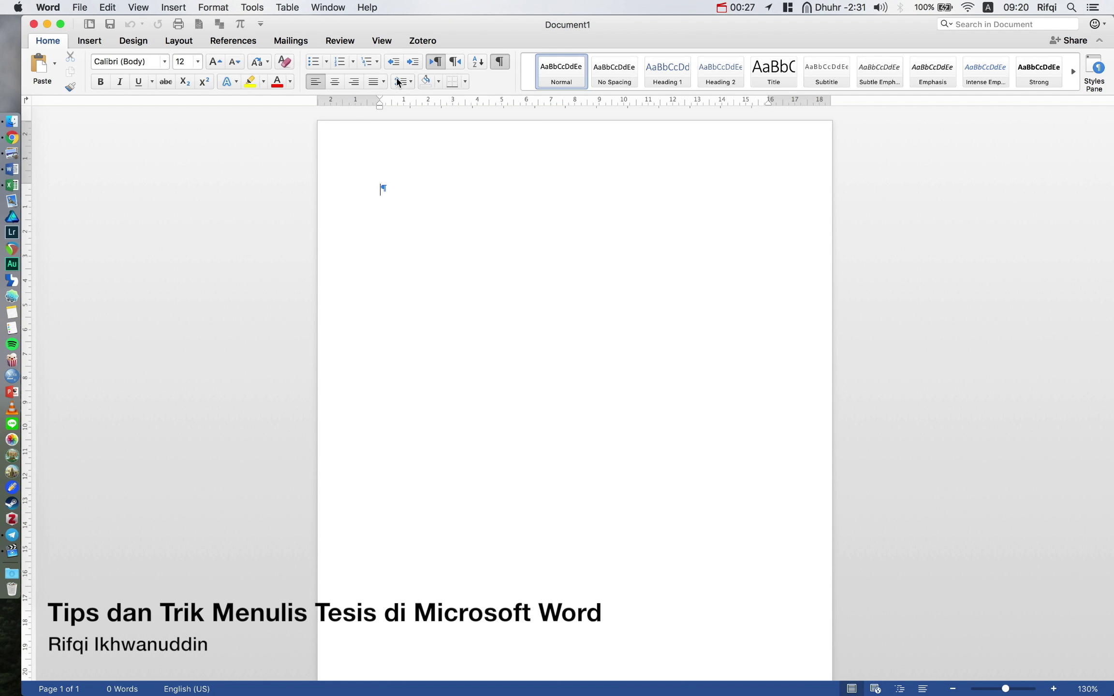
Browse the Review and References ribbon commands, ending on the View tab's layout and window options.
click(334, 42)
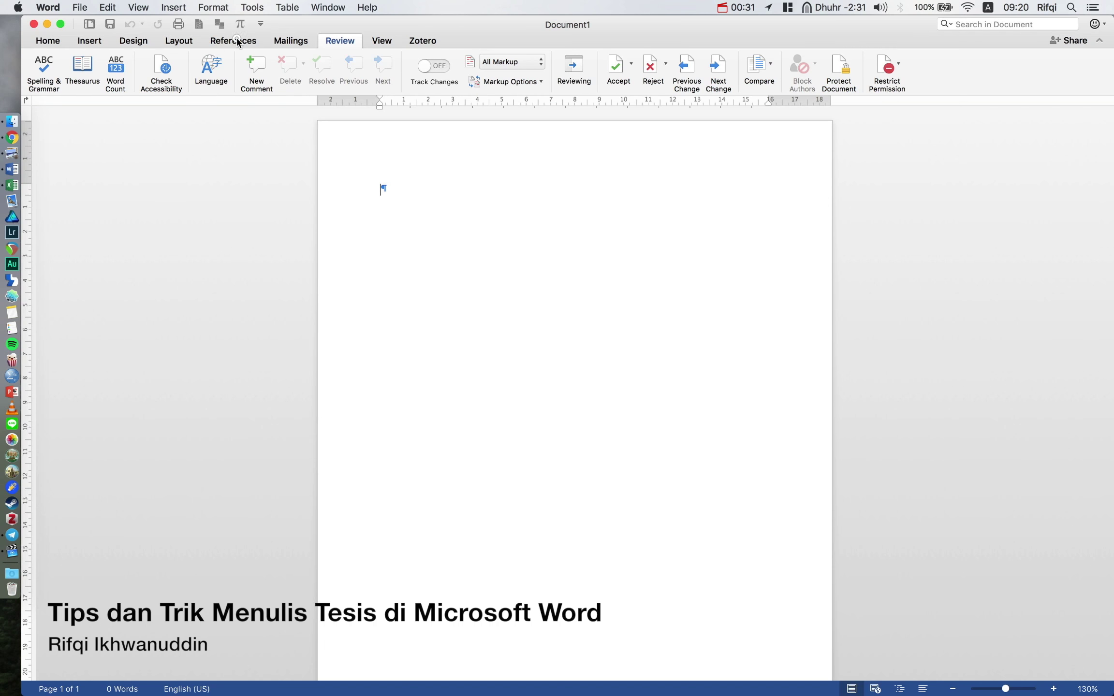
click(256, 40)
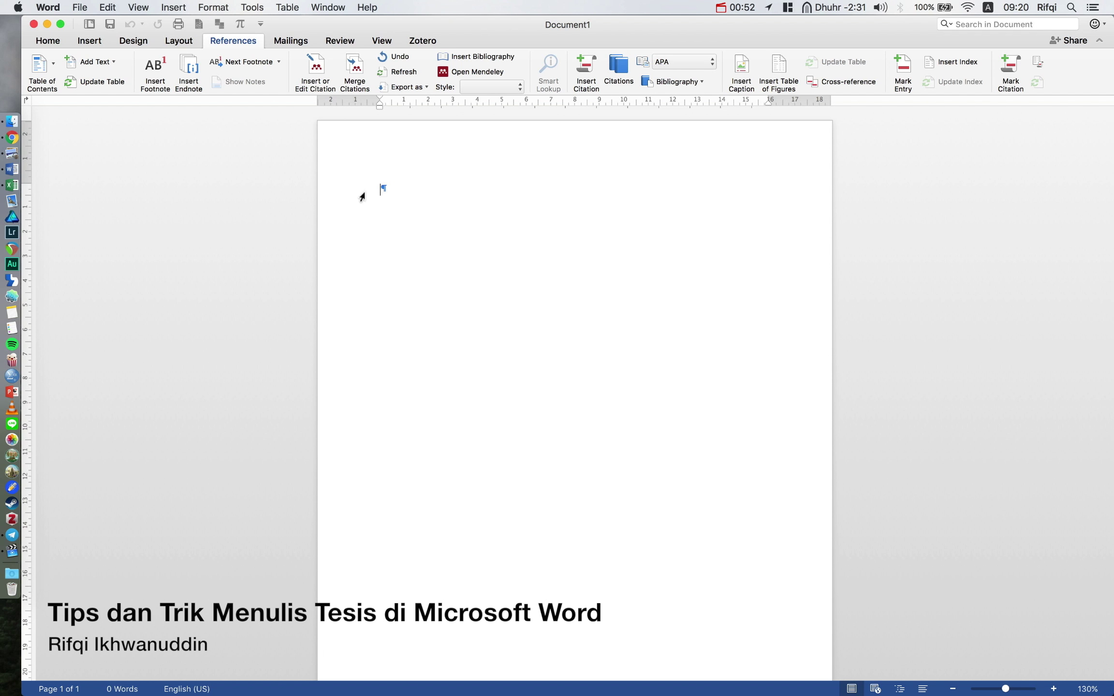
click(316, 66)
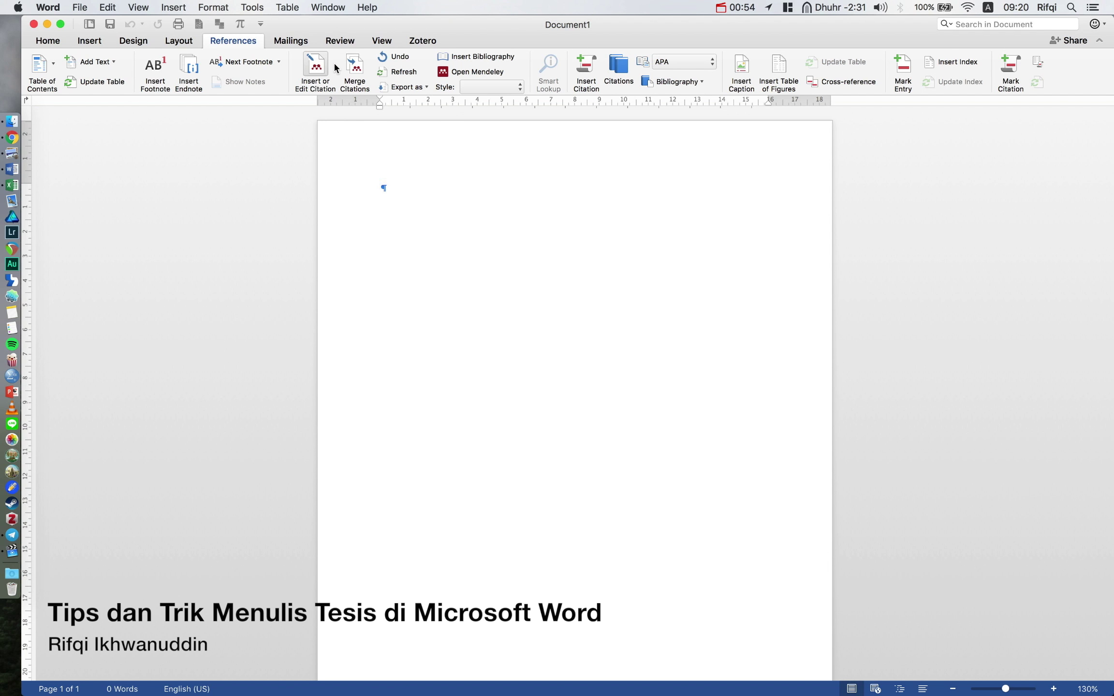
click(381, 40)
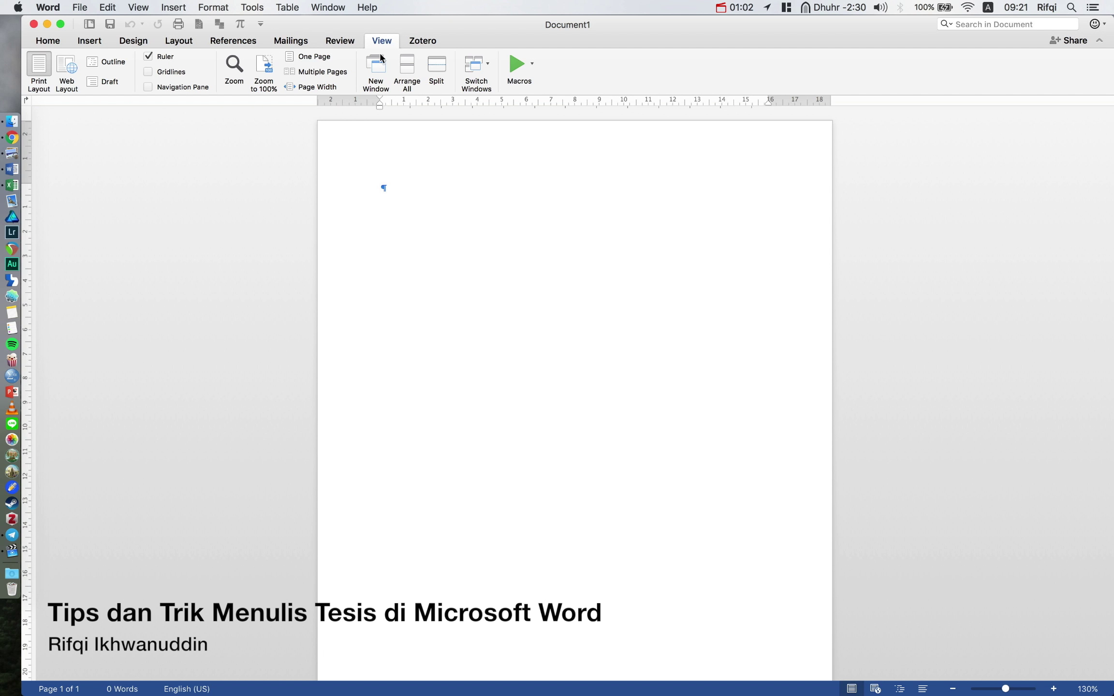
Show the Navigation Pane in headings view and put the cursor at the start of the page.
click(163, 88)
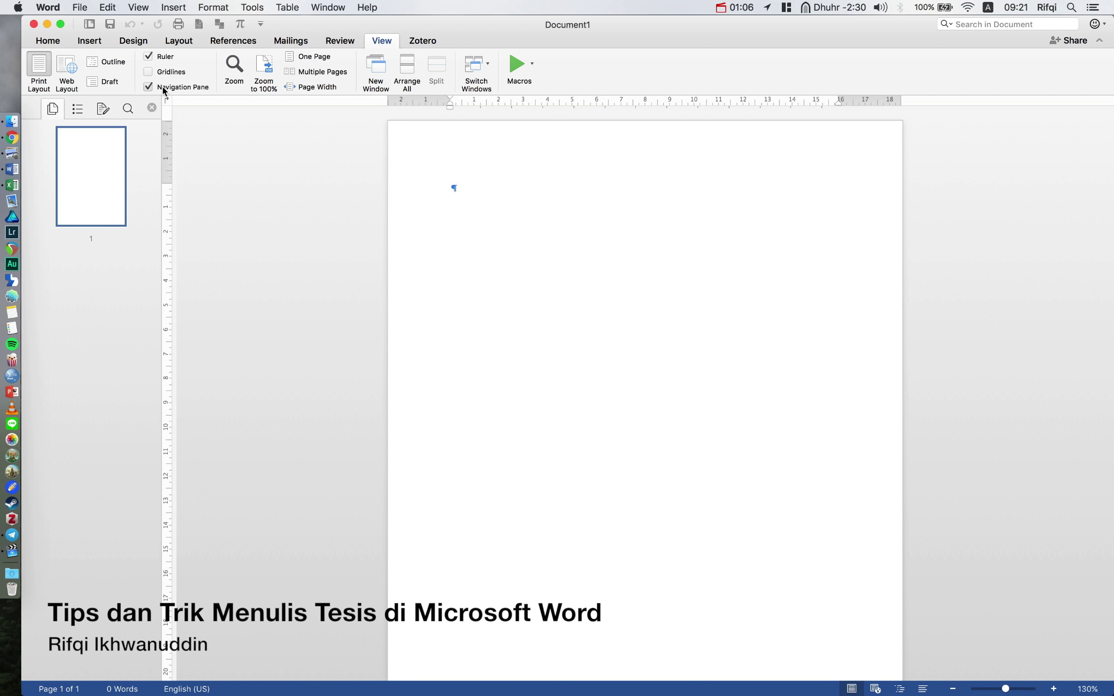
click(80, 110)
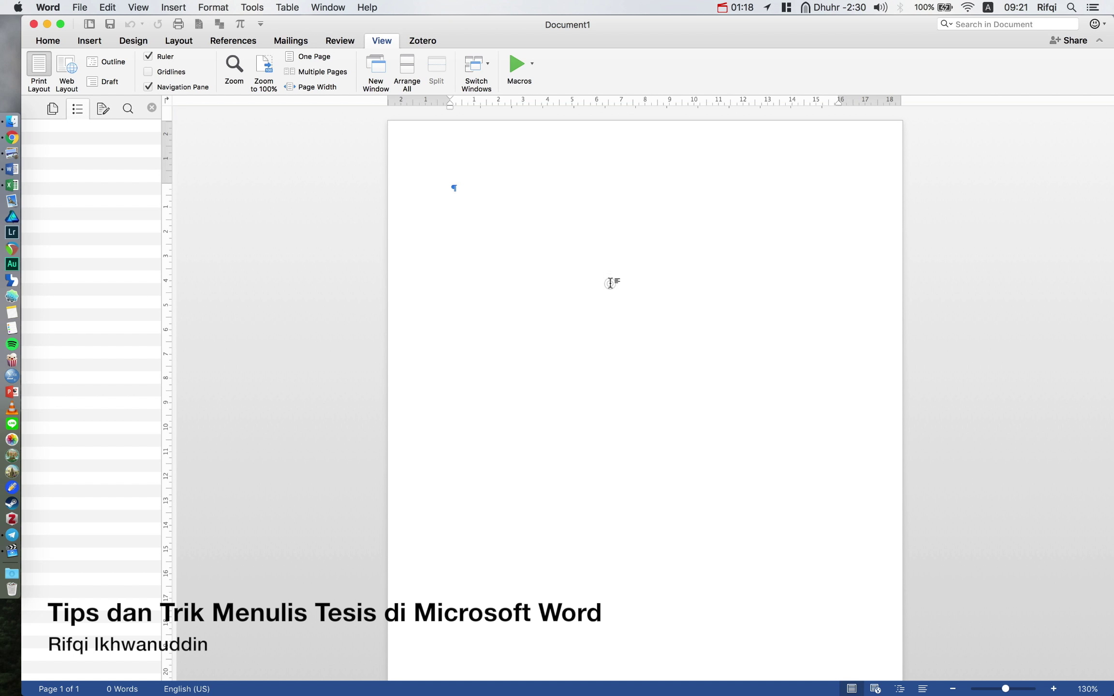
click(610, 283)
Type HALAMAN JUDUL, KATA PENGANTAR, DAFTAR ISI, PENDAHULUAN and ISI as separate lines.
text(H)
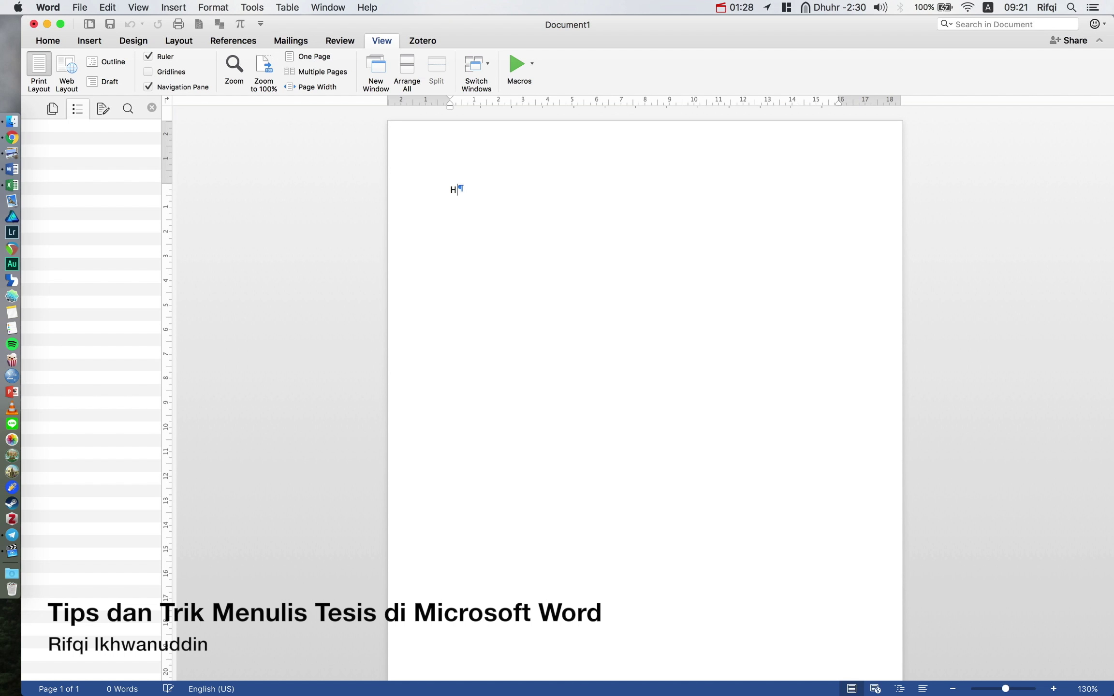
text(ALAMAN JUDUL)
key(Return)
key(Return)
text(KATA PENGAN)
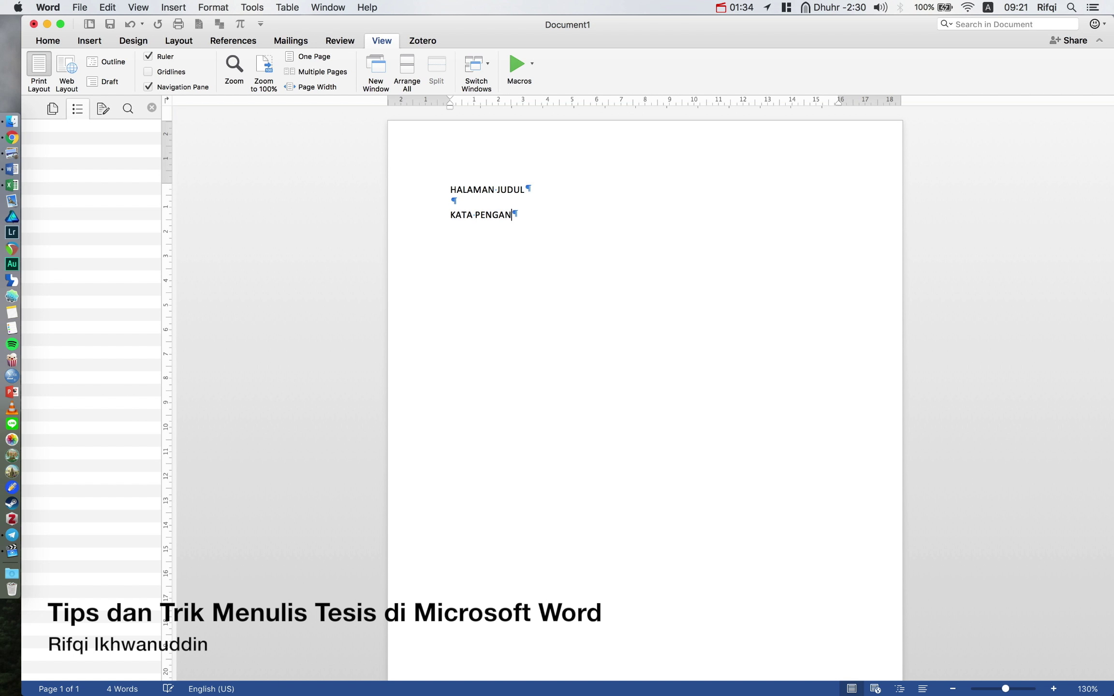
text(TAR)
key(Return)
key(Return)
text(D)
text(AFTAR ISI)
key(Return)
key(Return)
text(P)
text(ENDAHULUAN)
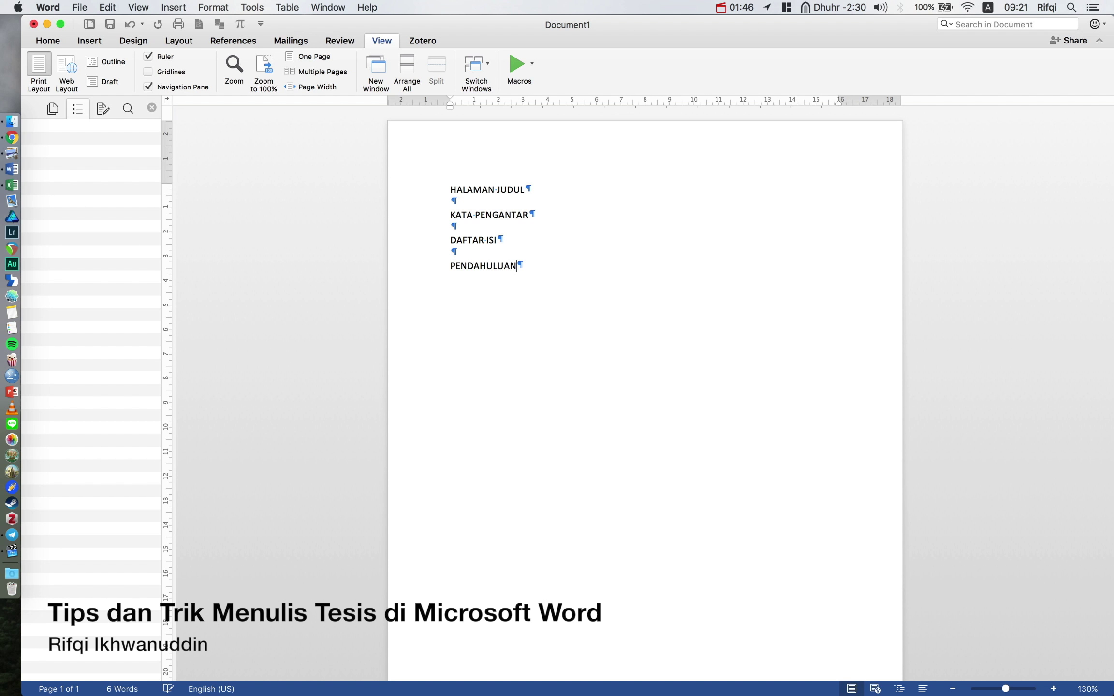
key(Return)
key(Return)
text(ISI)
key(Return)
key(Return)
Complete ISI TUTORIAL, then add PENUTUP and REFERENSI as new paragraphs.
click(516, 283)
click(498, 295)
text(TUTORIAL)
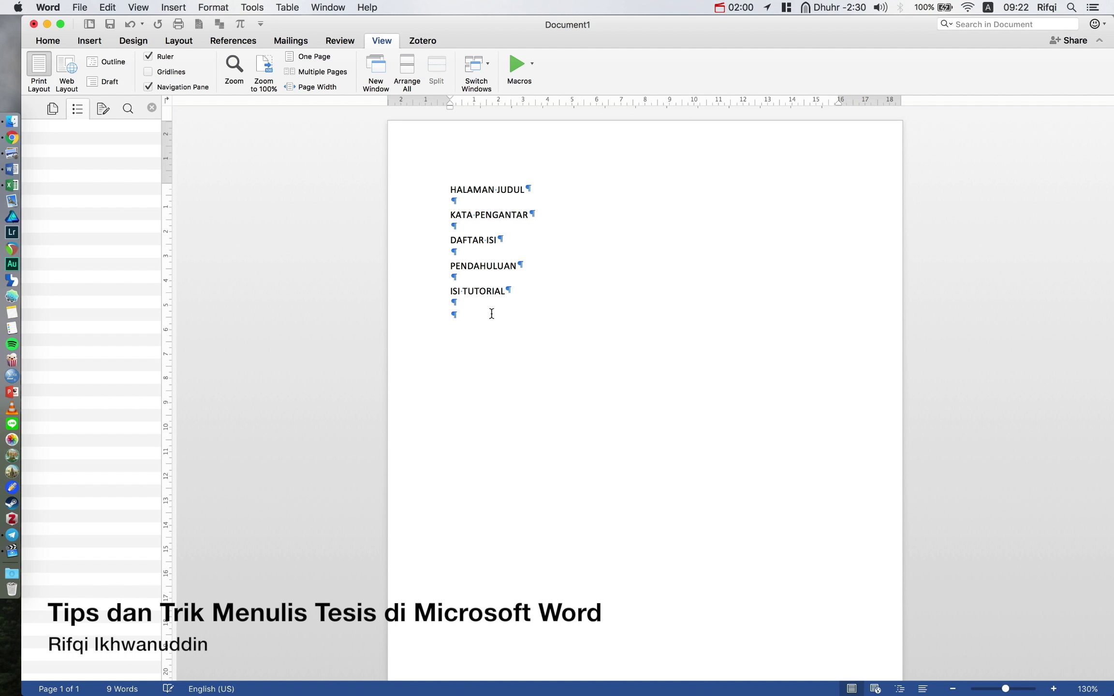
click(492, 314)
text(PENUTUP)
key(shift+Return)
key(shift+Return)
key(BackSpace)
key(BackSpace)
key(Return)
key(Return)
text(REFERENSI)
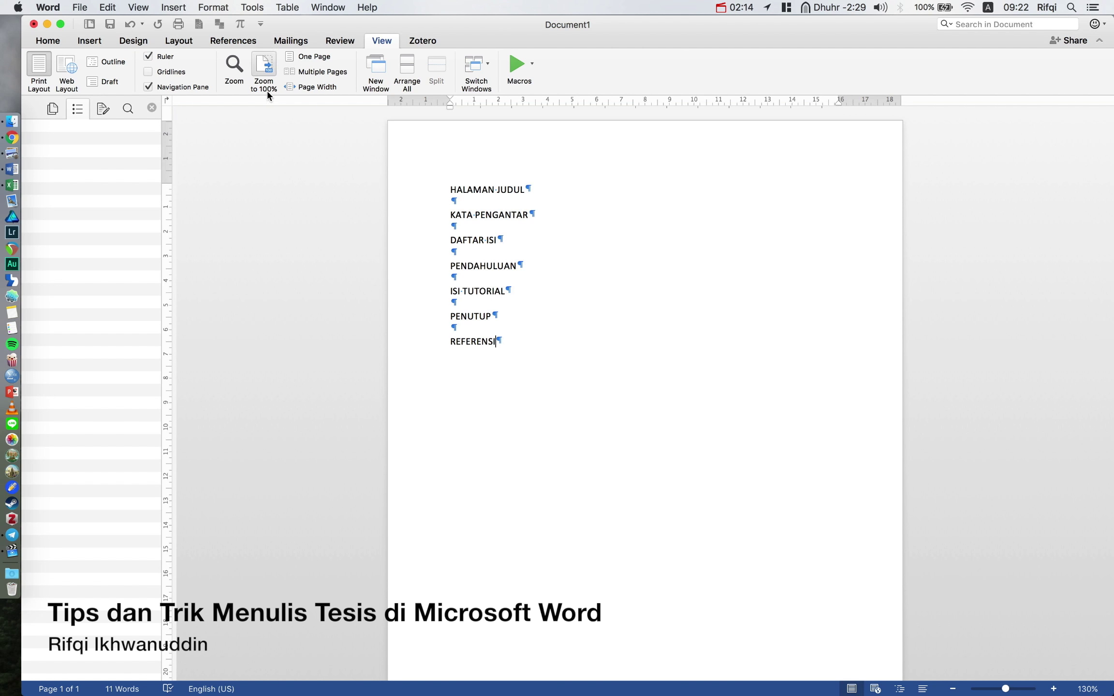
On the Home tab, toggle Show/Hide ¶ off and back on so paragraph marks stay visible.
click(532, 189)
click(48, 41)
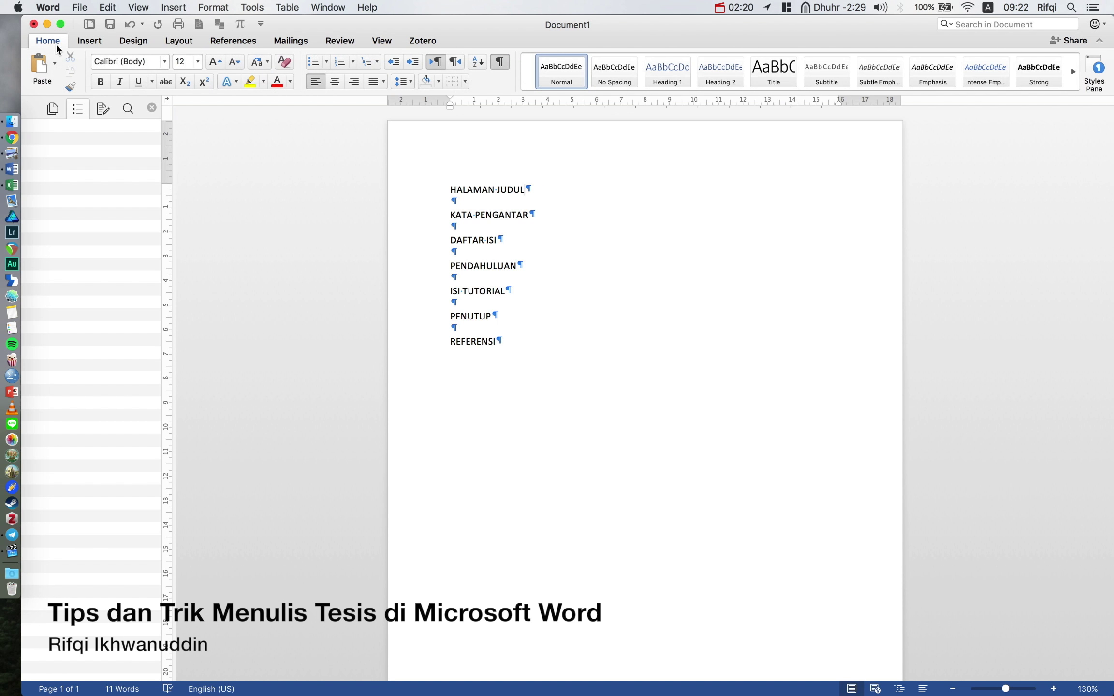
click(501, 60)
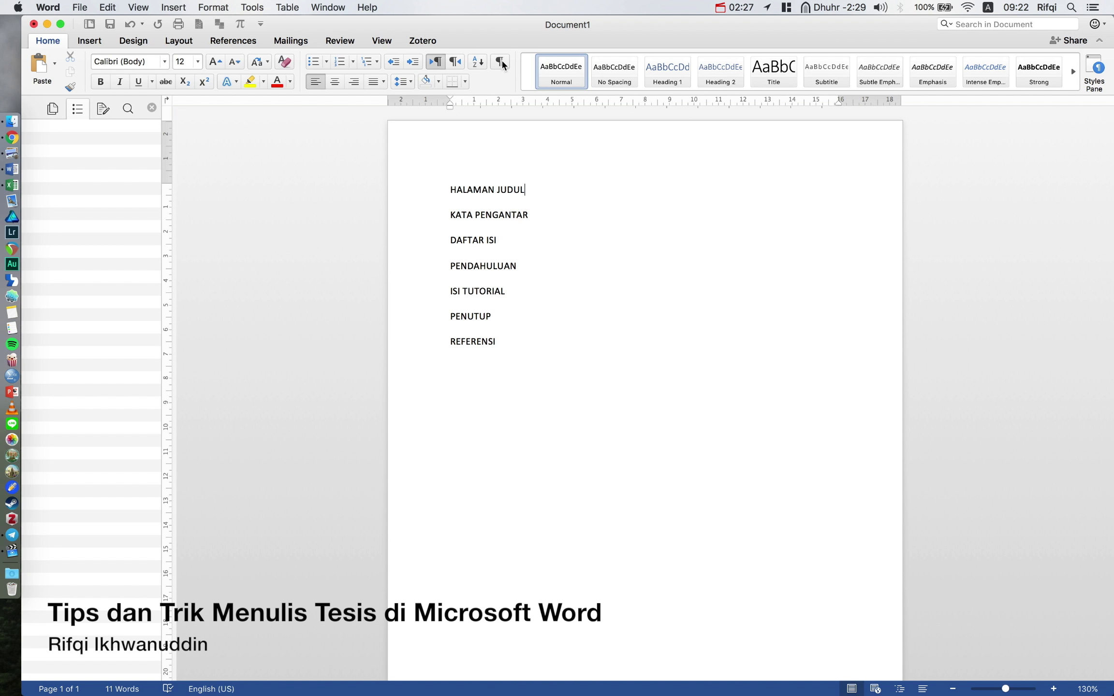
click(502, 63)
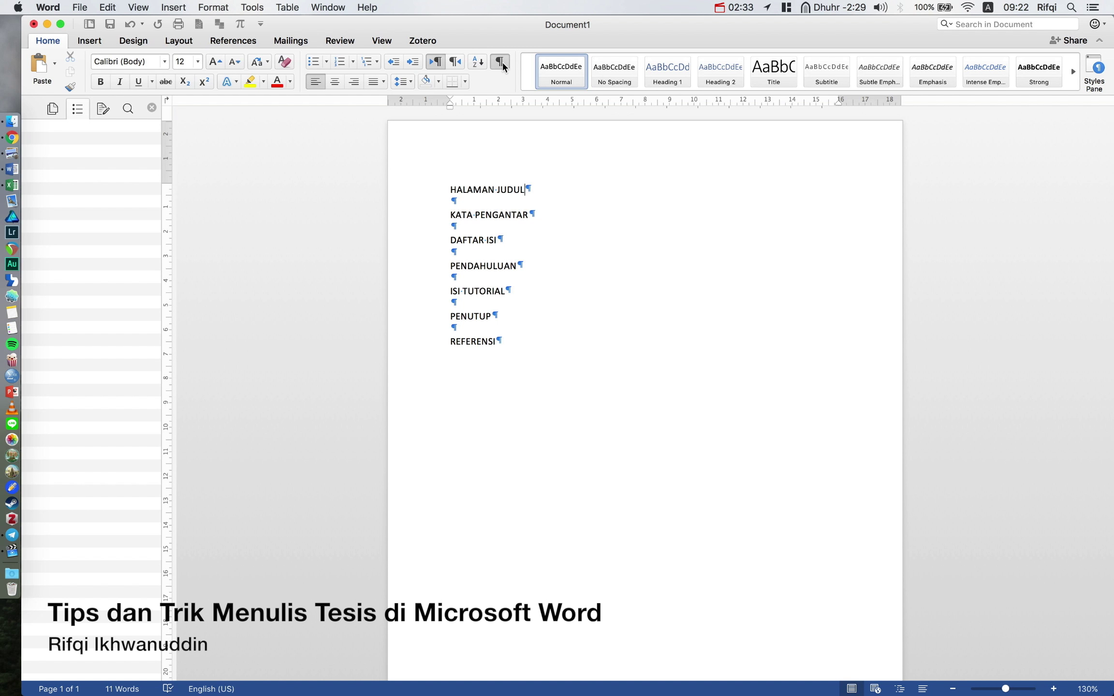
click(558, 197)
click(527, 189)
Clear the extra empty paragraphs below HALAMAN JUDUL.
scroll(479, 205, down, 4)
scroll(479, 206, down, 1)
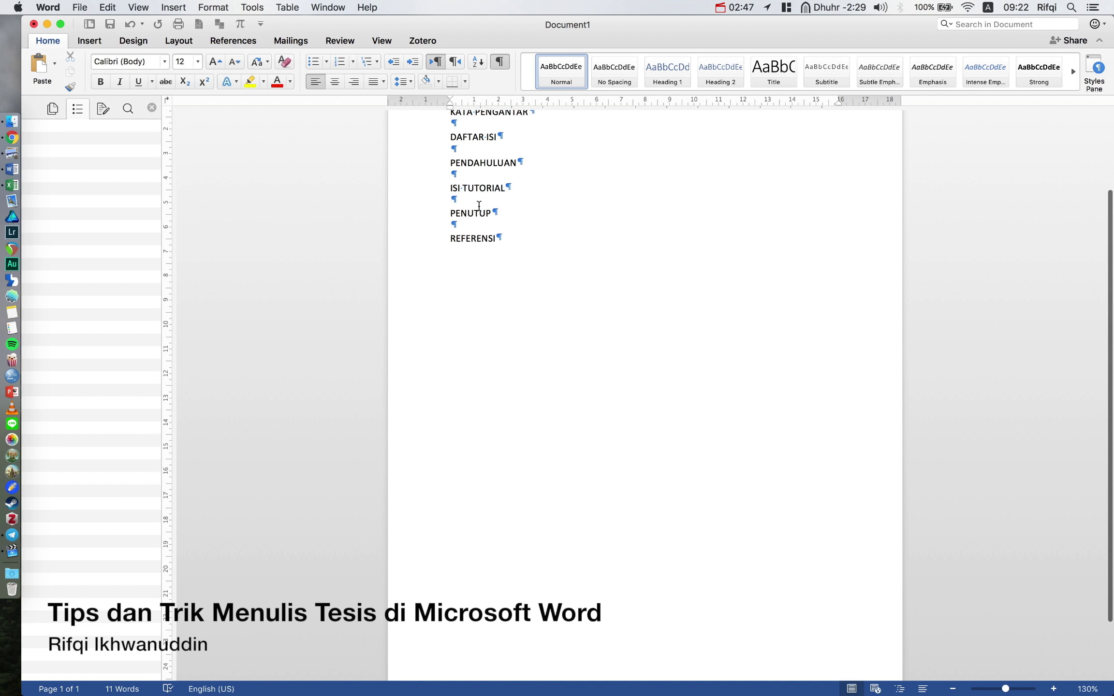
scroll(478, 206, up, 3)
scroll(479, 204, up, 2)
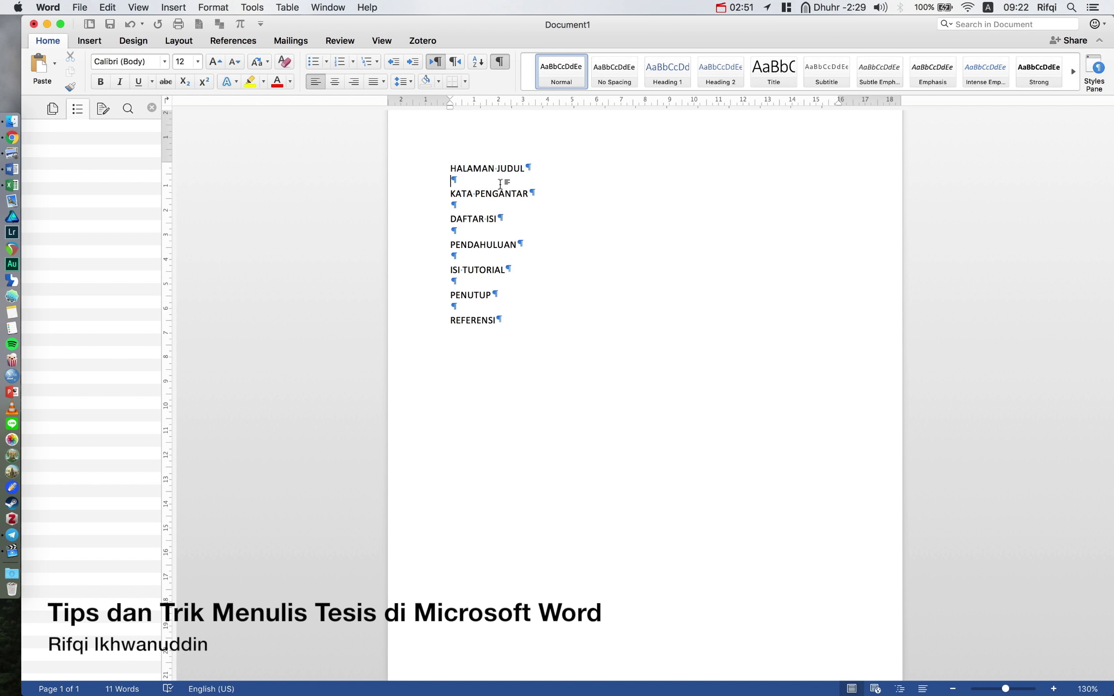
key(Return)
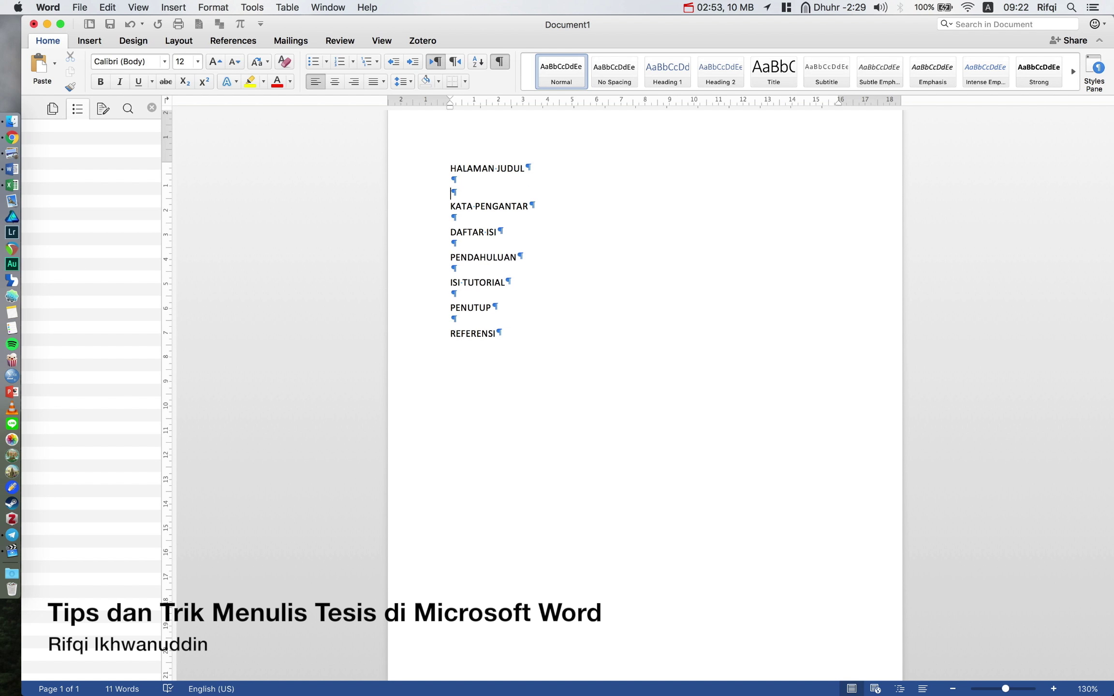
key(Return)
key(Return)
key(Return)
key(Return)
key(Return)
key(Return)
key(Return)
key(Return)
key(Return)
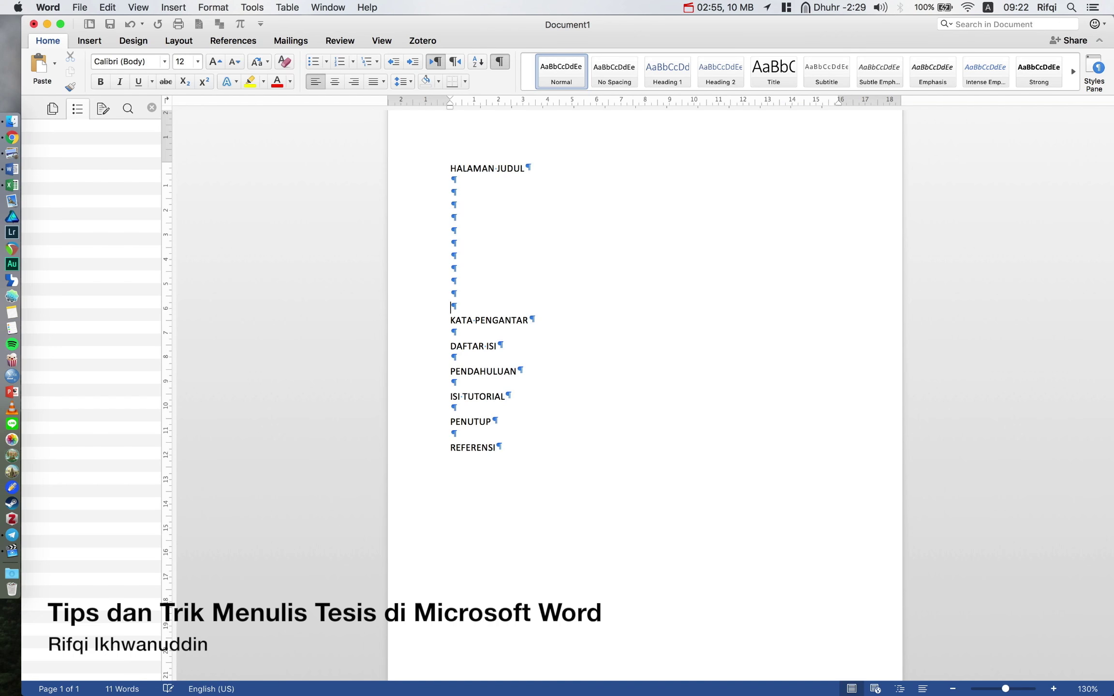
shift+click(467, 184)
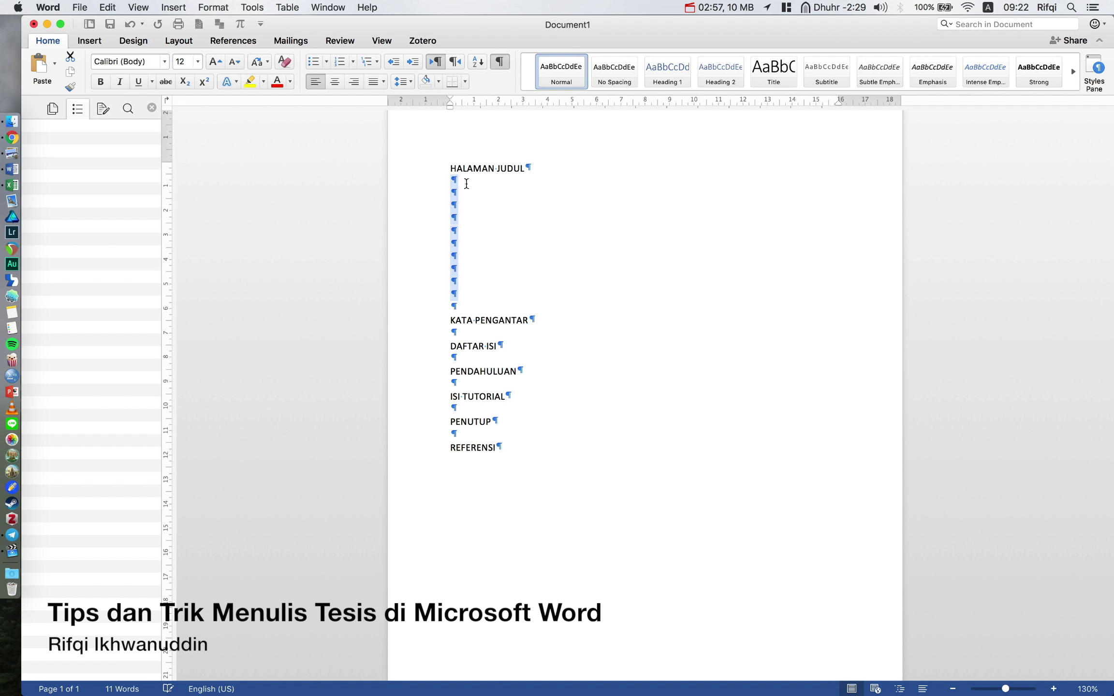
key(BackSpace)
key(BackSpace)
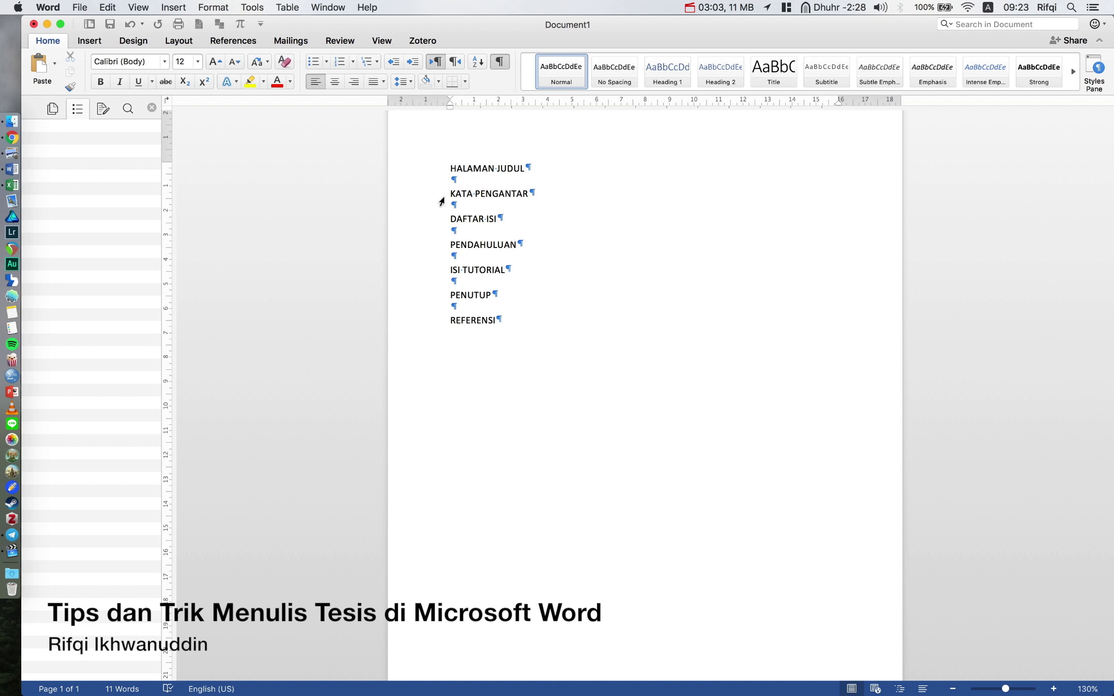
Insert a page break after HALAMAN JUDUL so KATA PENGANTAR starts page 2.
click(95, 41)
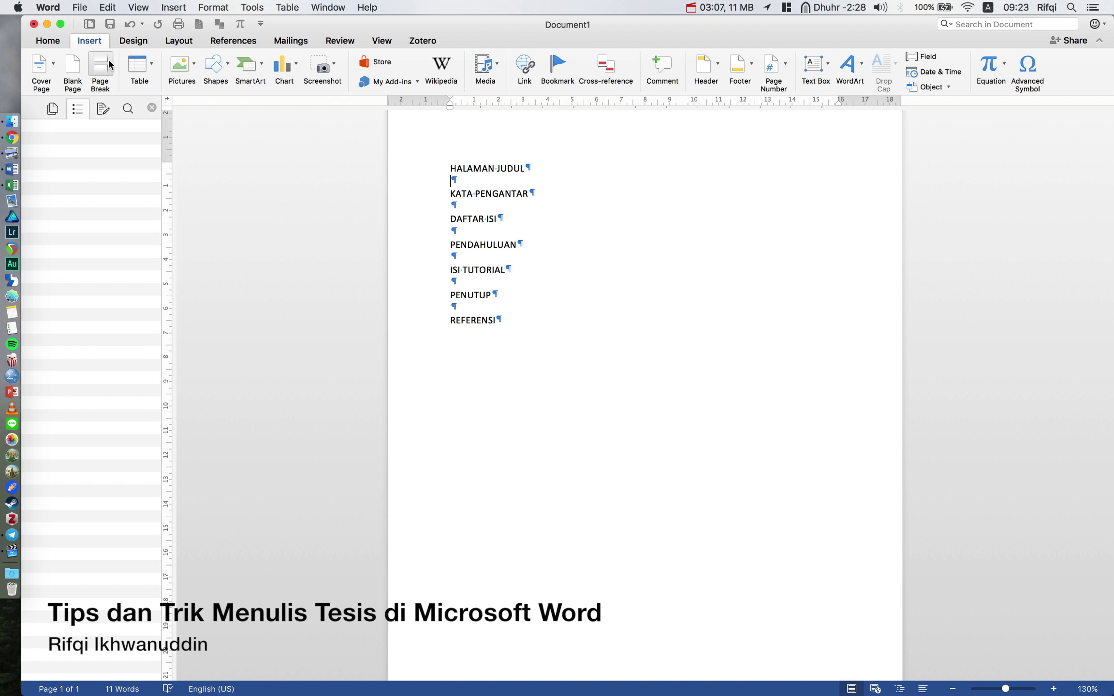
click(105, 70)
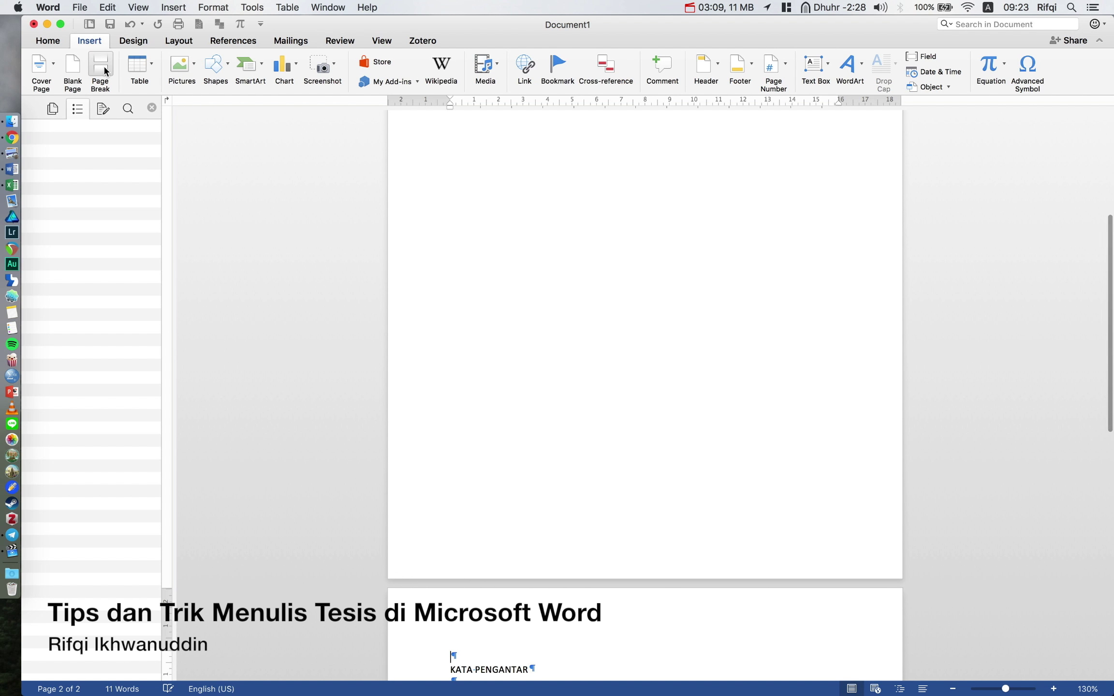
scroll(577, 296, up, 10)
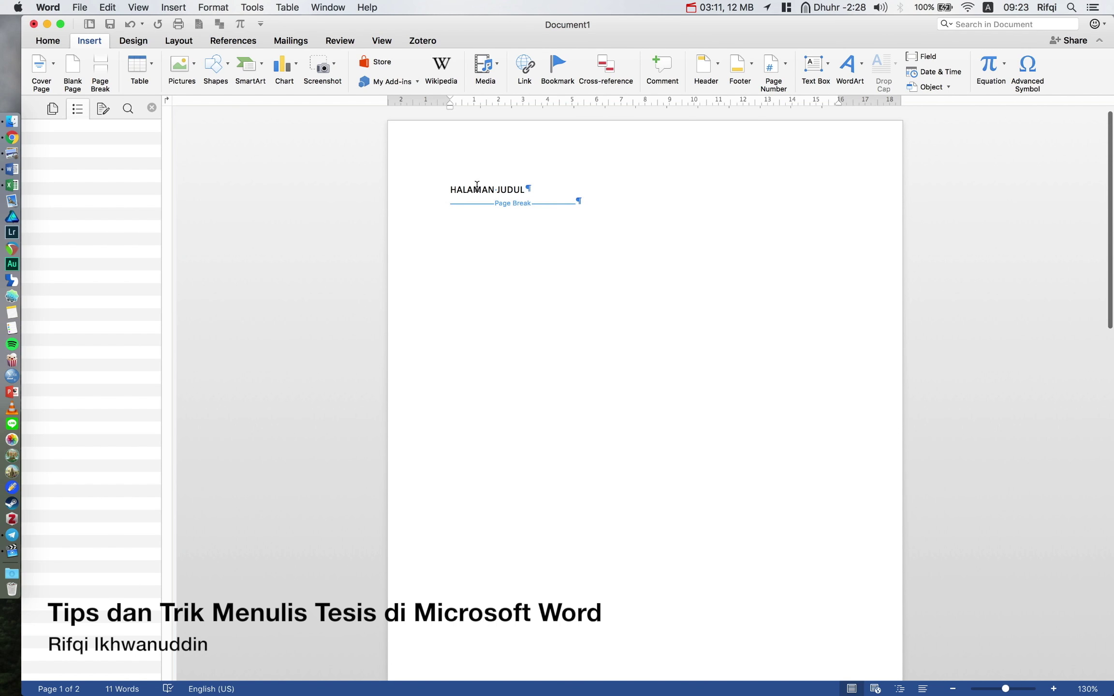
click(47, 41)
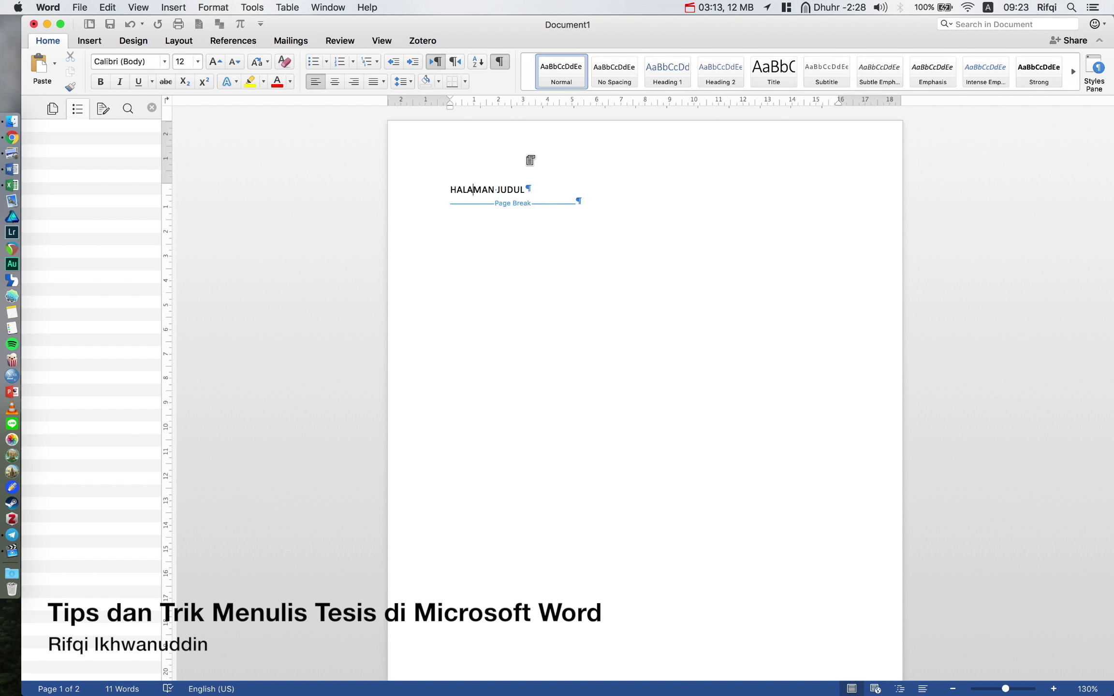
Apply the Heading 1 style to HALAMAN JUDUL.
click(668, 68)
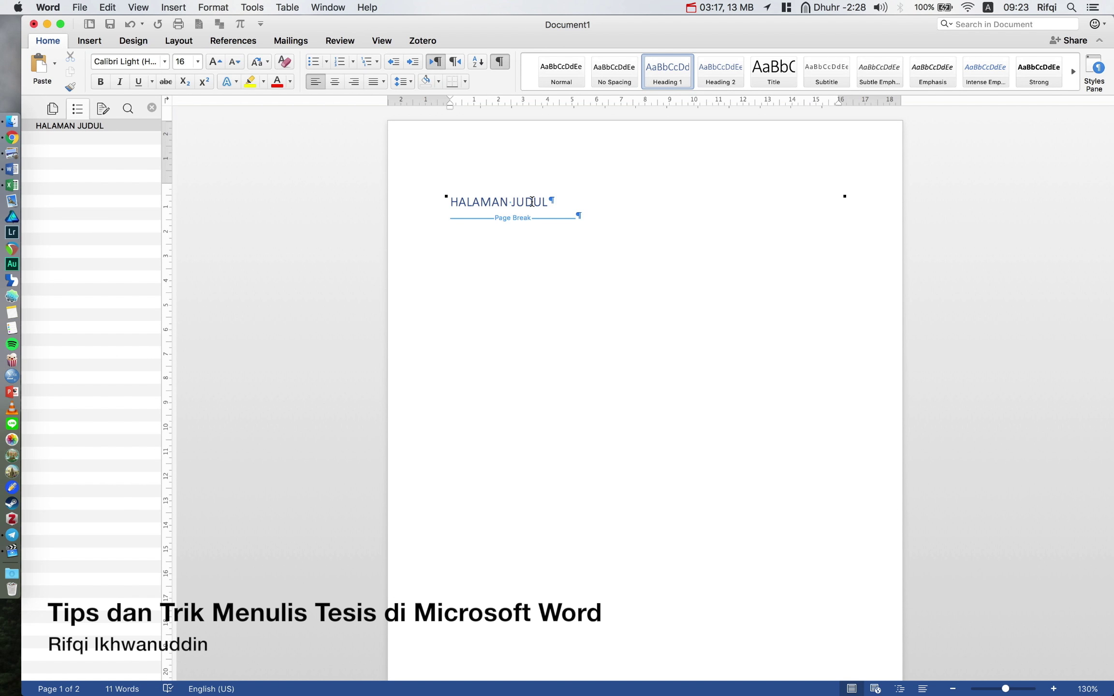
right_click(667, 75)
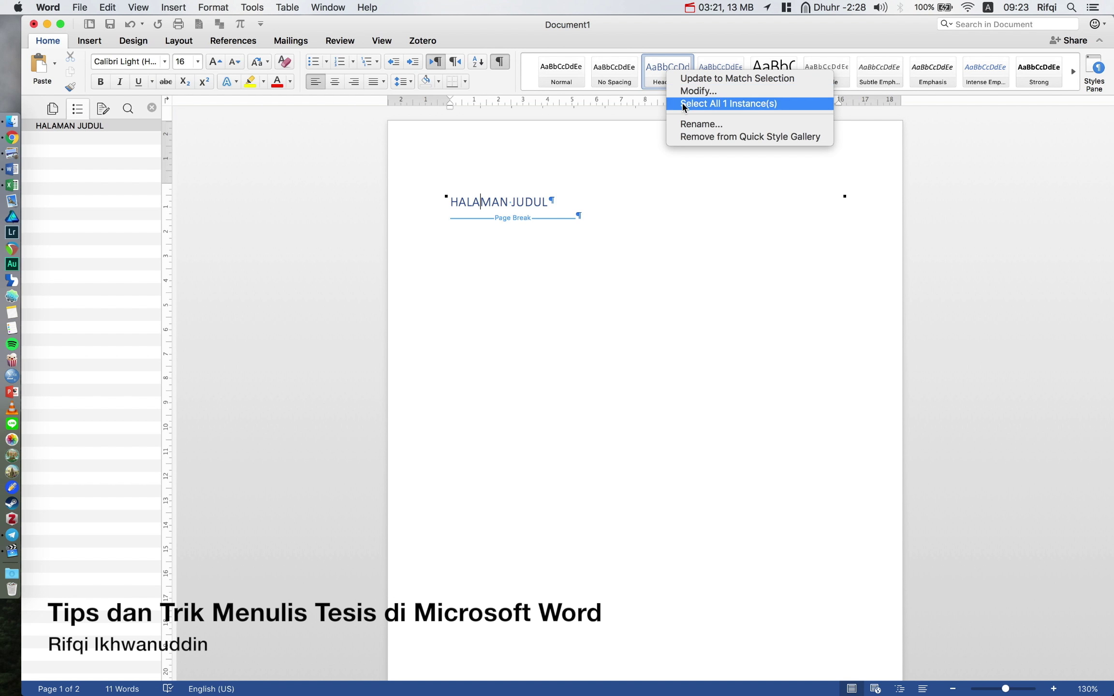
click(507, 188)
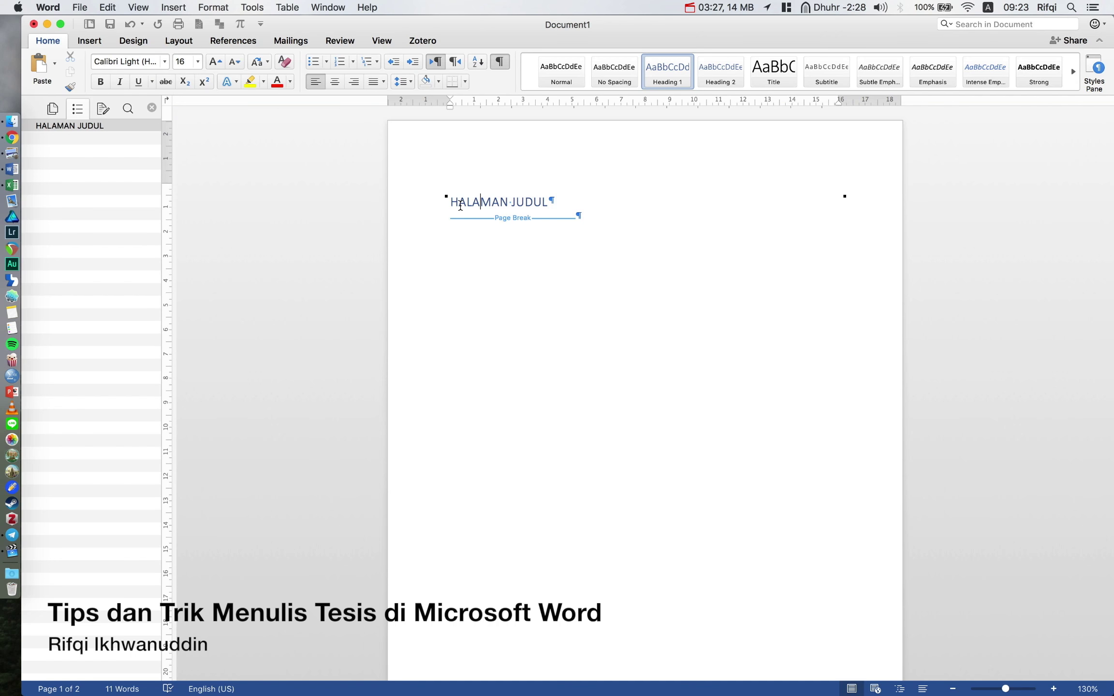
Zoom the page in to 190% and toggle formatting marks off and back on.
click(1056, 689)
click(1055, 689)
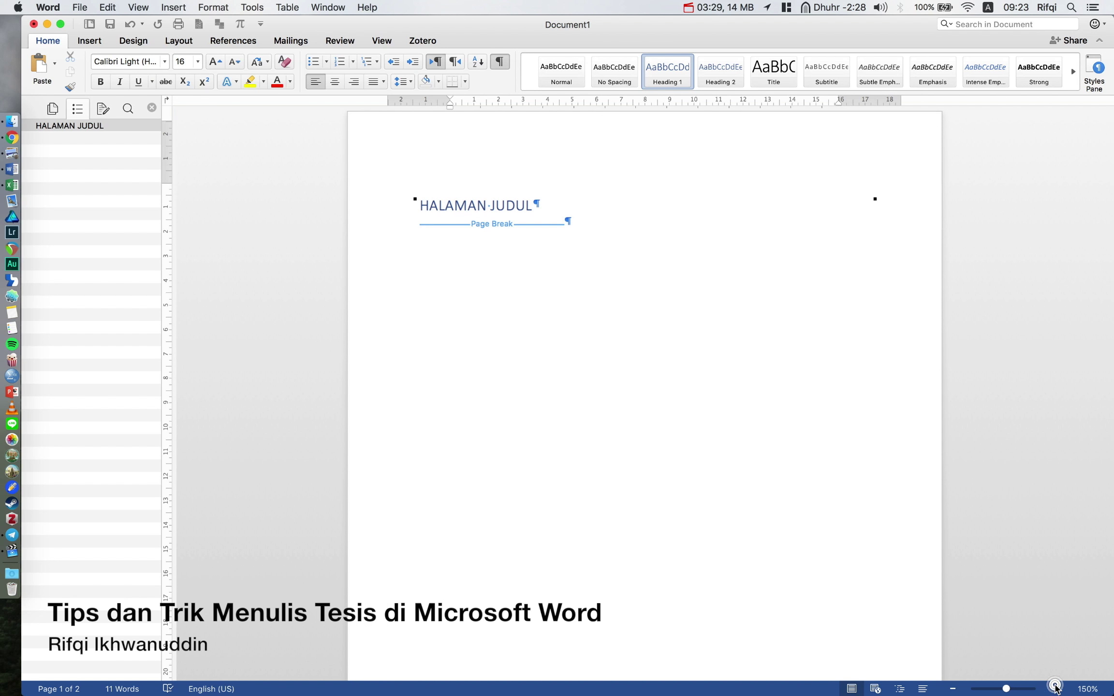
click(1056, 689)
click(1056, 688)
click(1055, 689)
click(1055, 688)
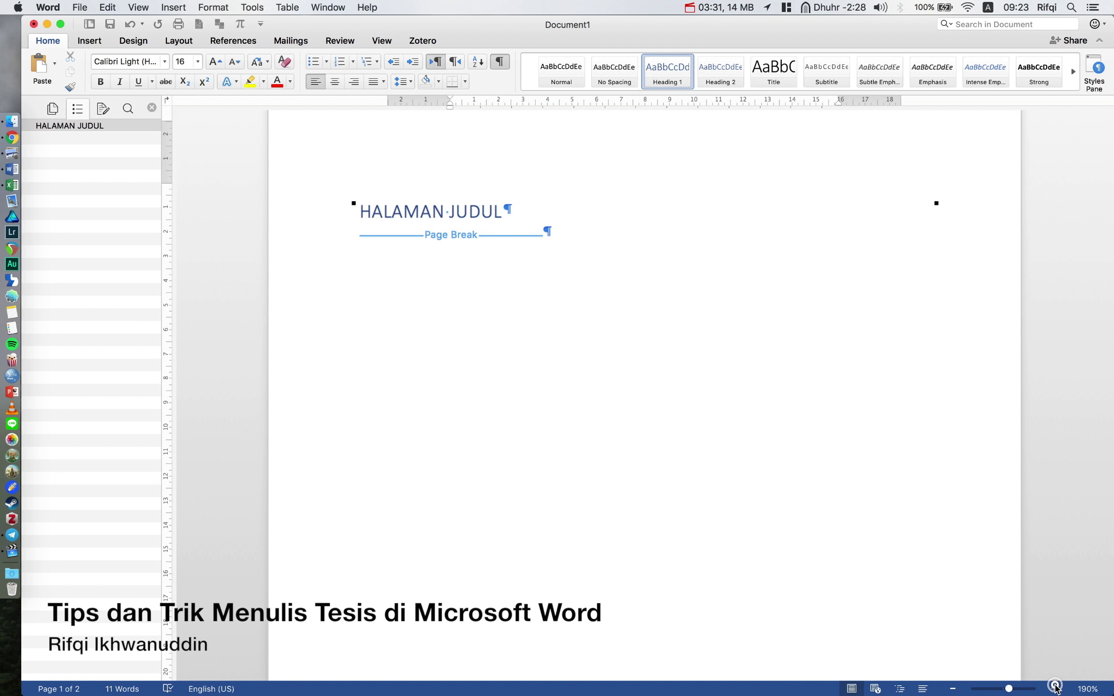
click(500, 62)
click(500, 61)
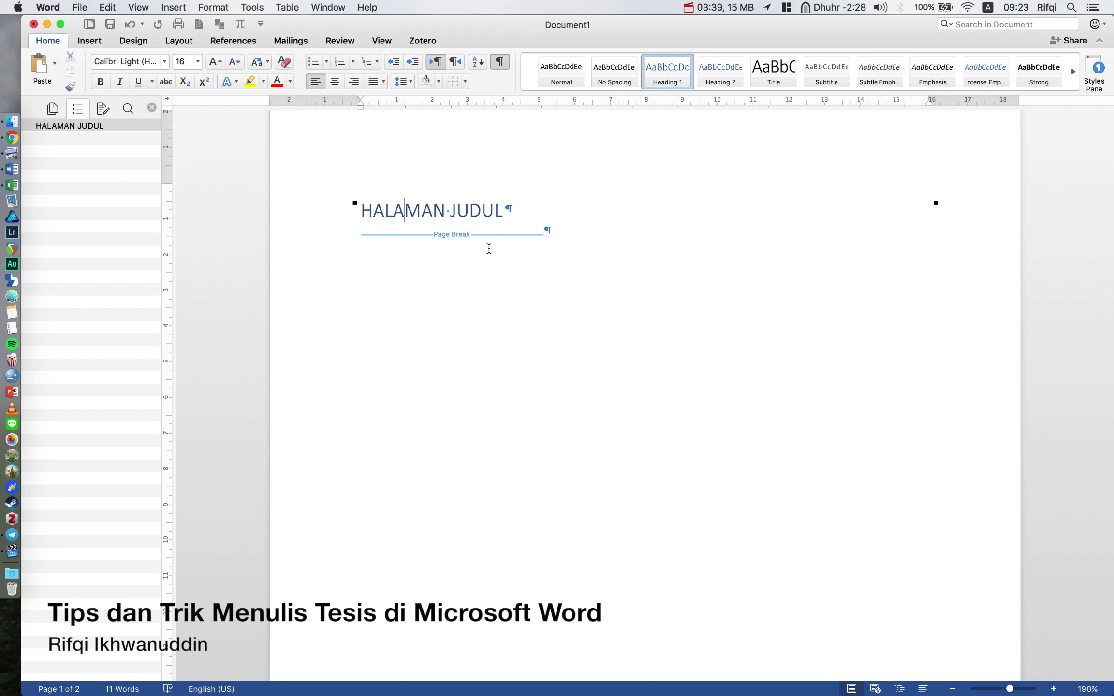
scroll(488, 249, down, 15)
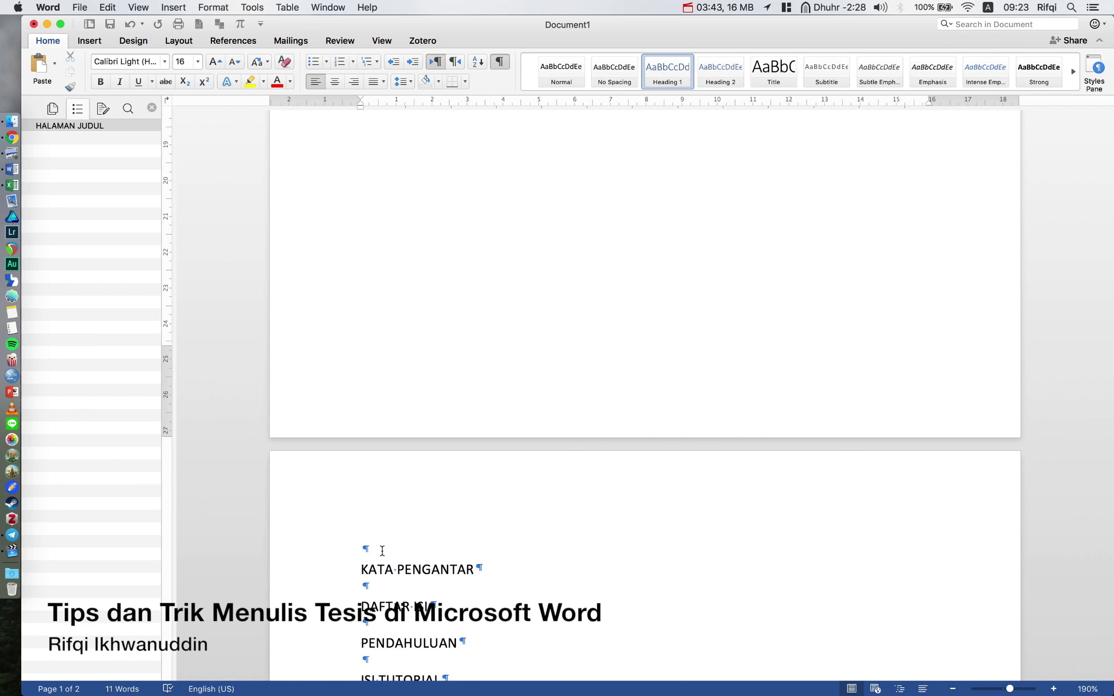
Delete the empty line above KATA PENGANTAR.
key(BackSpace)
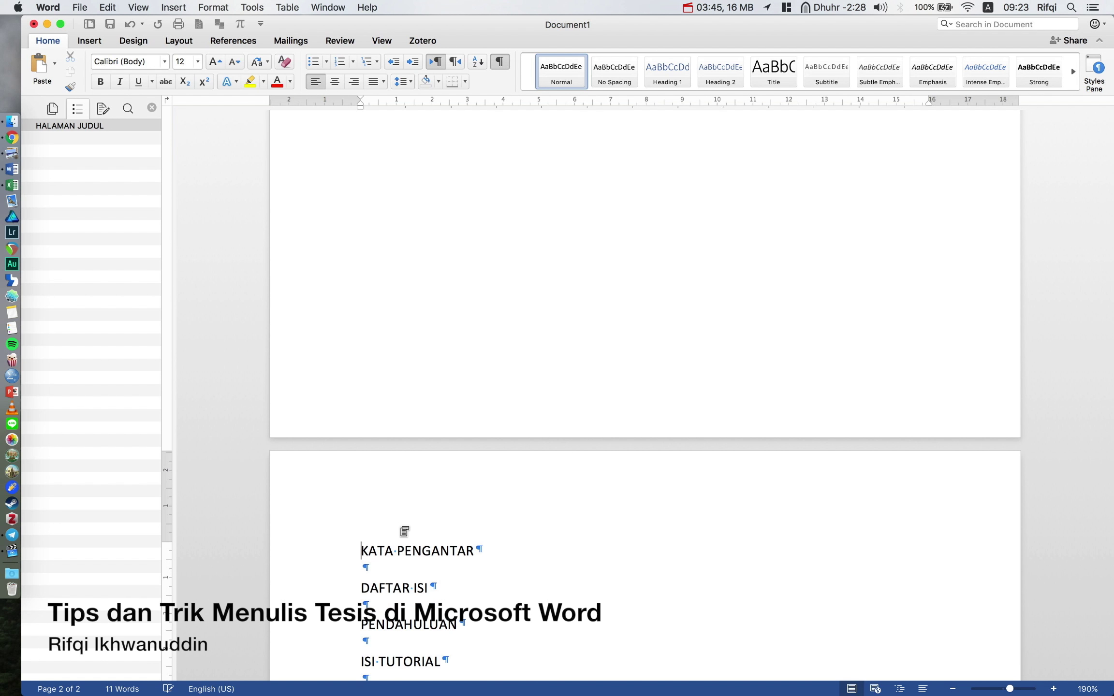
triple_click(471, 554)
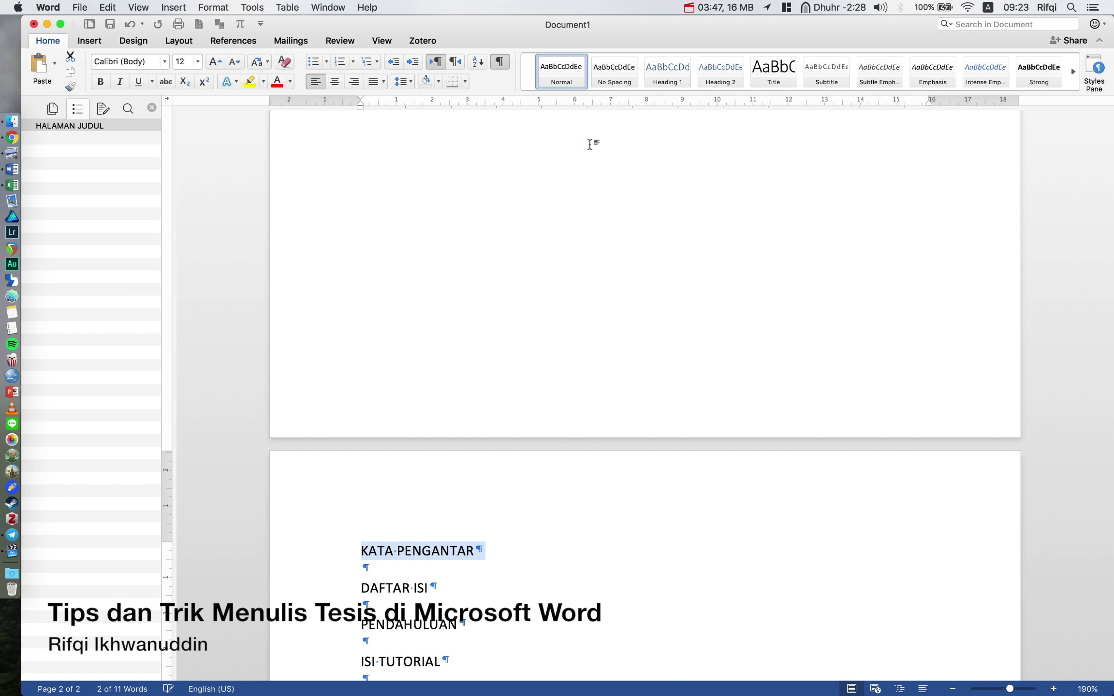
scroll(503, 239, up, 1)
scroll(501, 240, up, 10)
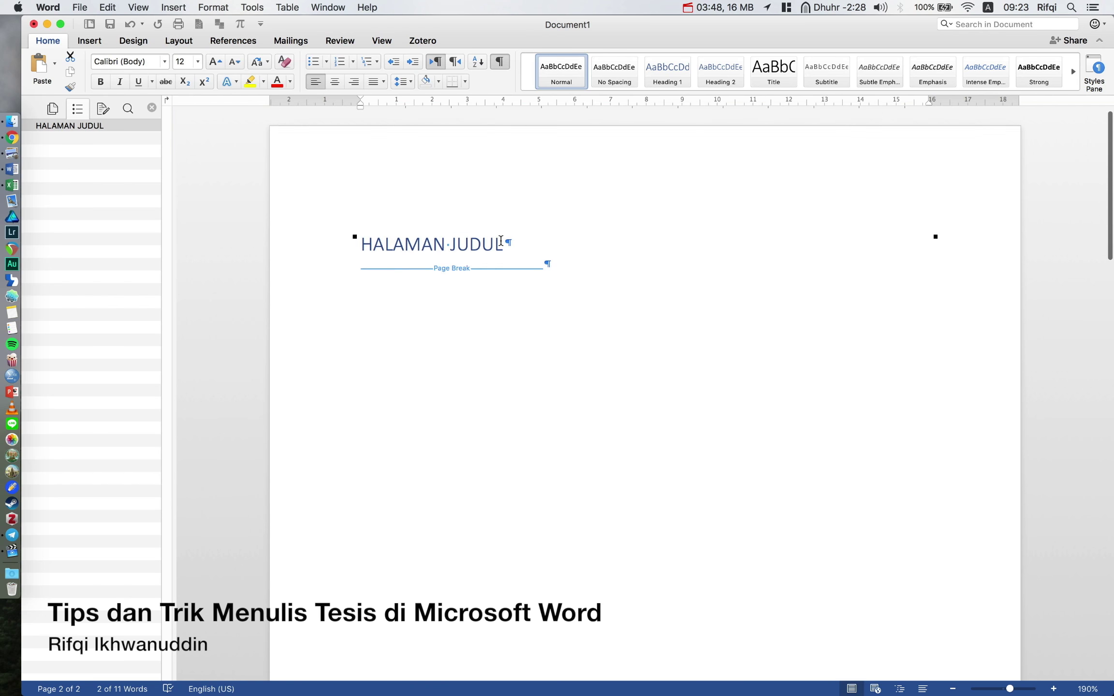
Center the HALAMAN JUDUL heading and make it bold.
click(455, 244)
click(70, 125)
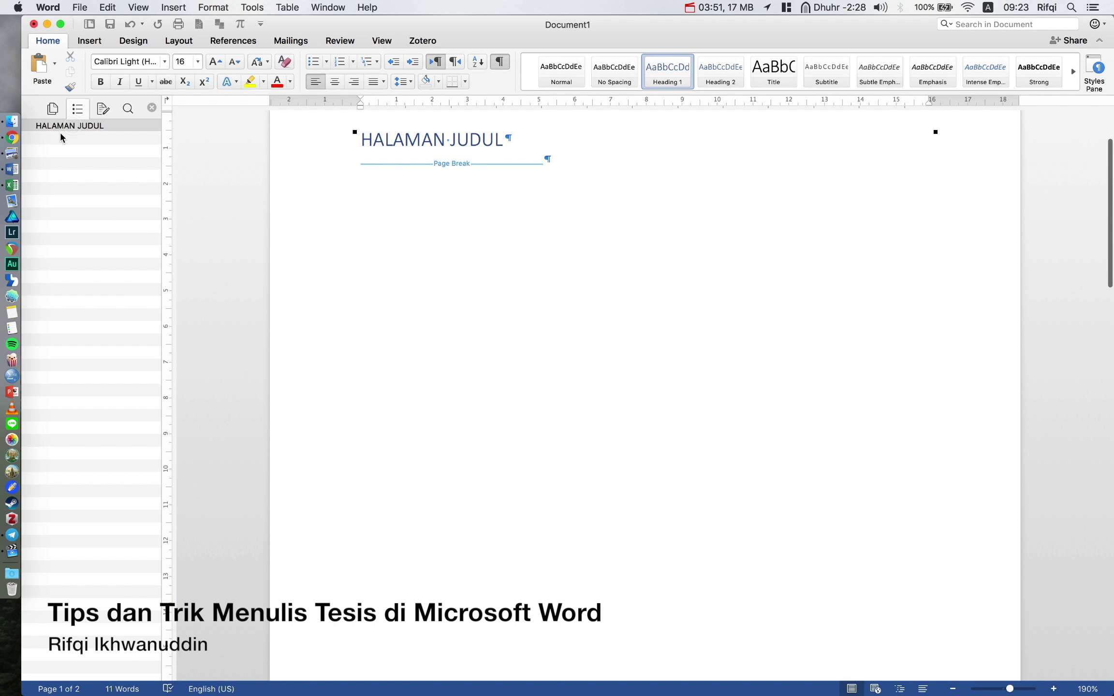
click(73, 126)
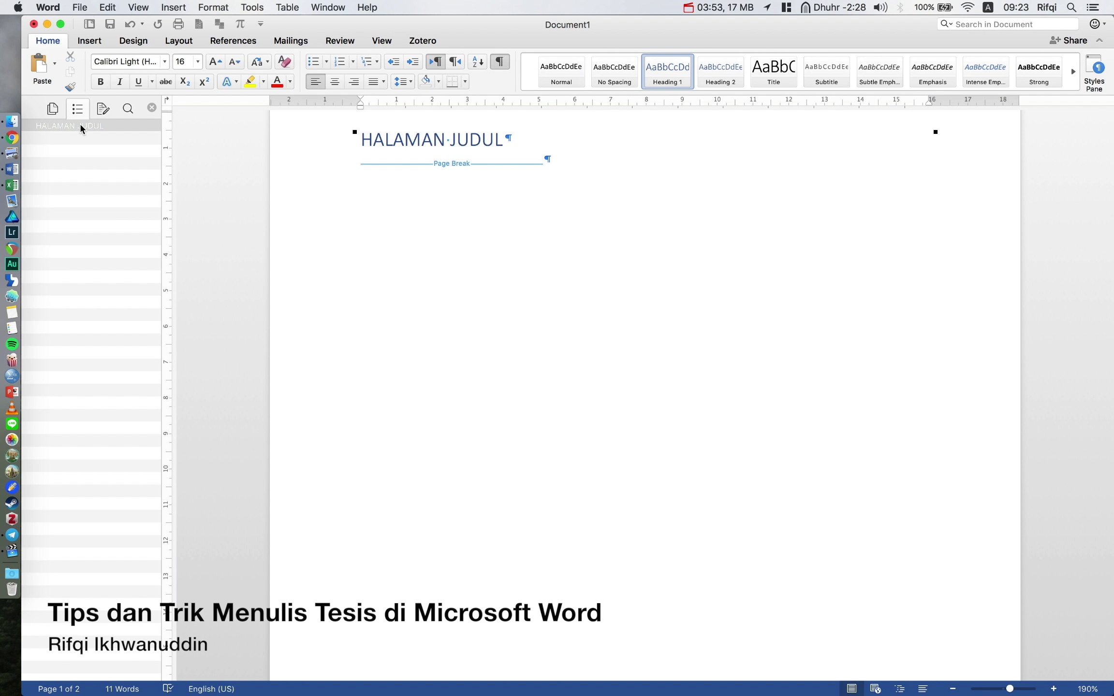
mouse_move(667, 70)
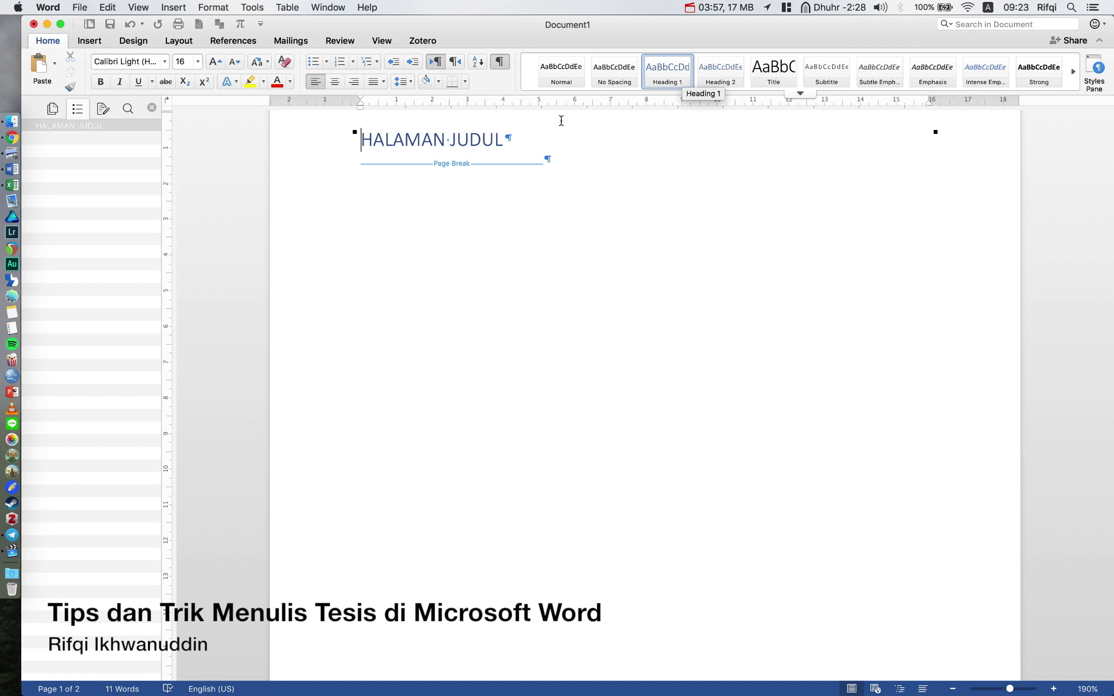
scroll(539, 142, up, 3)
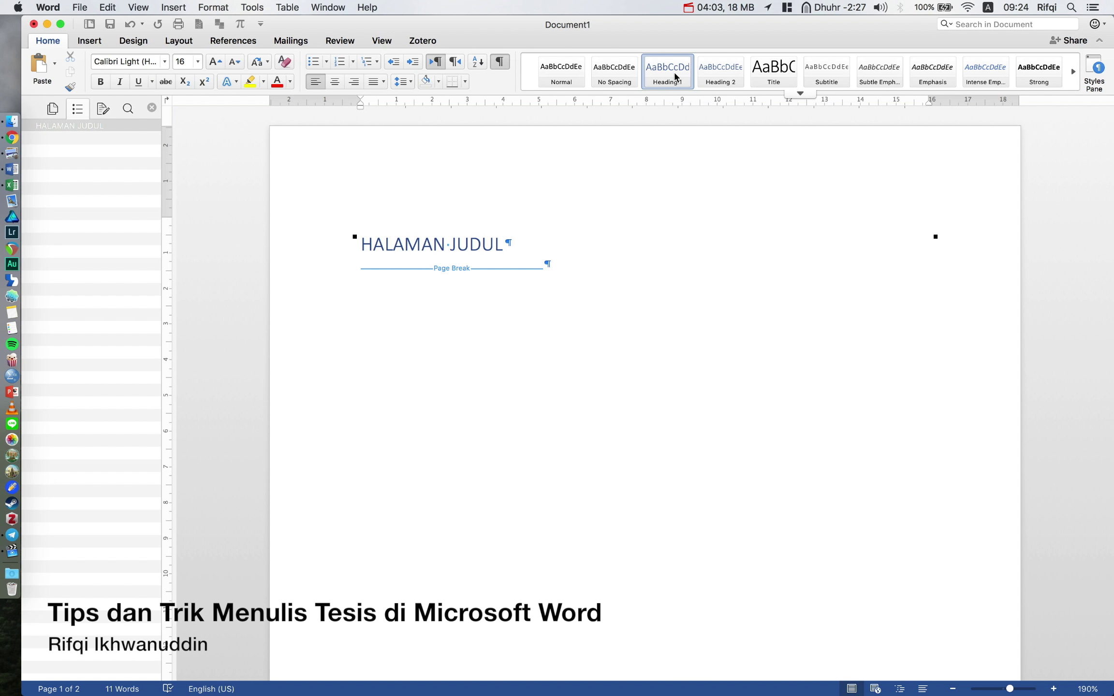
click(334, 81)
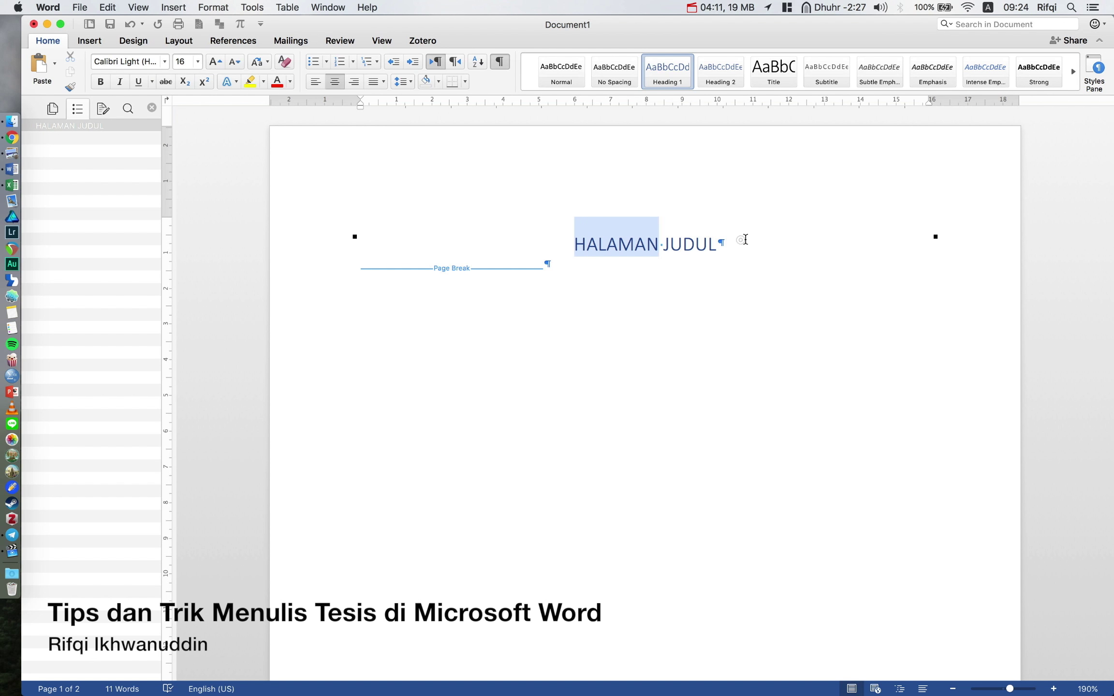
drag(570, 242, 774, 237)
key(super+b)
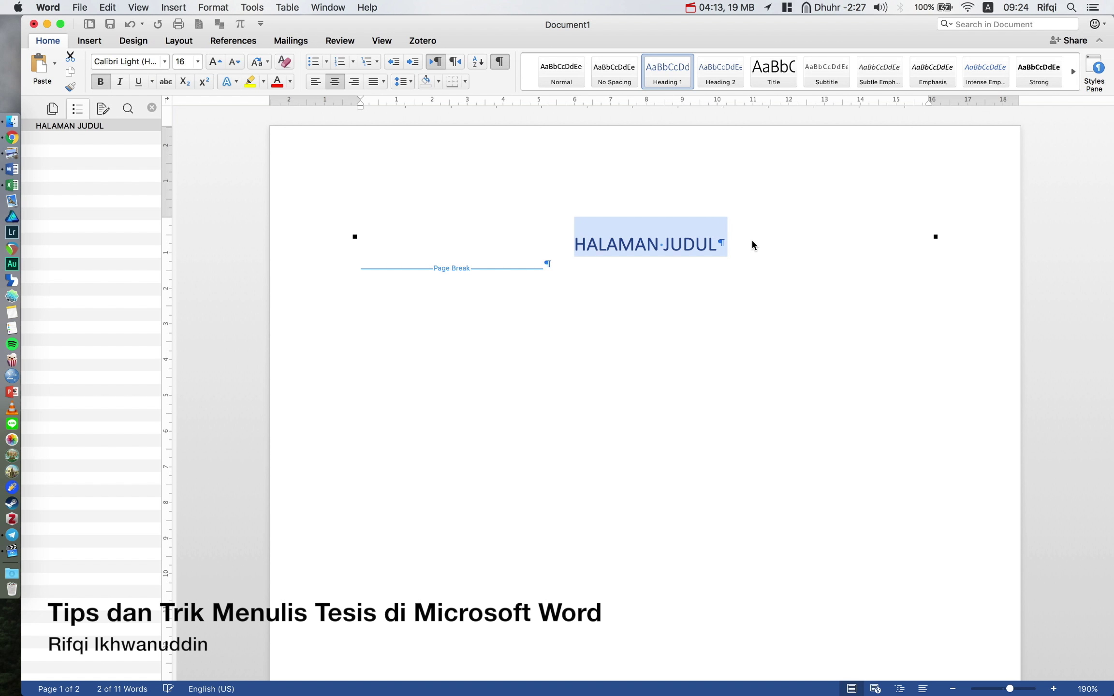
click(752, 244)
scroll(685, 264, down, 2)
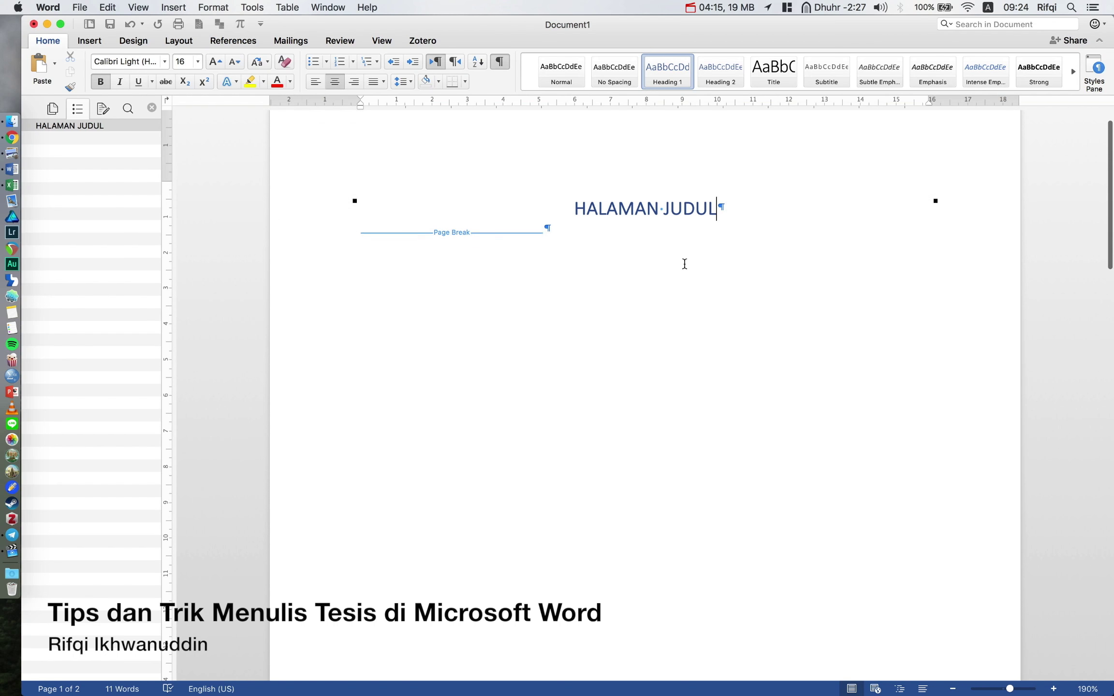
scroll(685, 263, down, 3)
scroll(685, 266, down, 6)
scroll(685, 273, down, 5)
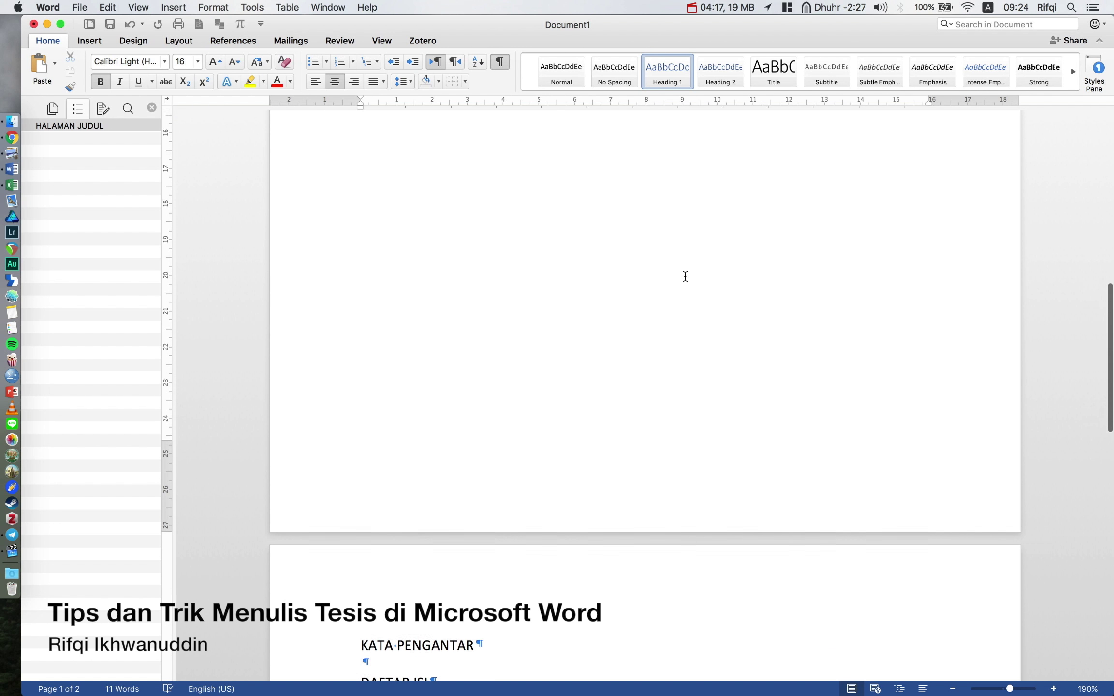
scroll(686, 276, down, 1)
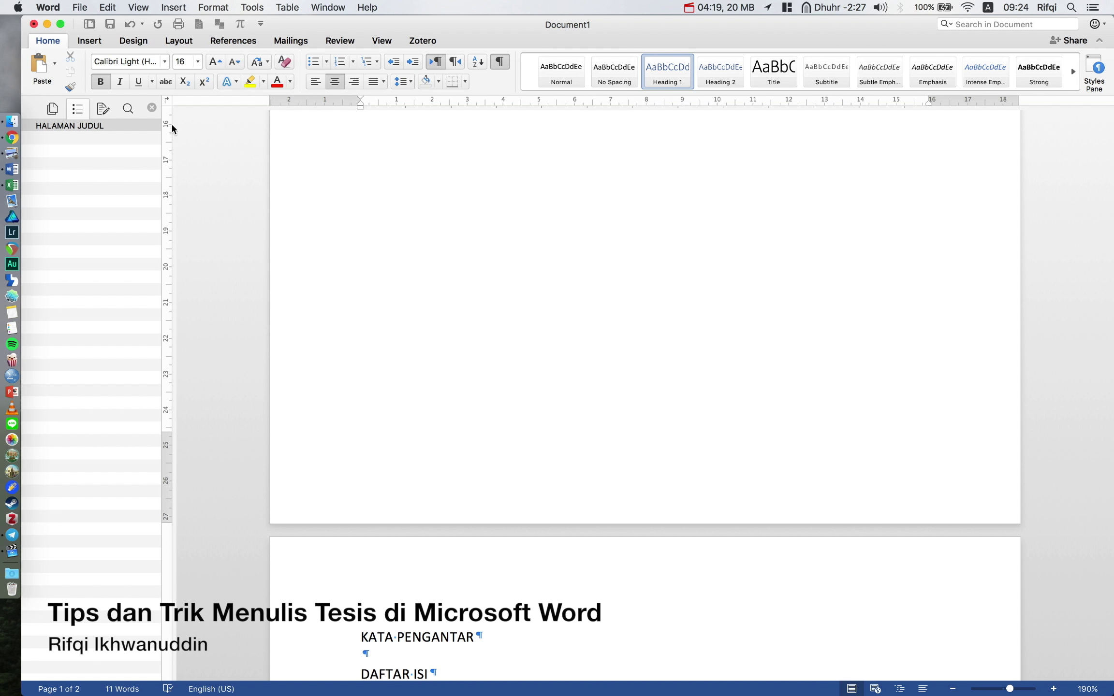
Add centre-aligned page numbers in the footer (Bottom of page) and check pages 1 and 2.
click(92, 40)
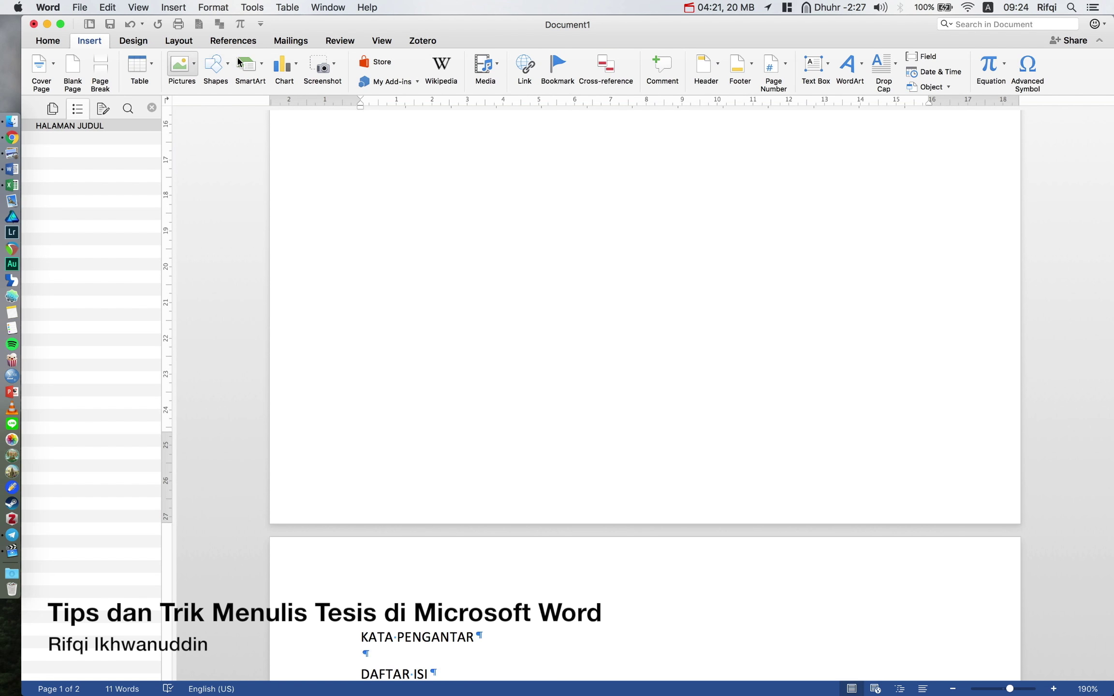
click(749, 75)
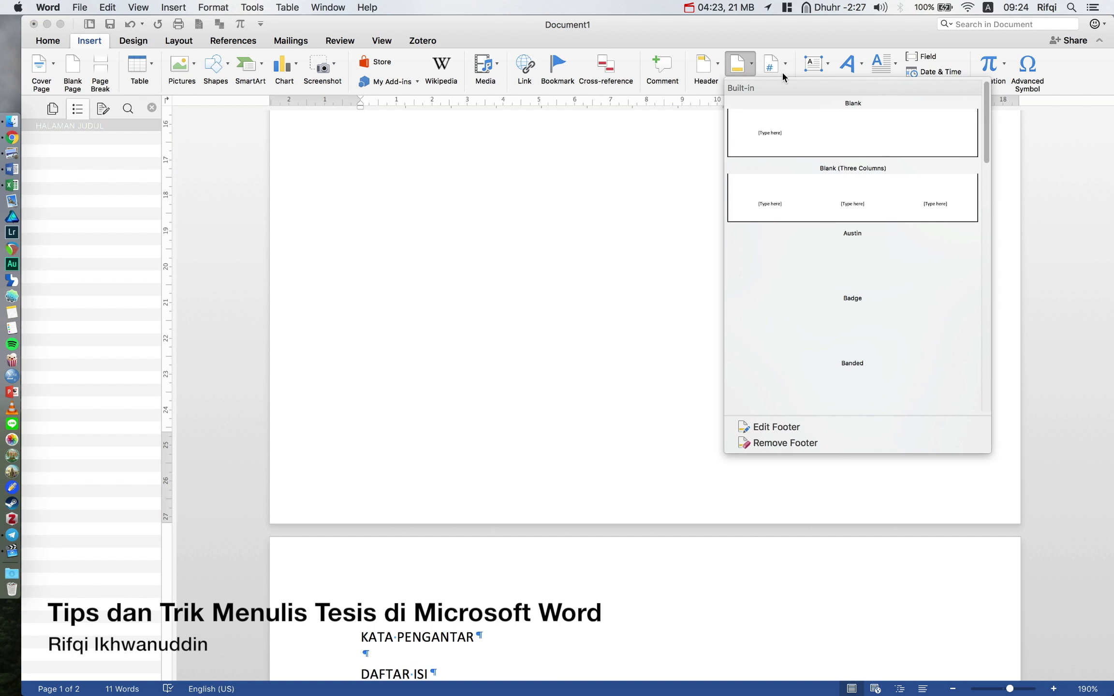
click(780, 72)
click(780, 71)
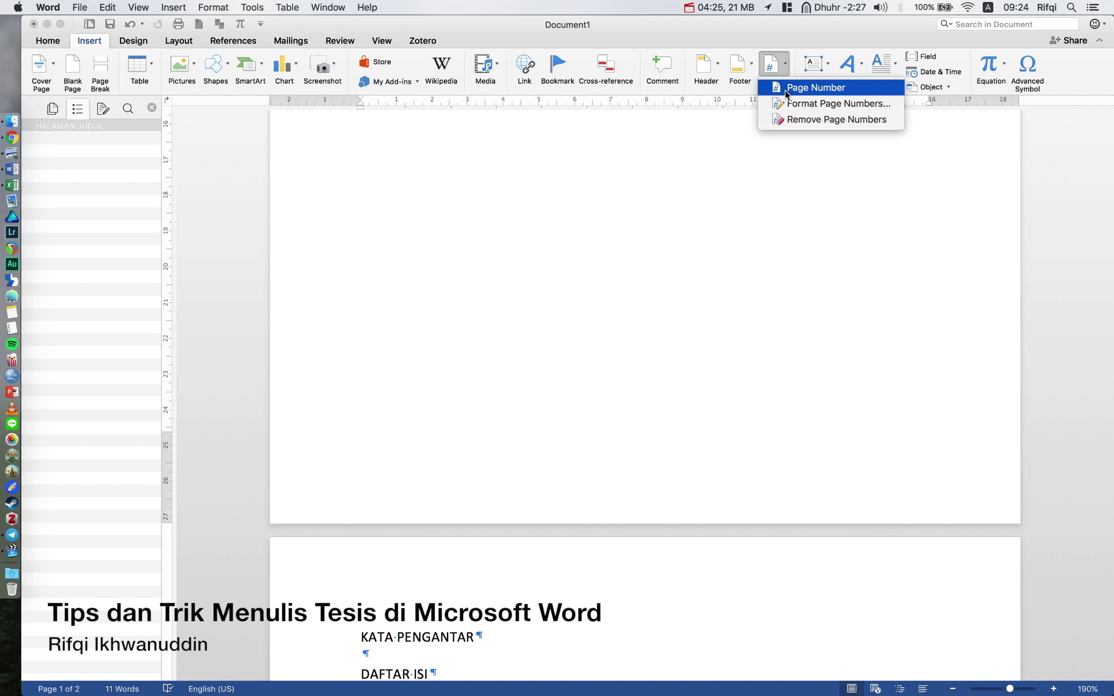
click(806, 89)
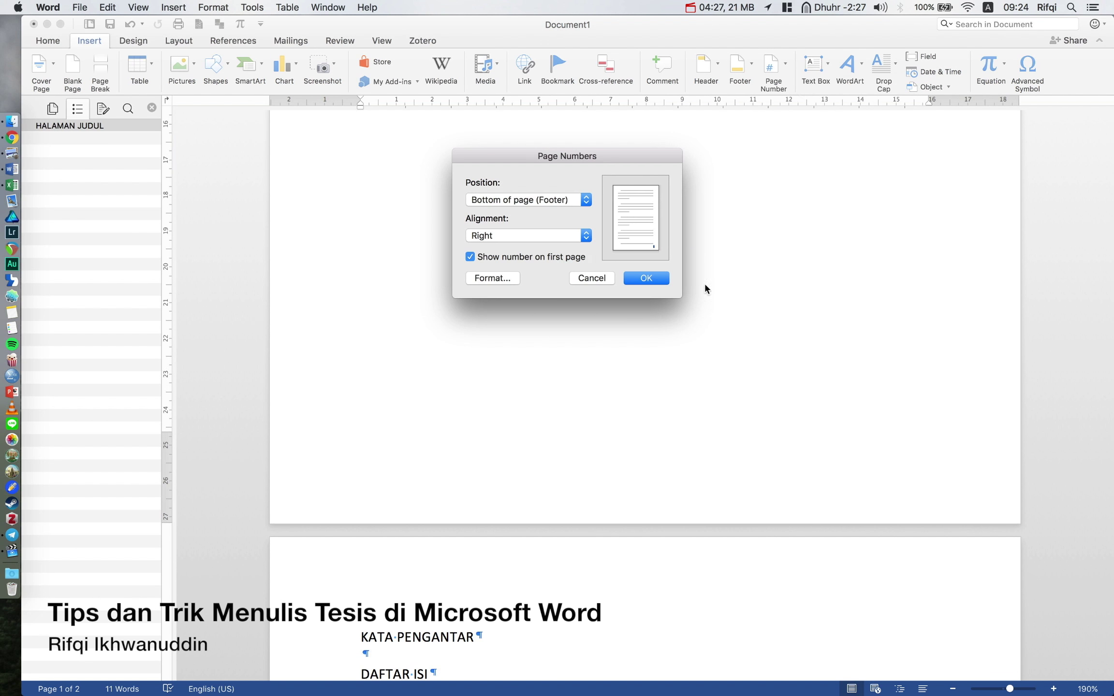
click(530, 237)
click(570, 223)
click(625, 279)
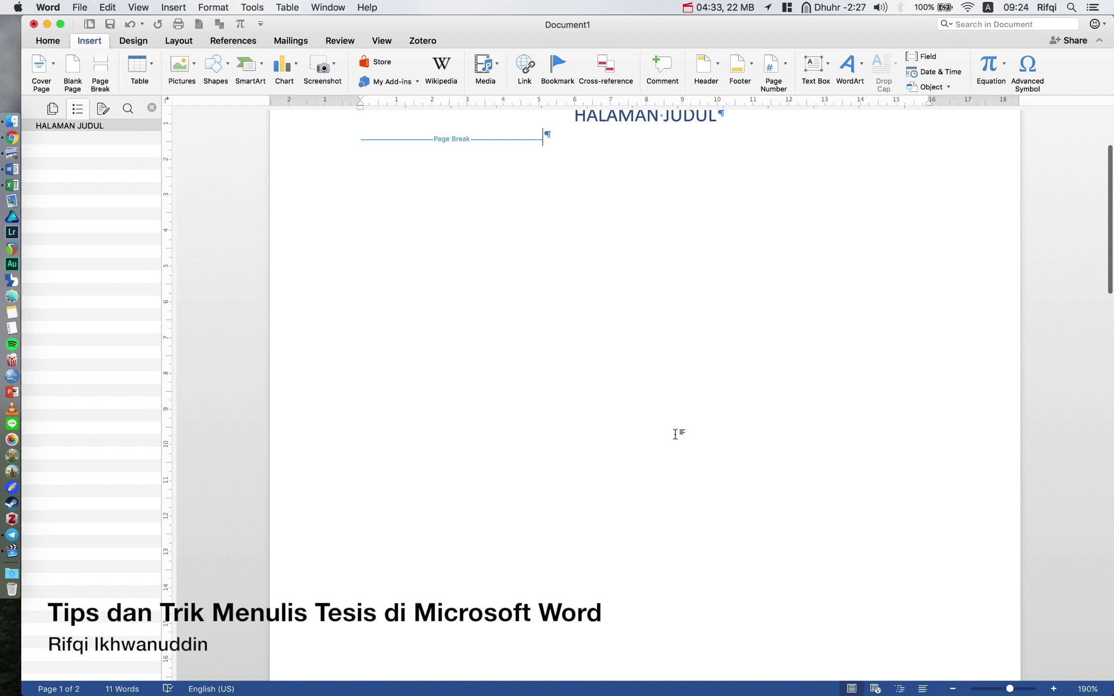
scroll(675, 434, down, 5)
scroll(676, 434, down, 5)
scroll(676, 434, down, 5)
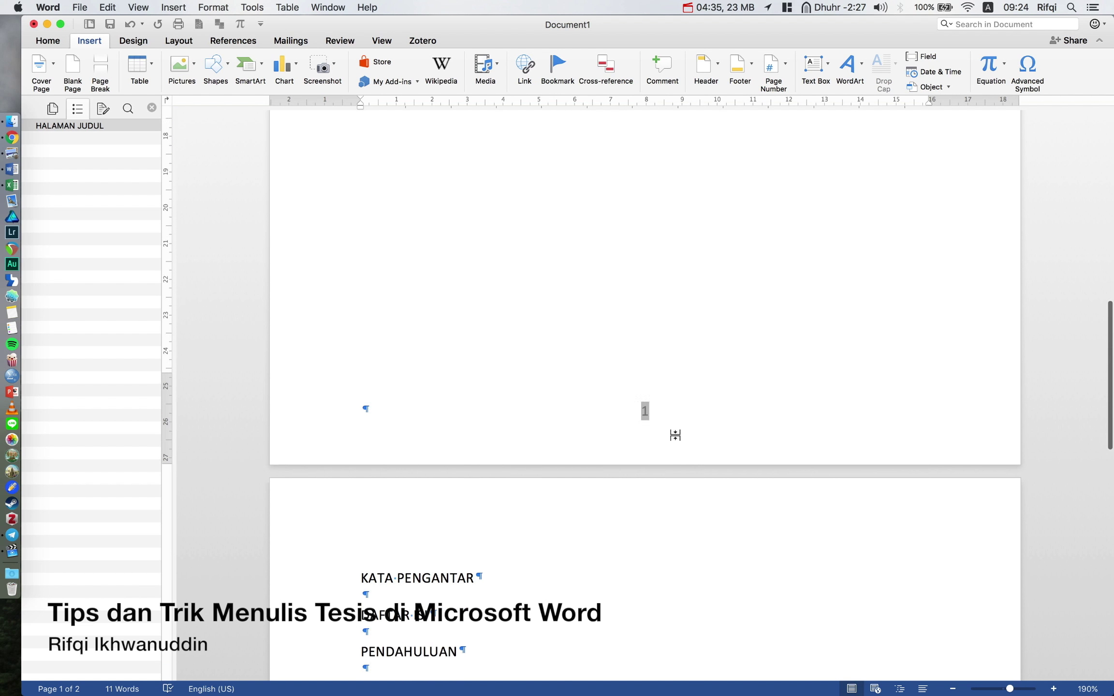
scroll(675, 435, down, 3)
scroll(644, 373, down, 1)
scroll(644, 373, down, 5)
scroll(644, 373, down, 4)
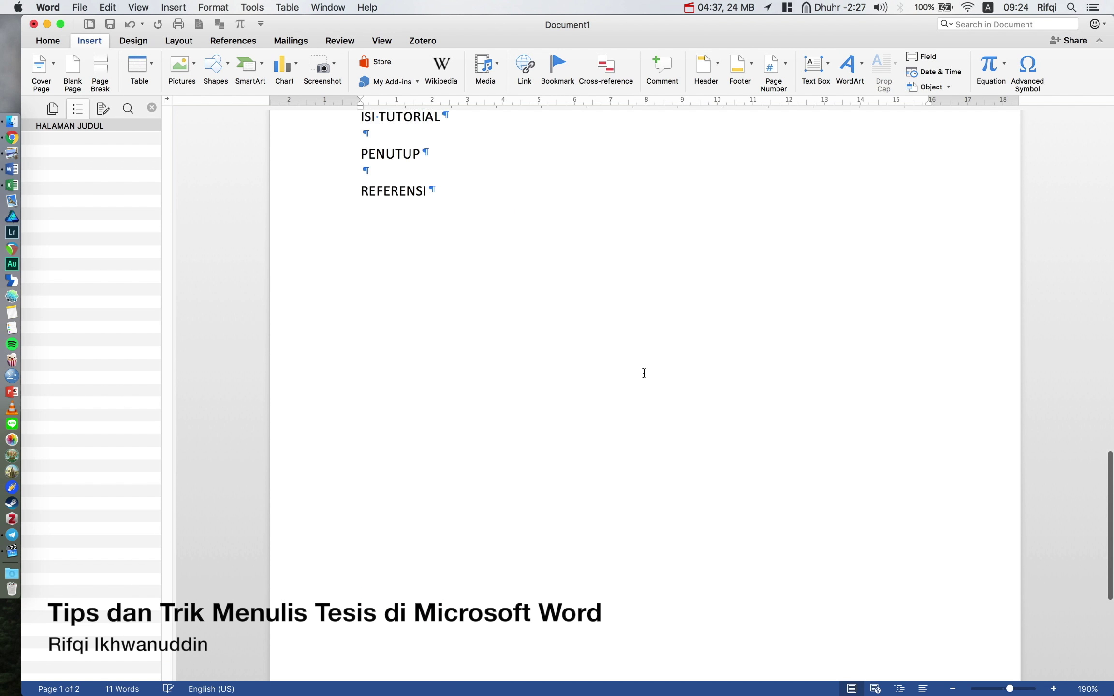
scroll(644, 374, down, 5)
scroll(644, 373, down, 5)
scroll(644, 374, down, 5)
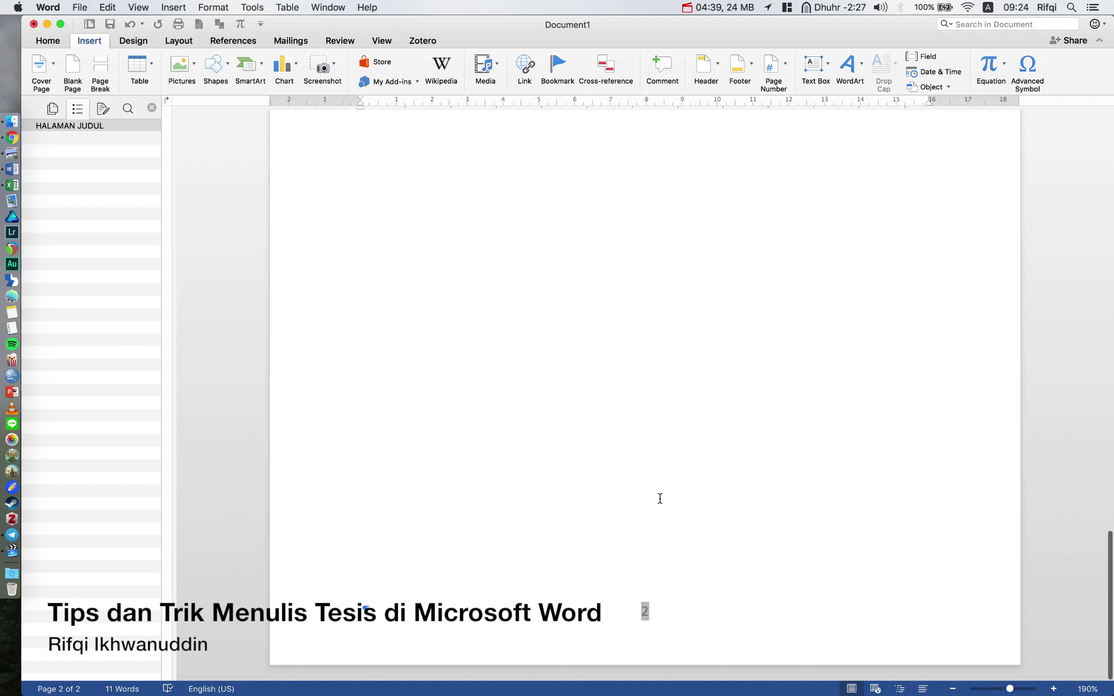
scroll(660, 498, up, 10)
scroll(660, 498, up, 10)
scroll(660, 498, up, 1)
scroll(660, 498, down, 3)
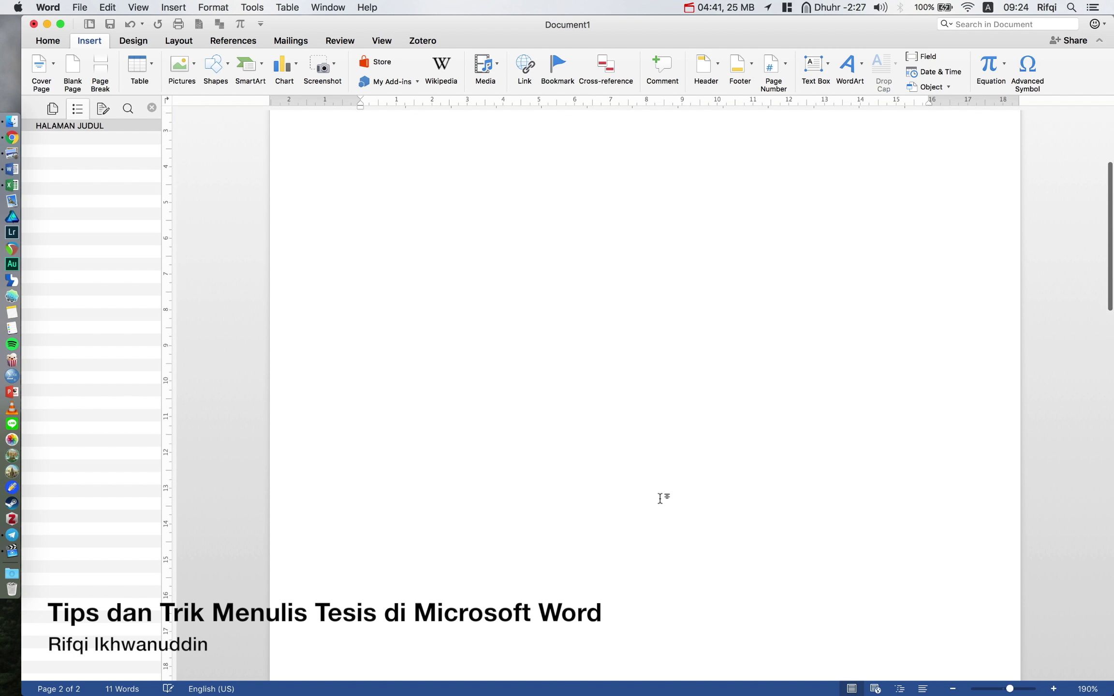
scroll(659, 498, down, 1)
scroll(659, 497, down, 8)
scroll(552, 515, down, 1)
scroll(515, 534, down, 3)
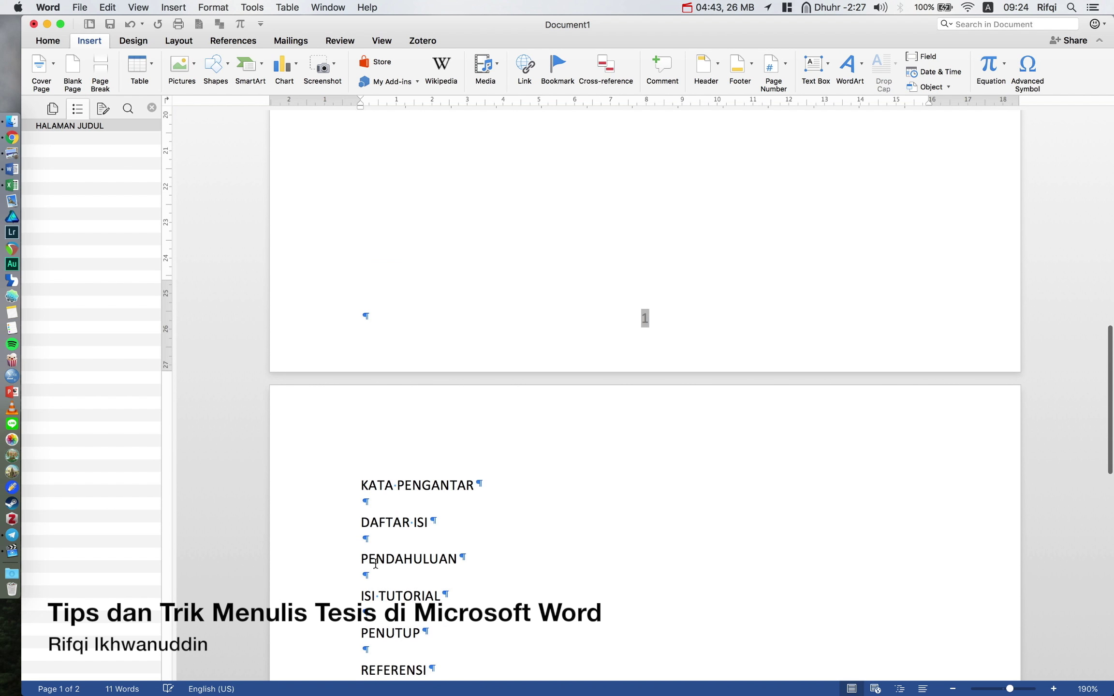
Delete the blank line under KATA PENGANTAR and style it Heading 1, after briefly trying Heading 2.
click(367, 504)
key(BackSpace)
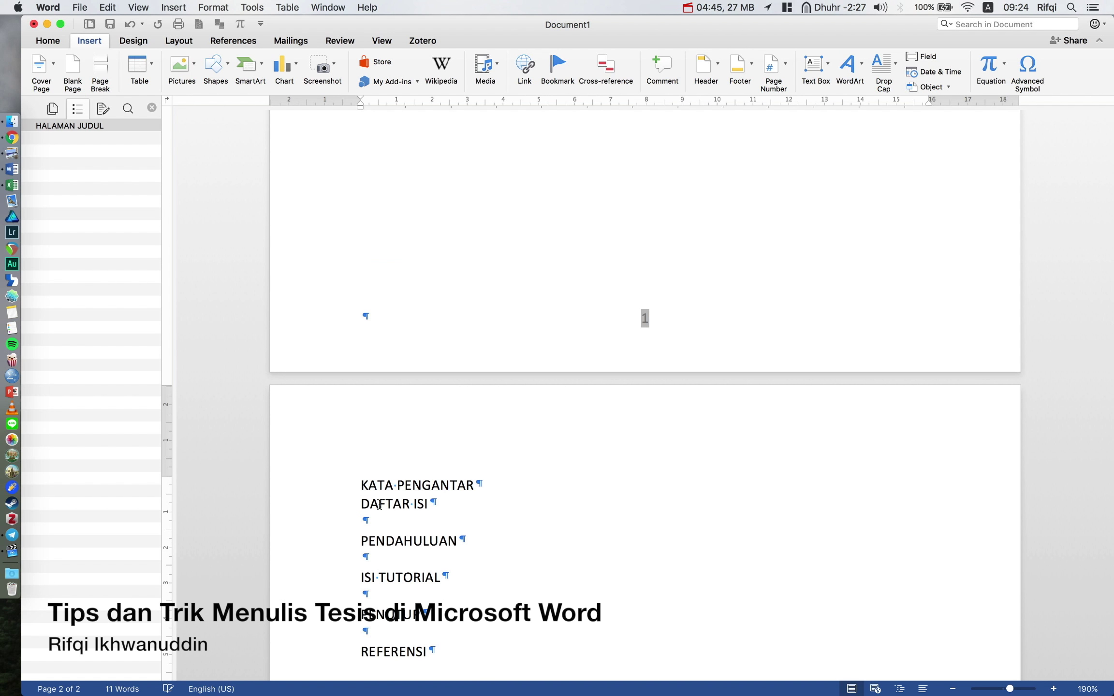
click(334, 492)
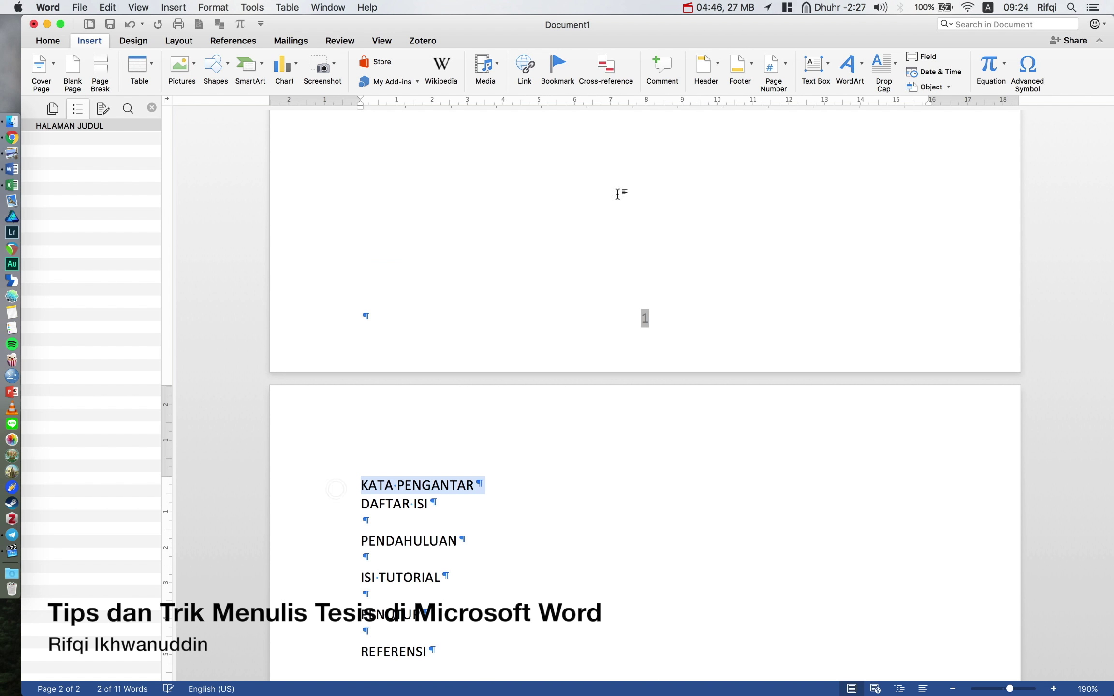
click(41, 43)
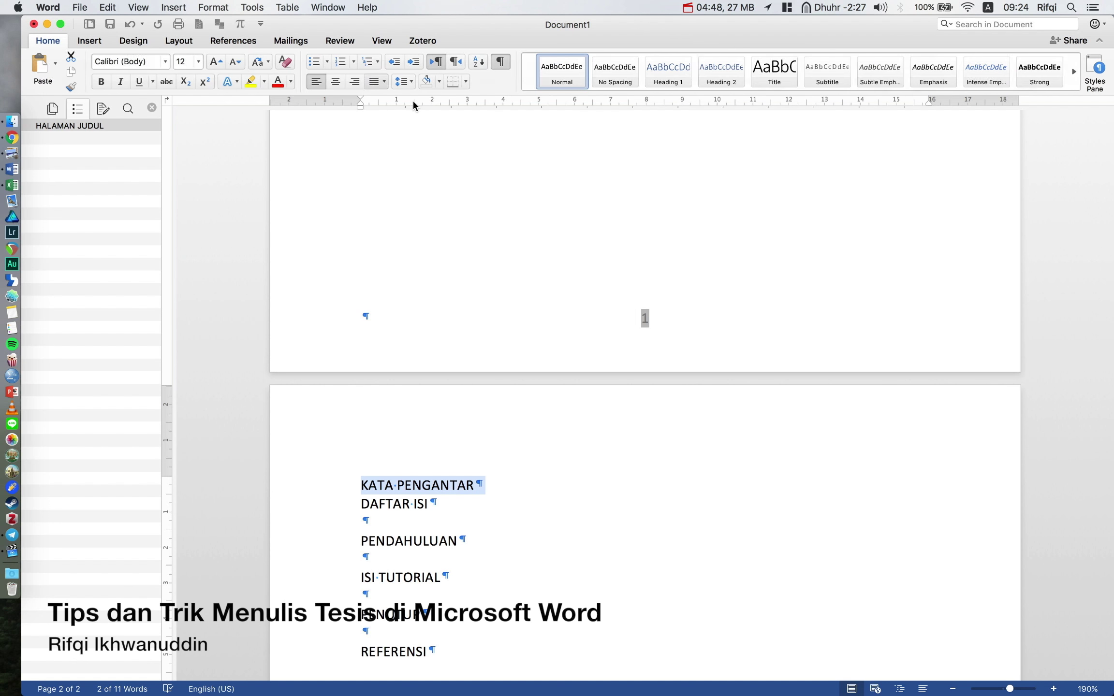
click(668, 70)
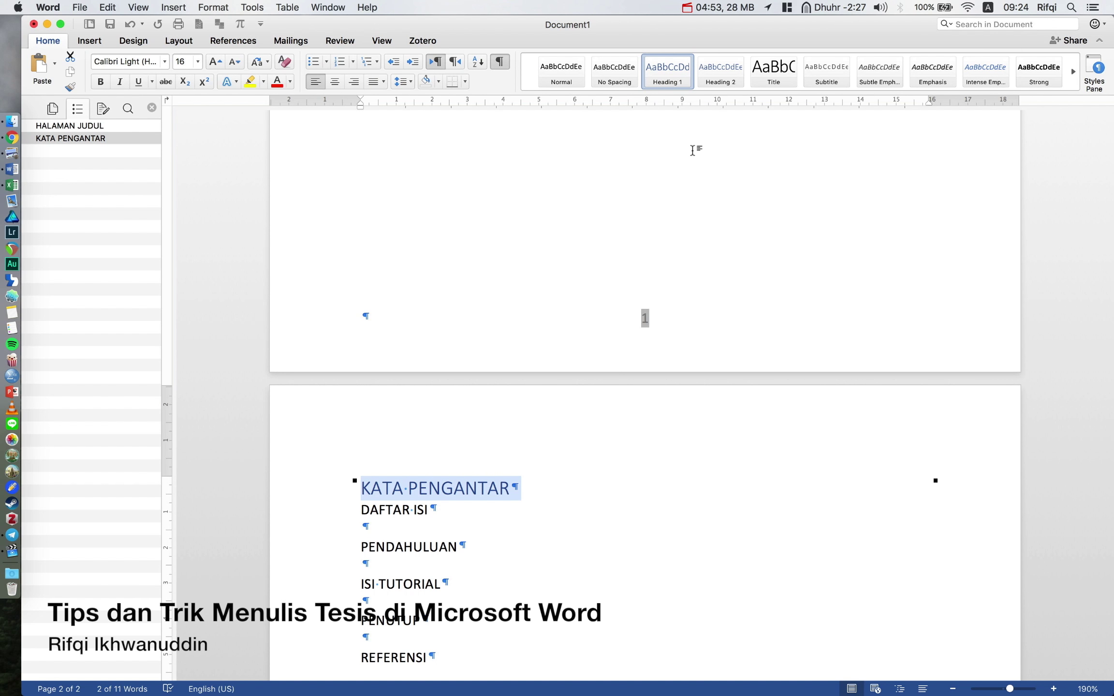
click(717, 71)
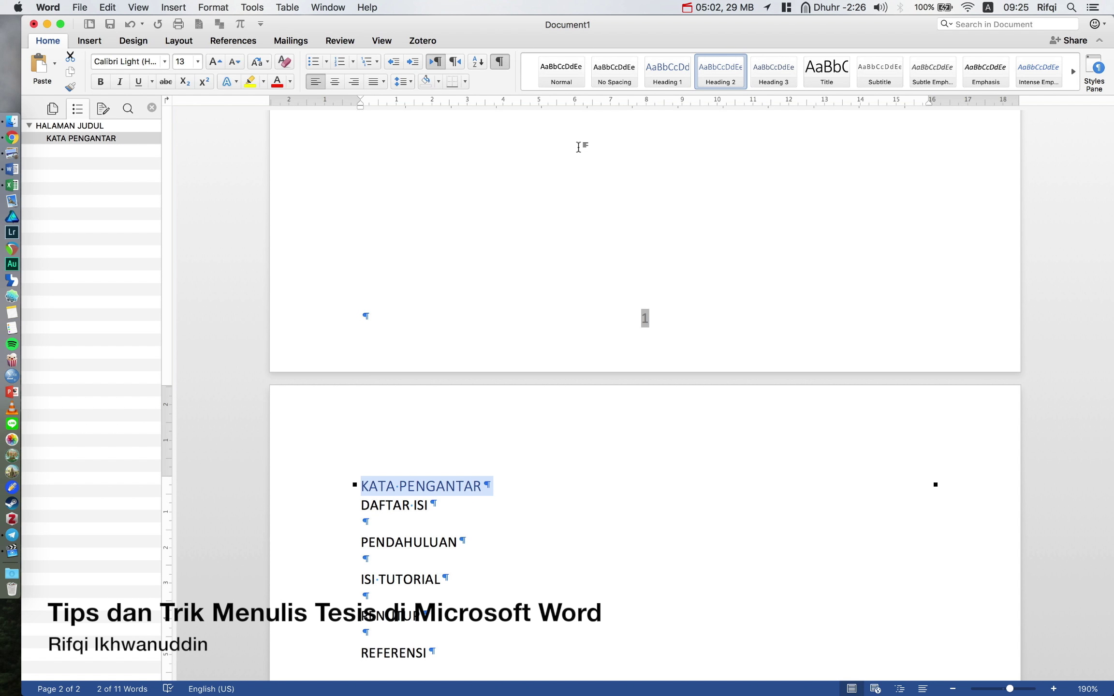
click(667, 73)
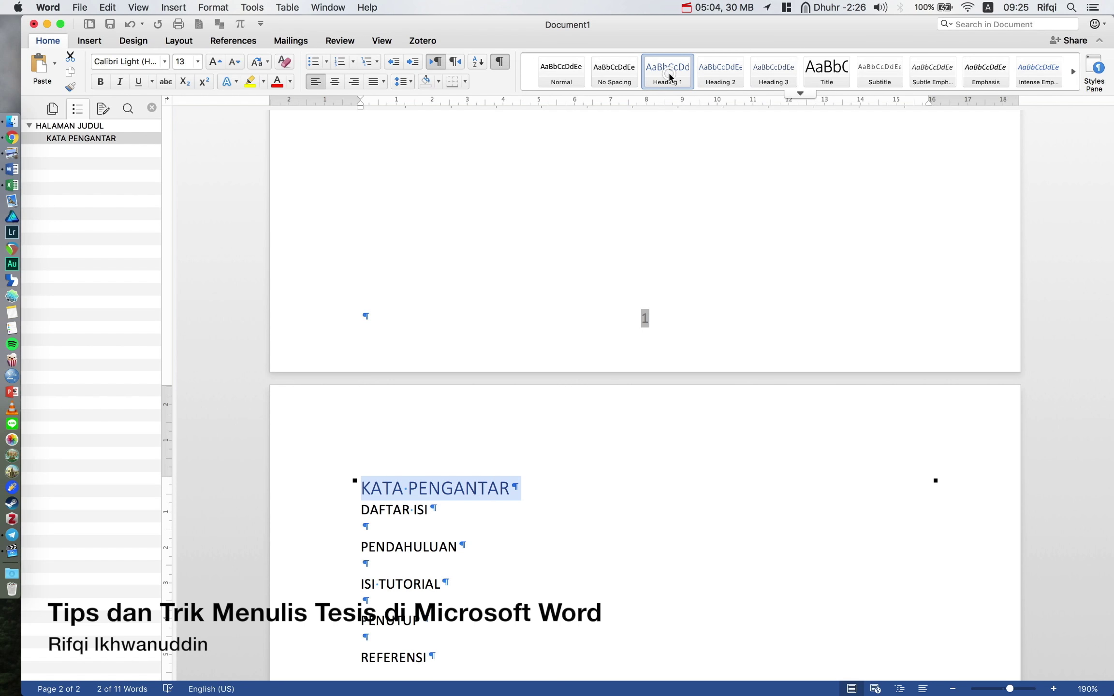
click(459, 586)
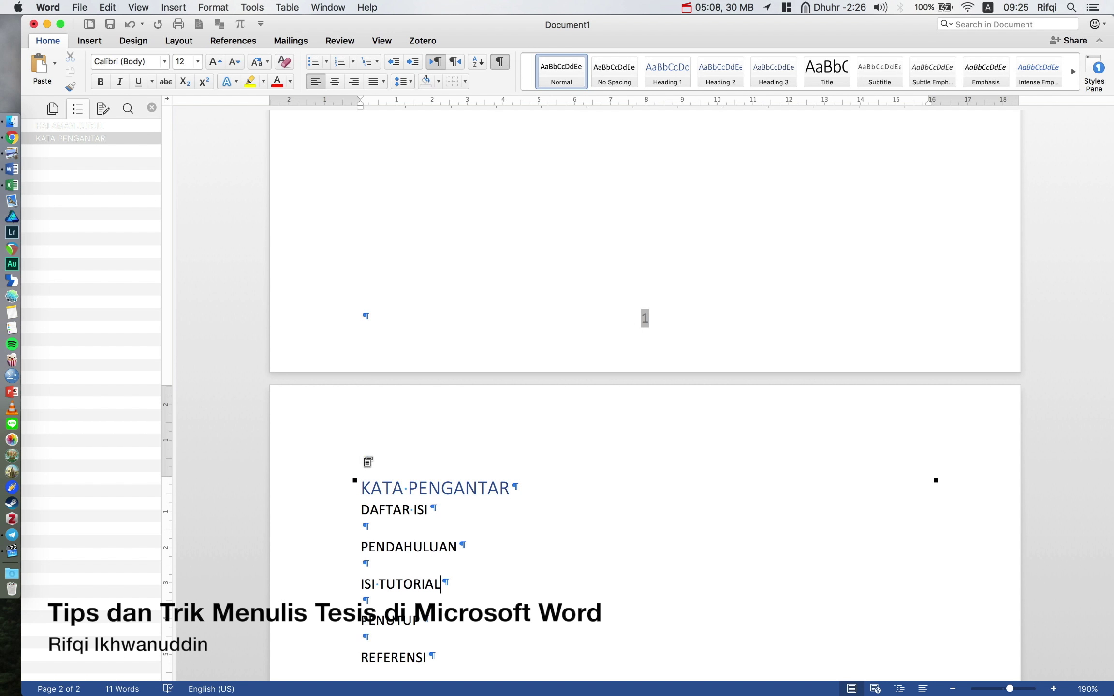
click(338, 489)
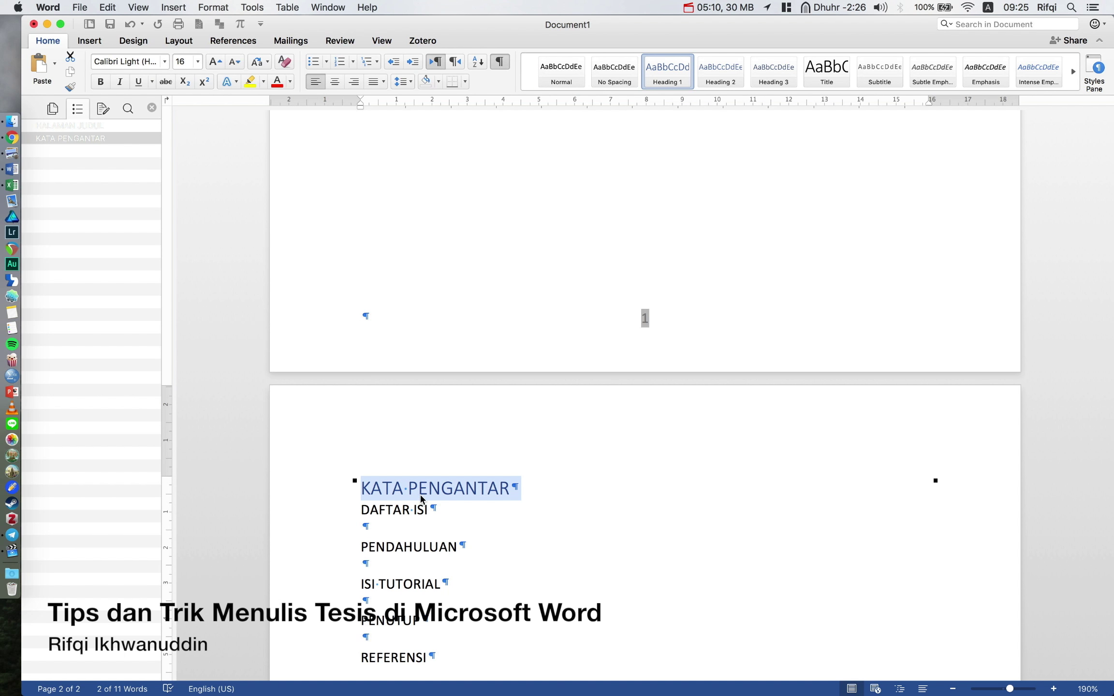
click(570, 486)
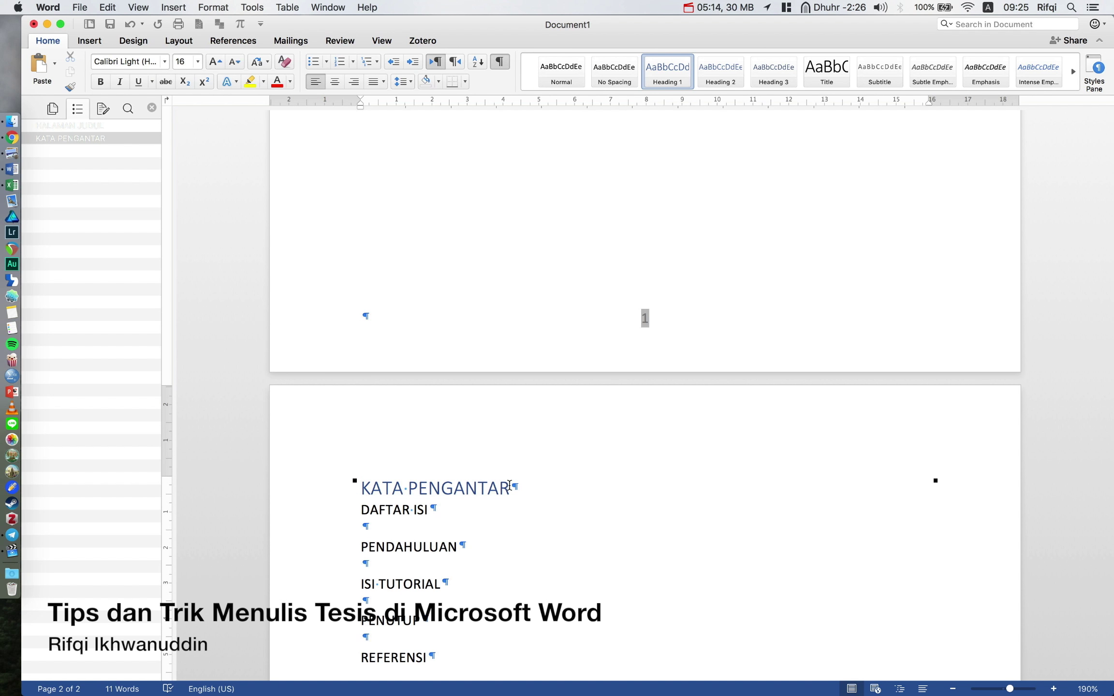
click(88, 42)
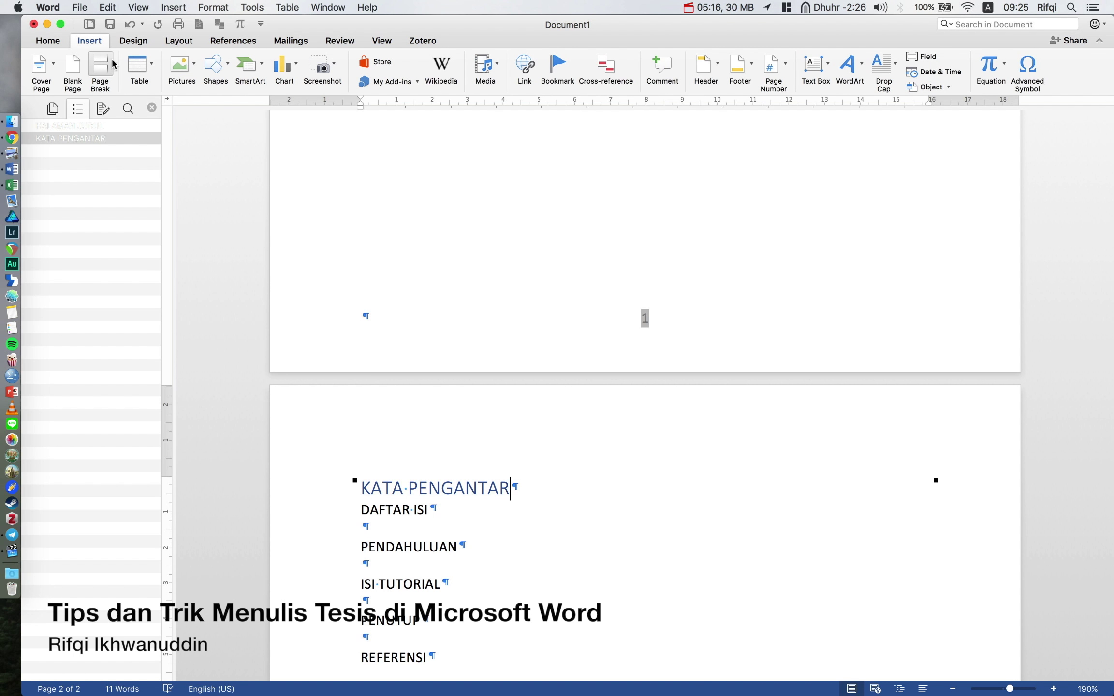
Insert a page break after KATA PENGANTAR, moving DAFTAR ISI to page 3.
click(102, 67)
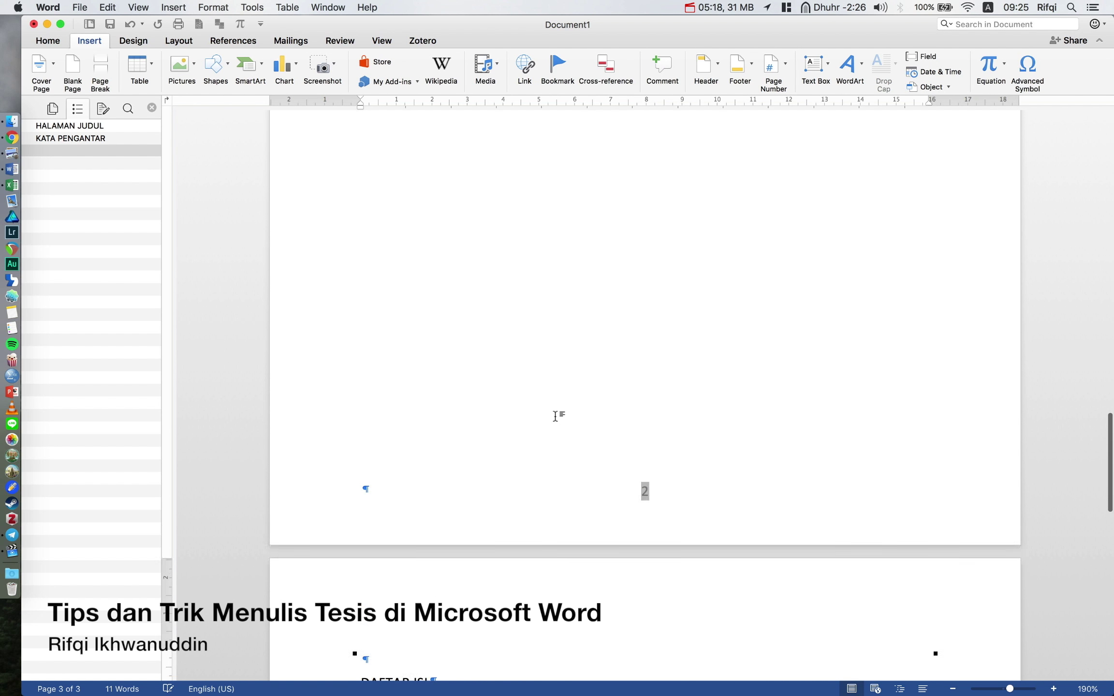
scroll(555, 416, up, 10)
click(481, 526)
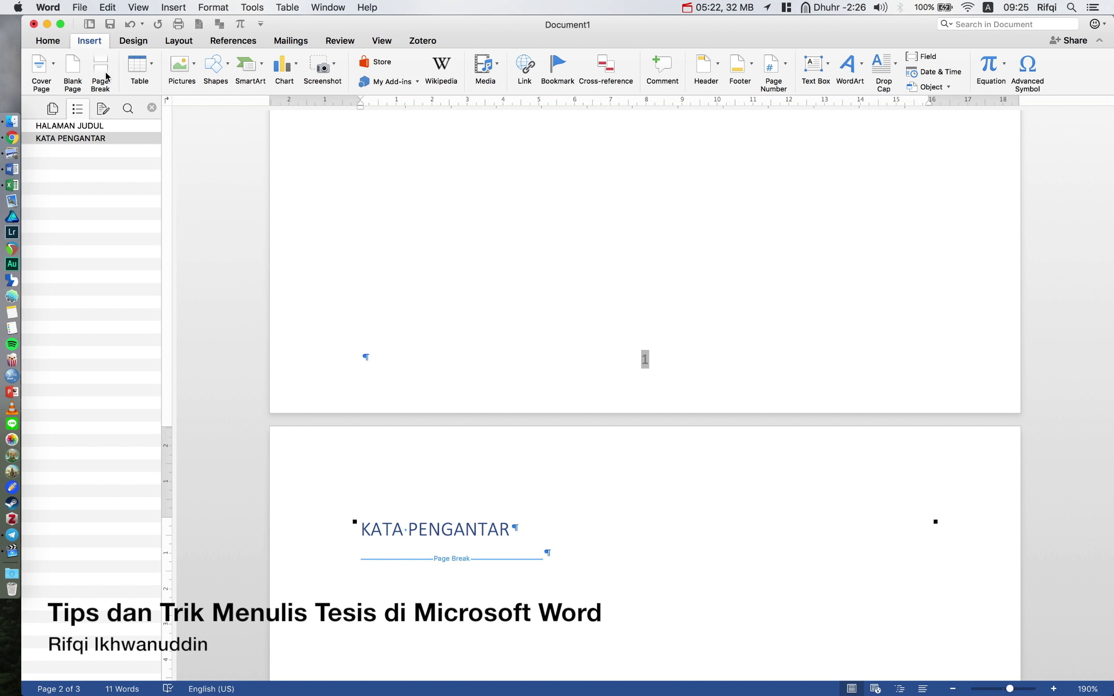
Modify the Heading 1 style to centred alignment so KATA PENGANTAR is centred.
click(57, 39)
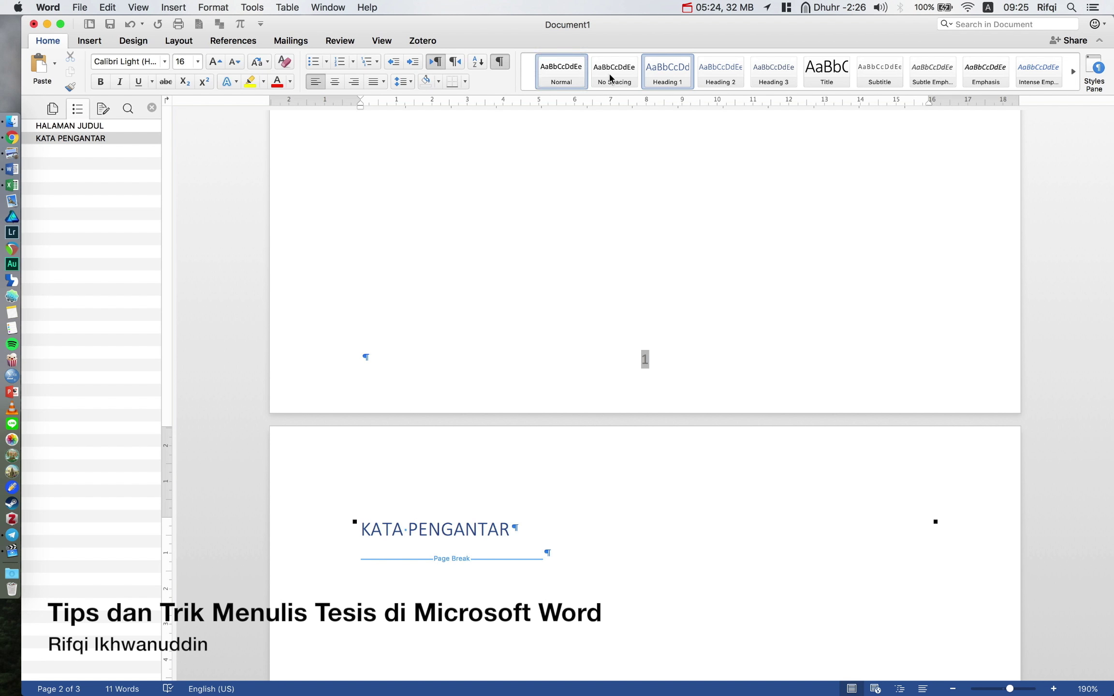
right_click(677, 75)
click(696, 91)
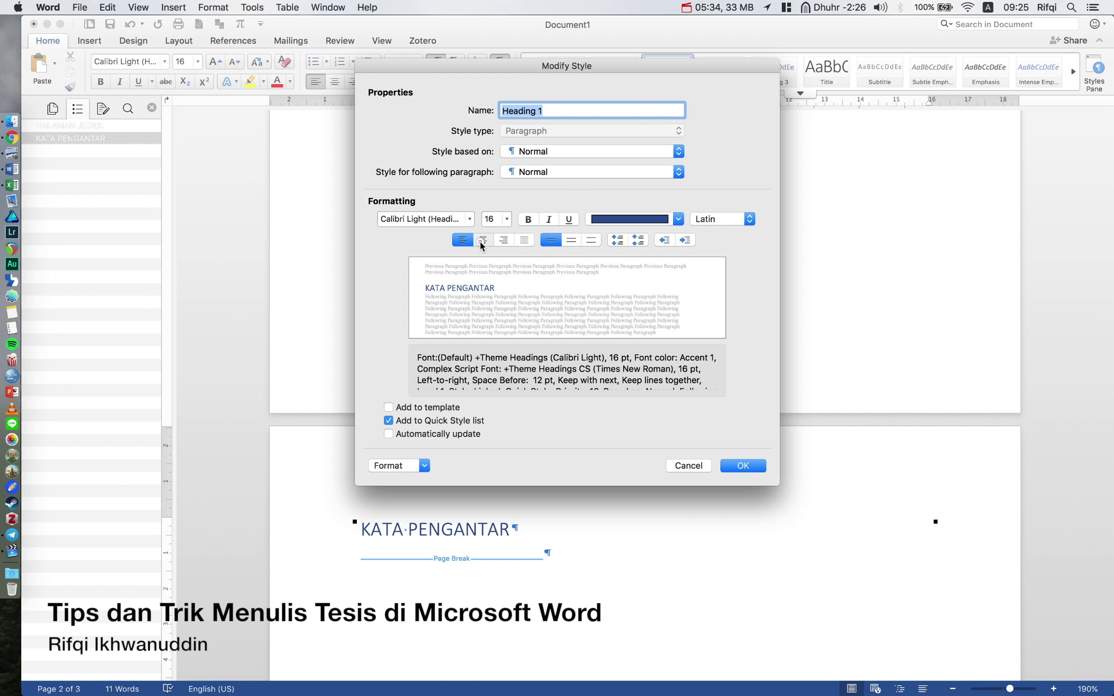
click(481, 240)
click(740, 467)
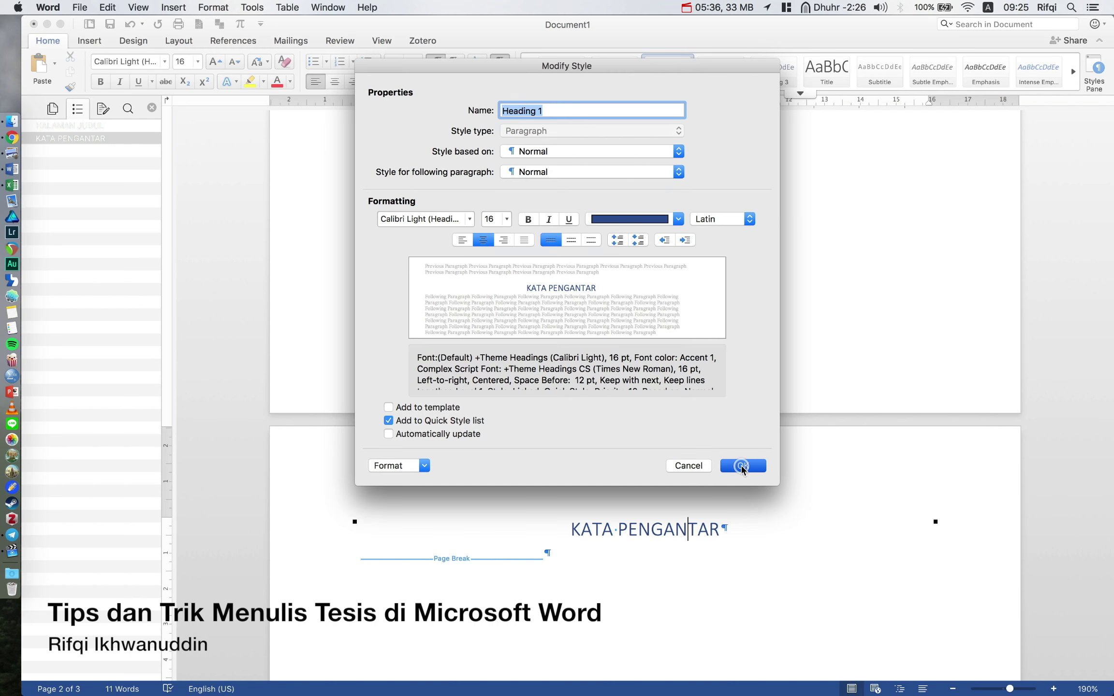
scroll(746, 469, down, 3)
scroll(745, 469, down, 5)
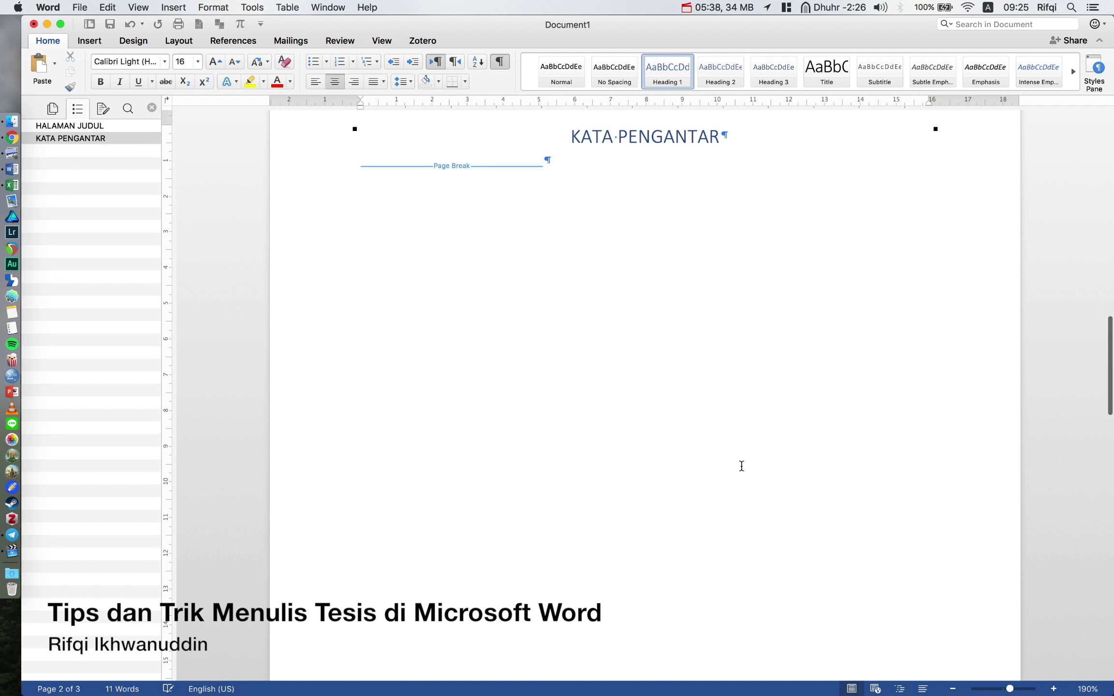
scroll(745, 469, down, 3)
scroll(745, 469, down, 3)
scroll(745, 470, down, 3)
scroll(745, 469, down, 5)
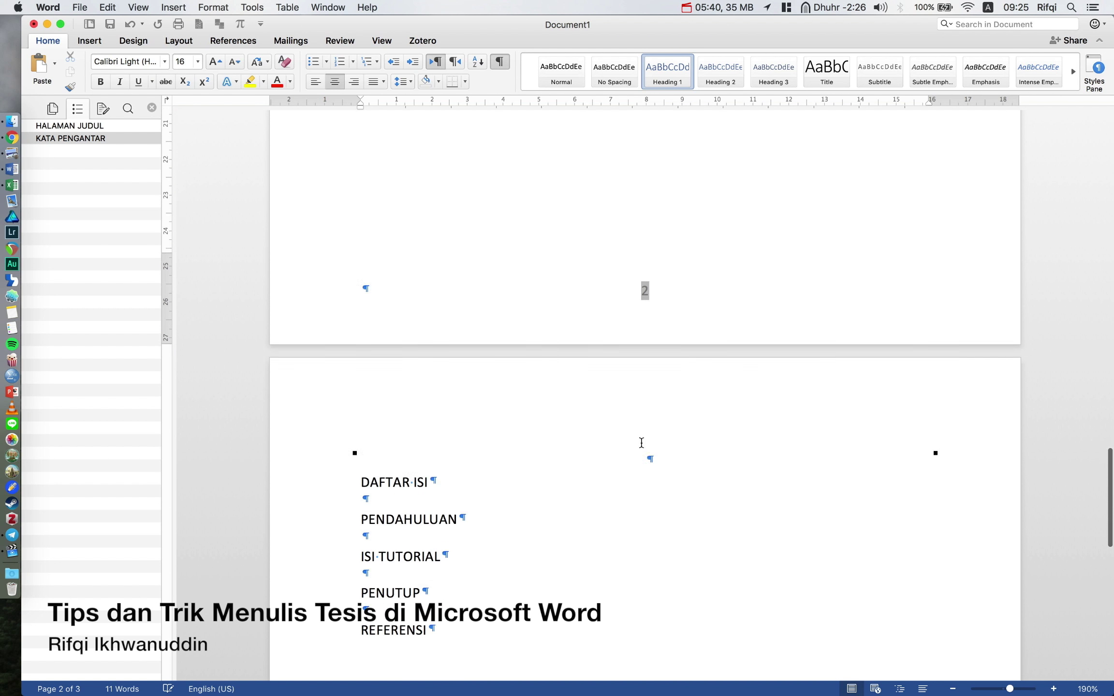
scroll(628, 442, down, 1)
Apply Heading 1 to DAFTAR ISI and delete the blank paragraph above it.
click(329, 438)
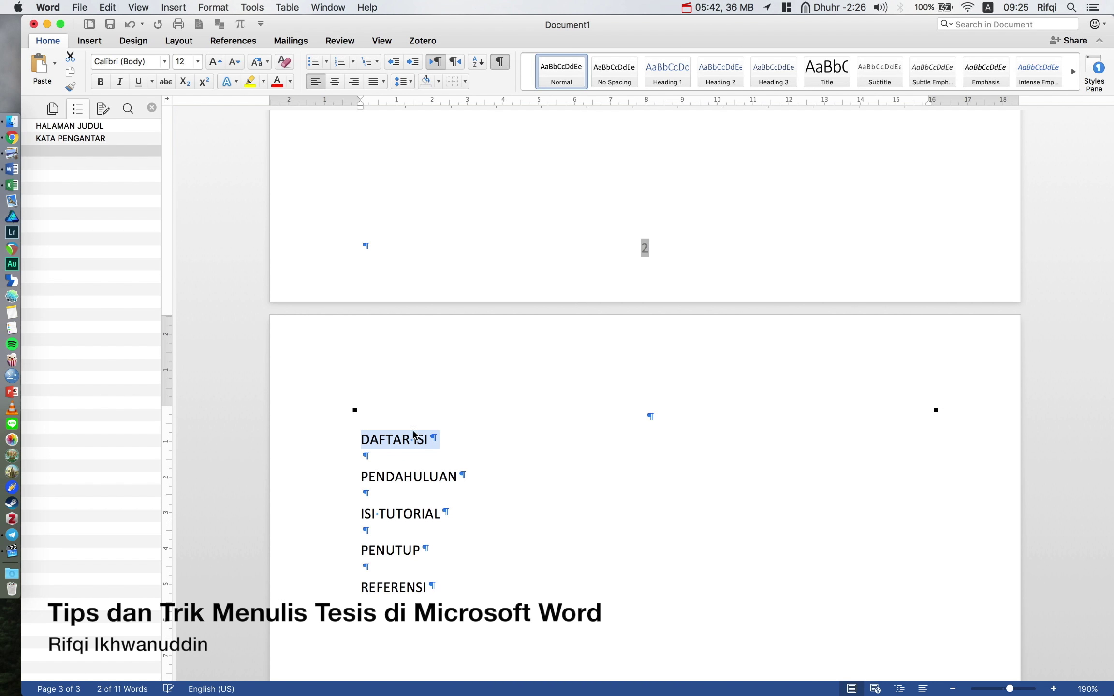
mouse_move(668, 72)
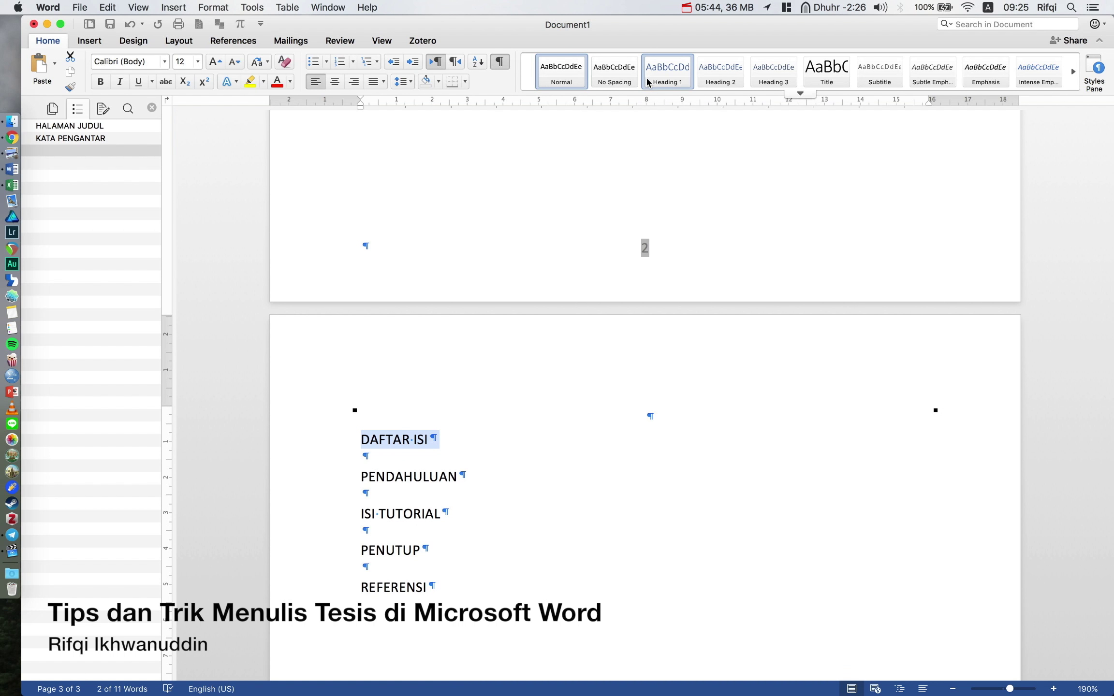
click(669, 68)
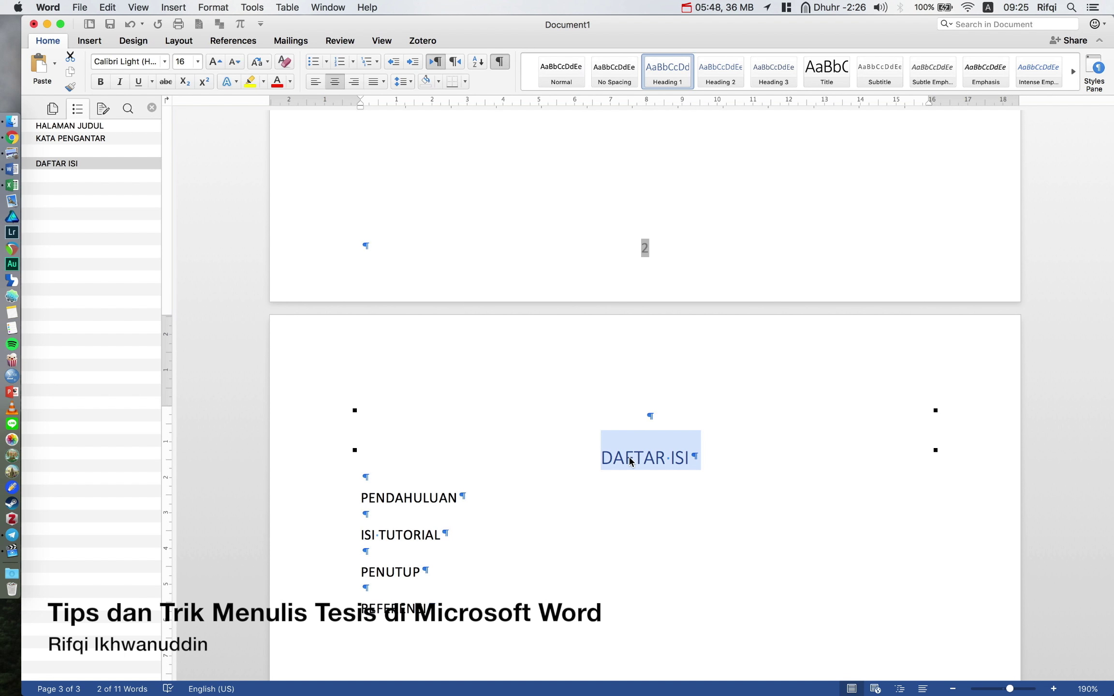
click(54, 152)
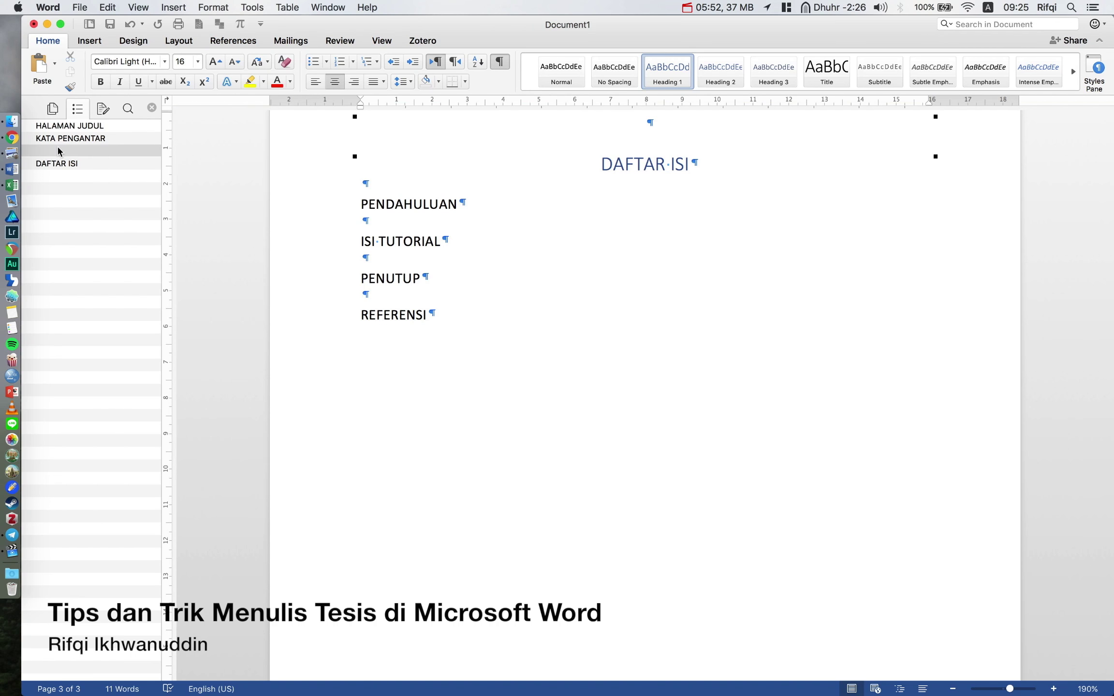
scroll(576, 218, up, 3)
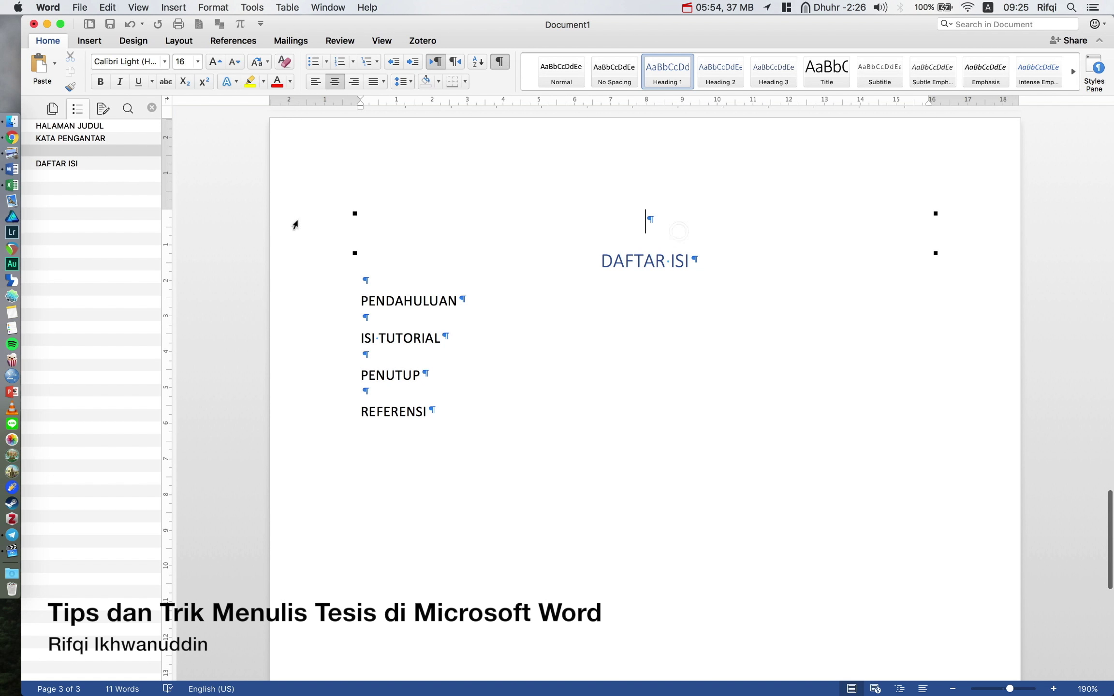
click(319, 218)
key(BackSpace)
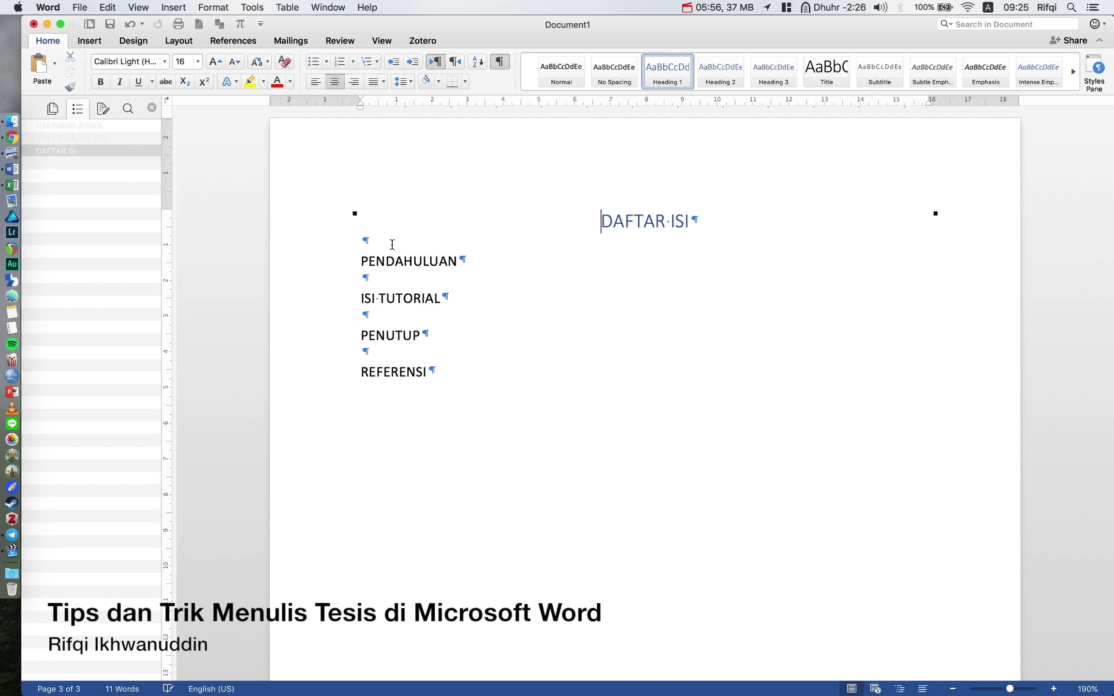
Check the HALAMAN JUDUL, KATA PENGANTAR and DAFTAR ISI headings in the Navigation Pane.
click(102, 139)
click(86, 154)
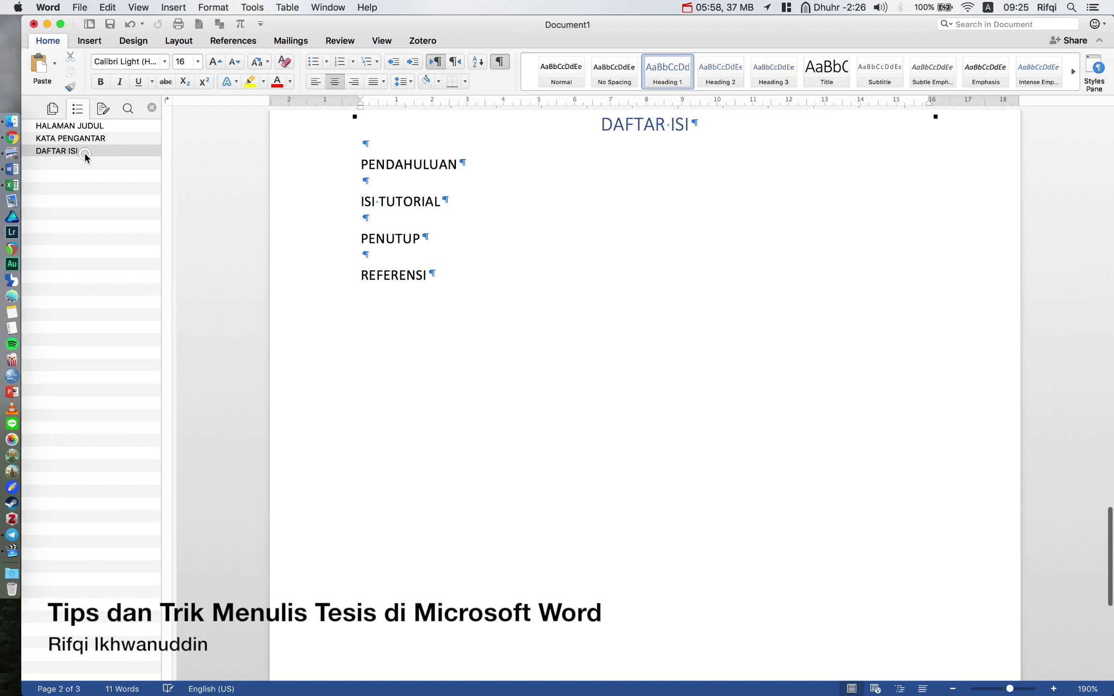
click(73, 126)
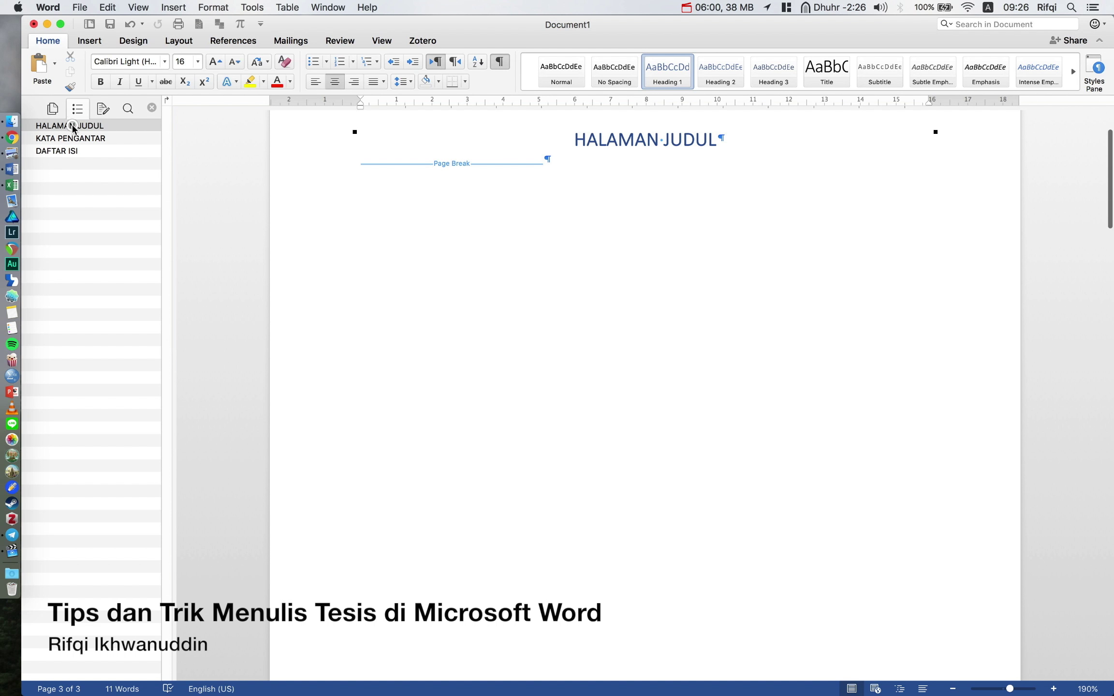
click(73, 139)
click(73, 152)
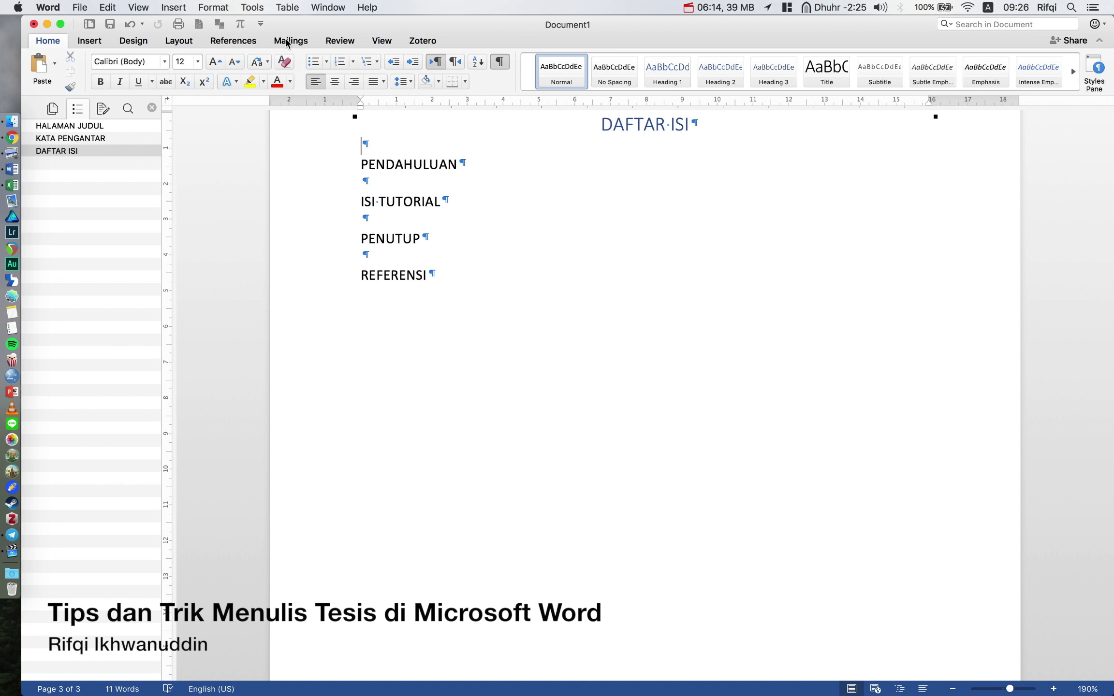
Insert an automatic table of contents below the DAFTAR ISI heading.
click(237, 43)
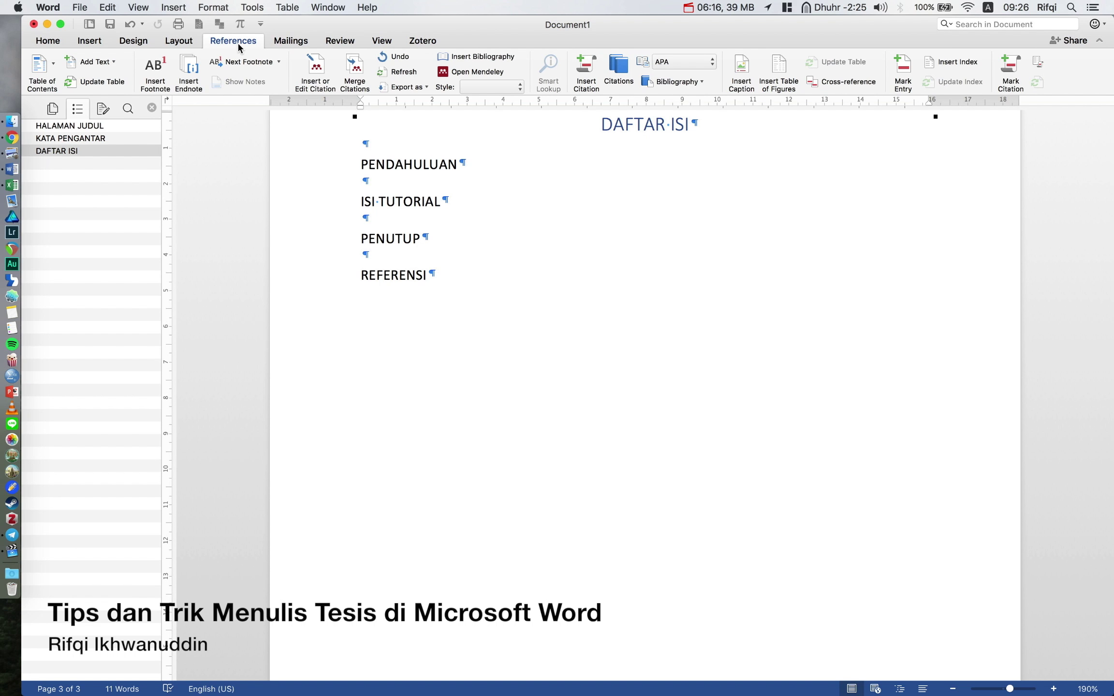
click(38, 73)
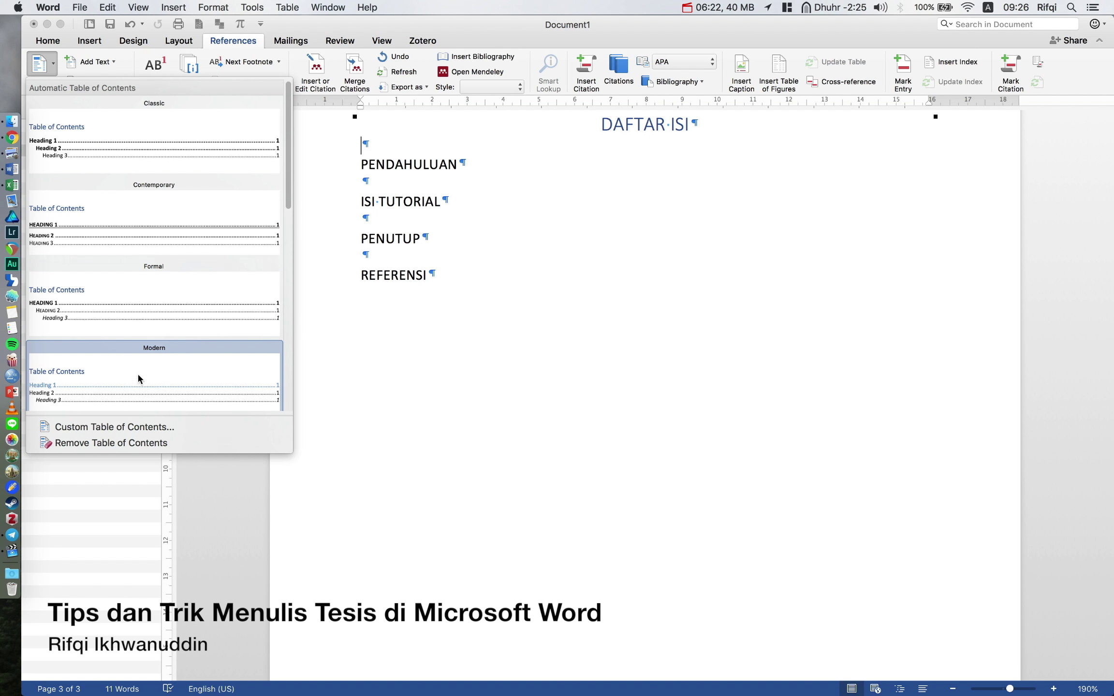
click(152, 142)
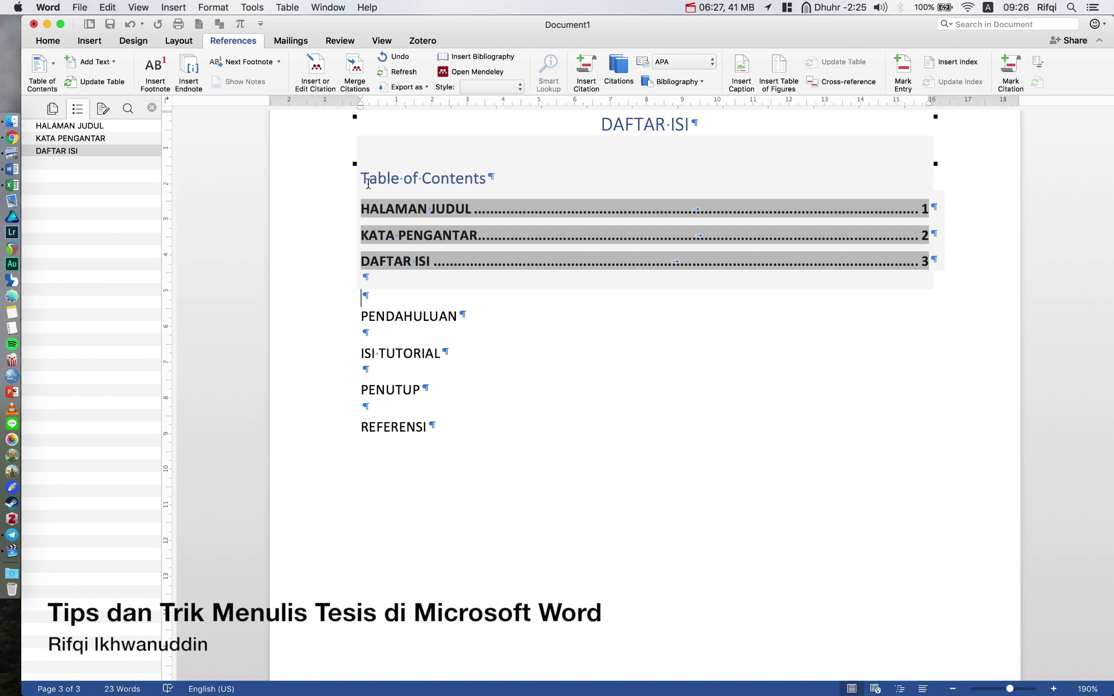
click(44, 72)
click(51, 57)
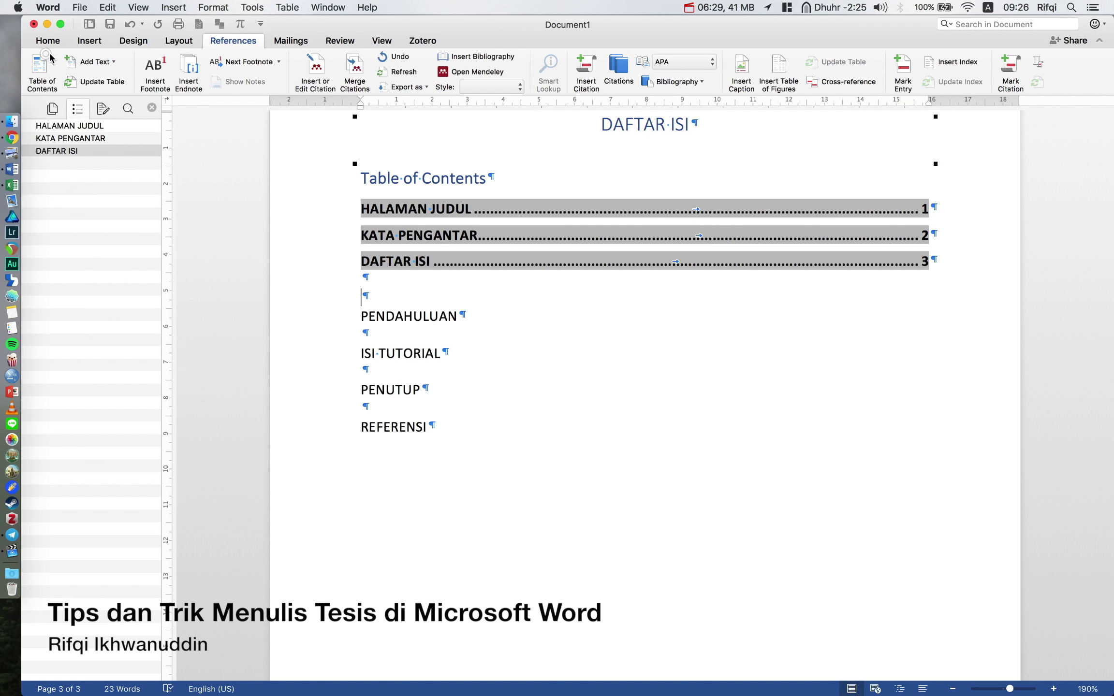
Review the new table of contents entries and select the PENDAHULUAN line.
scroll(843, 278, up, 2)
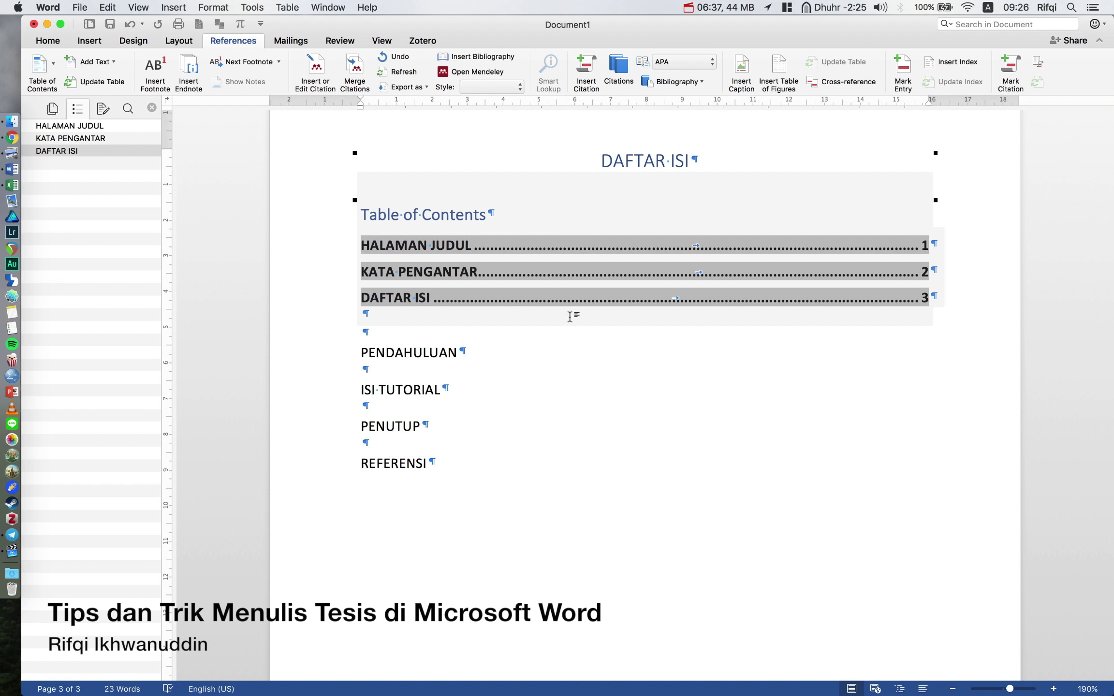
drag(322, 253, 319, 315)
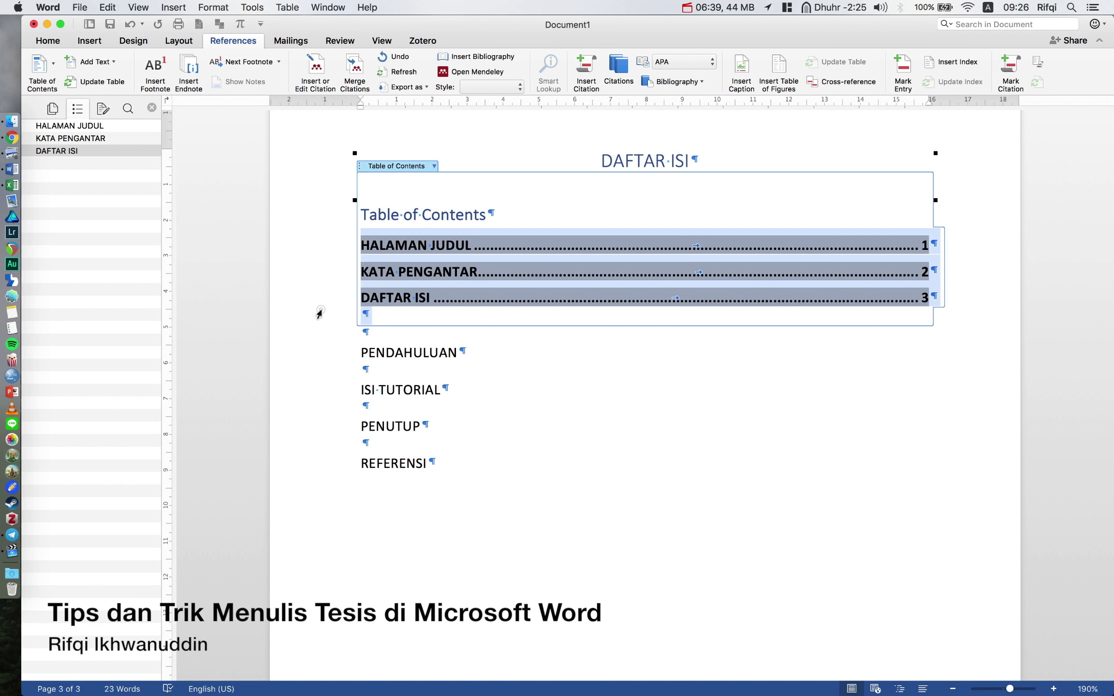
click(440, 327)
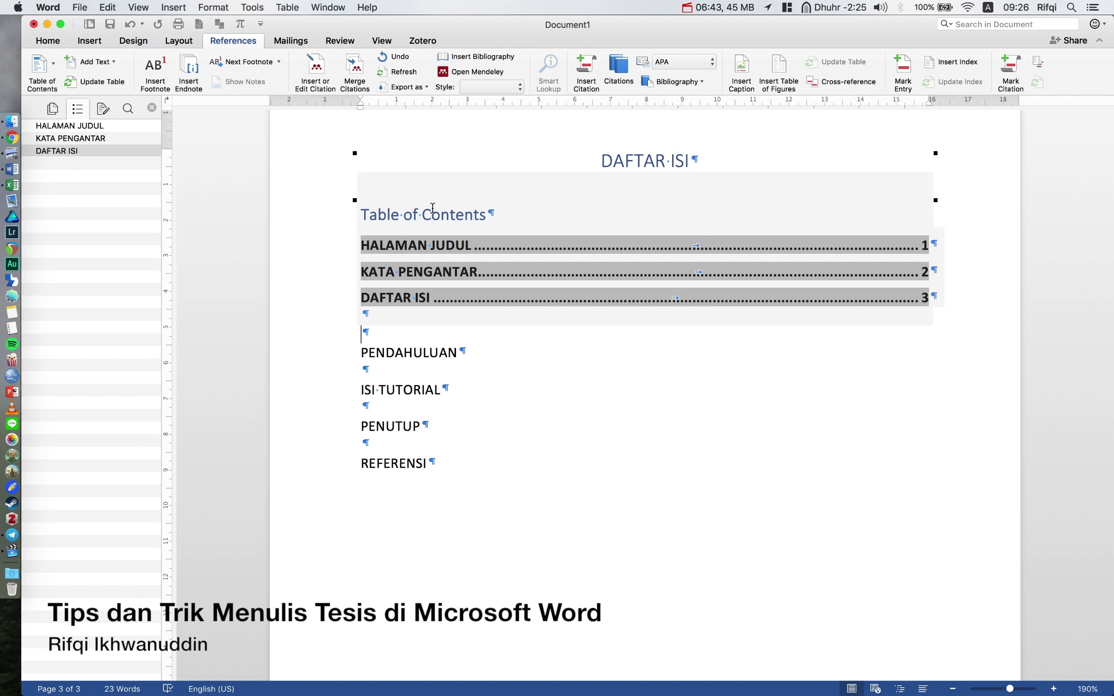
click(445, 326)
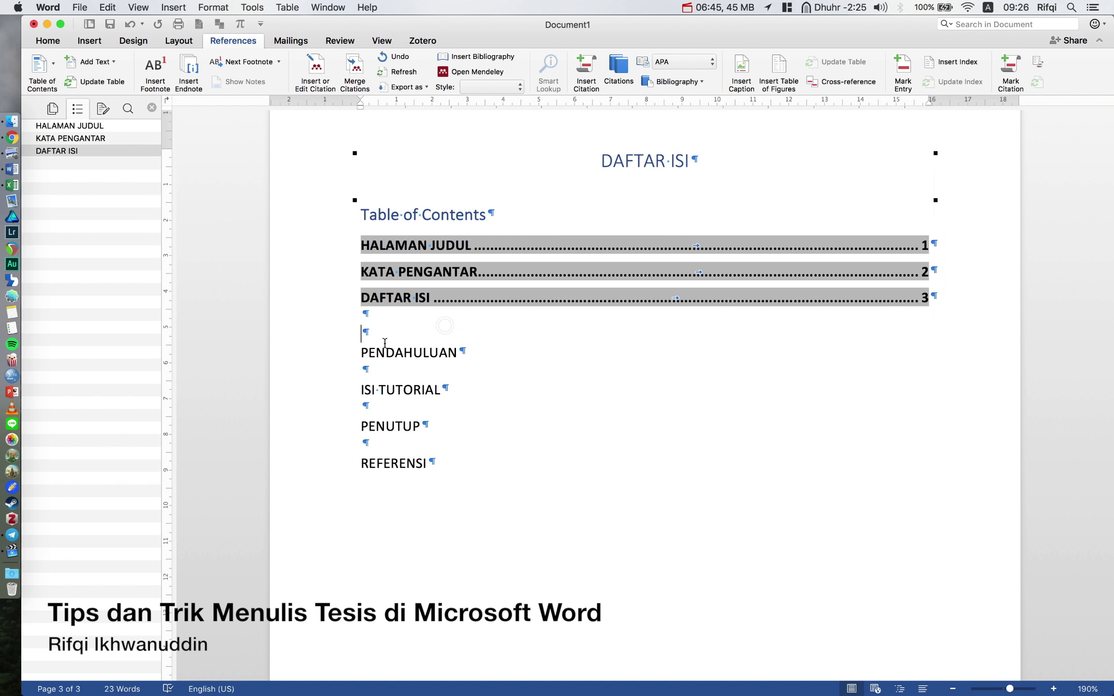
click(338, 358)
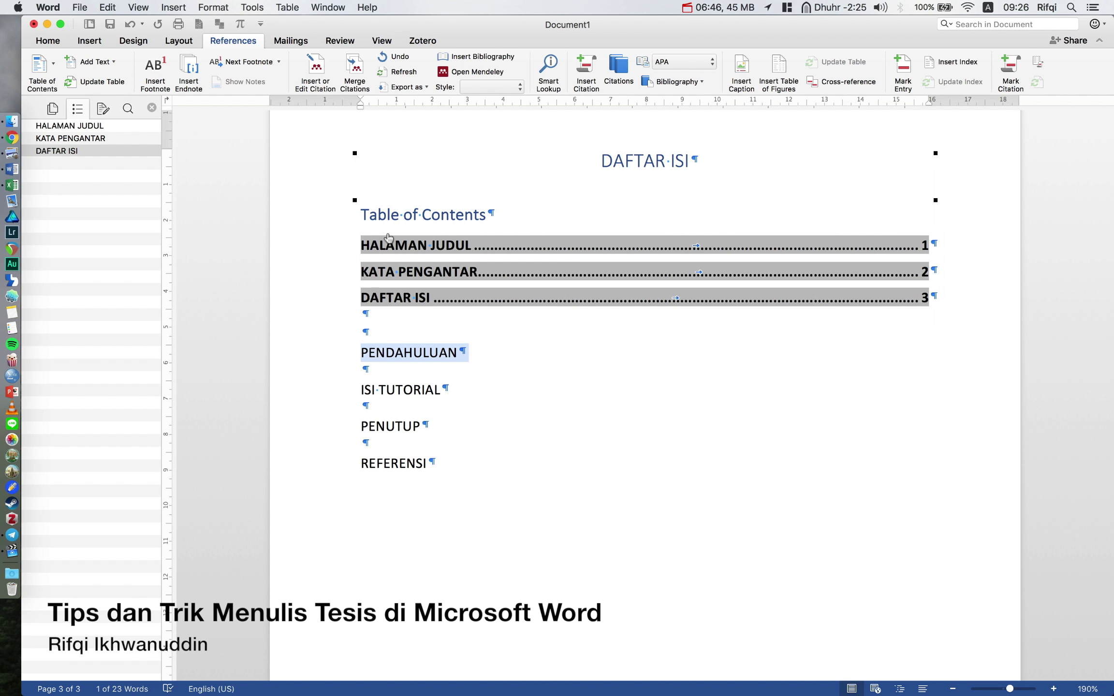
Apply Heading 1 to PENDAHULUAN, ISI TUTORIAL, PENUTUP and REFERENSI in turn.
click(36, 41)
click(662, 84)
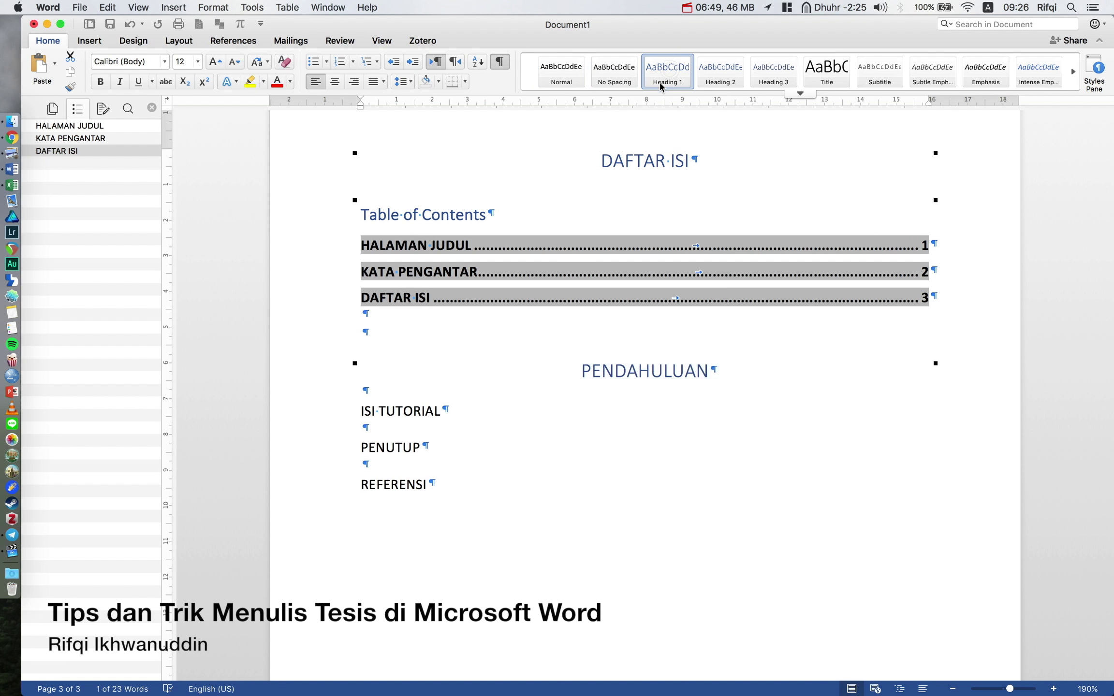
click(325, 413)
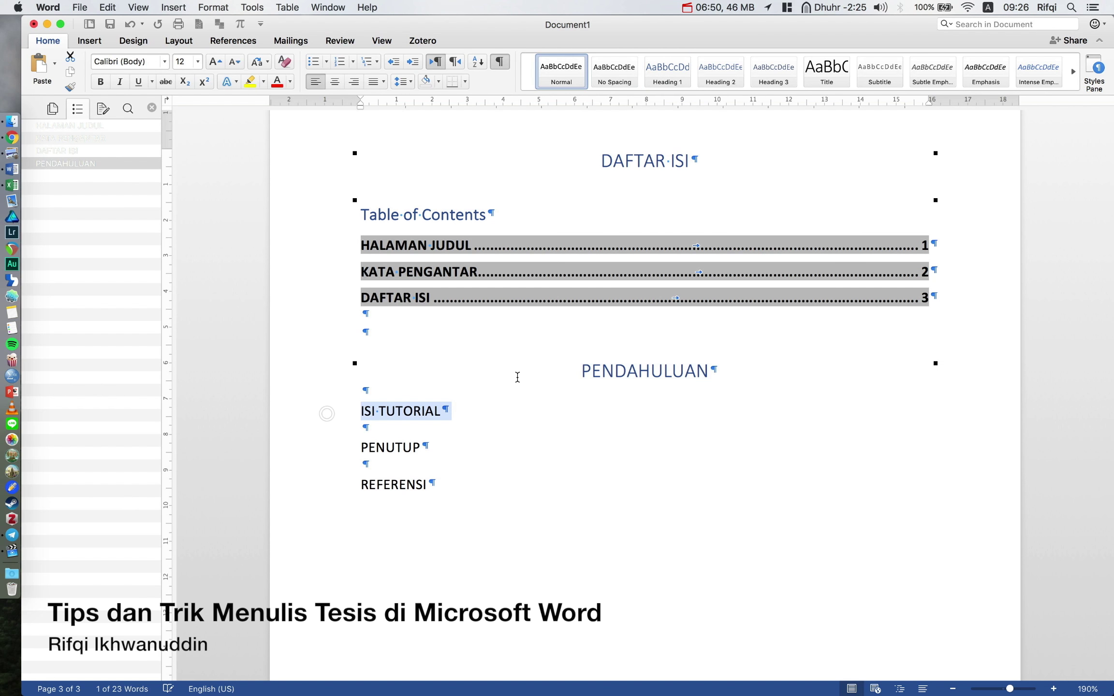
click(681, 82)
click(330, 469)
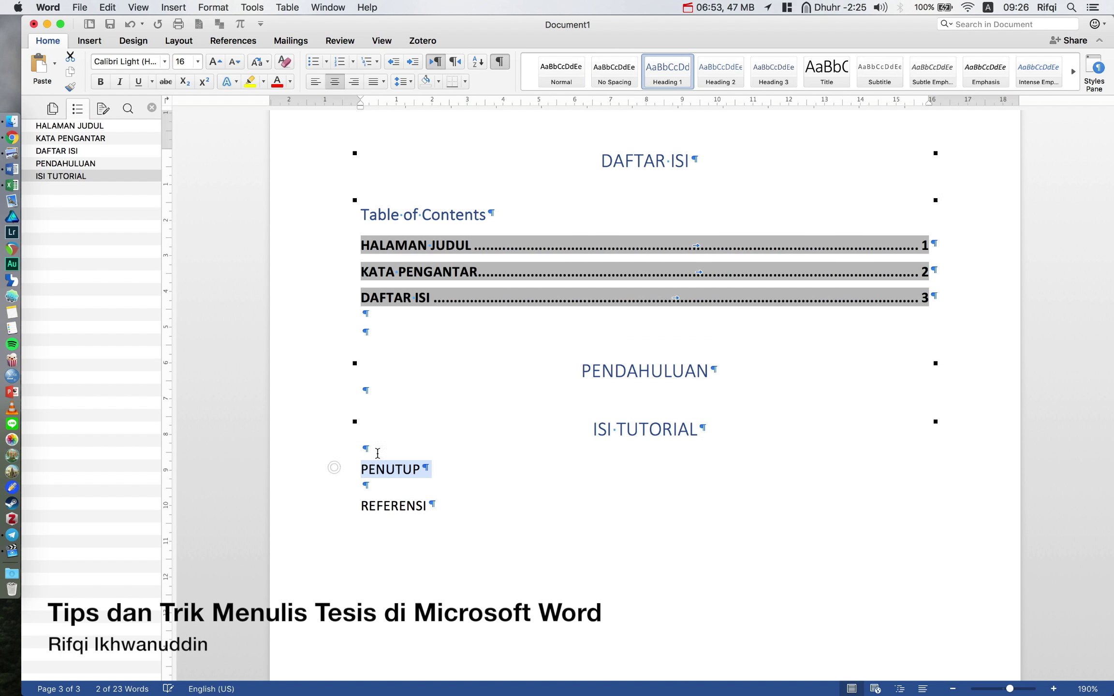
click(684, 79)
click(327, 529)
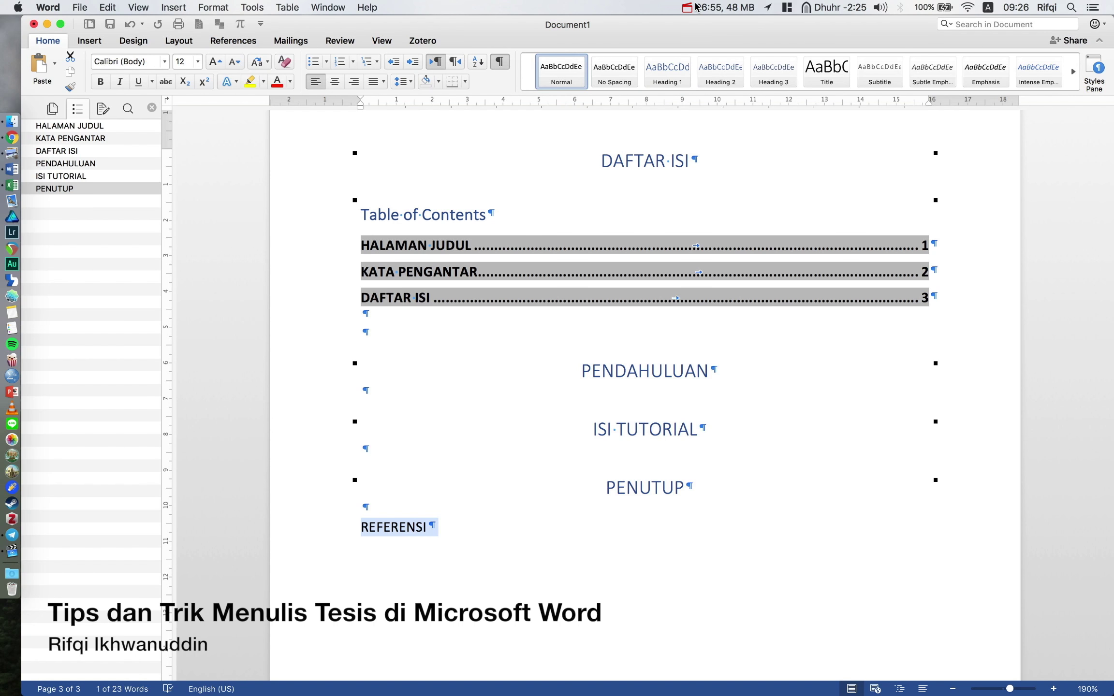
click(667, 73)
click(727, 392)
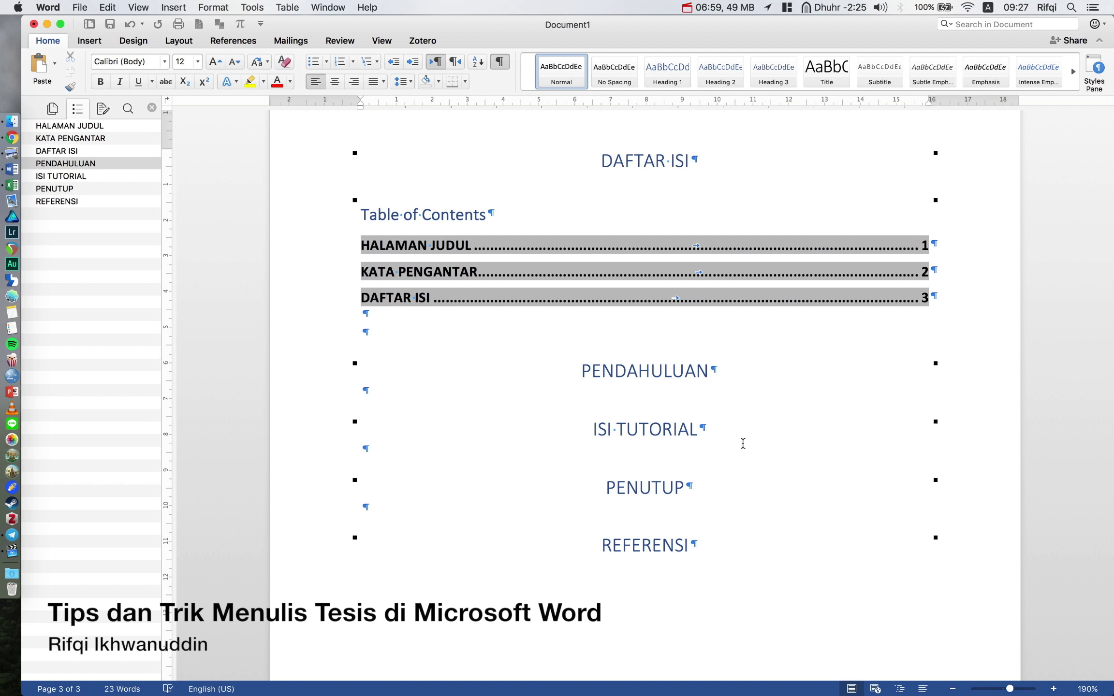
click(741, 452)
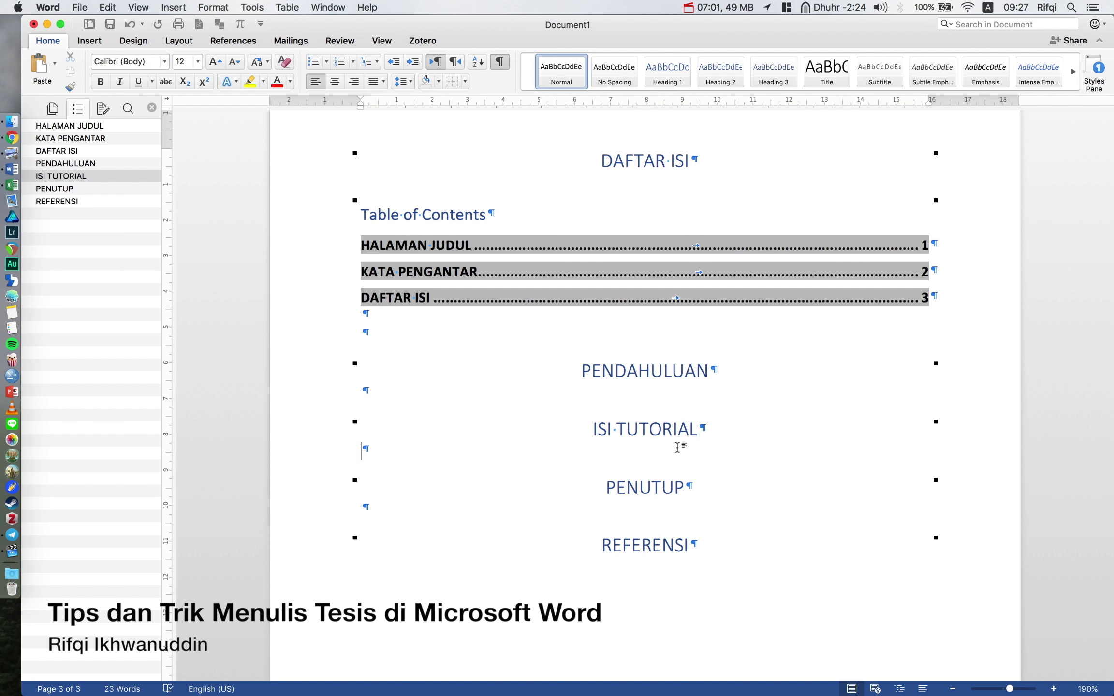
Type Tahapan Pertama, Tahapan Kedua and Tahapan Ketiga below ISI TUTORIAL and style them Heading 2.
key(Return)
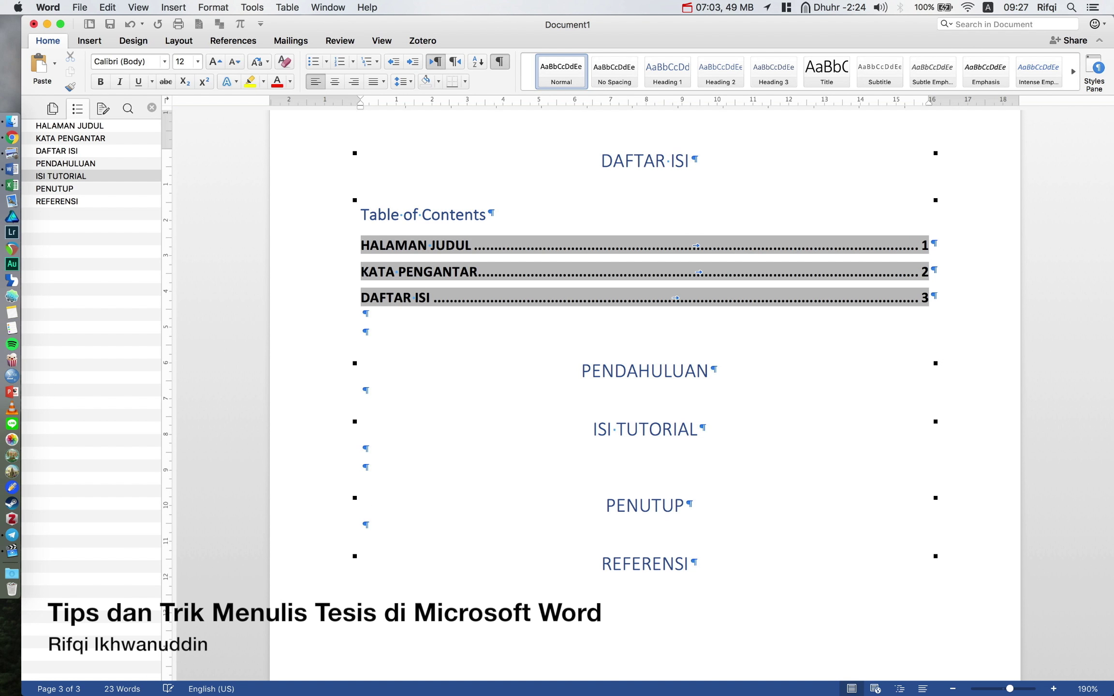
key(Return)
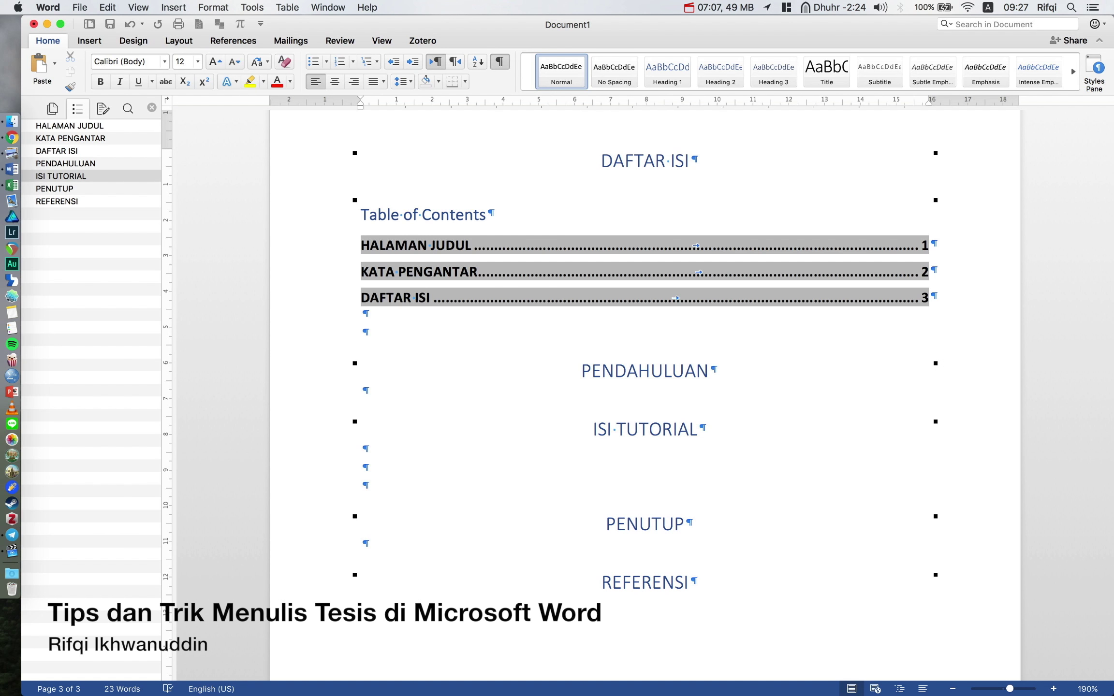
text(Tahapan)
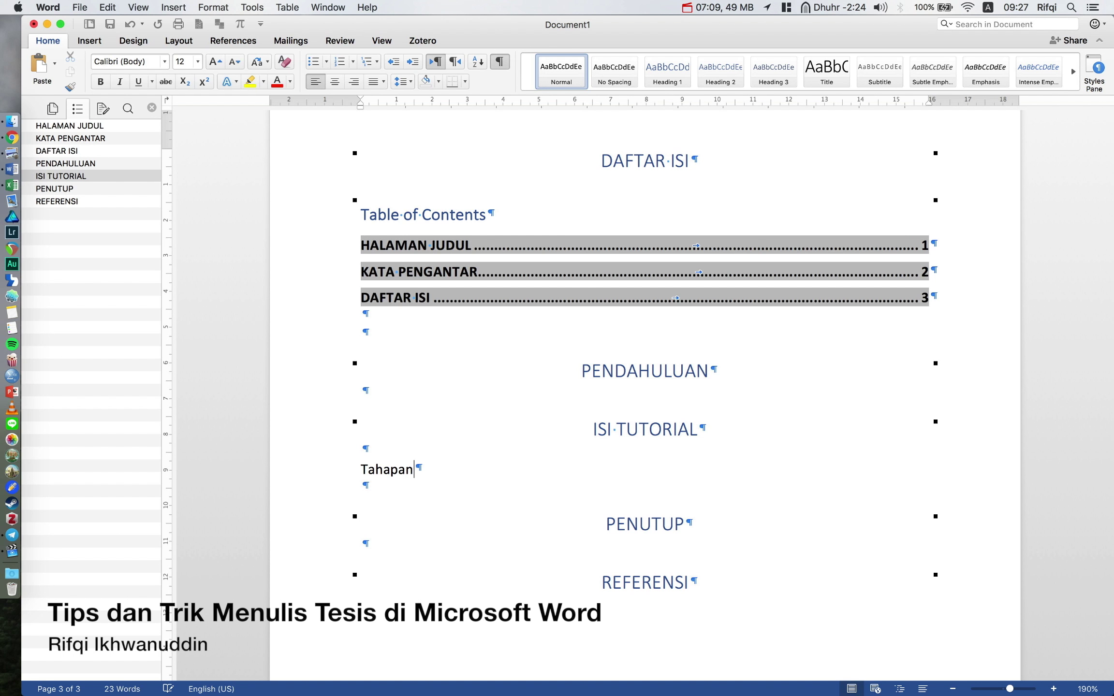
text( Pertama)
key(Return)
text(T)
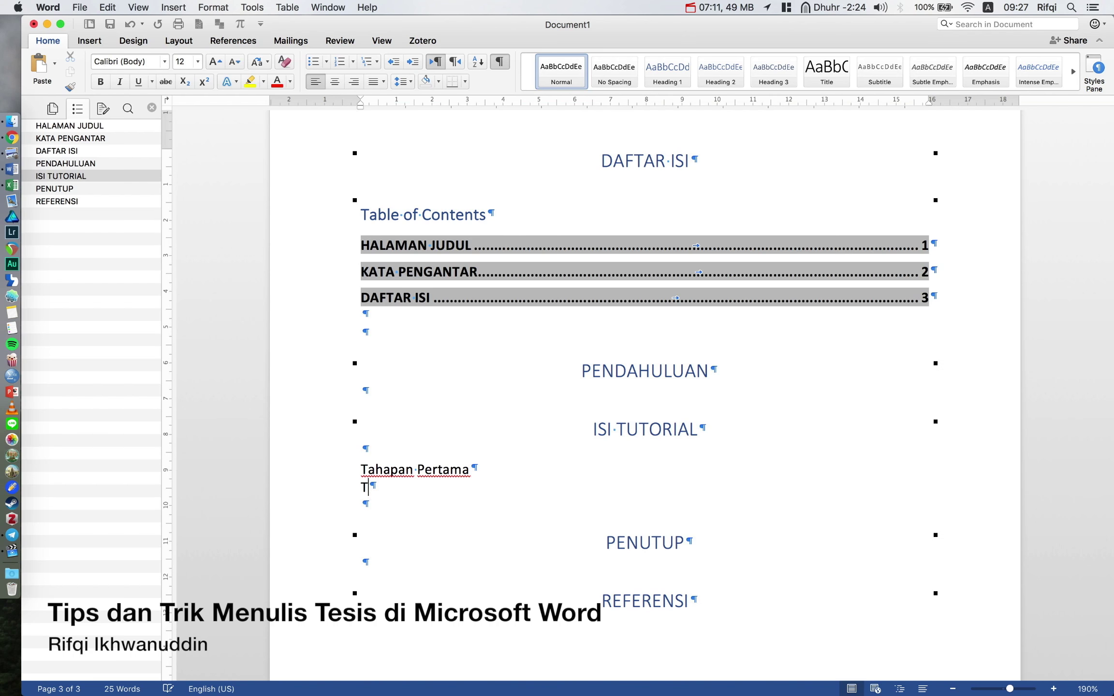
text(ahapan Kedua )
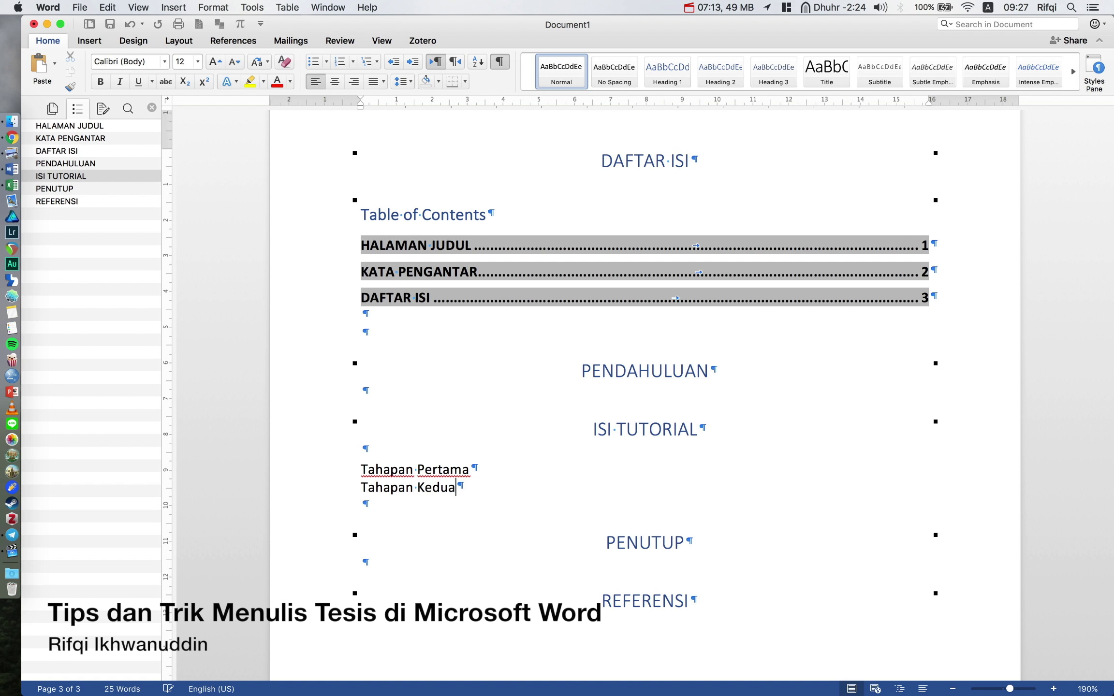
text(Tahap)
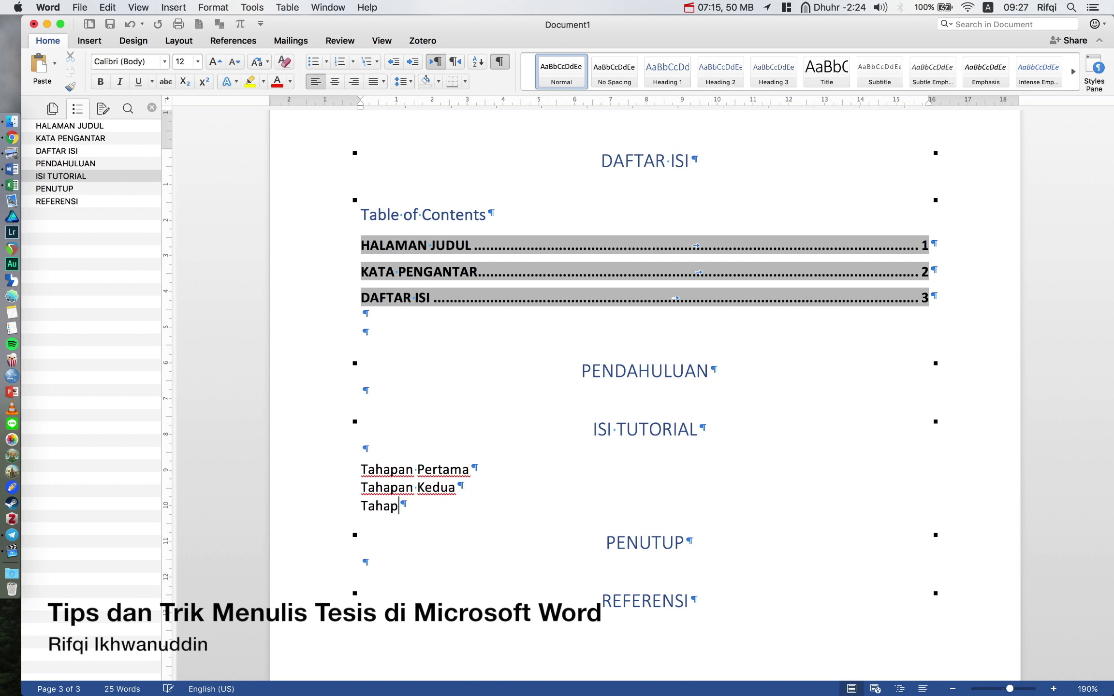
text(an Ketiga)
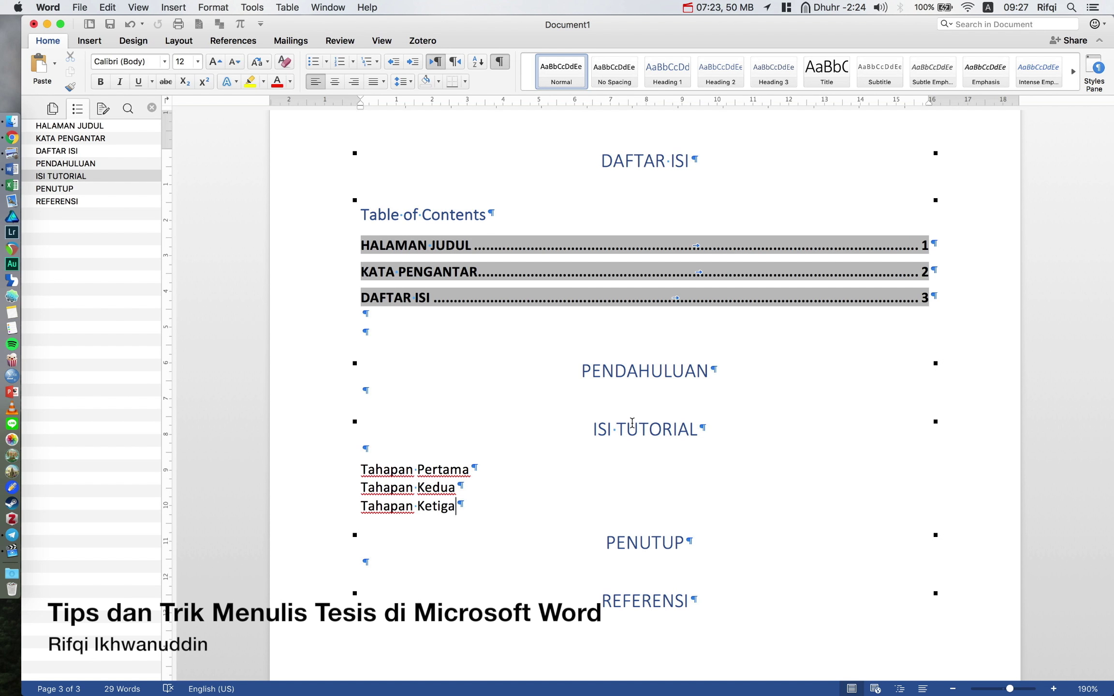
drag(321, 471, 322, 511)
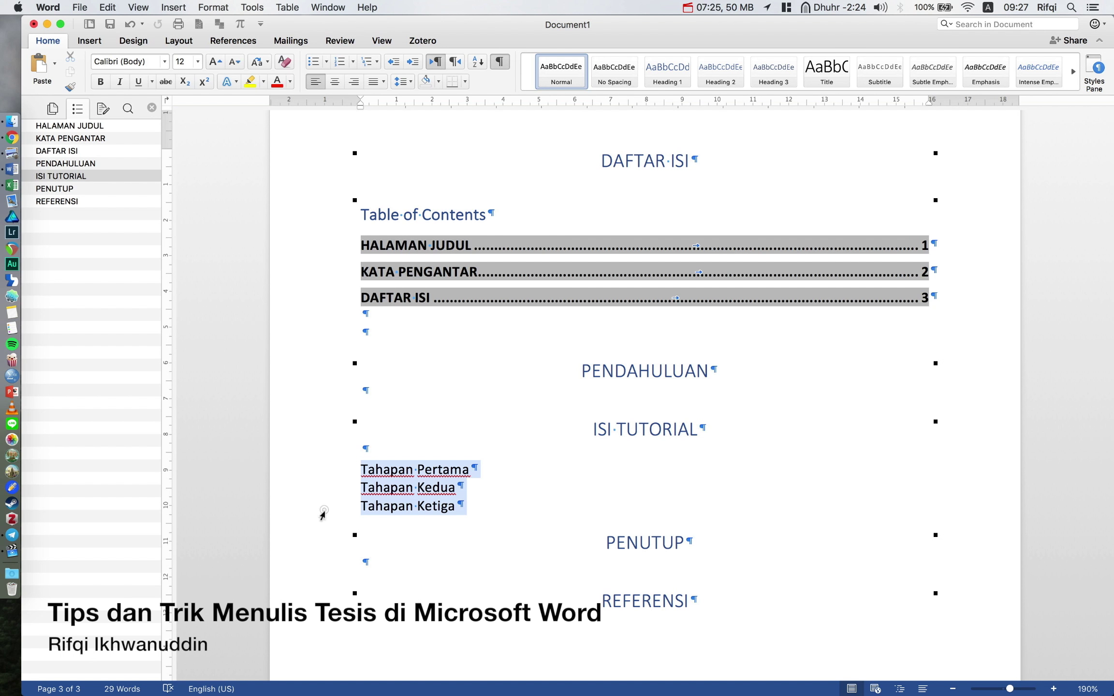
click(715, 79)
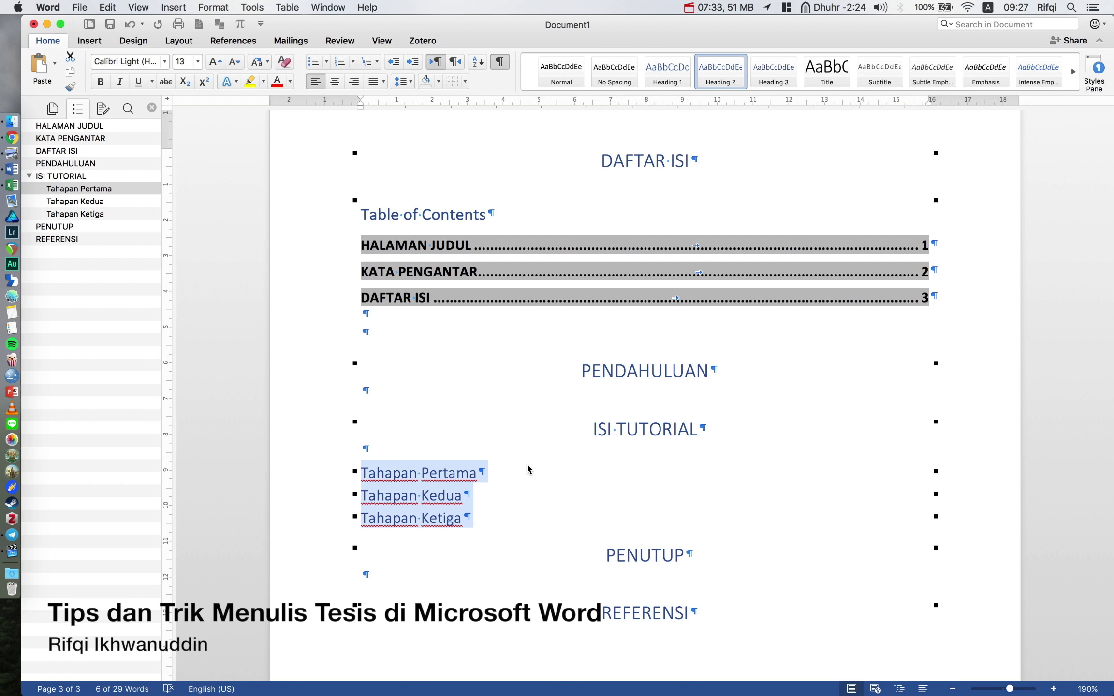
click(601, 354)
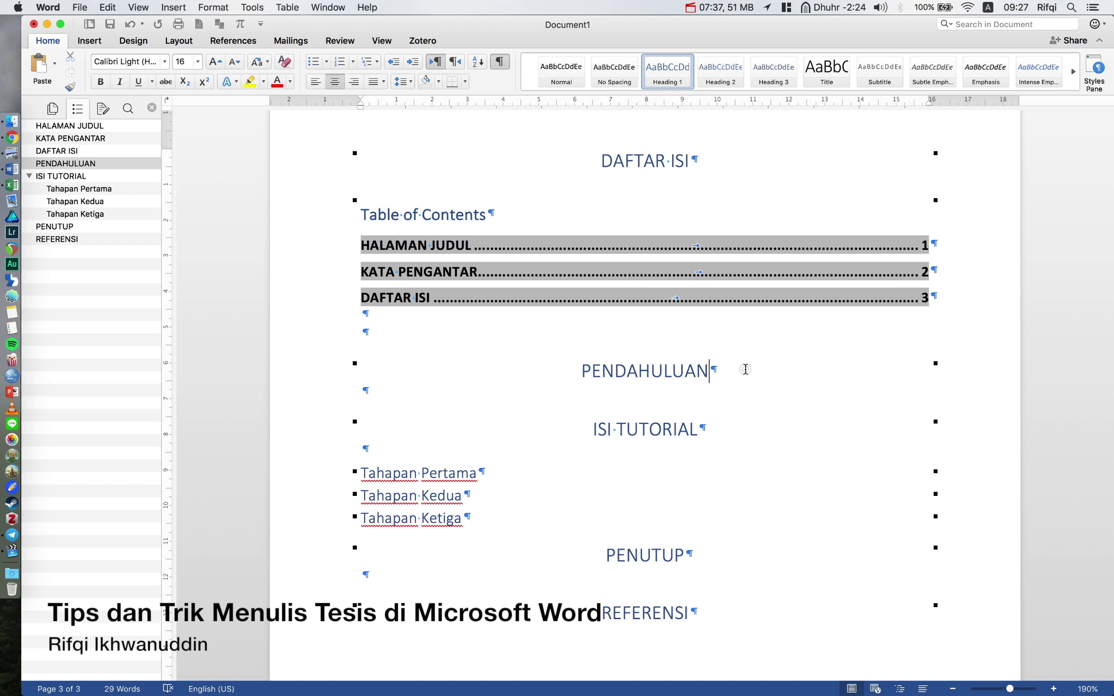
Put ISI TUTORIAL on a new page with a page break and delete the blank lines above it.
click(91, 42)
click(100, 71)
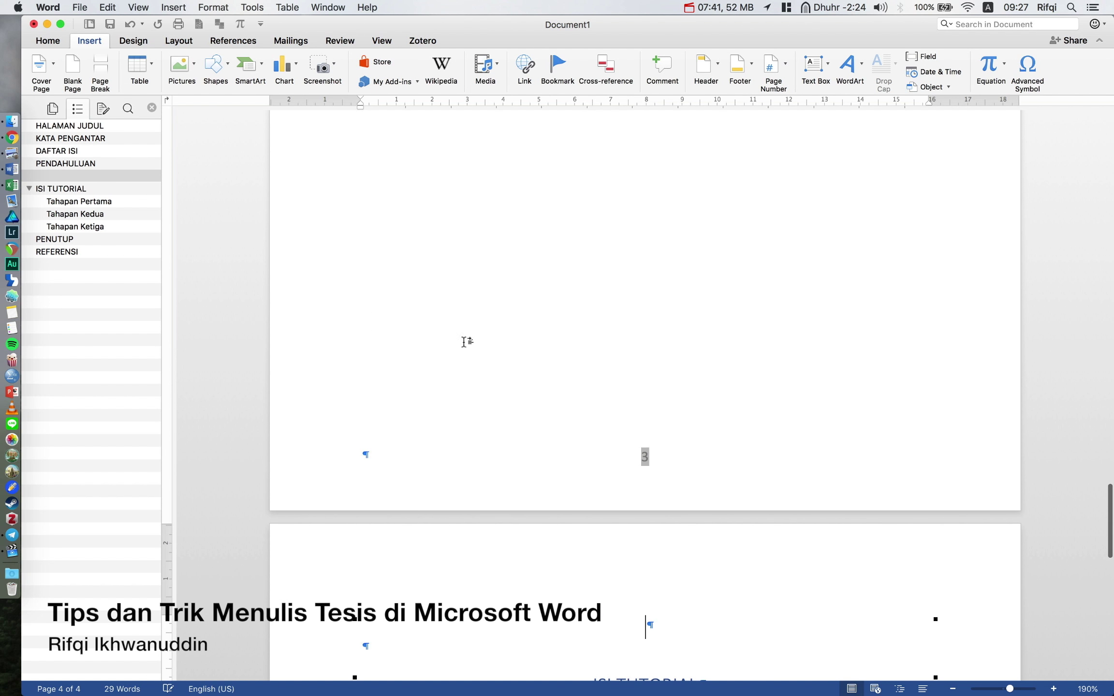
scroll(580, 410, down, 10)
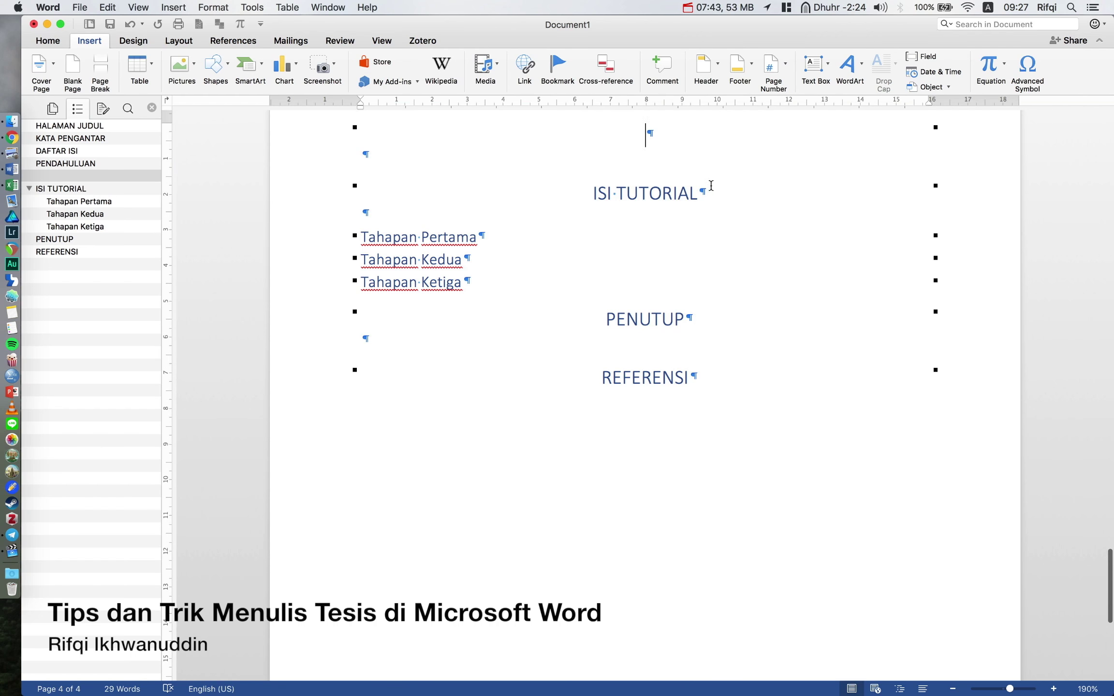
scroll(711, 184, up, 3)
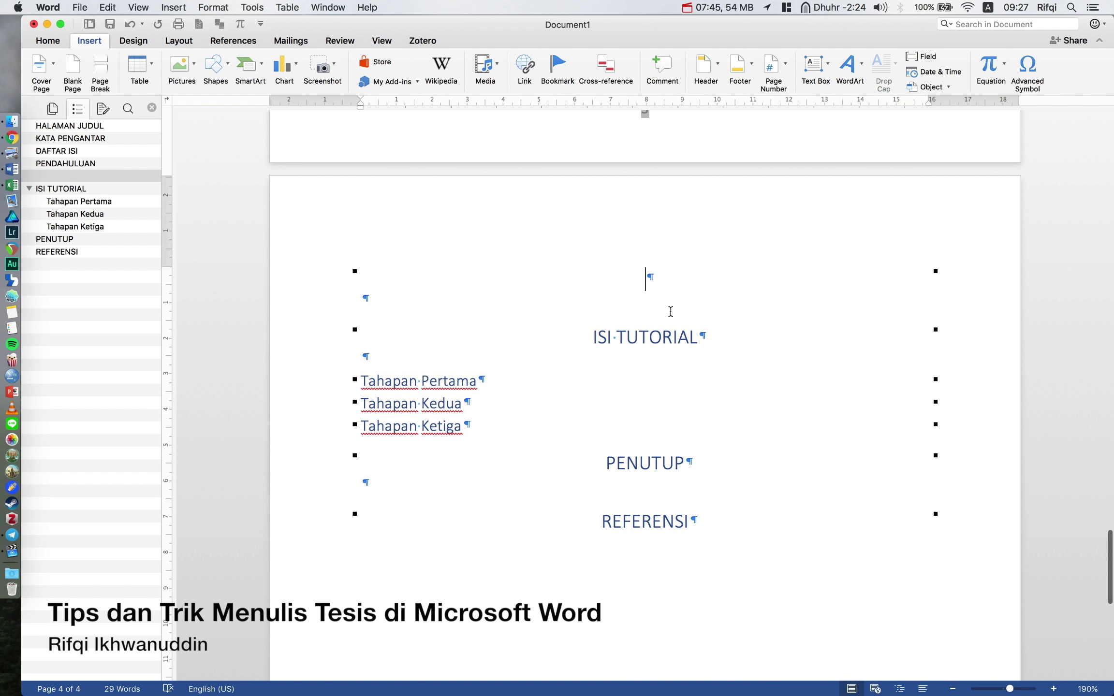
click(671, 311)
click(584, 334)
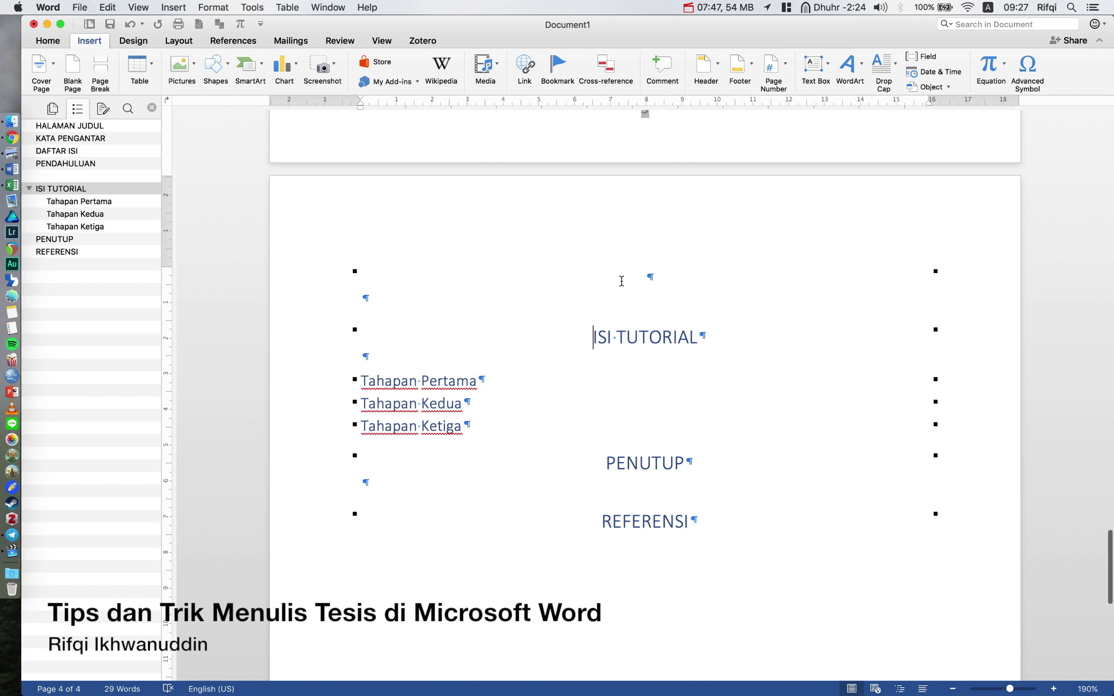
key(BackSpace)
key(BackSpace)
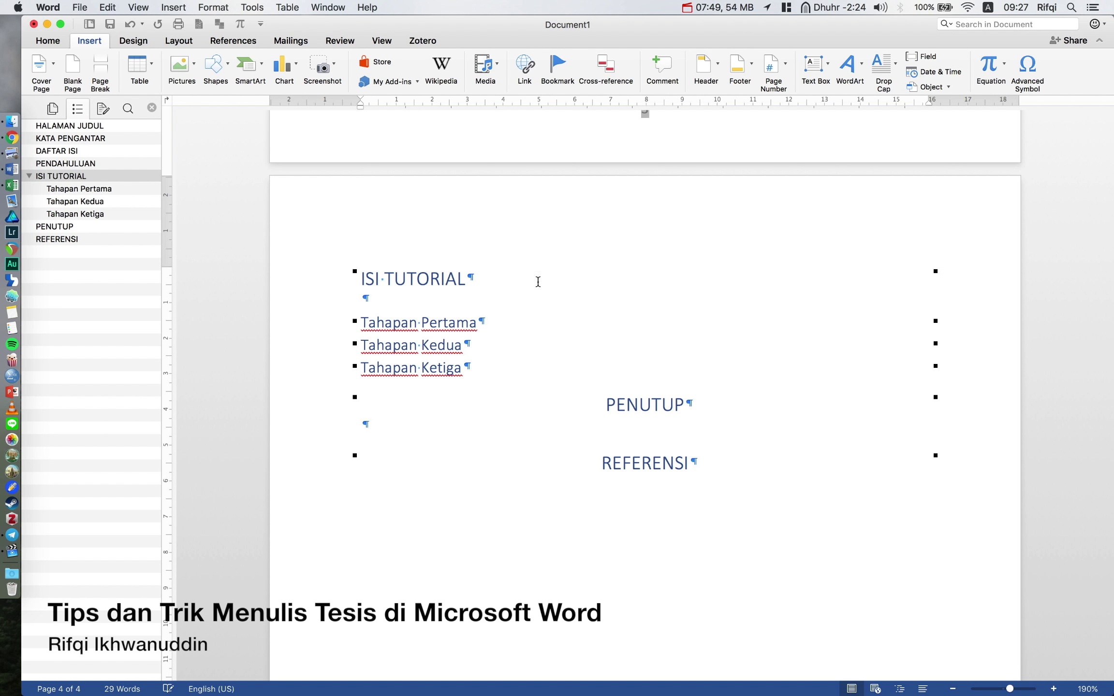
key(super+z)
key(super+z)
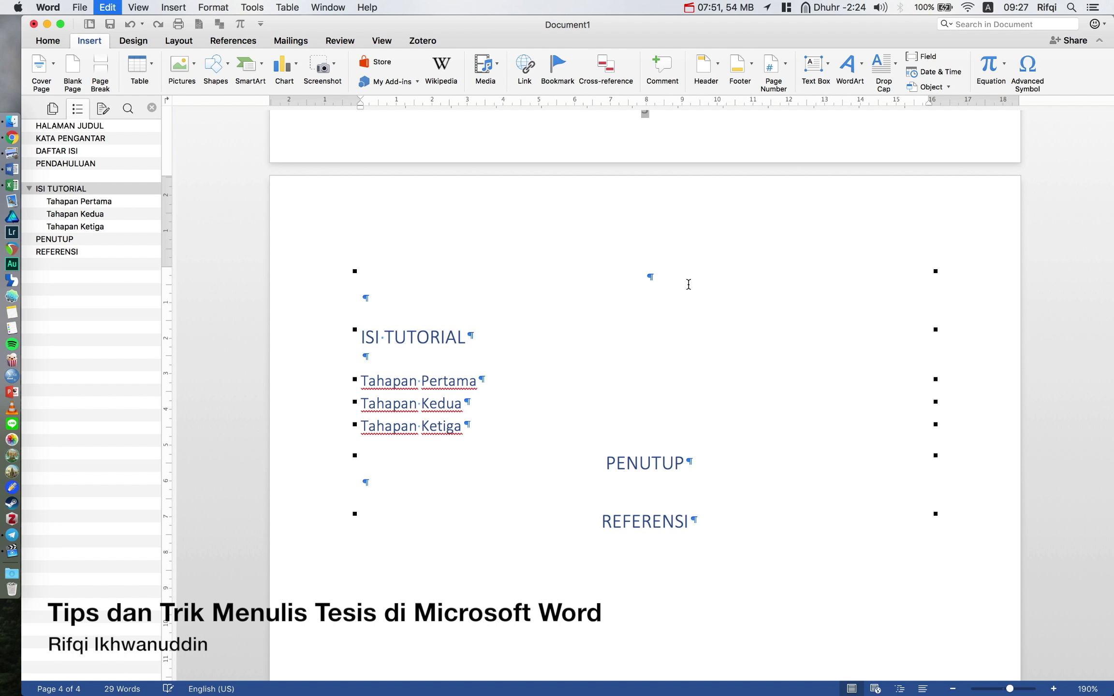
key(super+z)
key(super+l)
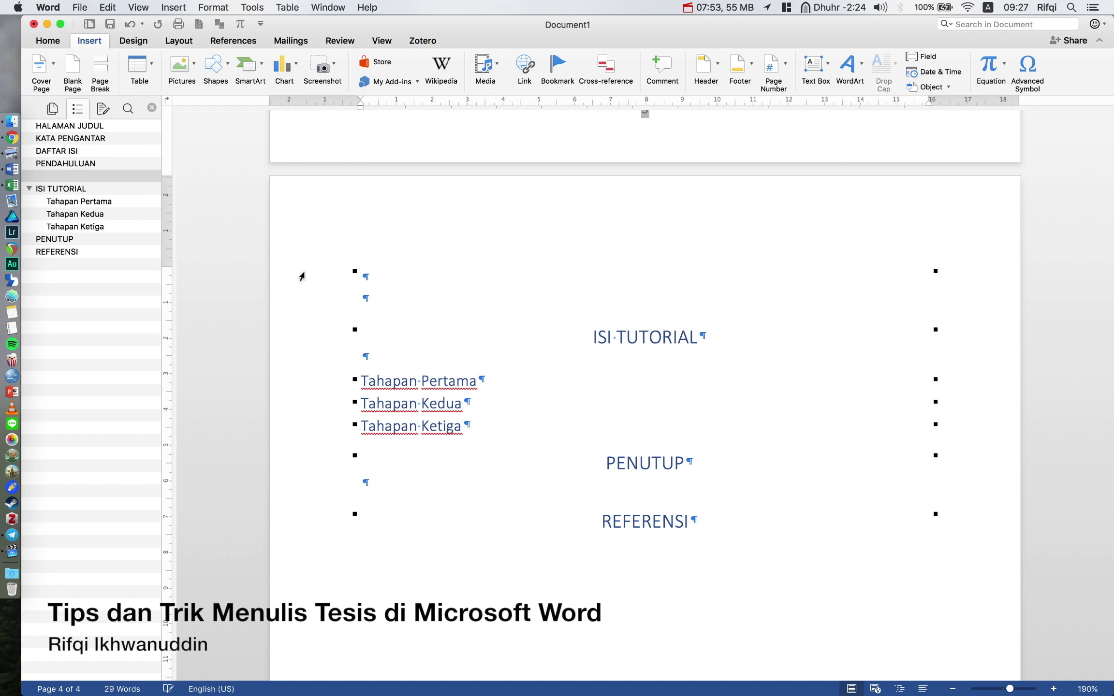
drag(301, 277, 313, 311)
key(BackSpace)
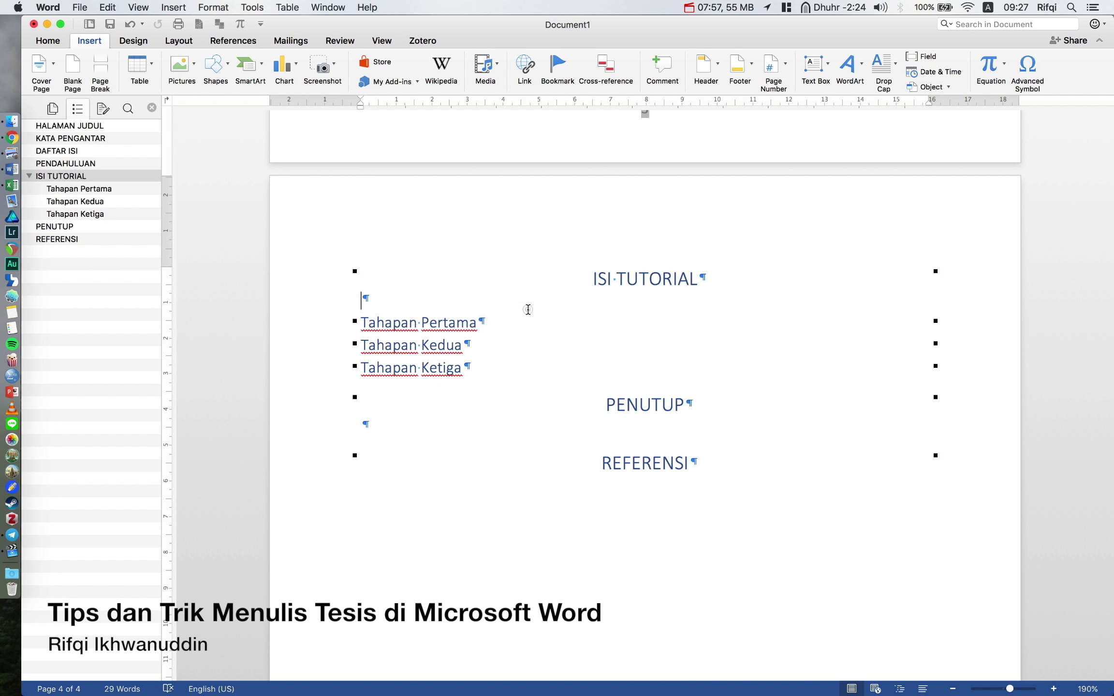
Start Tahapan Kedua on a new page, removing the blank line above it.
click(504, 322)
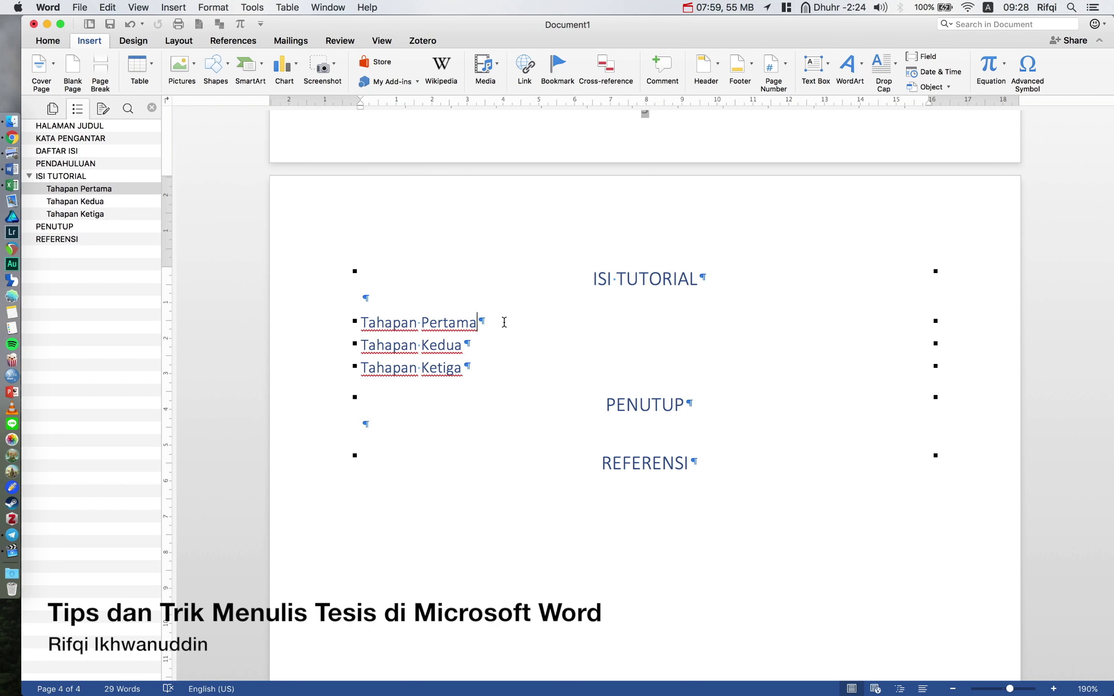
click(100, 68)
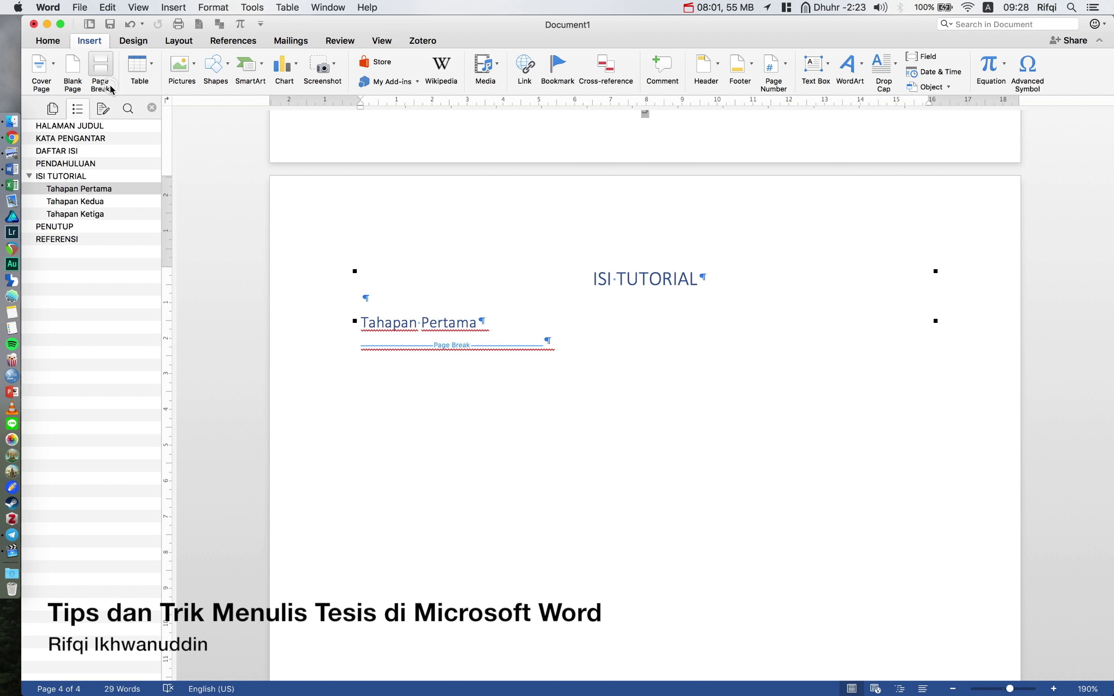
key(Delete)
scroll(503, 471, down, 2)
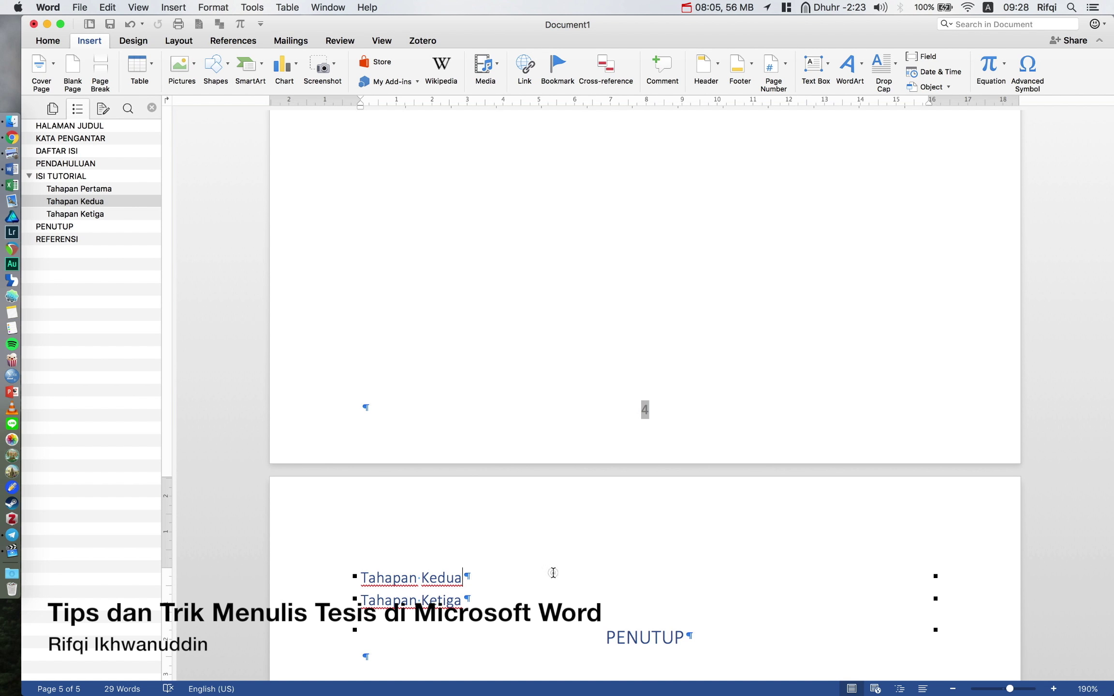
Move Tahapan Ketiga onto a new page and delete the blank line above it.
key(Return)
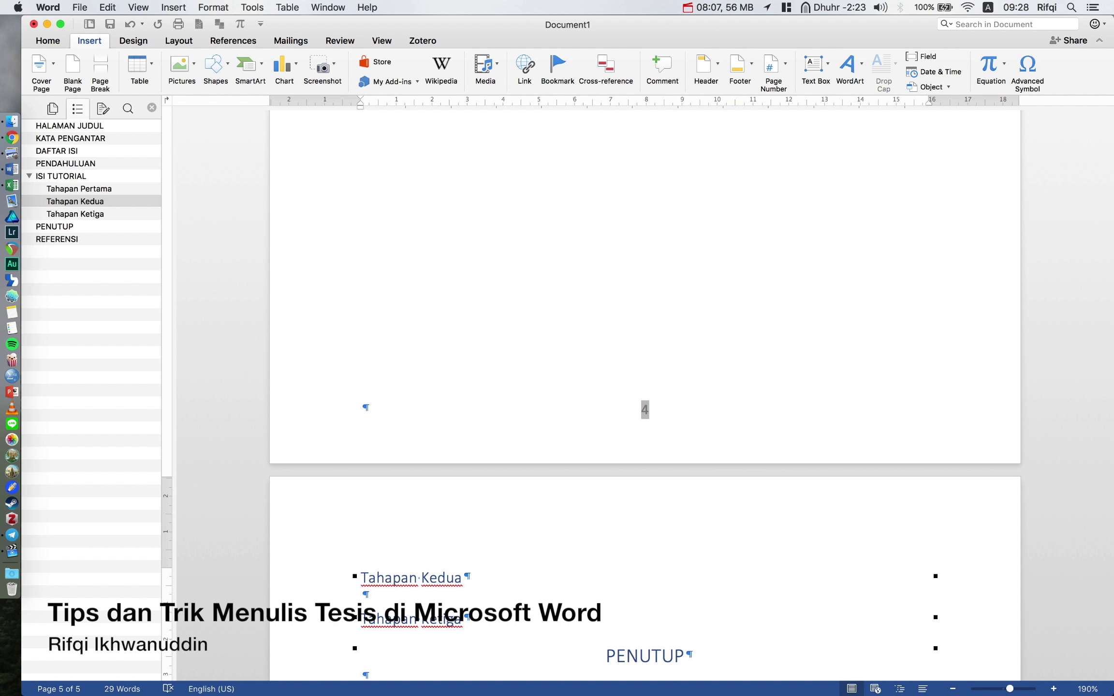
click(100, 73)
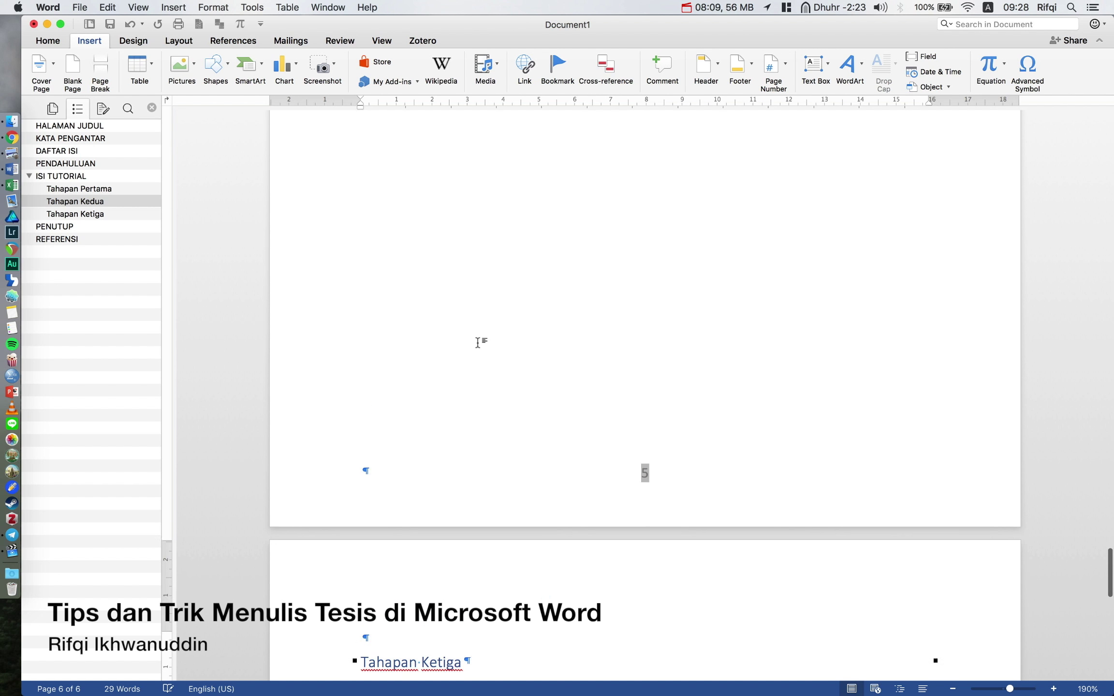
scroll(484, 435, down, 10)
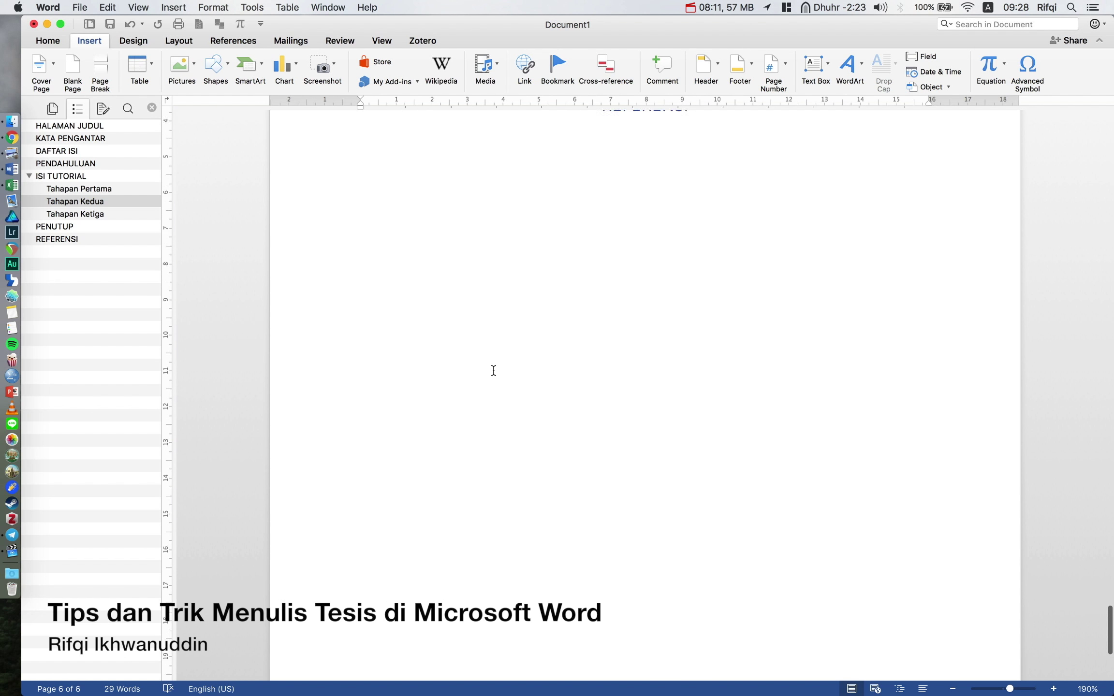
scroll(493, 370, up, 5)
click(331, 255)
key(Delete)
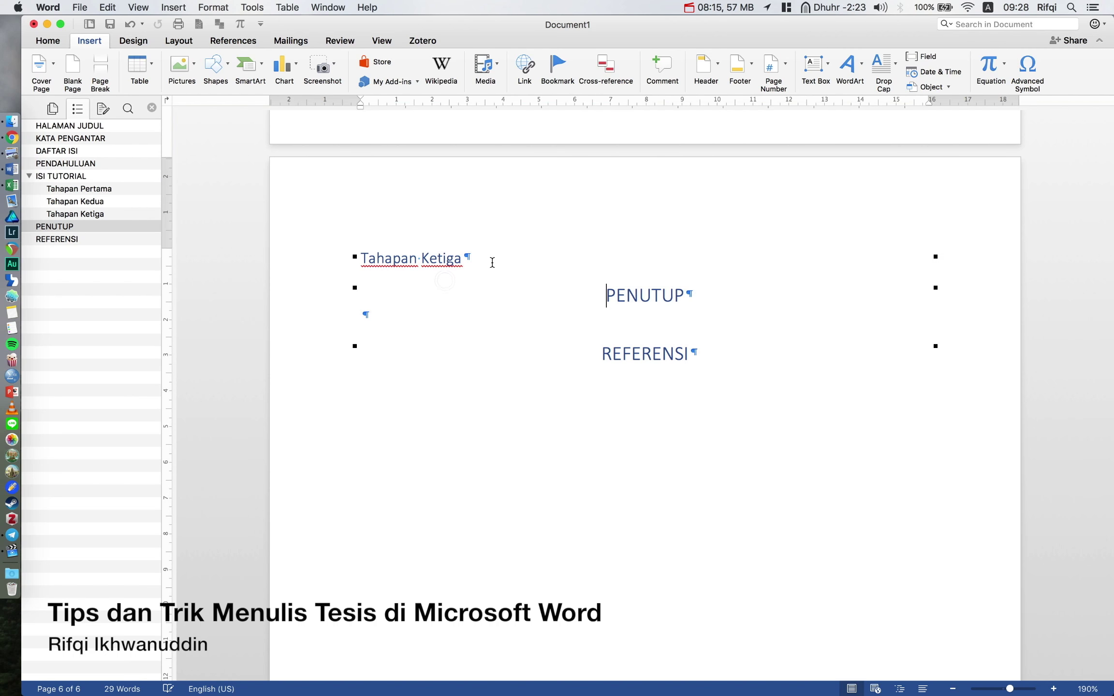
Start PENUTUP on a new page and delete the empty line above it.
click(490, 260)
click(101, 67)
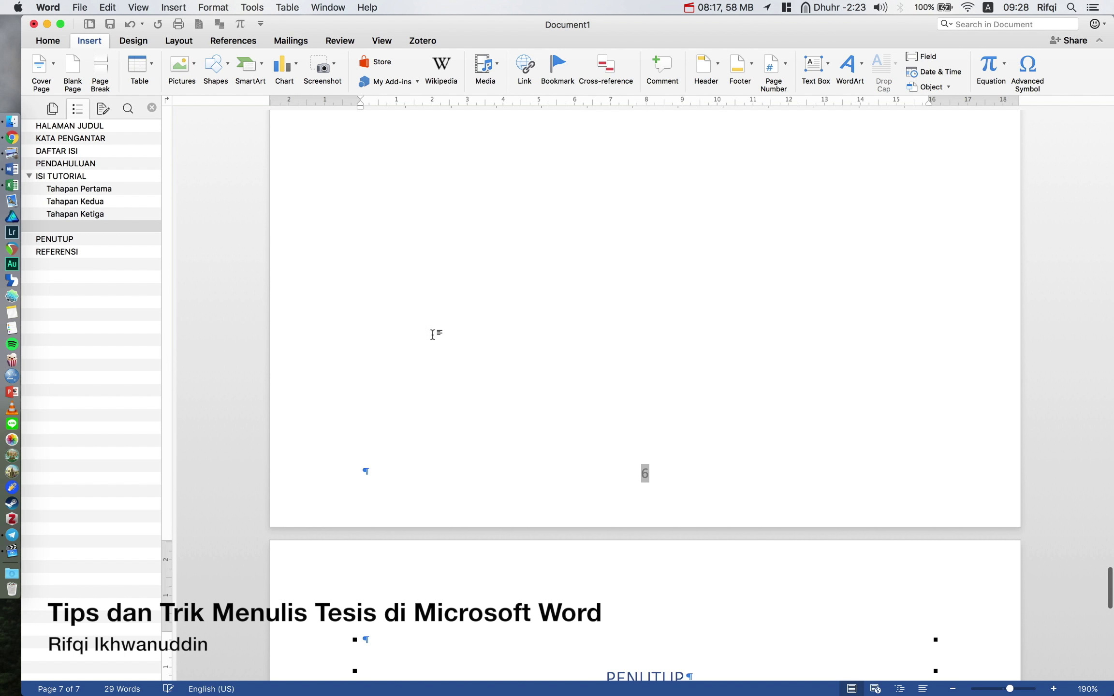
click(91, 227)
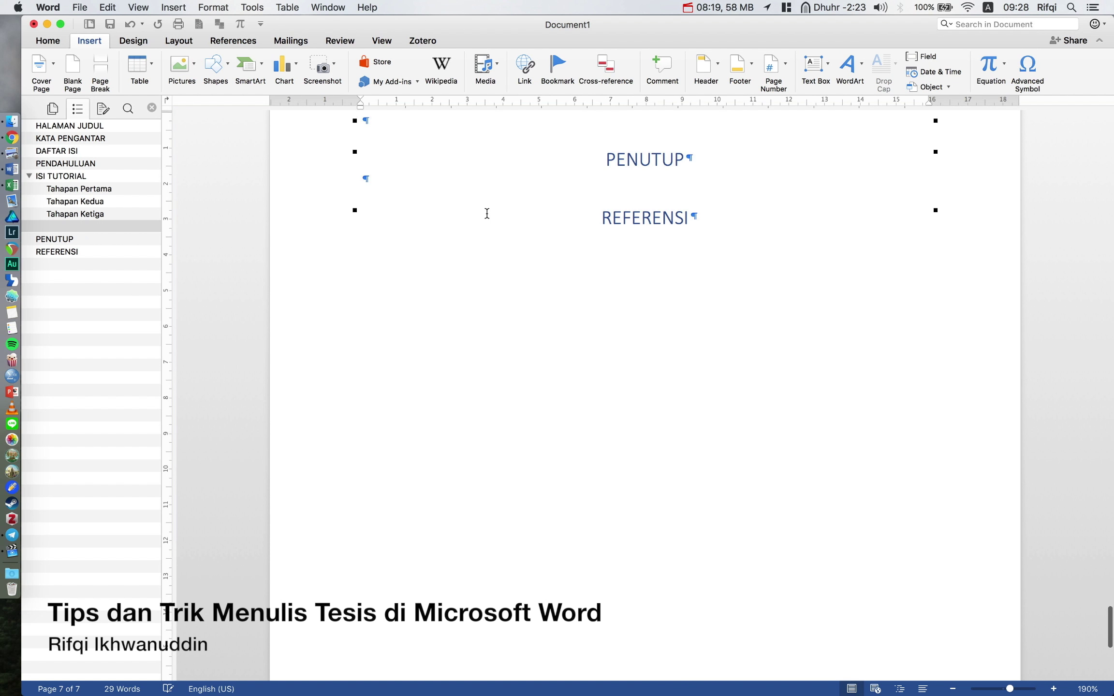
scroll(487, 213, up, 3)
click(326, 299)
key(Delete)
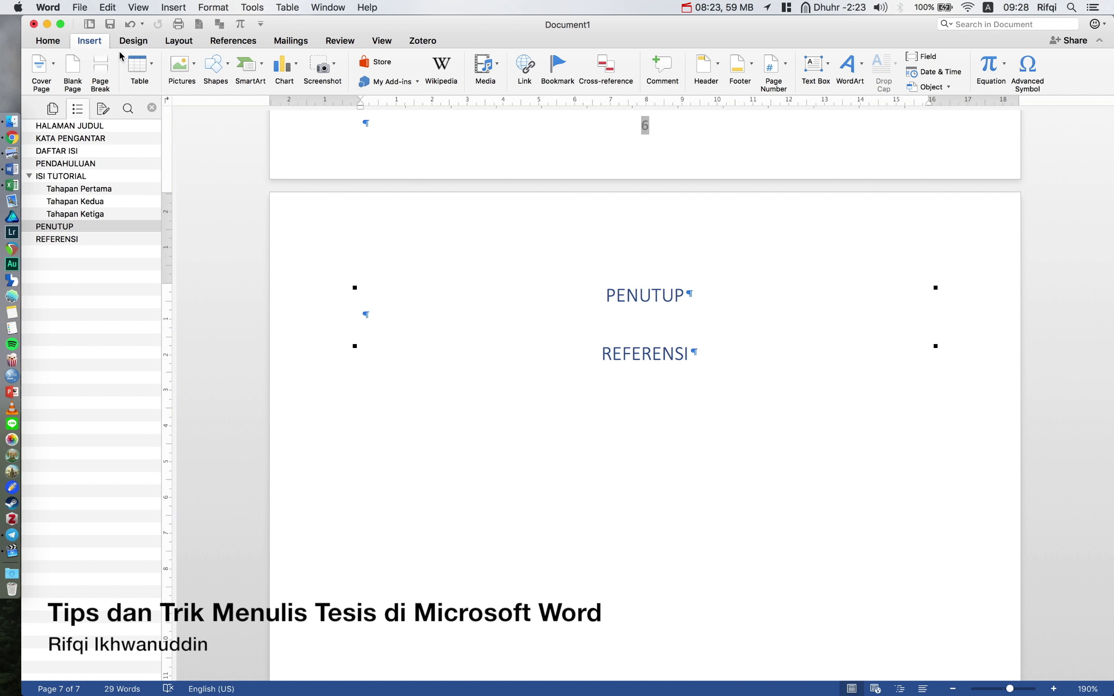
Move REFERENSI onto page 8, removing the blank line above it.
click(101, 72)
scroll(442, 471, down, 1)
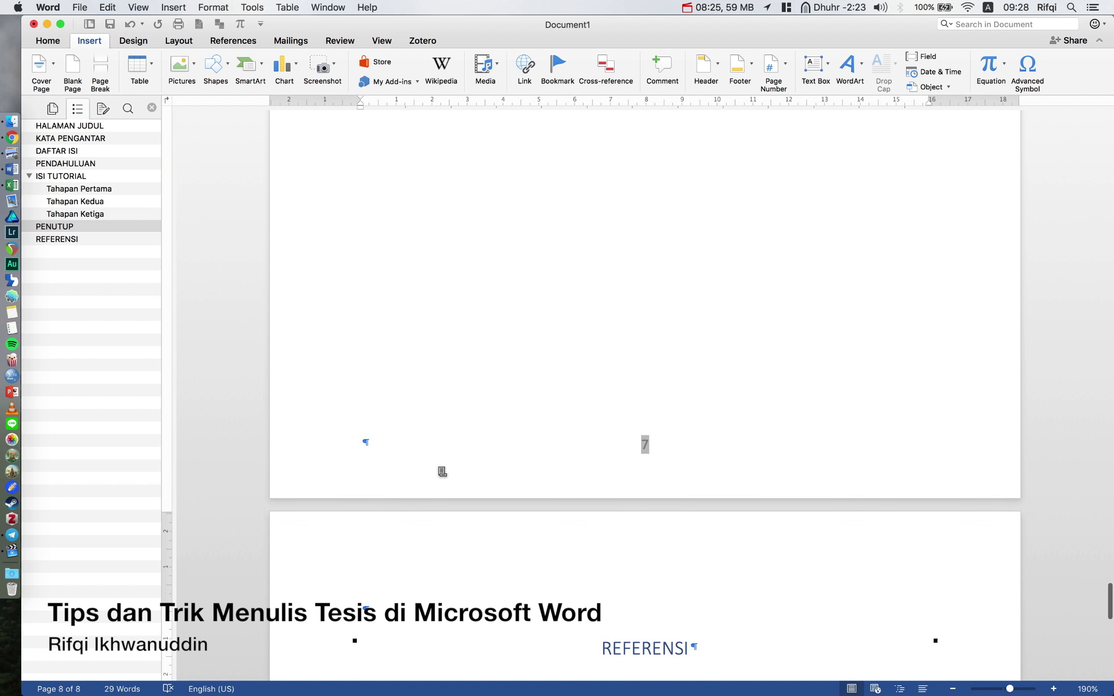
scroll(442, 471, down, 5)
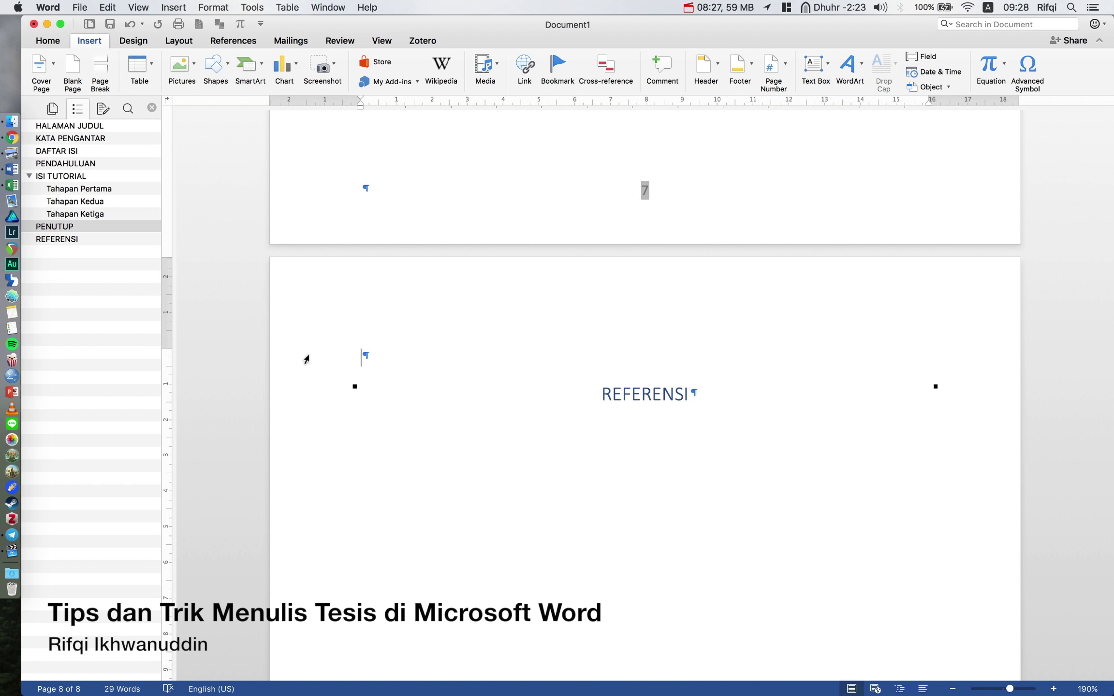
key(Delete)
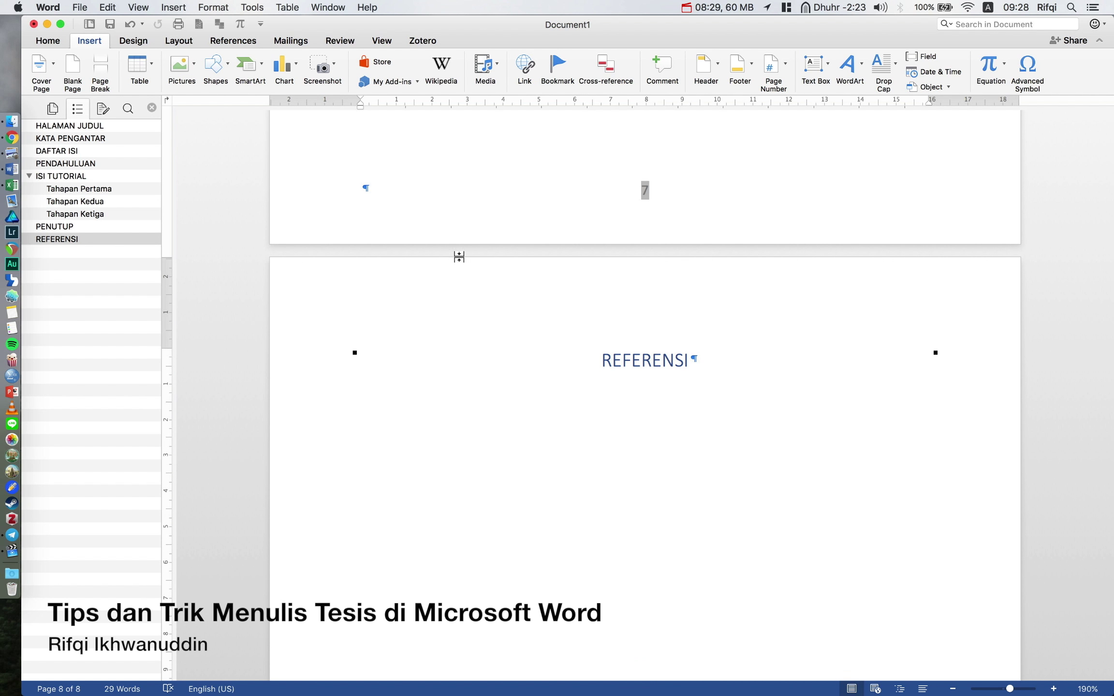
scroll(475, 378, down, 2)
Update the entire DAFTAR ISI table of contents so it lists all headings, pages 1 to 8.
scroll(752, 354, down, 10)
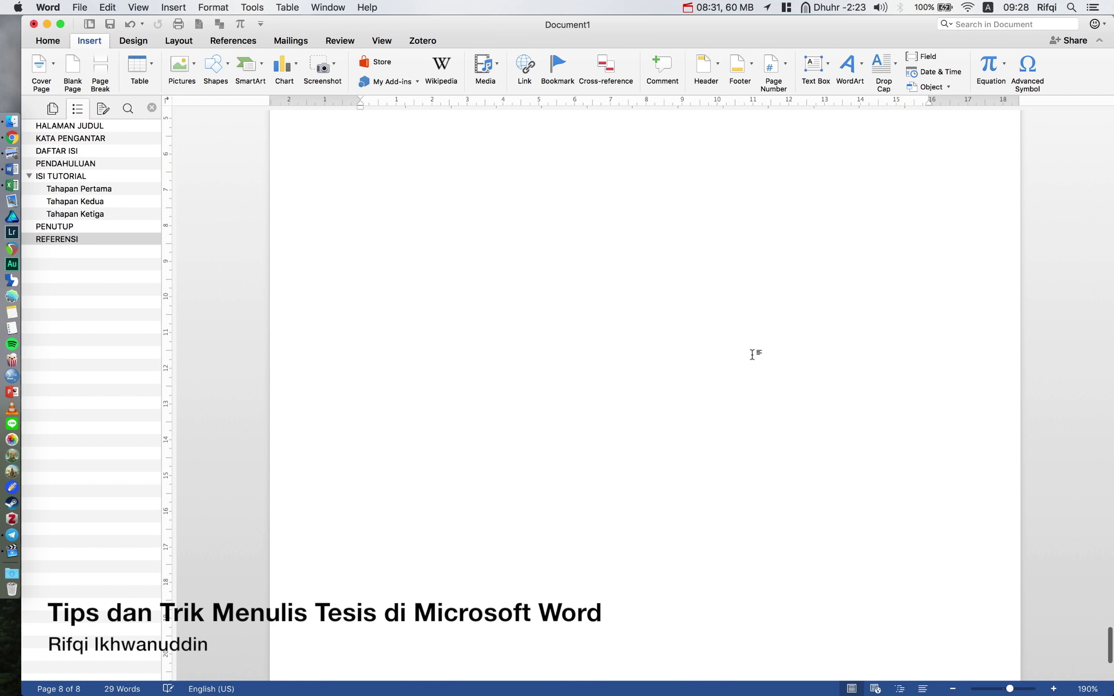
scroll(752, 355, down, 5)
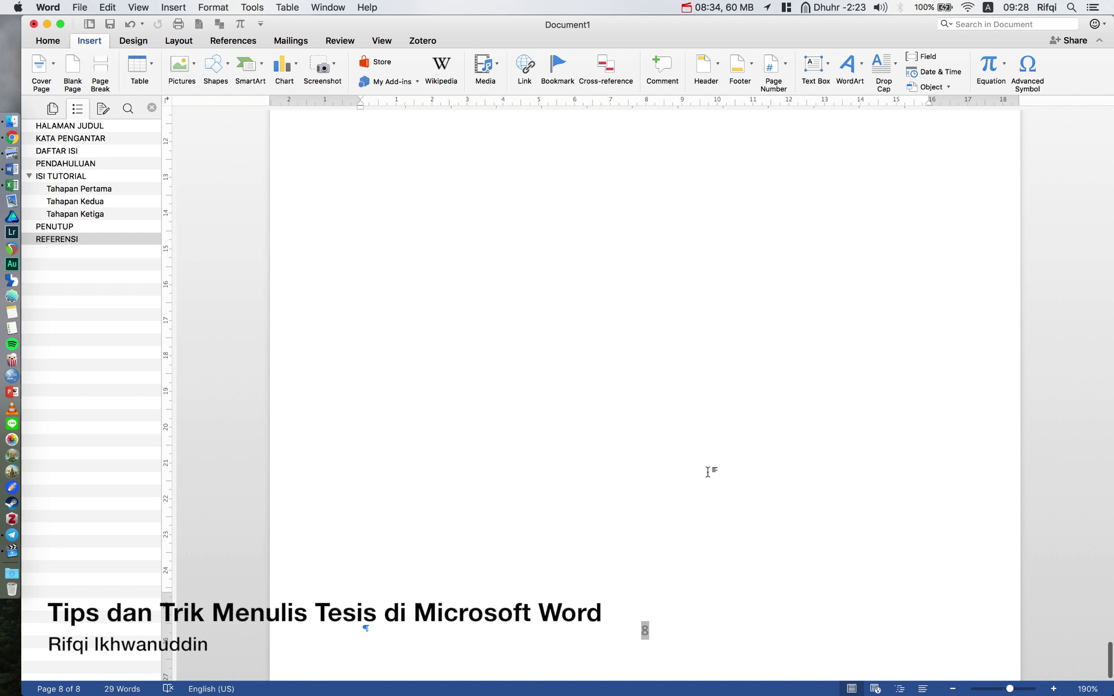
scroll(709, 471, down, 1)
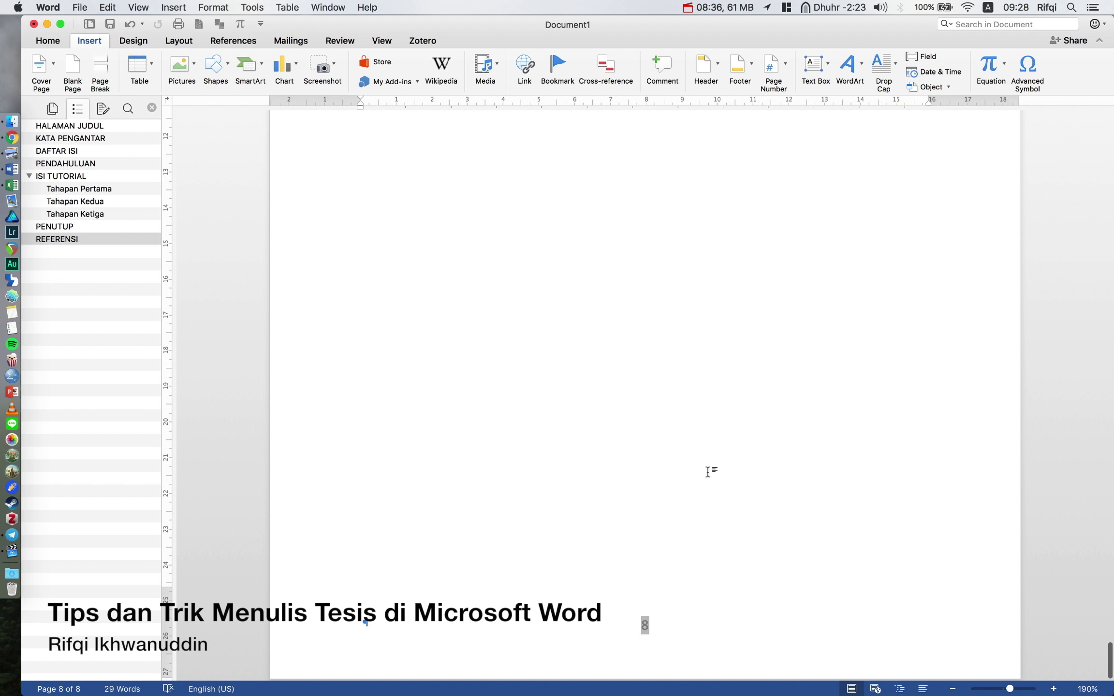
scroll(709, 472, up, 2)
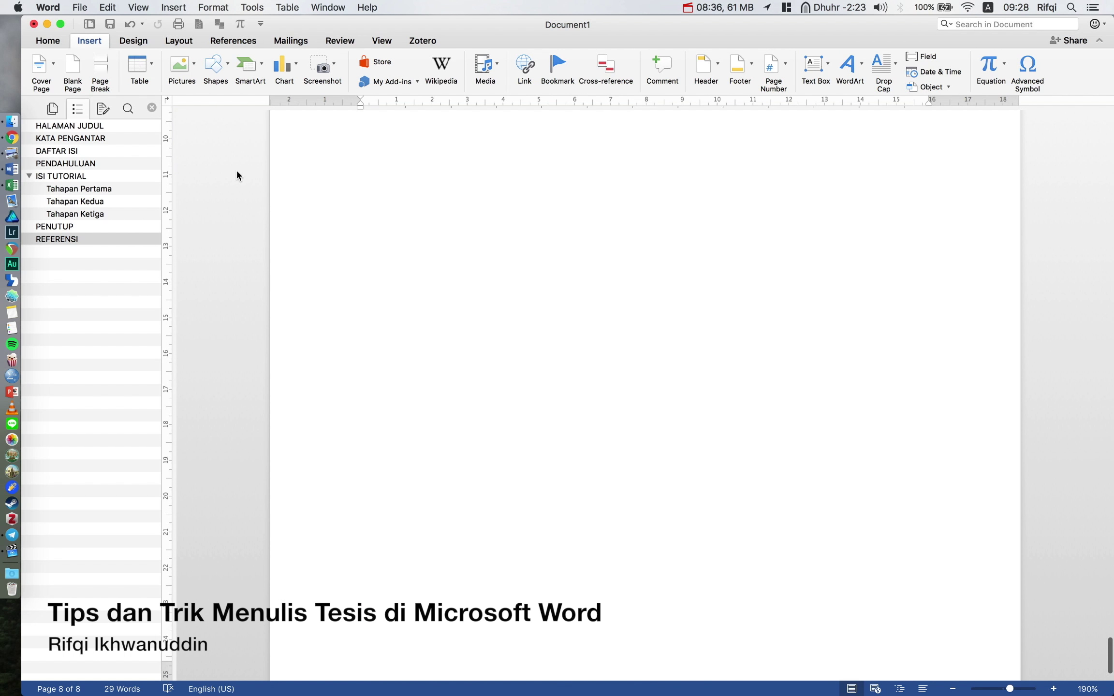
click(68, 152)
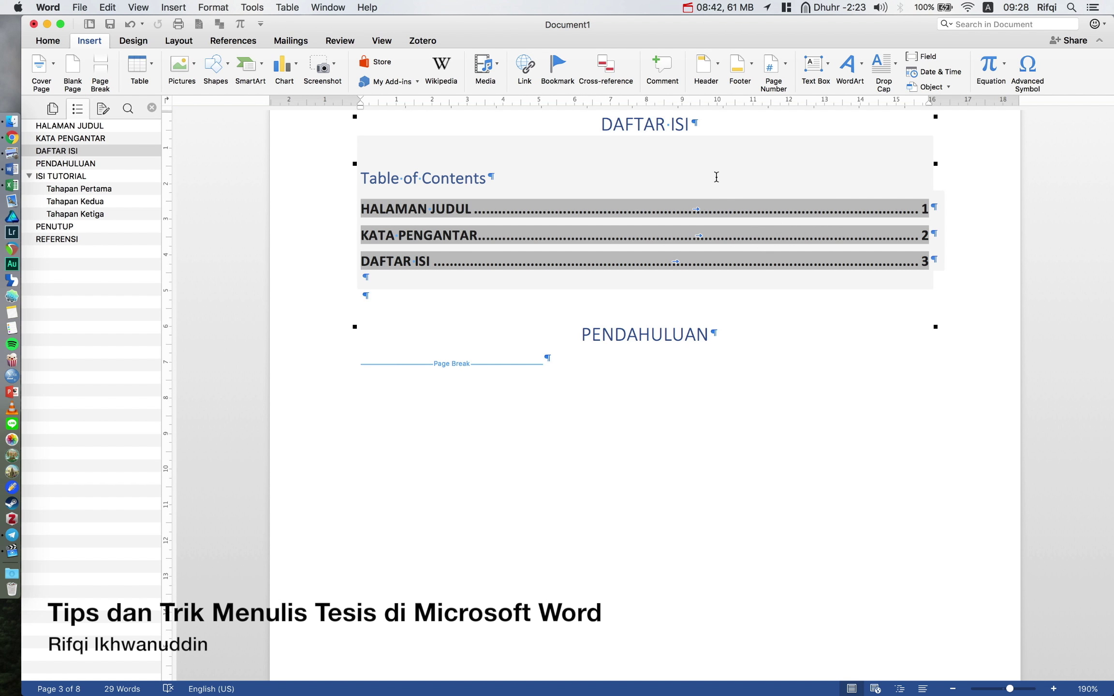
click(456, 154)
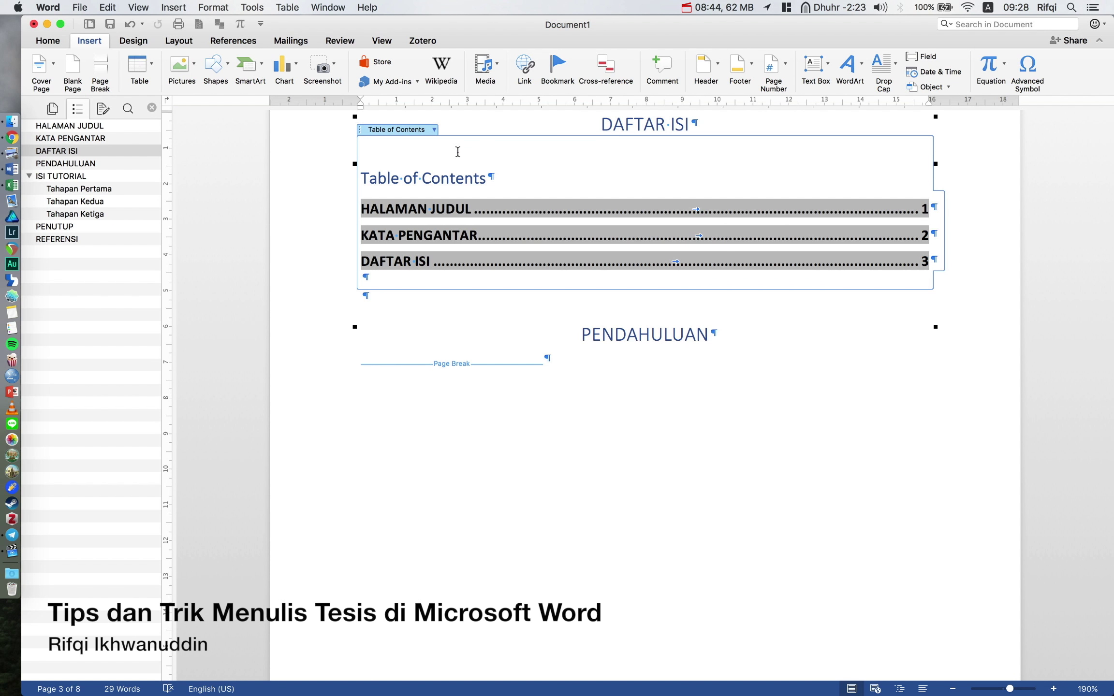
scroll(445, 223, up, 2)
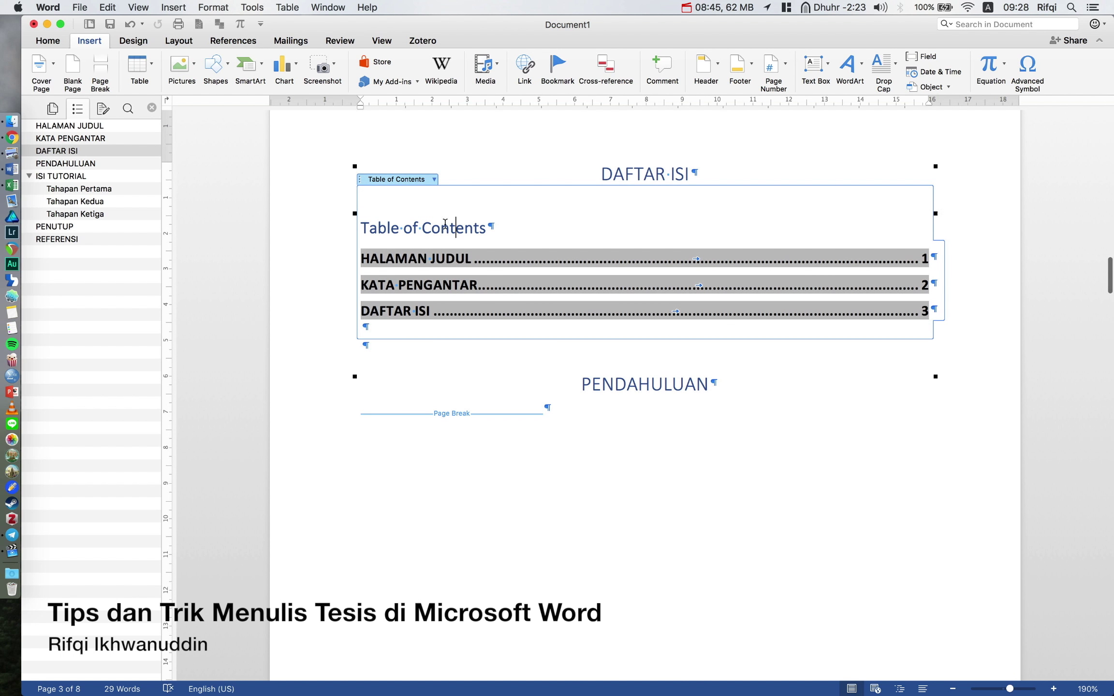
click(433, 179)
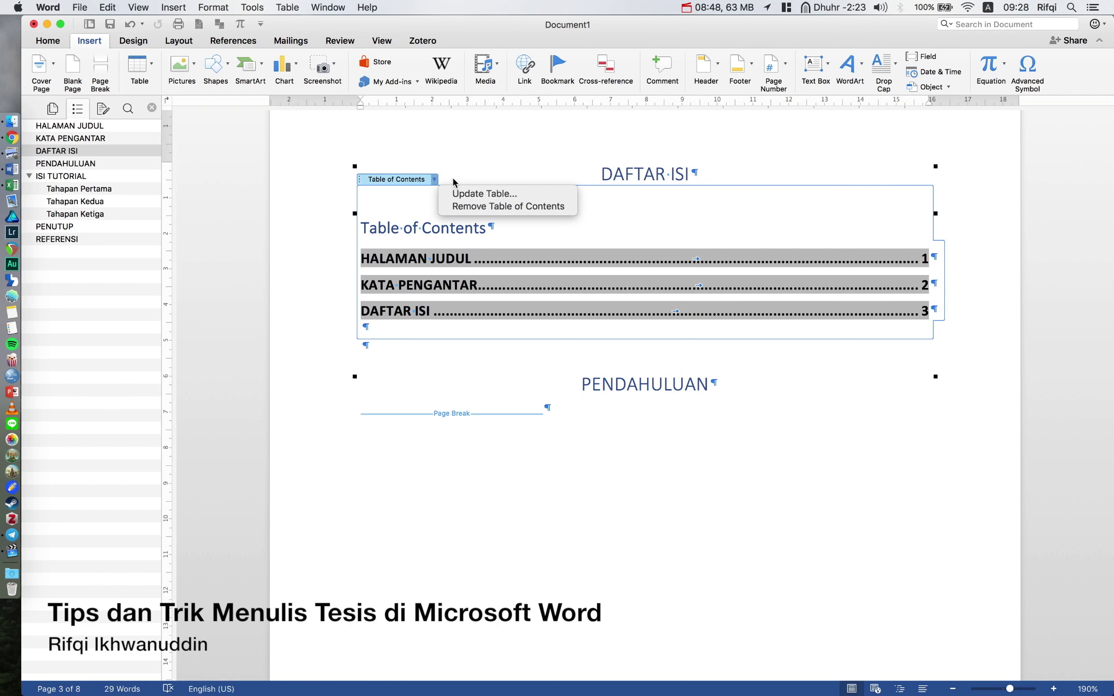
click(478, 192)
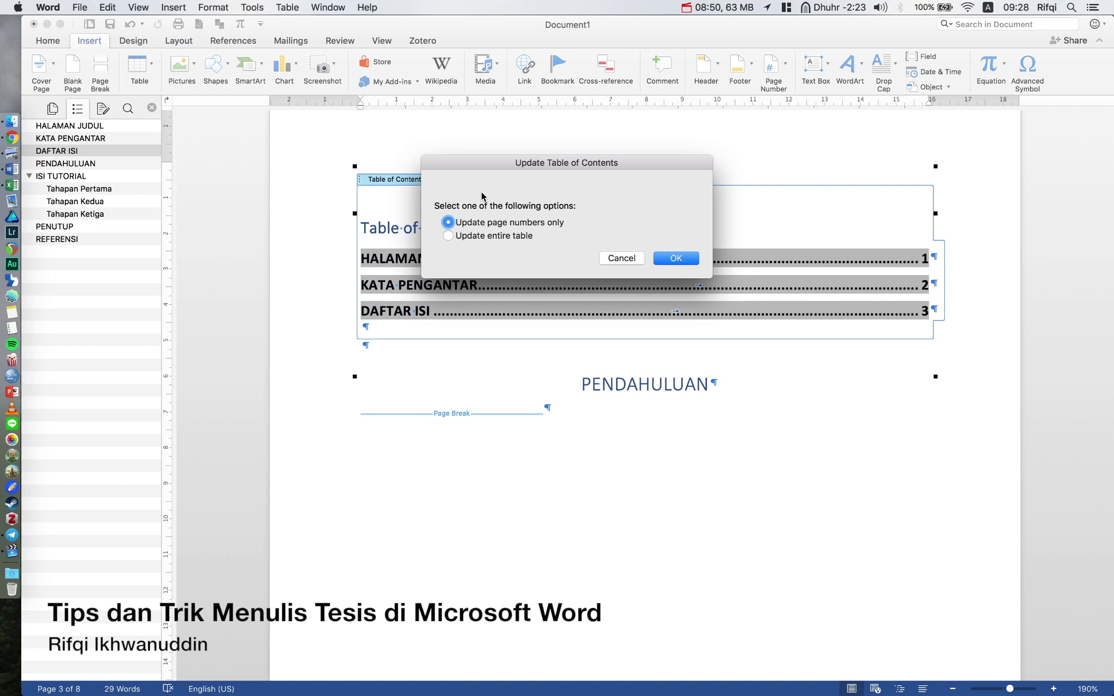
click(503, 236)
click(677, 257)
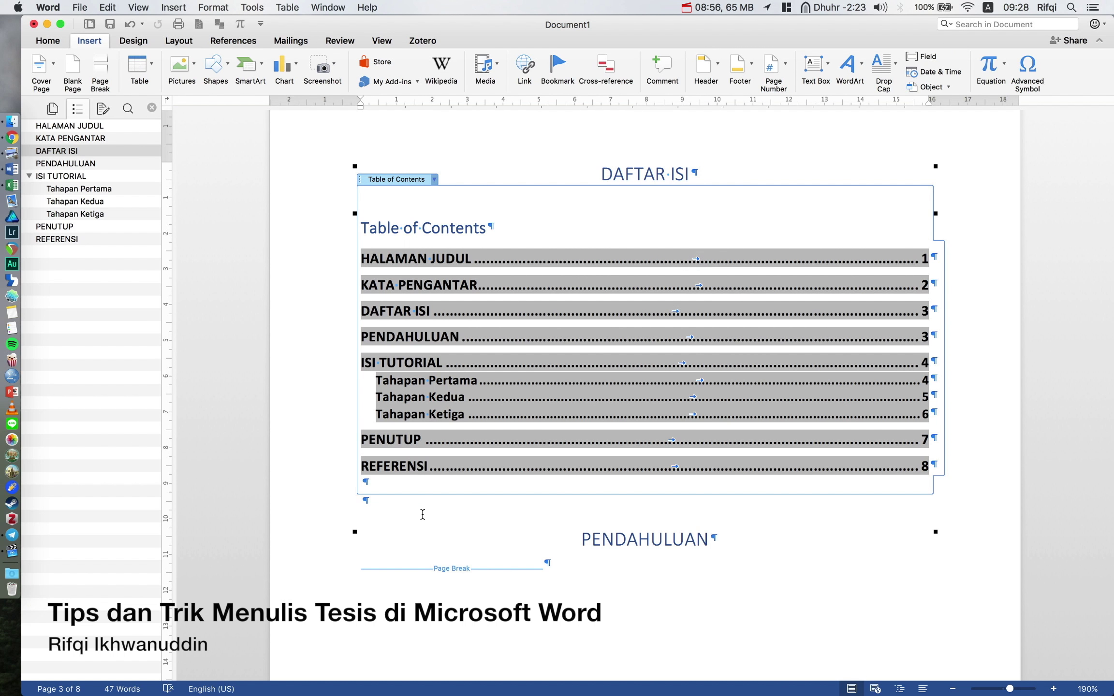
click(422, 513)
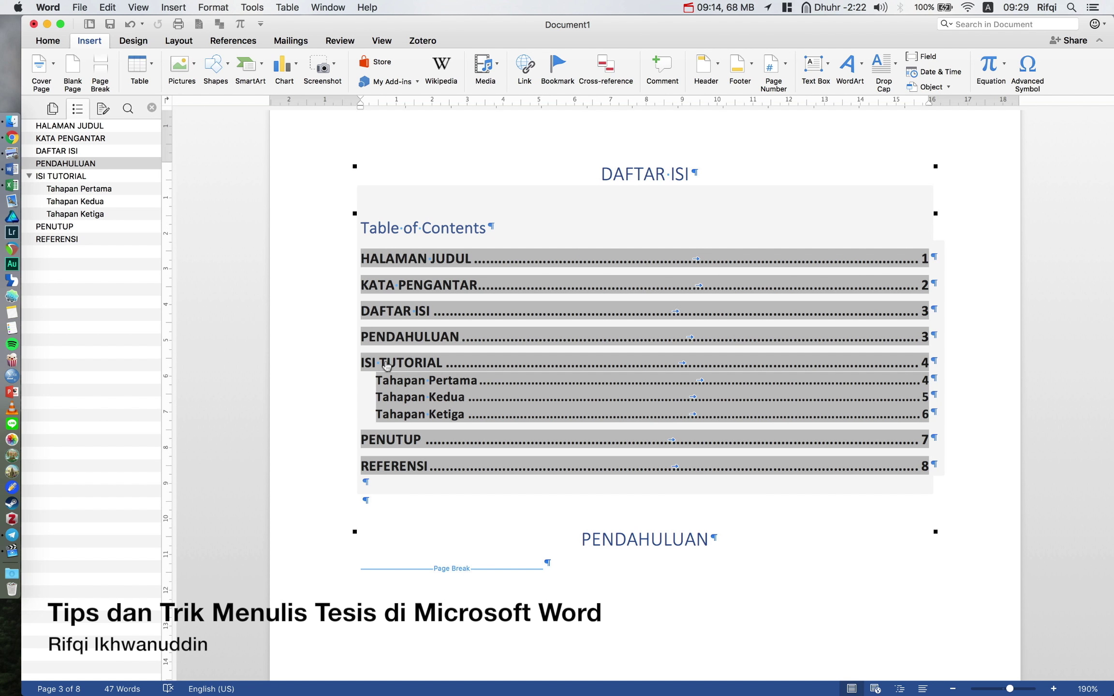
Remove bold from all table of contents entries.
click(344, 399)
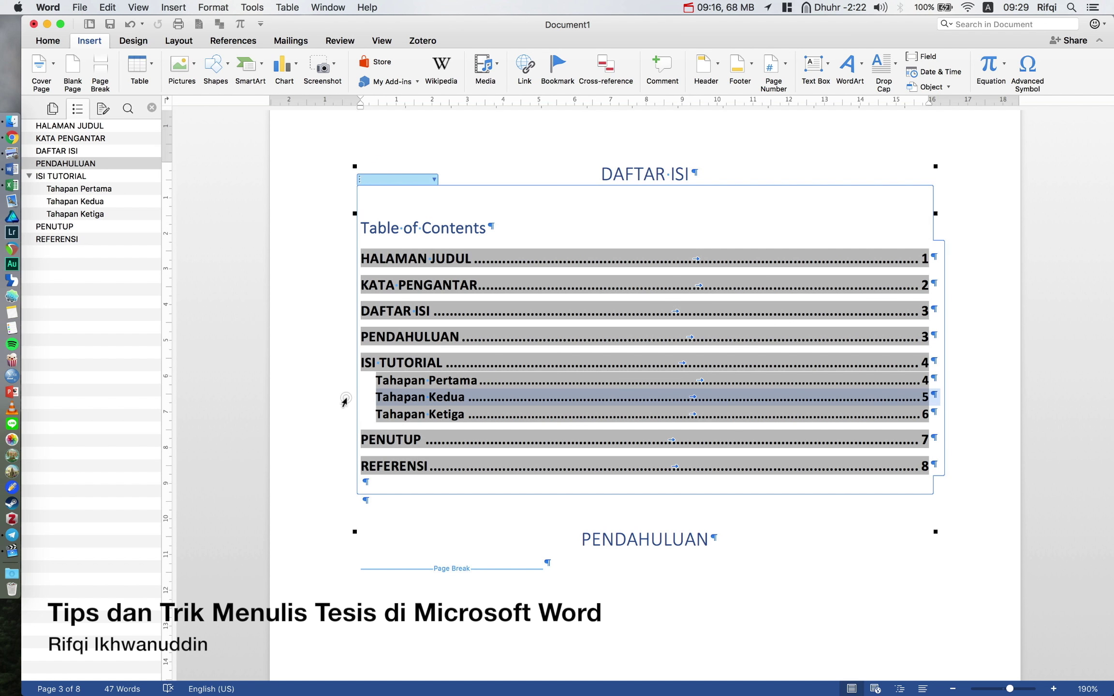
click(48, 42)
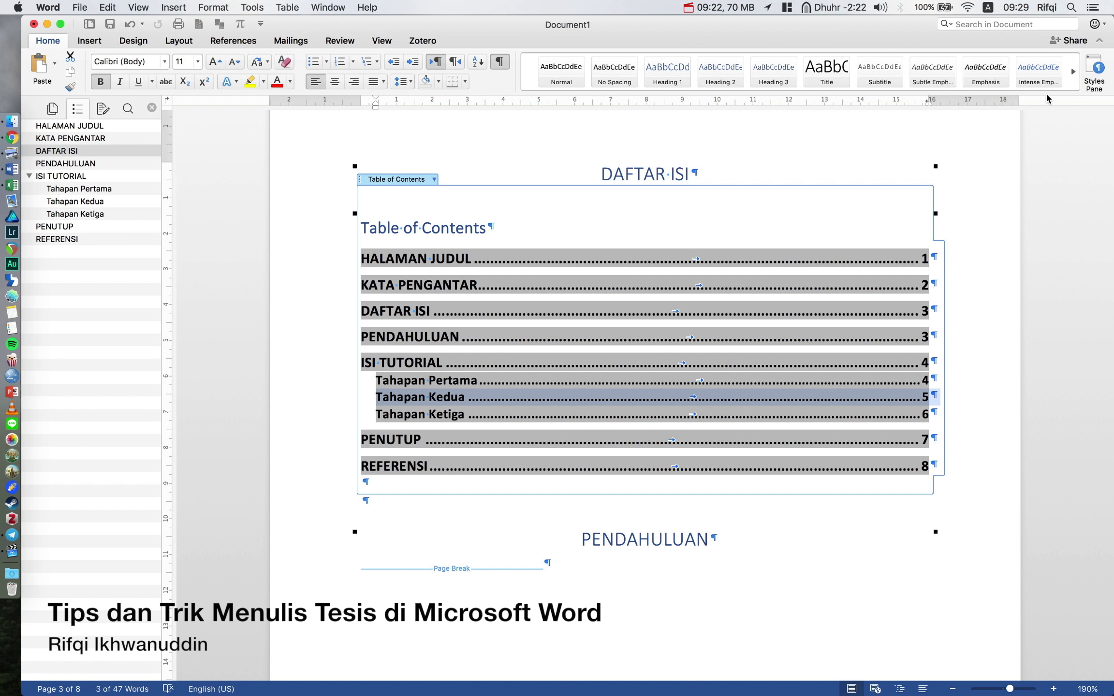
click(330, 274)
click(327, 266)
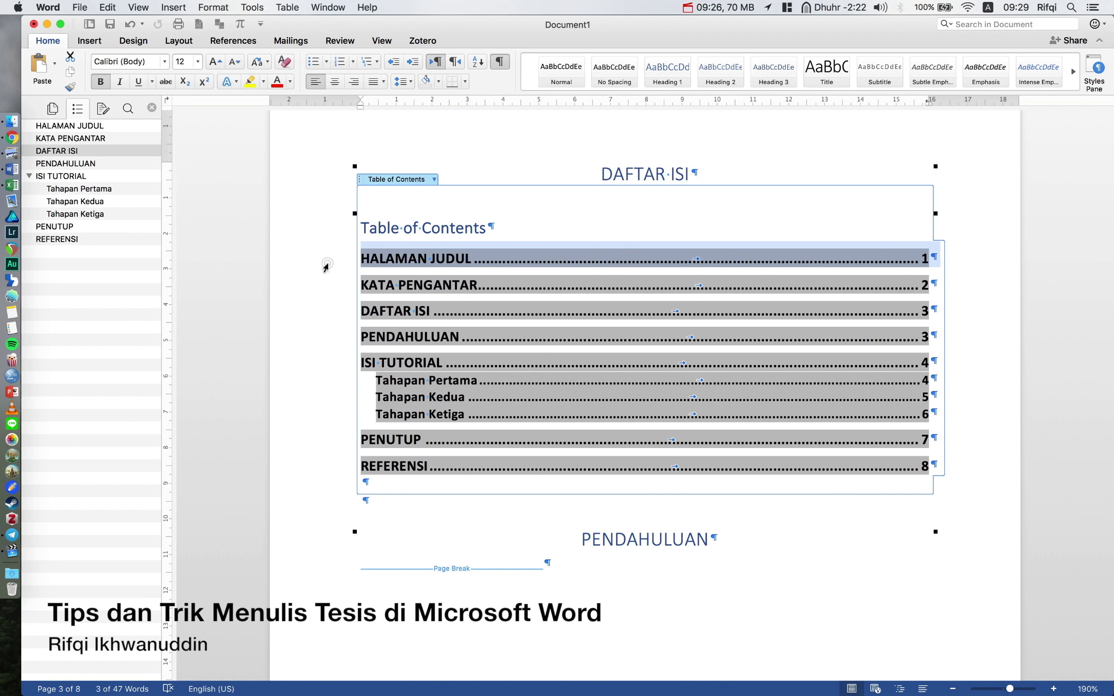
drag(326, 268, 338, 463)
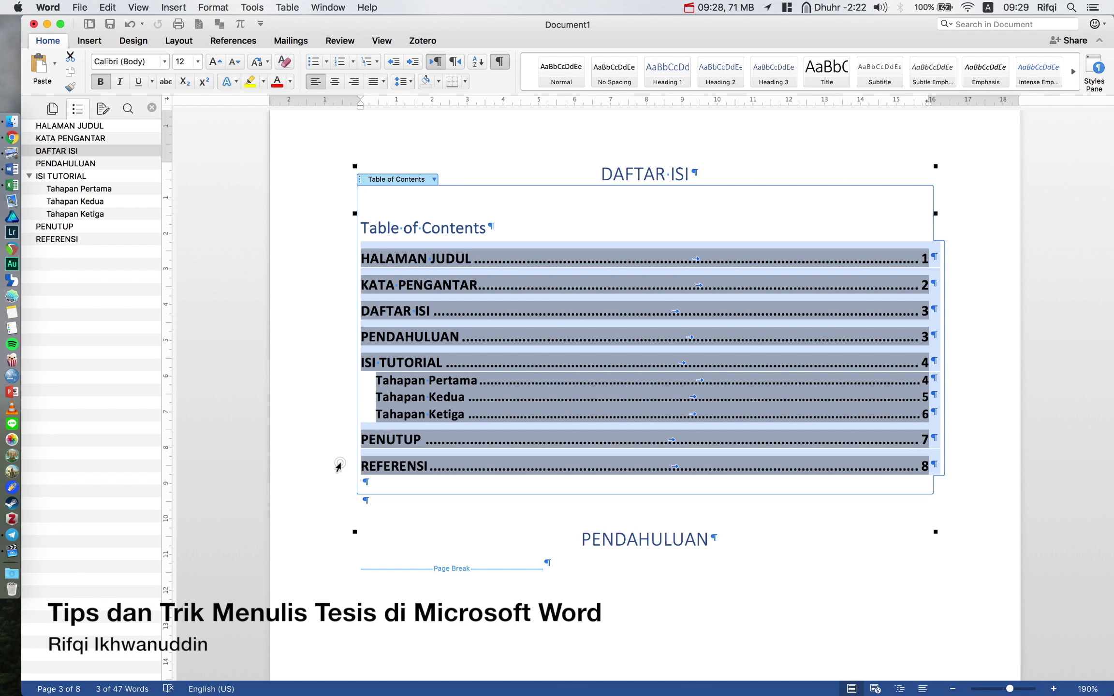
click(102, 83)
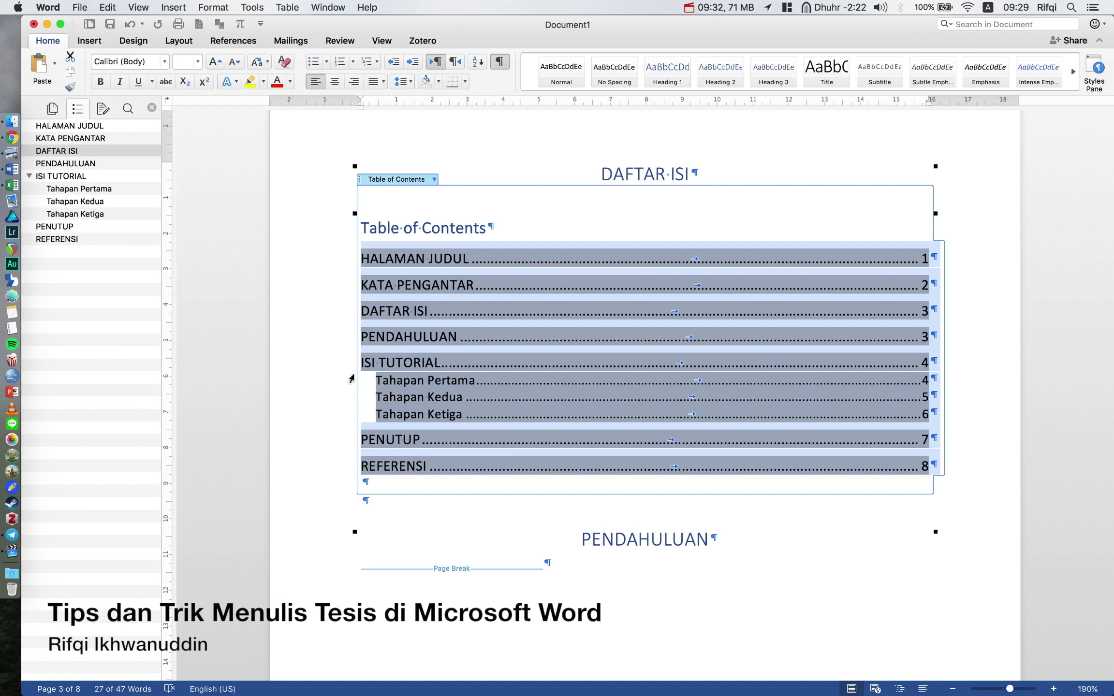
Enlarge the Tahapan entries in the table of contents from 11 to 12 pt.
click(325, 365)
click(334, 399)
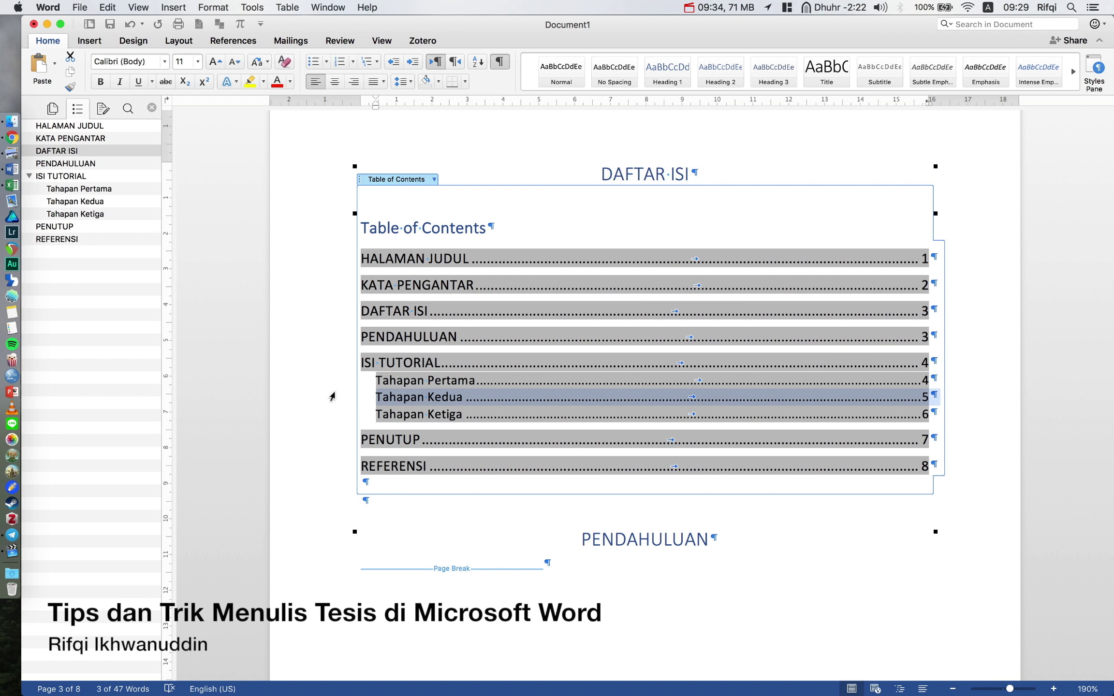
drag(333, 392, 332, 416)
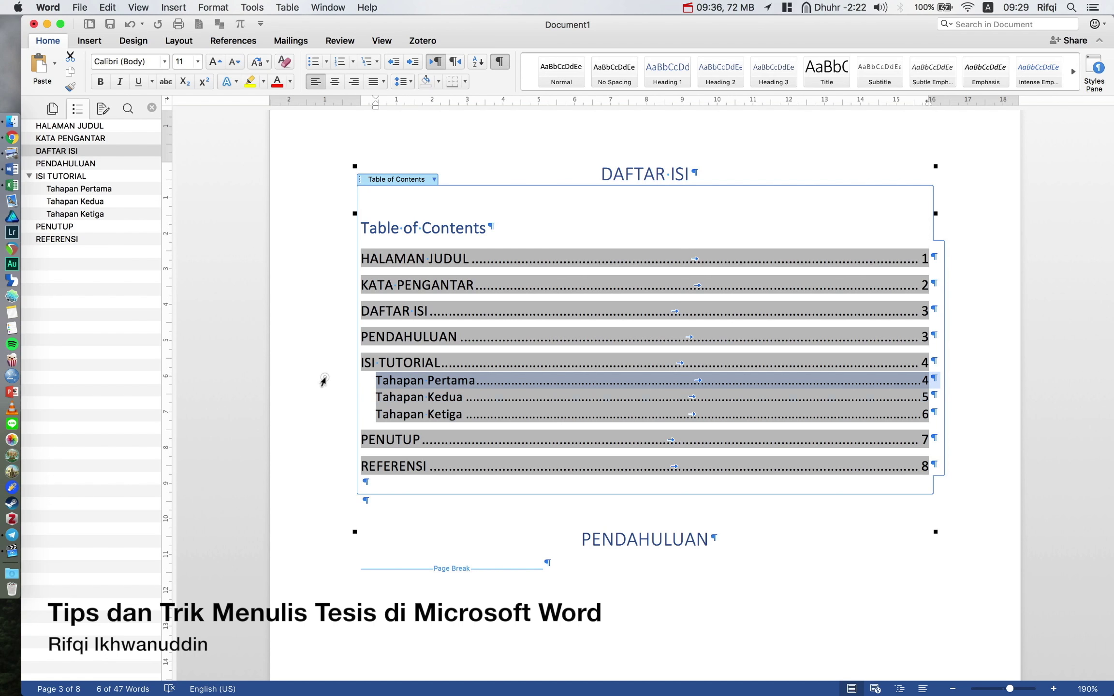
click(216, 61)
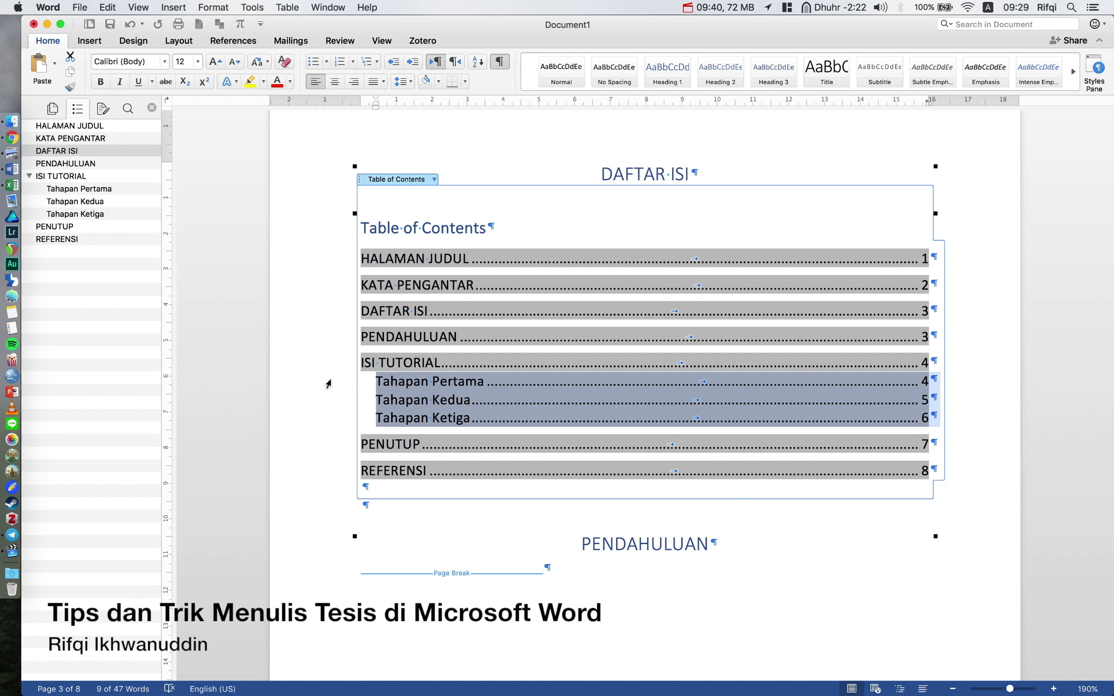
Set spacing before every table of contents entry to 0 pt.
click(315, 264)
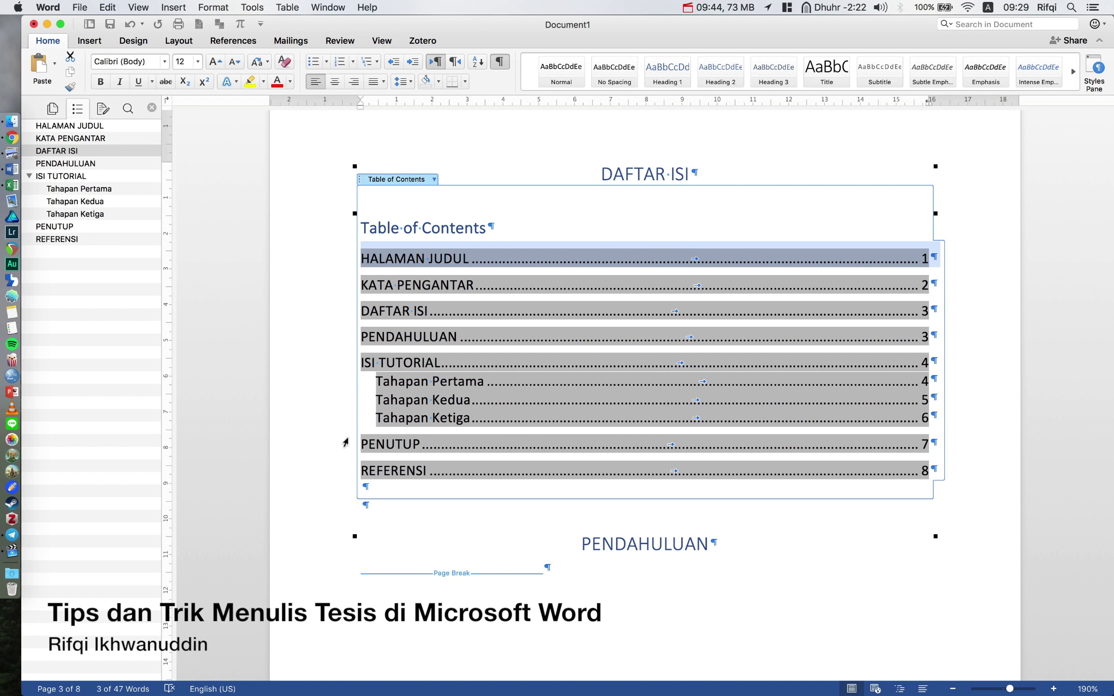
shift+click(343, 479)
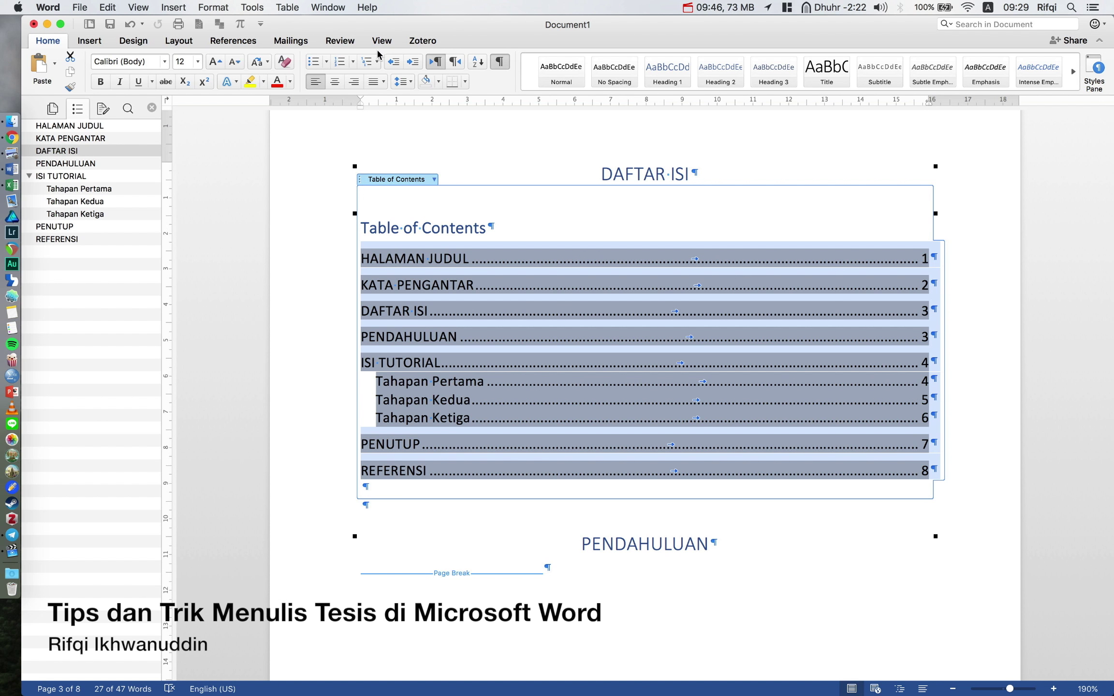
click(403, 81)
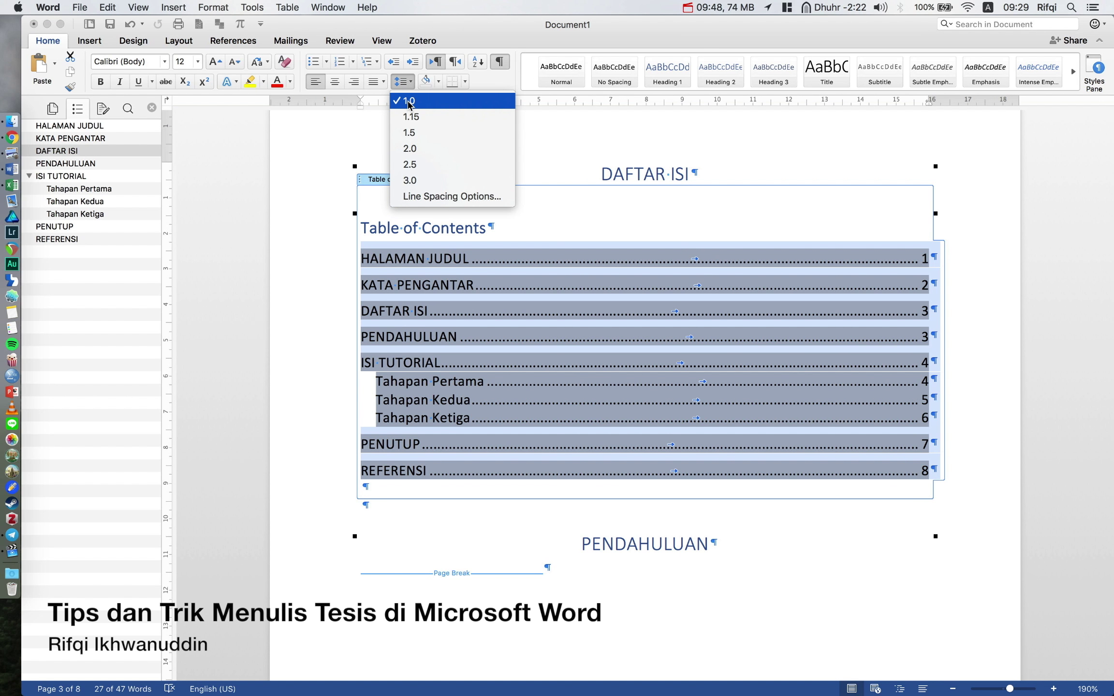
click(443, 196)
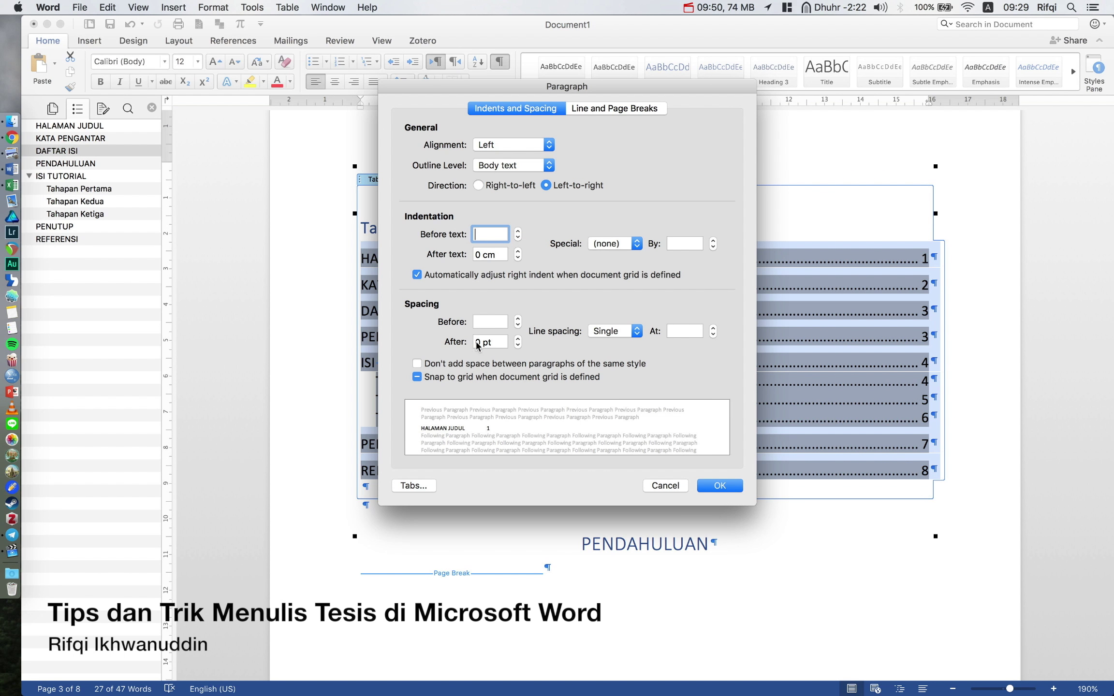
click(490, 321)
text(0)
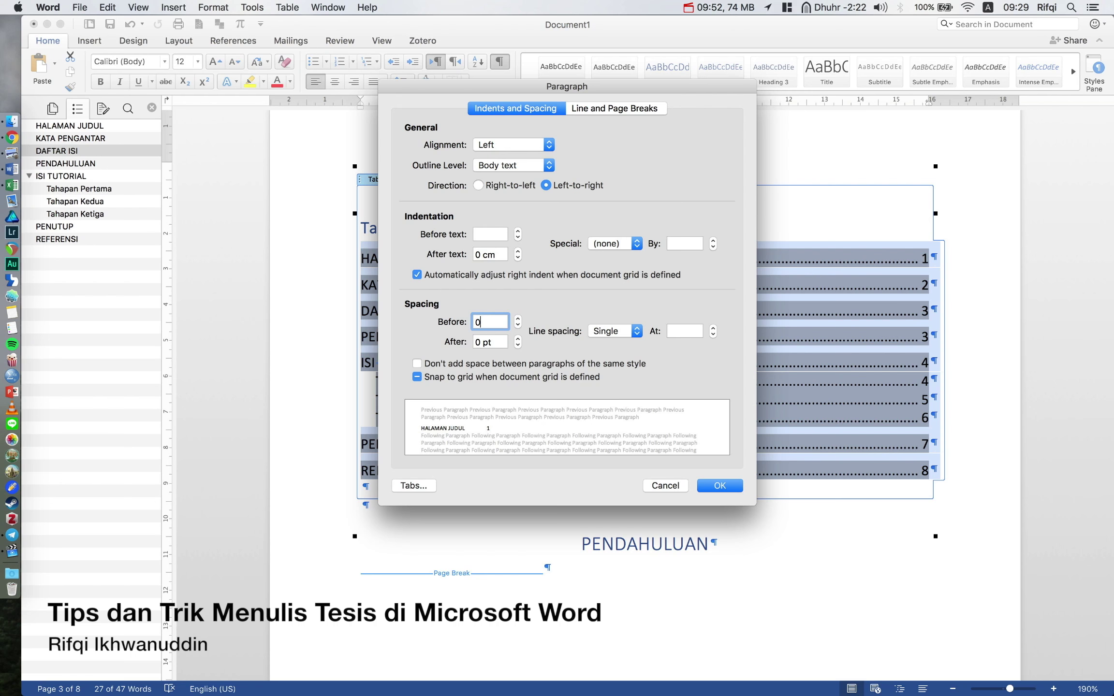
key(Tab)
key(Return)
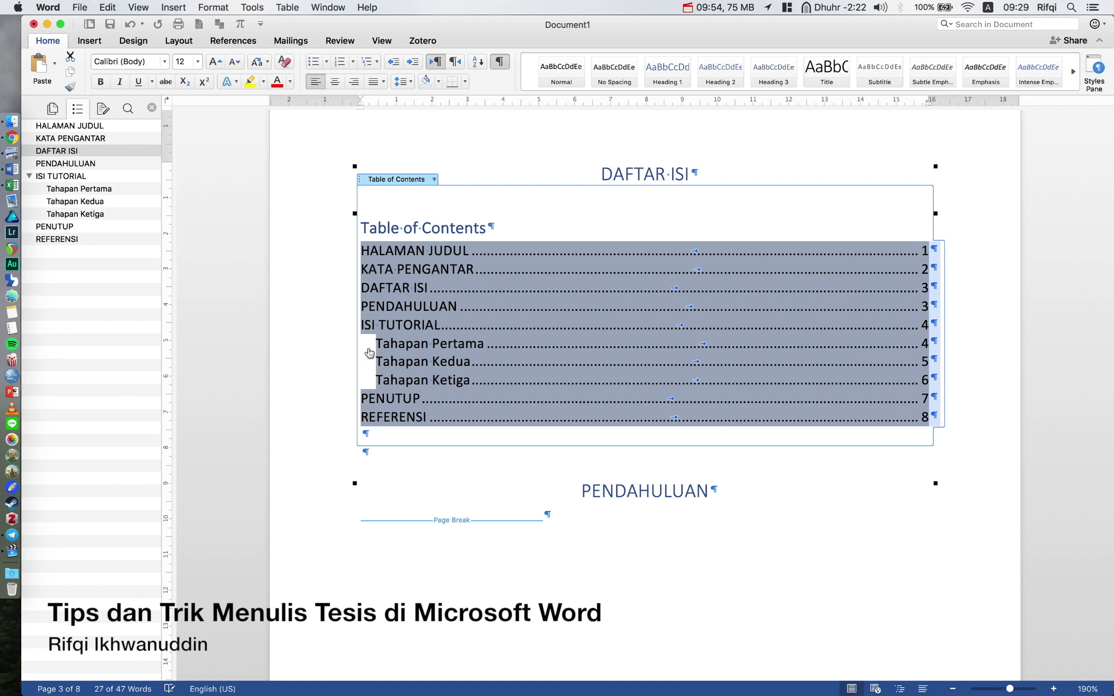
click(518, 462)
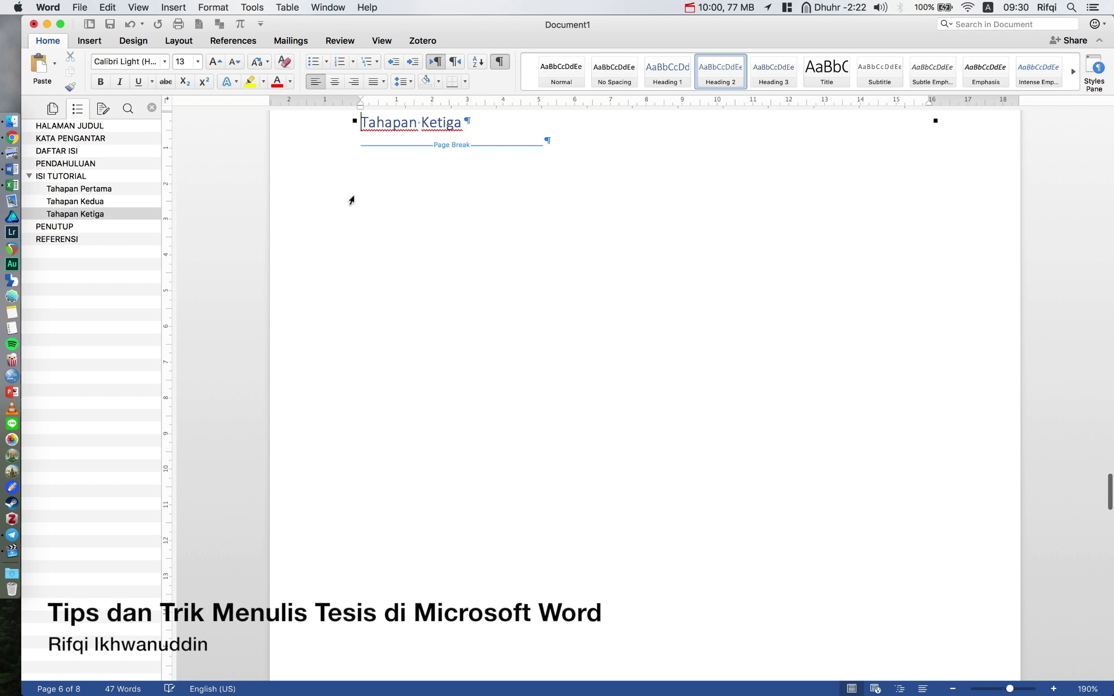
Type a new Tahapan Keempat line after Tahapan Ketiga, before PENUTUP.
click(563, 153)
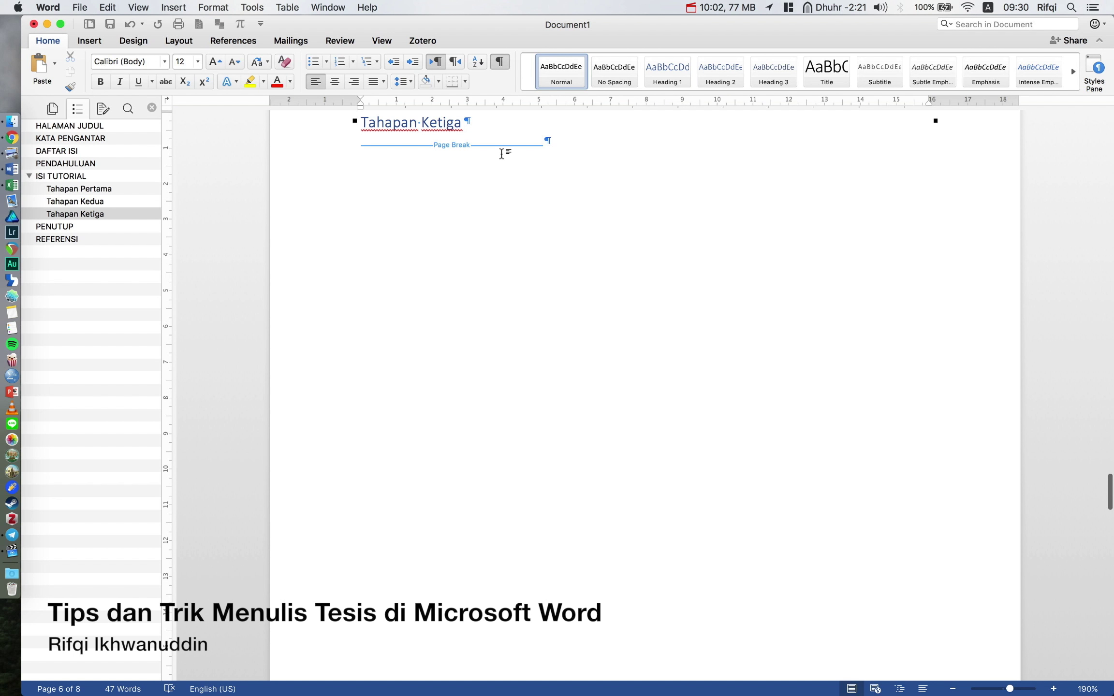
scroll(502, 154, down, 2)
scroll(502, 154, down, 10)
scroll(433, 455, down, 7)
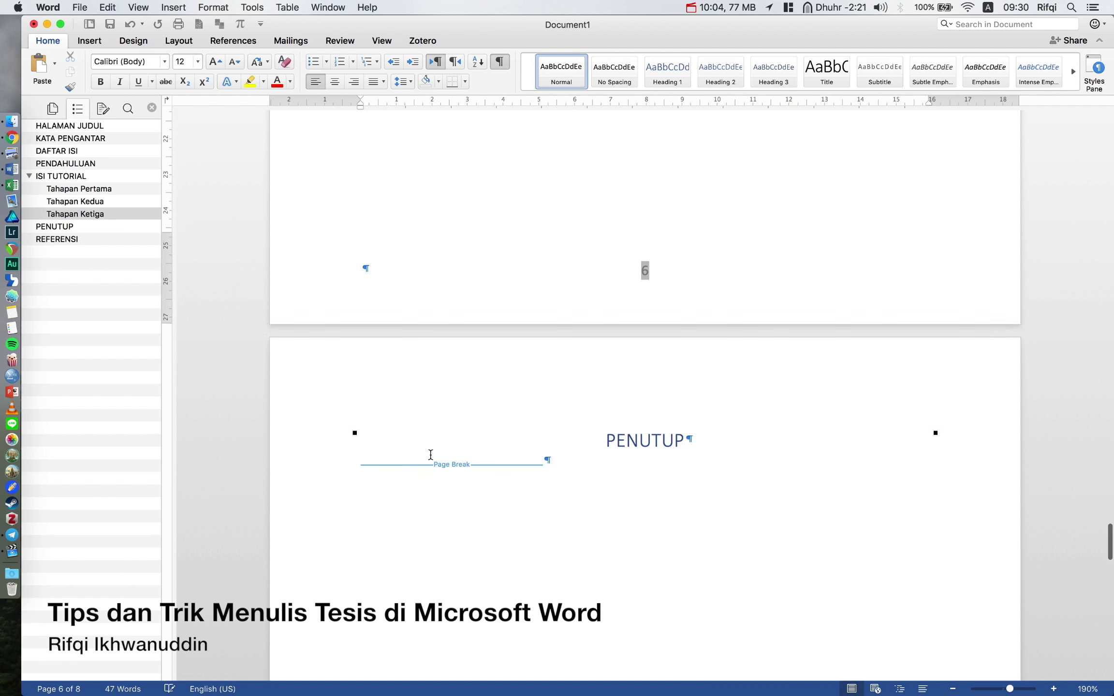
scroll(462, 289, down, 3)
click(463, 288)
scroll(484, 256, up, 5)
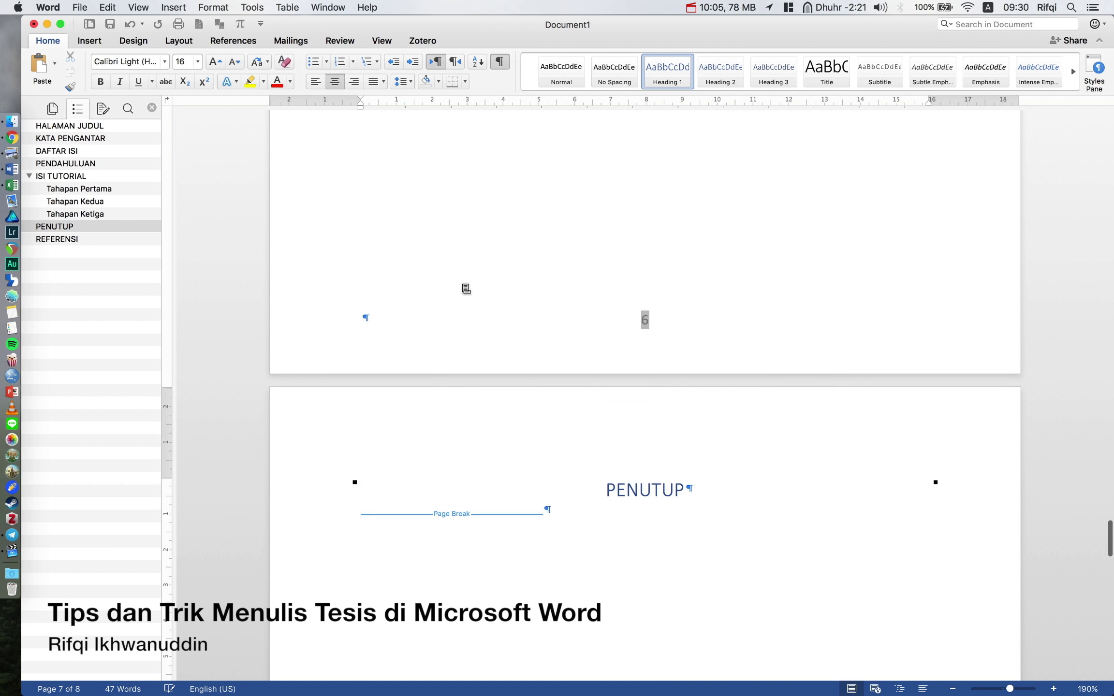
click(503, 223)
scroll(504, 224, up, 8)
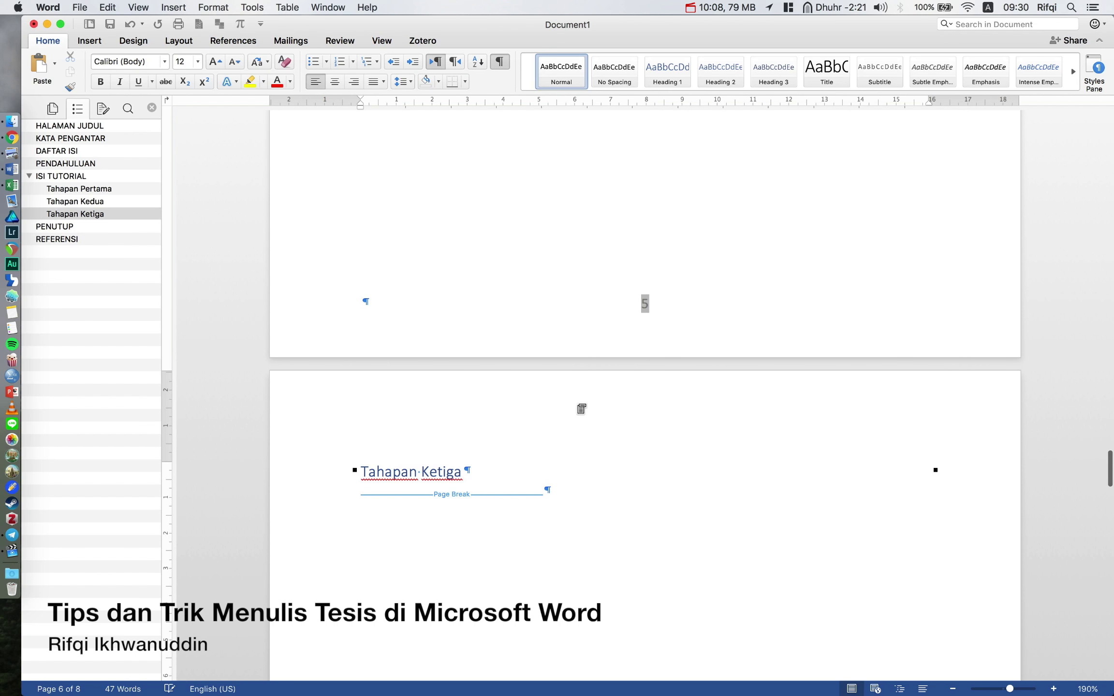
key(Down)
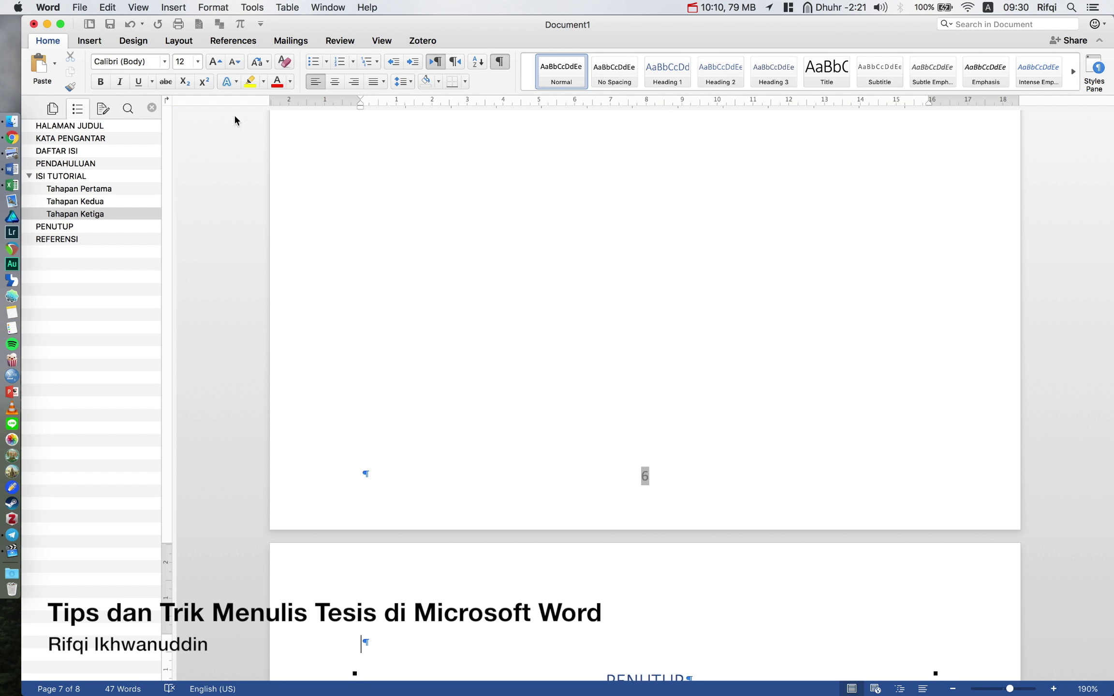
text(Tahapan Keem)
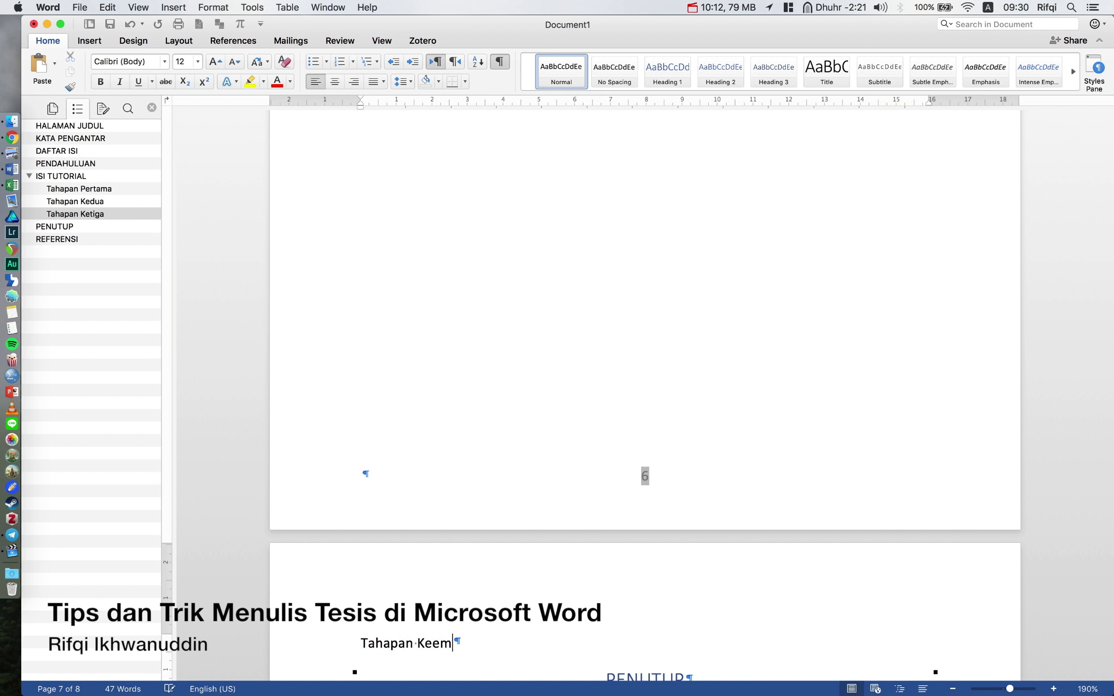
text(pat)
Style the Tahapan Keempat line as a Heading 2 subheading.
click(312, 643)
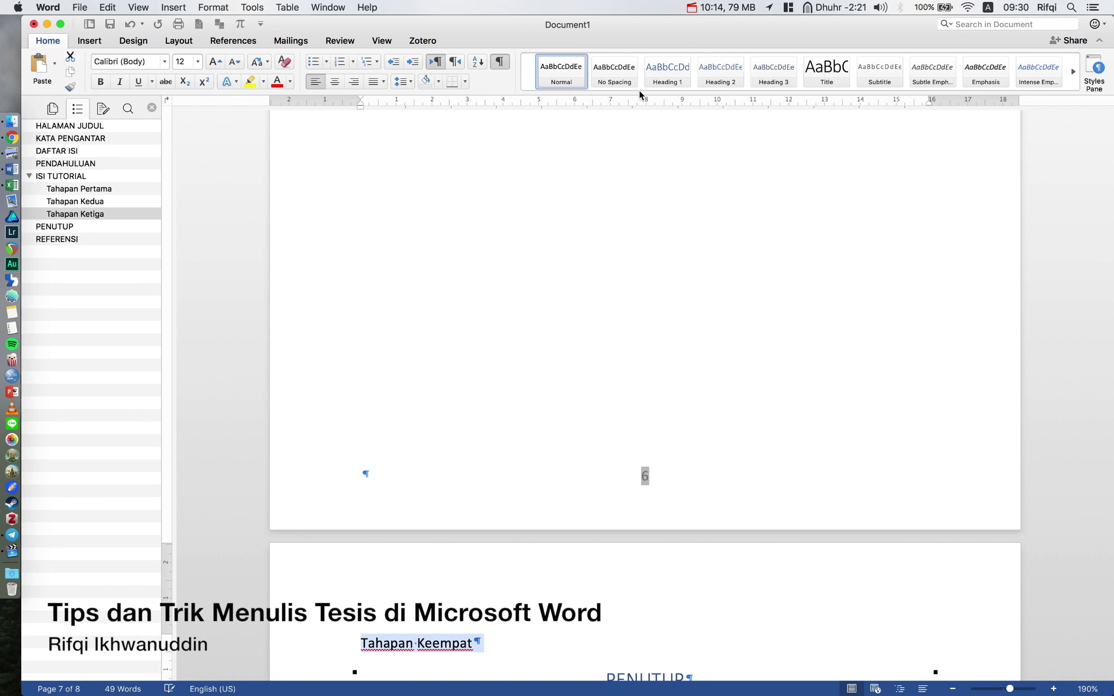
click(665, 72)
scroll(564, 344, down, 1)
scroll(564, 345, down, 1)
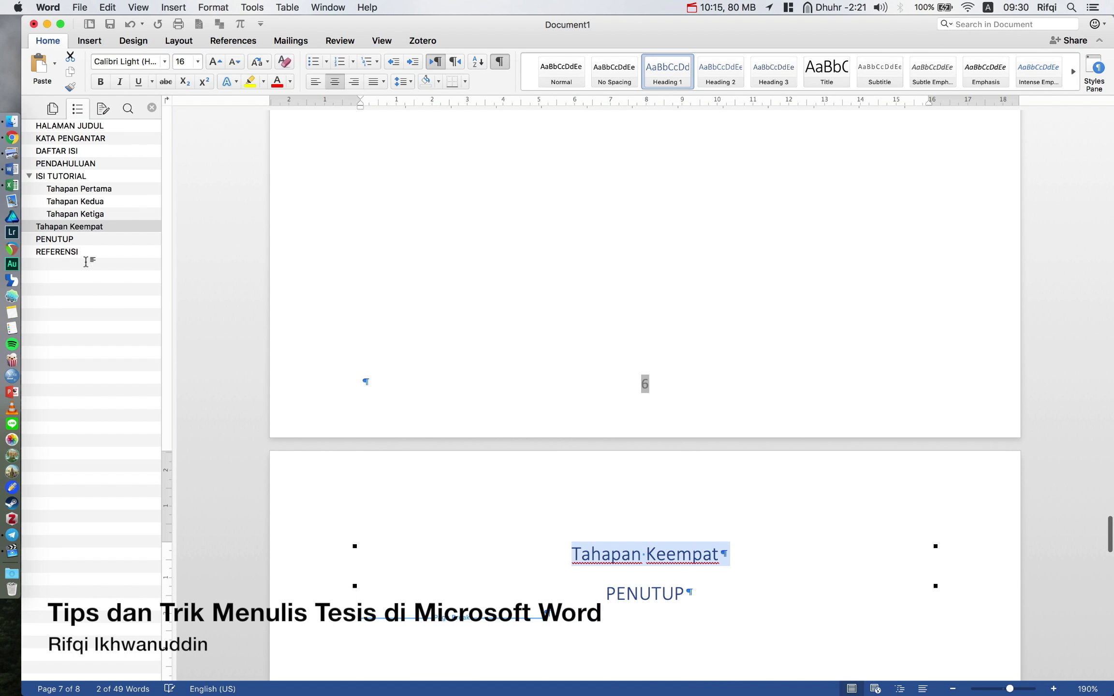
click(719, 73)
click(502, 560)
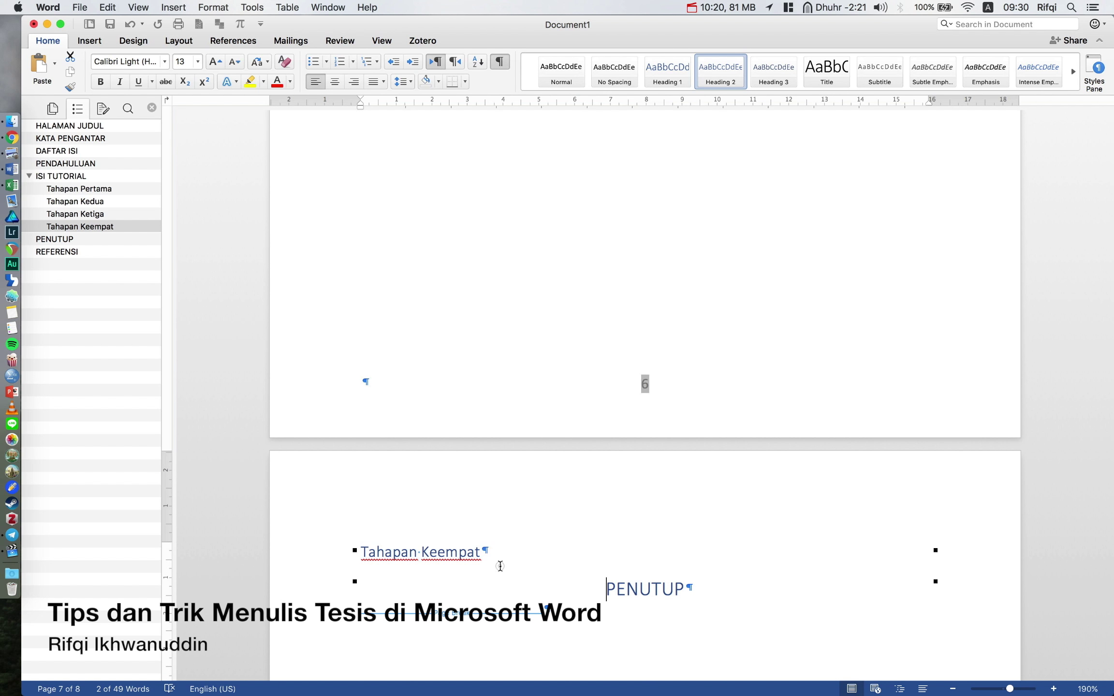
Insert a page break after Tahapan Keempat and delete the empty paragraph above PENUTUP.
click(89, 41)
click(100, 70)
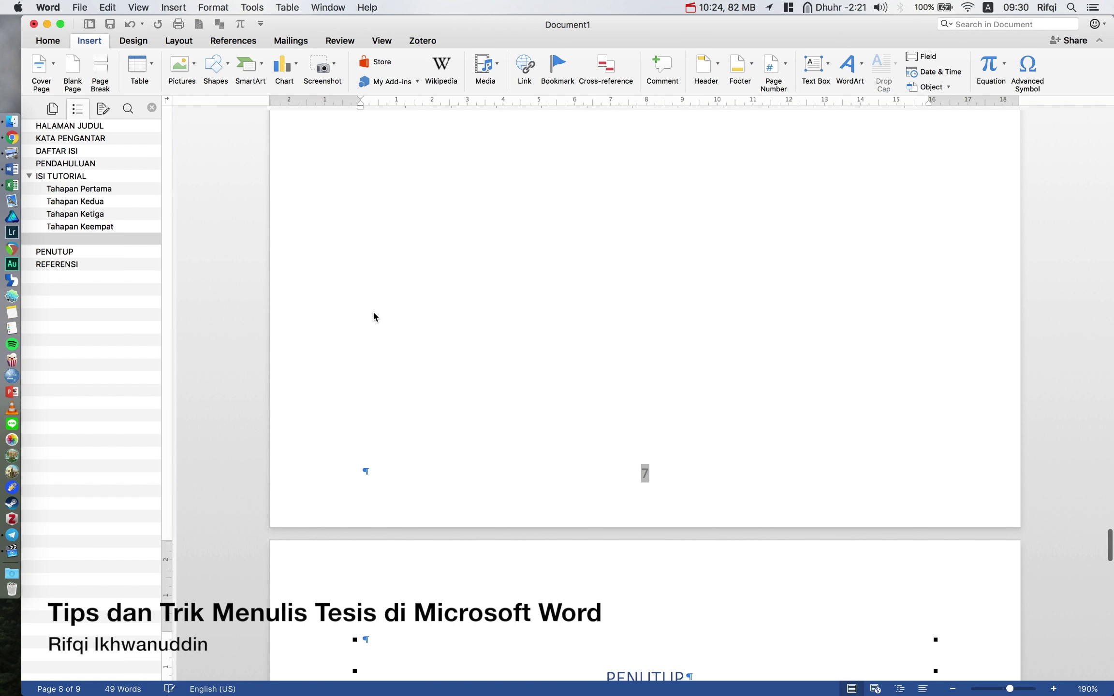
click(104, 239)
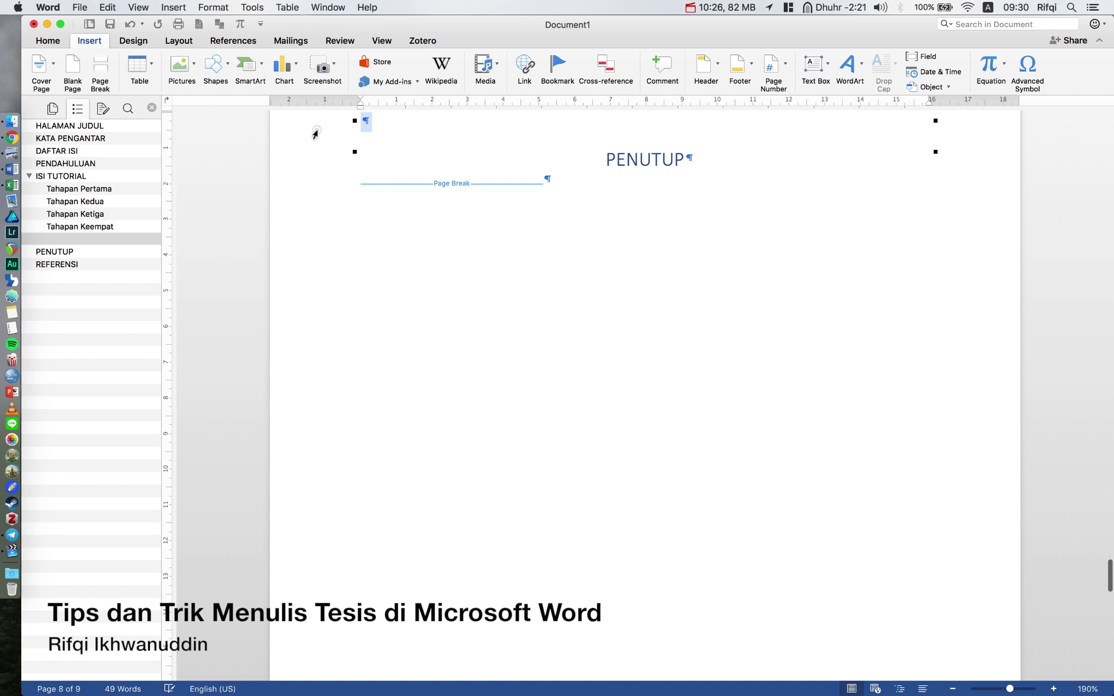
key(Delete)
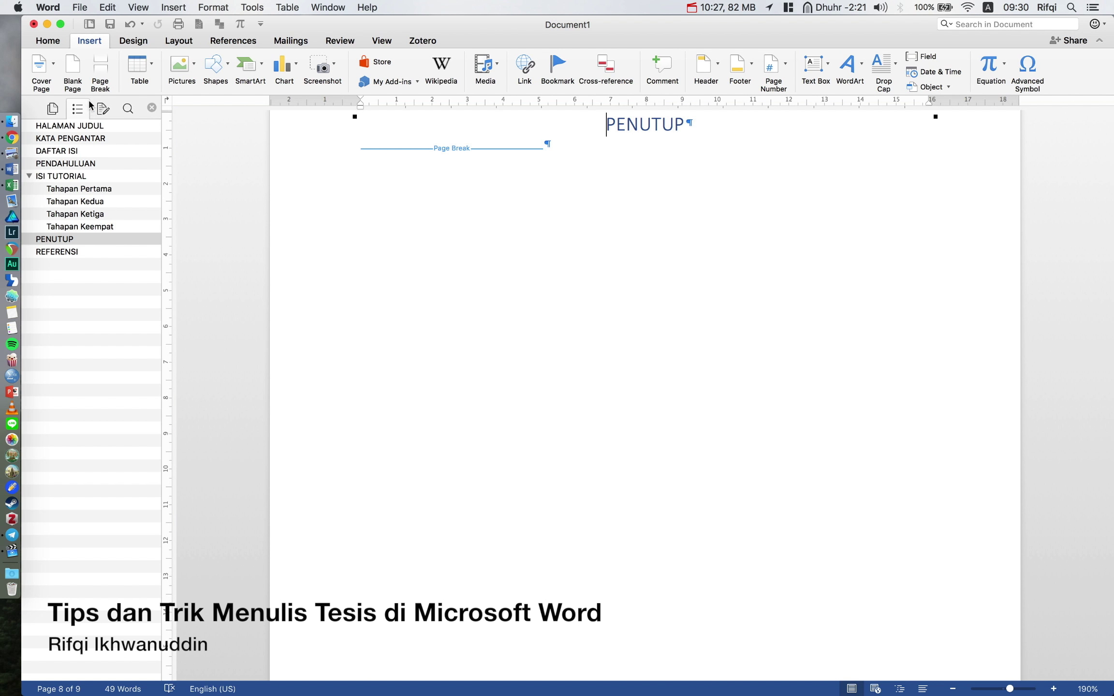
Update the entire table of contents: Tahapan Keempat on page 7, PENUTUP 8, REFERENSI 9.
click(90, 151)
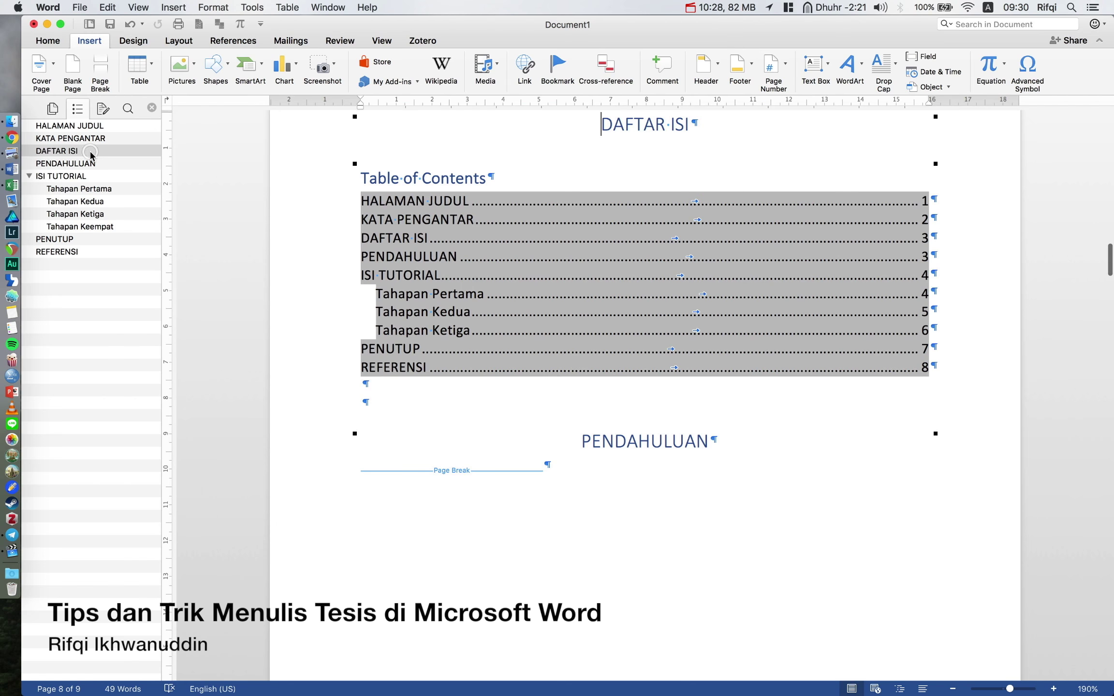
click(422, 176)
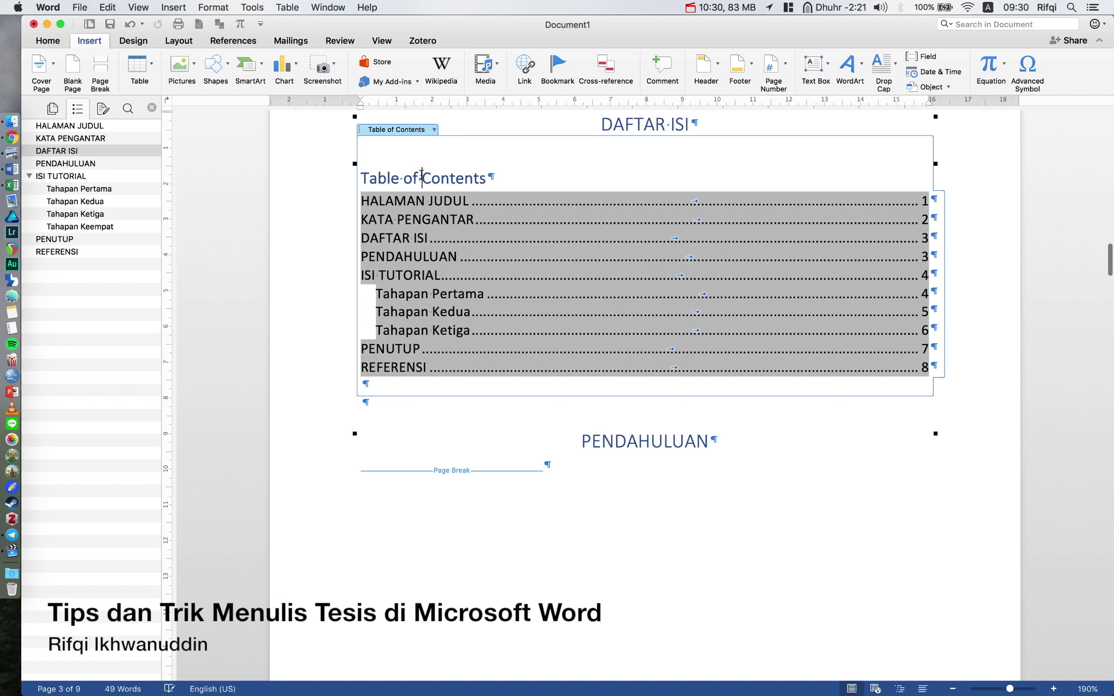
click(433, 130)
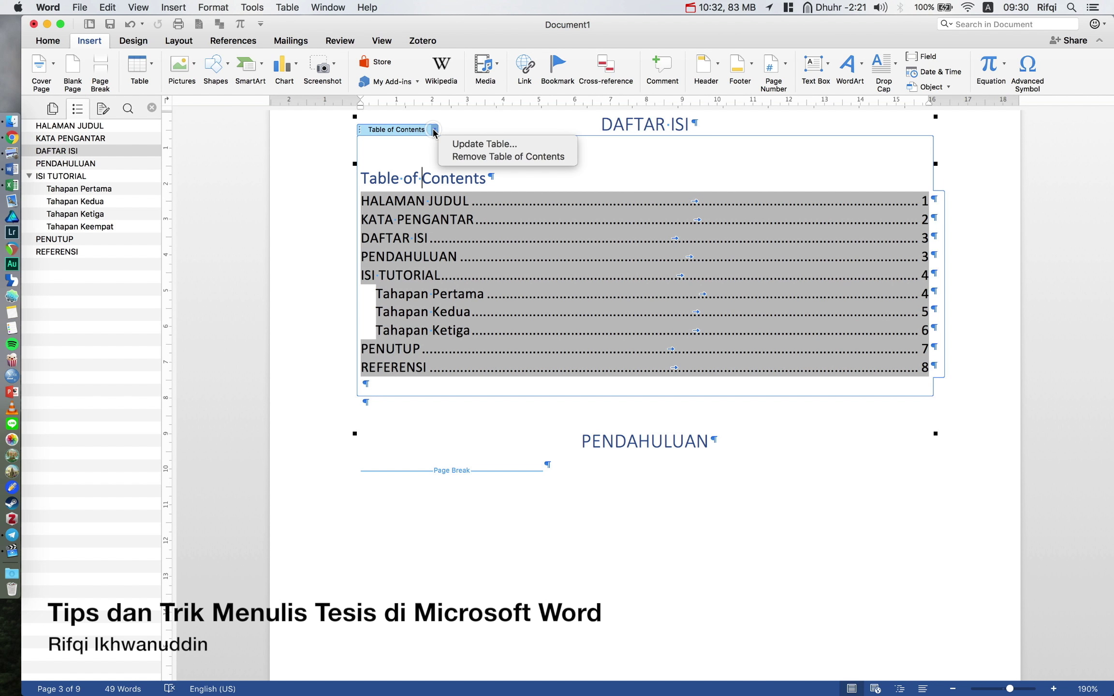
click(493, 144)
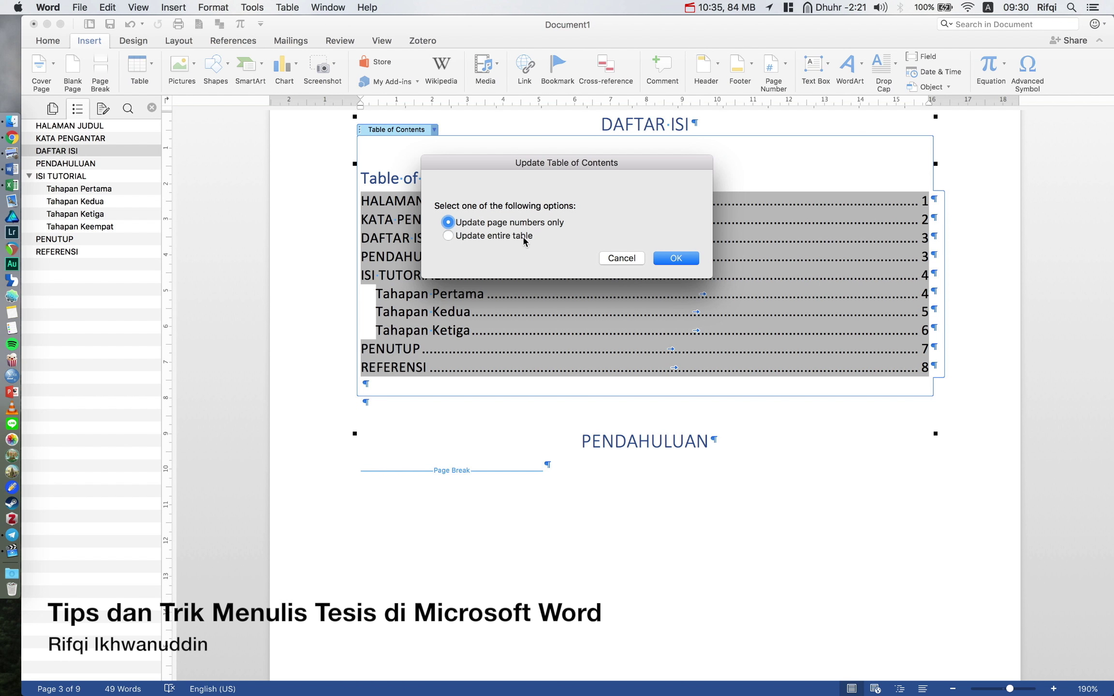
click(504, 238)
click(666, 259)
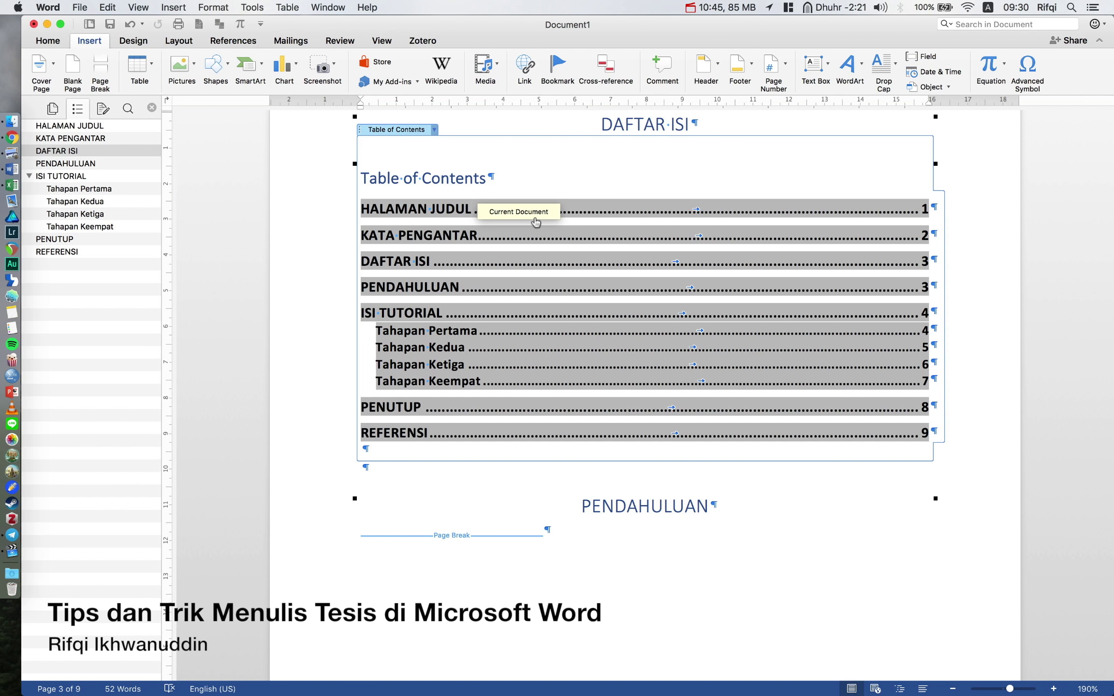
Open the Styles pane and place the caret in the table of contents.
click(55, 44)
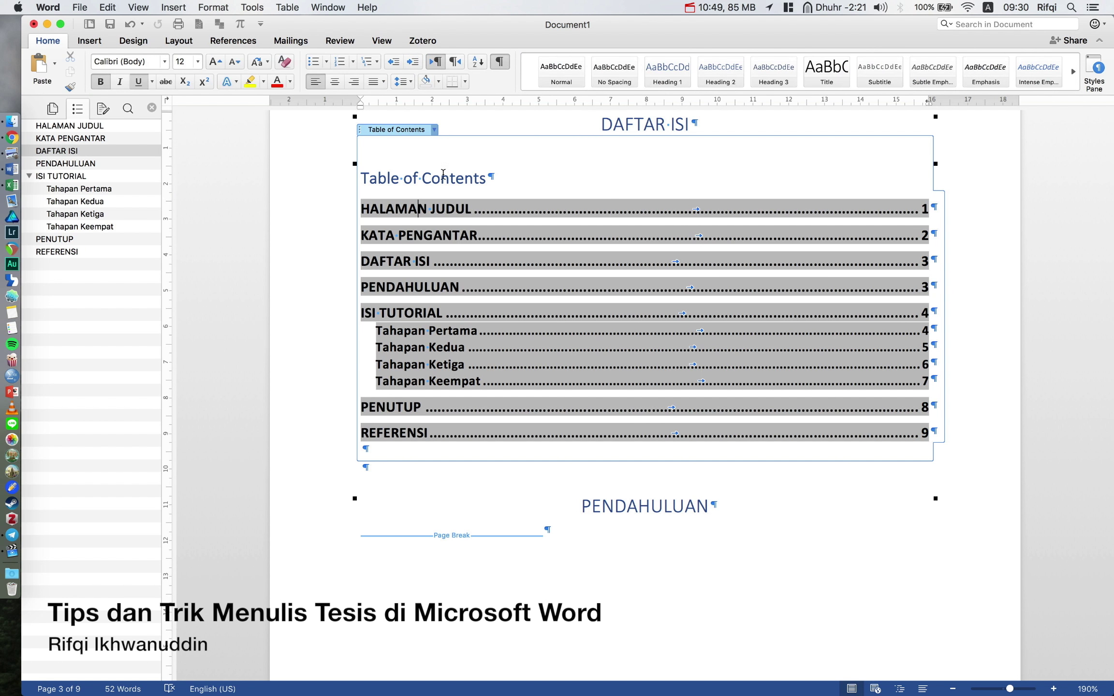
click(1098, 69)
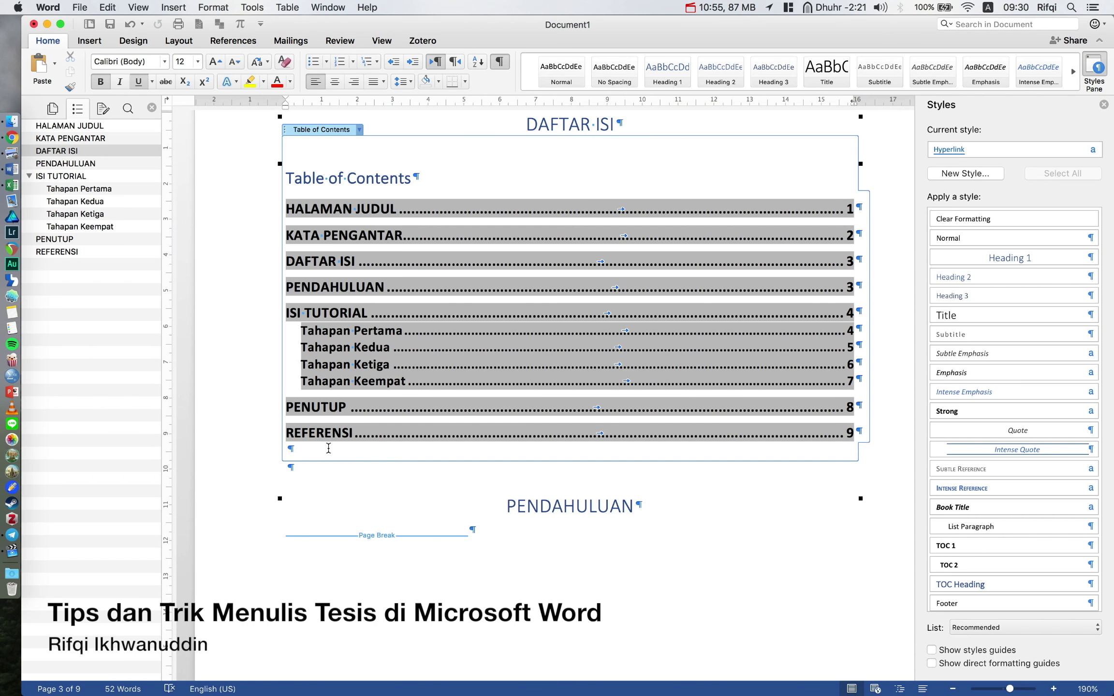
click(328, 448)
key(Up)
key(Up)
key(Up)
key(Up)
key(Up)
key(Up)
key(Up)
key(Up)
key(Up)
key(Up)
key(Up)
key(Up)
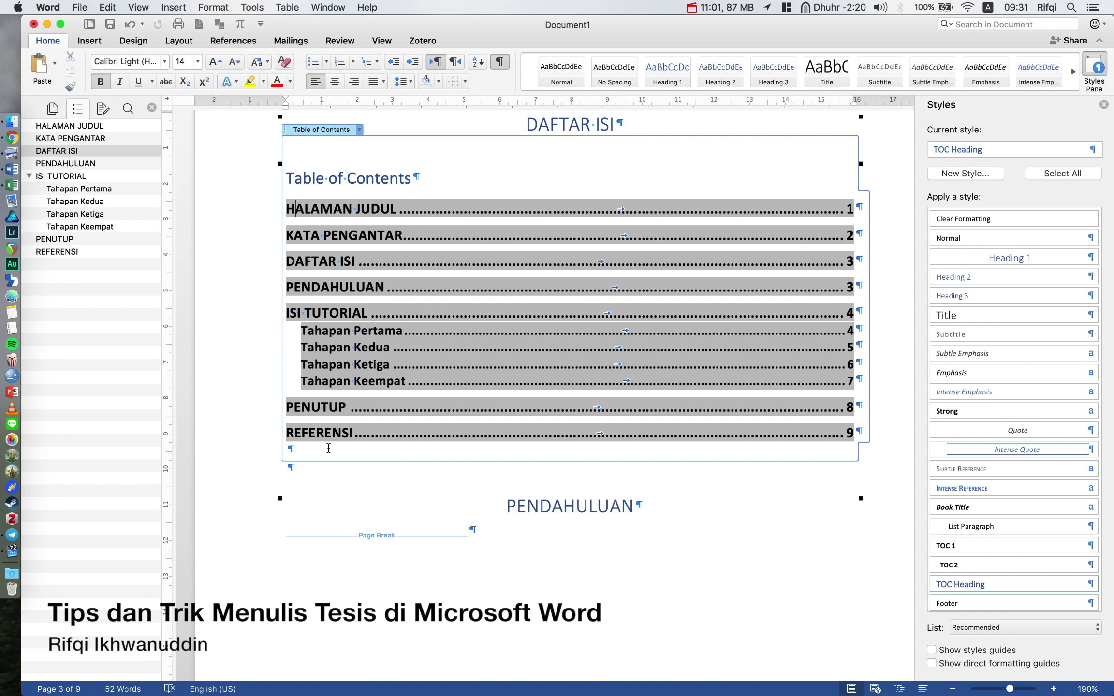
key(Down)
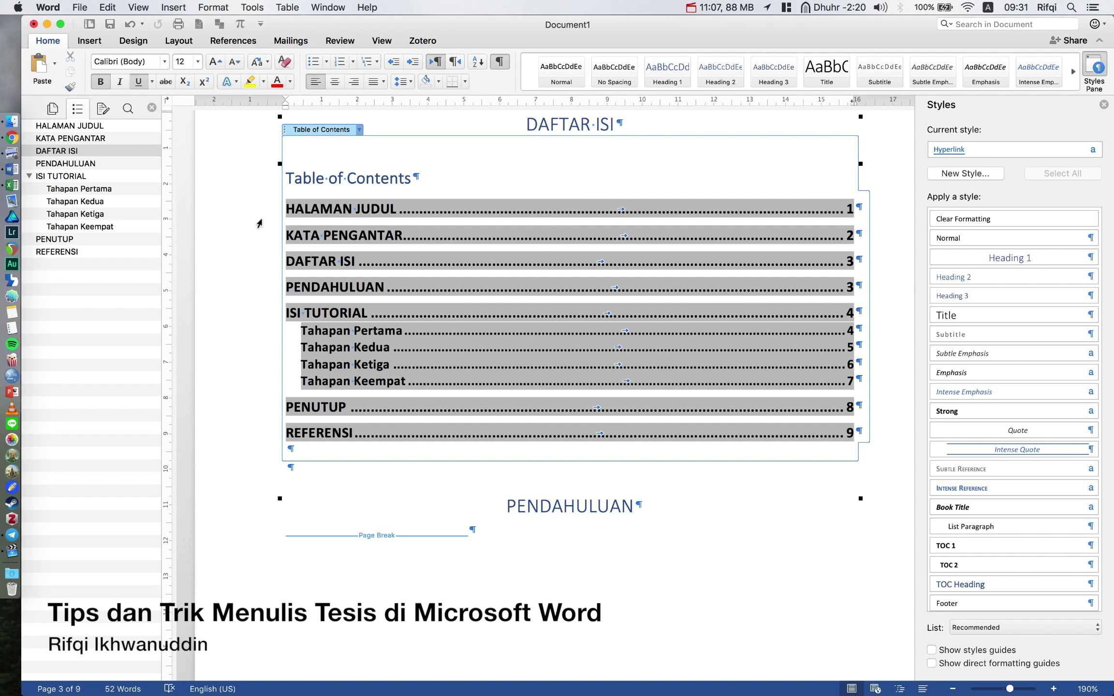
Click the HALAMAN JUDUL, KATA PENGANTAR, Tahapan, DAFTAR ISI and PENDAHULUAN entries to check their TOC styles.
click(266, 213)
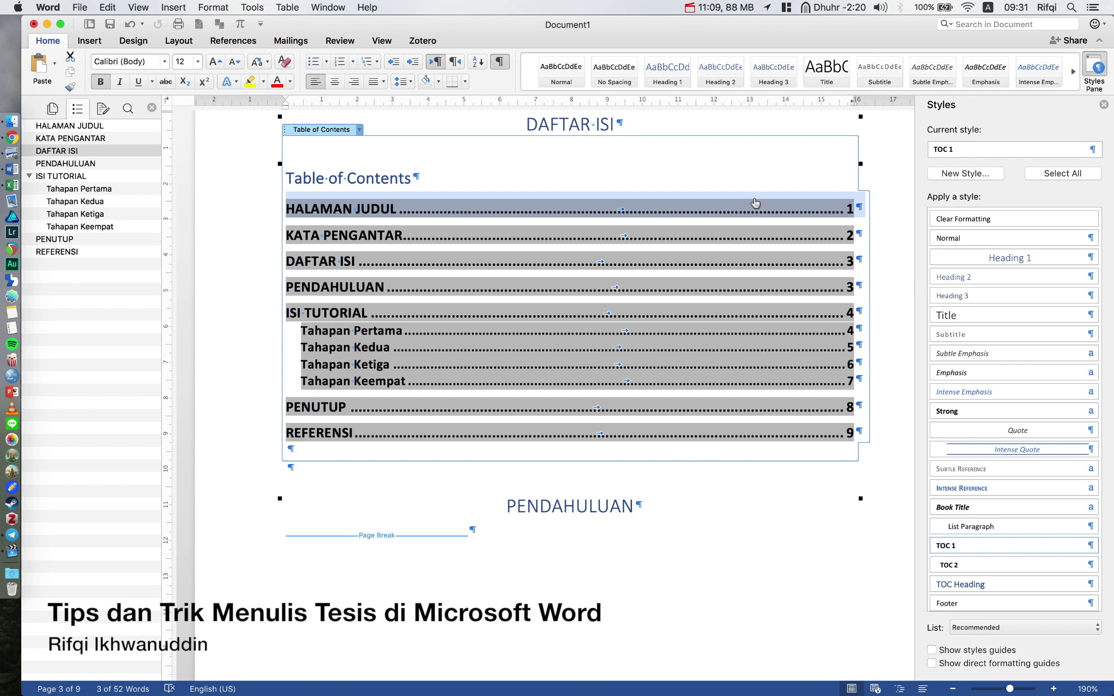
click(266, 237)
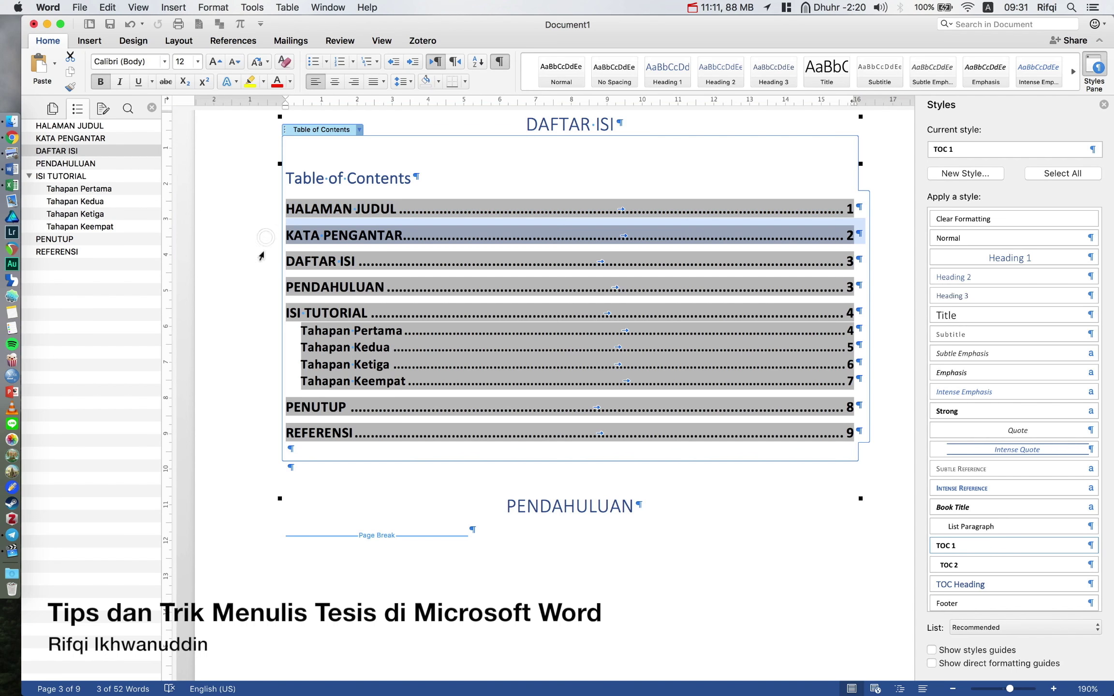
click(262, 348)
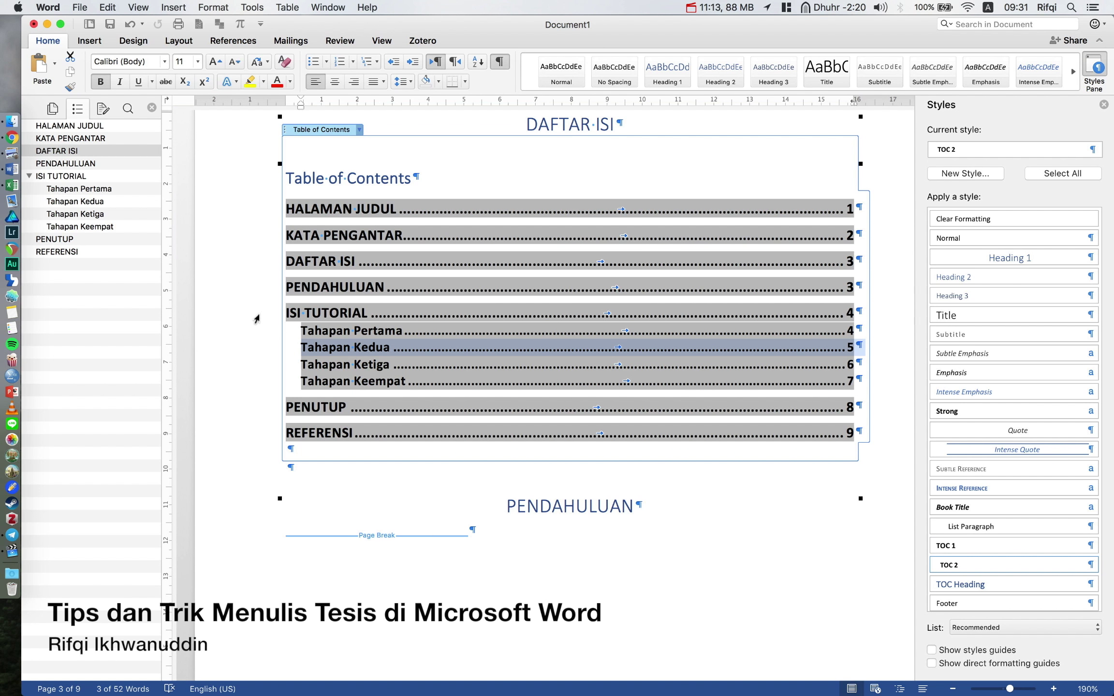
click(257, 313)
click(249, 261)
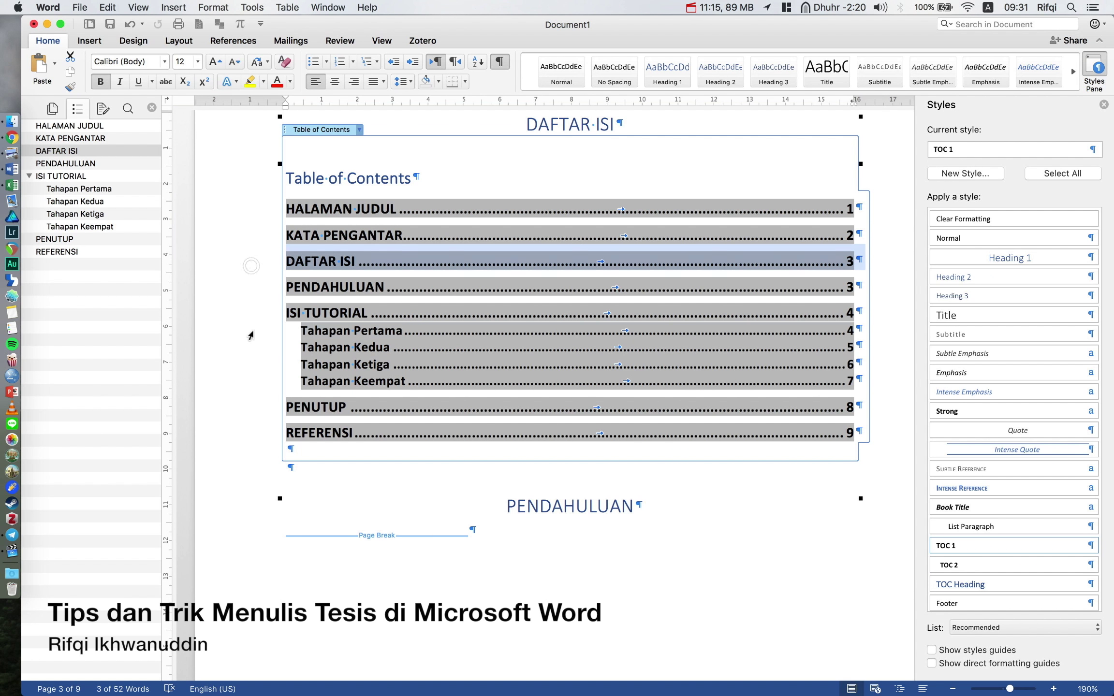
click(249, 332)
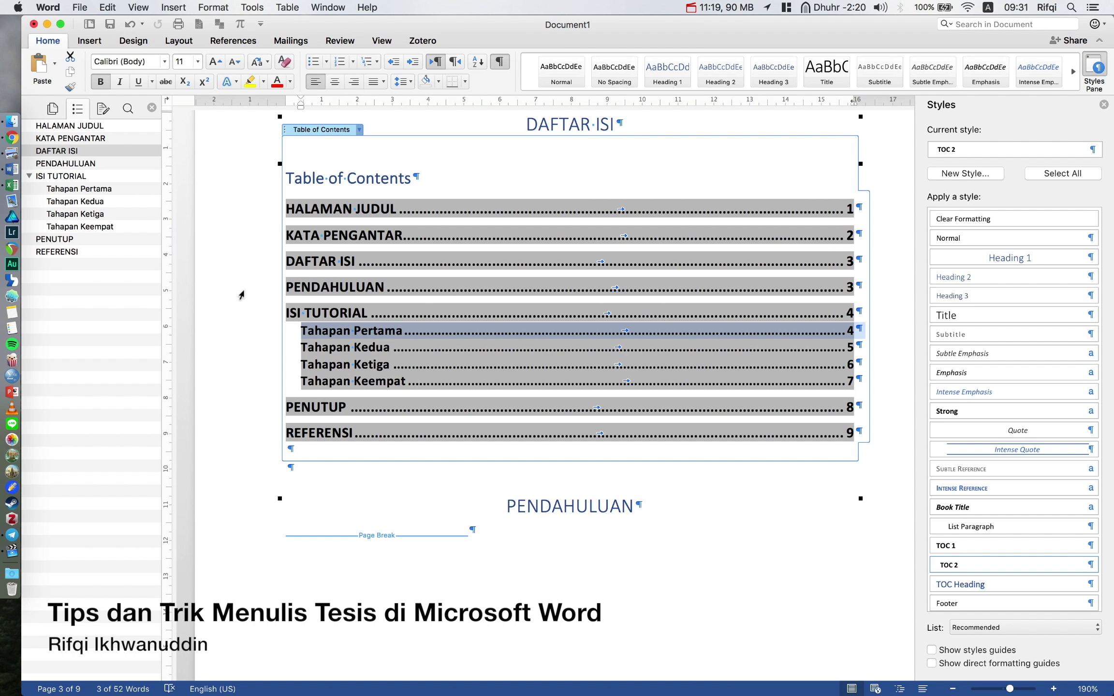
click(242, 293)
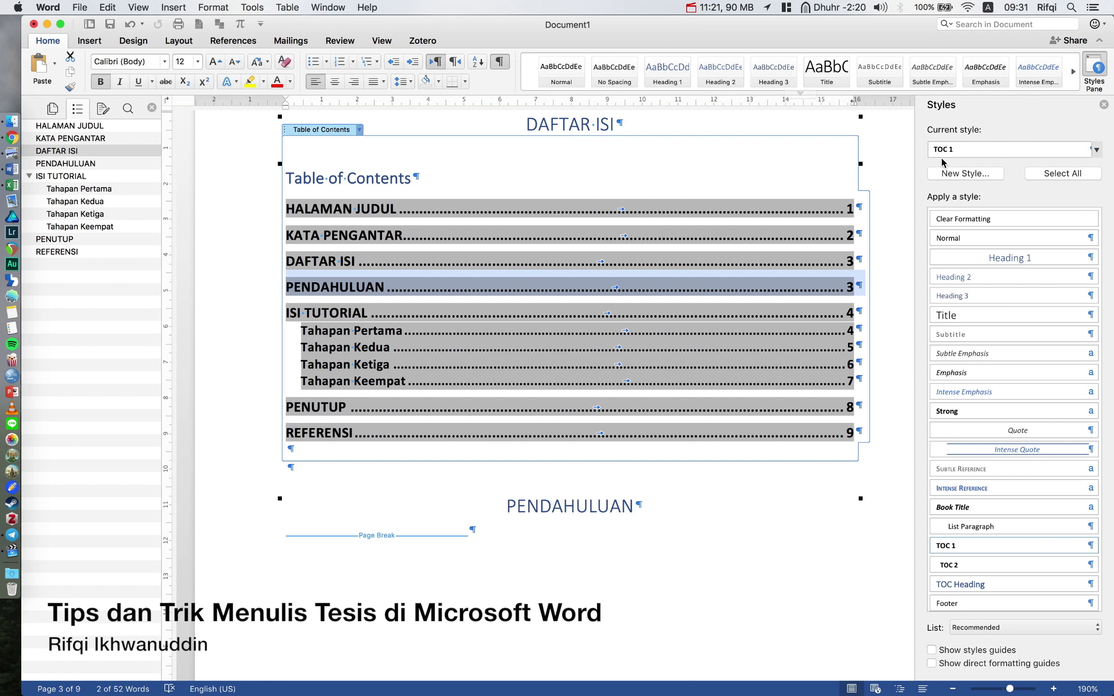
scroll(986, 459, down, 2)
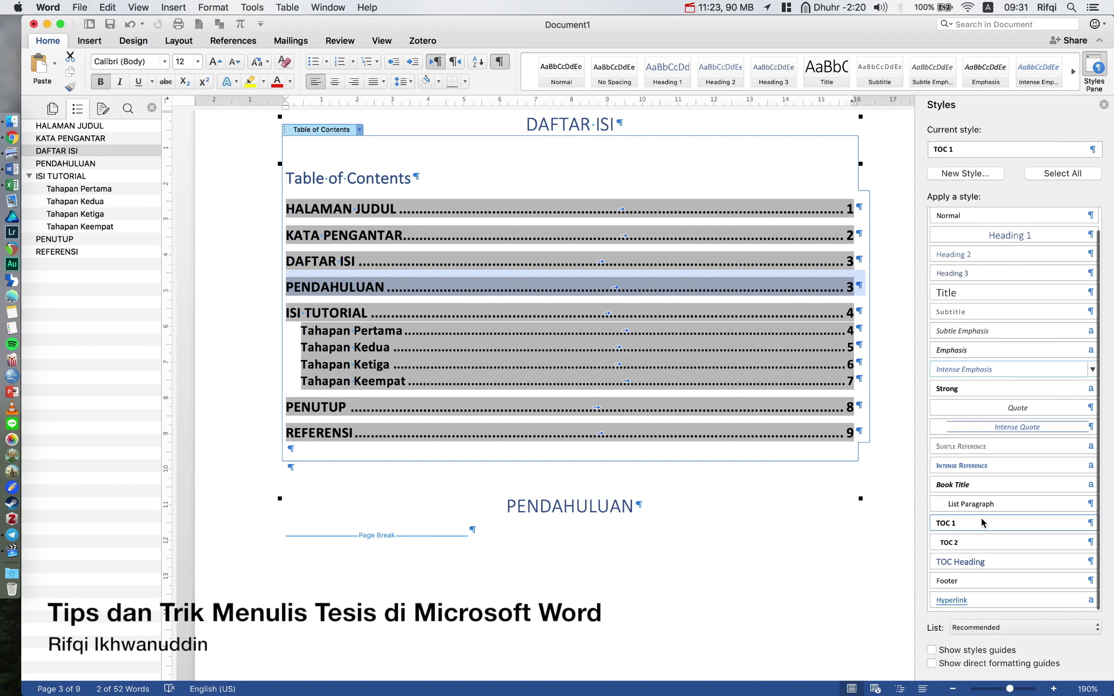
Modify the TOC 1 style to non-bold, 1.5 line spacing, and 0 pt space before.
click(1090, 523)
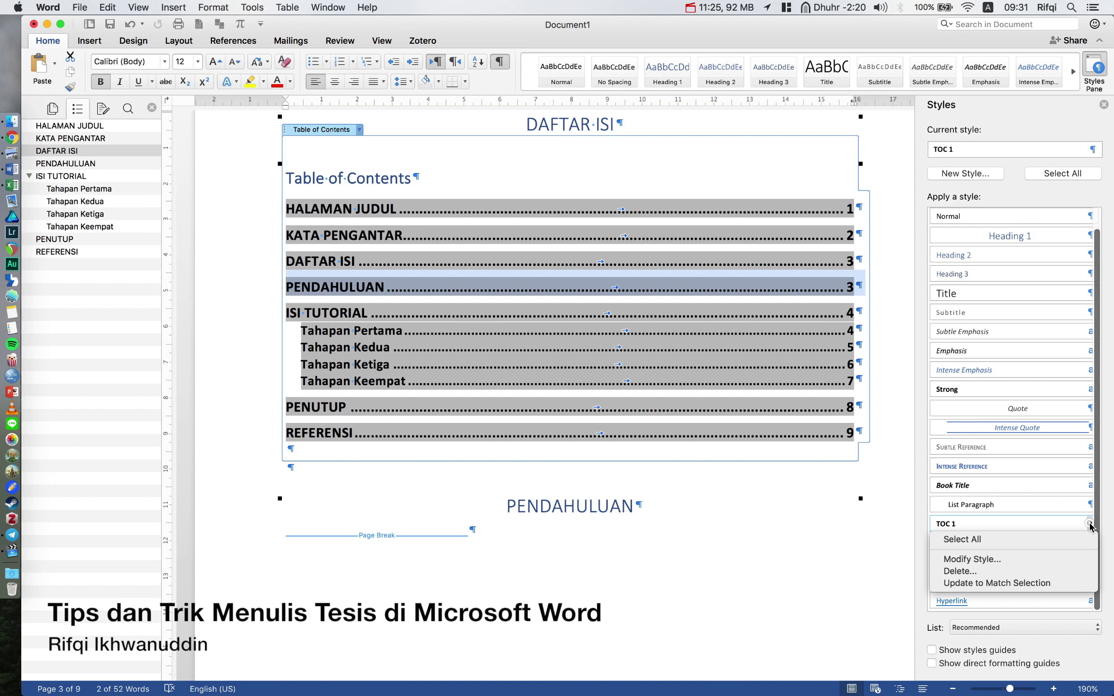
click(1041, 560)
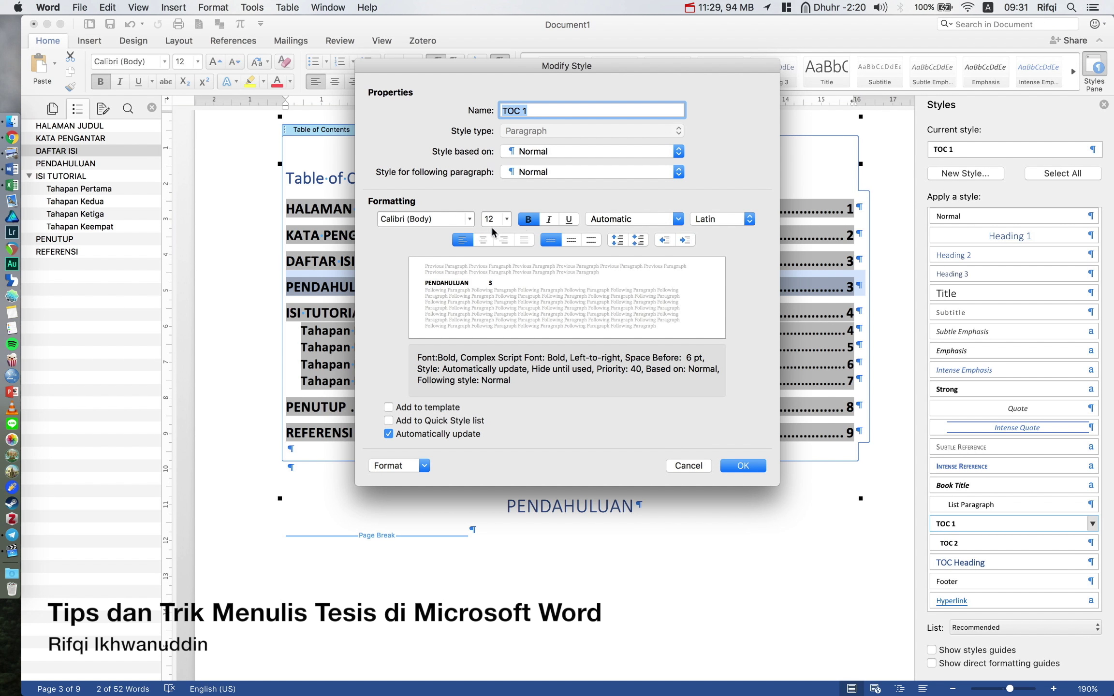
click(528, 219)
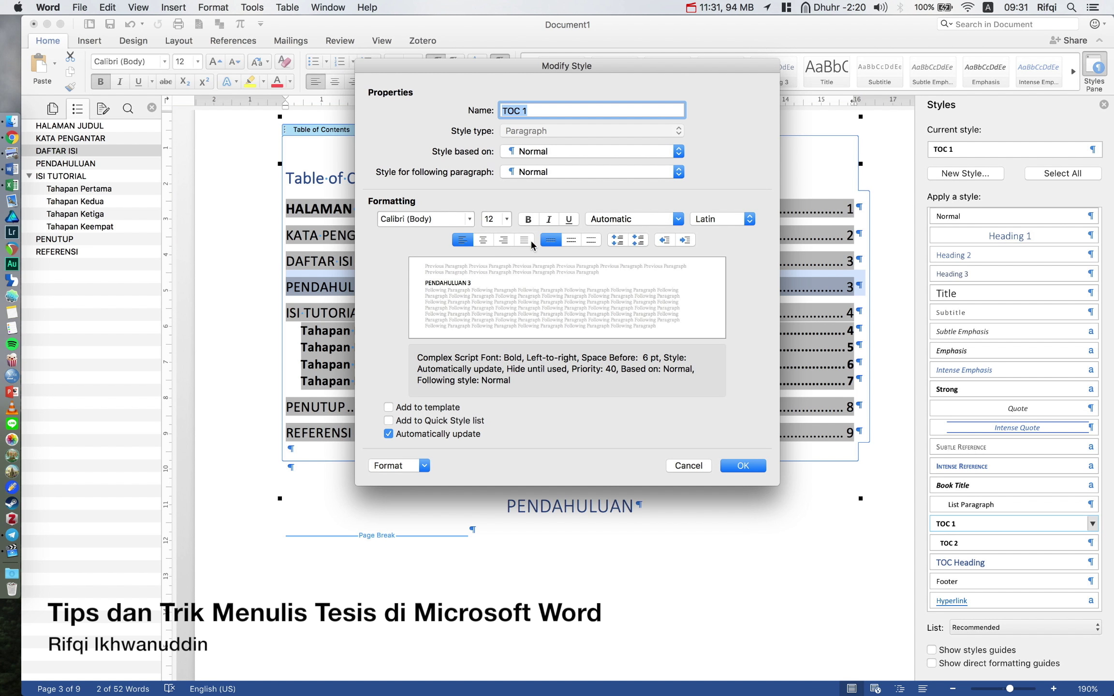
click(571, 242)
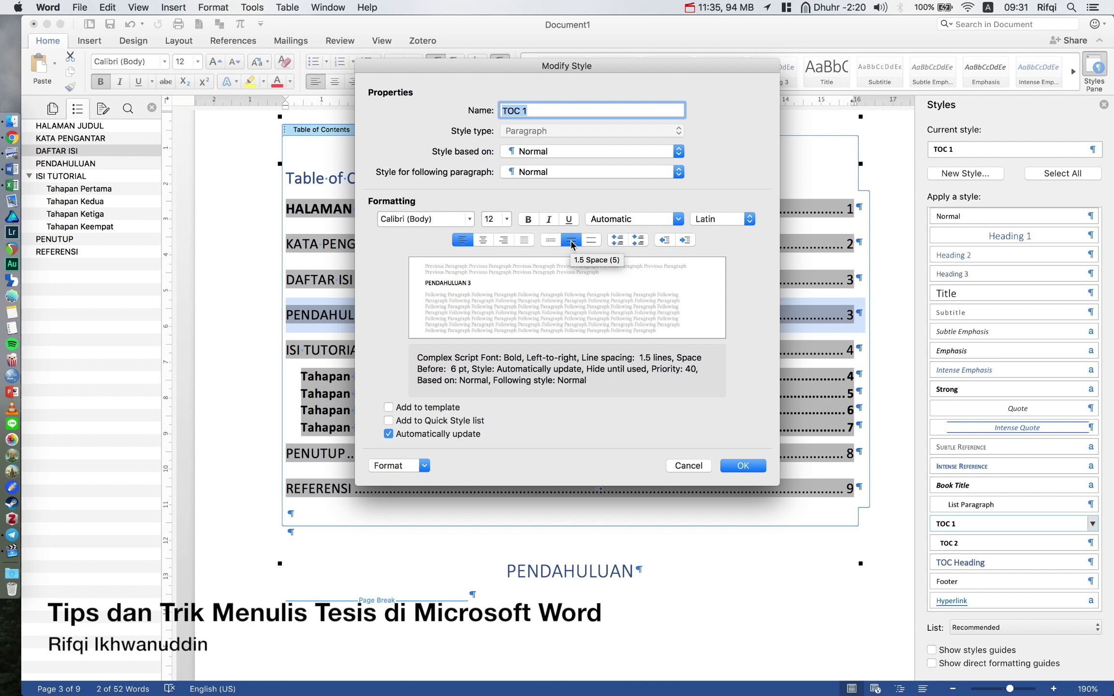
click(424, 465)
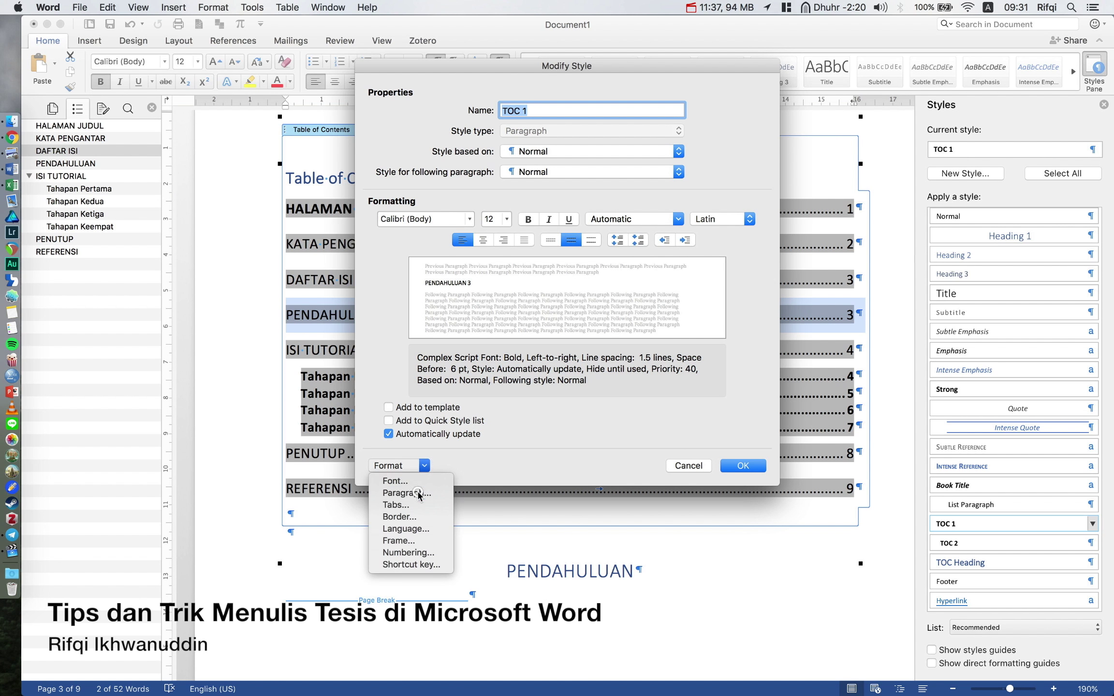
click(425, 491)
triple_click(497, 323)
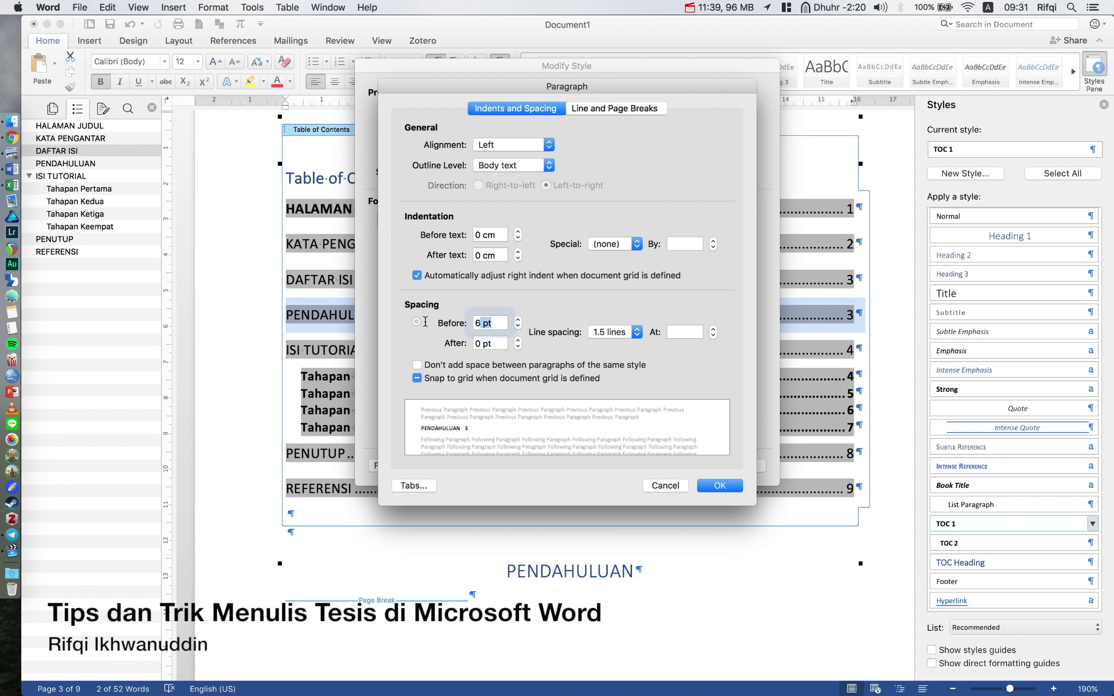
text(0)
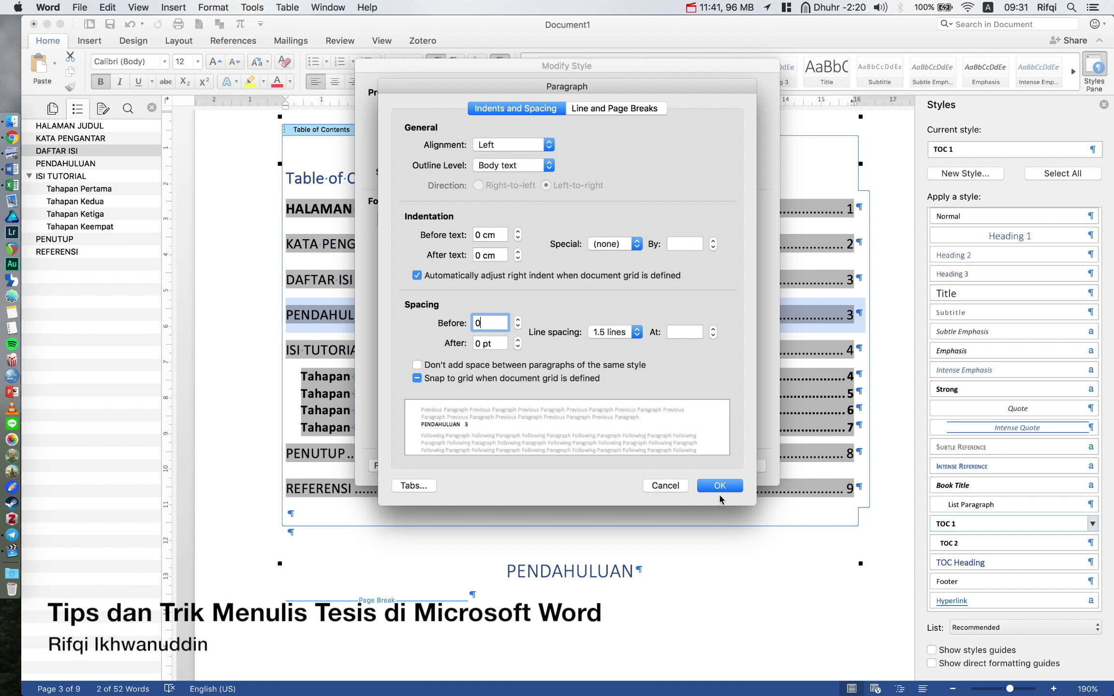
click(719, 489)
click(731, 465)
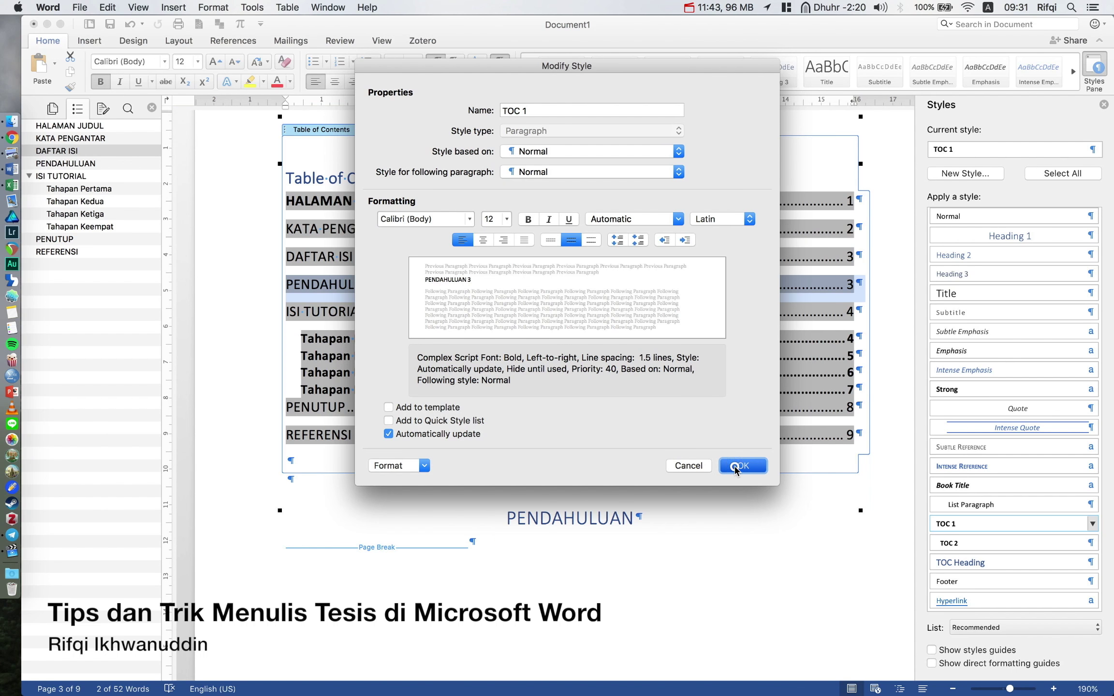
click(1093, 544)
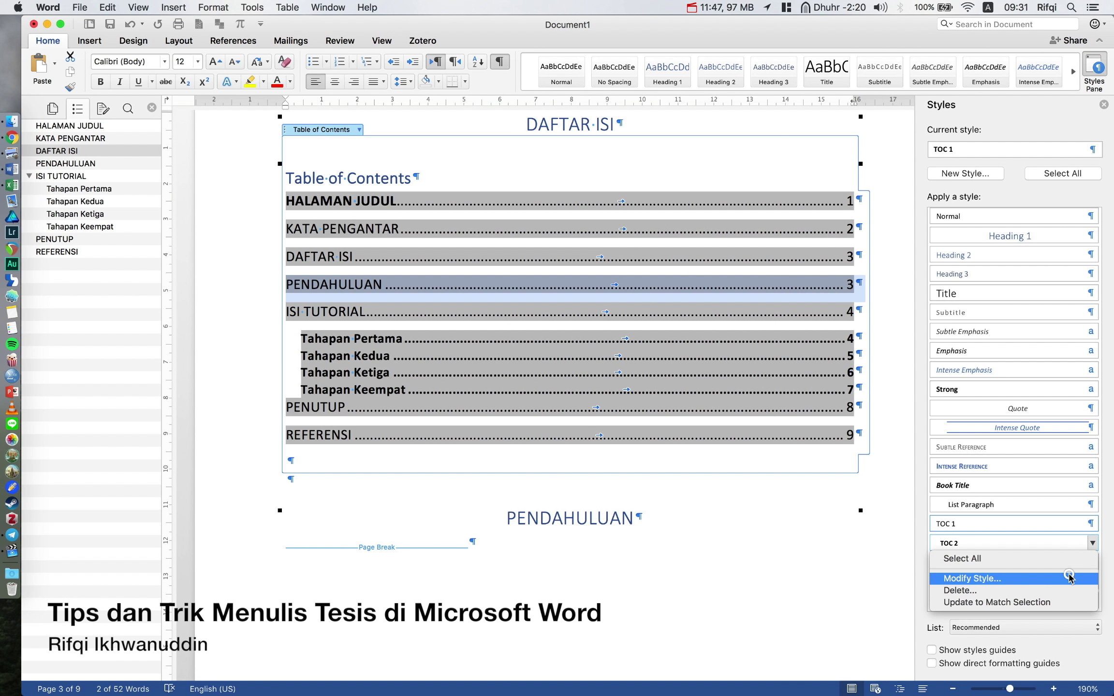
Modify the TOC 2 style to 12 pt, non-bold, with 1.5 line spacing.
click(1068, 578)
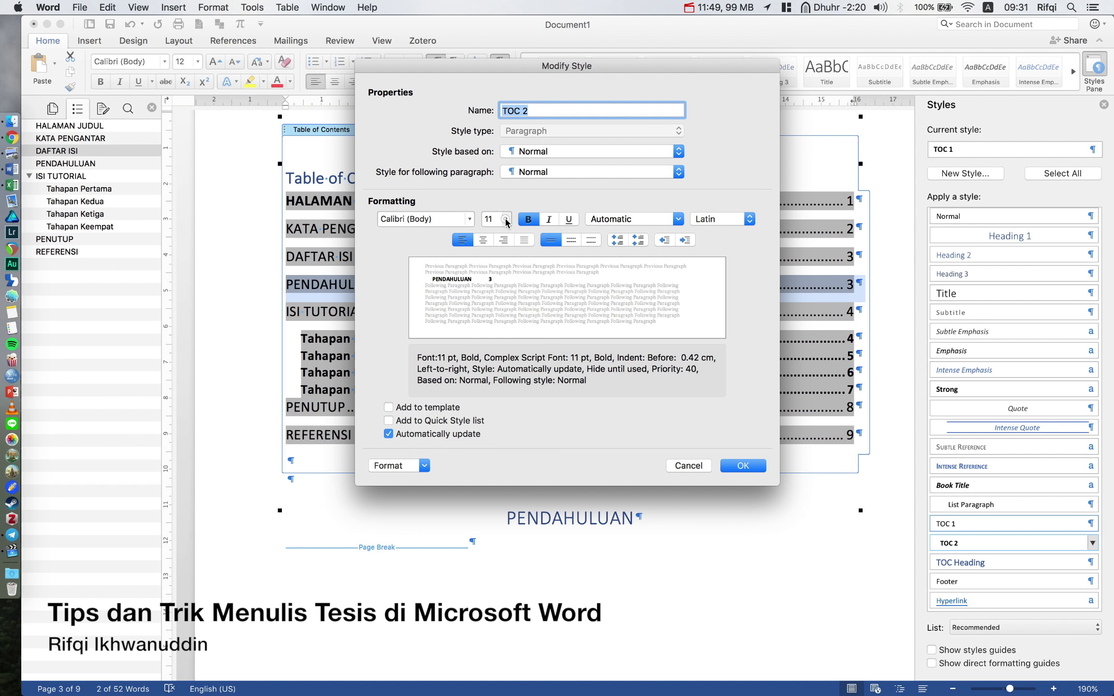
click(506, 222)
click(569, 242)
click(568, 241)
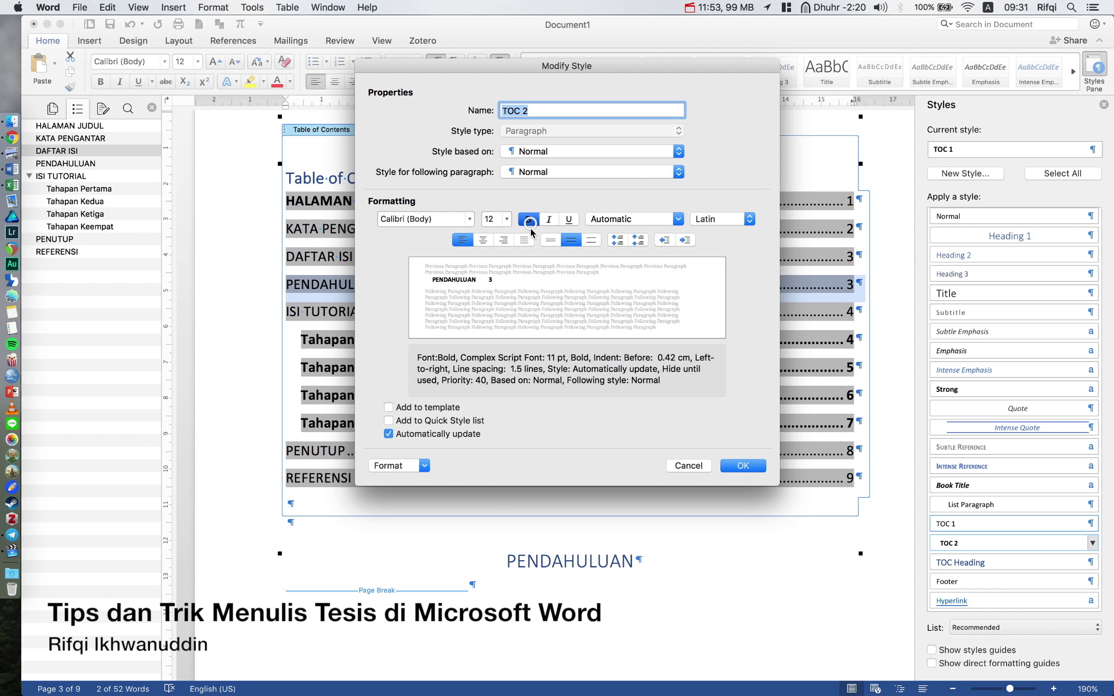
click(528, 219)
click(424, 467)
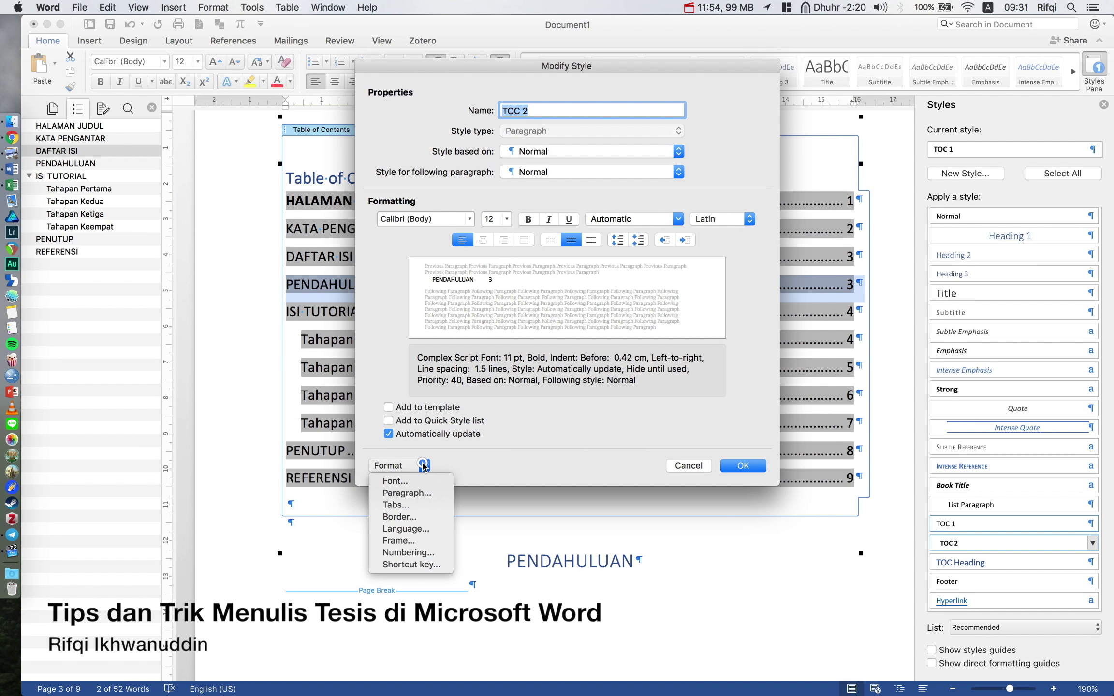
click(417, 493)
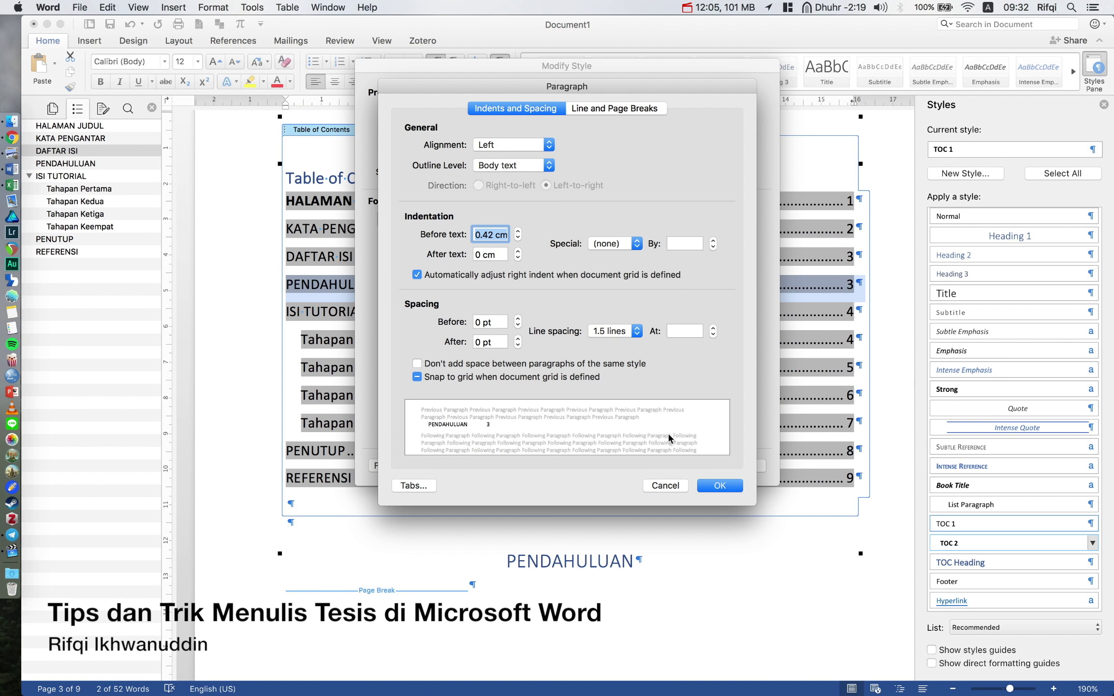
click(709, 486)
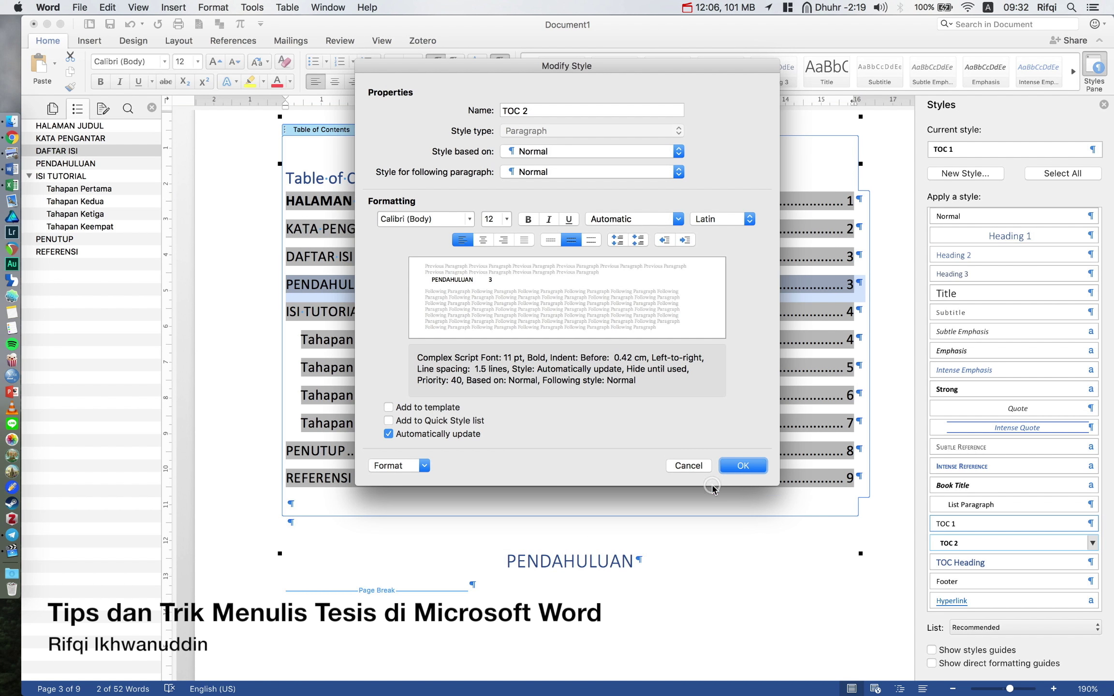
click(731, 466)
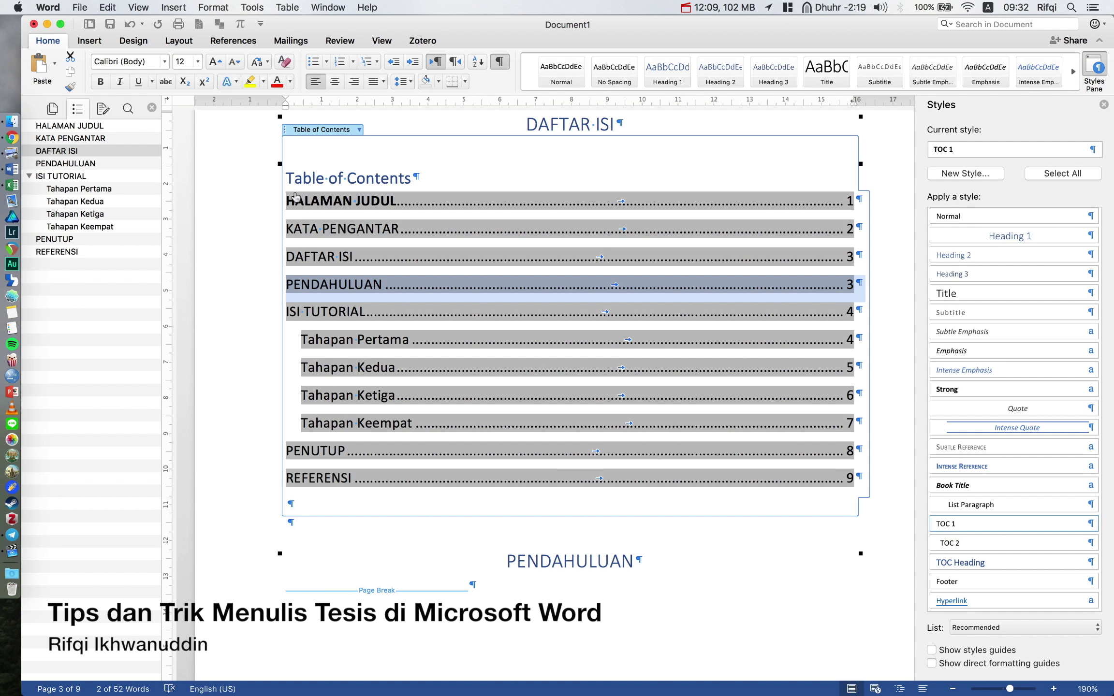
Toggle Bold on the first-level contents entries until they are unbolded.
click(255, 199)
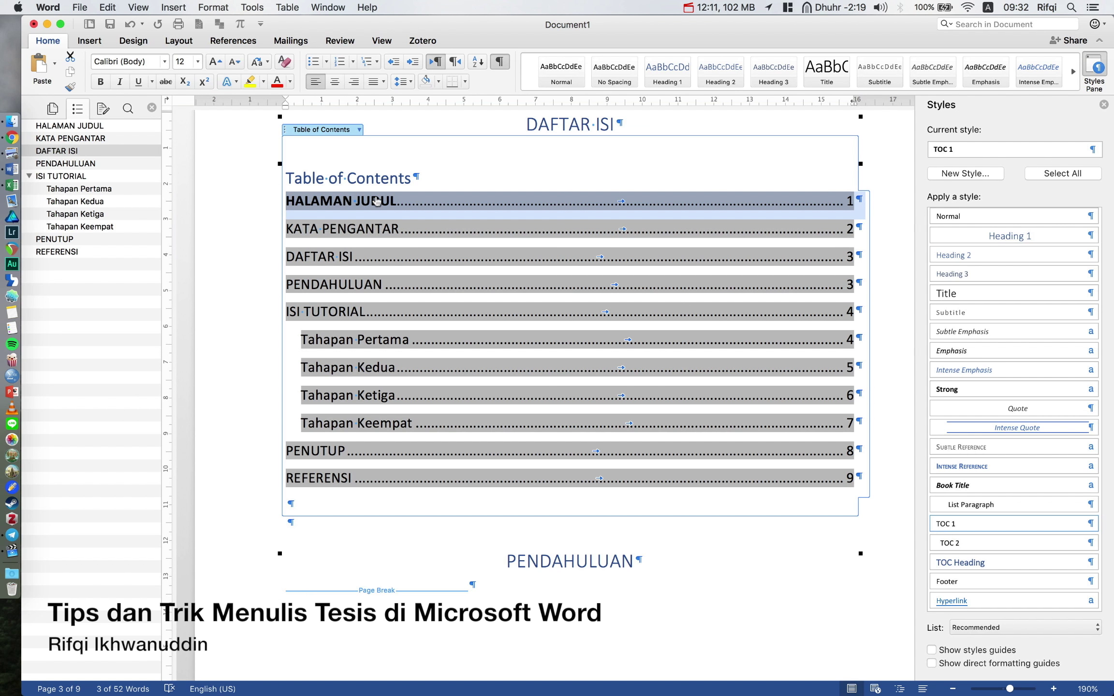
click(101, 81)
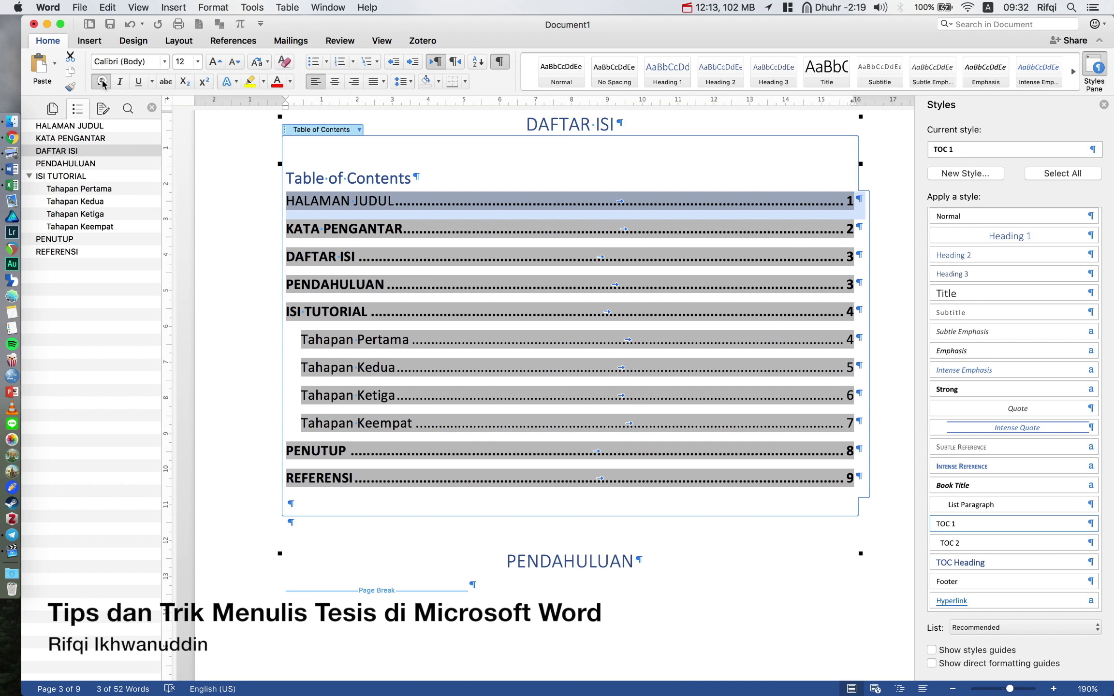
click(102, 81)
click(101, 81)
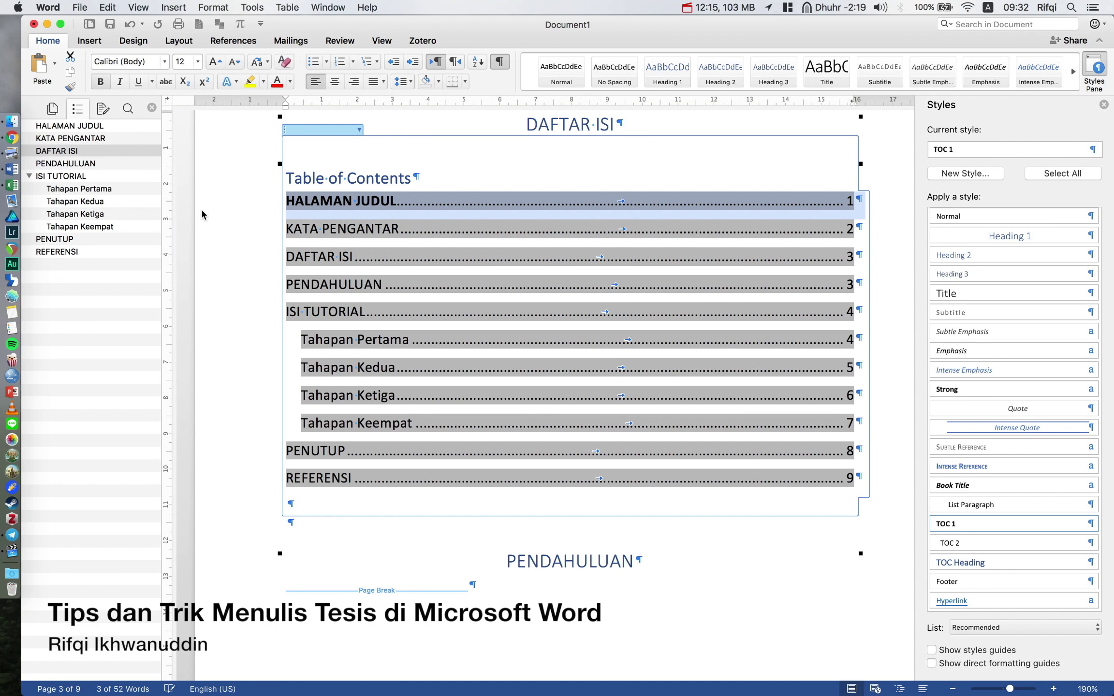
Select the HALAMAN JUDUL contents entry text and remove its bold.
click(269, 191)
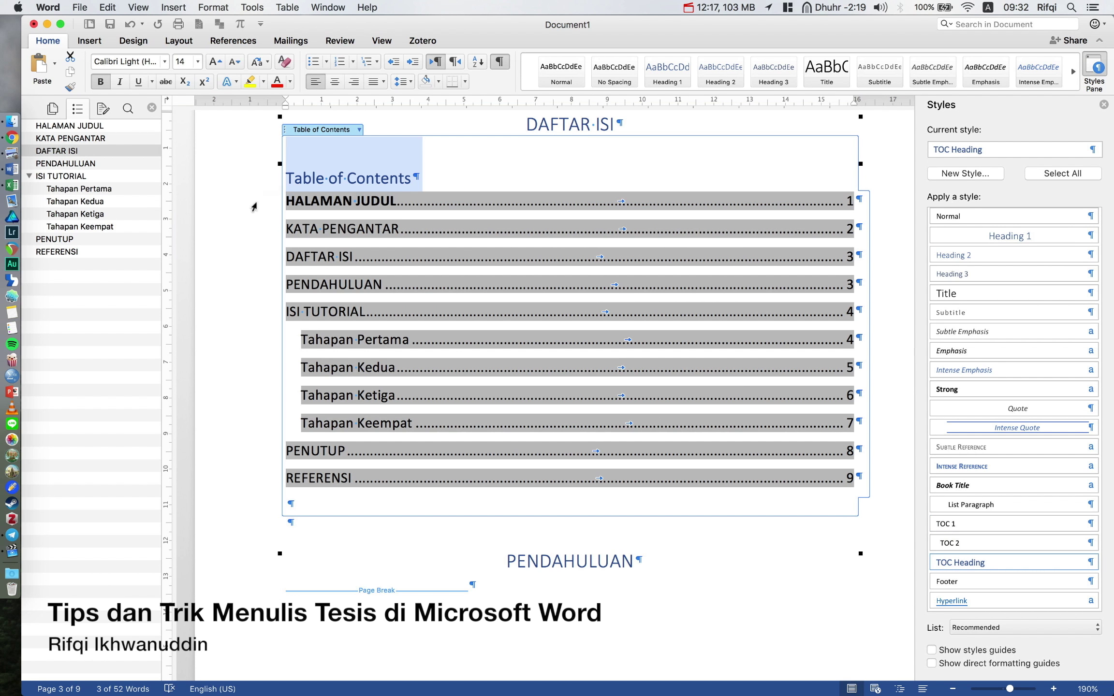
click(254, 203)
key(Left)
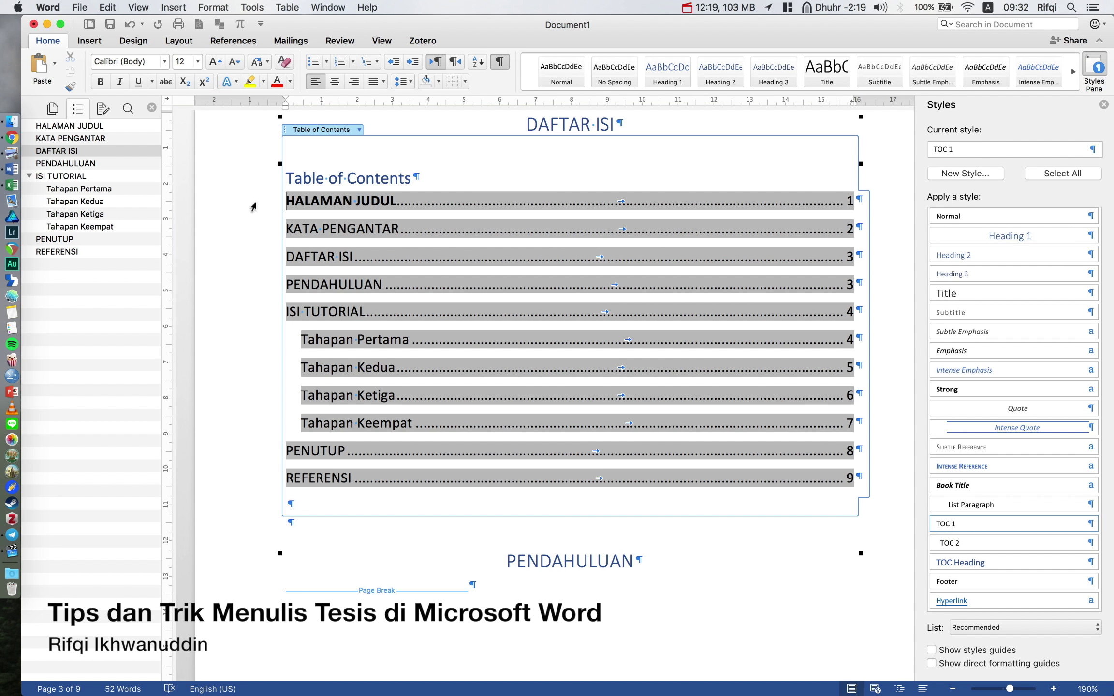
drag(287, 204, 296, 208)
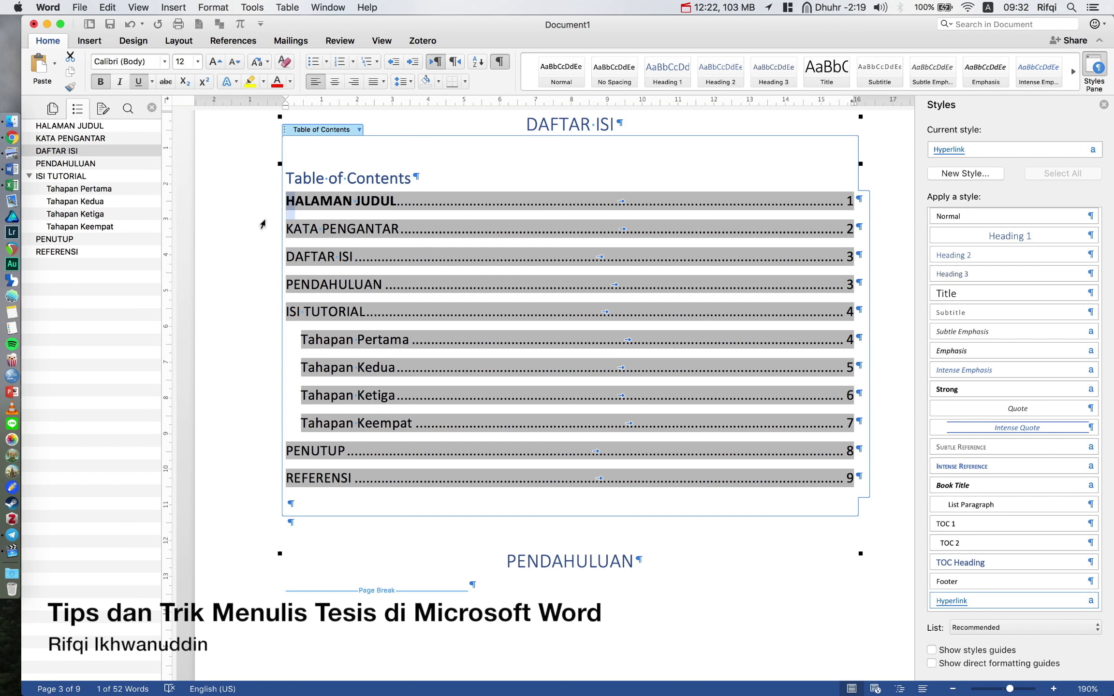
key(shift+Right)
key(shift+Right)
key(shift+Right)
key(shift+Right)
key(shift+Right)
key(shift+Right)
key(shift+Right)
key(shift+Right)
key(shift+Right)
key(shift+Right)
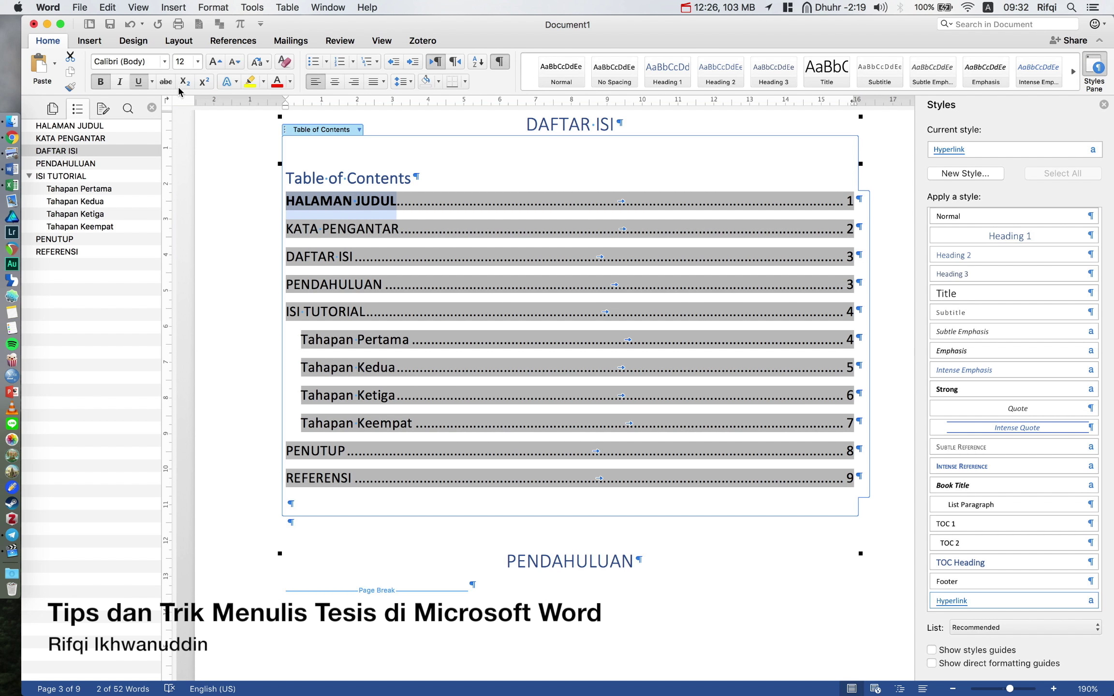
click(100, 82)
click(384, 547)
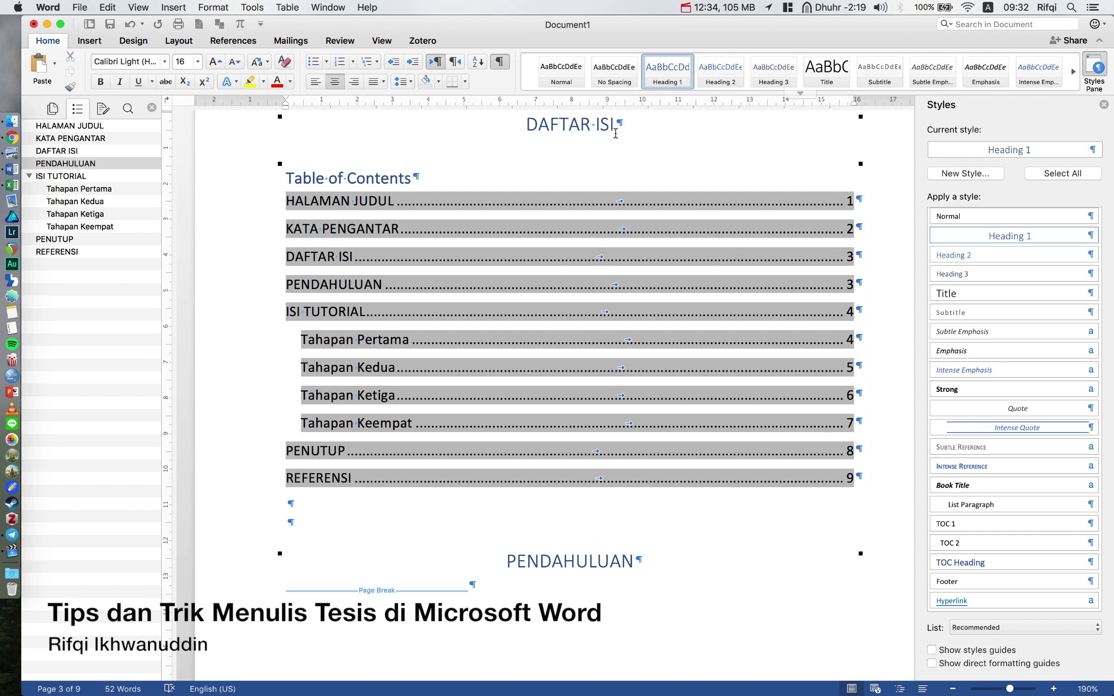
scroll(545, 161, up, 1)
Modify Heading 1 to Cambria, bold, 14 pt with 1.5 line spacing.
click(559, 155)
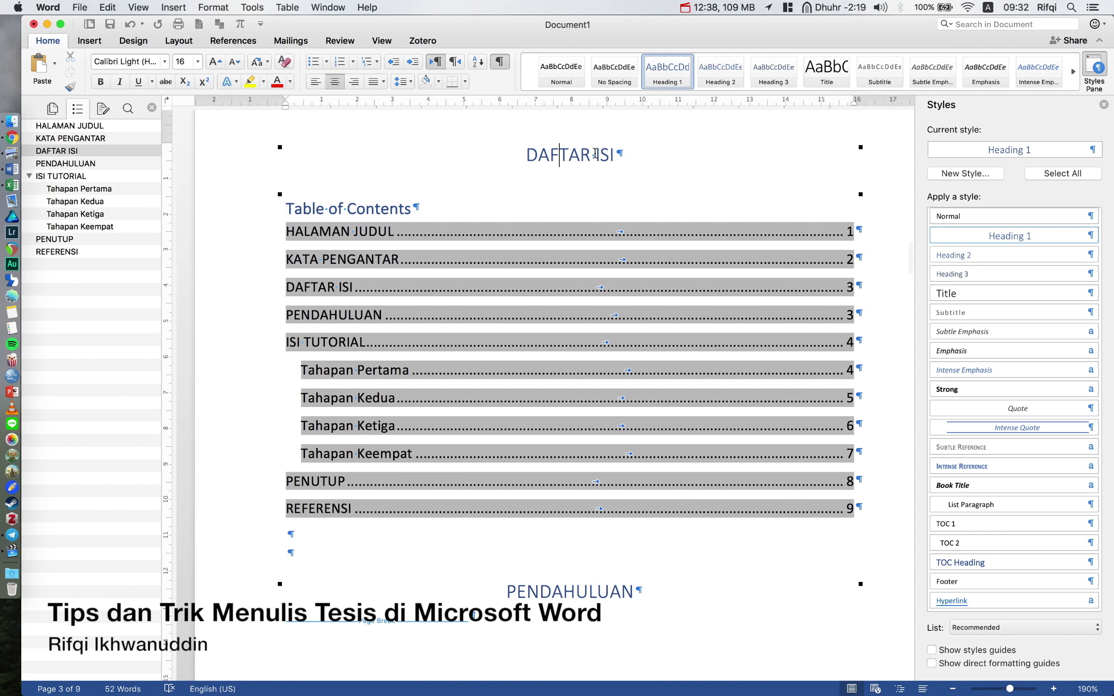
right_click(678, 66)
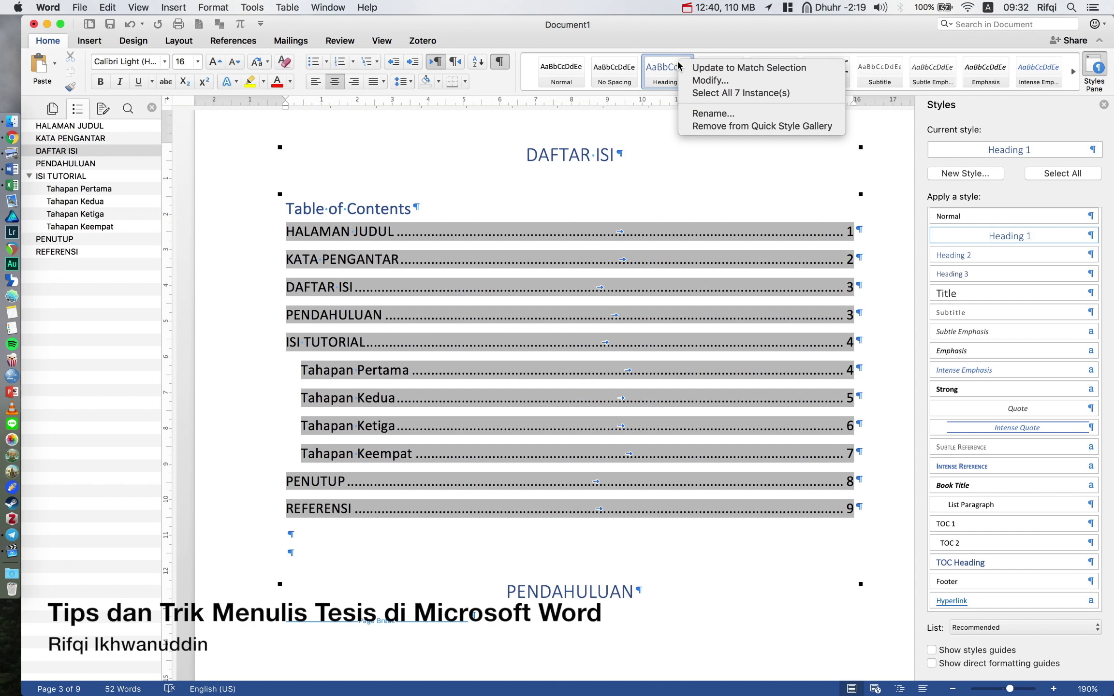
click(693, 80)
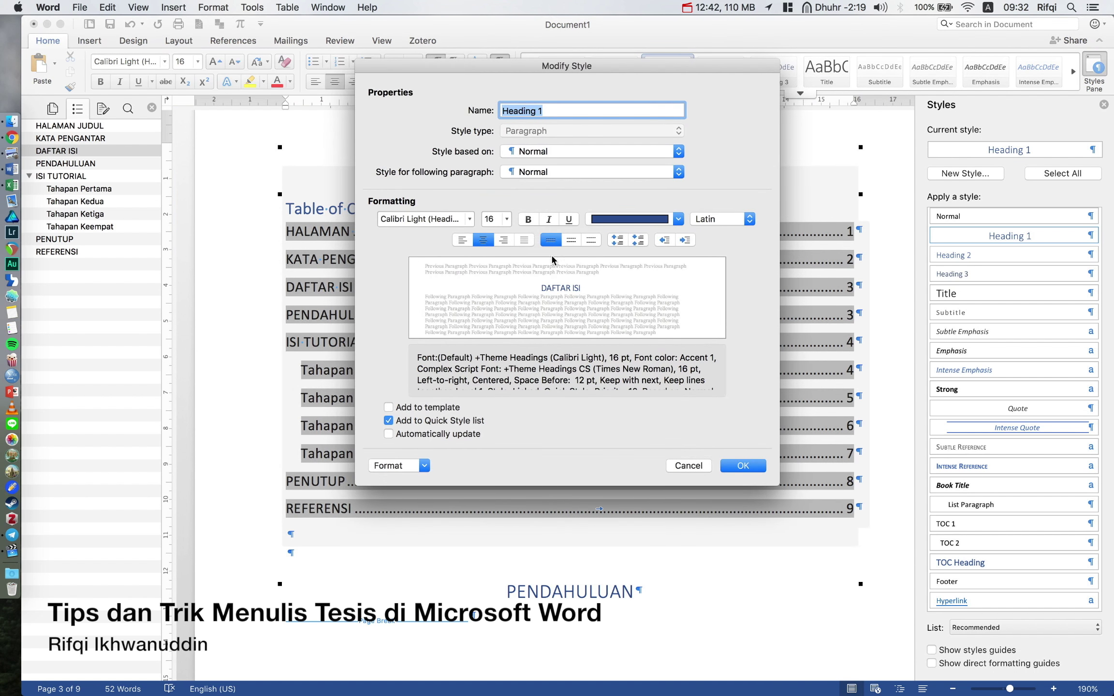
click(469, 220)
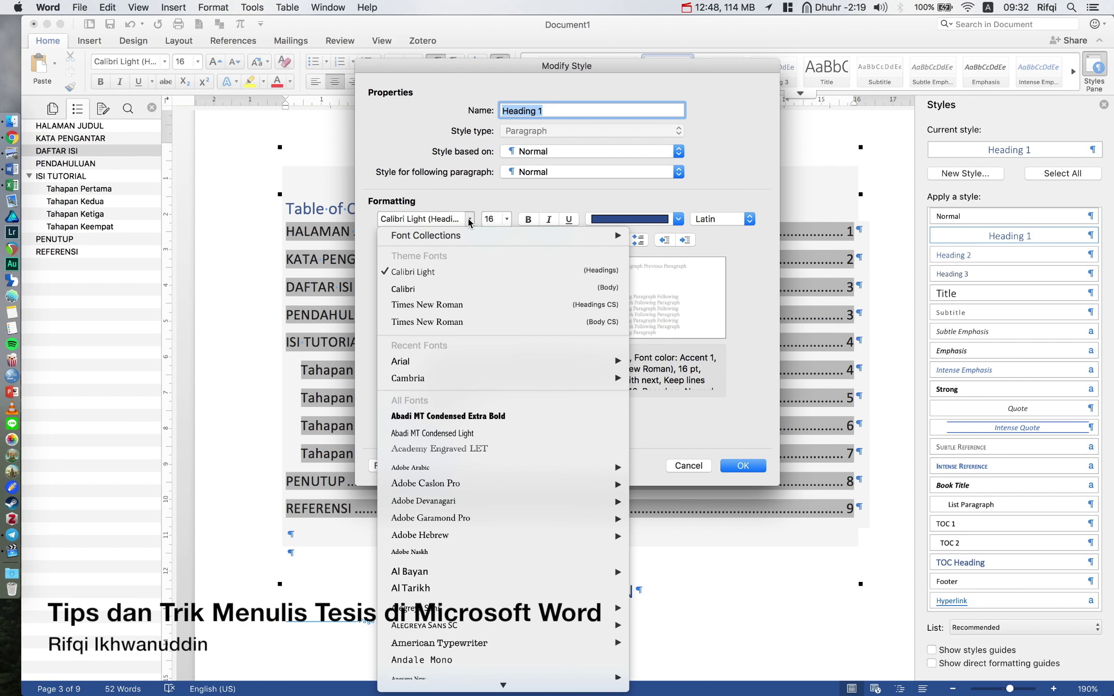
click(454, 381)
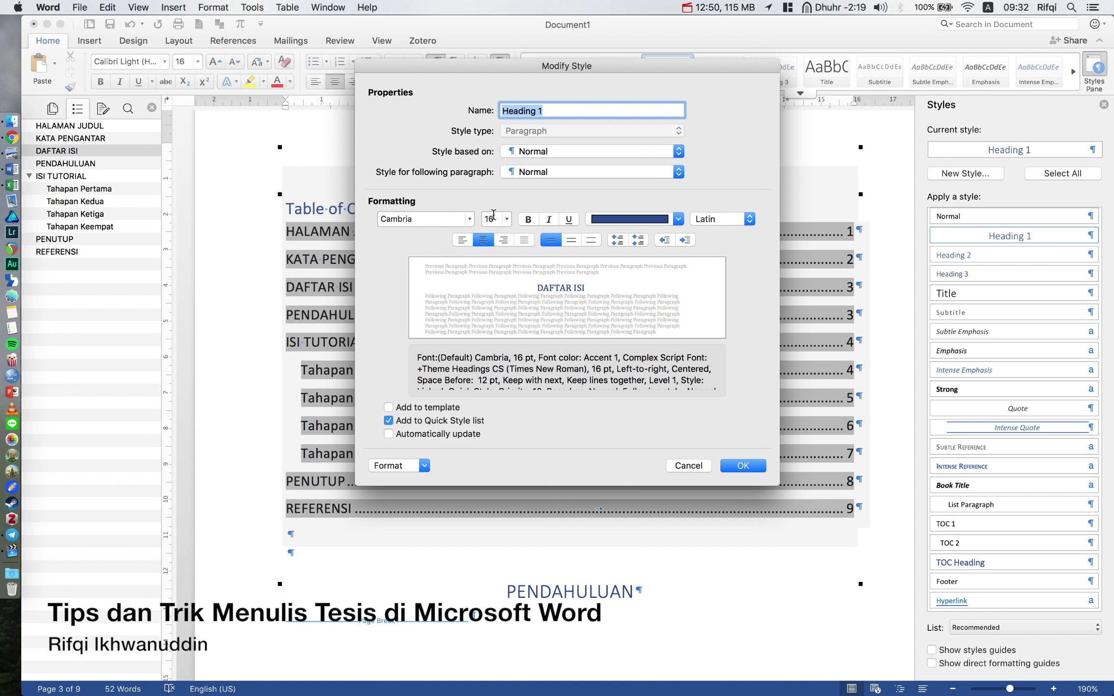
click(528, 219)
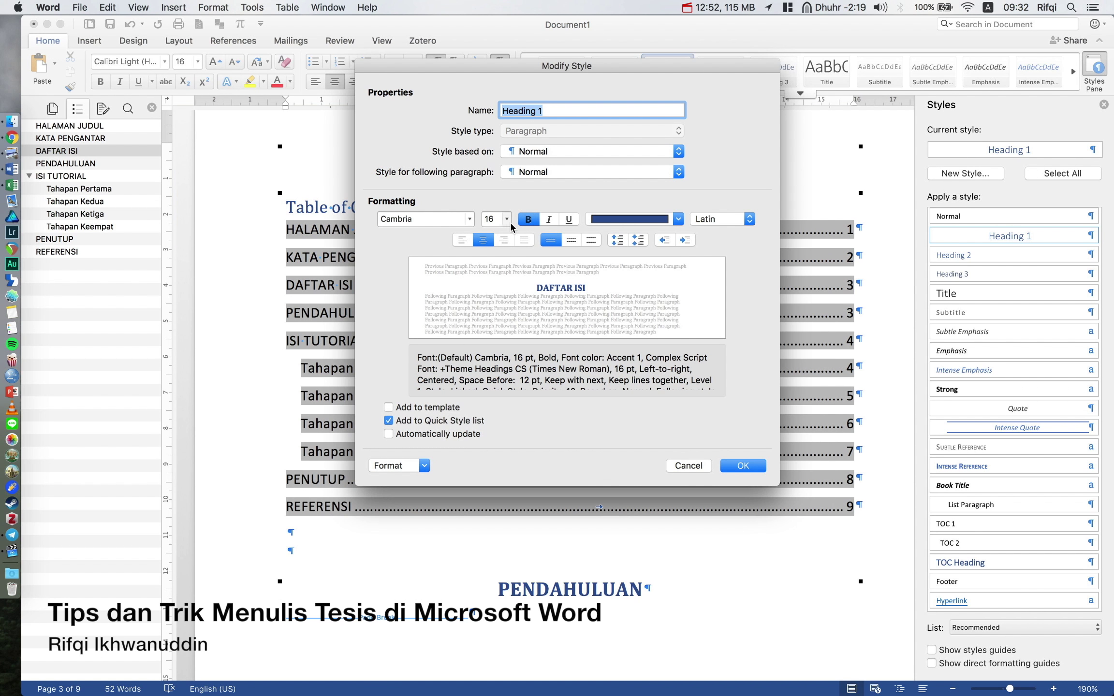
click(508, 220)
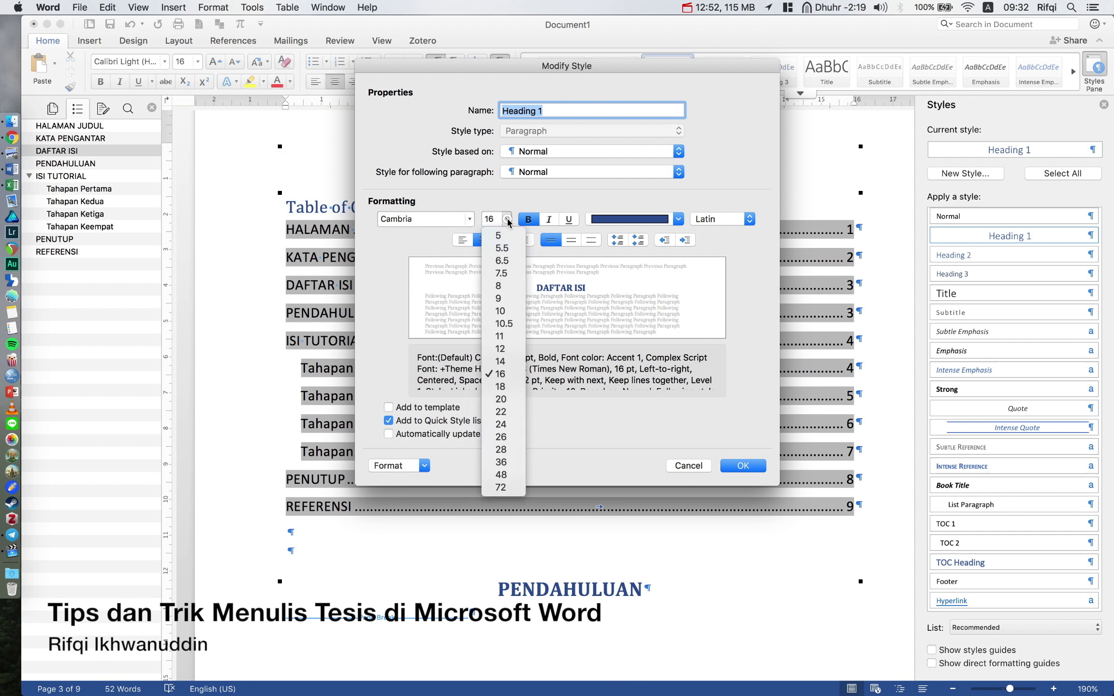
click(502, 362)
click(571, 240)
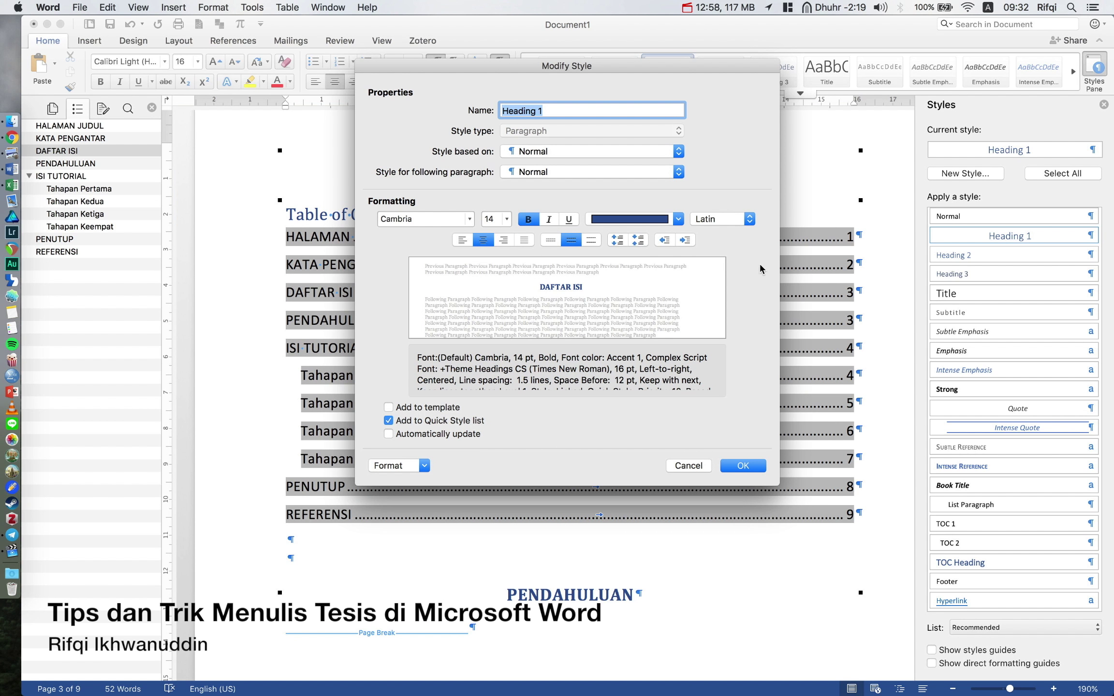
Set the Heading 1 font colour to black and save the style.
click(735, 219)
click(734, 221)
click(677, 220)
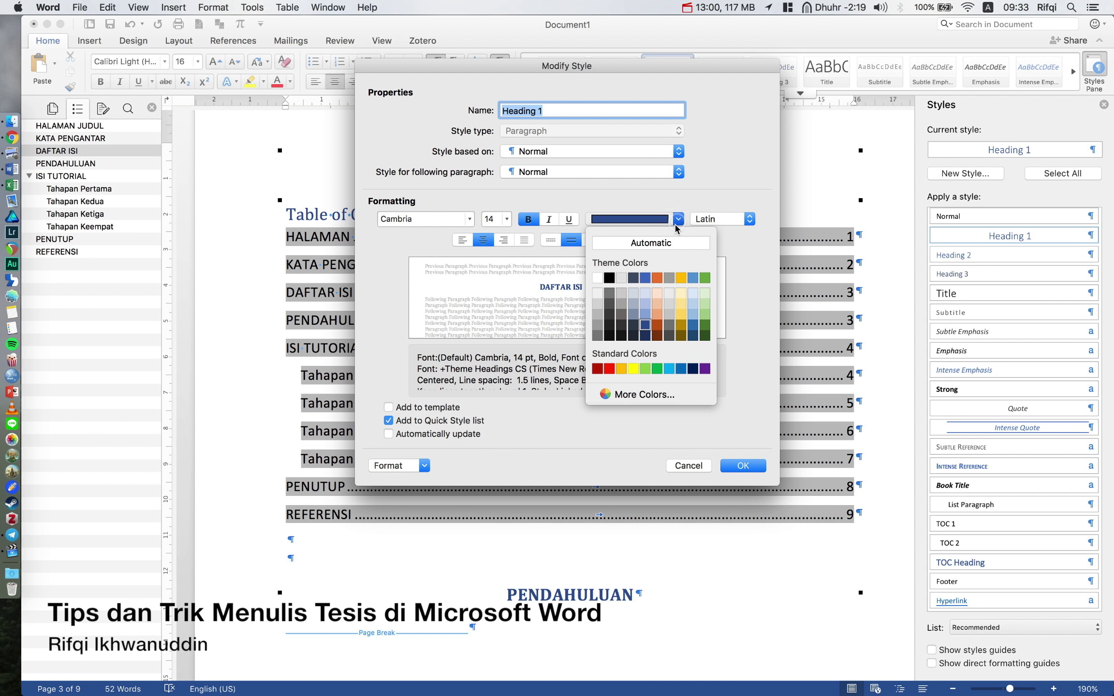
click(609, 277)
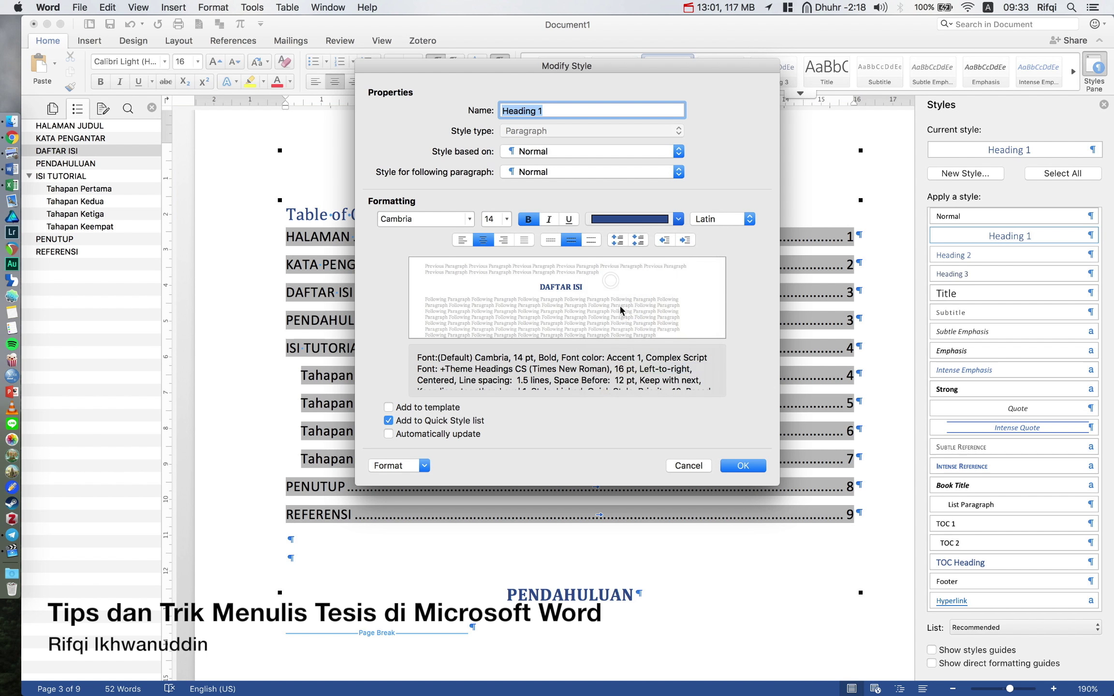
click(743, 467)
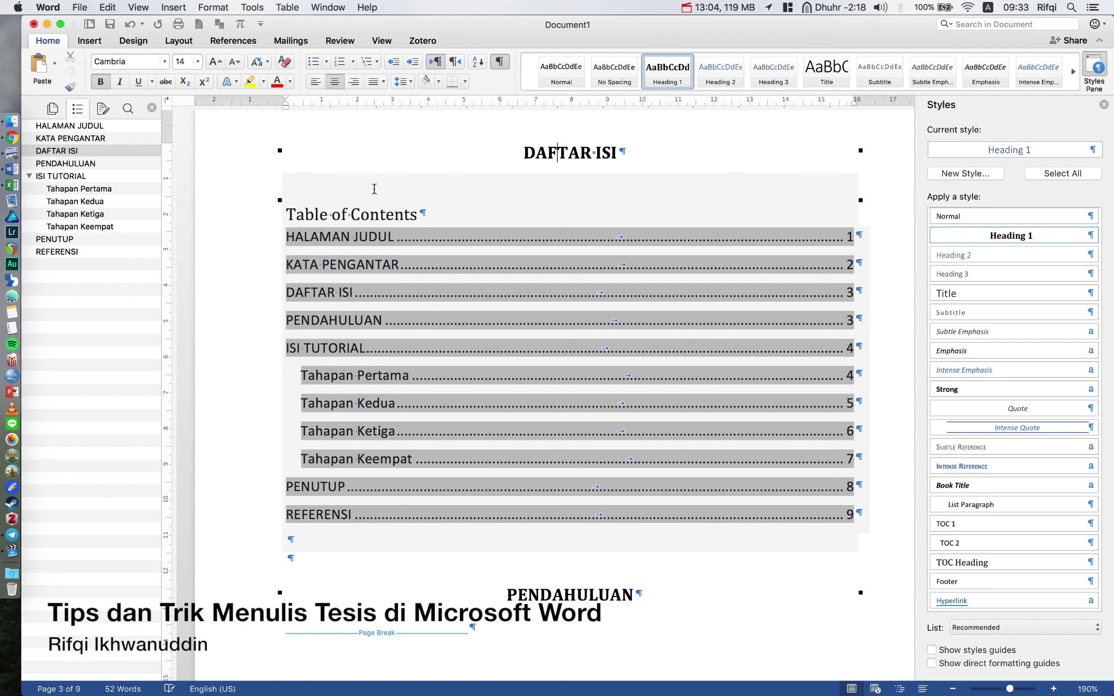
Insert a page break between the table of contents and PENDAHULUAN.
scroll(579, 137, up, 2)
scroll(365, 241, down, 2)
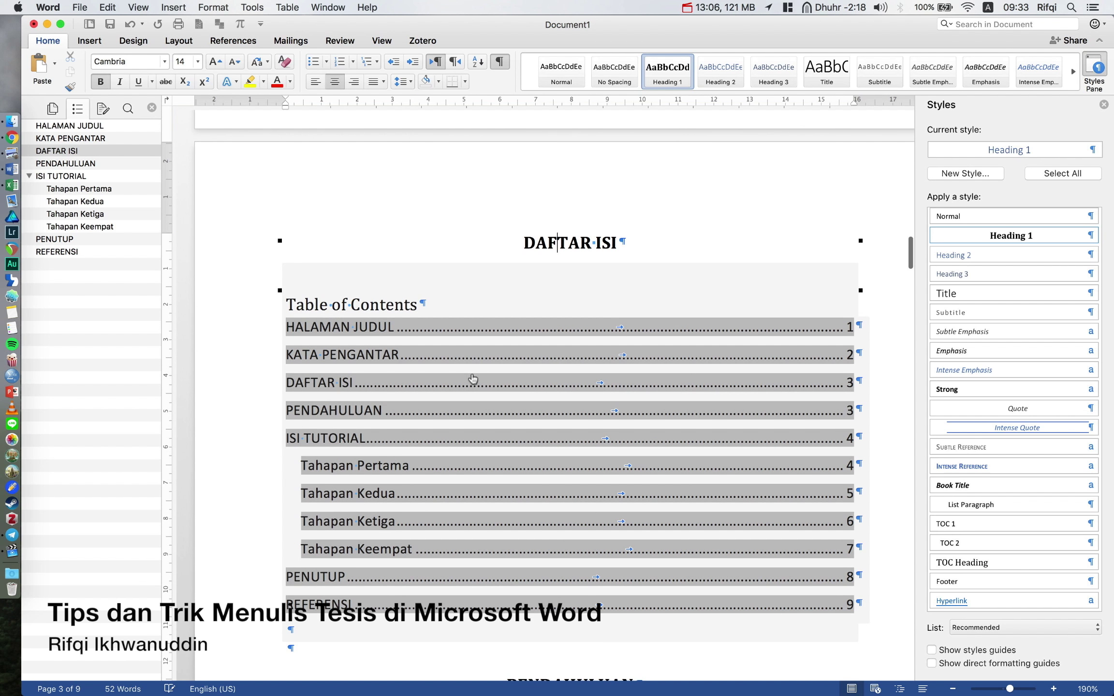
scroll(472, 379, down, 3)
click(537, 500)
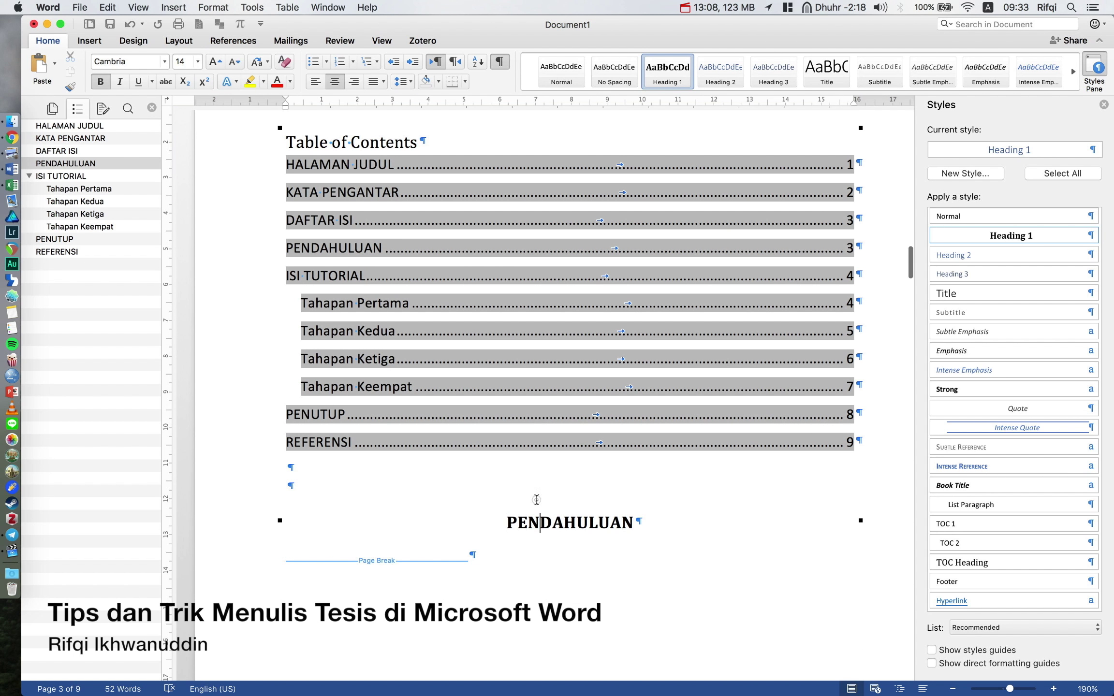
click(542, 486)
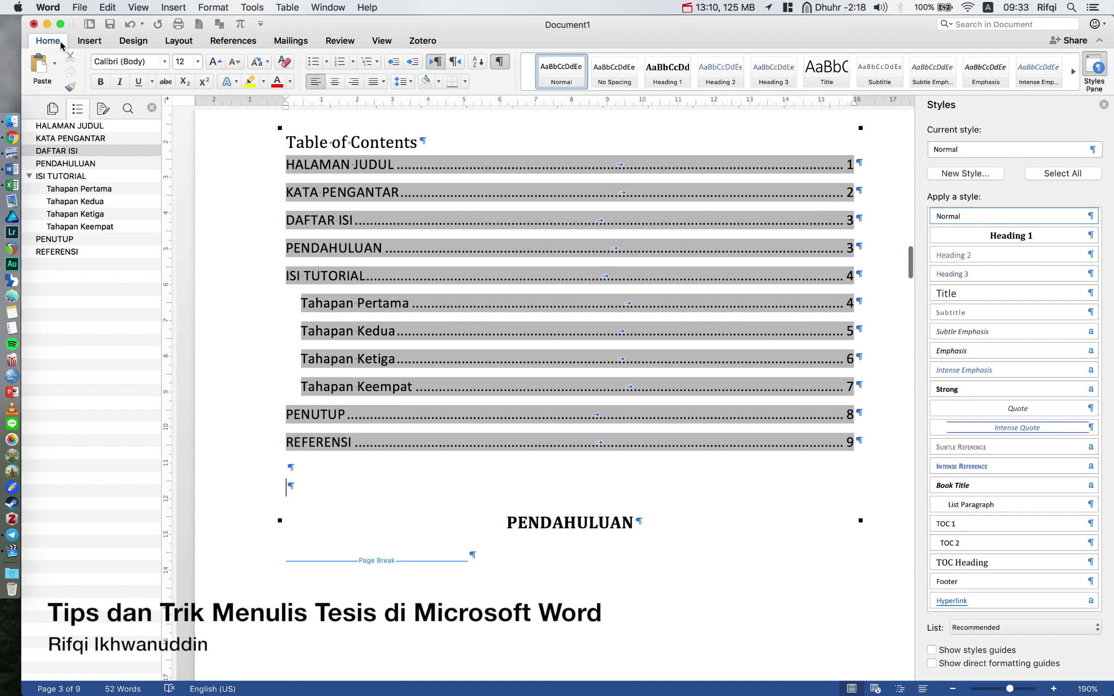
click(82, 40)
click(101, 70)
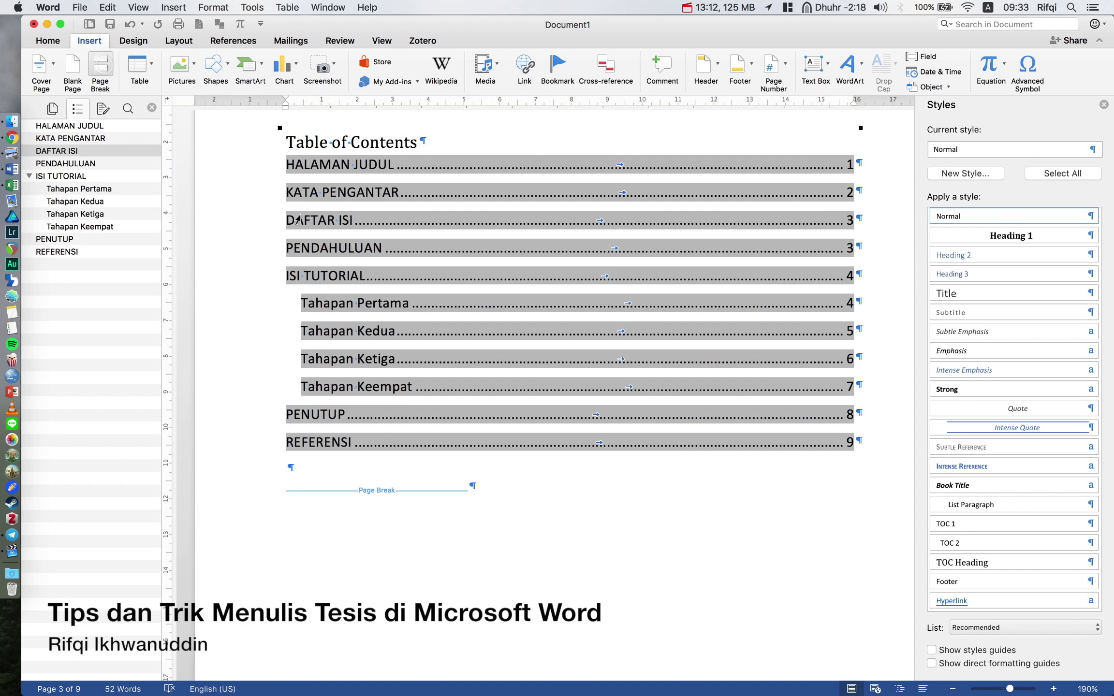
Step through each heading in the Navigation Pane, from HALAMAN JUDUL to REFERENSI.
click(92, 125)
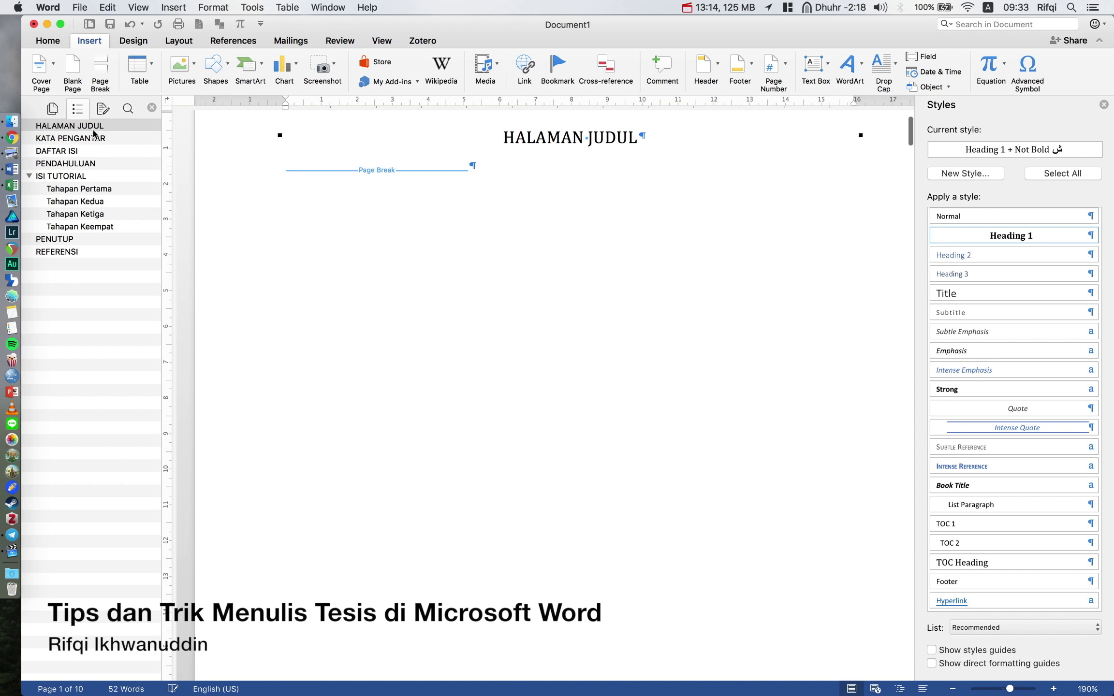
click(95, 138)
click(114, 127)
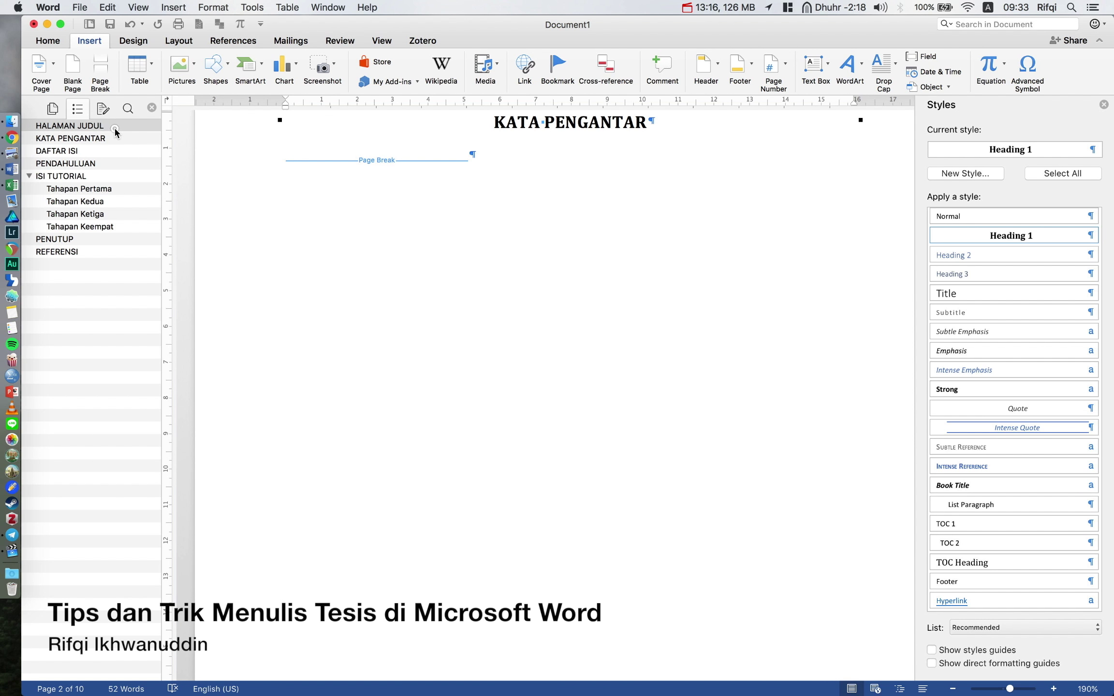
click(235, 134)
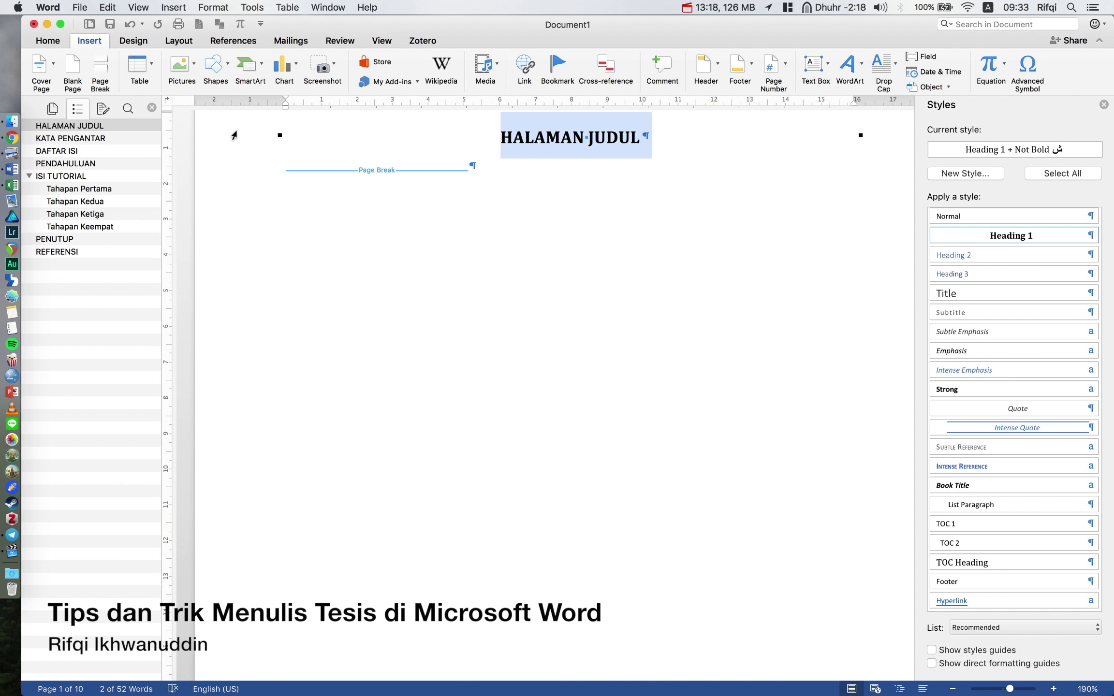
click(120, 151)
click(119, 163)
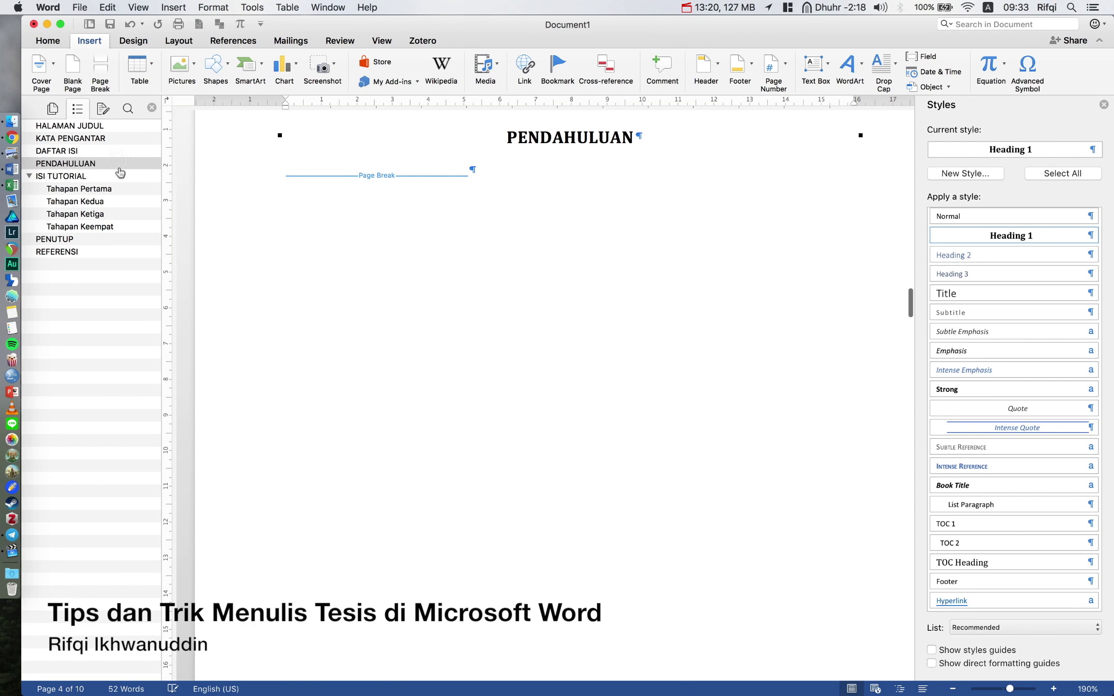
click(117, 176)
click(123, 189)
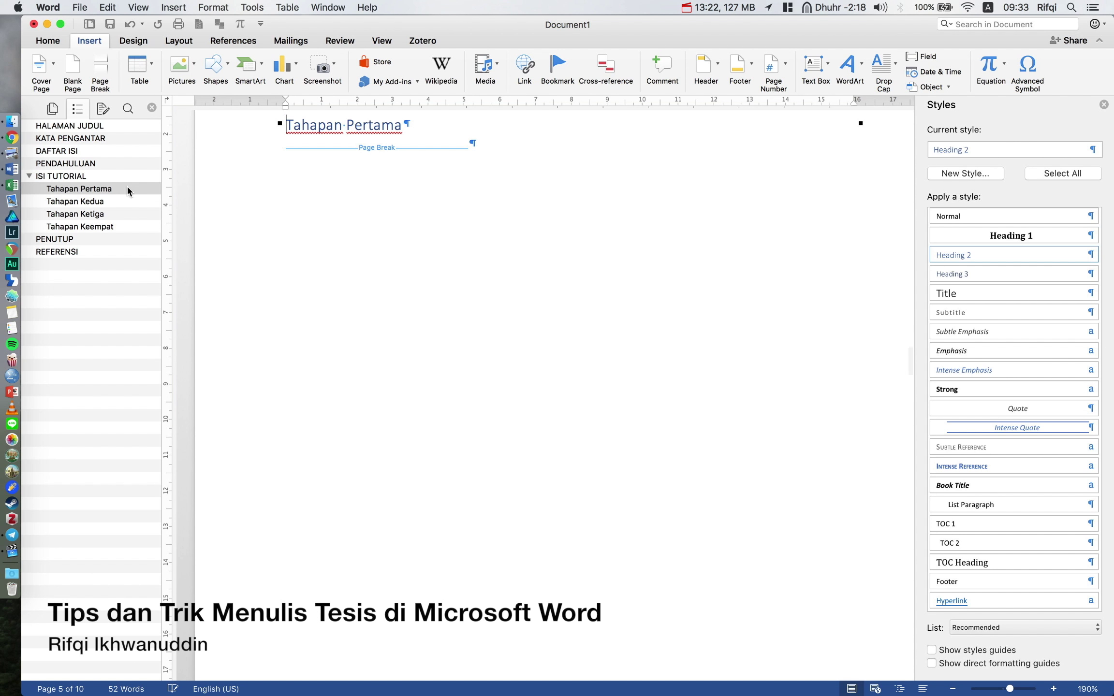
click(127, 200)
click(127, 214)
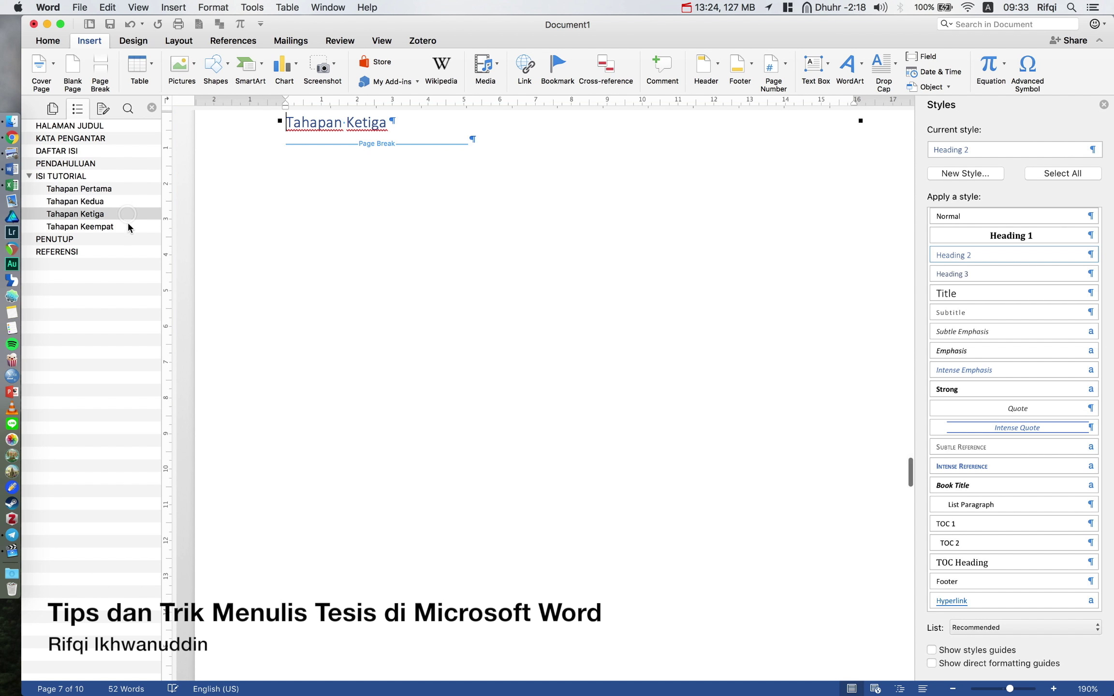
click(128, 227)
click(116, 239)
click(118, 251)
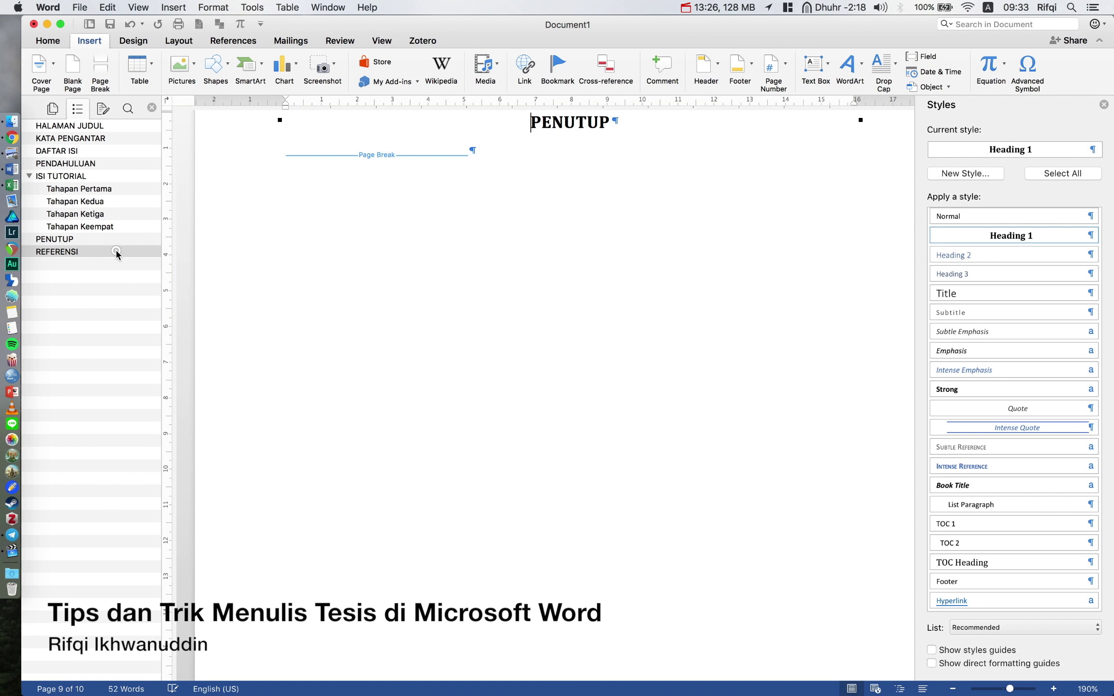
Close the Styles pane and scroll back to the first page.
scroll(290, 257, up, 2)
scroll(330, 265, up, 6)
scroll(330, 265, up, 2)
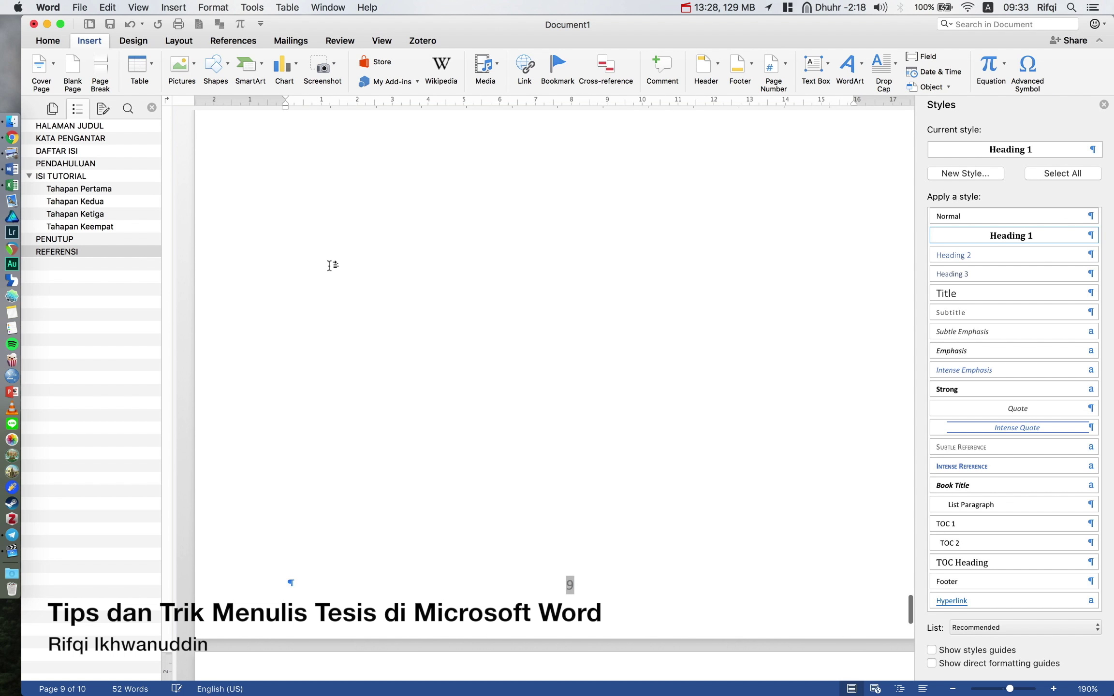
click(1104, 105)
scroll(879, 274, up, 15)
scroll(880, 274, up, 15)
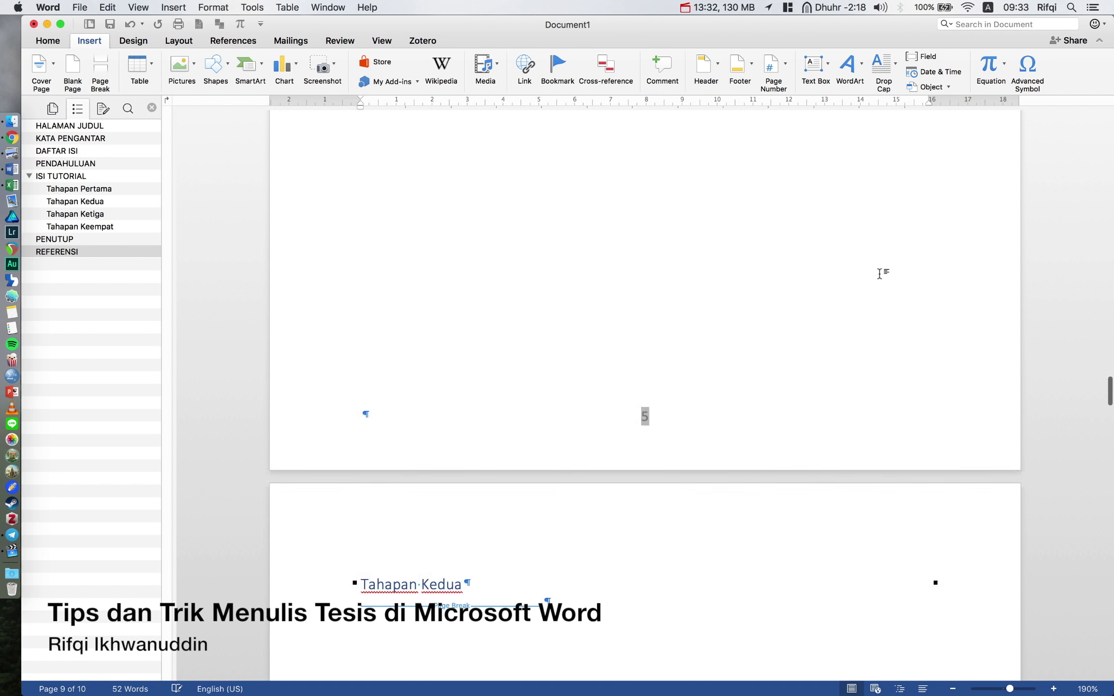
scroll(879, 274, up, 15)
scroll(880, 274, up, 5)
Under Tahapan Pertama, add blank lines and type 'Gambar 1. Penjelasan.' followed by a new paragraph.
click(61, 176)
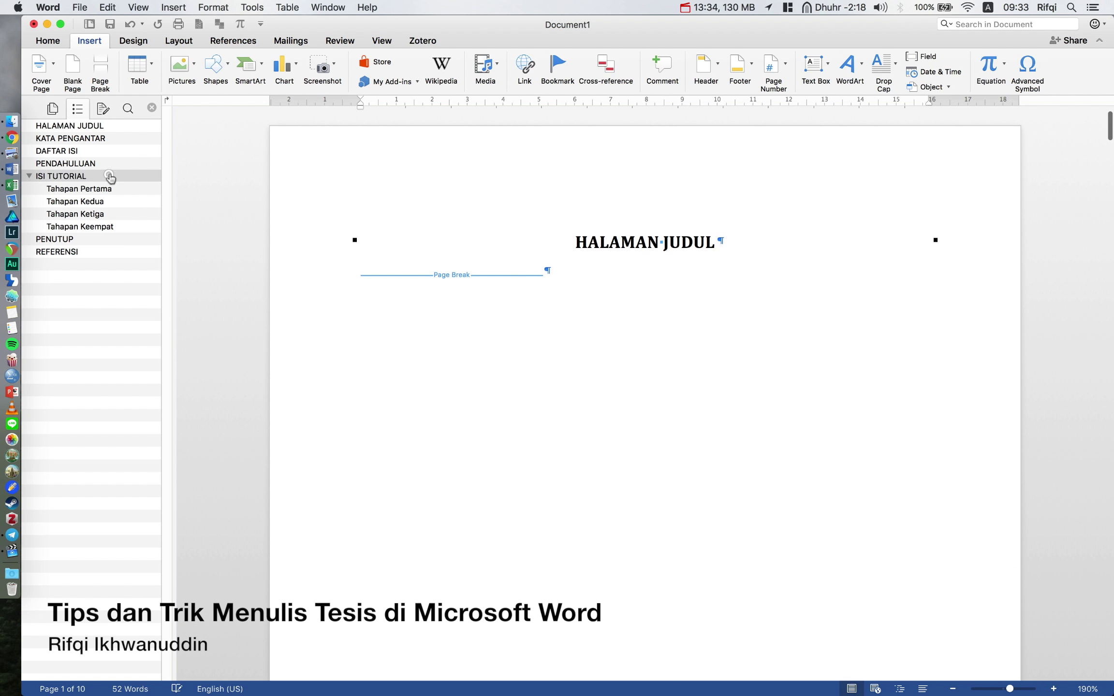
click(519, 184)
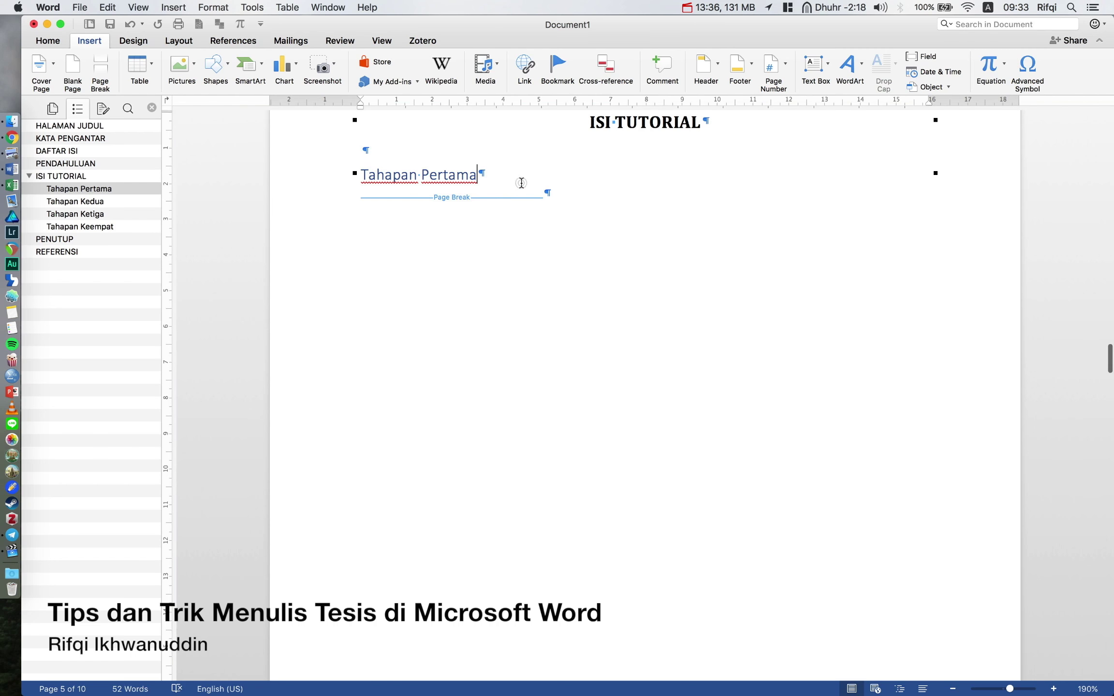
key(Return)
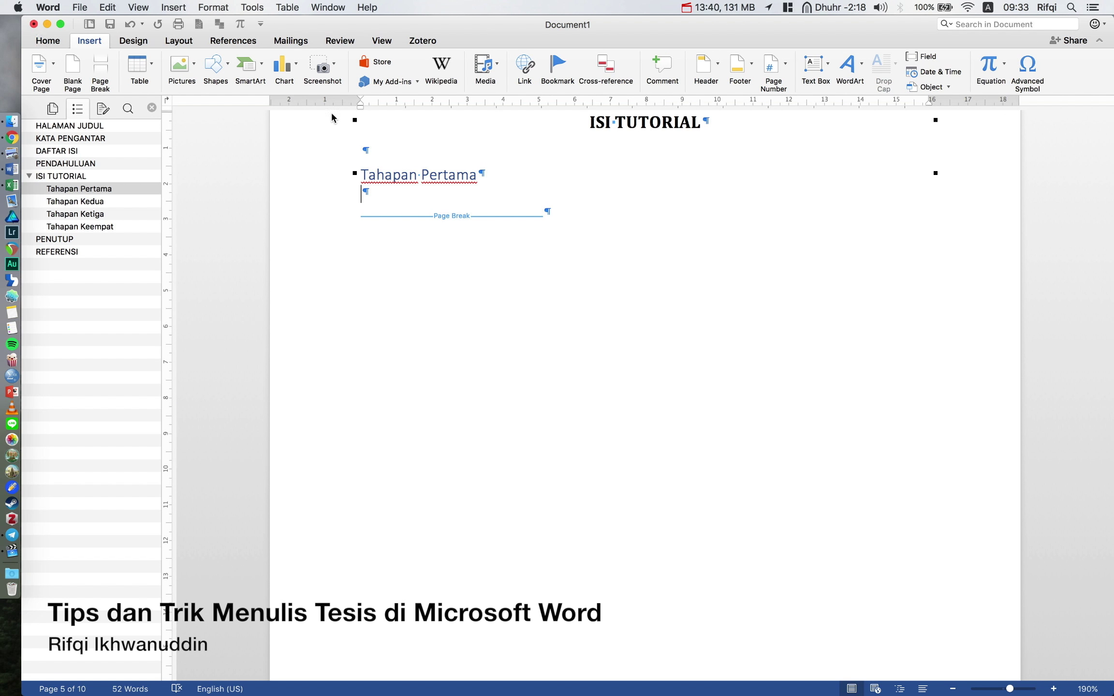
click(43, 44)
key(Return)
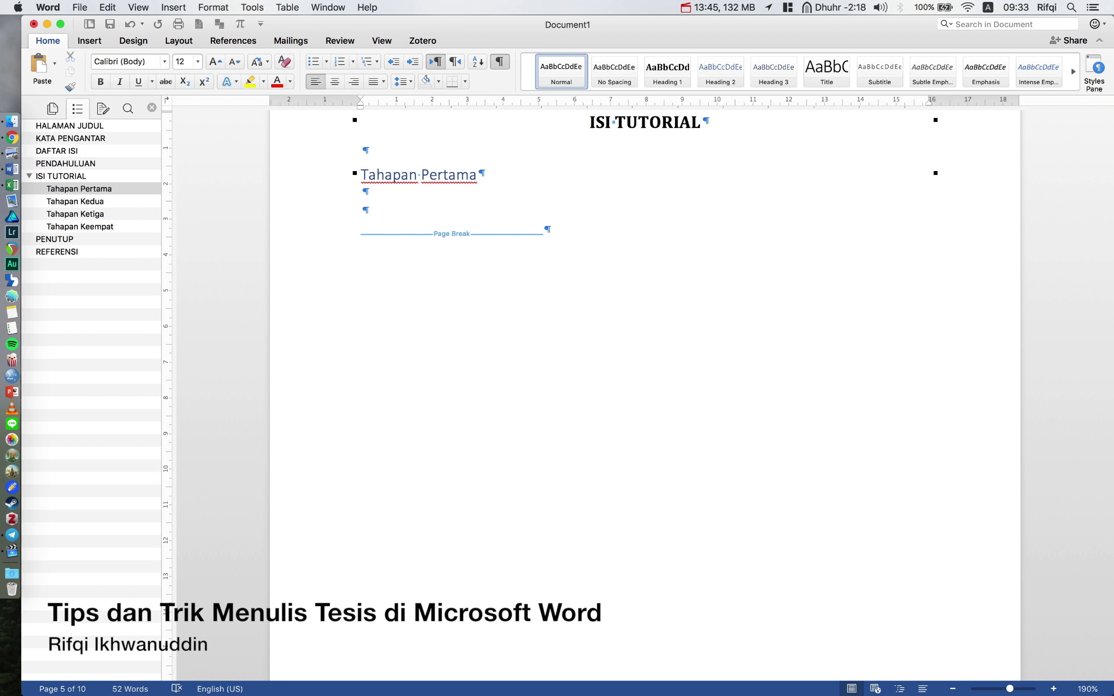
text(Gam)
text(bar)
text( 1. )
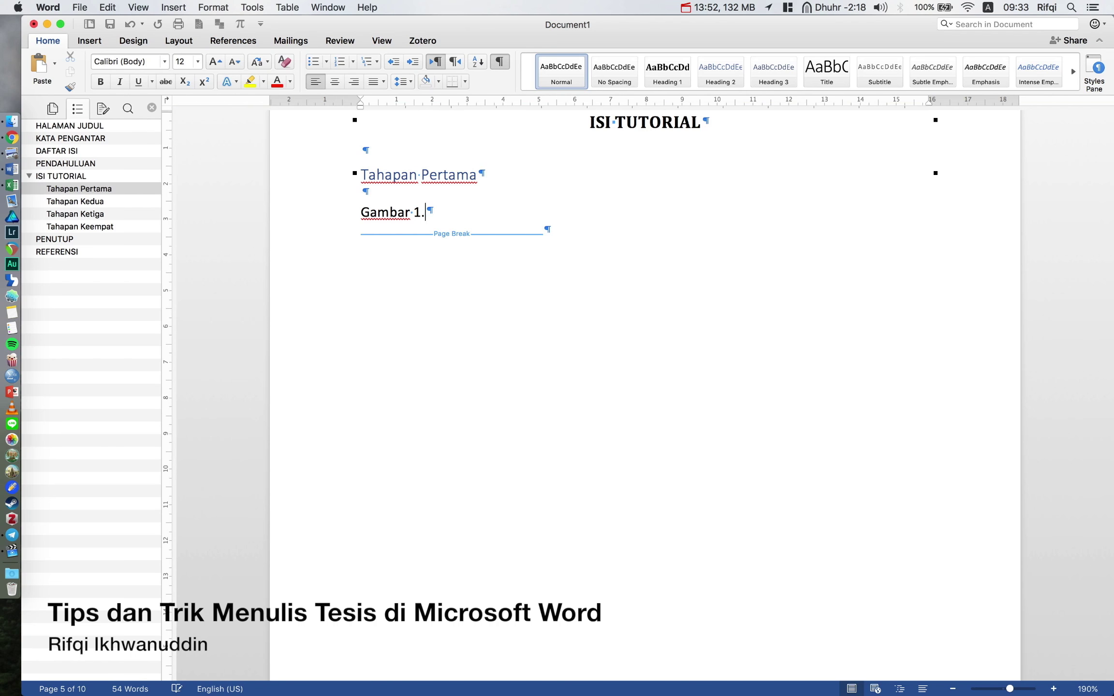
text(P)
text(enjelasan)
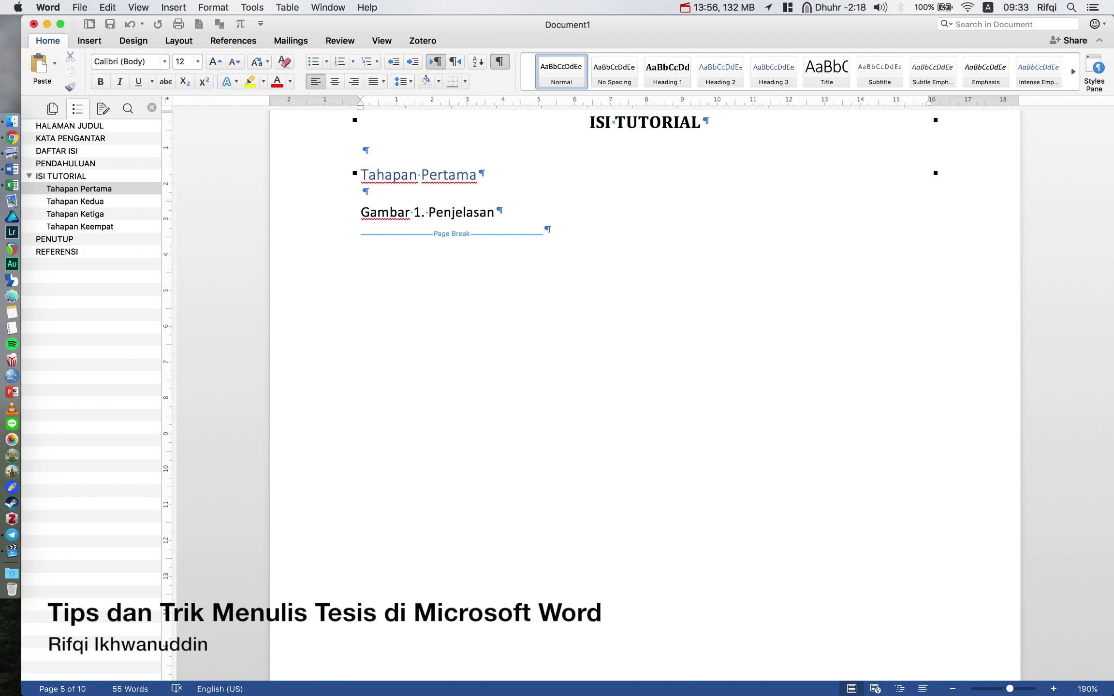
text(.)
key(Return)
key(Return)
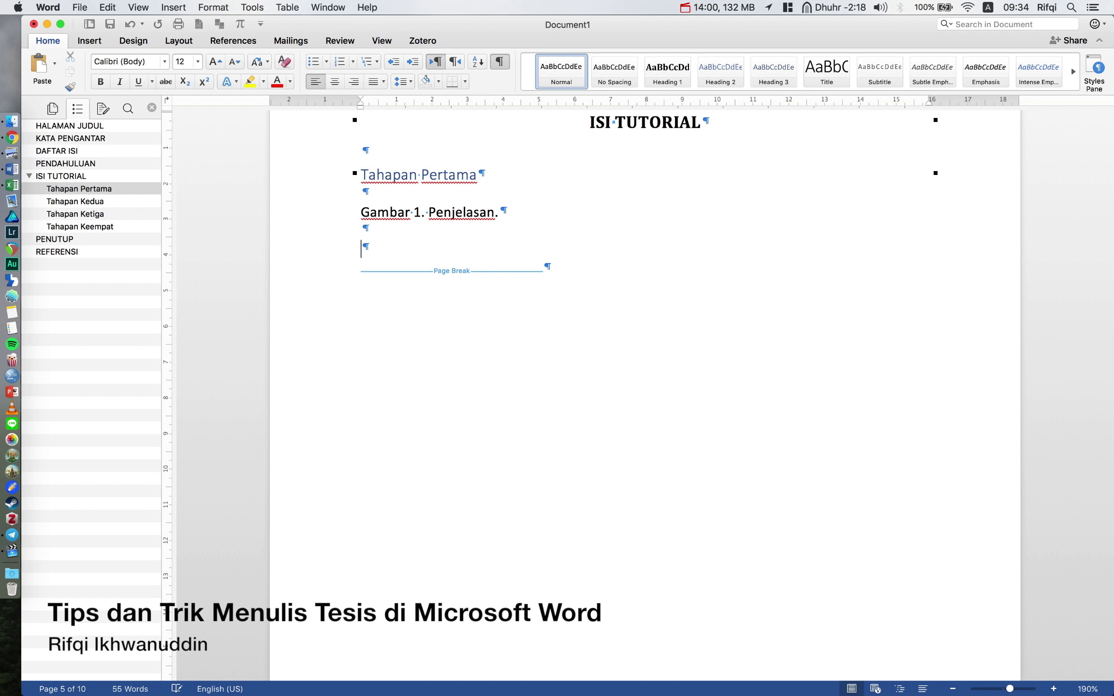
click(234, 41)
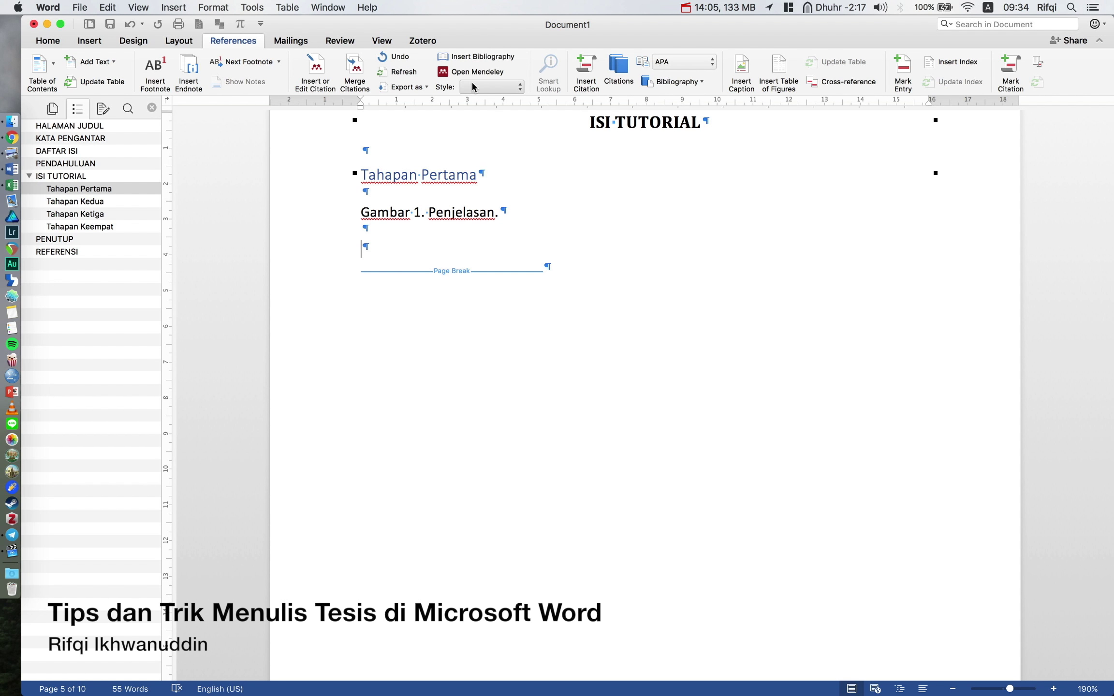
In the Caption dialog, delete the Gambar, Persamaan and Tabel caption labels.
click(743, 71)
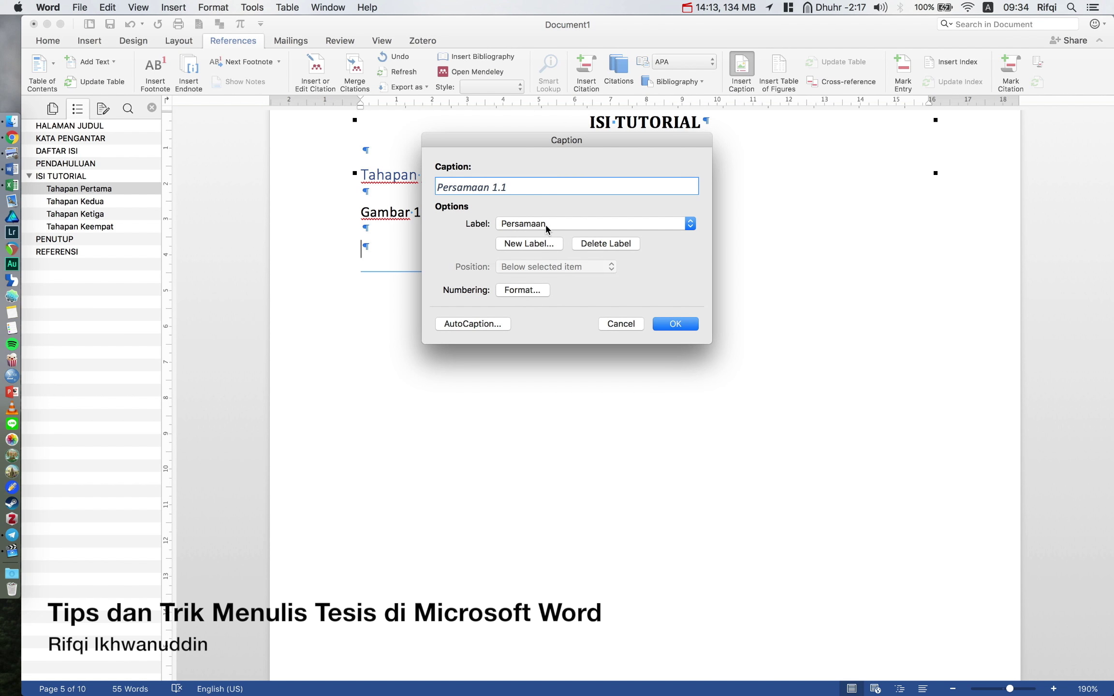
click(545, 224)
click(546, 224)
click(545, 225)
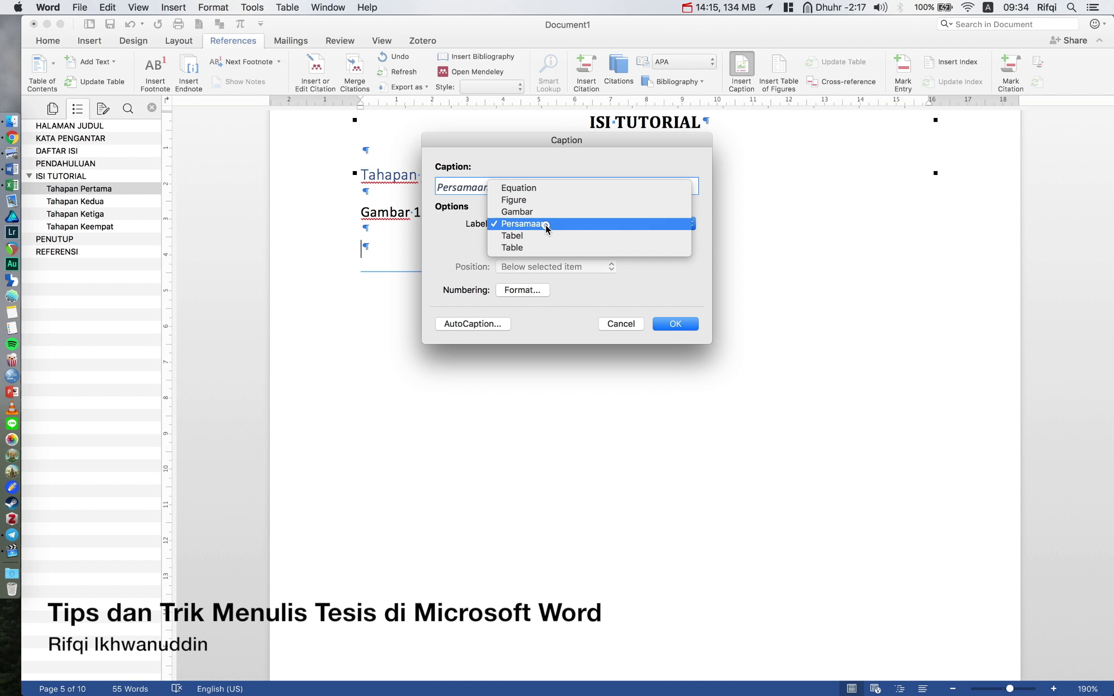
click(542, 214)
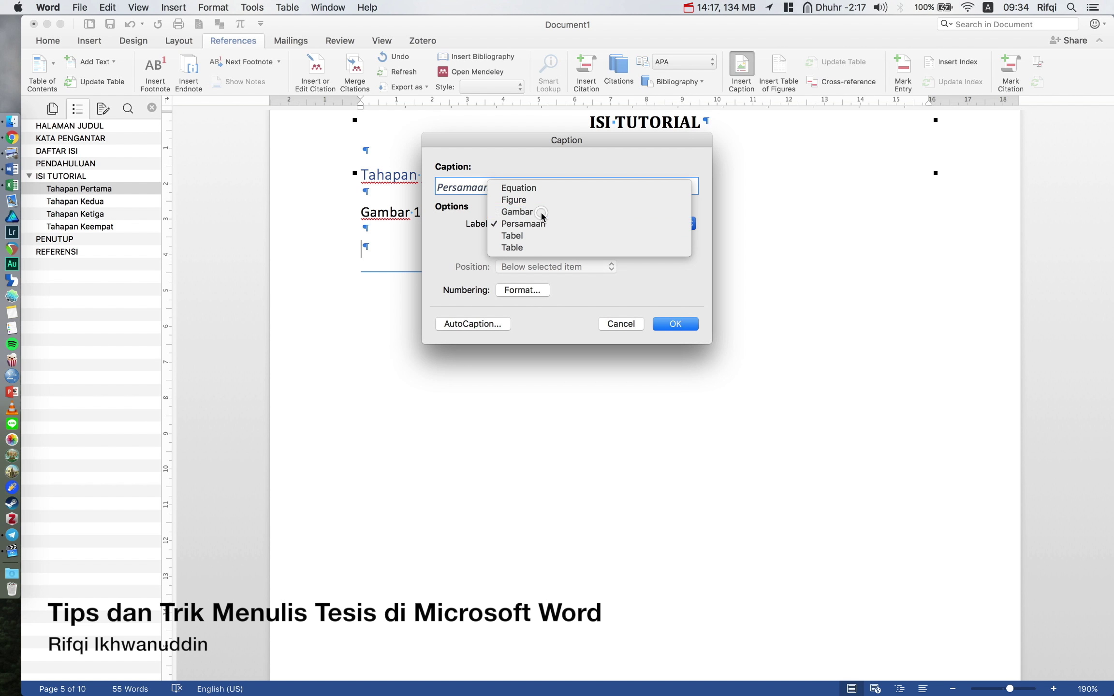
click(582, 242)
click(564, 225)
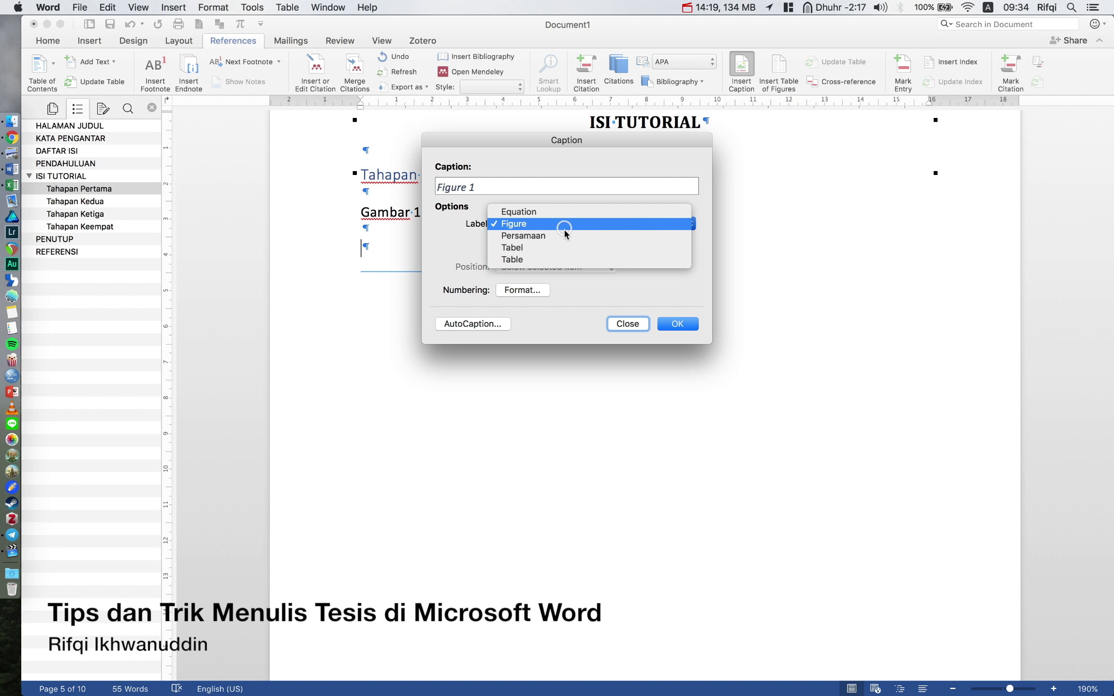
click(565, 239)
click(588, 242)
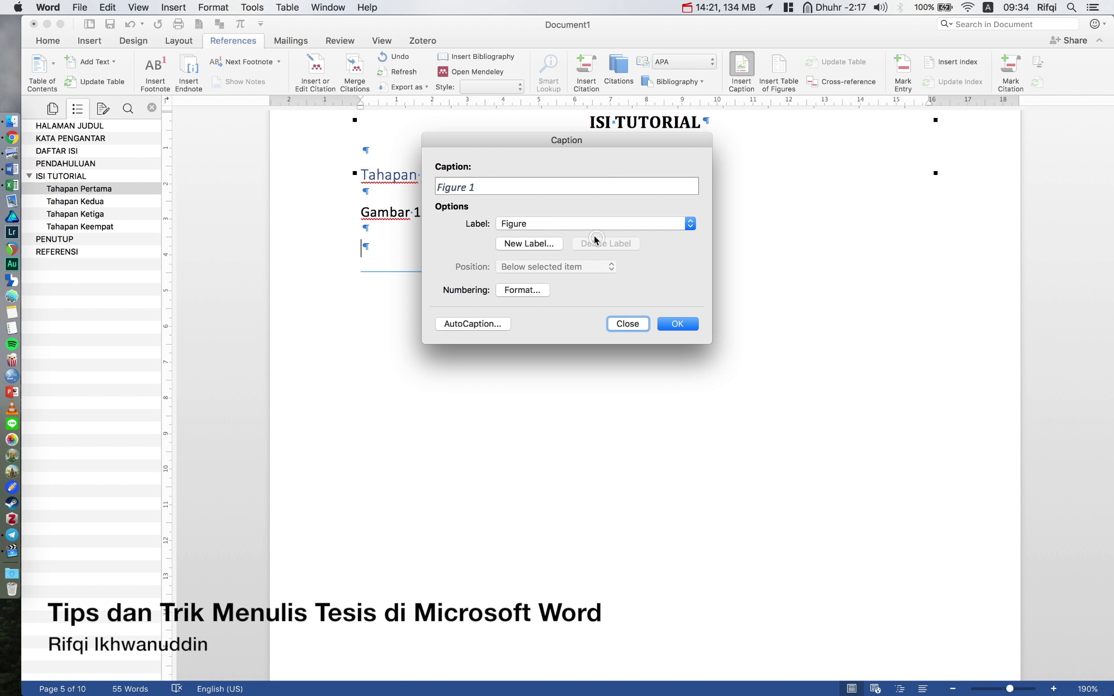
click(575, 223)
click(570, 239)
click(587, 242)
Create a new caption label named 'Gambar'.
click(544, 222)
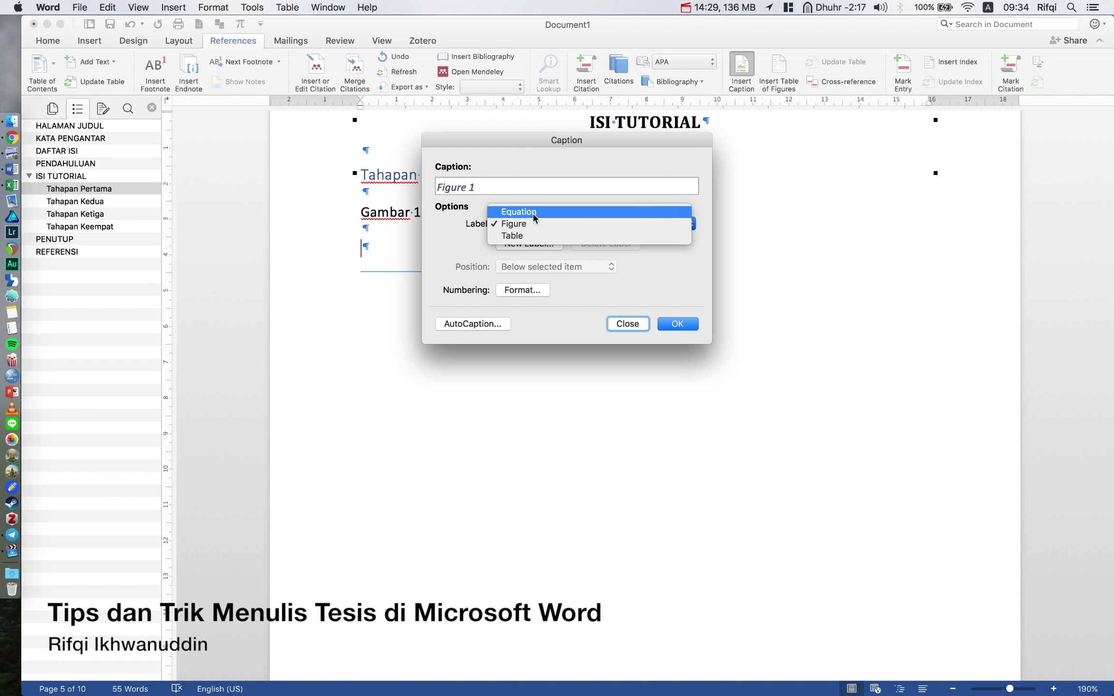
click(508, 246)
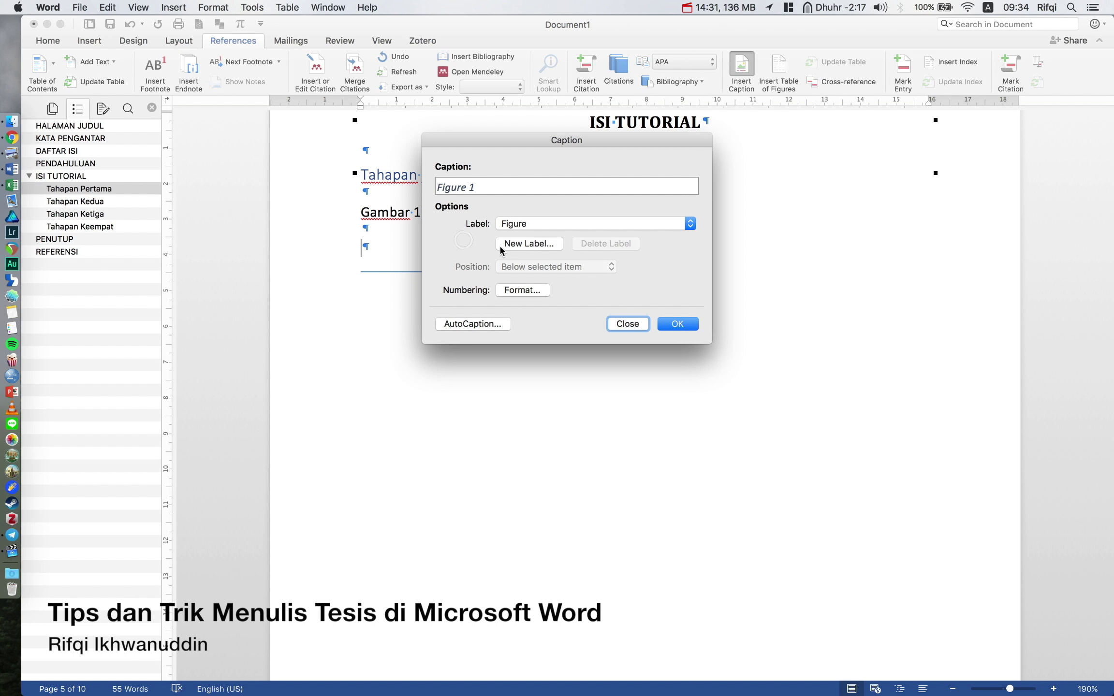
click(508, 244)
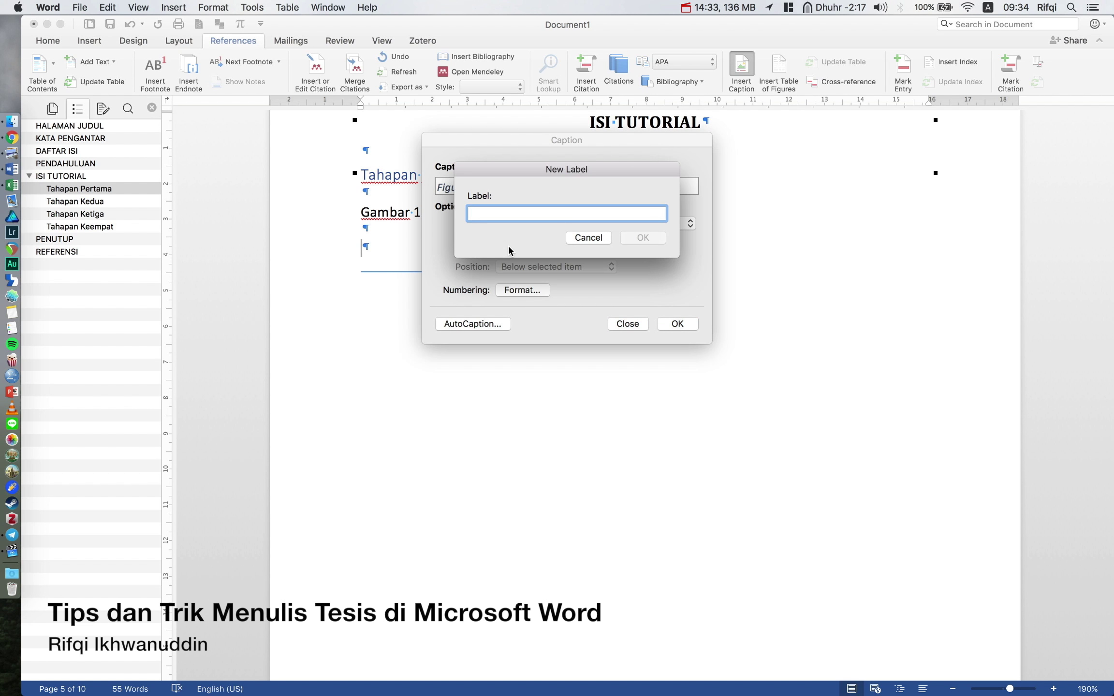
text(Gambar)
key(Return)
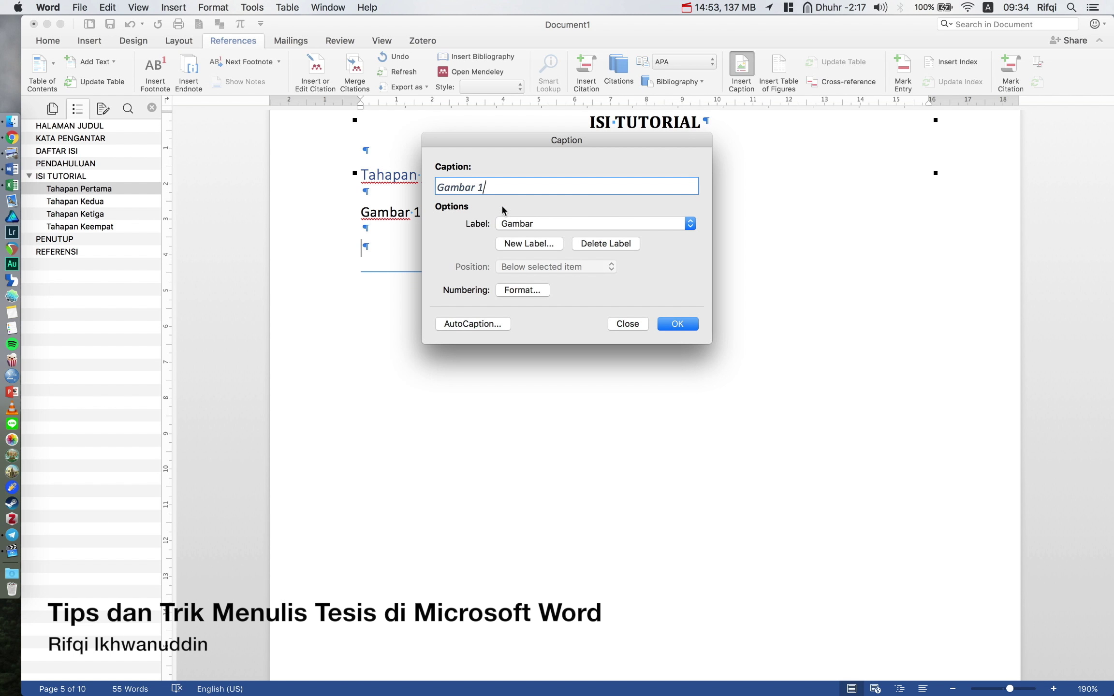
Number the Gambar caption with the chapter number and a period separator, and insert it below the figure.
click(525, 290)
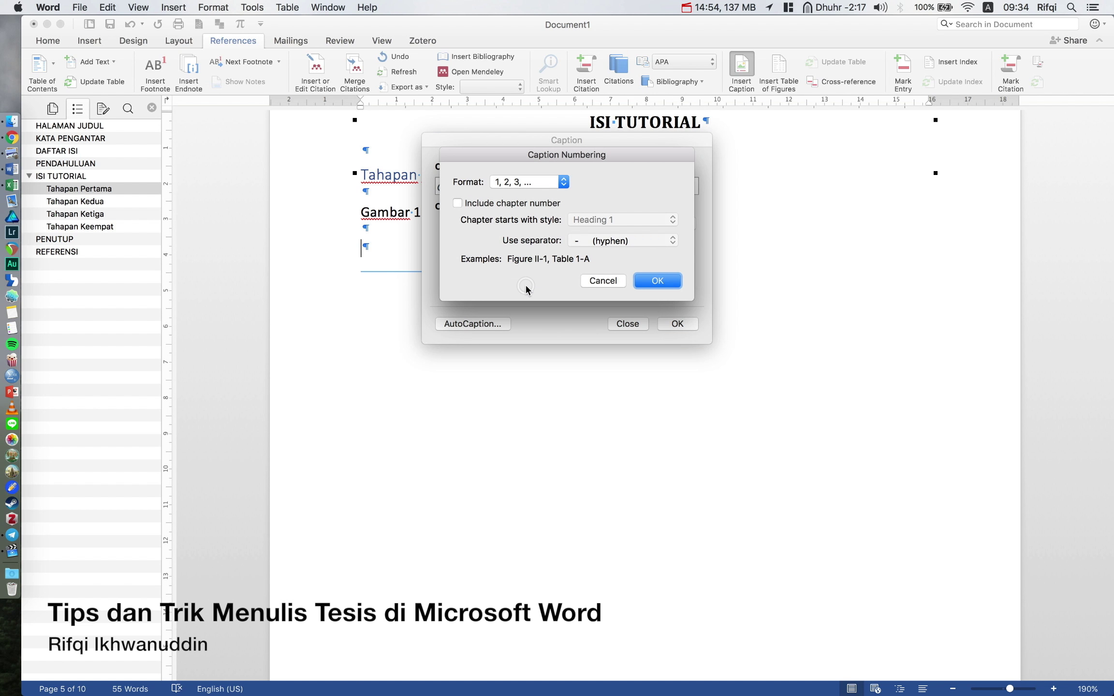
click(516, 204)
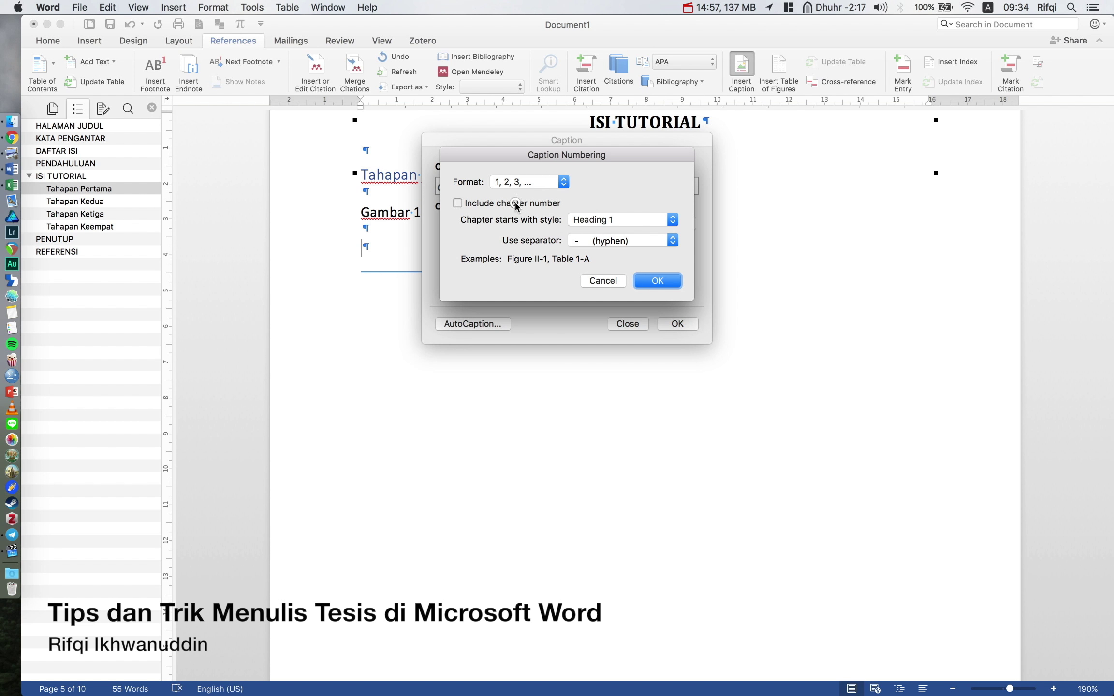
click(599, 240)
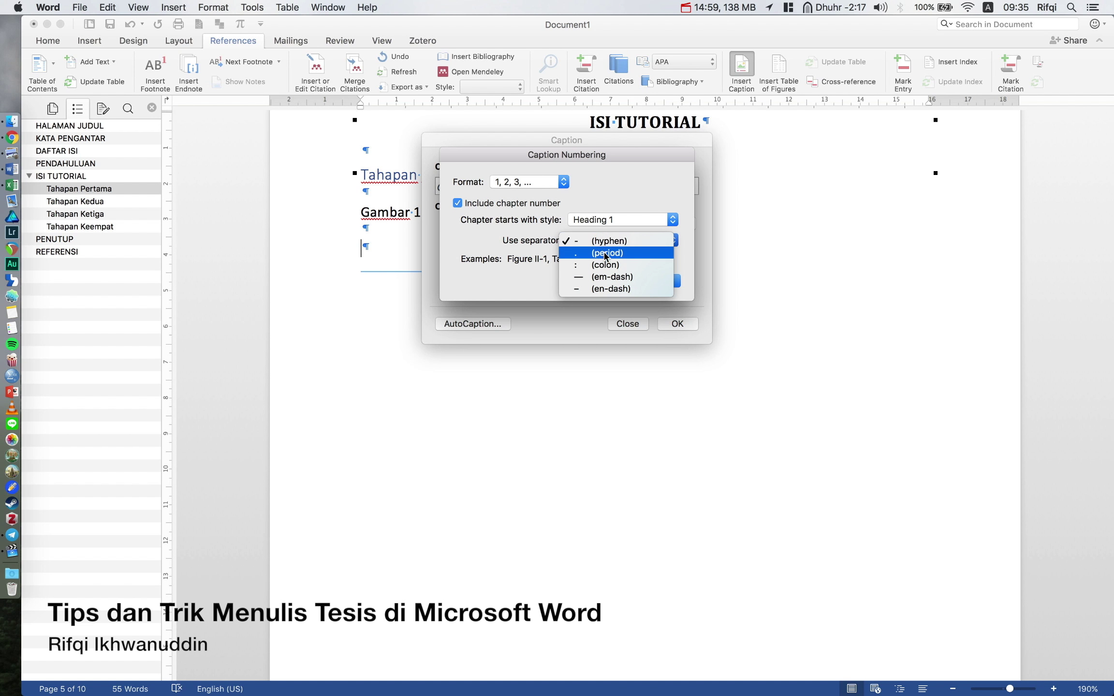
click(605, 251)
click(656, 283)
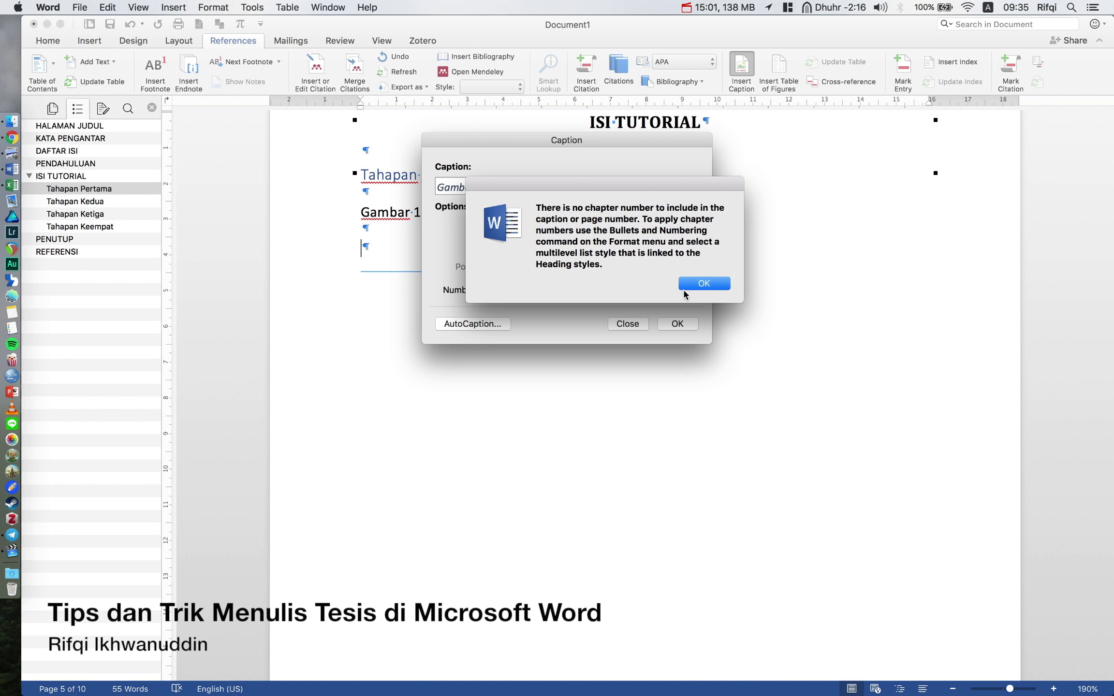
click(703, 289)
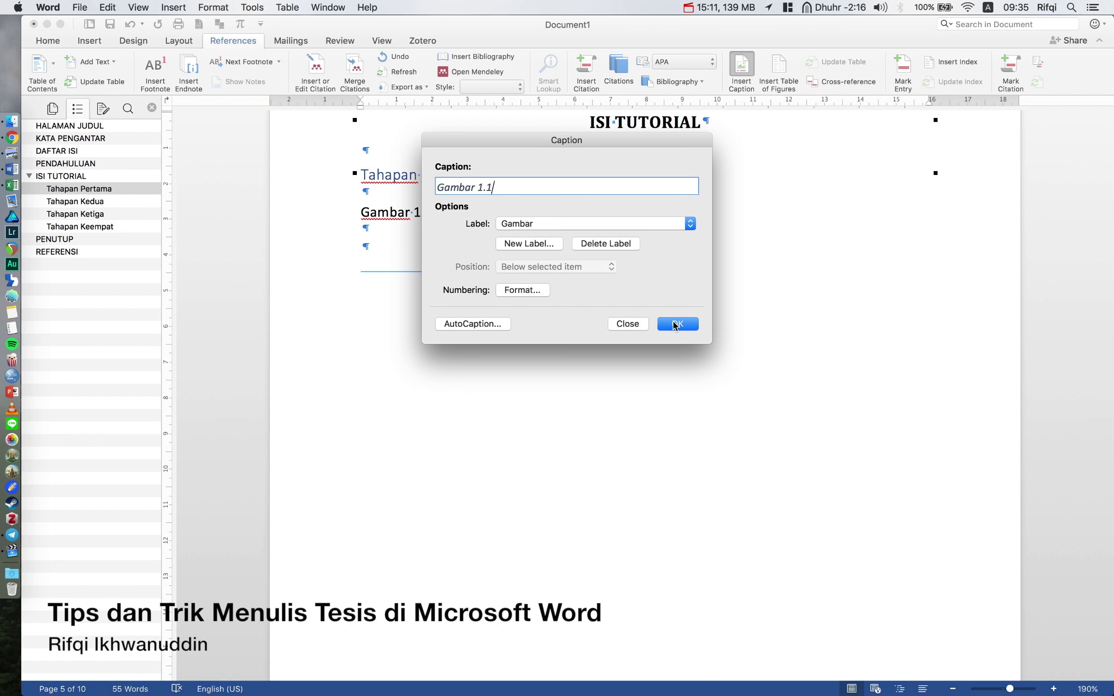
click(676, 324)
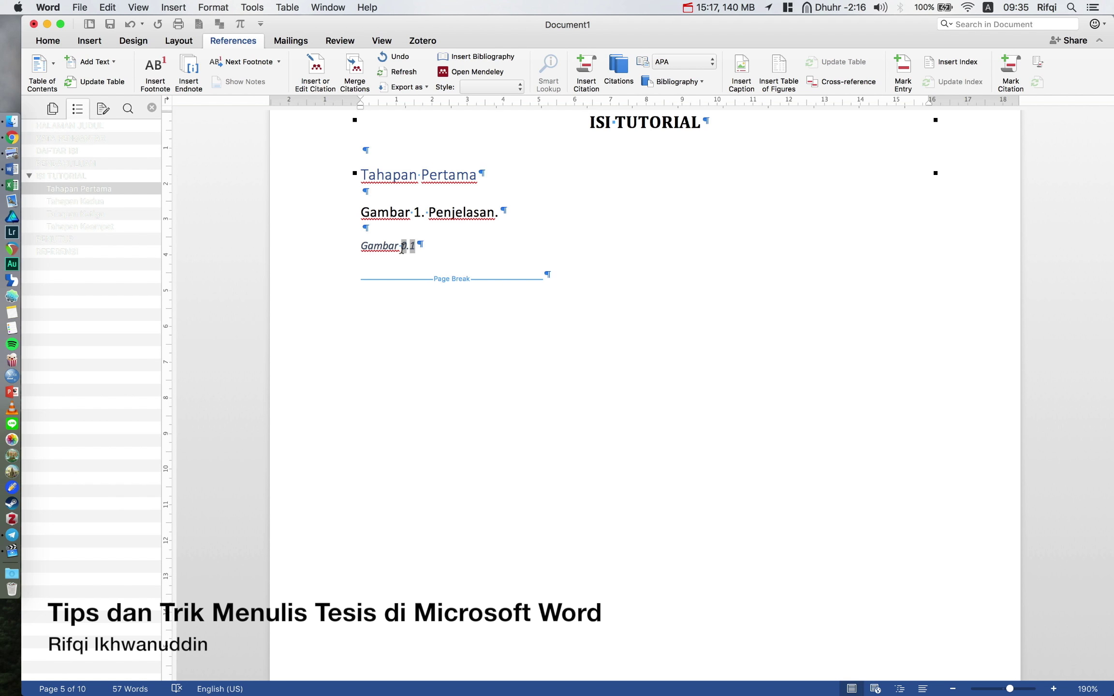
Number the ISI TUTORIAL heading with a custom 'BAB 1' number format.
scroll(528, 182, up, 2)
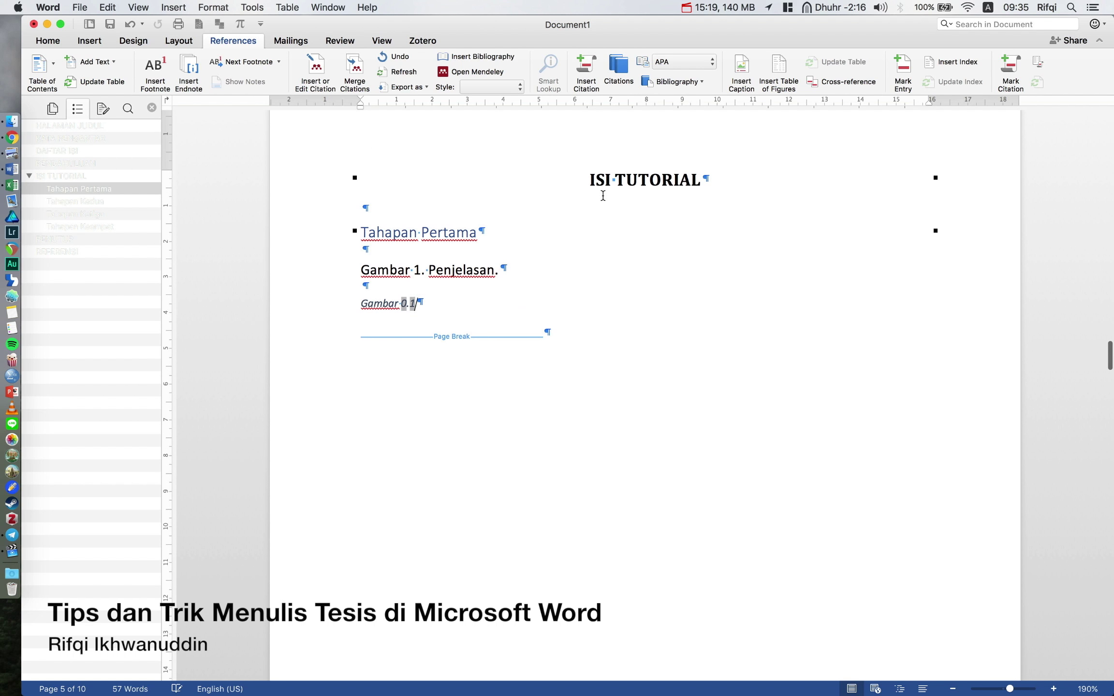
click(591, 180)
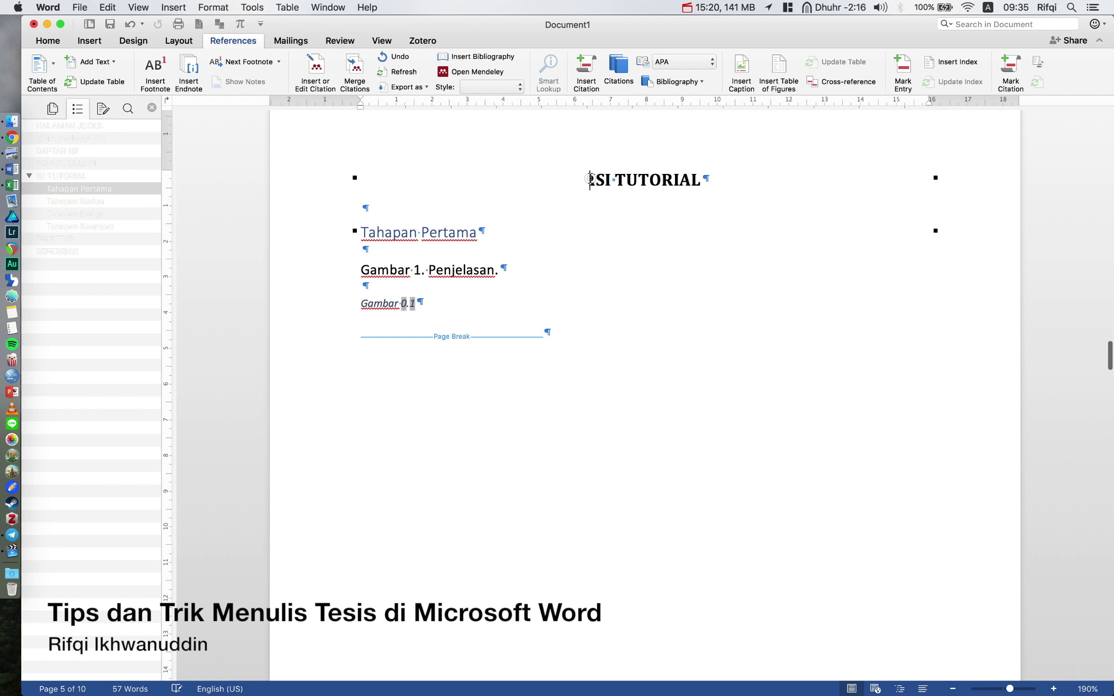
click(47, 41)
click(340, 61)
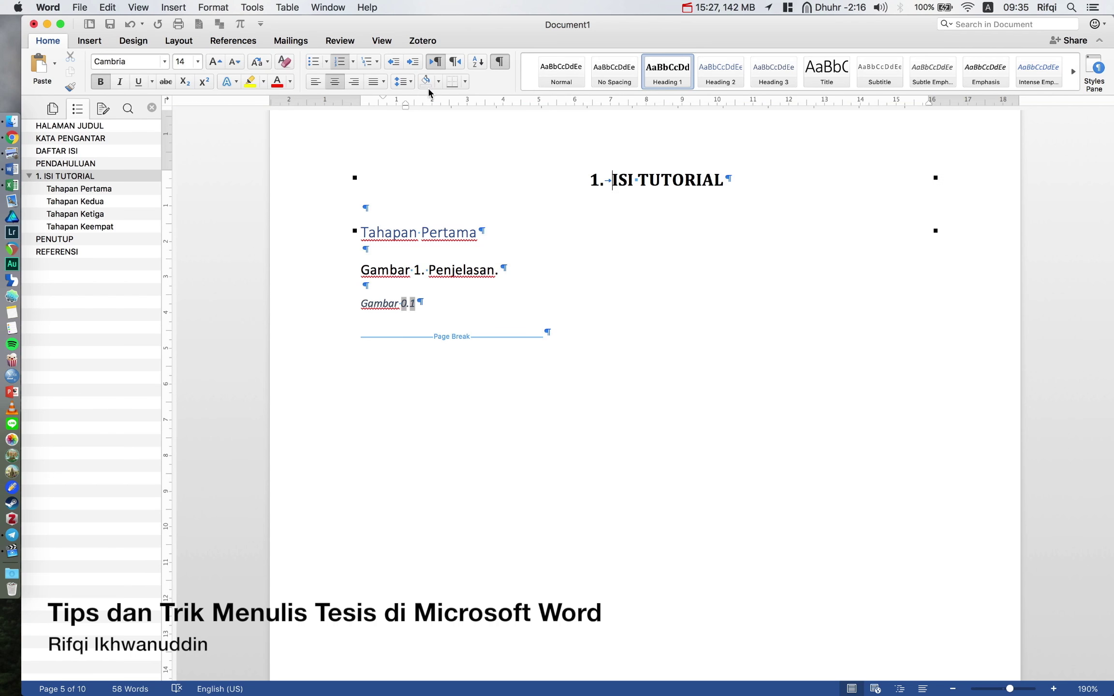
click(353, 62)
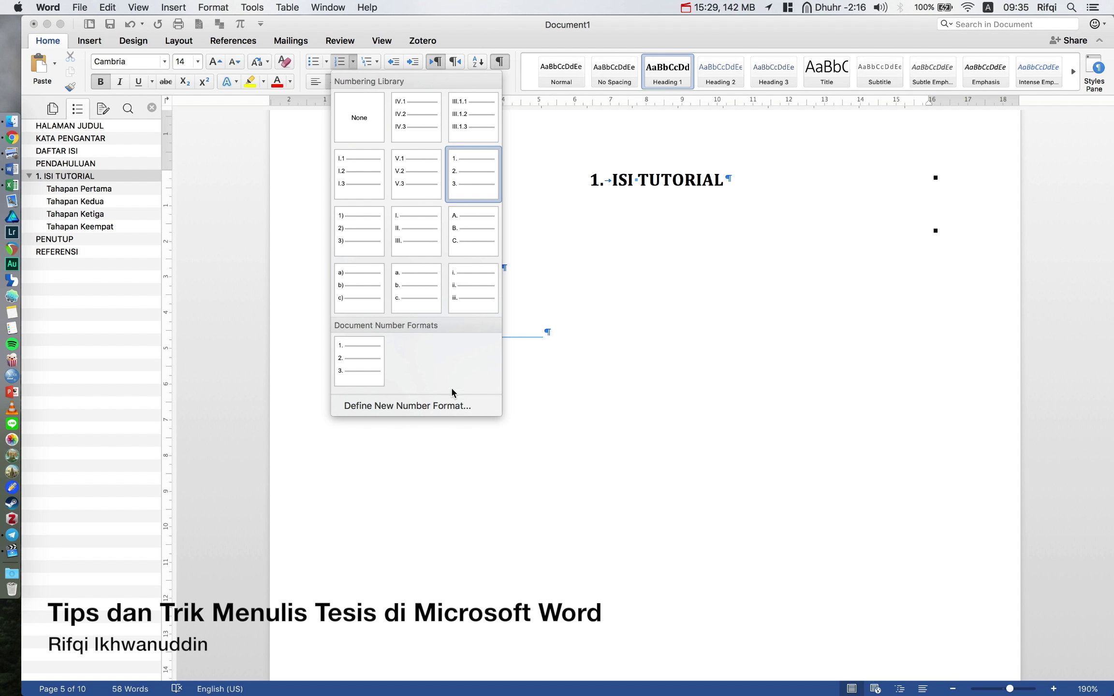
click(449, 405)
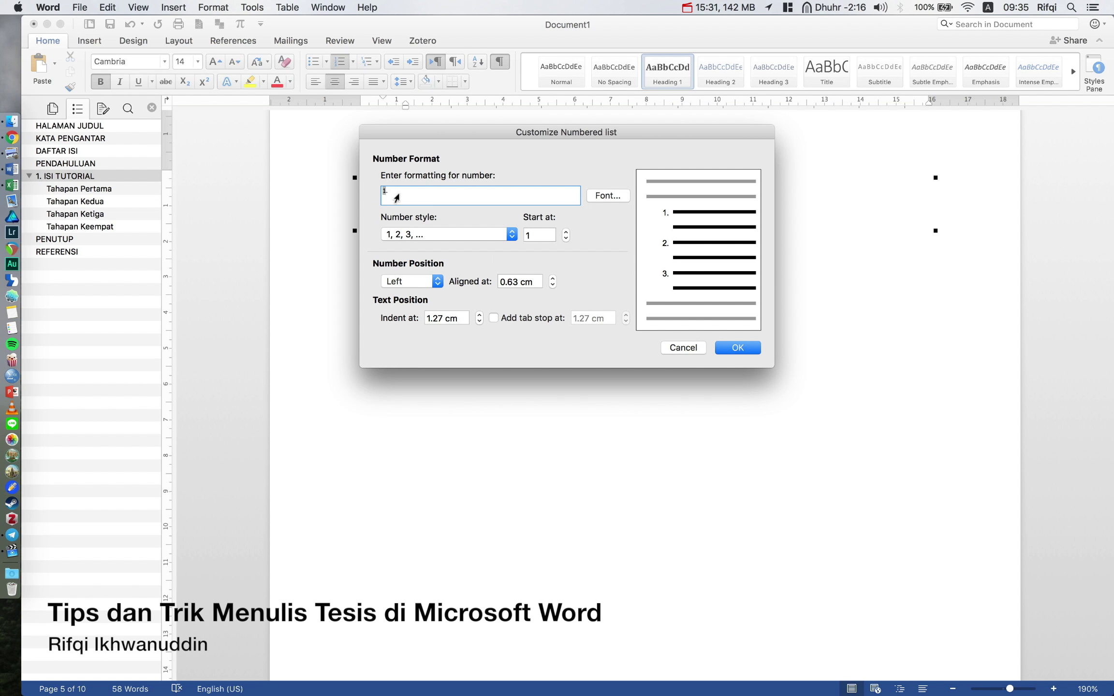
double_click(396, 197)
text(BAB)
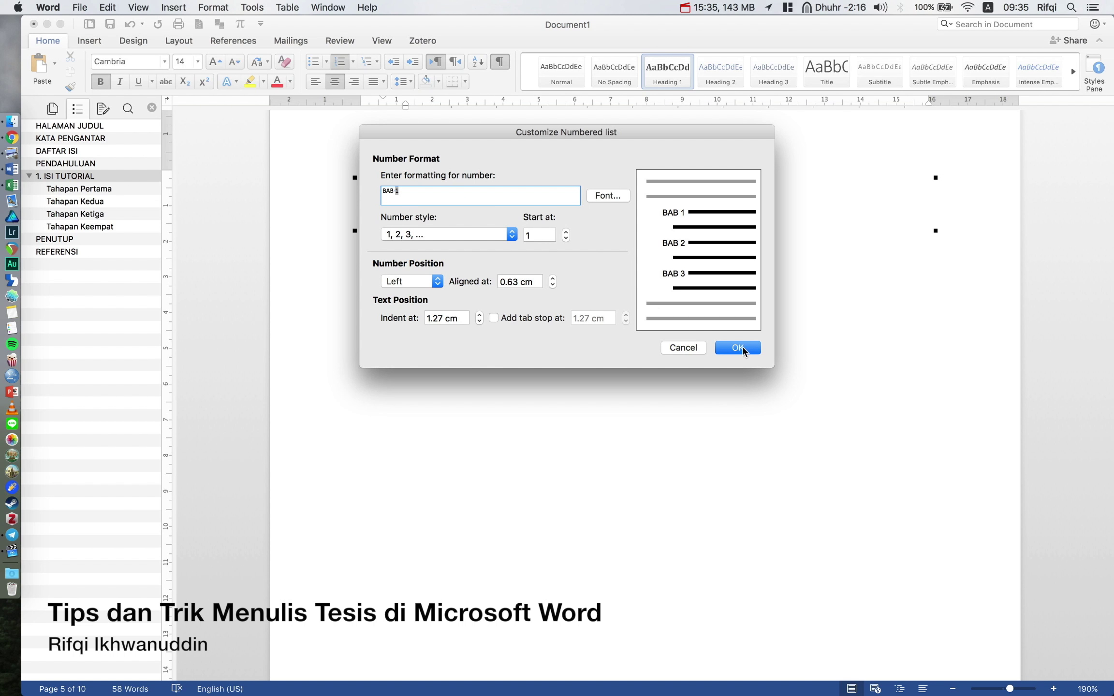
click(740, 348)
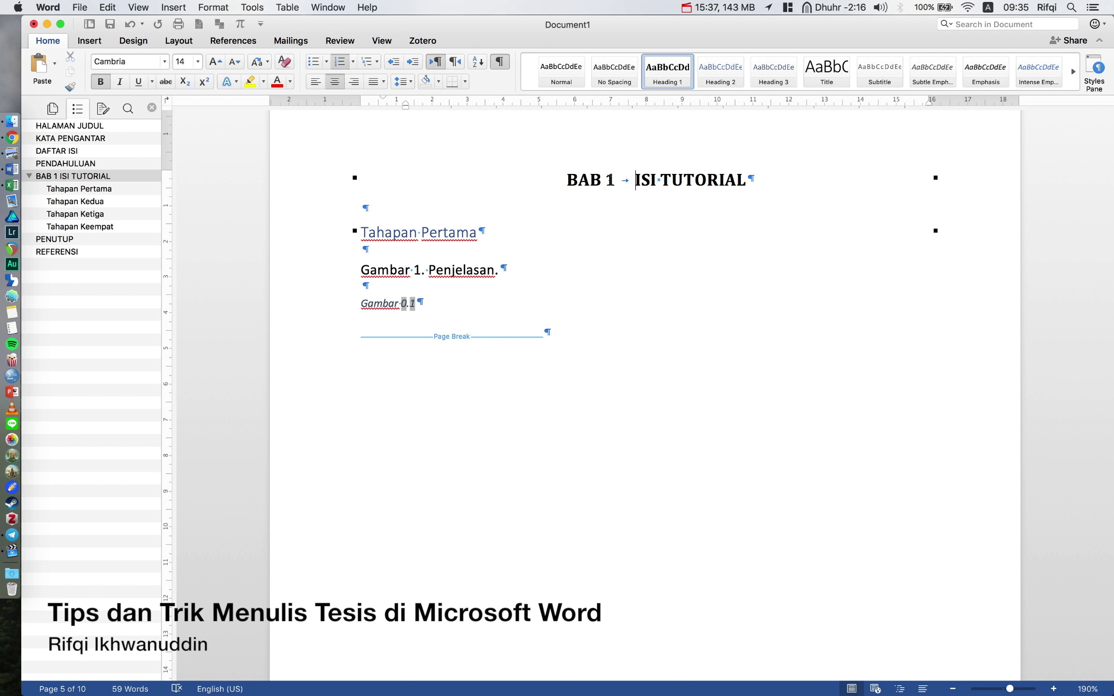
Open and cancel the Save As dialog, then return to the Gambar 0.1 caption.
key(super+s)
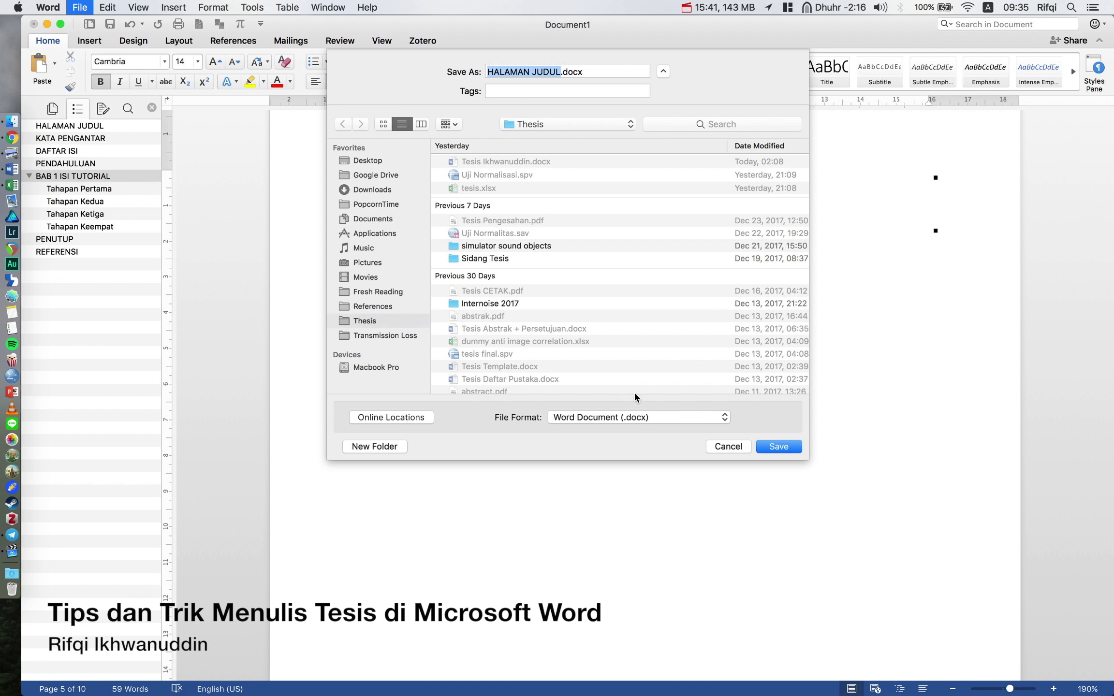
key(Escape)
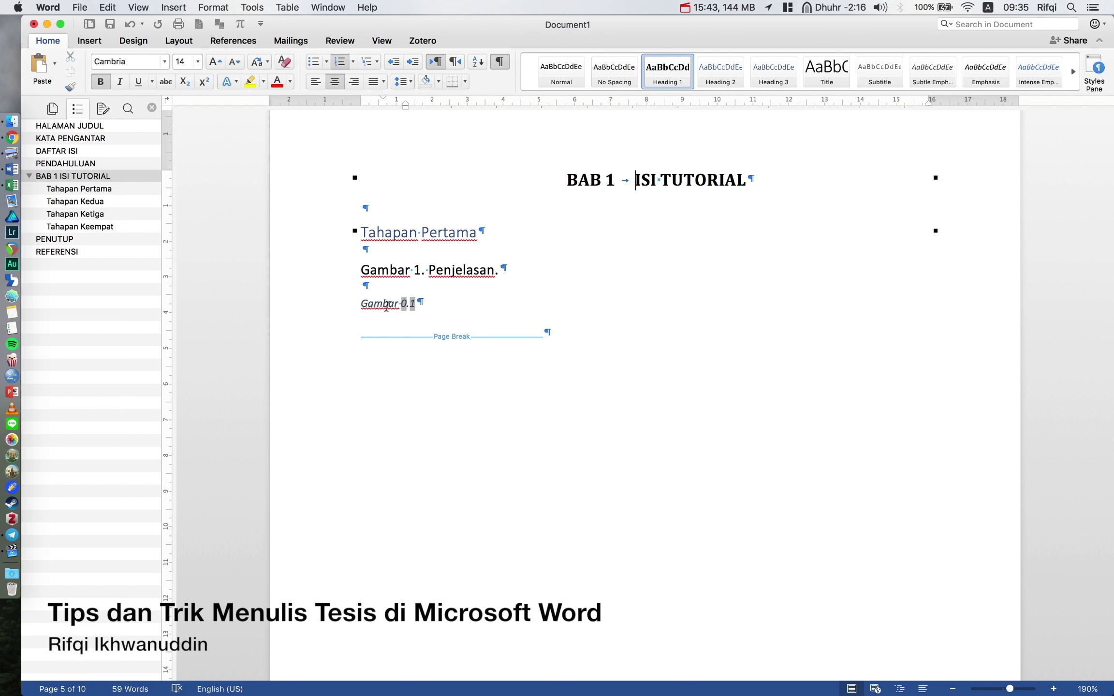
click(389, 305)
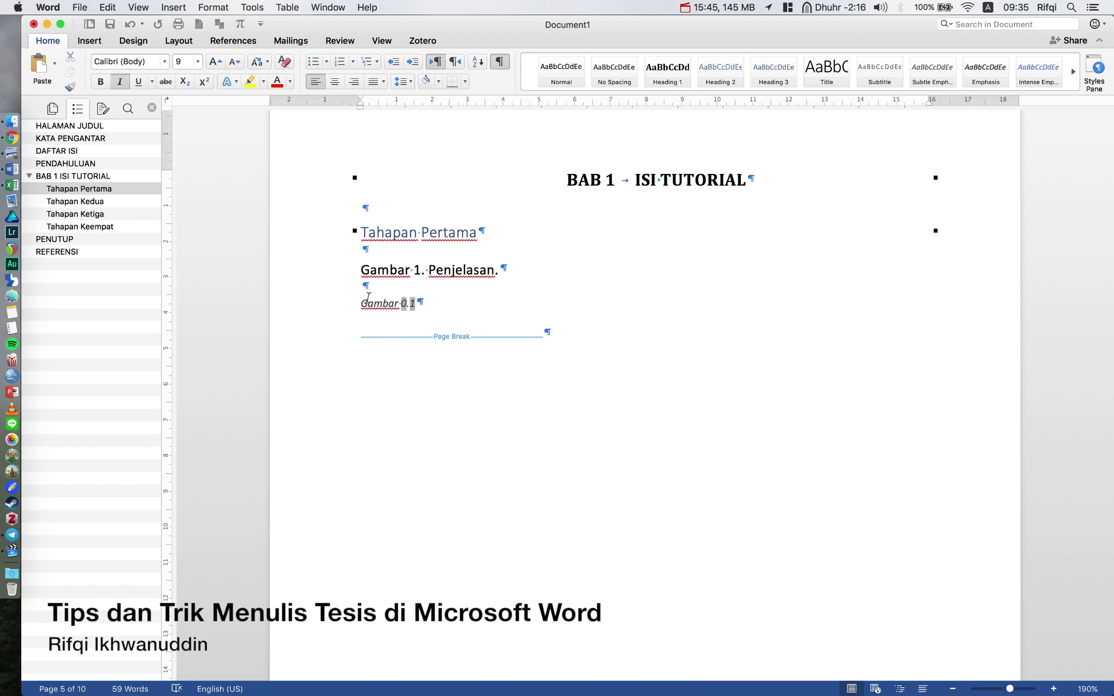
Modify the Caption style to automatic colour, no italics, 12 pt font and 1.5 line spacing.
click(1095, 72)
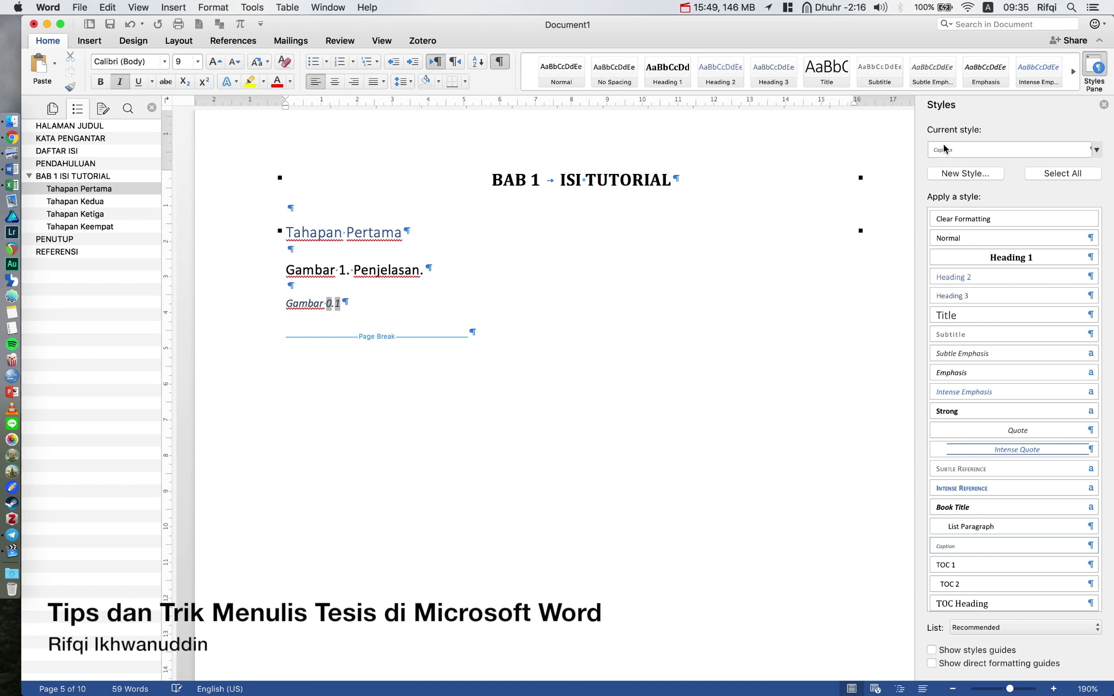
scroll(996, 424, down, 3)
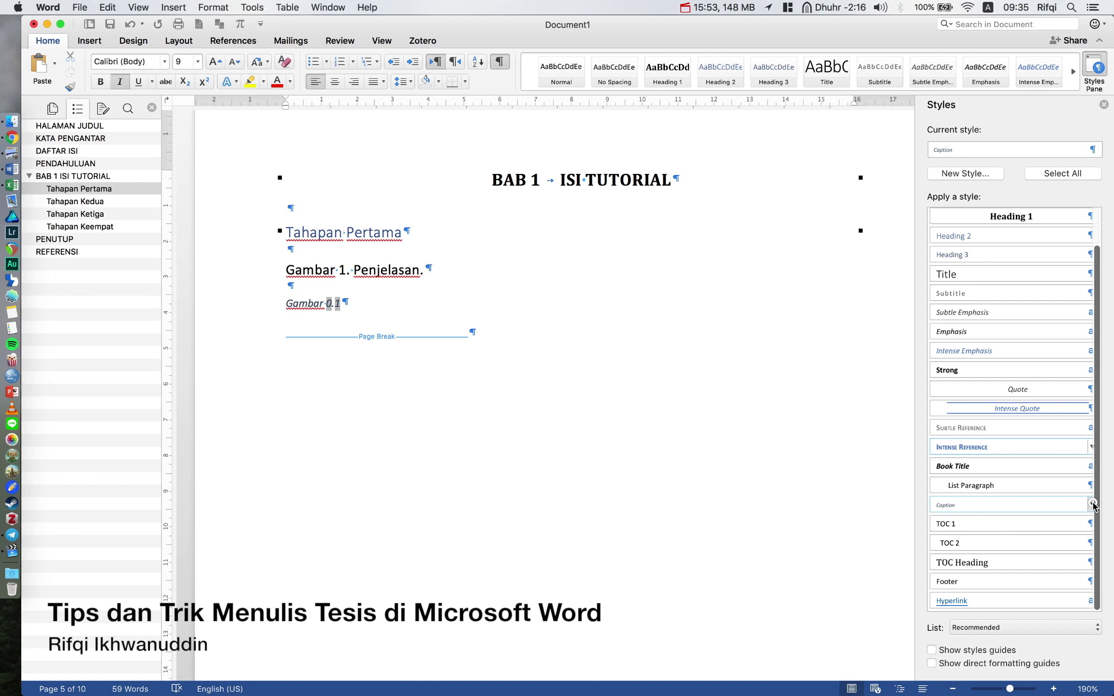
click(1092, 505)
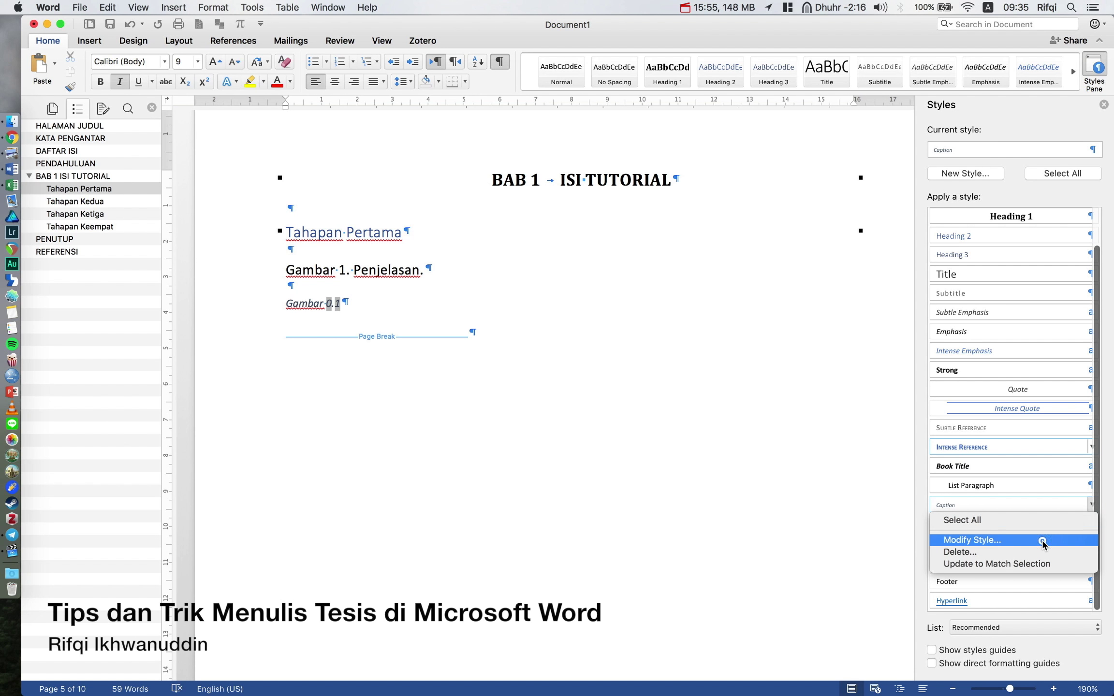
click(850, 366)
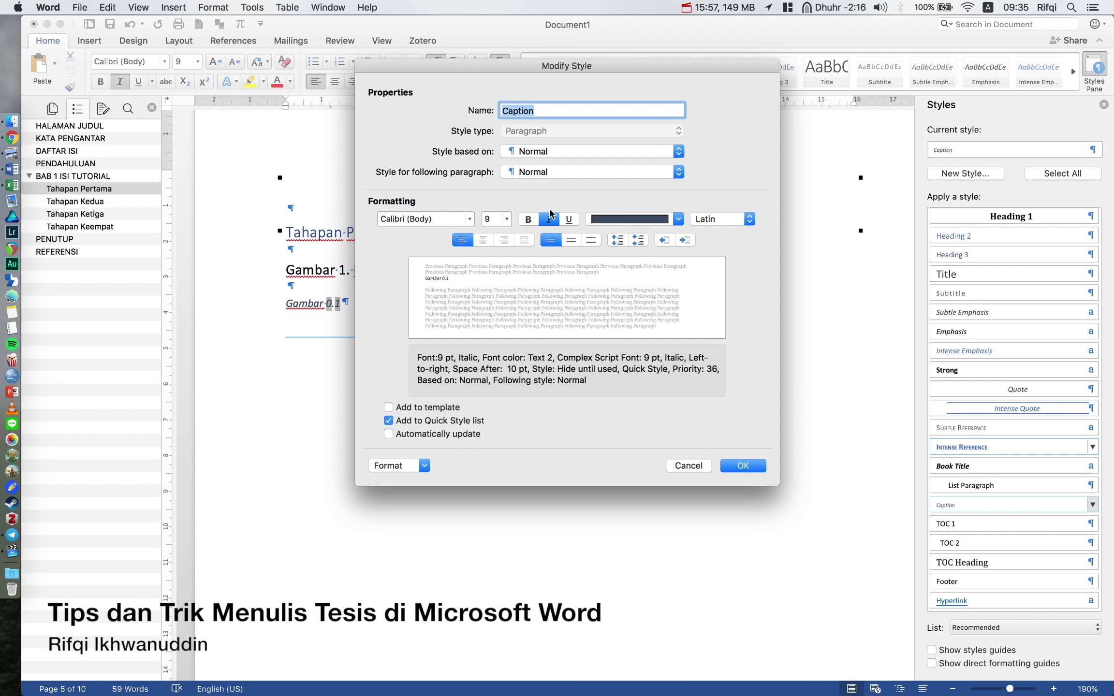
click(605, 220)
click(622, 243)
click(541, 221)
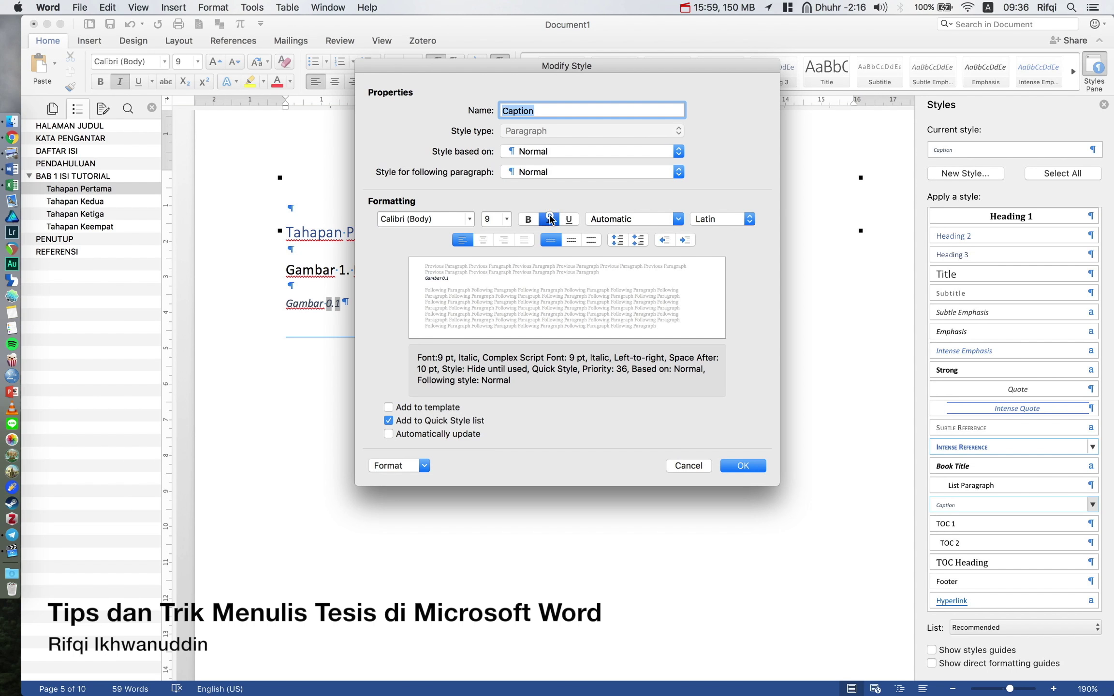
double_click(494, 219)
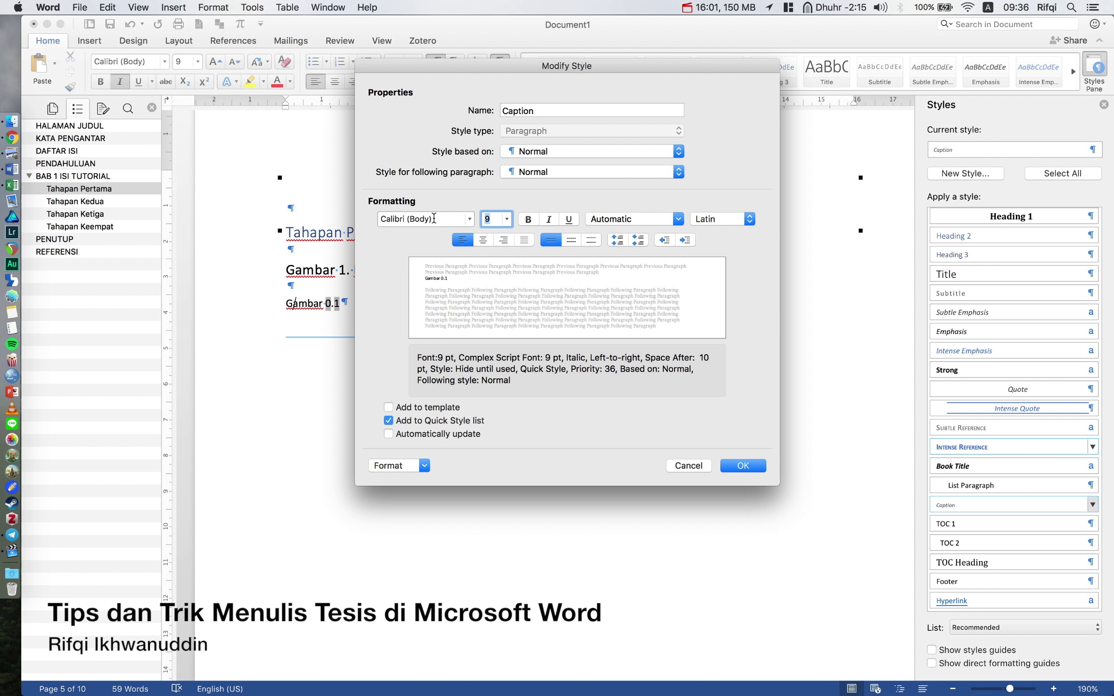
text(12)
click(406, 223)
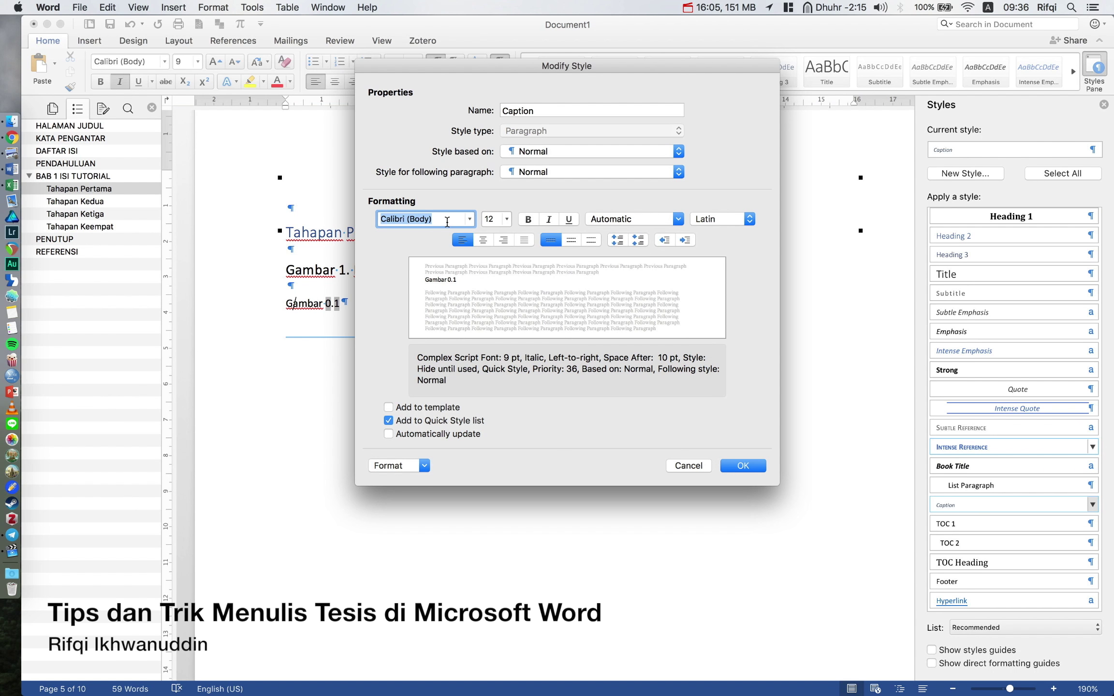
click(573, 239)
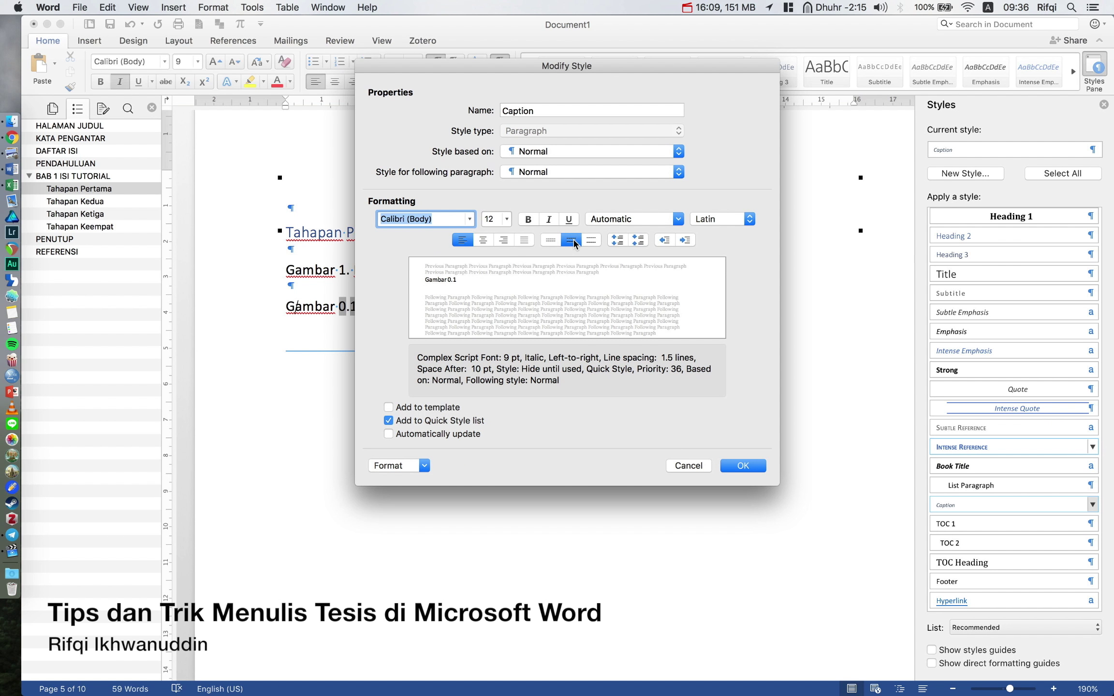
Set the Caption style's spacing after to 0 pt and save the style.
click(410, 471)
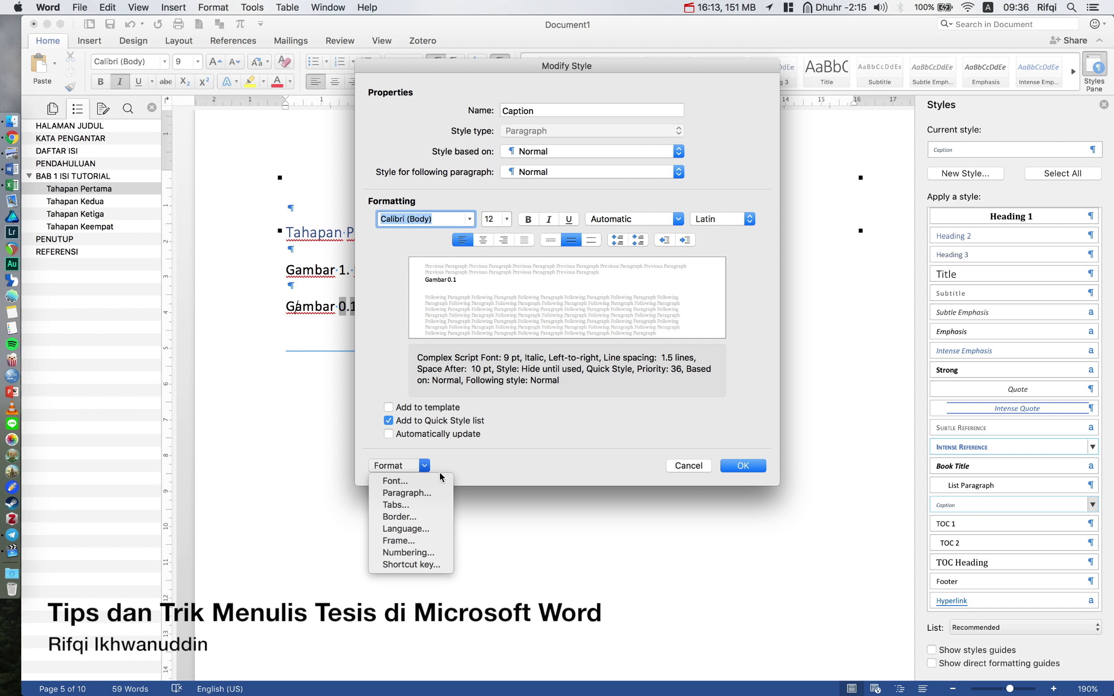
click(407, 493)
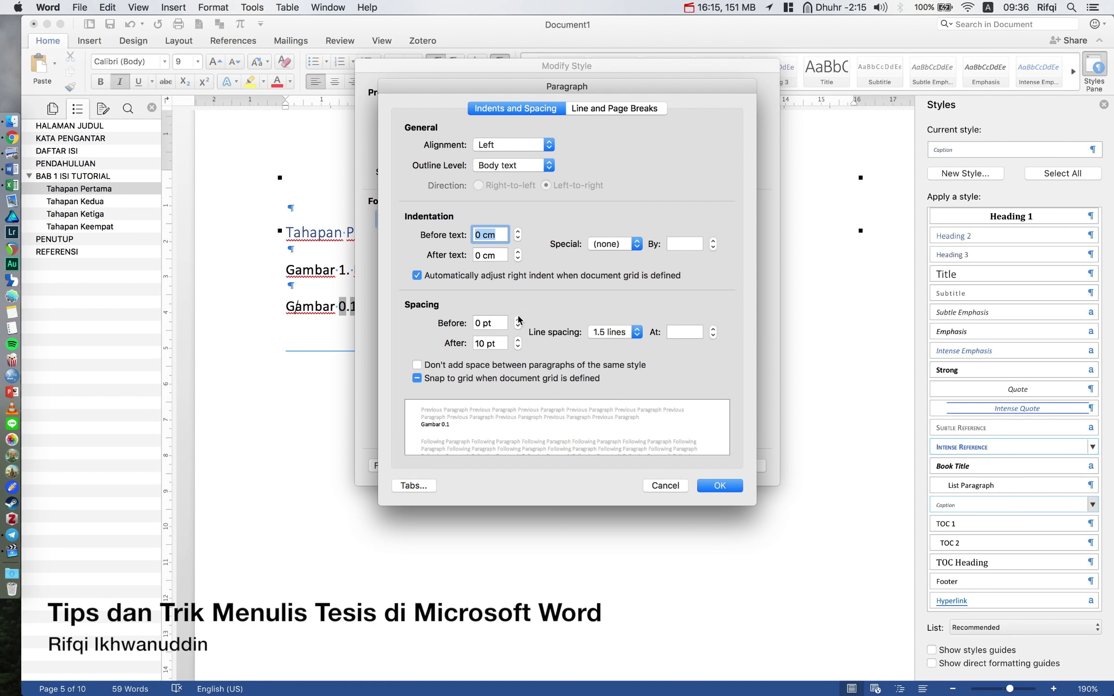
click(517, 347)
click(517, 347)
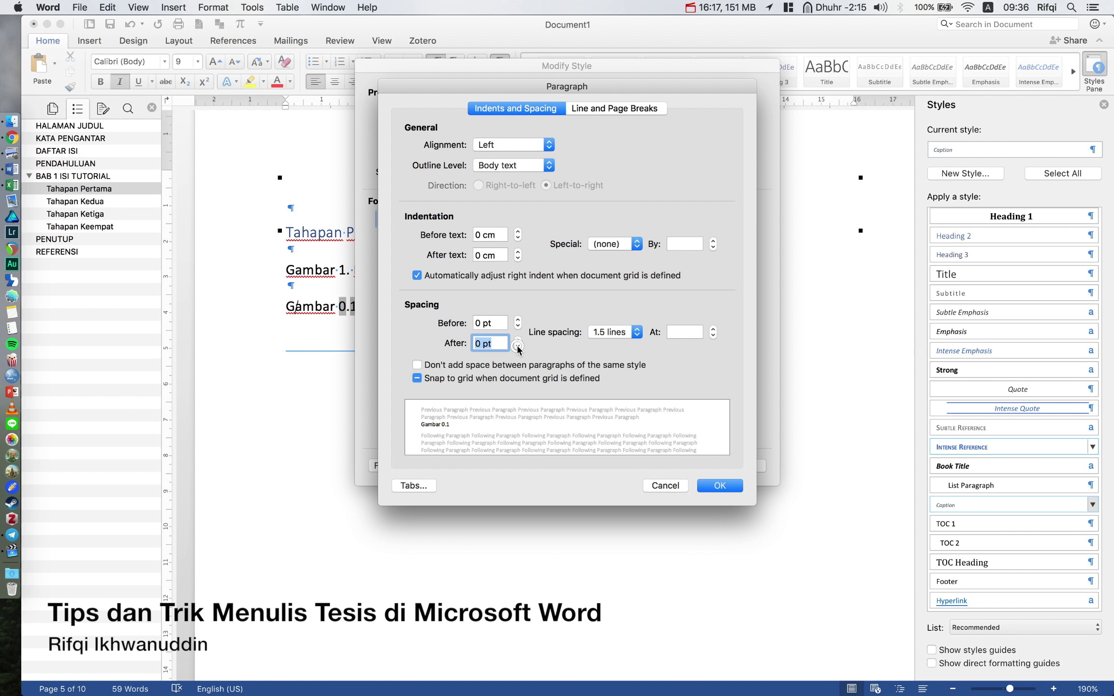
click(732, 485)
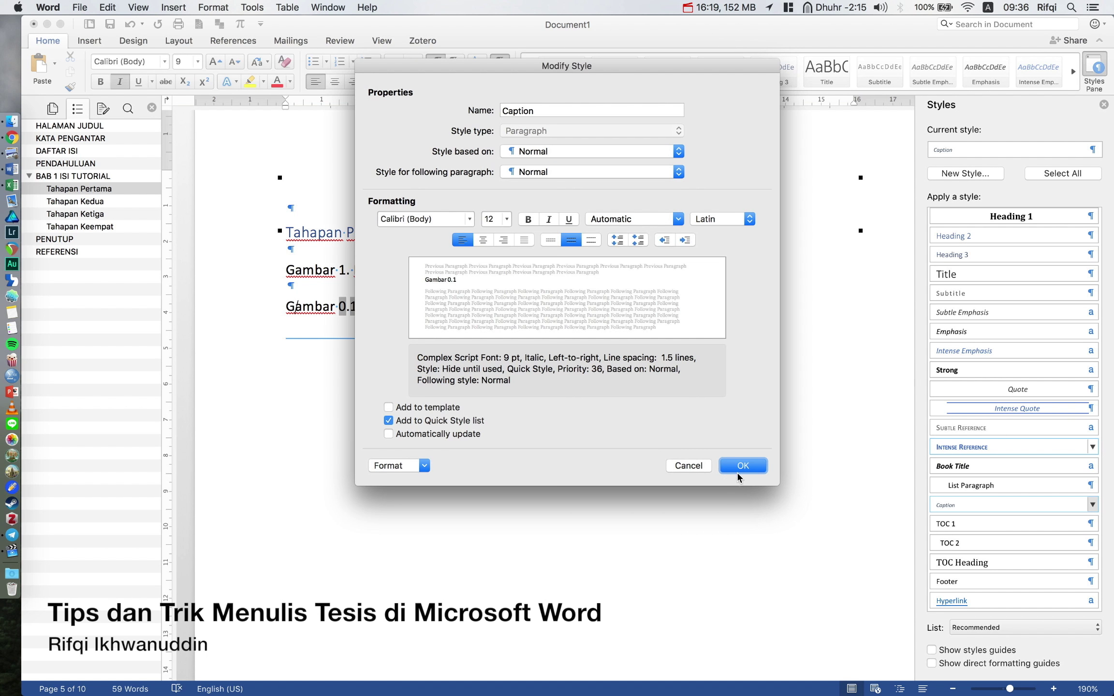
click(740, 462)
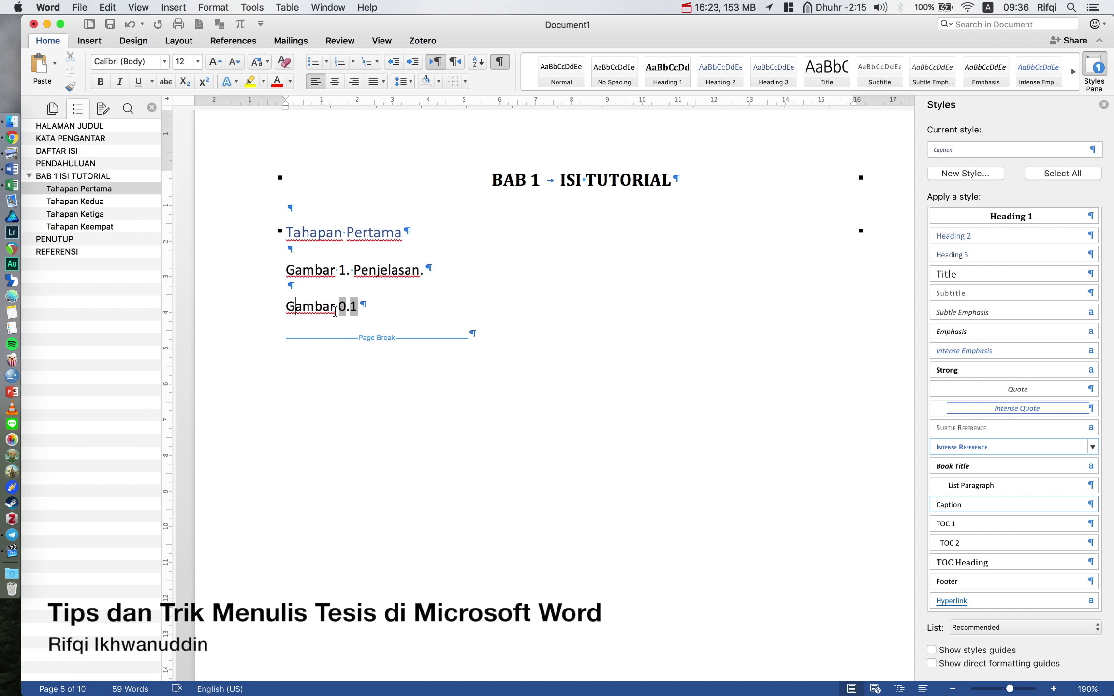
Update the caption field so it reads Gambar 1.1.
click(268, 311)
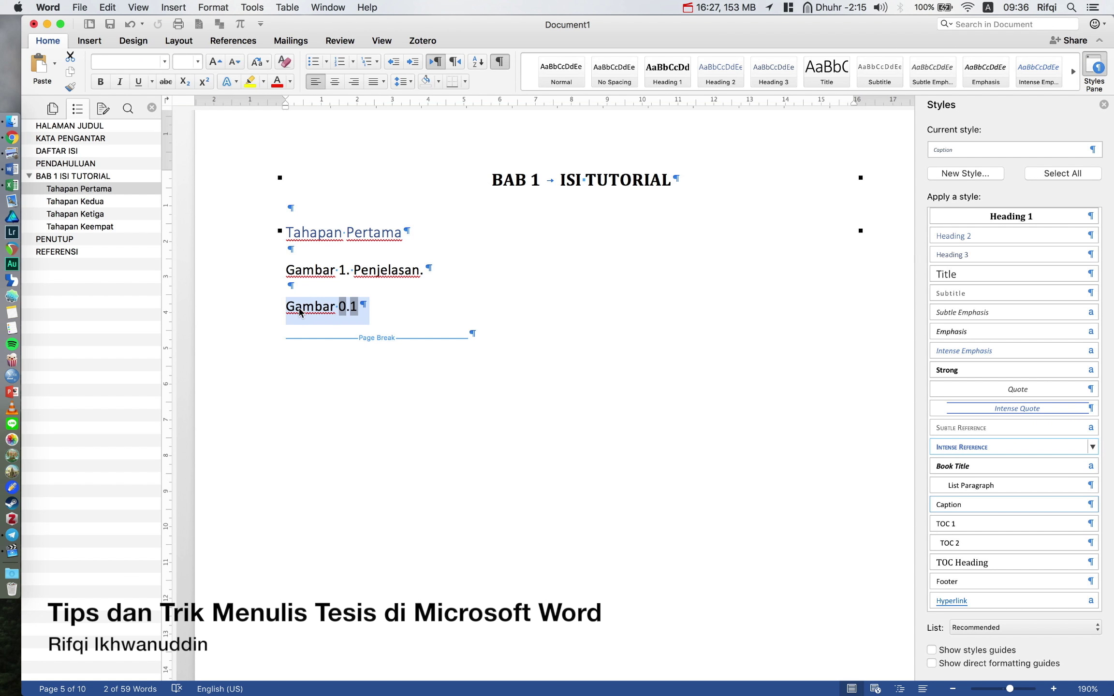
right_click(319, 308)
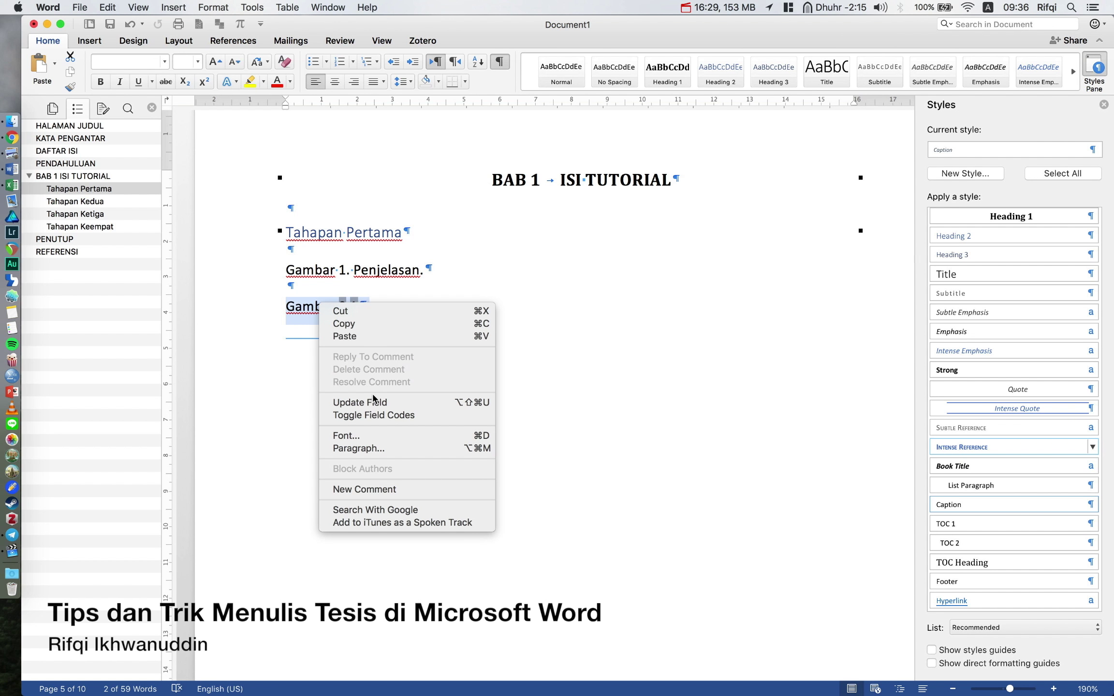
click(481, 405)
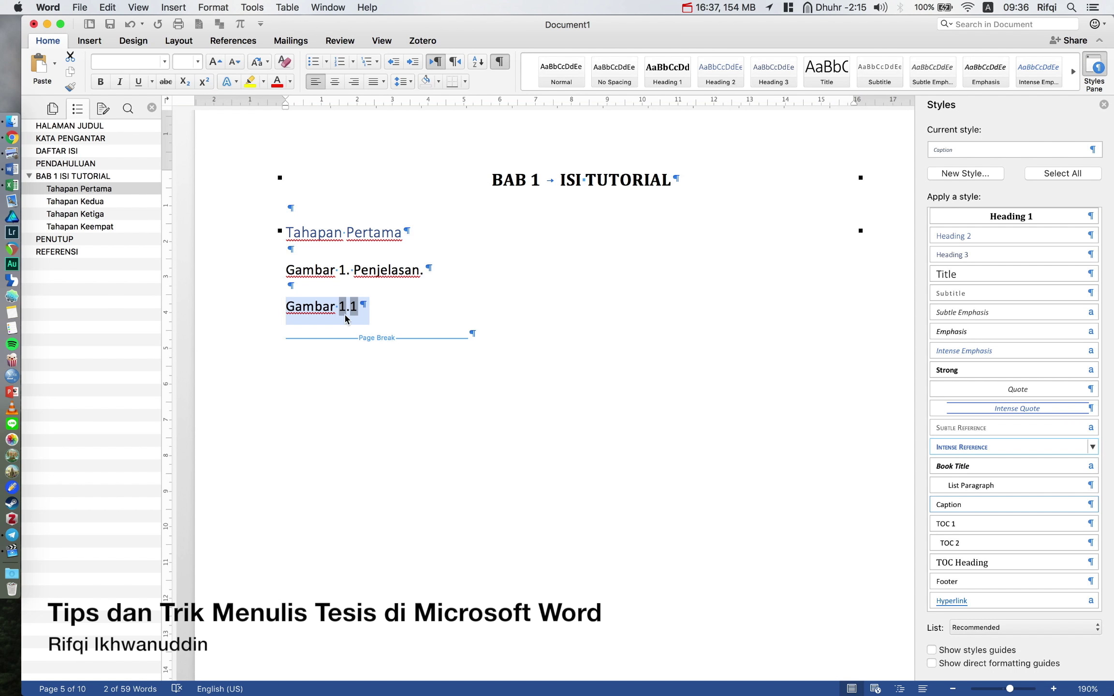
click(382, 310)
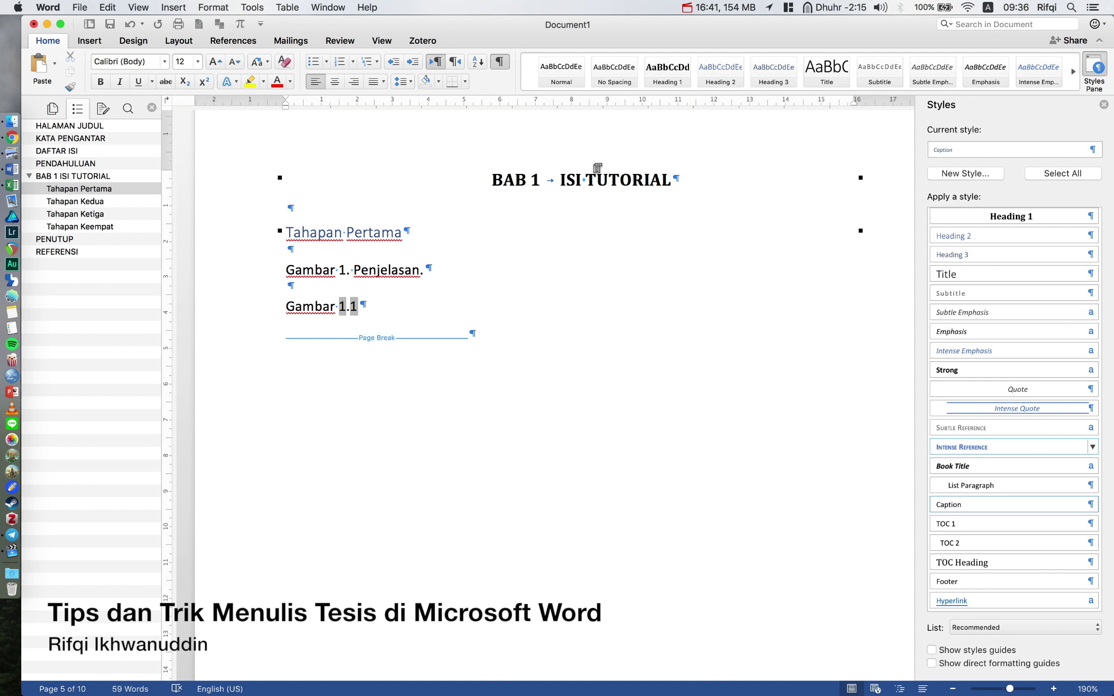
click(566, 181)
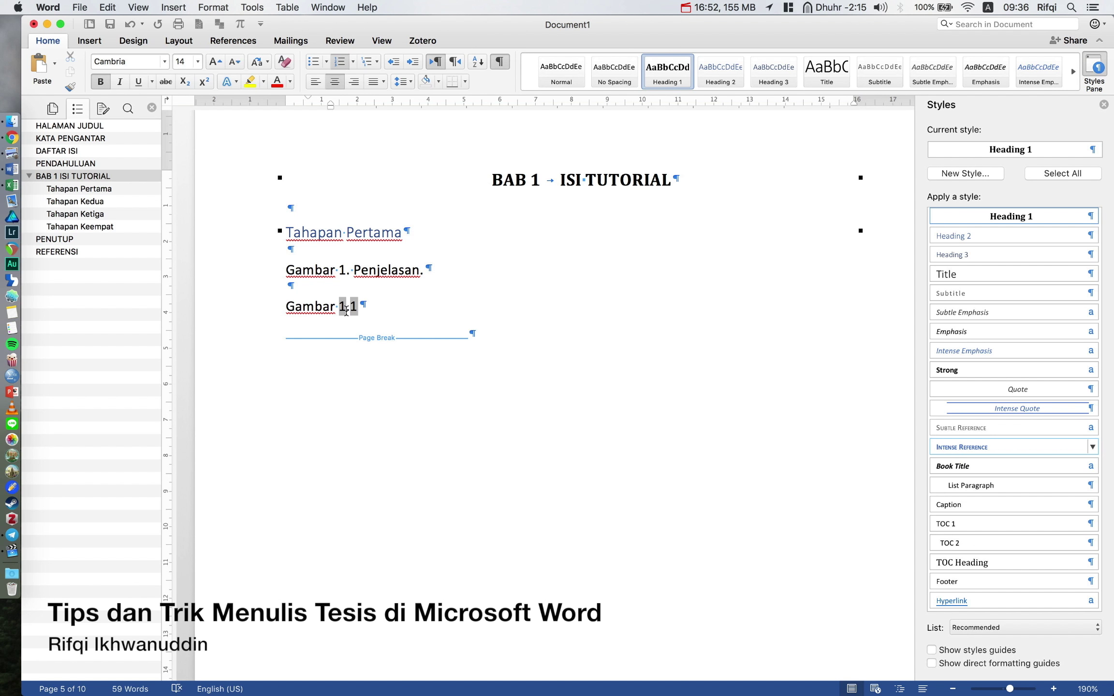
Set the Caption style to centred alignment so Gambar 1.1 sits mid-page.
click(385, 310)
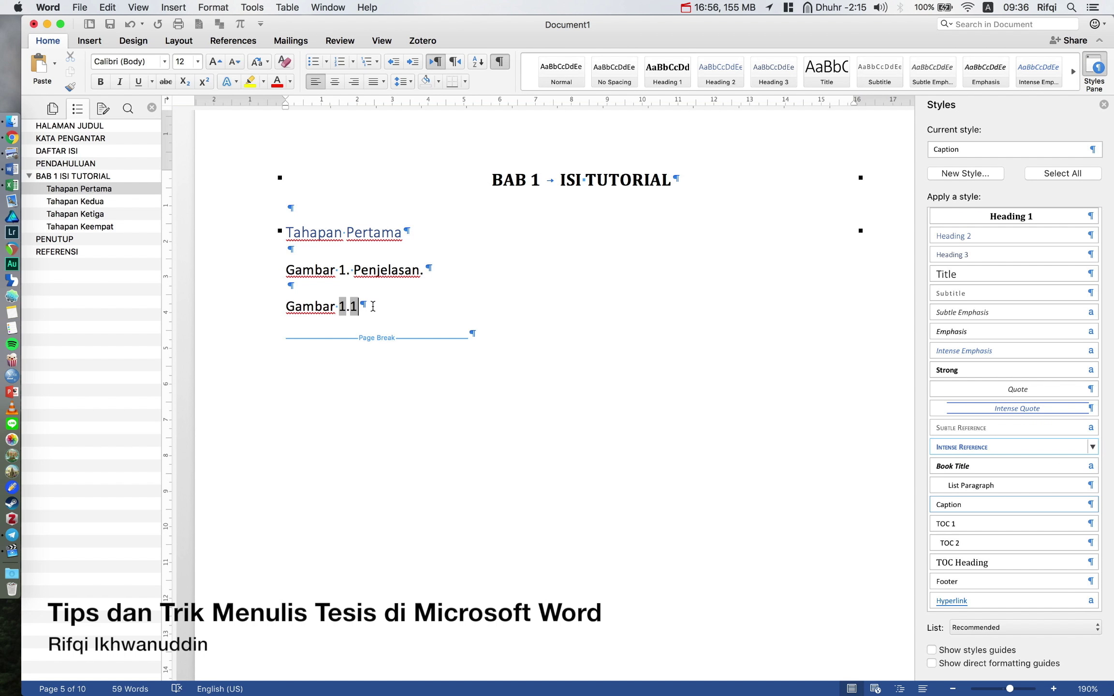
click(335, 81)
click(334, 82)
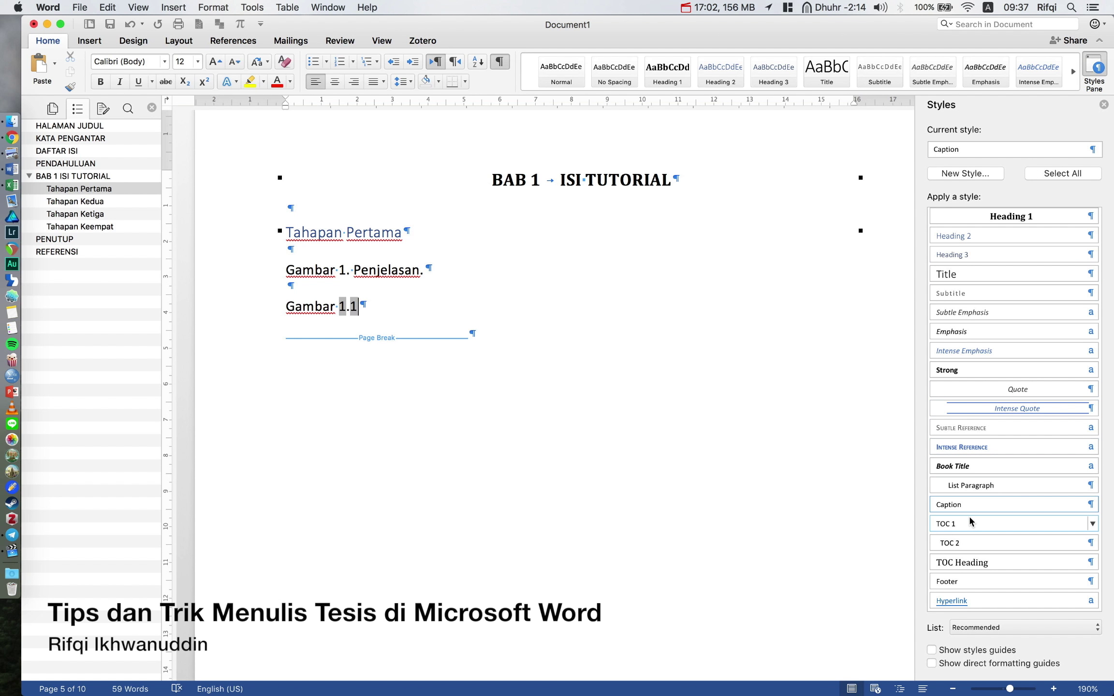
scroll(970, 338, up, 2)
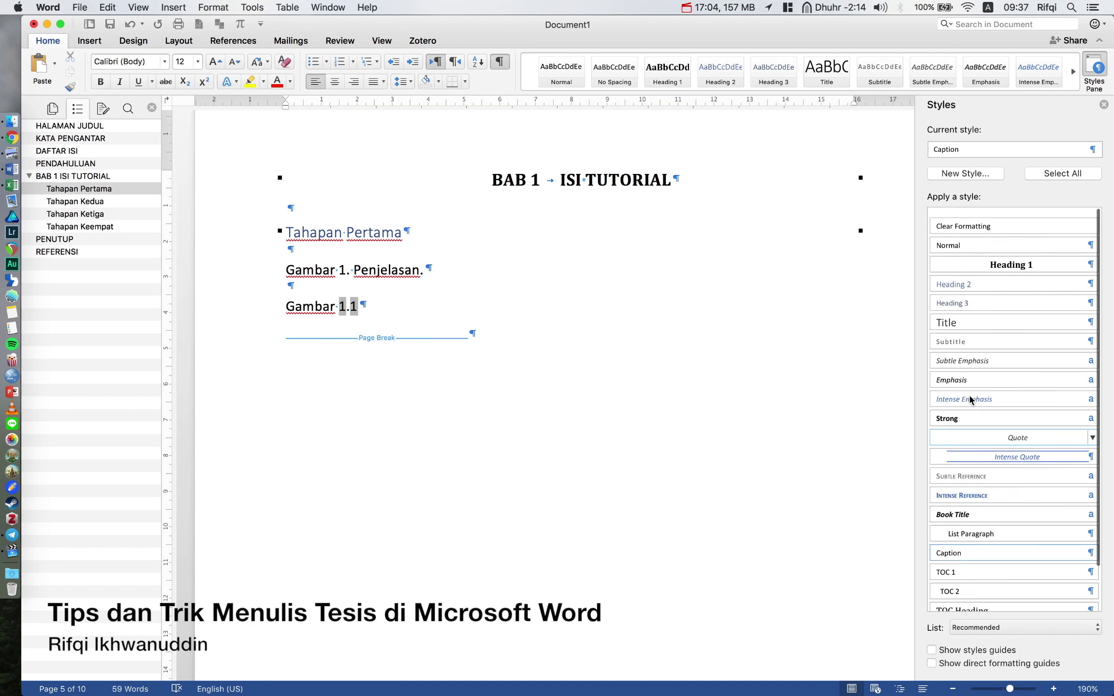
scroll(971, 397, down, 2)
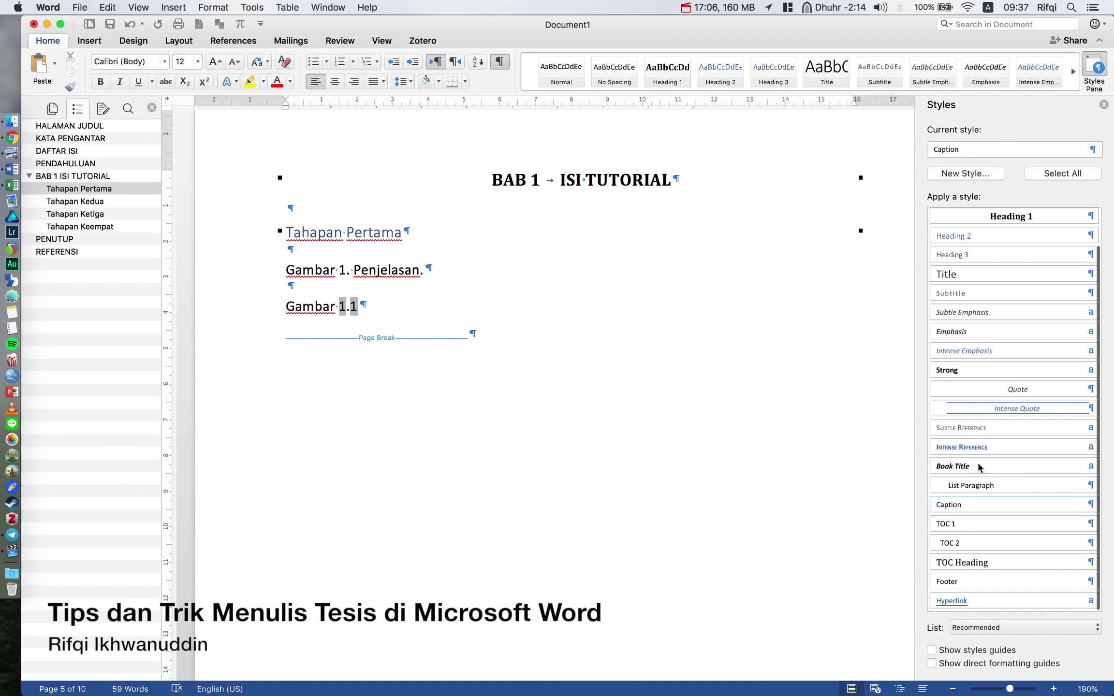
click(1092, 505)
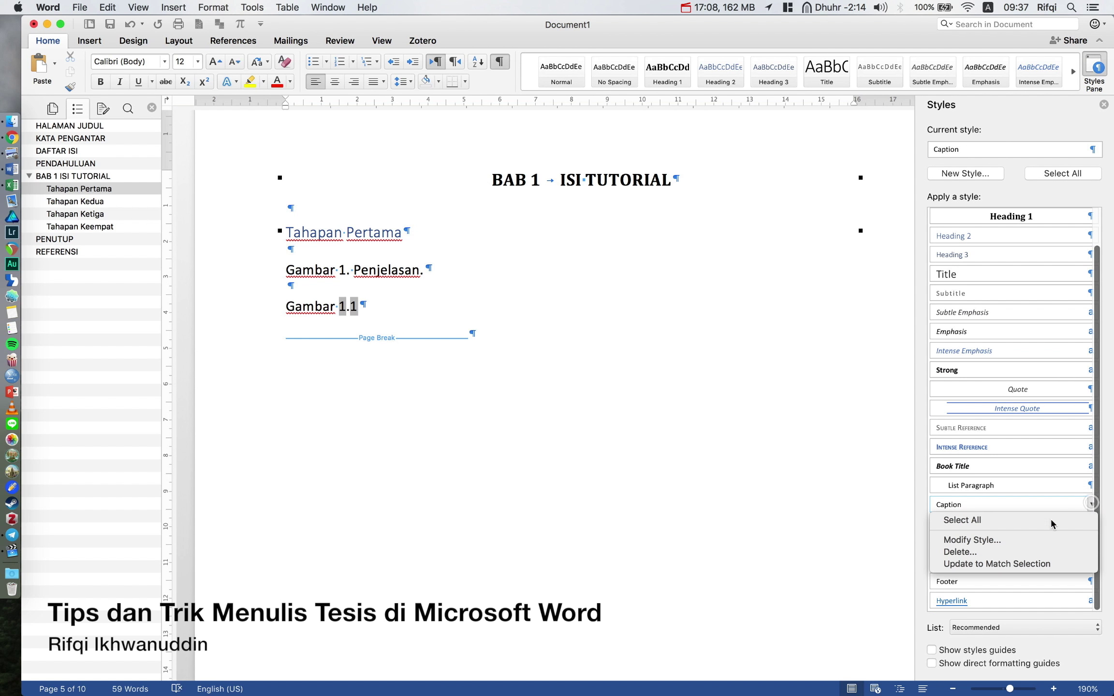
click(1046, 540)
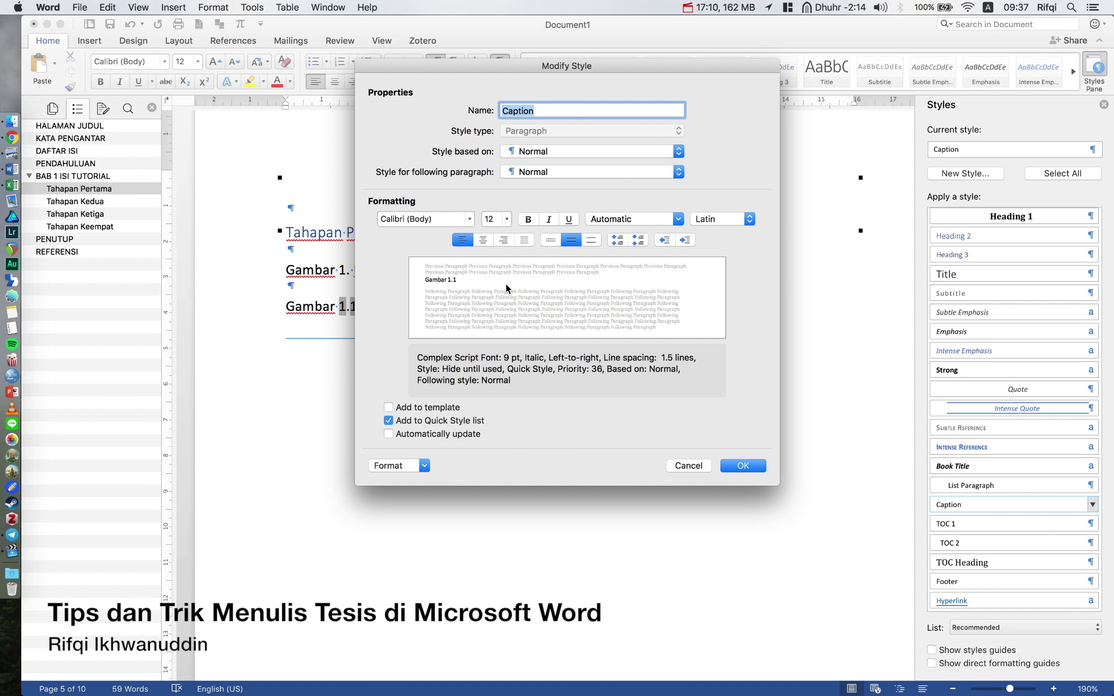
click(483, 240)
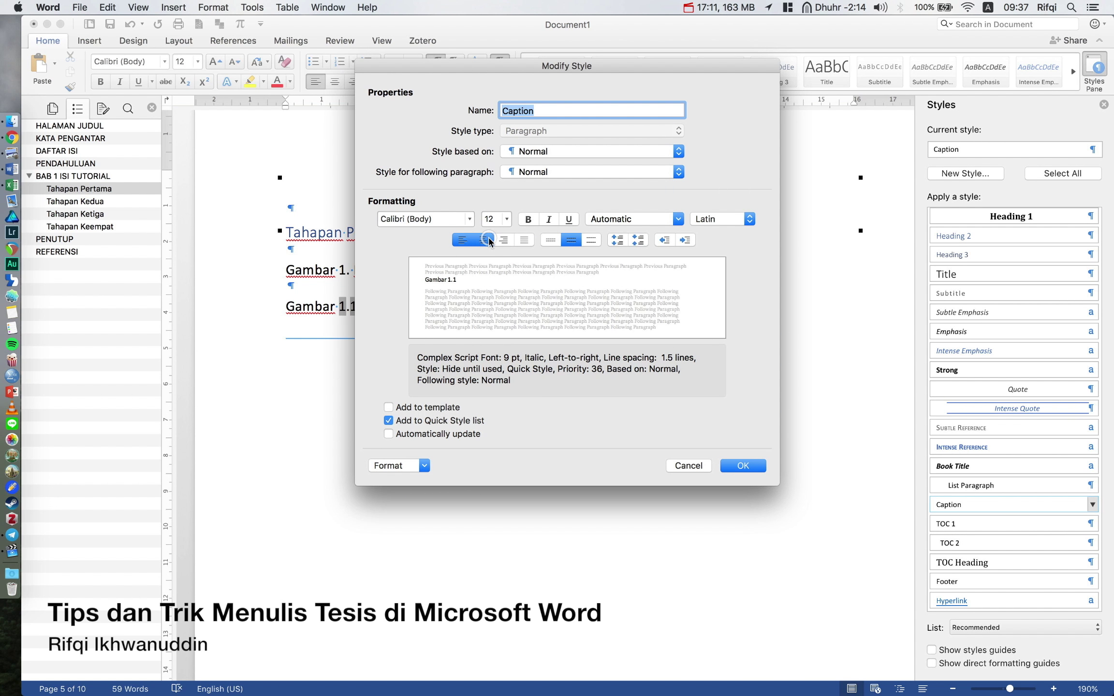
click(743, 465)
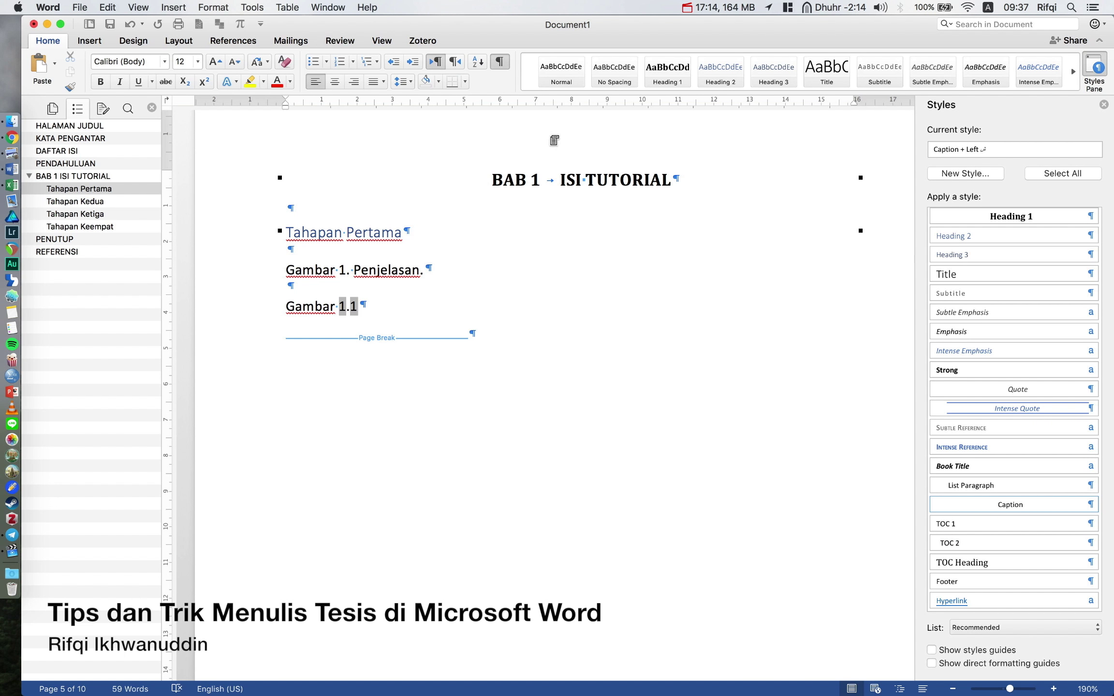
click(338, 82)
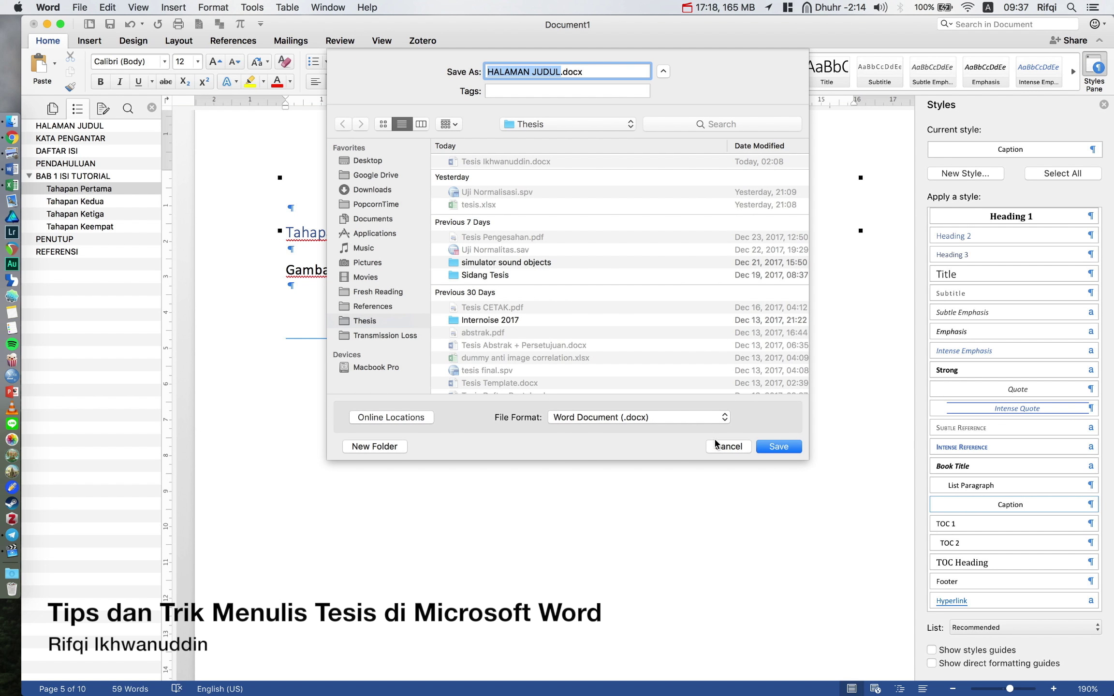
Dismiss the save dialog and delete the old 'Gambar 1. Penjelasan.' line.
click(716, 444)
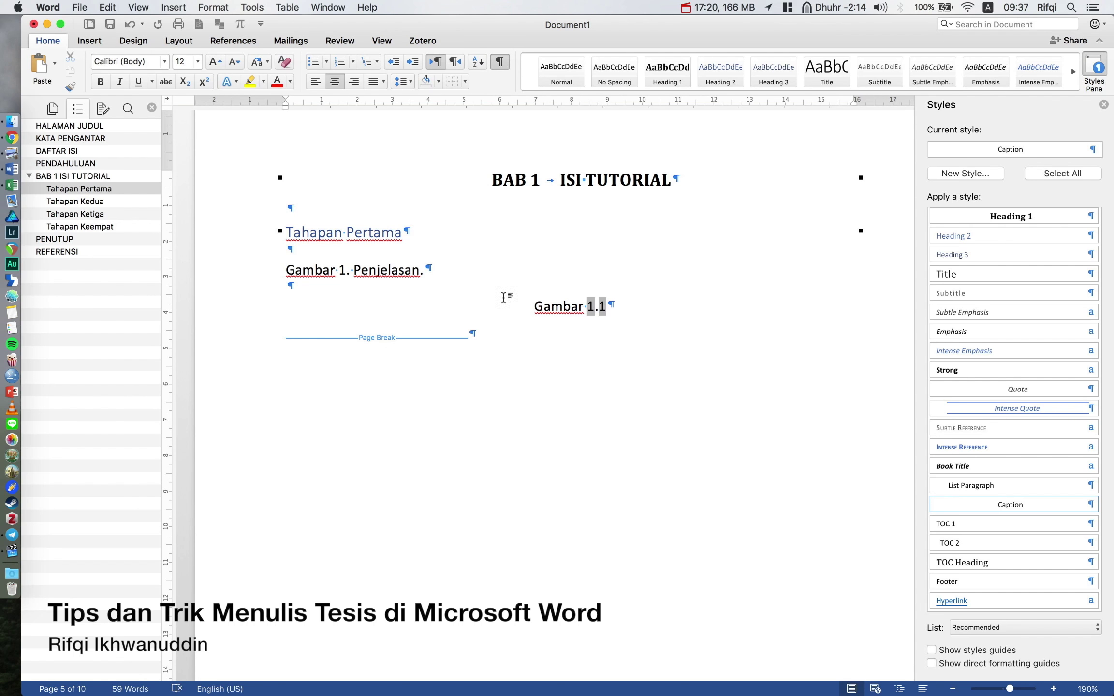
click(463, 283)
click(264, 272)
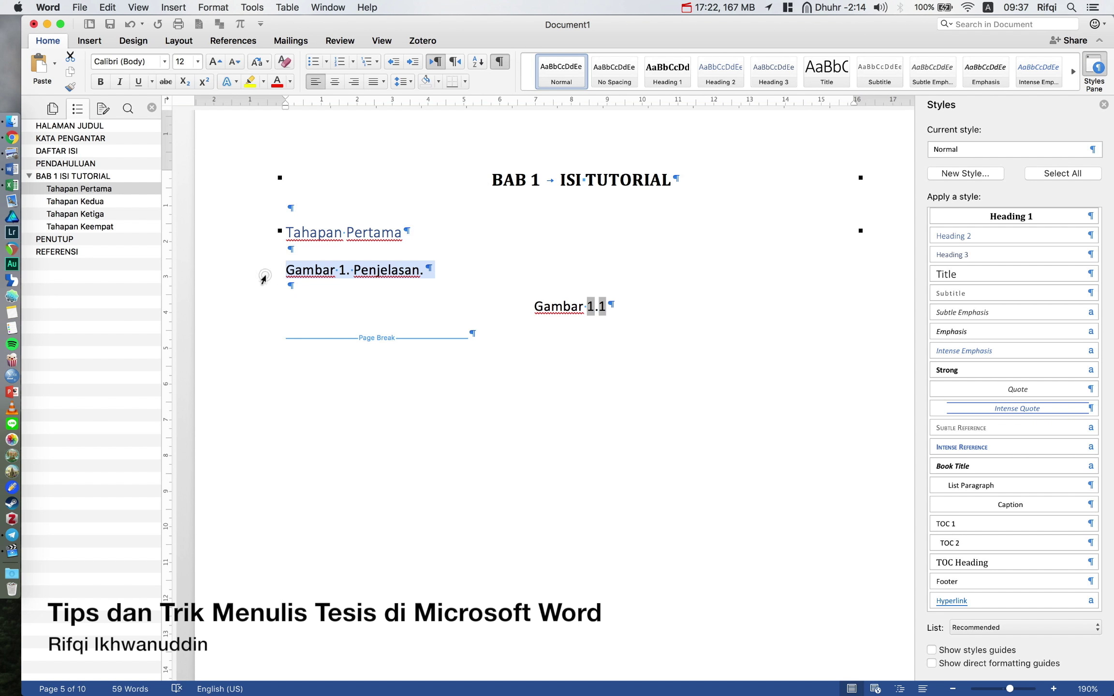
key(BackSpace)
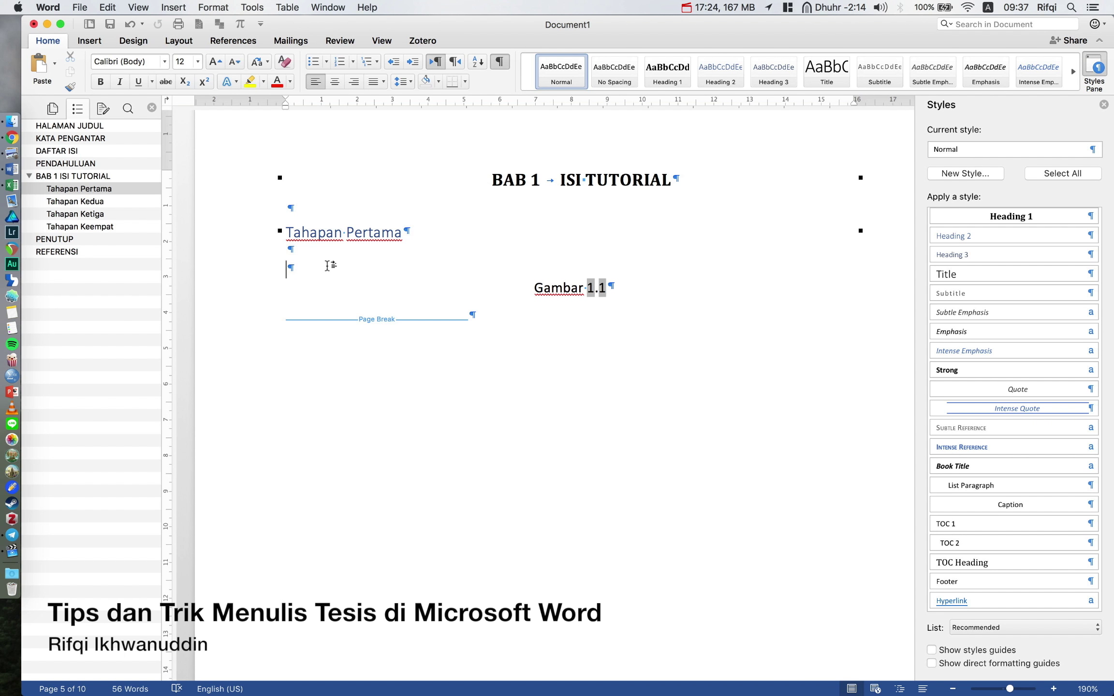
Type the test sentence 'Blab la bla.. pada Gambar 1.1' above the caption.
text(Blab la bla.. )
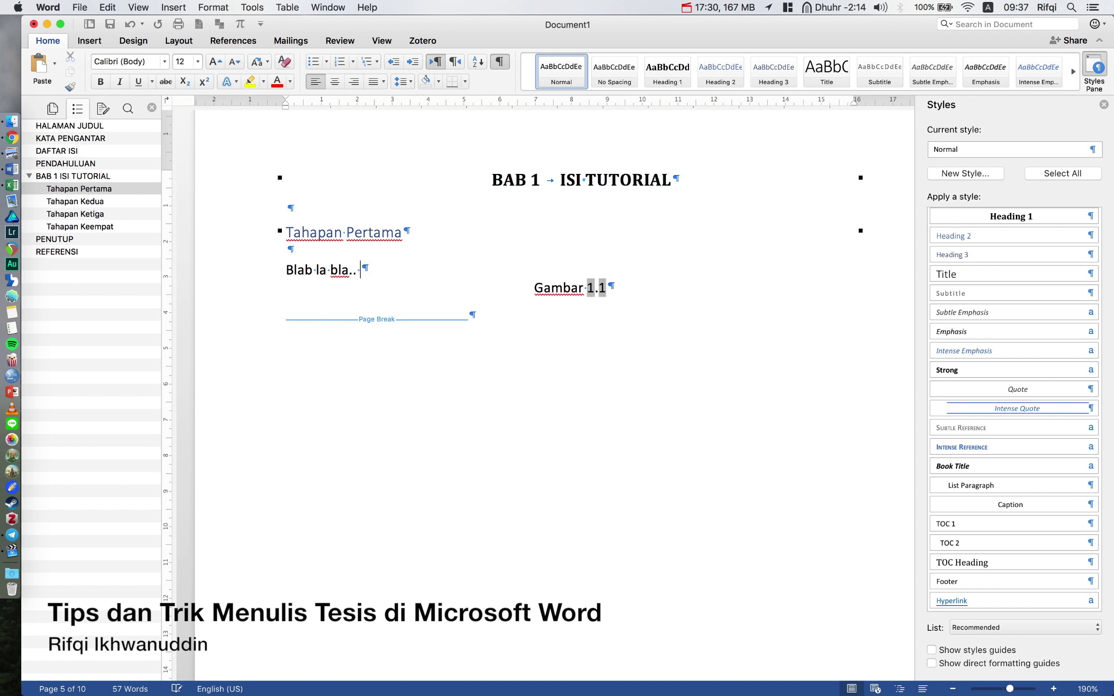
text(pada)
text(G)
text(ambar 1.1)
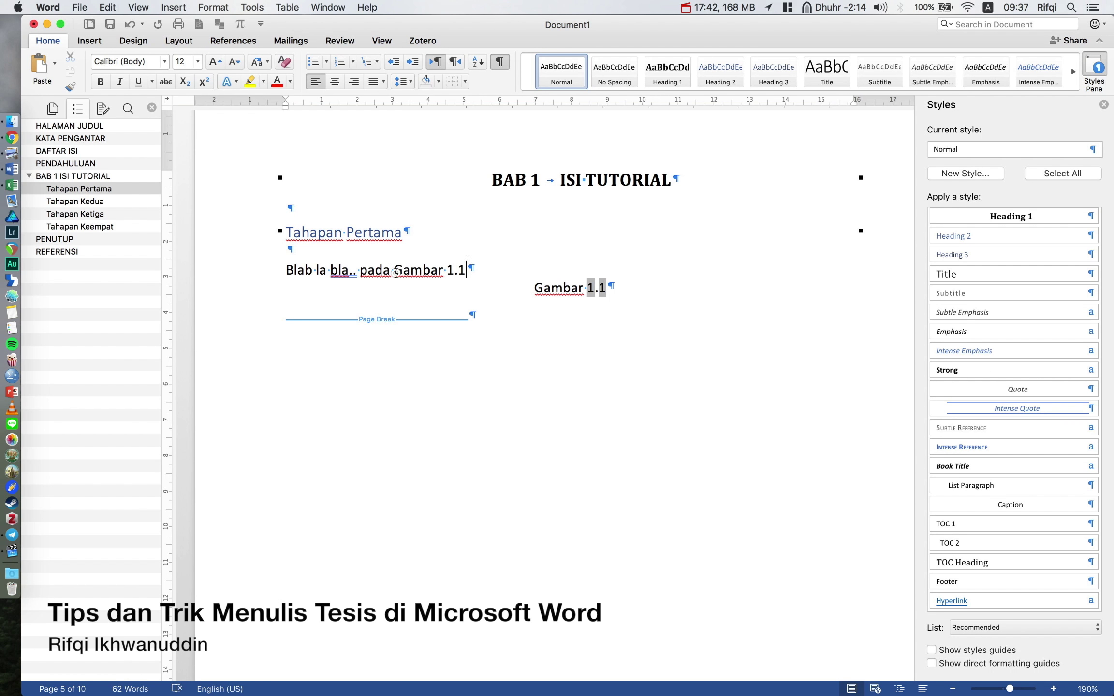
Delete the test sentence and leave an empty left-aligned paragraph above the caption.
triple_click(393, 270)
key(BackSpace)
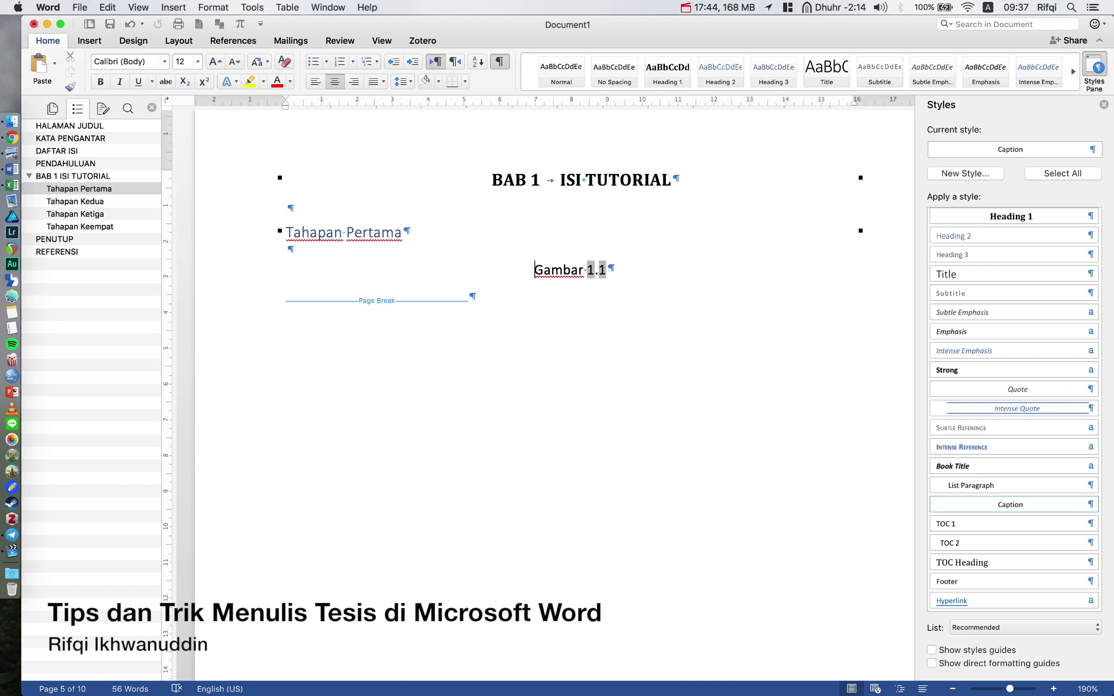
key(Return)
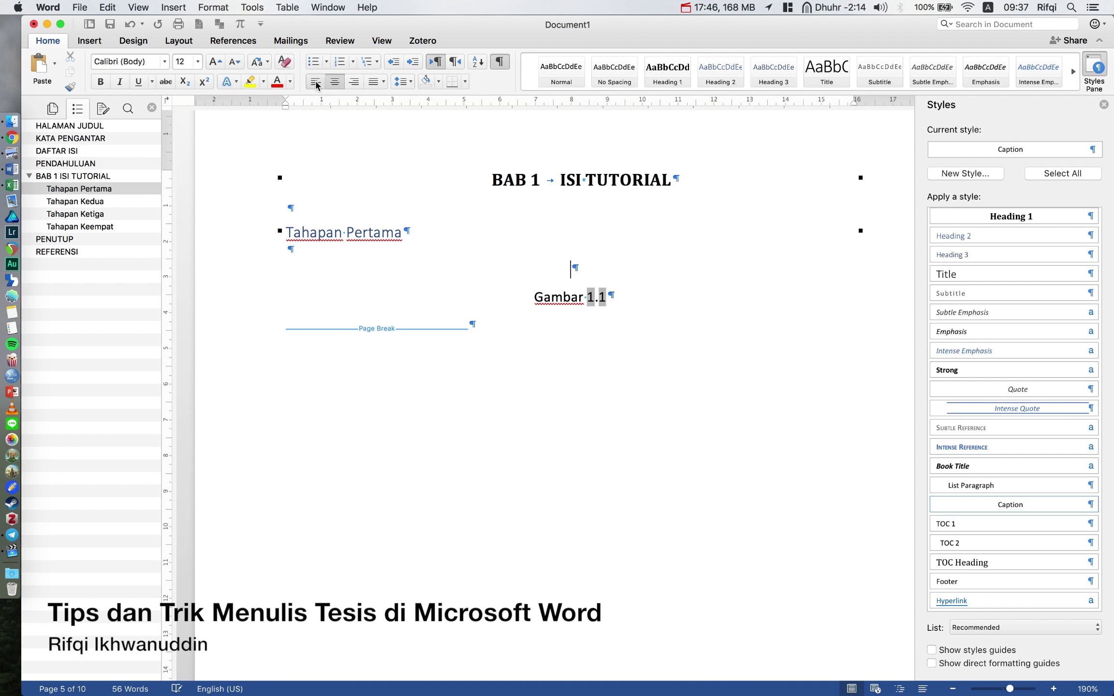
click(316, 81)
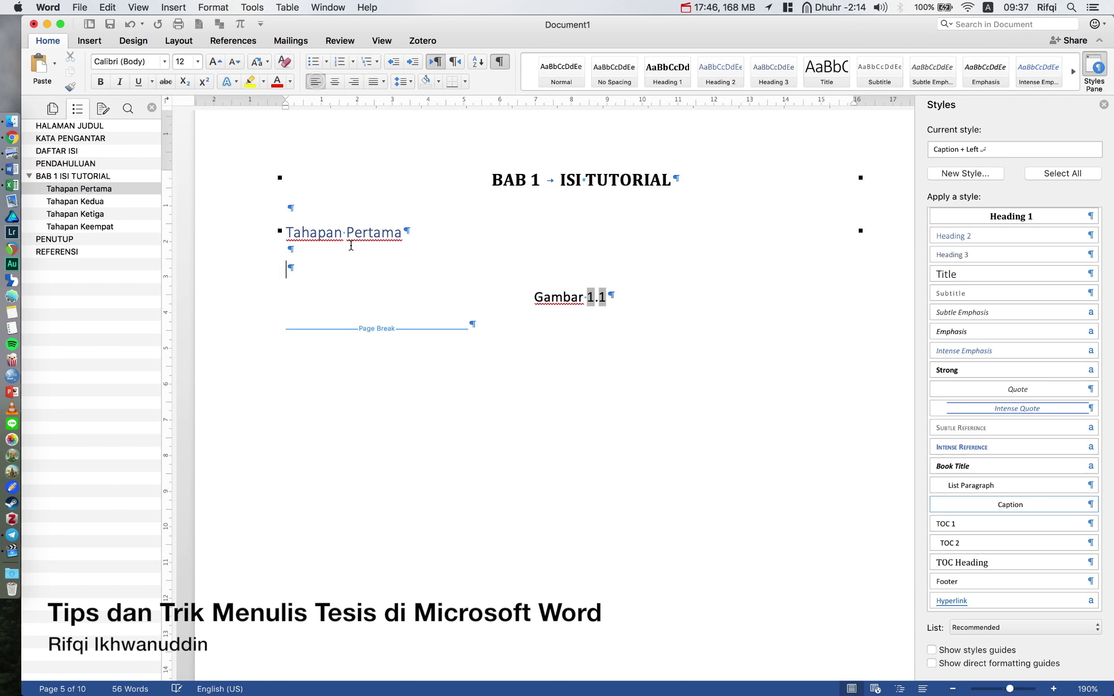
click(244, 44)
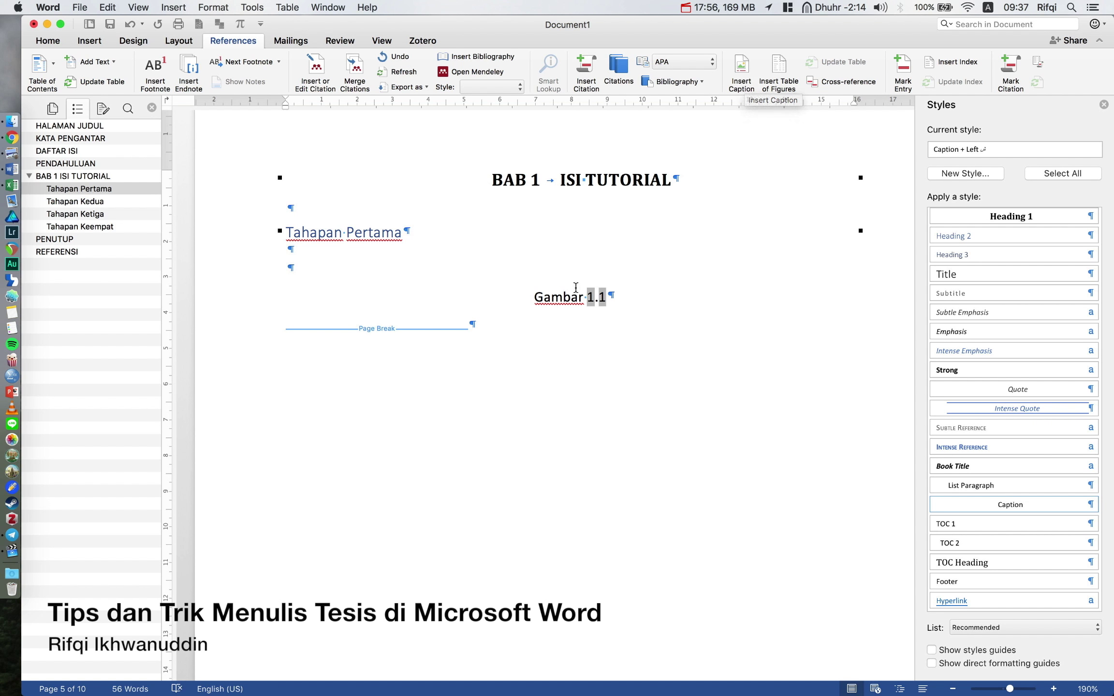
Insert a Gambar cross-reference to Gambar 1.1 showing only its label and number.
click(824, 85)
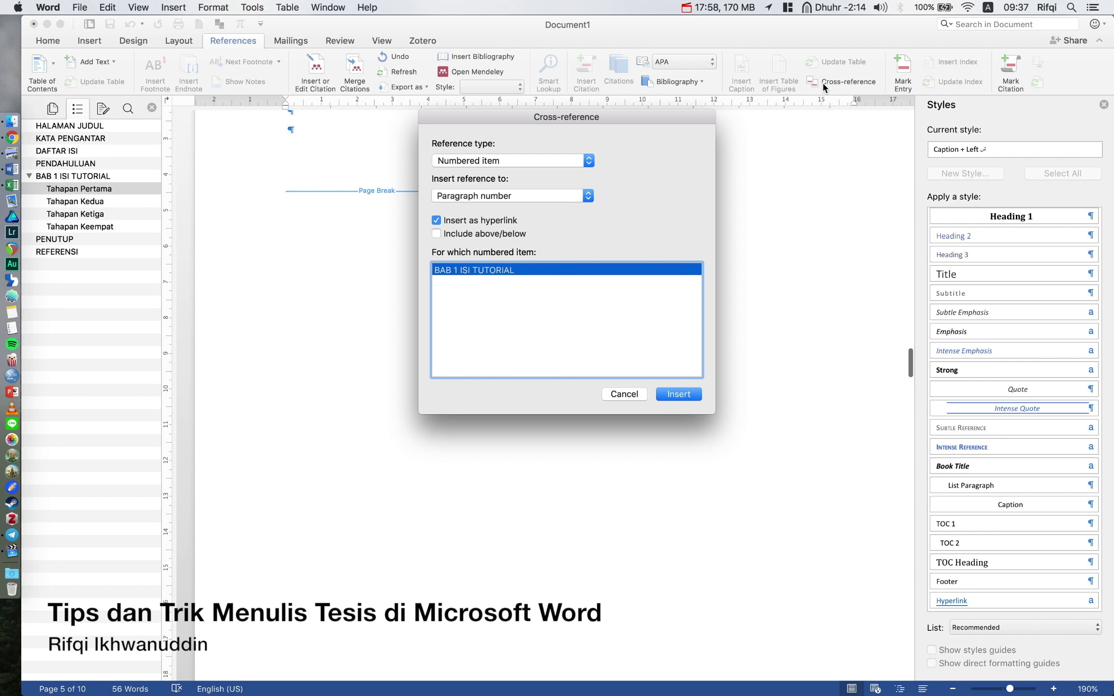
click(502, 161)
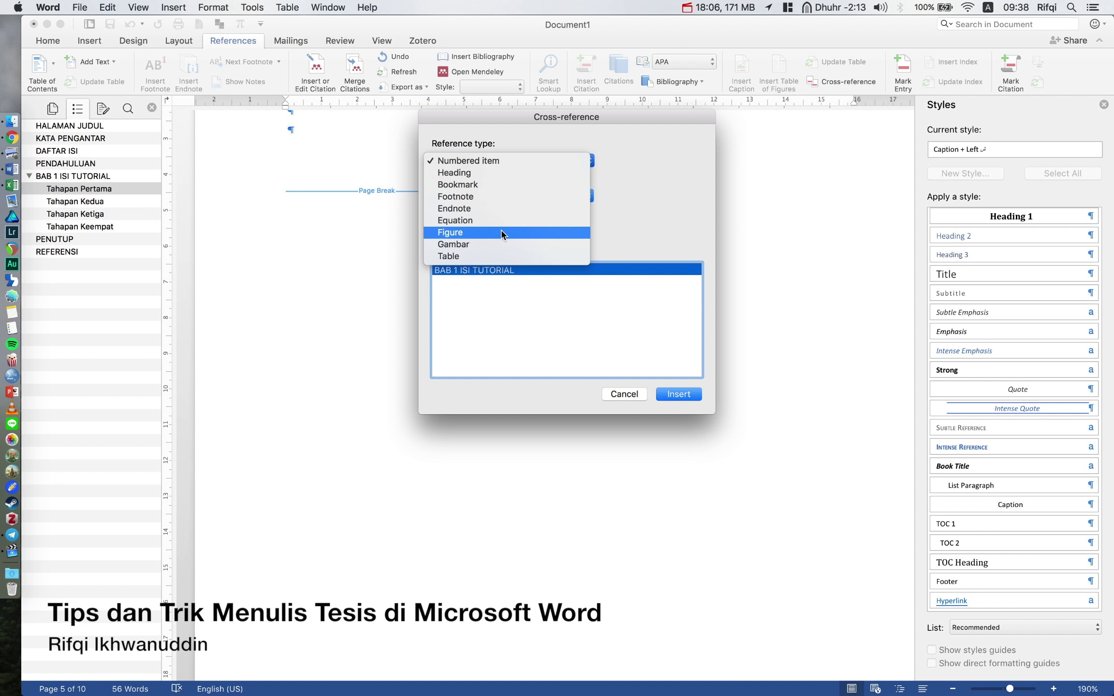
click(503, 244)
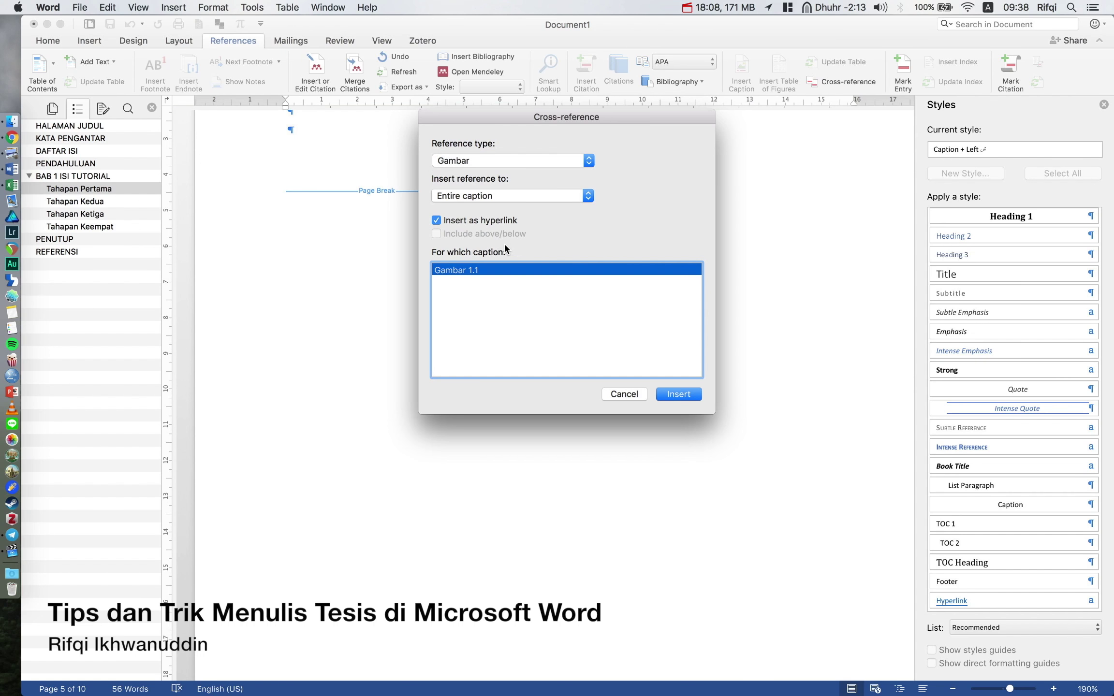
click(500, 196)
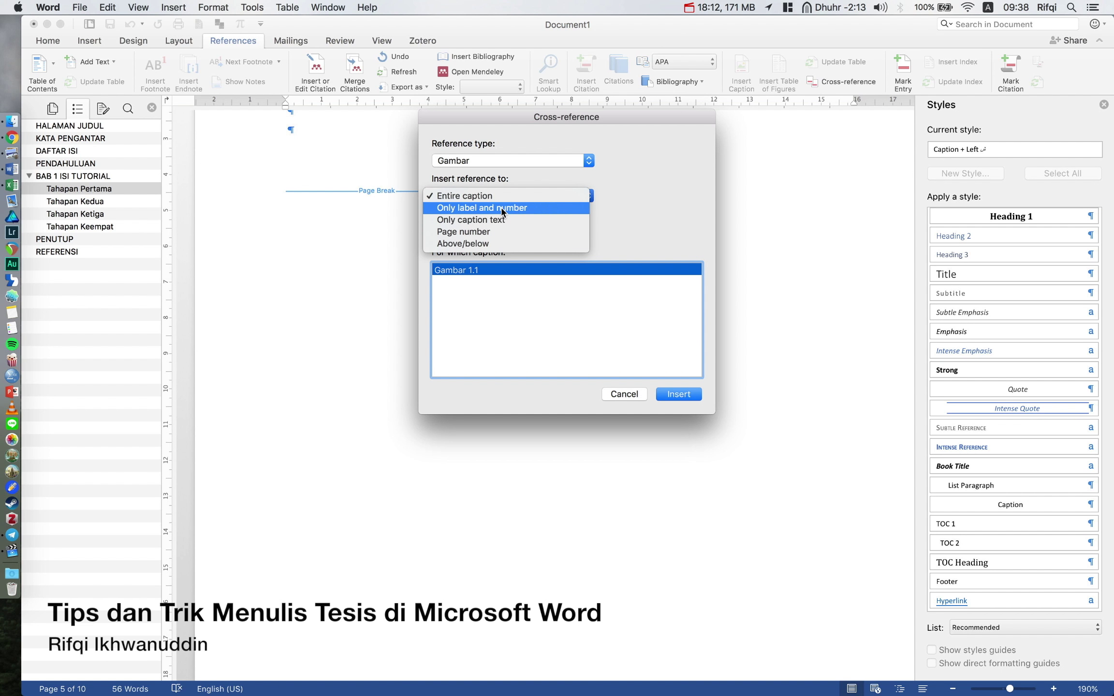
click(540, 207)
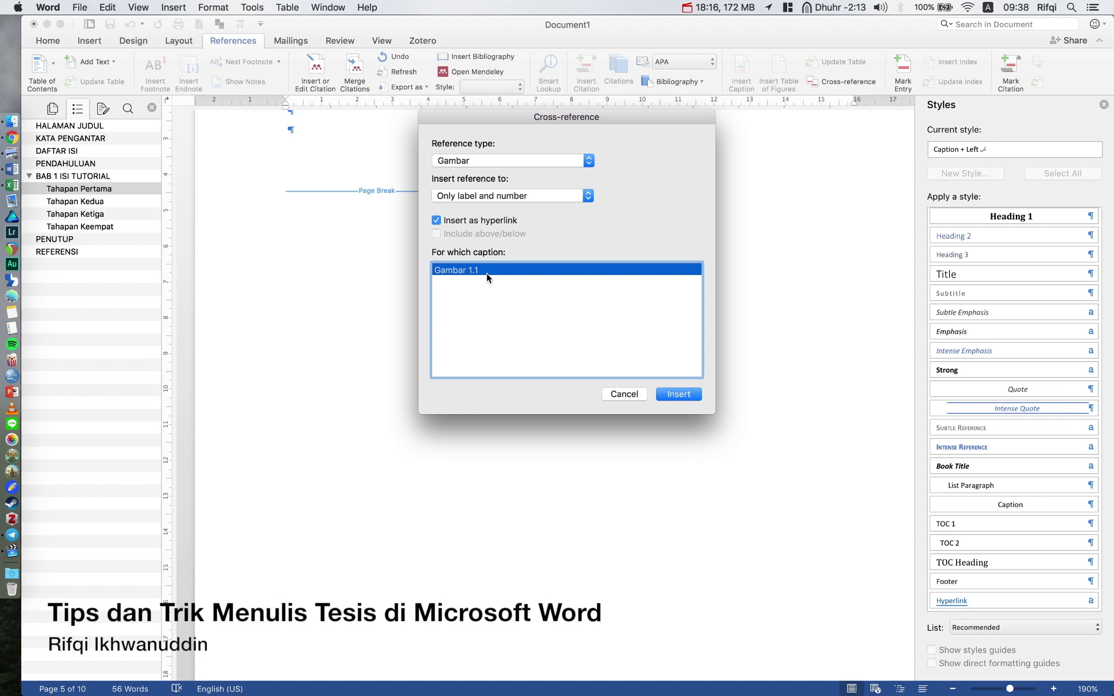
click(506, 199)
click(506, 182)
drag(563, 120, 349, 183)
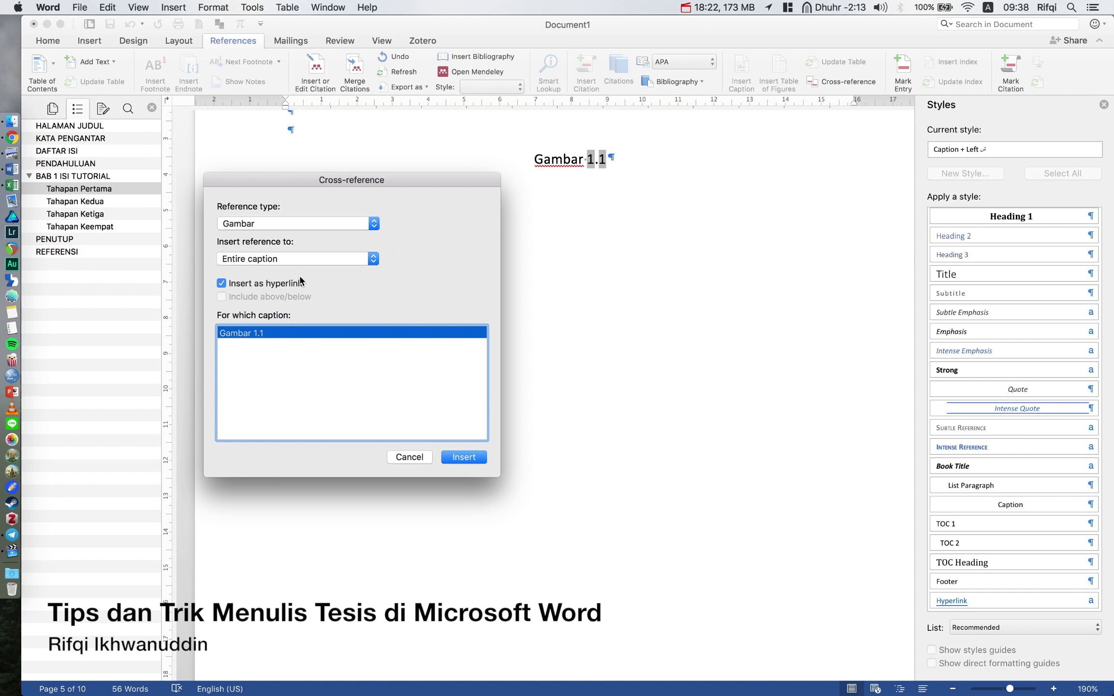
click(306, 261)
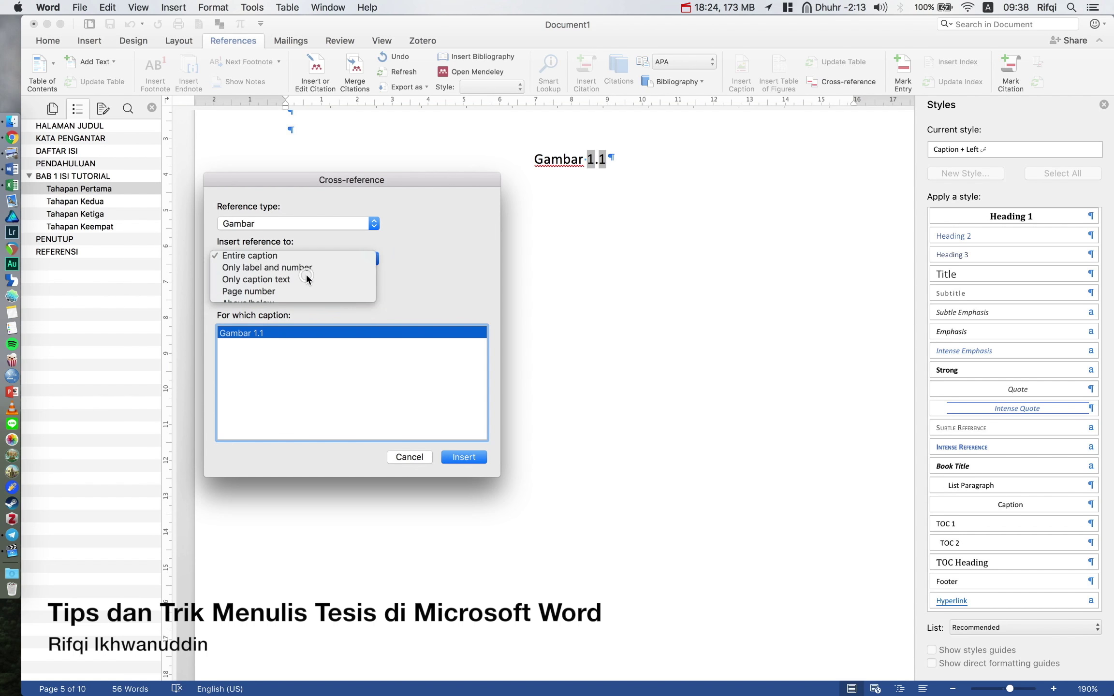
click(305, 273)
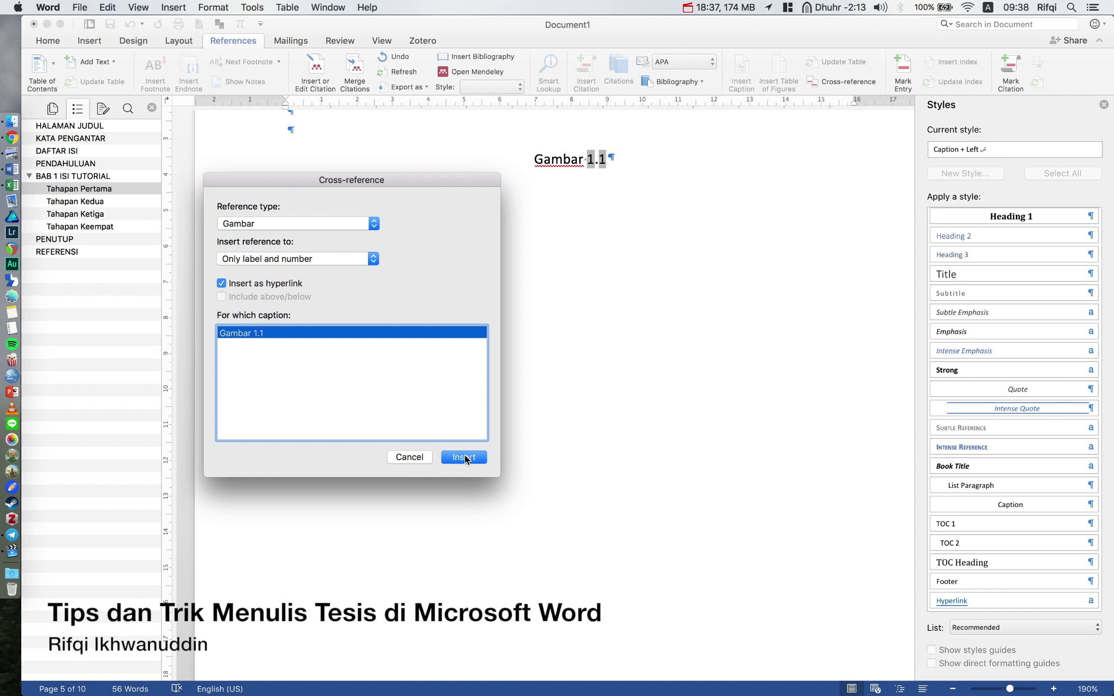
click(464, 457)
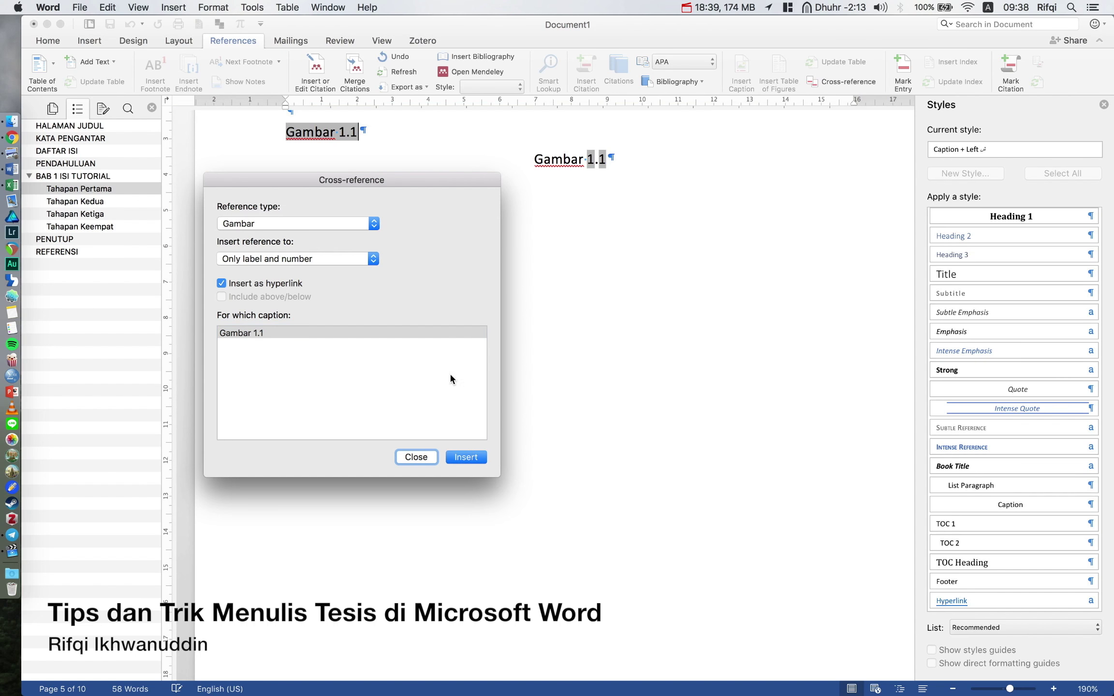
Write the sentence 'Pada Gambar 1.1 menunjukkan bahwa persentase dan lain-lain.' around the cross-reference.
click(423, 457)
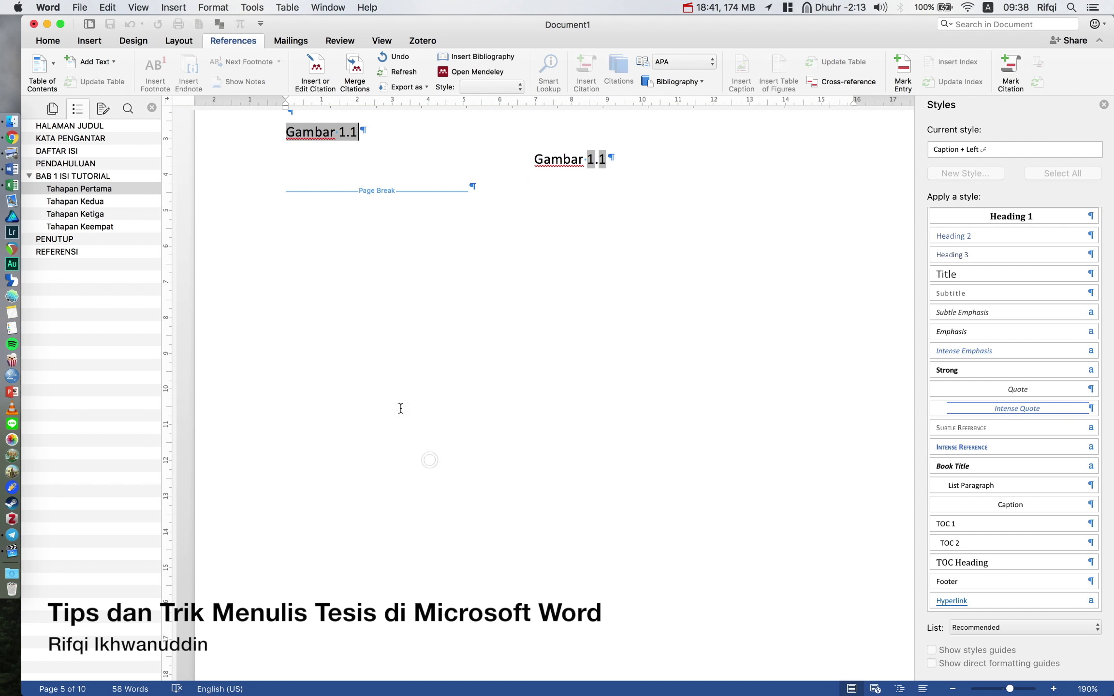
scroll(341, 127, up, 3)
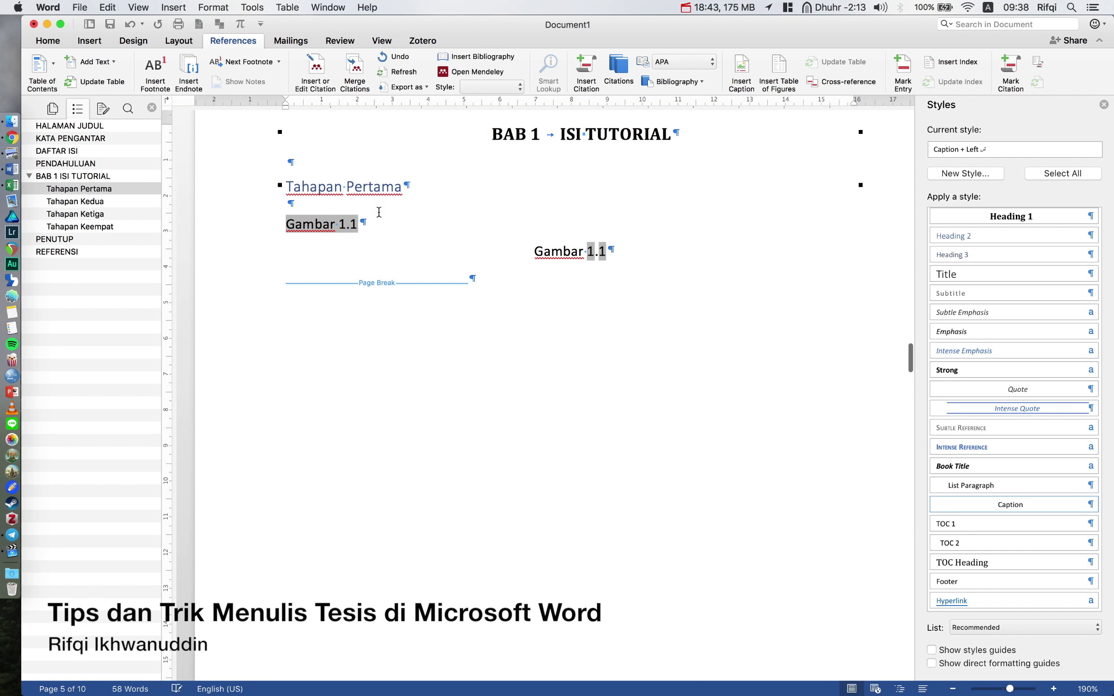
text(Pad)
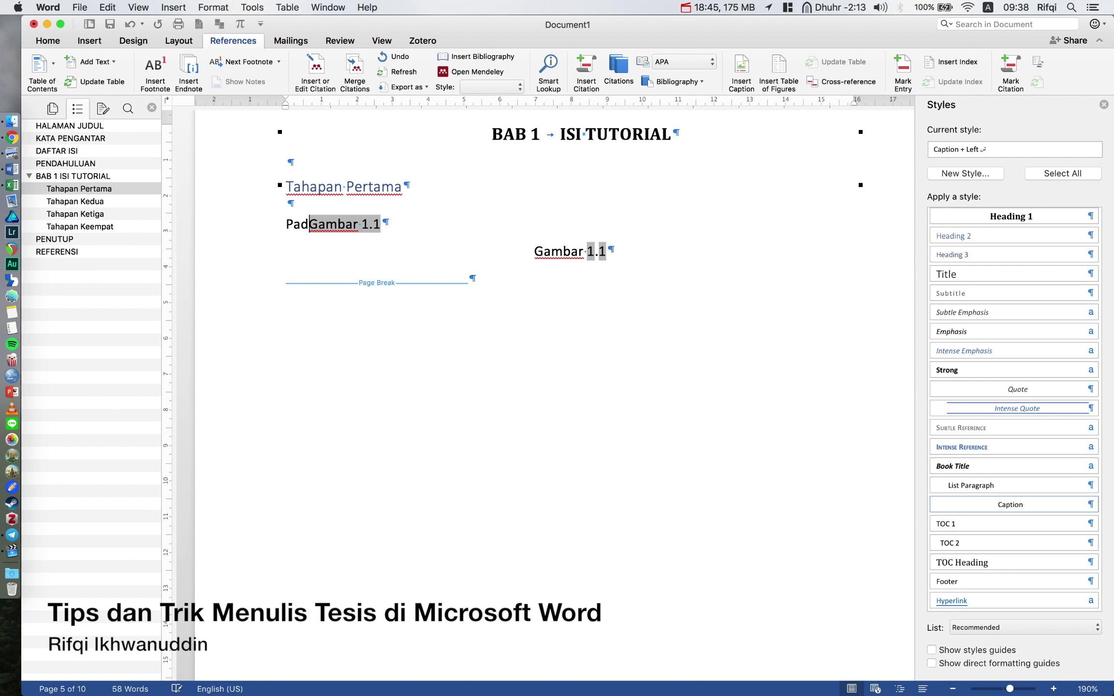
text(a)
key(End)
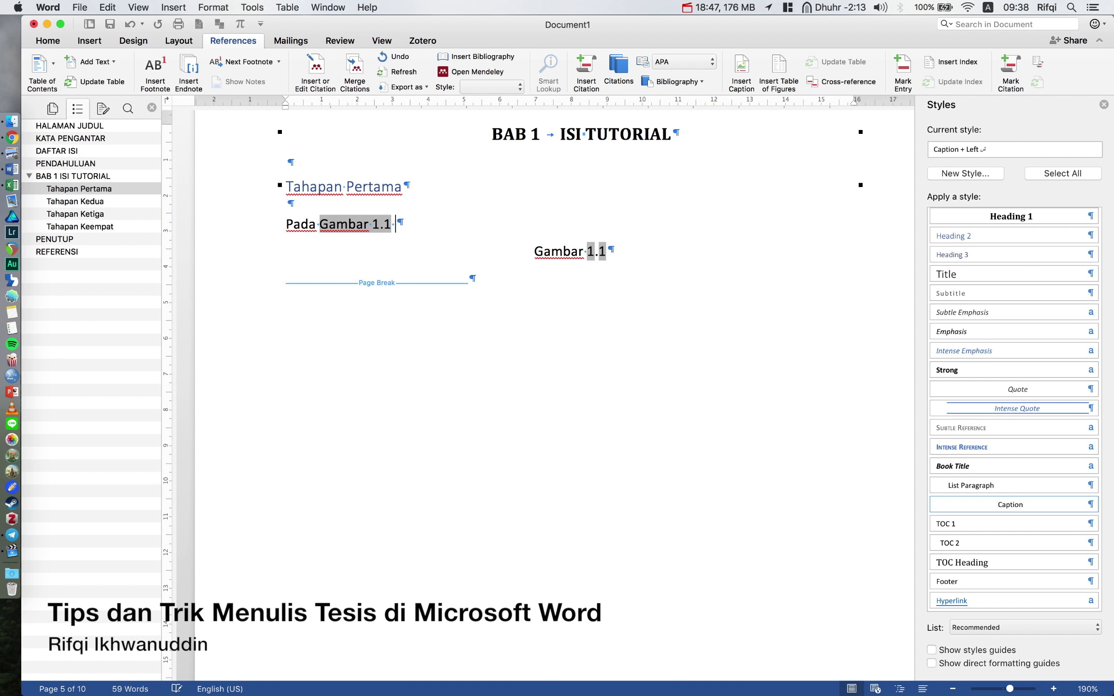
text(menunjukkan ba)
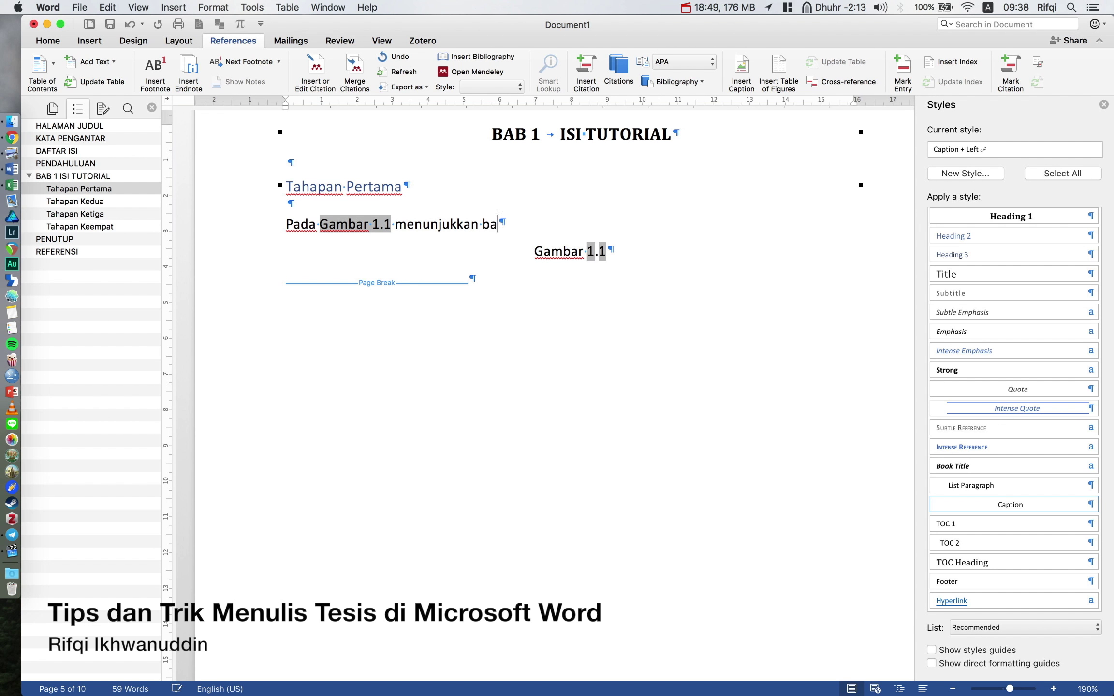
text(hwa persenta)
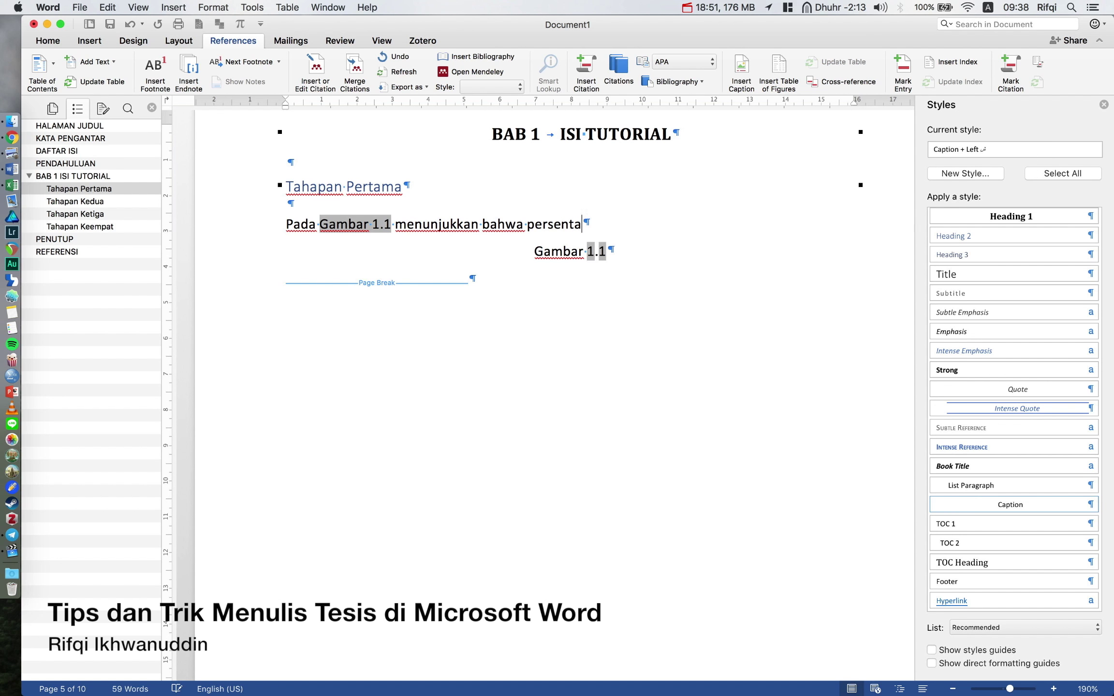
text(se dan lai)
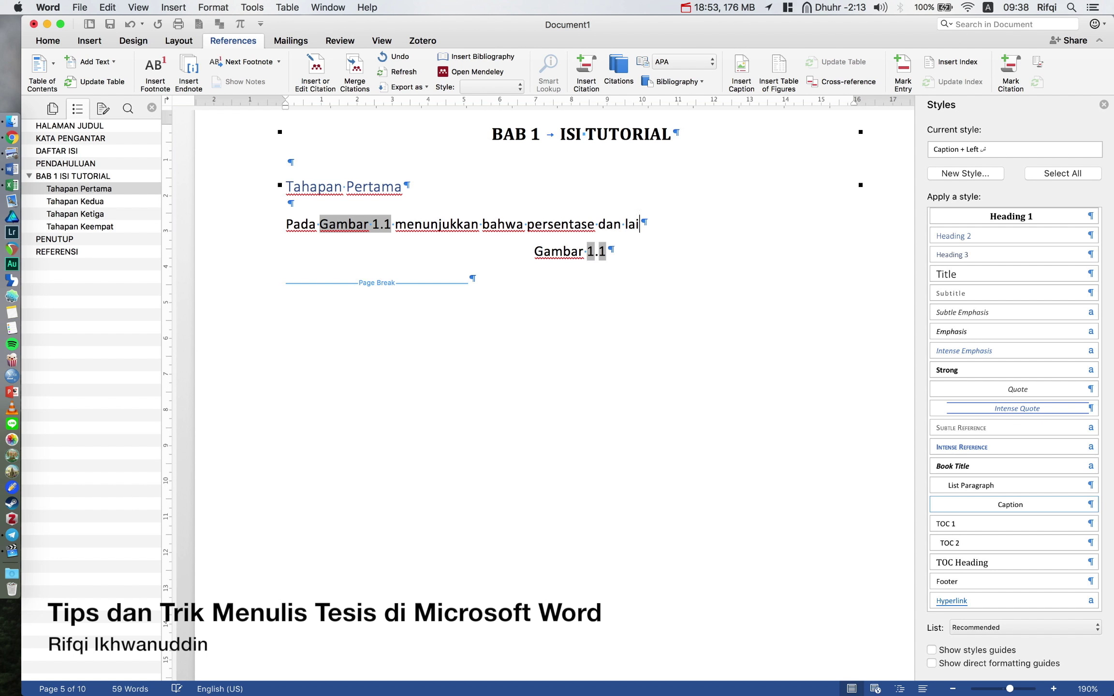
text(n-lain.)
key(Return)
Add the caption text 'Ini adalah contoh caption singkat.' after Gambar 1.1.
click(618, 266)
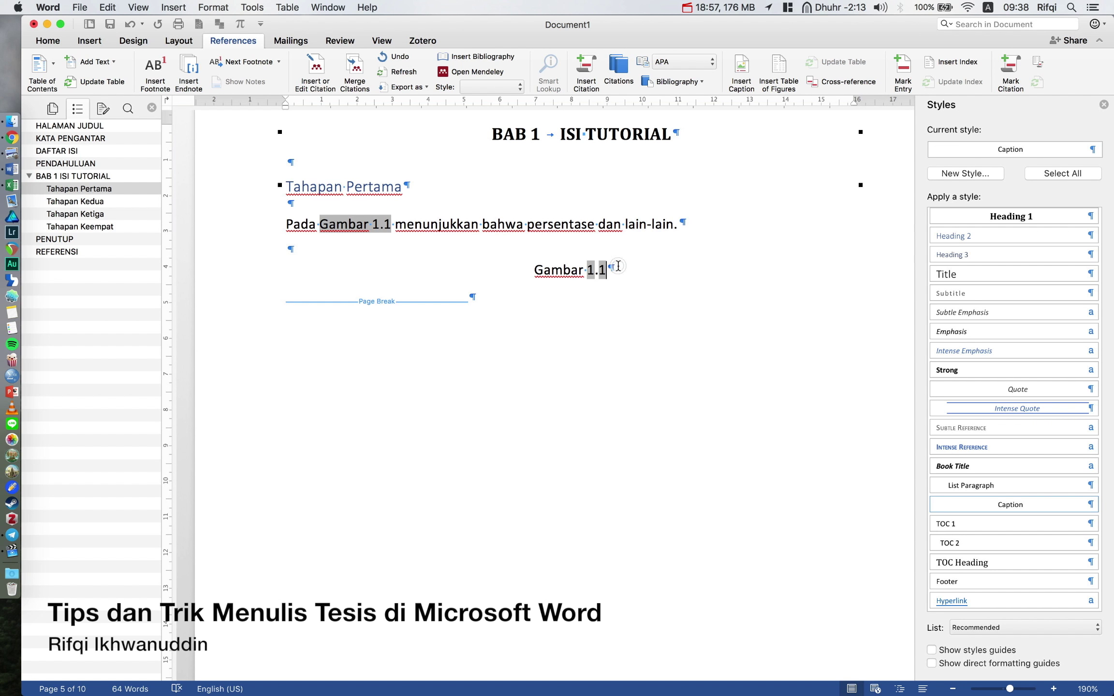
text( Ini)
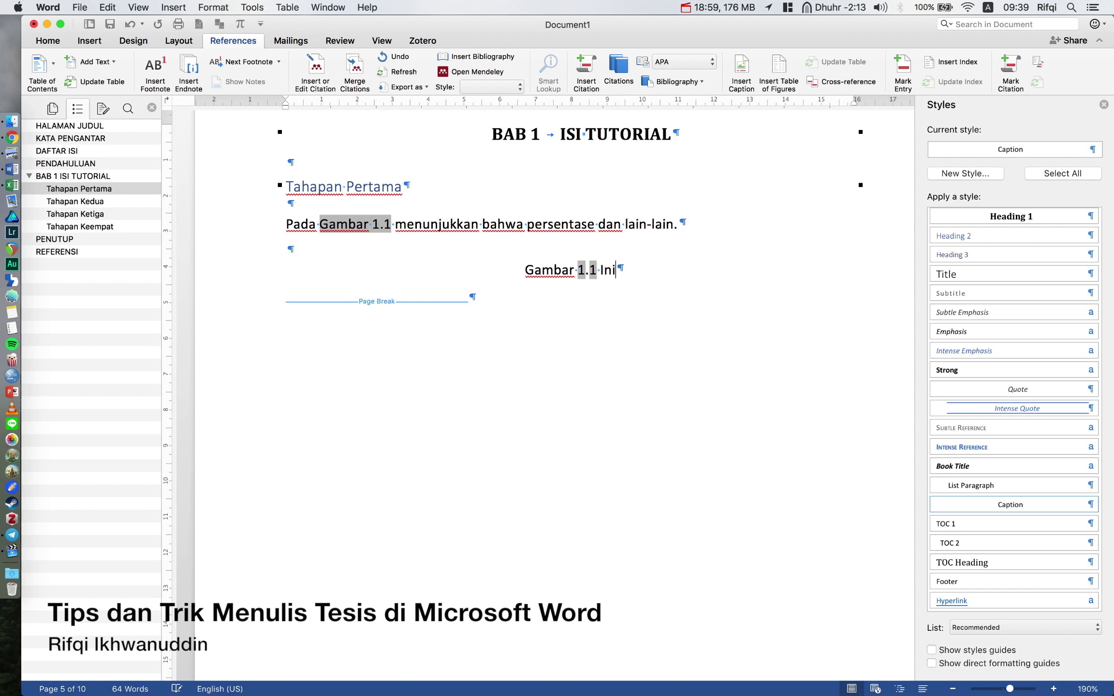
text( ada)
key(BackSpace)
key(BackSpace)
text(adalah co)
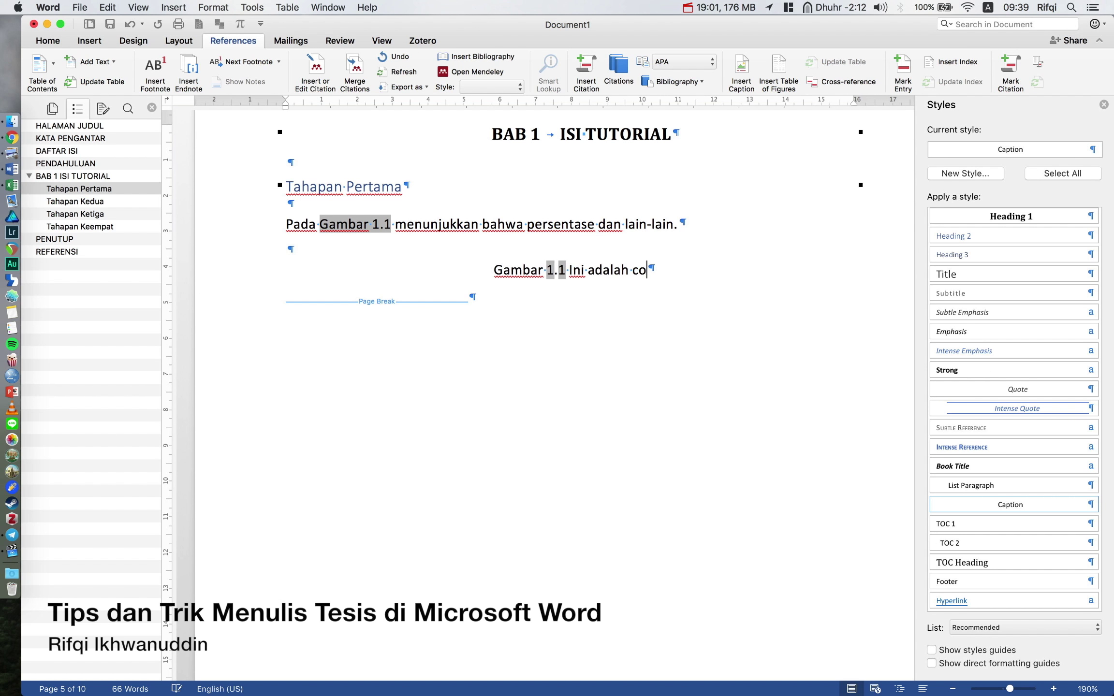
text(ntoh caption)
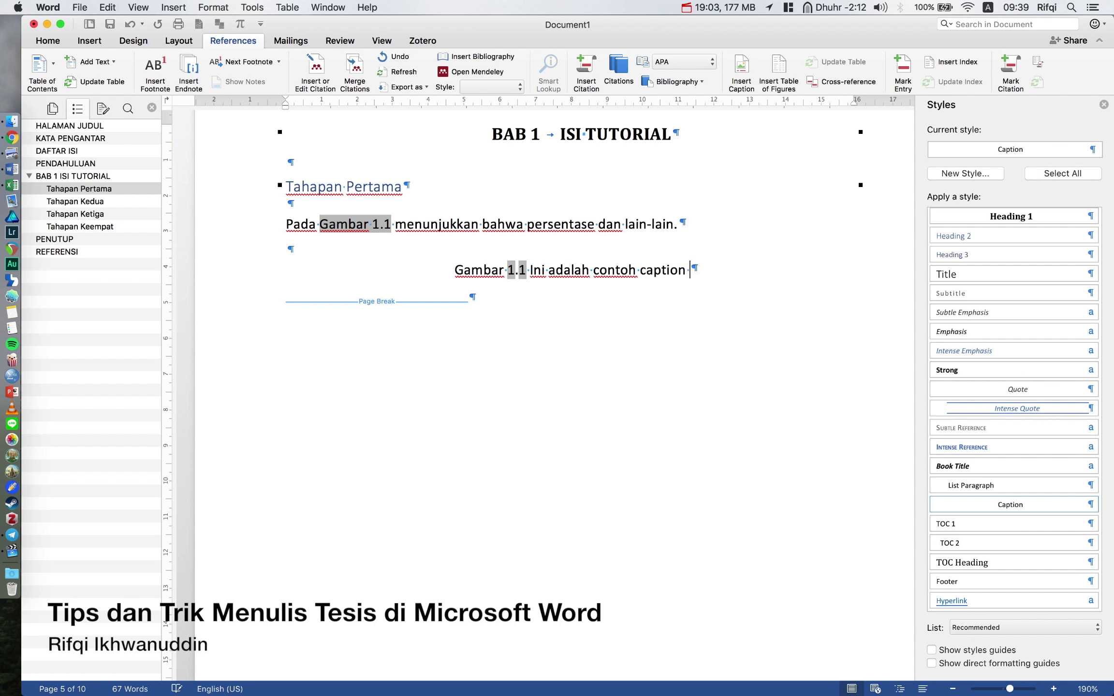
text( singkat.)
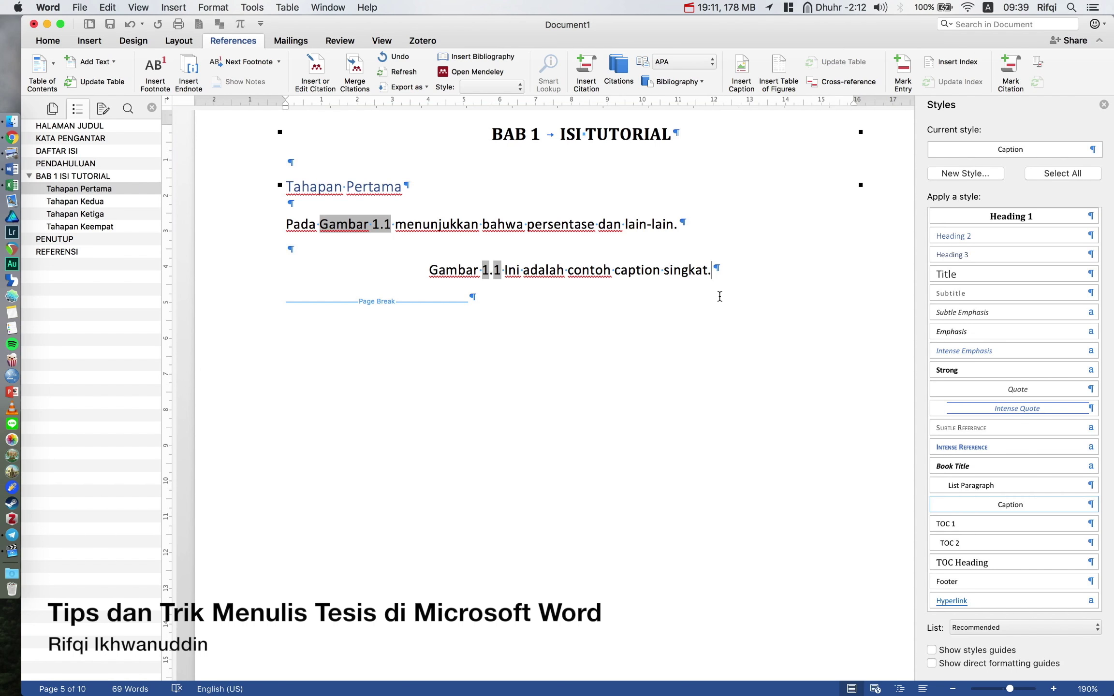
Add two empty lines below the caption and insert a three-column, one-row table.
key(Return)
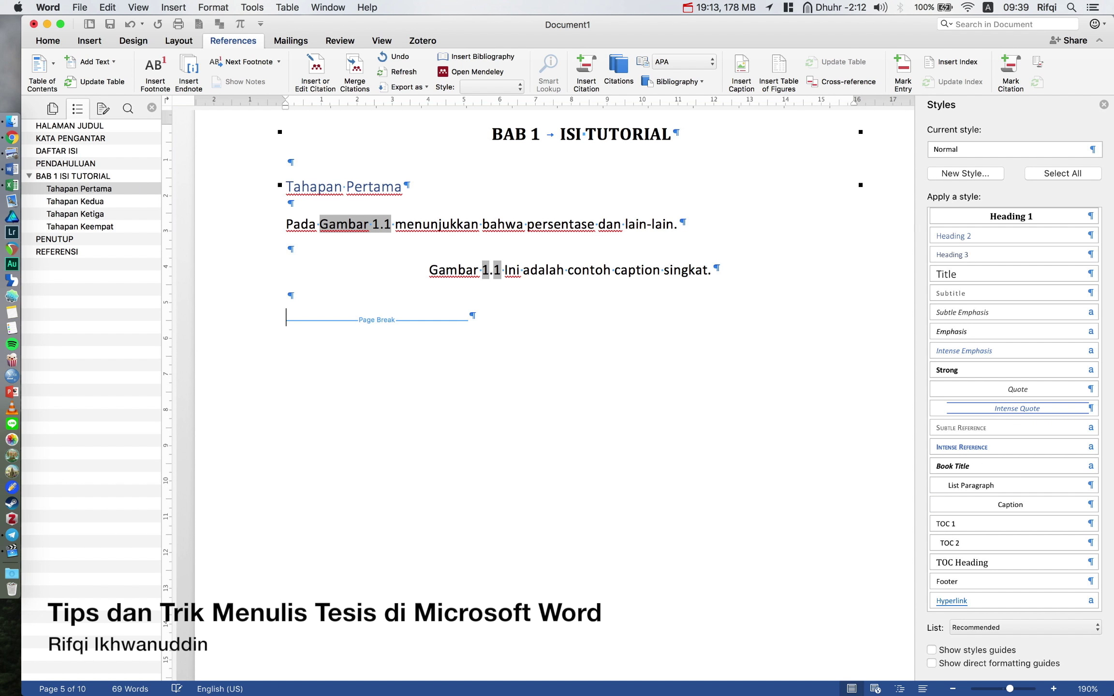
key(Return)
key(Return)
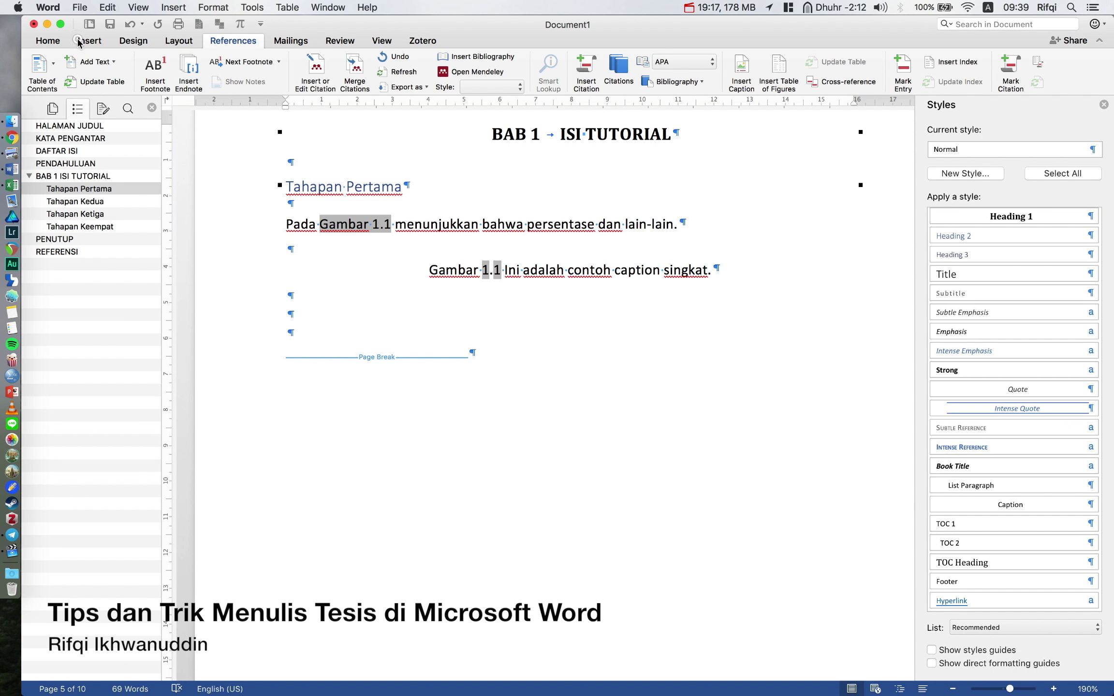
click(90, 41)
click(138, 66)
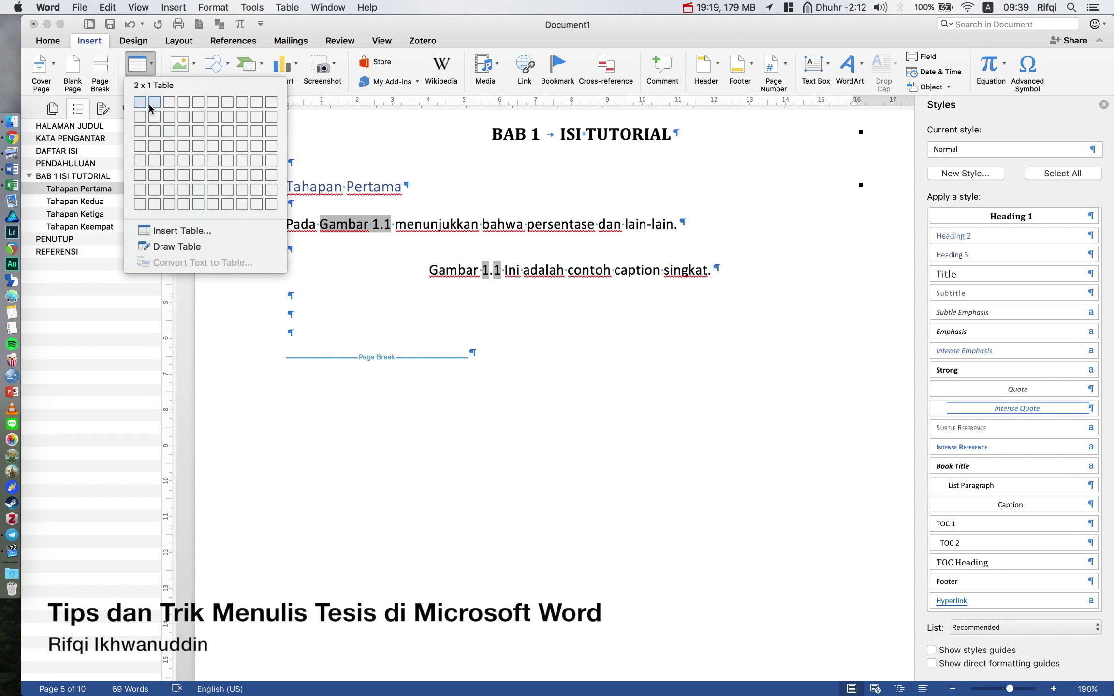
click(170, 107)
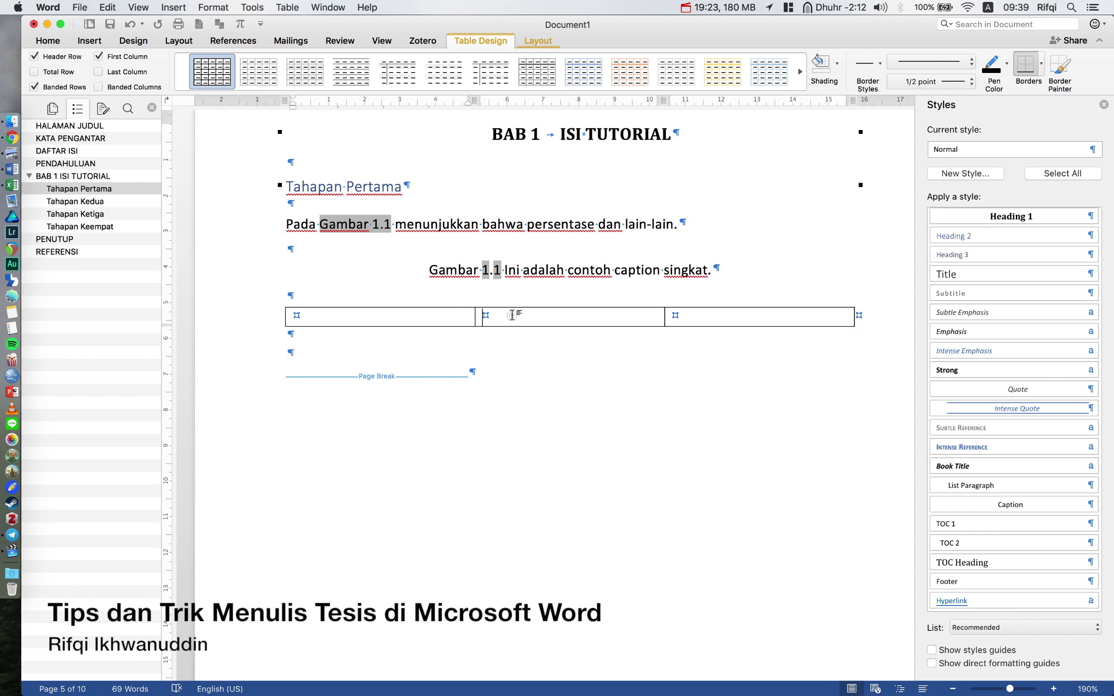
Set the first and third table columns to 1.5 cm wide.
click(512, 316)
click(539, 41)
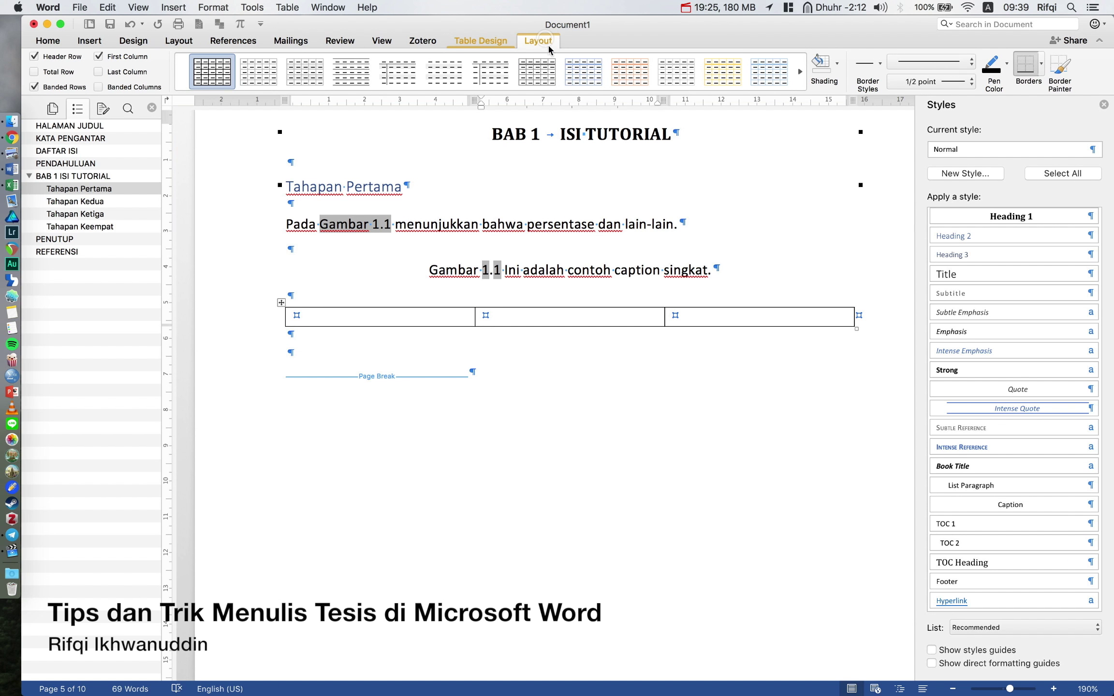
click(429, 315)
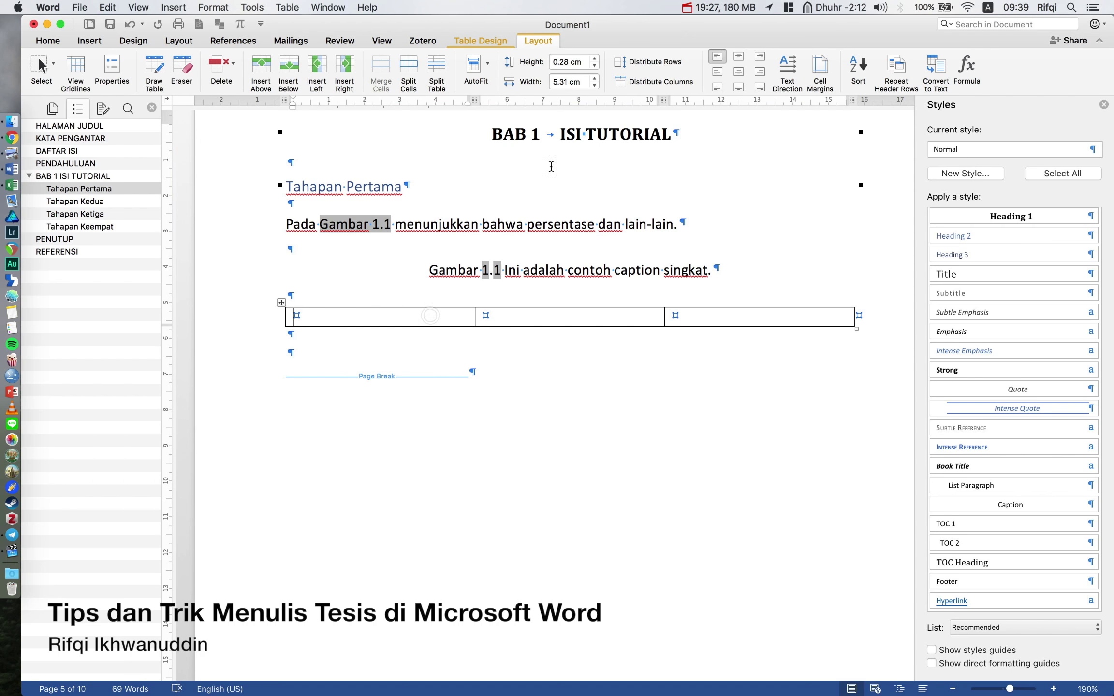
click(568, 82)
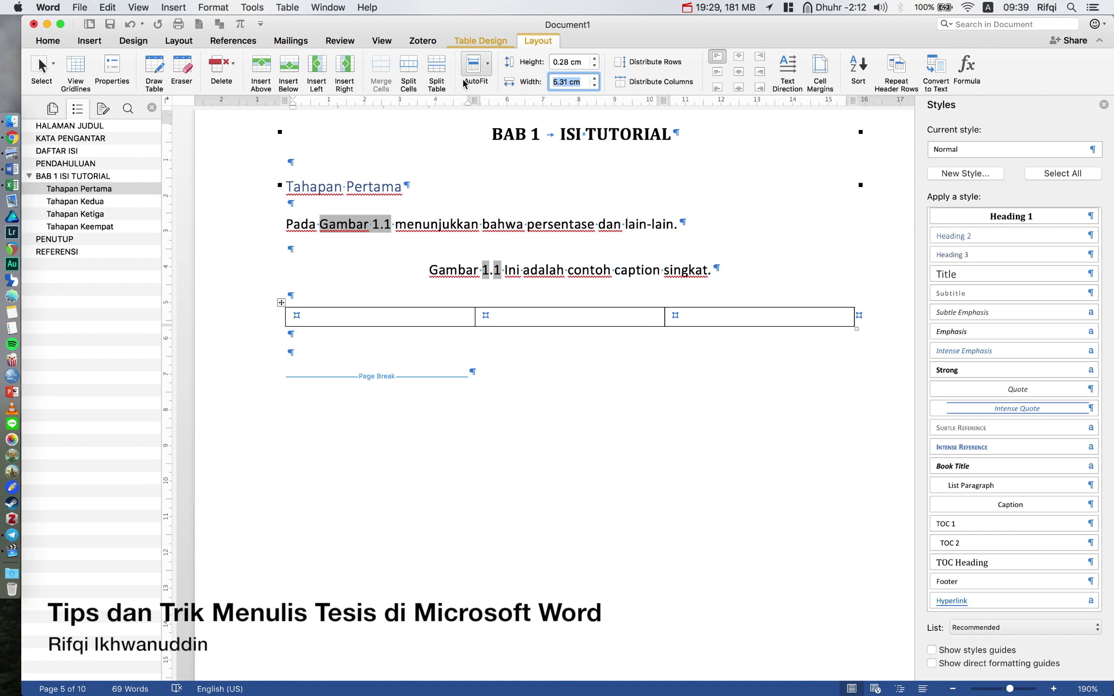
text(1.5)
key(Return)
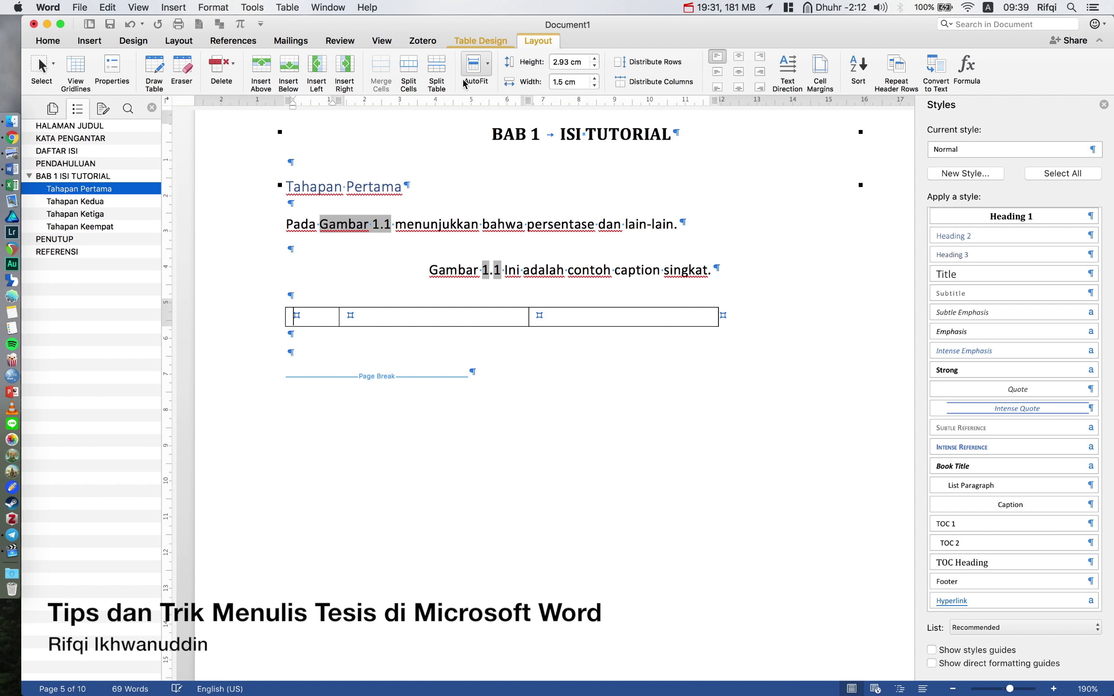
click(561, 310)
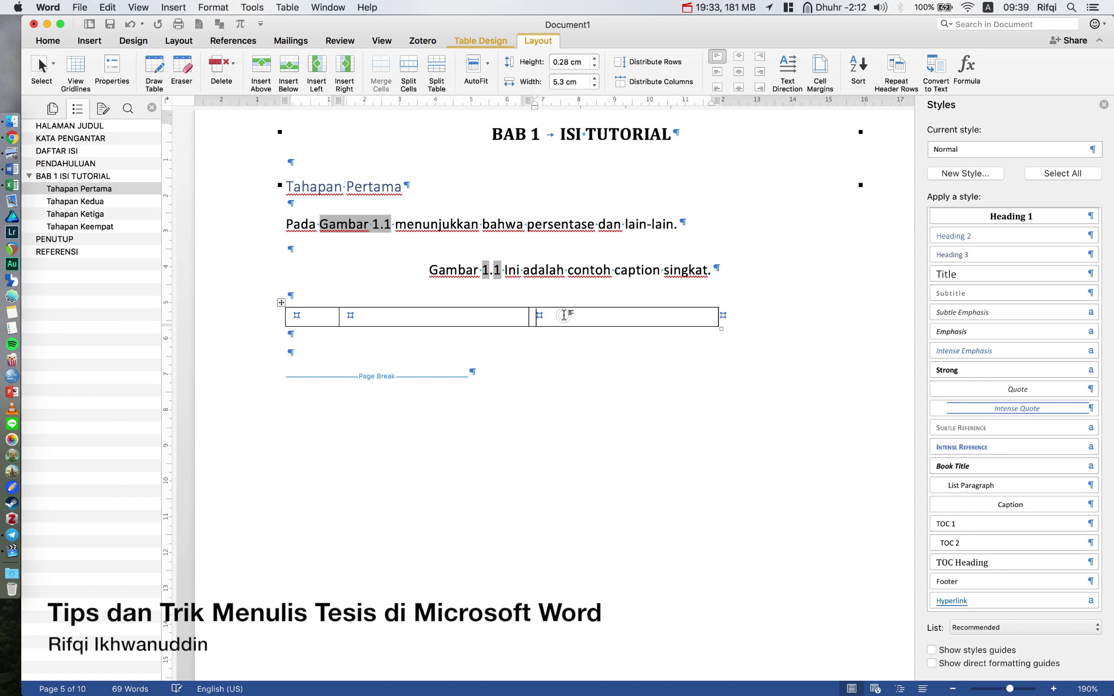
text(1)
key(BackSpace)
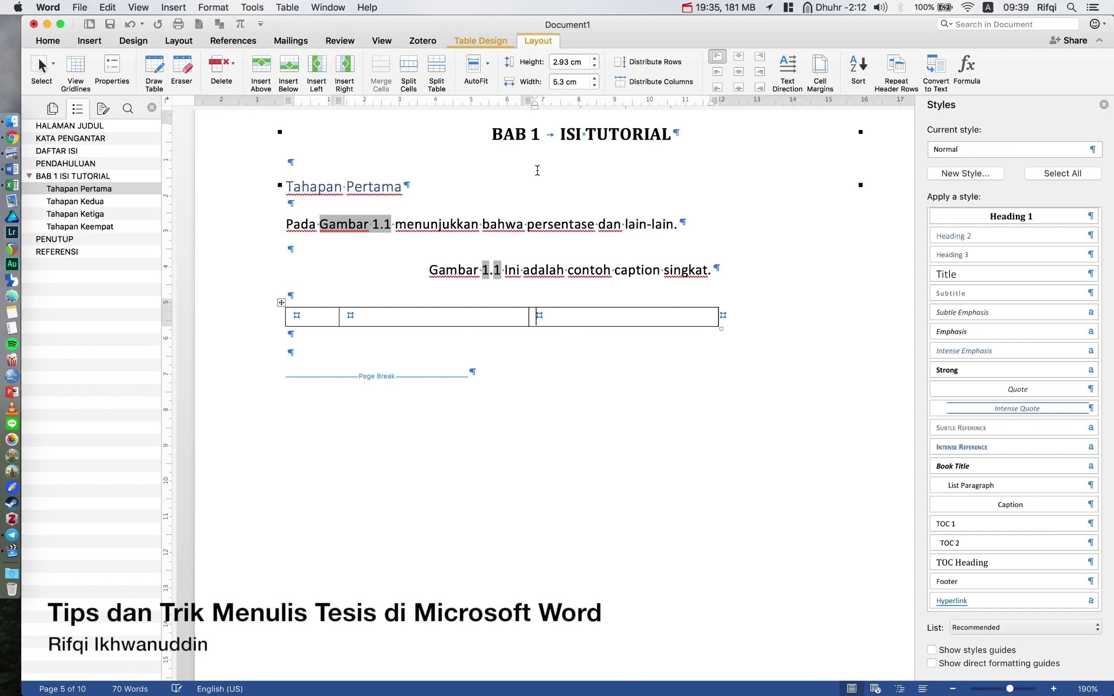
click(504, 83)
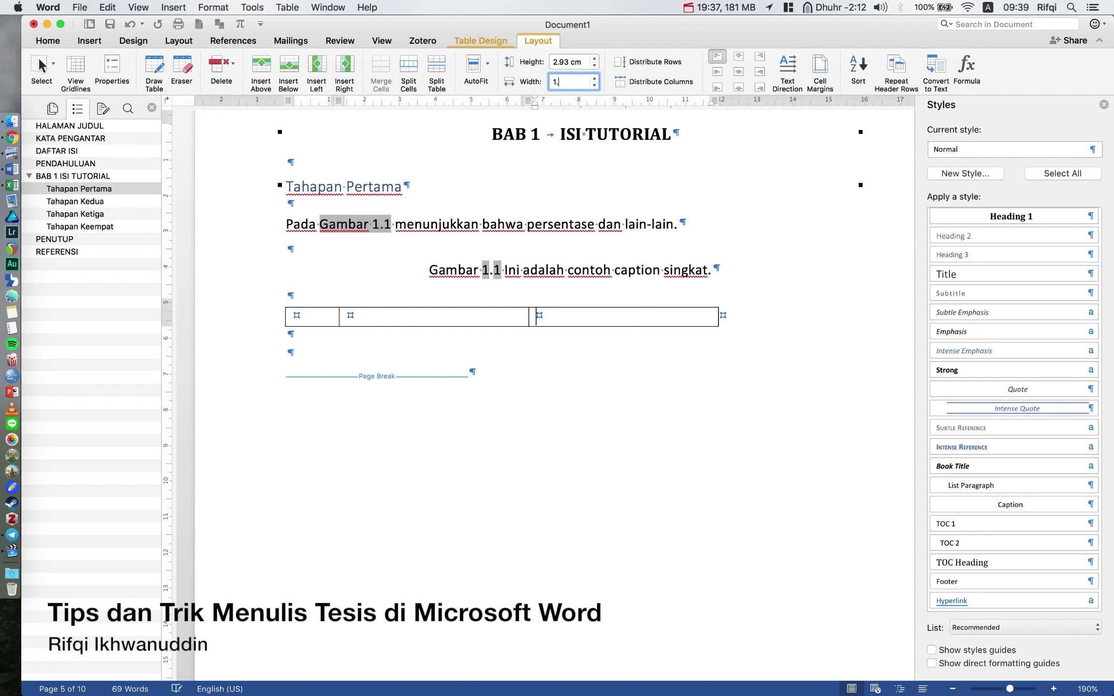
text(1.5)
key(Return)
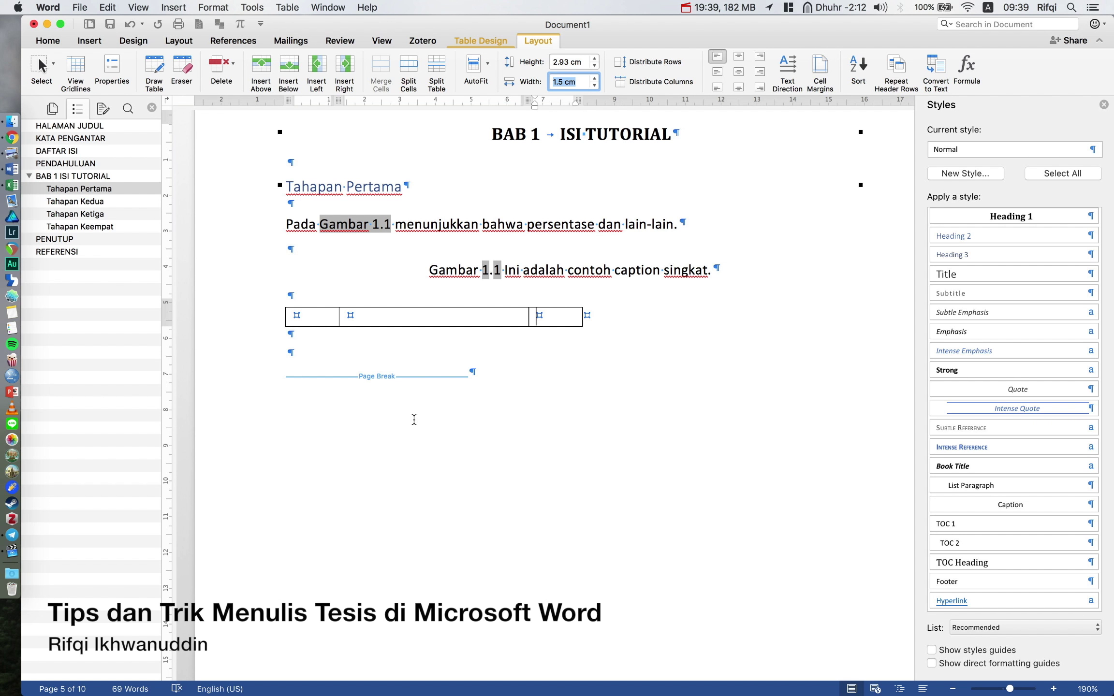
Set the middle column to 12.5 cm and centre the table row on the page.
click(432, 353)
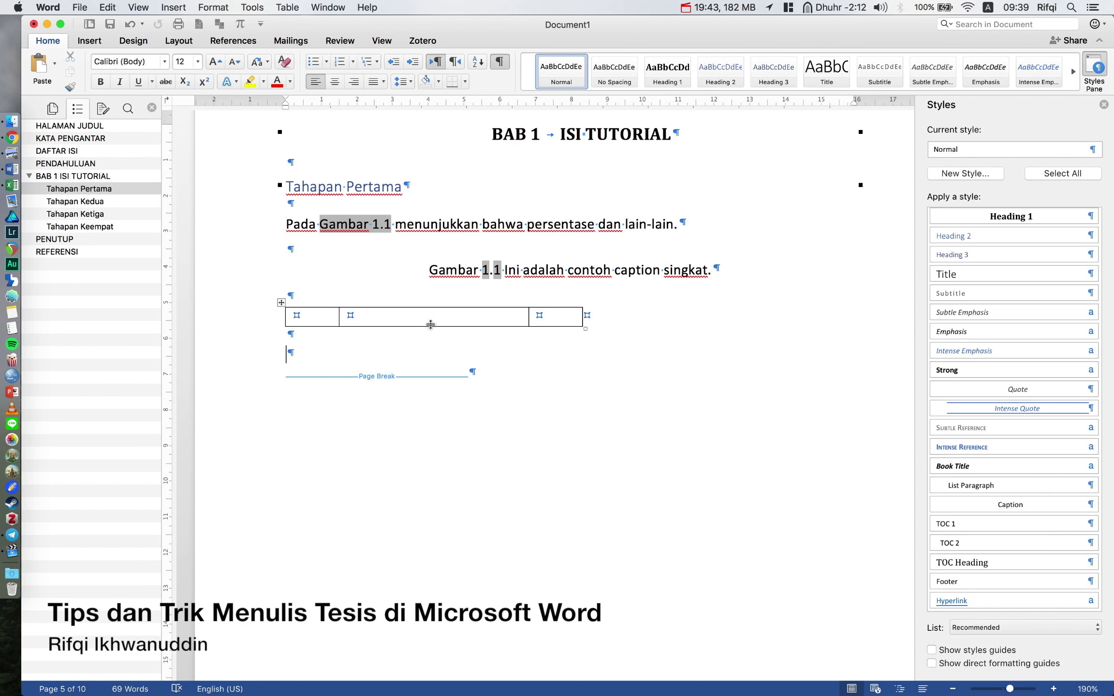
click(430, 320)
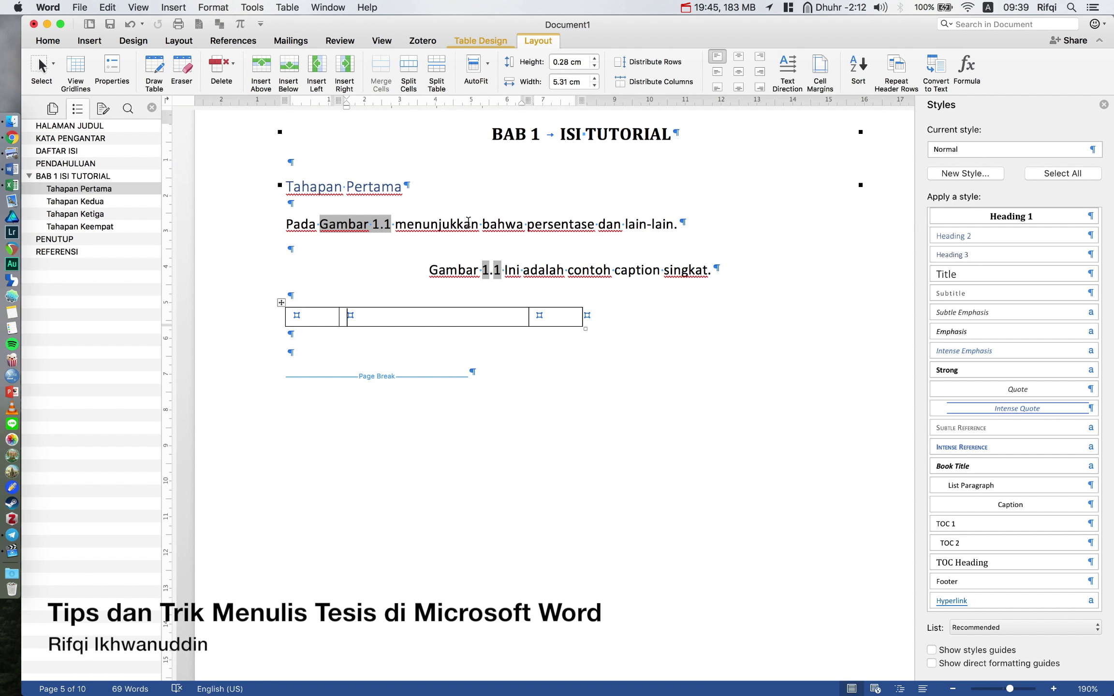
click(570, 81)
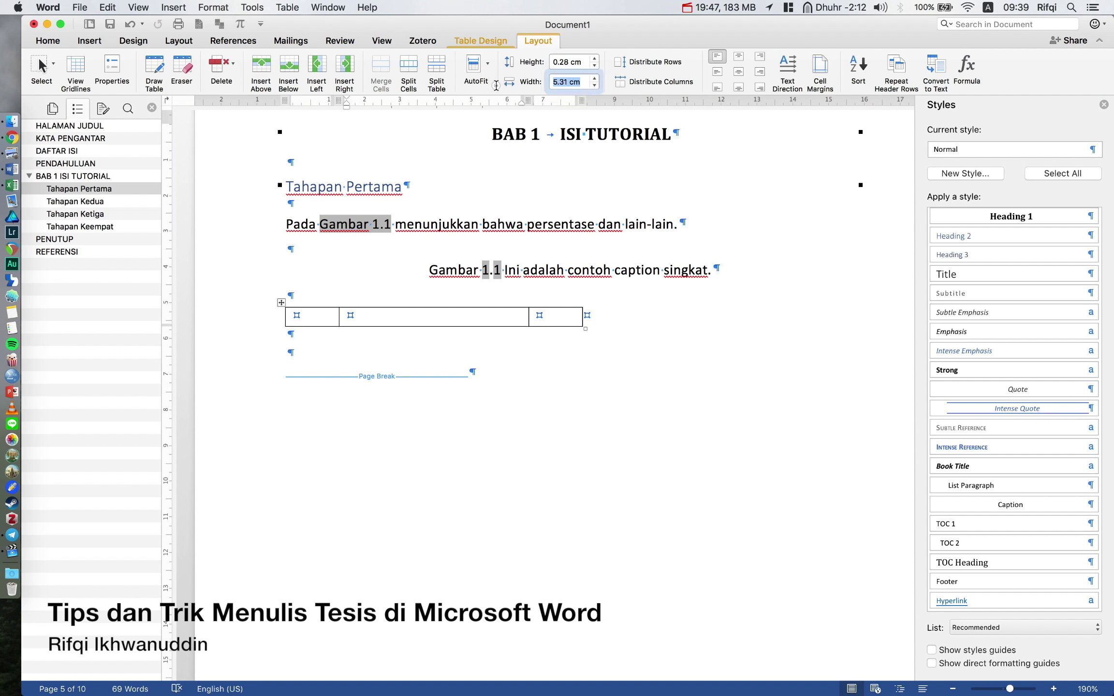
text(12.5)
key(Return)
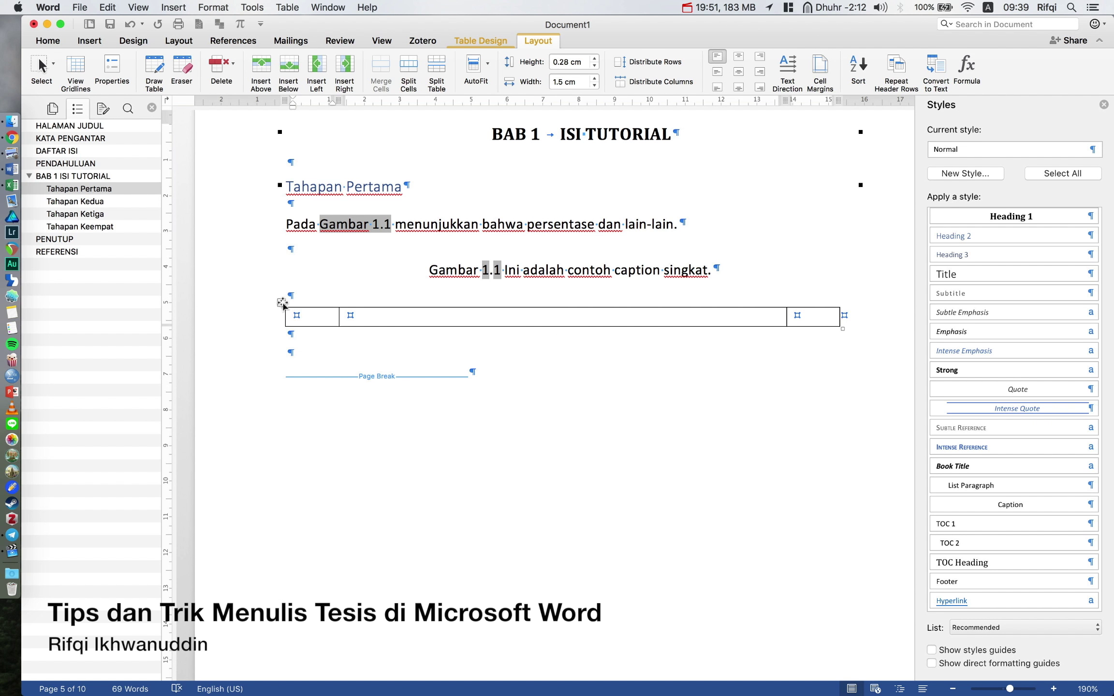
click(287, 318)
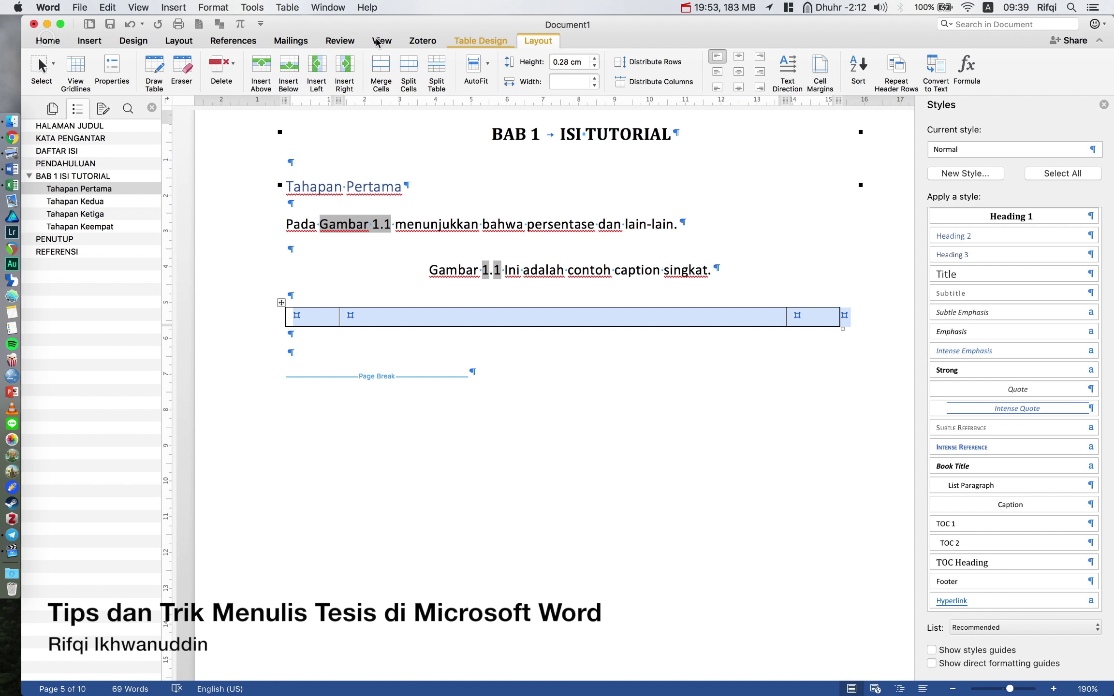
click(48, 41)
click(336, 82)
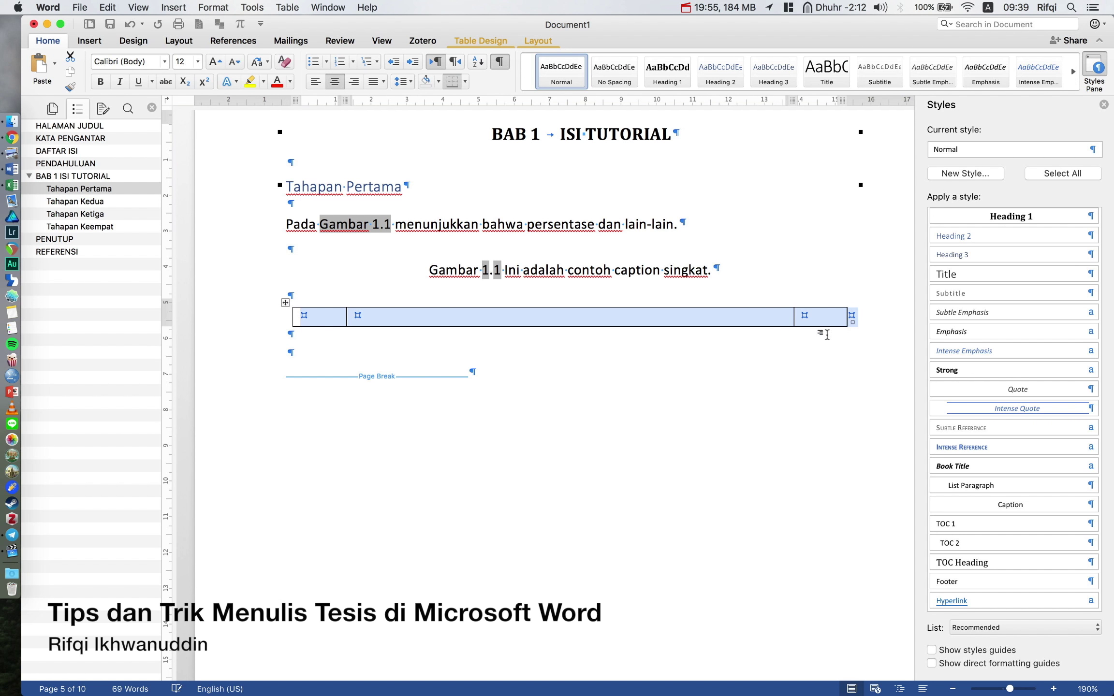
click(822, 321)
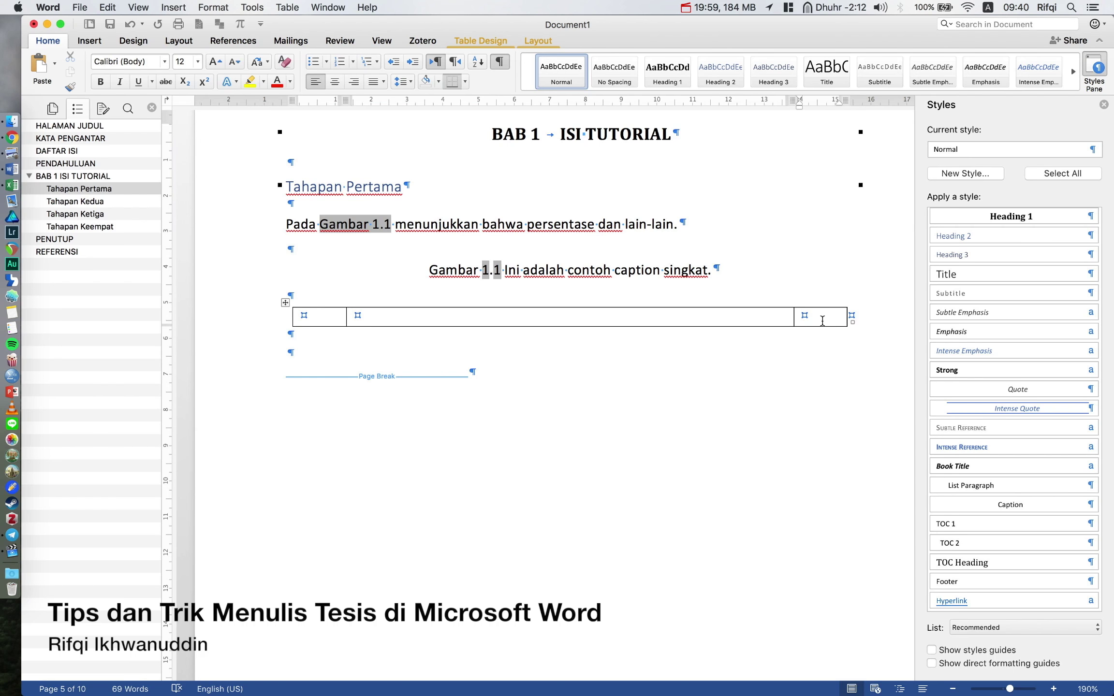
Widen the last and first columns to 1.7 cm.
click(821, 320)
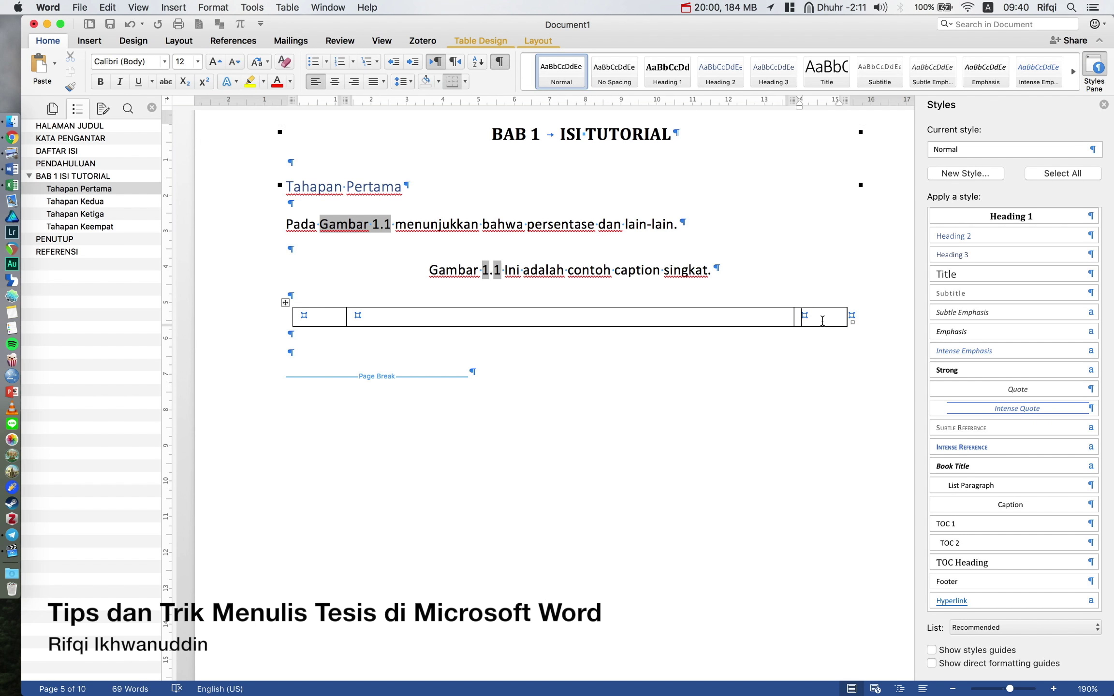
click(751, 317)
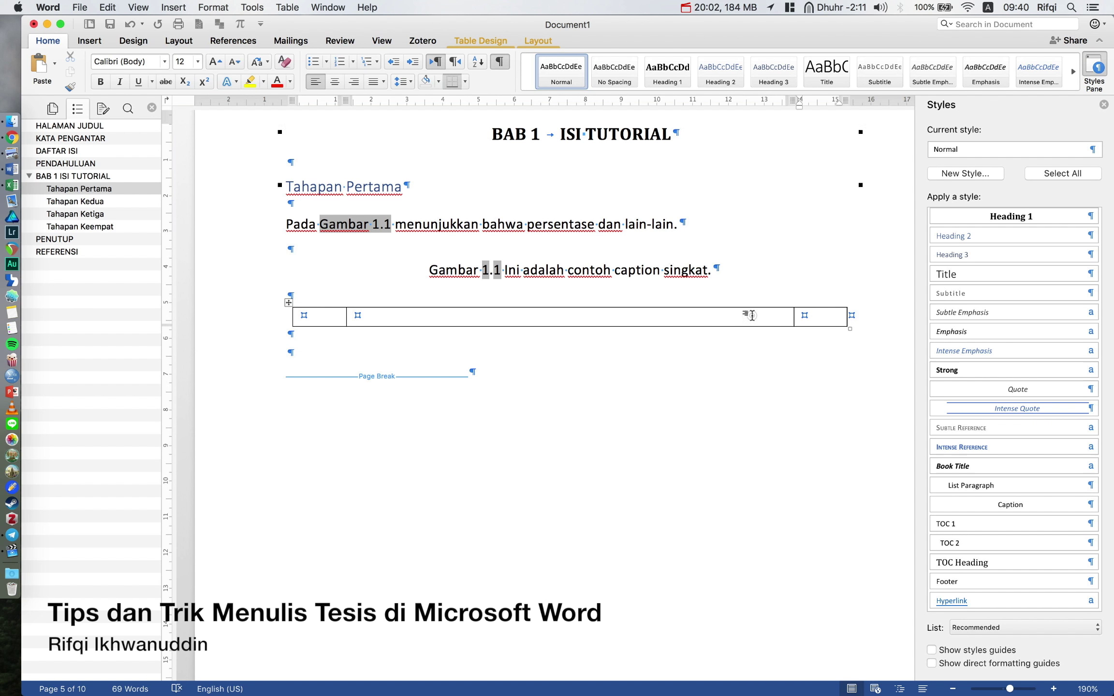
click(826, 318)
click(538, 40)
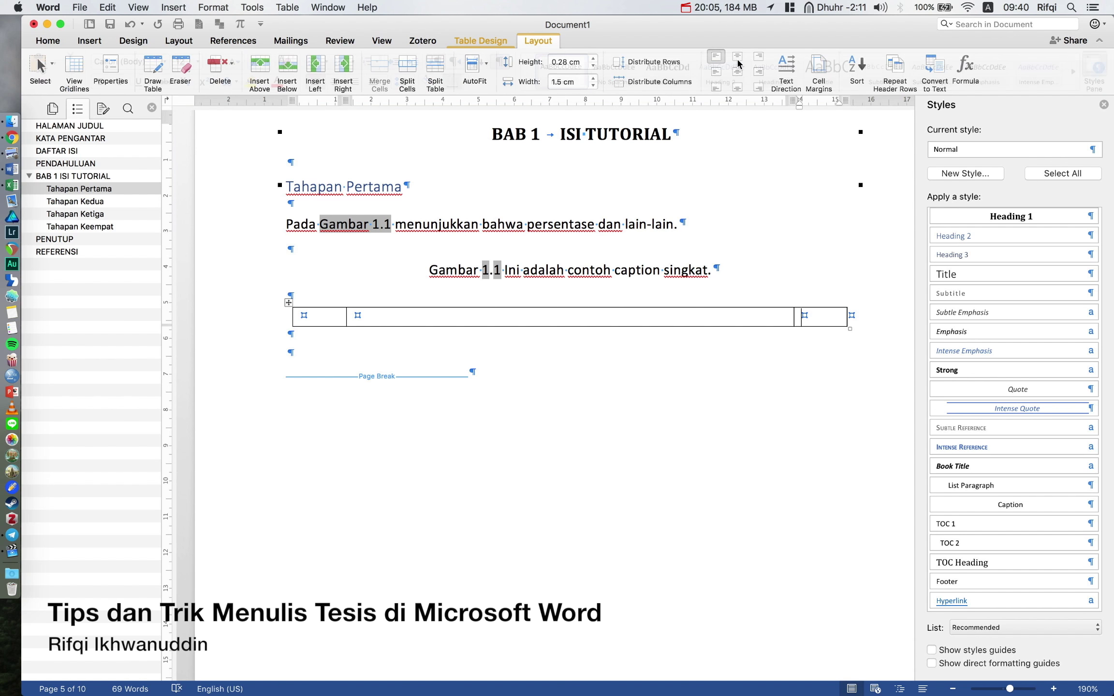
click(583, 81)
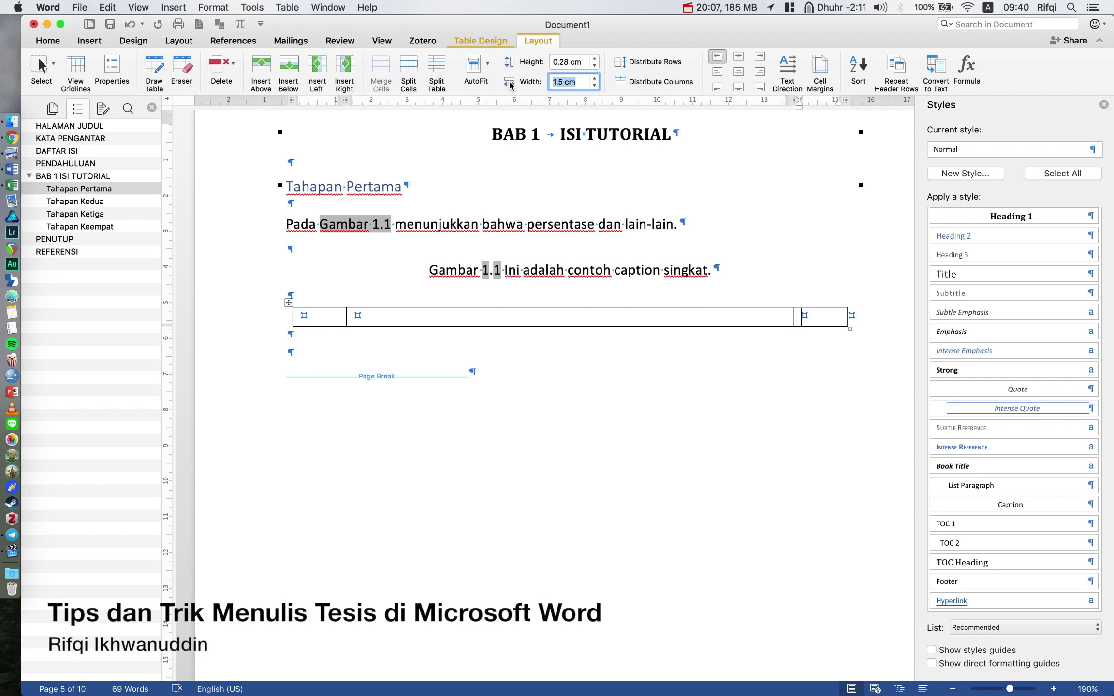
text(1.)
text(7)
key(Return)
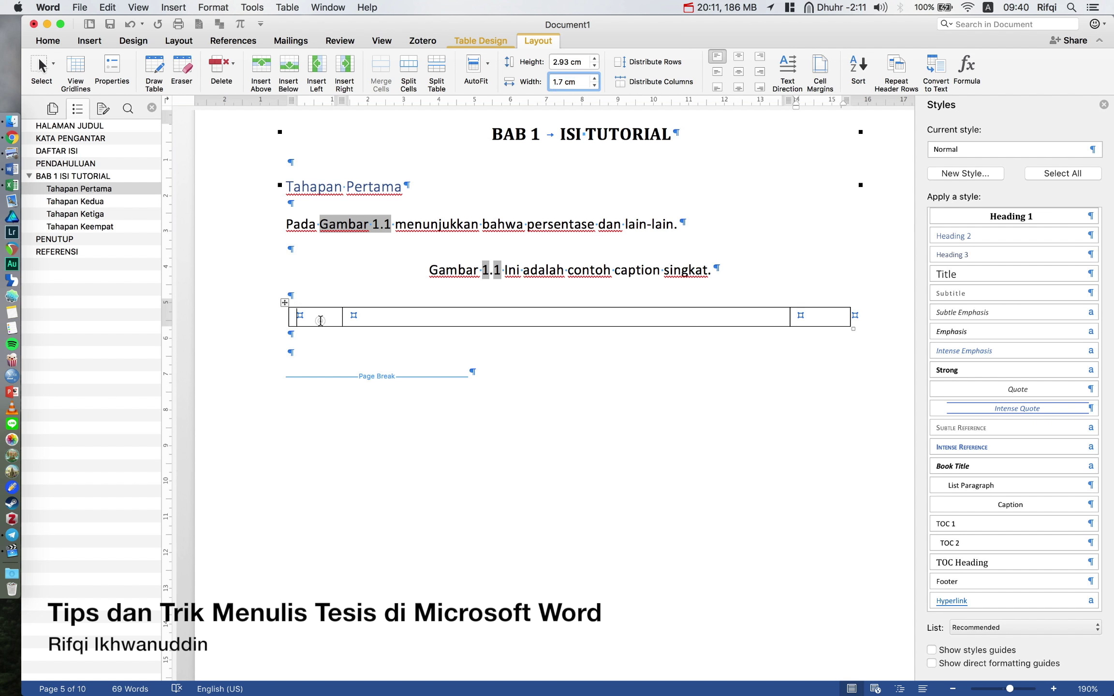
click(320, 320)
click(595, 80)
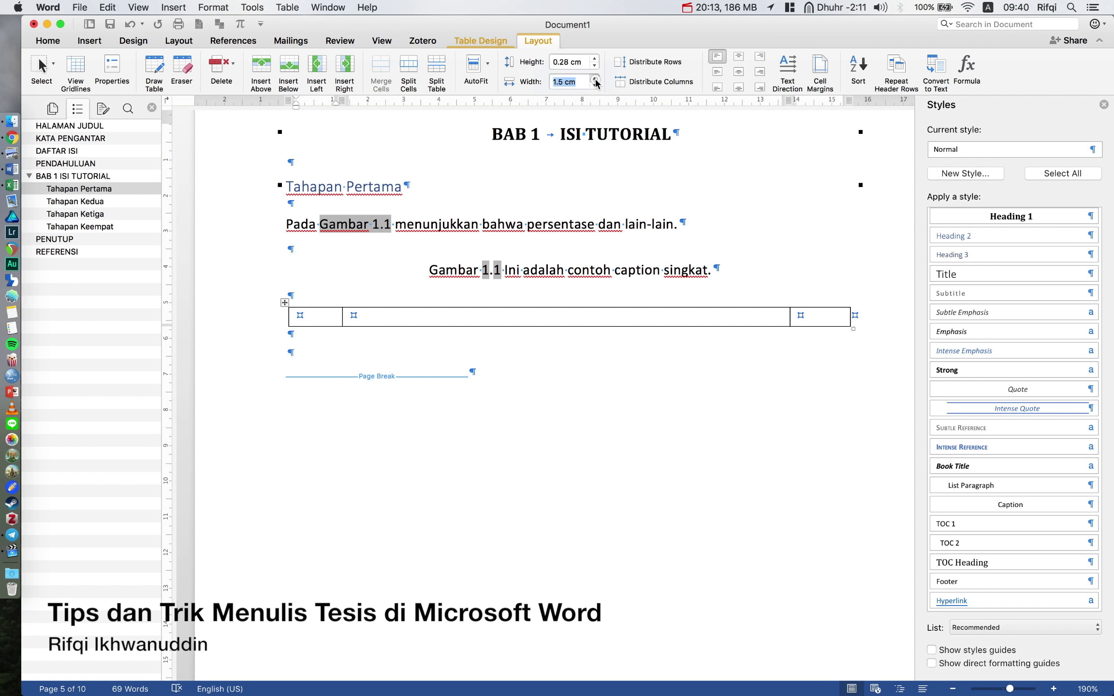
click(595, 80)
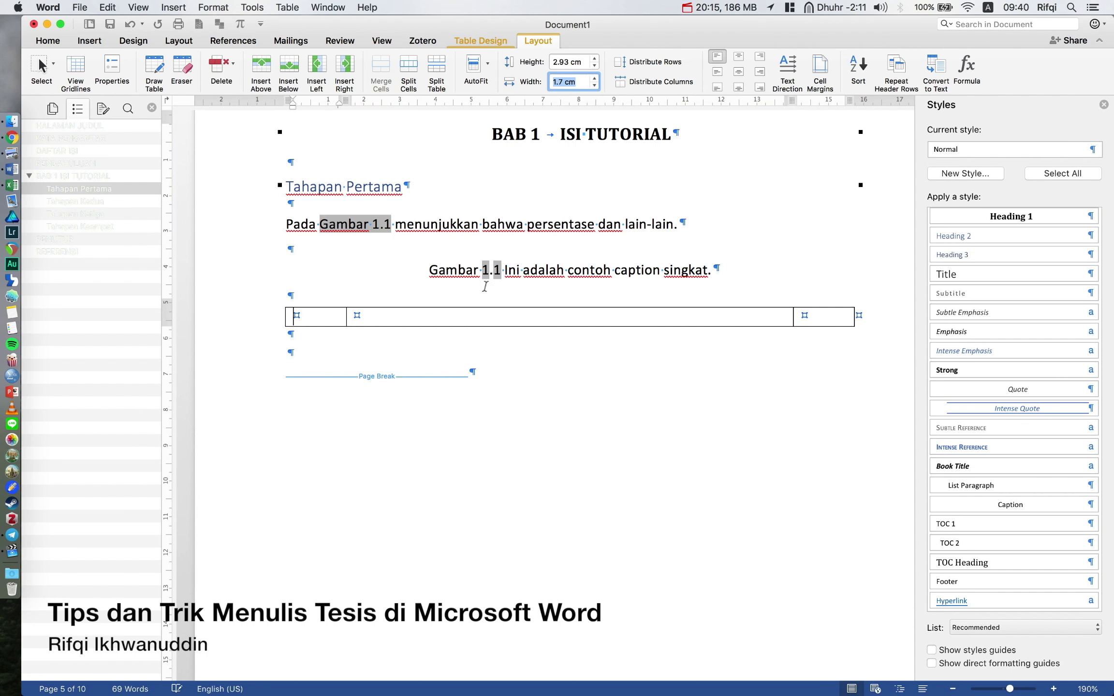
Narrow the middle column to 12 cm.
click(478, 322)
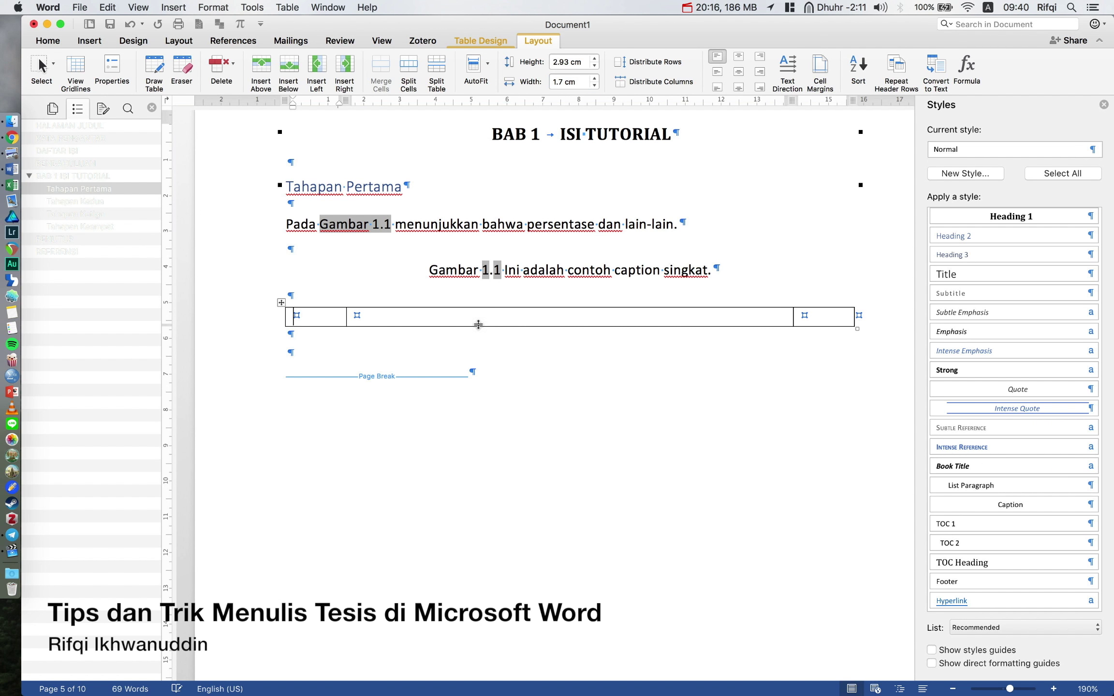
click(562, 83)
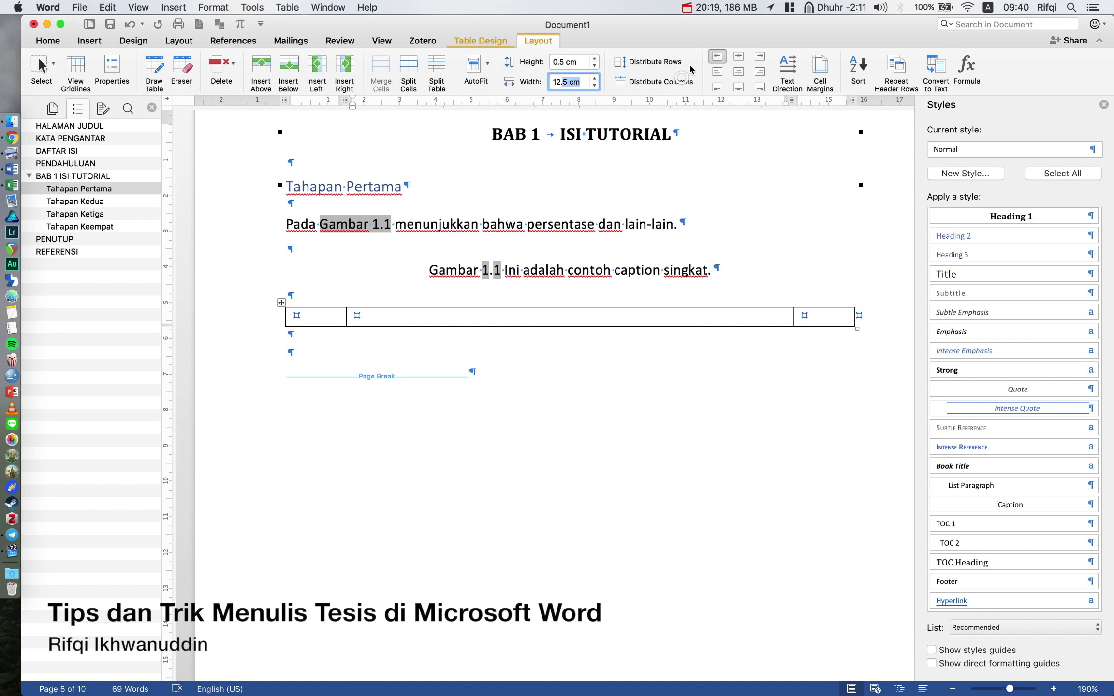
click(561, 84)
key(BackSpace)
key(BackSpace)
key(Return)
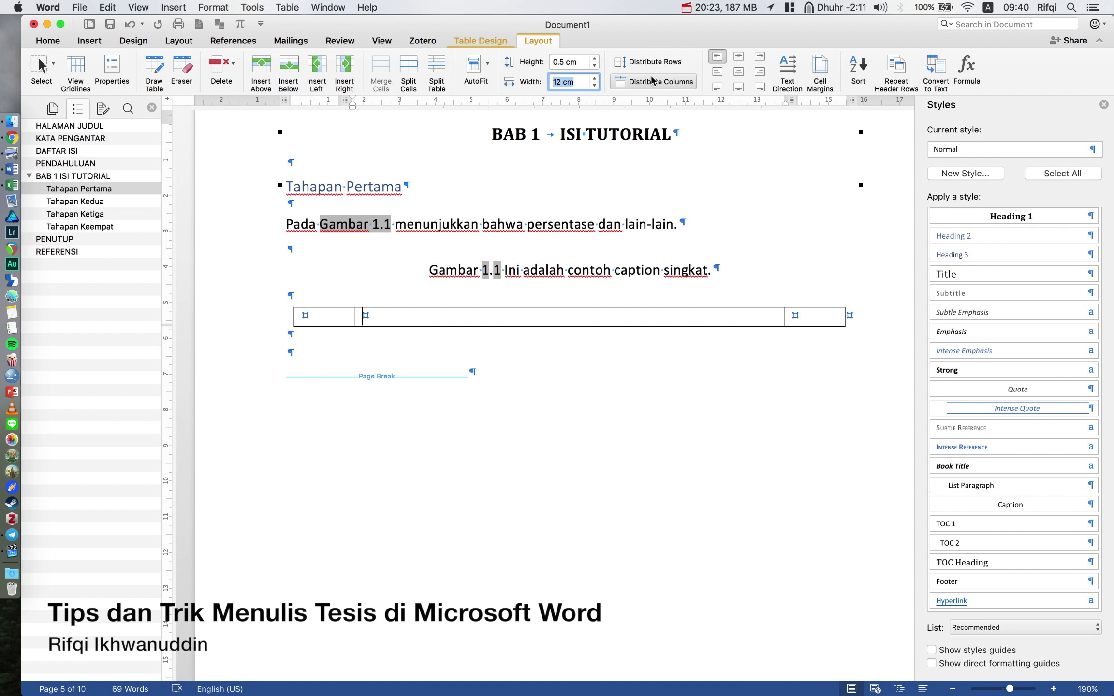
Type 'Persa' in the last cell, then erase it.
click(813, 315)
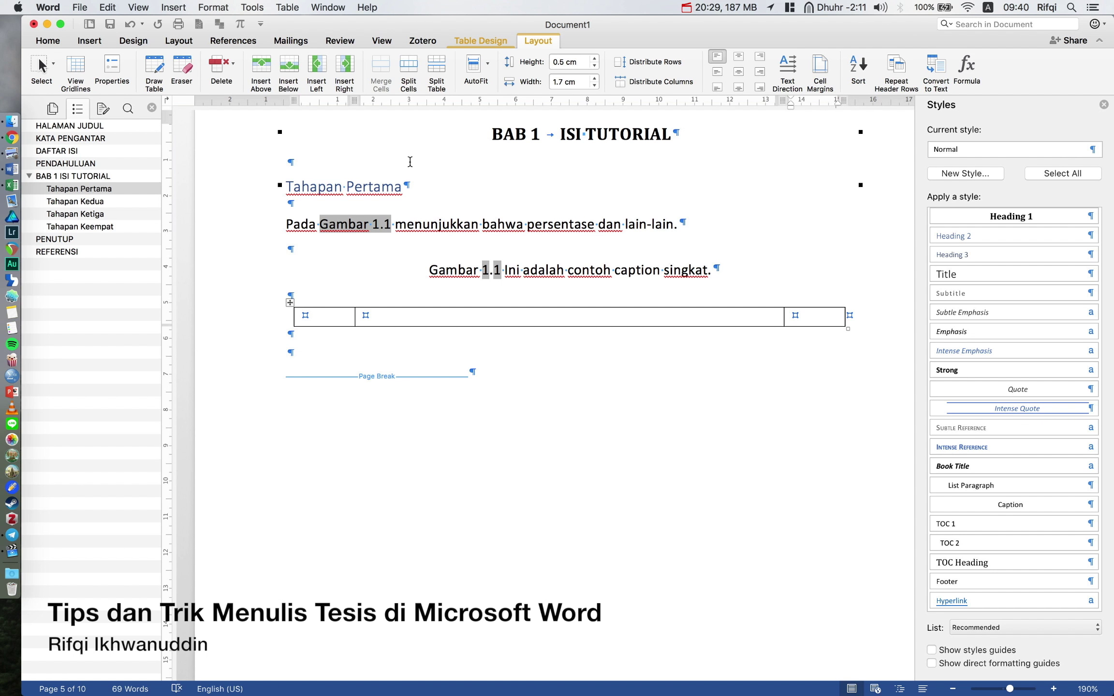
text(Persa)
key(BackSpace)
key(BackSpace)
key(BackSpace)
key(BackSpace)
key(BackSpace)
click(57, 39)
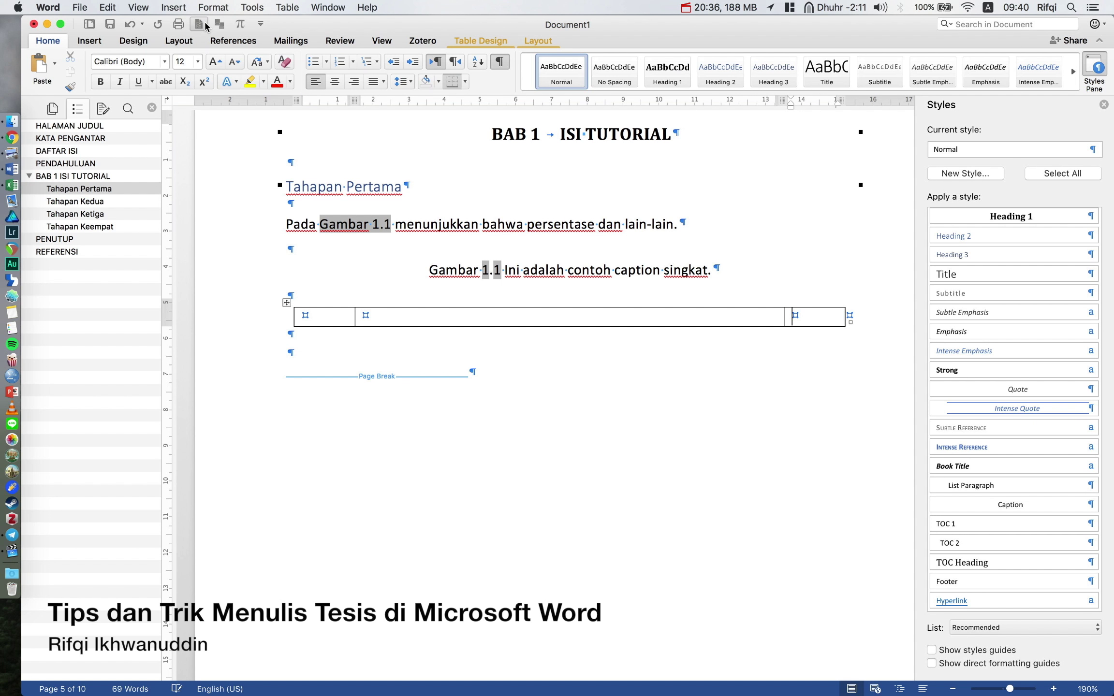
Create a new caption label named 'Persamaan' for the table's caption.
click(206, 27)
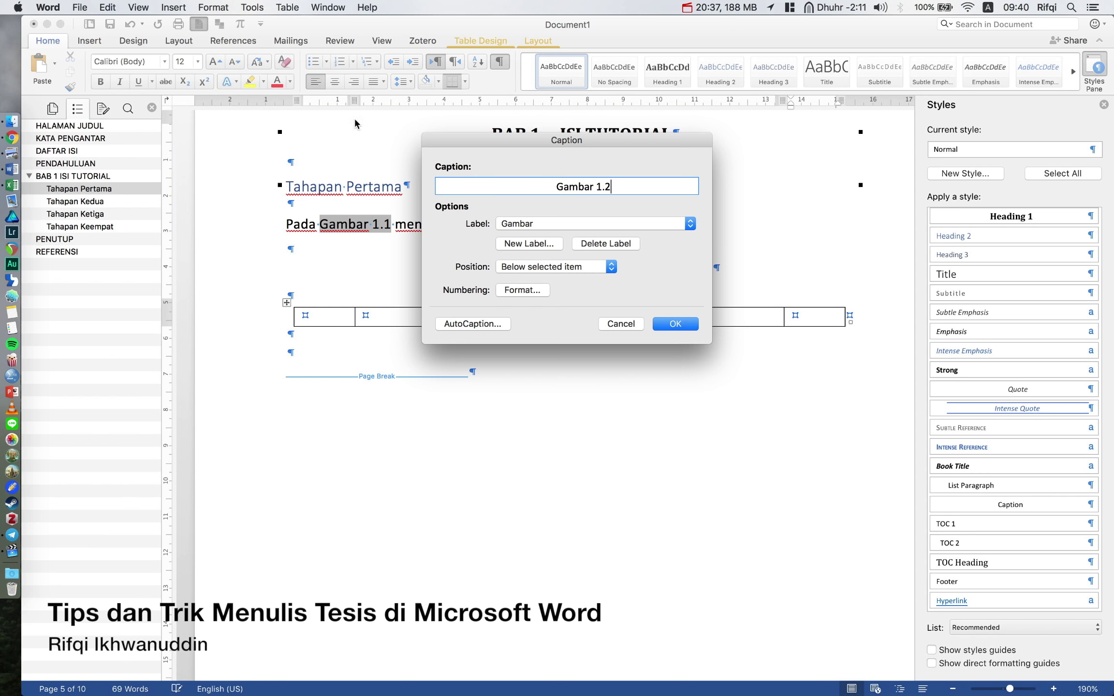
click(629, 323)
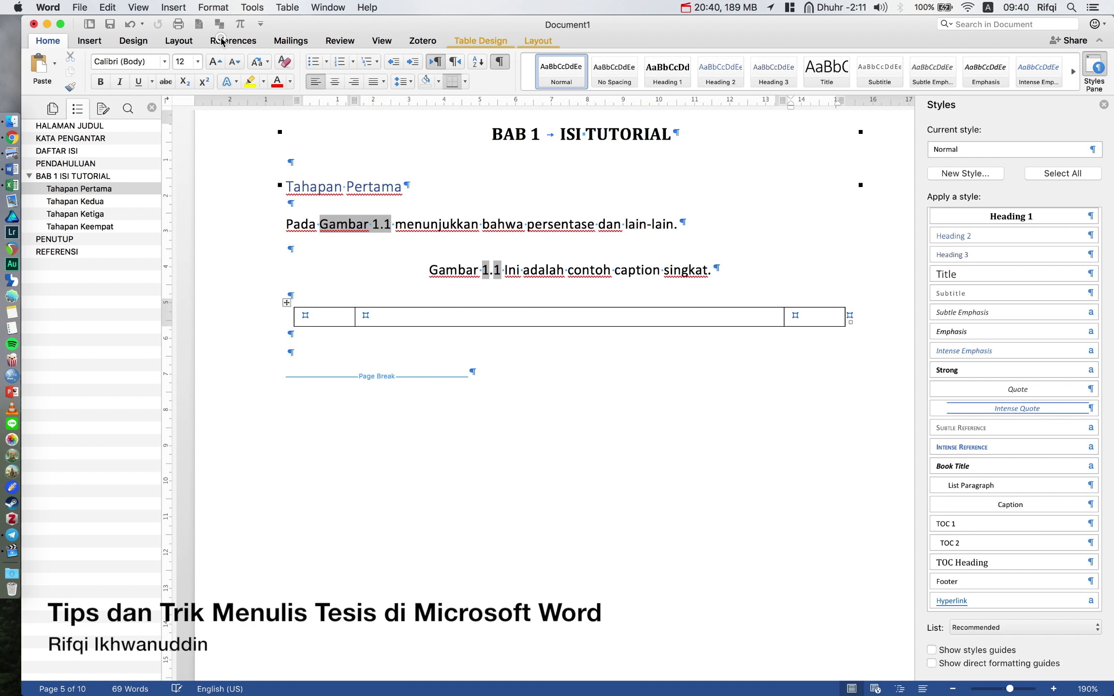
click(233, 41)
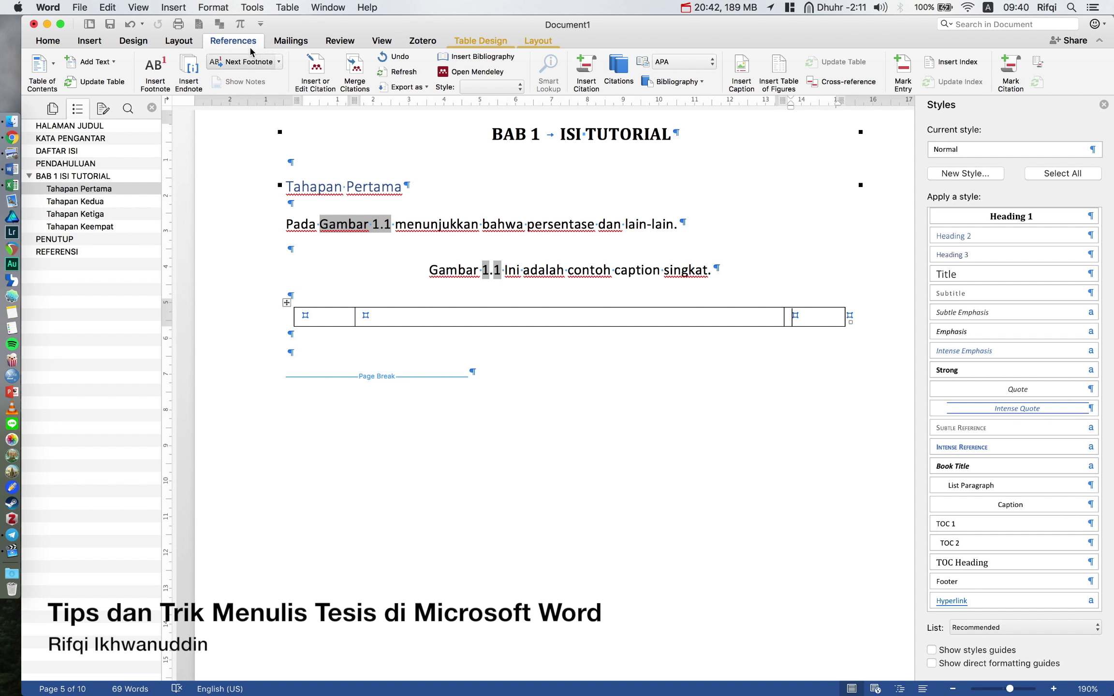
click(730, 72)
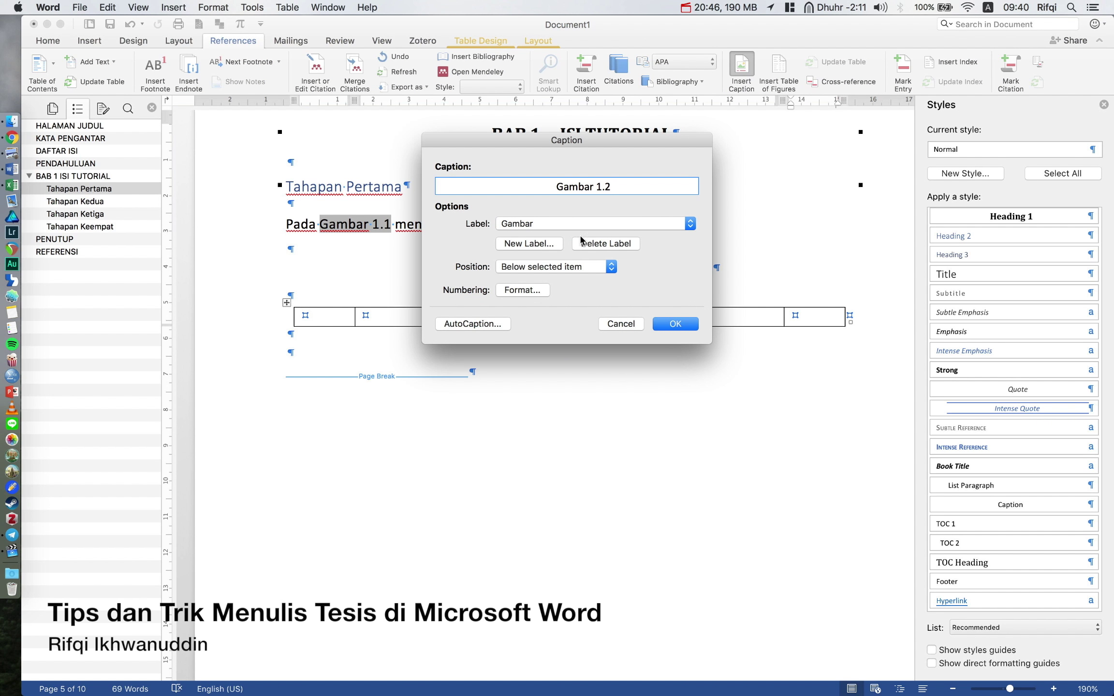
click(585, 223)
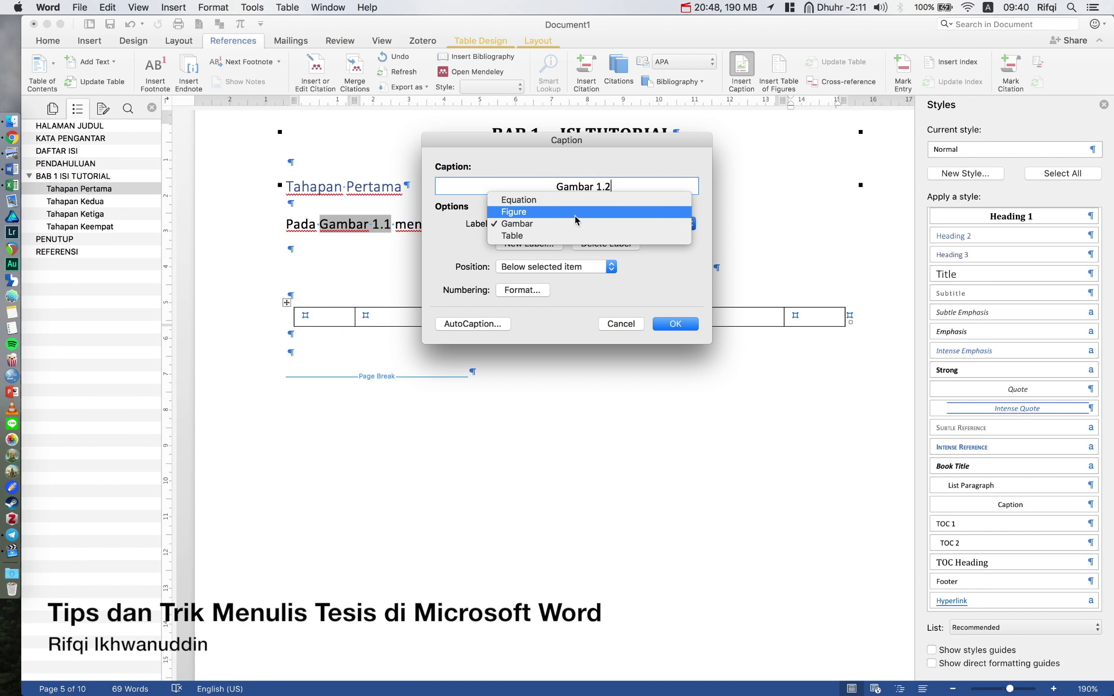
click(554, 185)
click(540, 243)
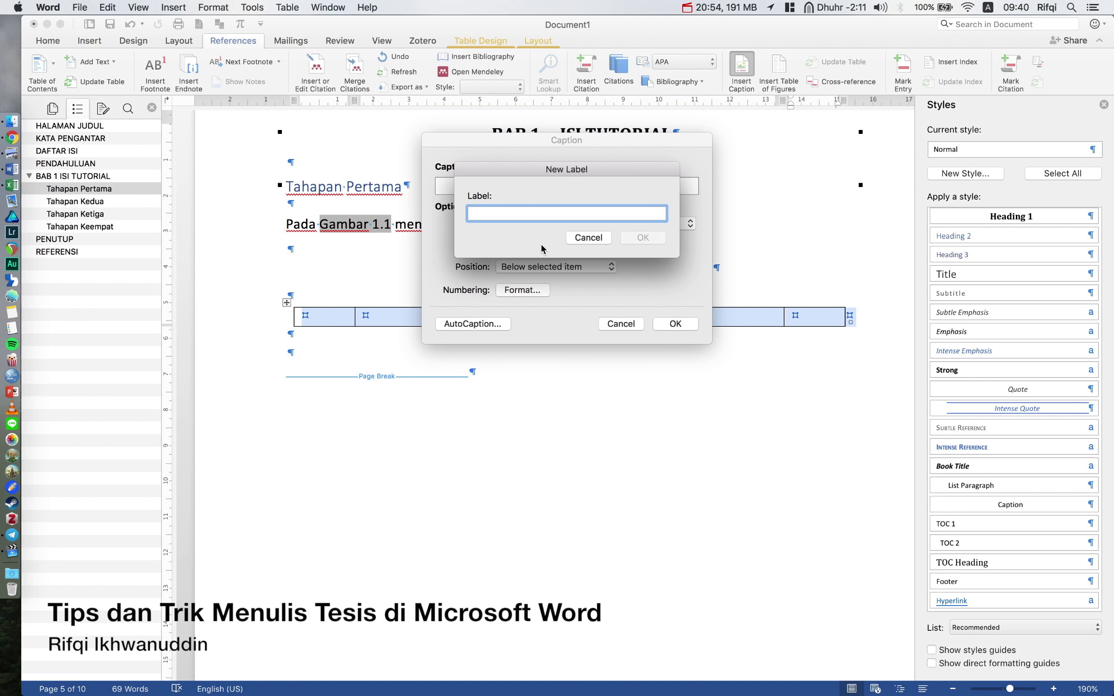
text(Persamaan)
key(Return)
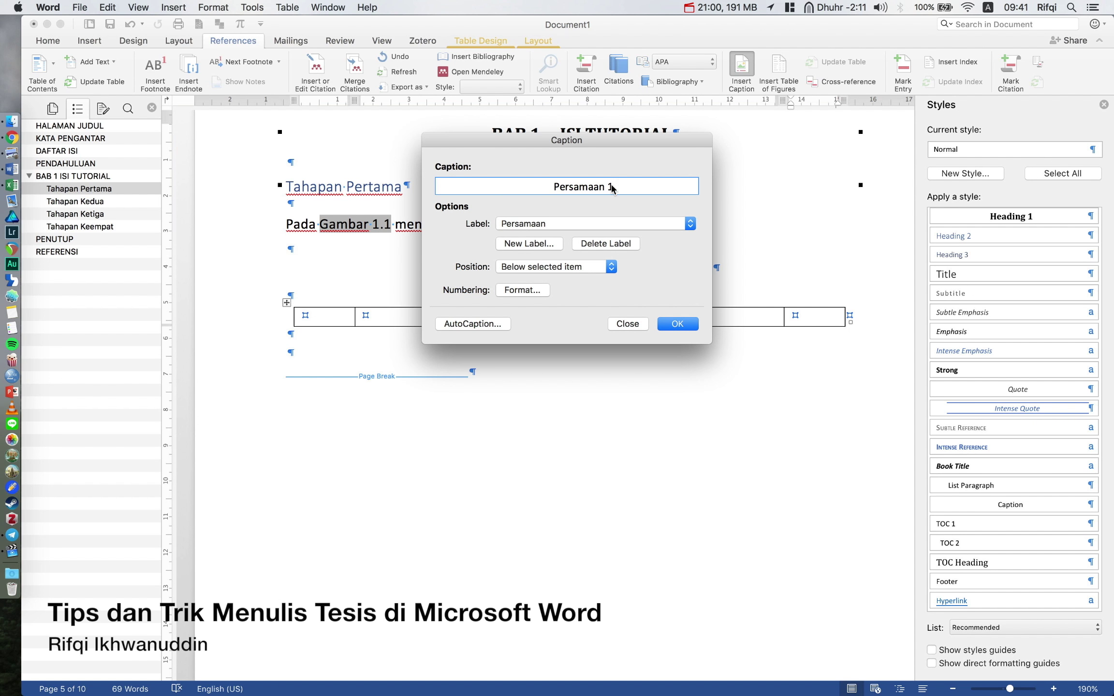
Number Persamaan captions by chapter with a period separator and insert Persamaan 1.1 below the table.
click(529, 296)
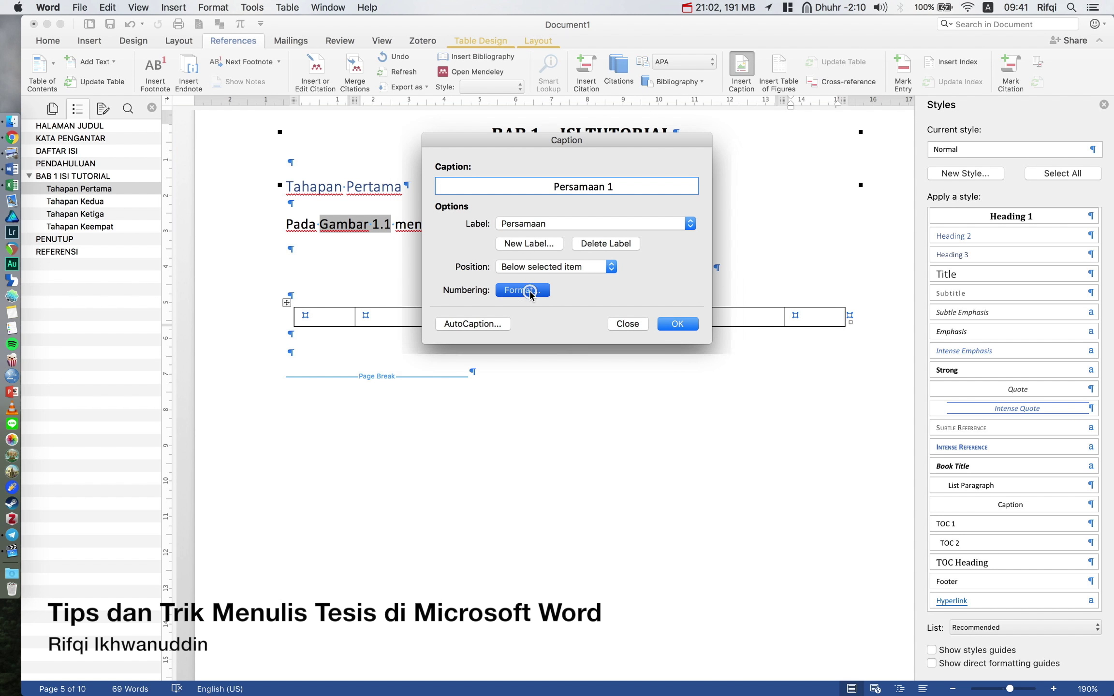
click(521, 202)
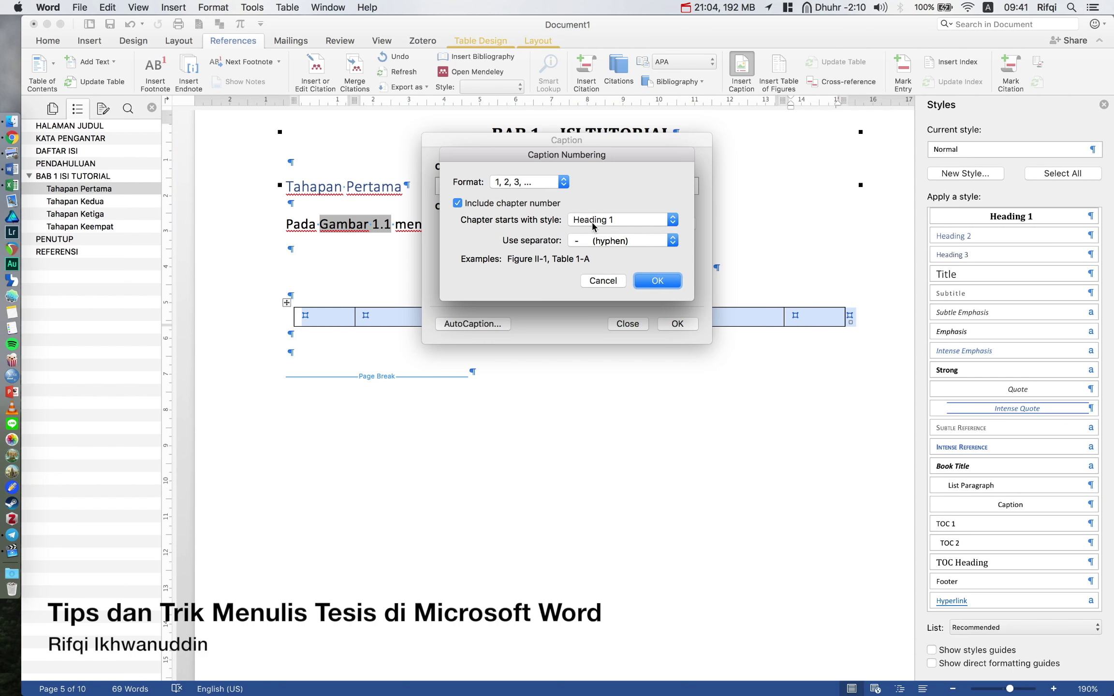
click(598, 240)
click(610, 255)
click(644, 283)
click(703, 283)
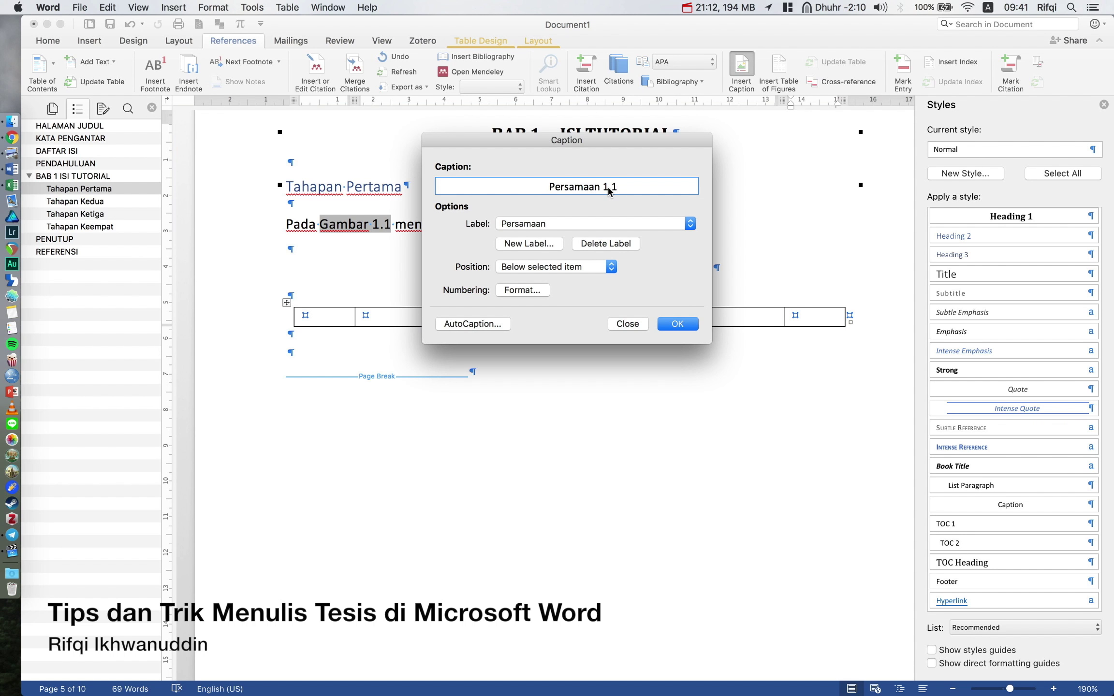
click(676, 324)
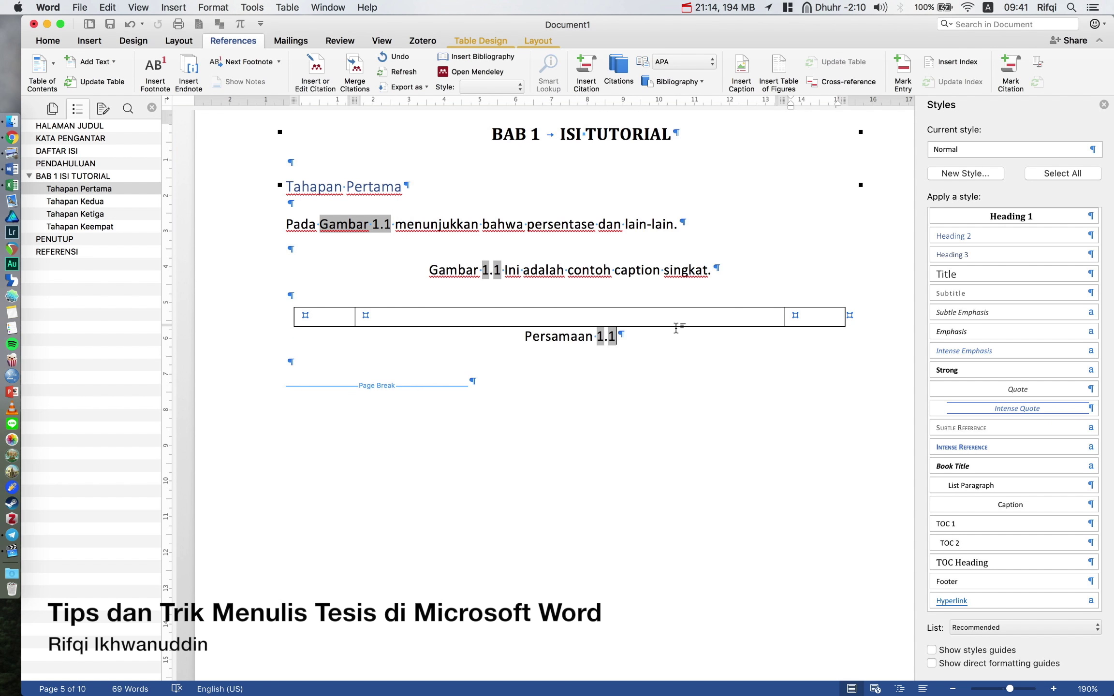
Move the Persamaan 1.1 caption from below the table into its right cell.
drag(527, 341, 639, 337)
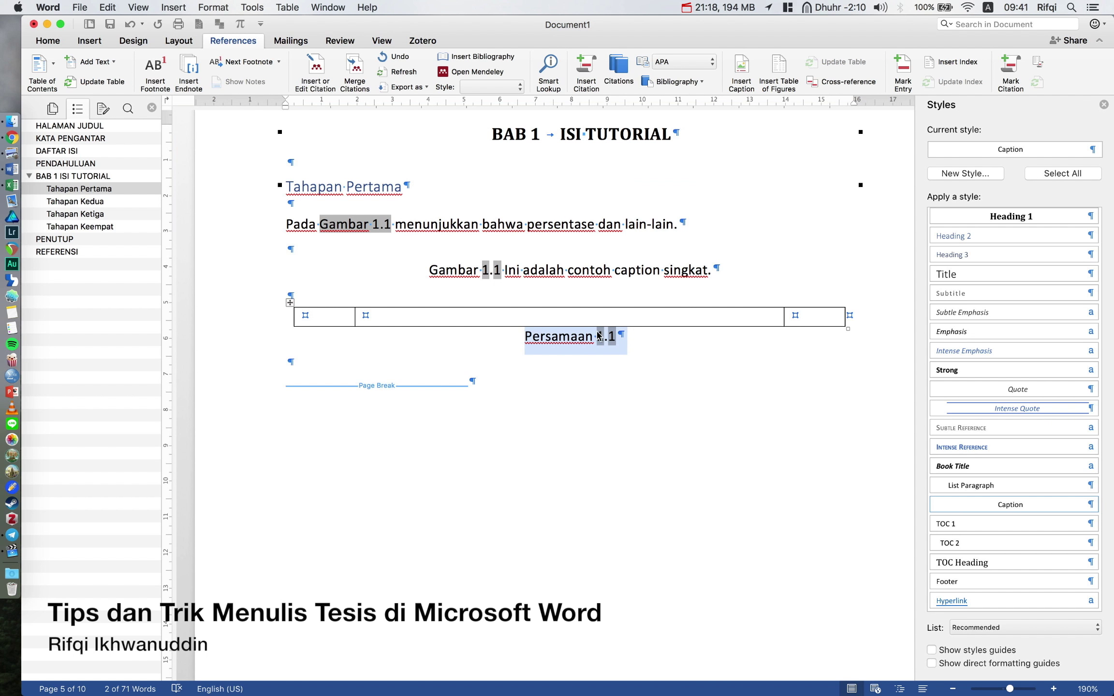
key(super+x)
click(810, 317)
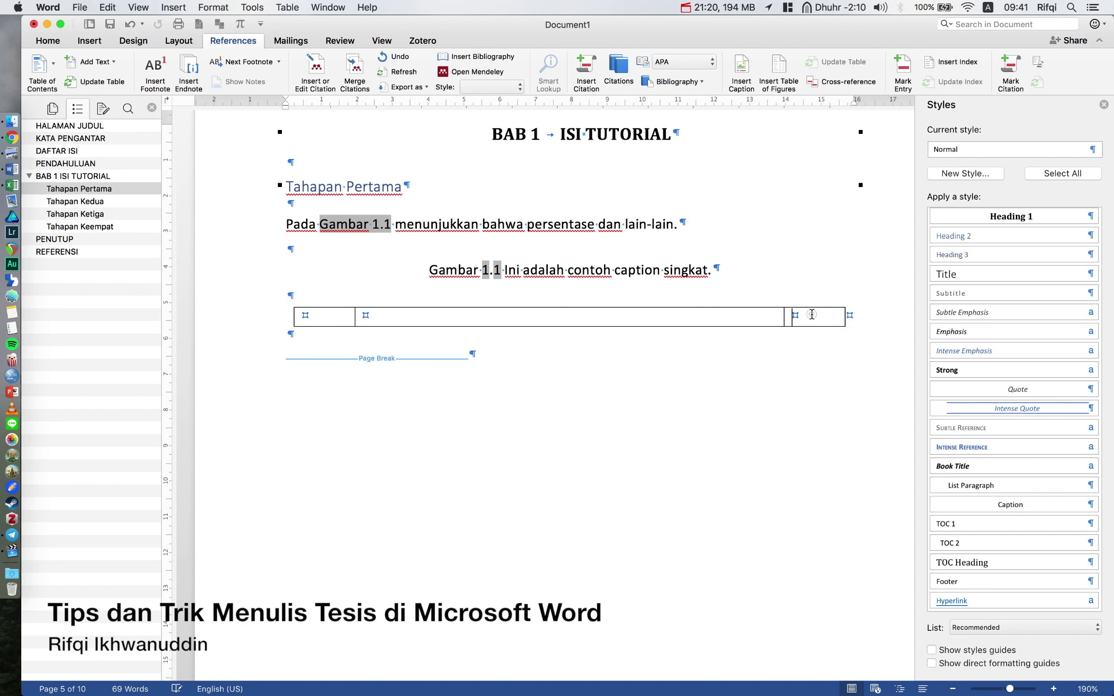
key(super+v)
key(BackSpace)
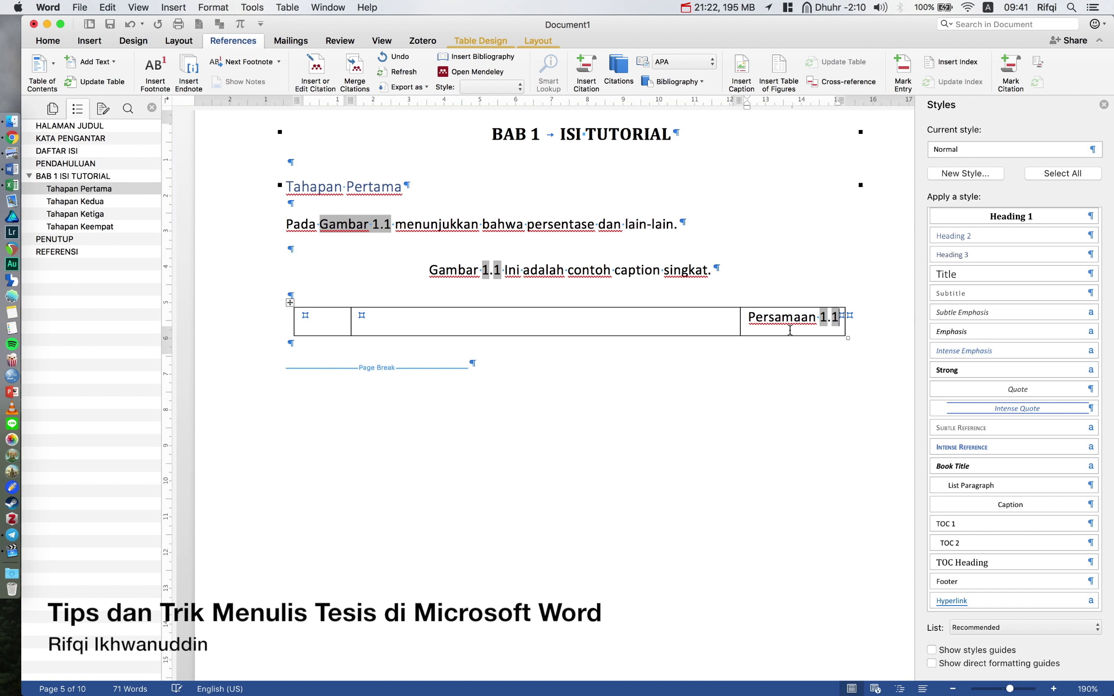
Set the right and first table columns to 3 cm wide.
click(536, 41)
click(588, 82)
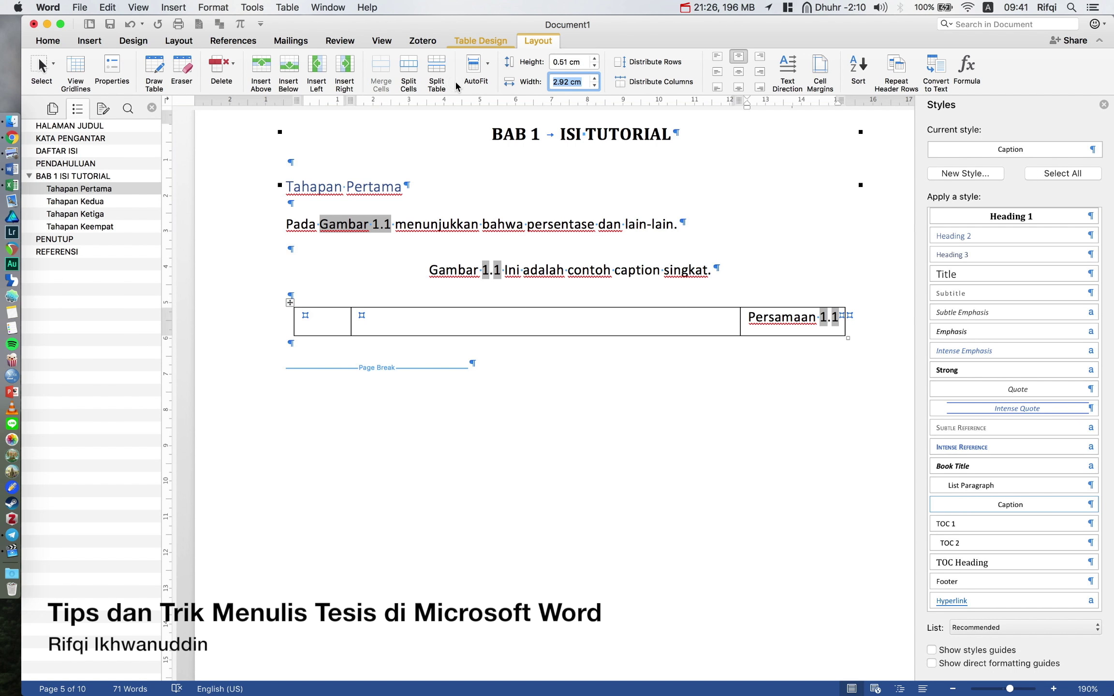
text(3)
key(Return)
click(336, 324)
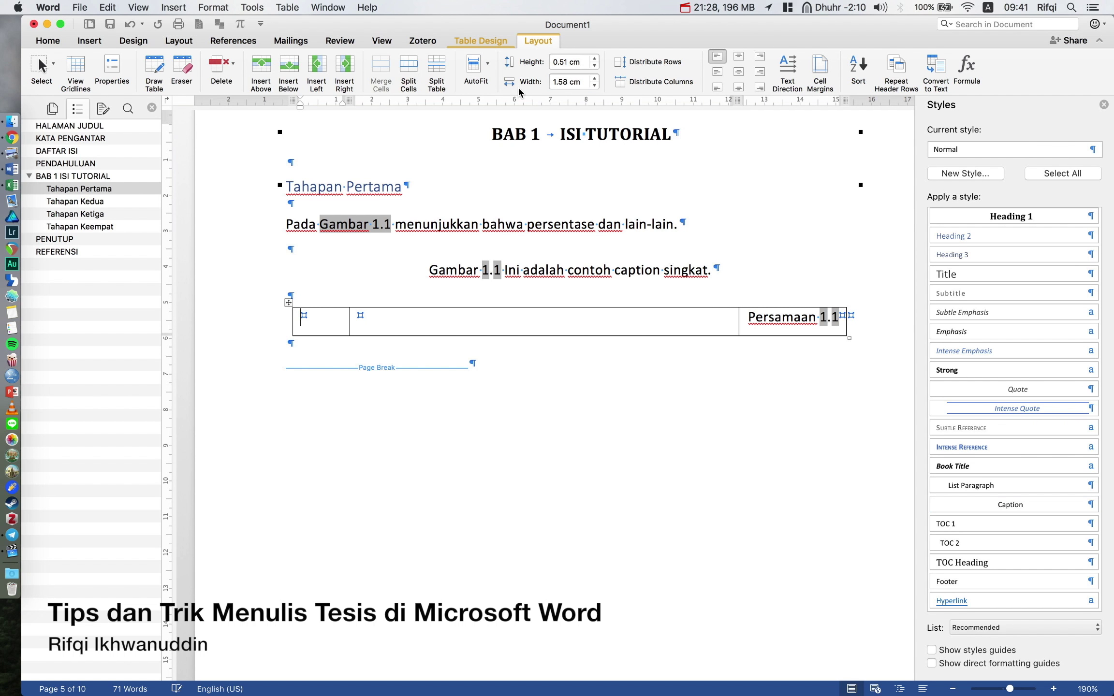
click(581, 83)
text(3)
key(Return)
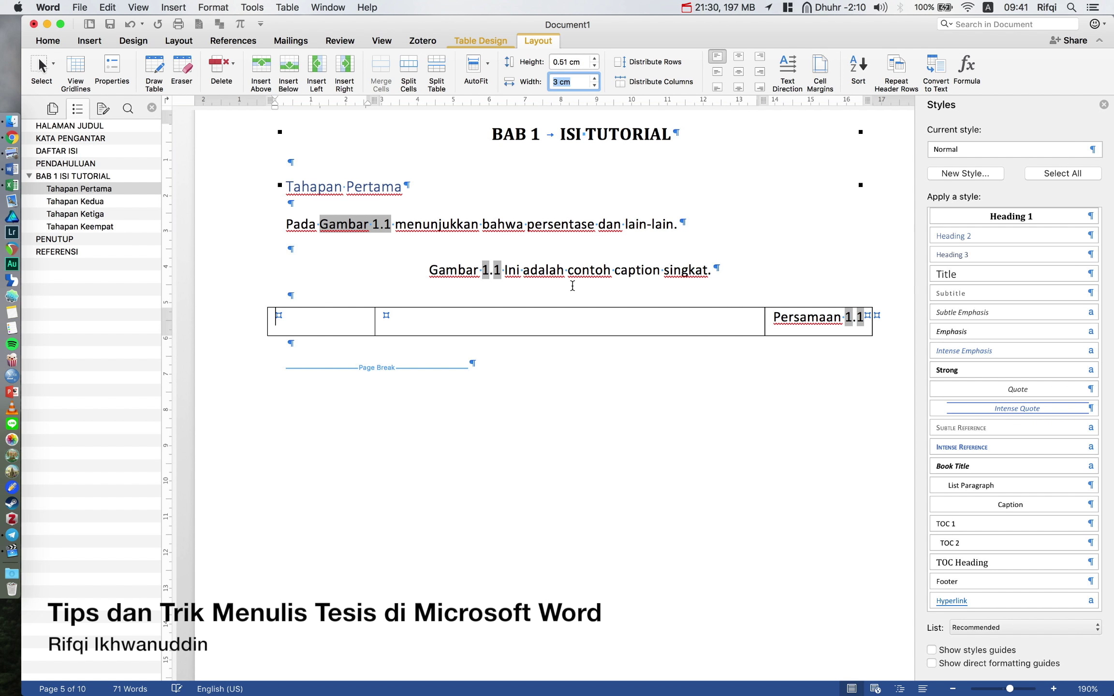
Set the middle table column width to 10 cm.
click(569, 321)
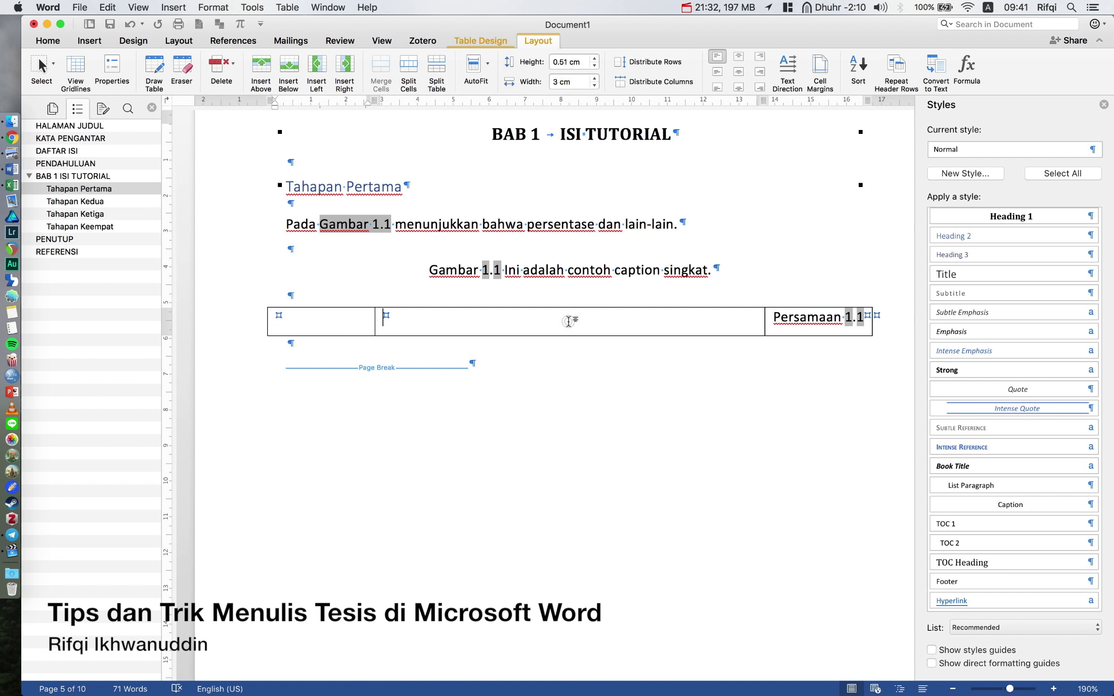
click(580, 83)
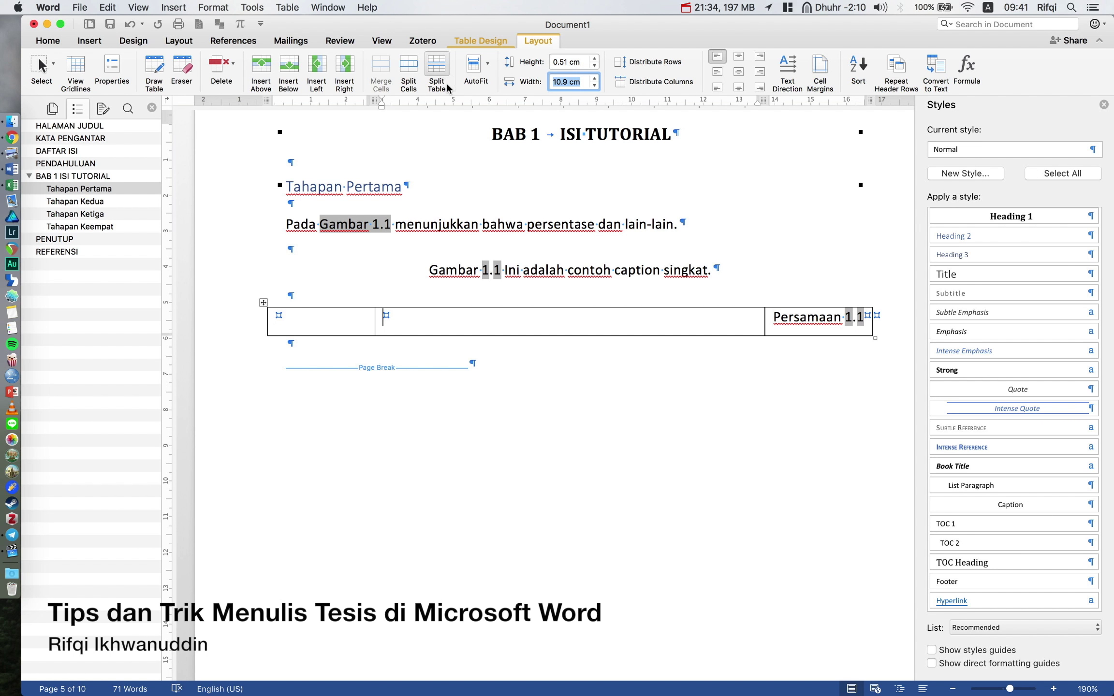
text(9)
key(Return)
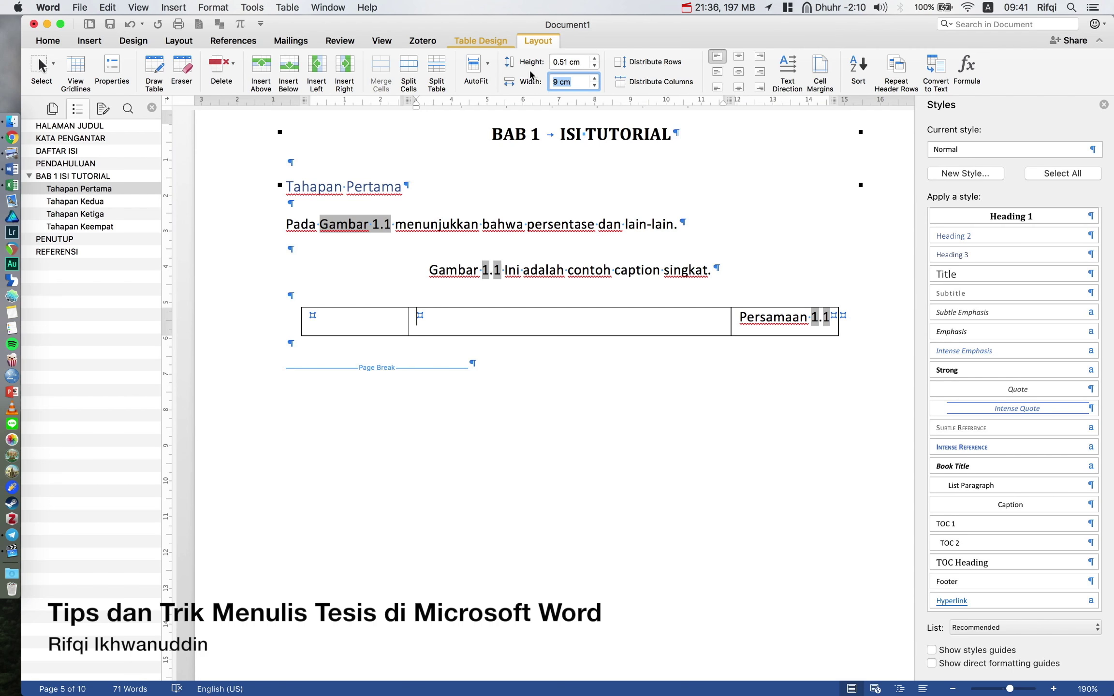
text(10)
key(Return)
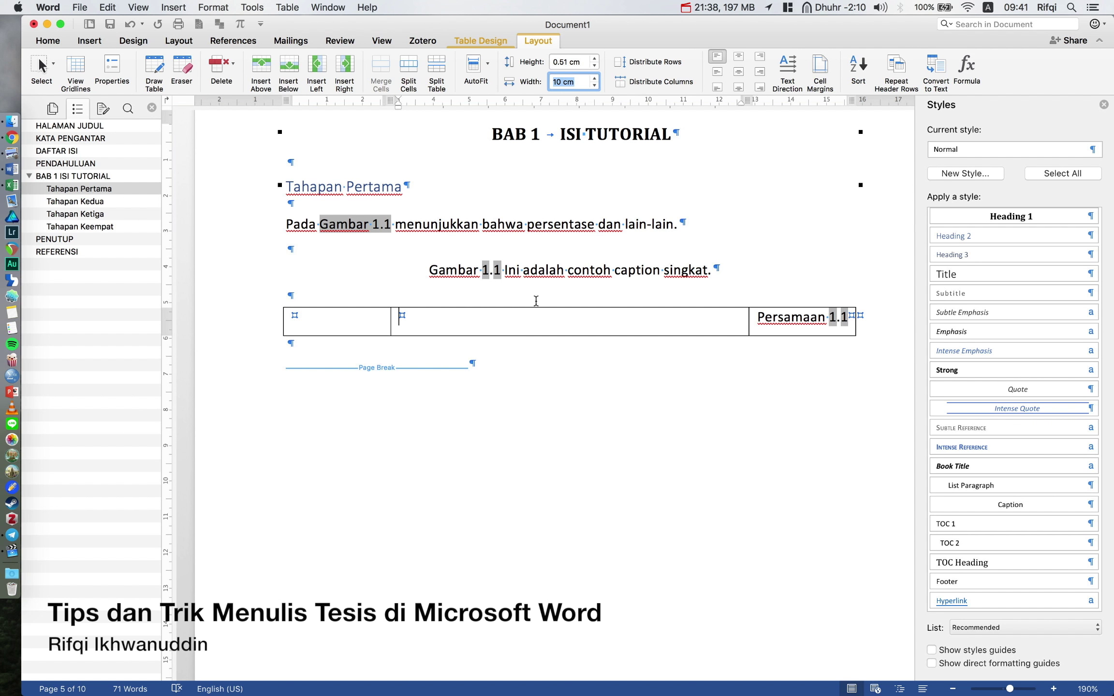
click(474, 321)
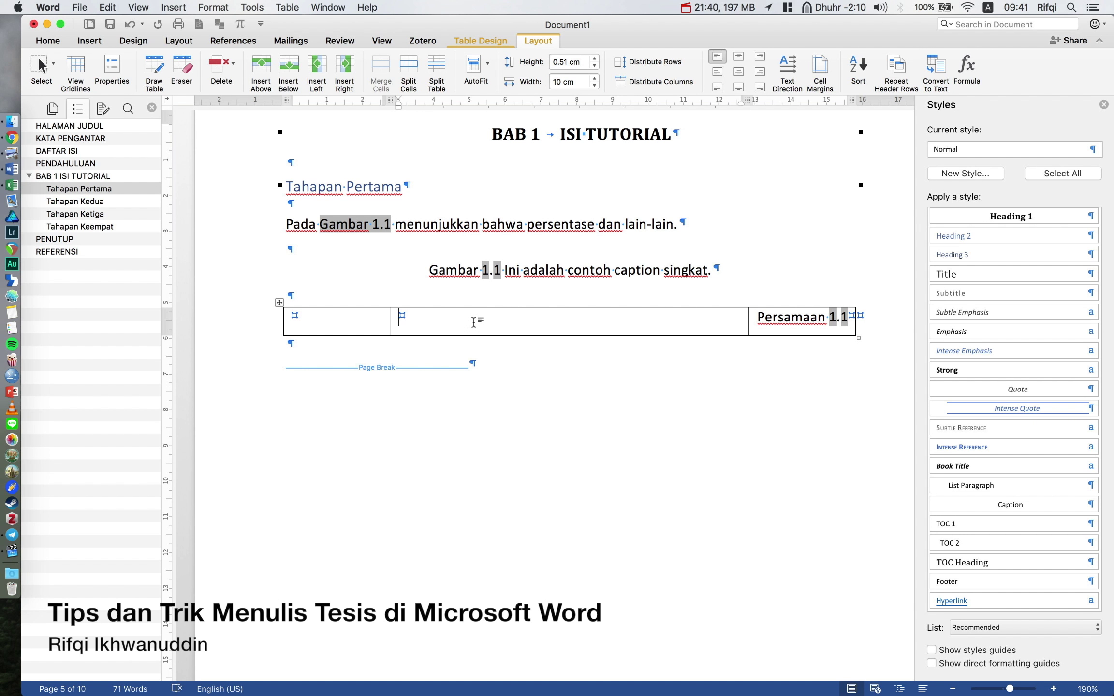
Centre the middle cell's content and give the table row 1.0 line spacing.
click(47, 41)
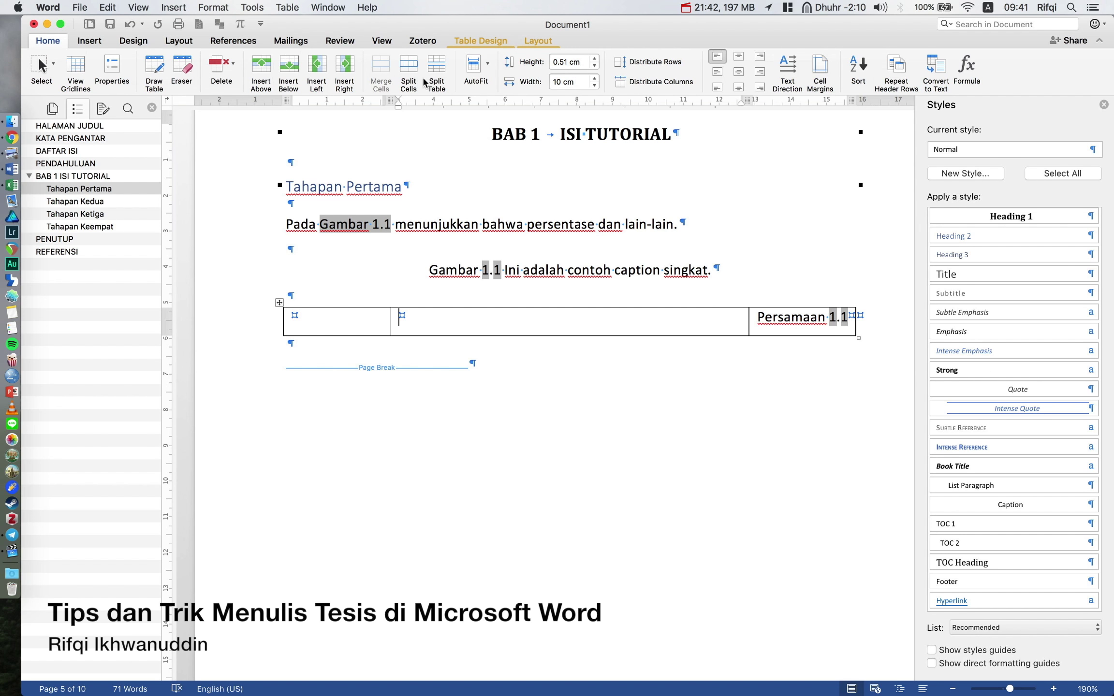
click(335, 82)
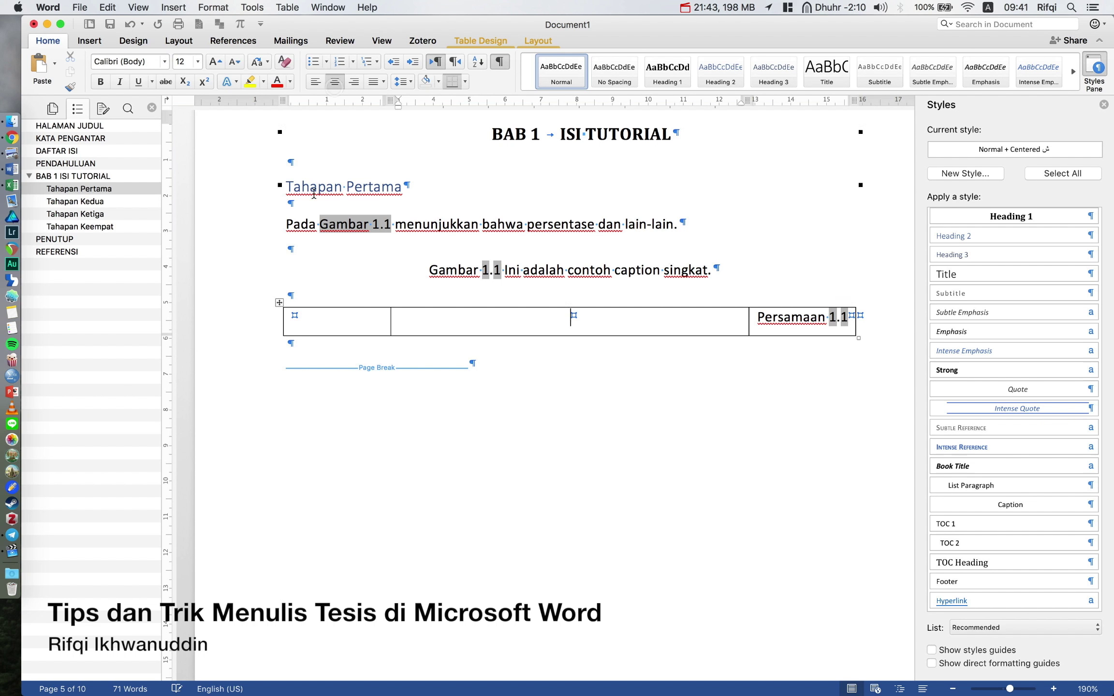
click(244, 329)
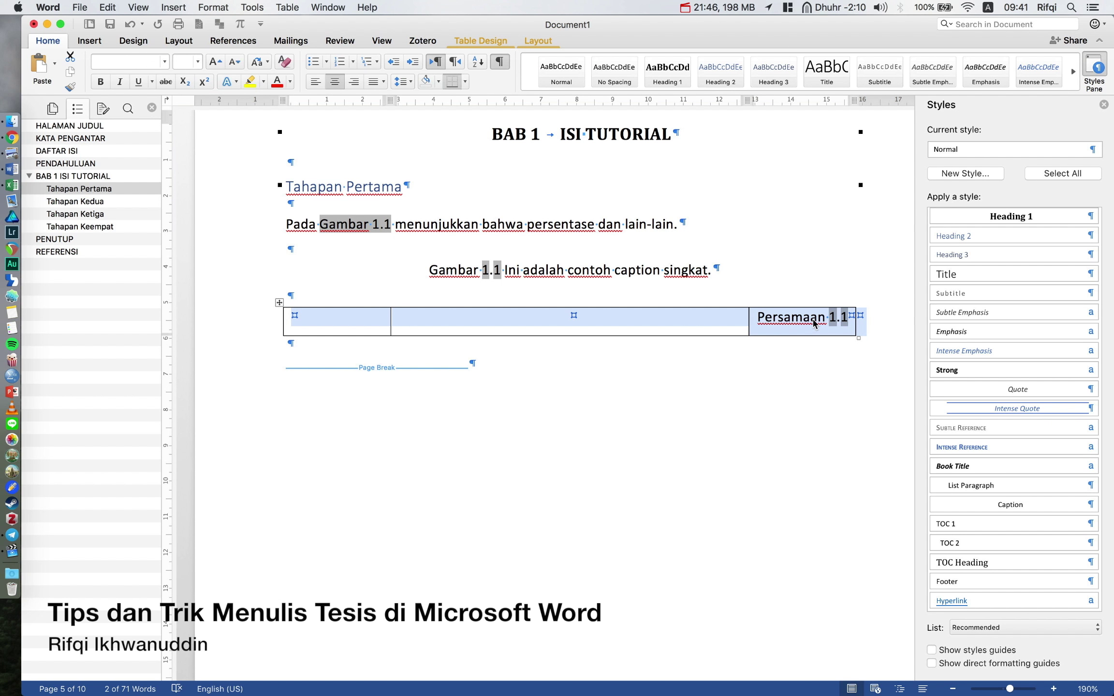
click(405, 81)
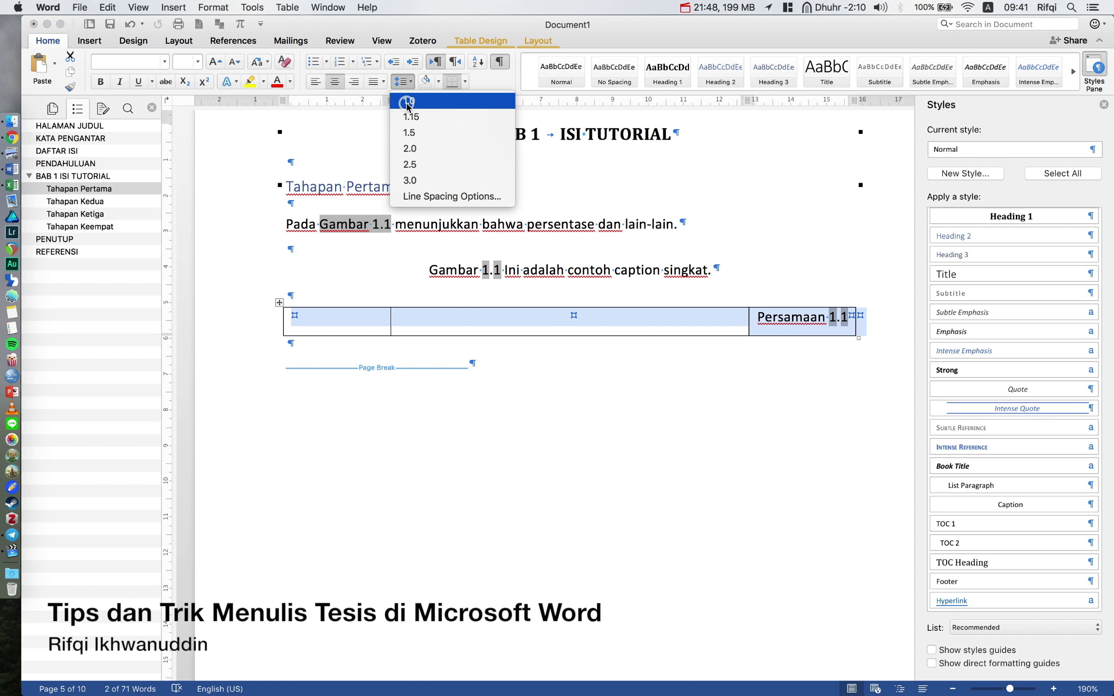
click(408, 102)
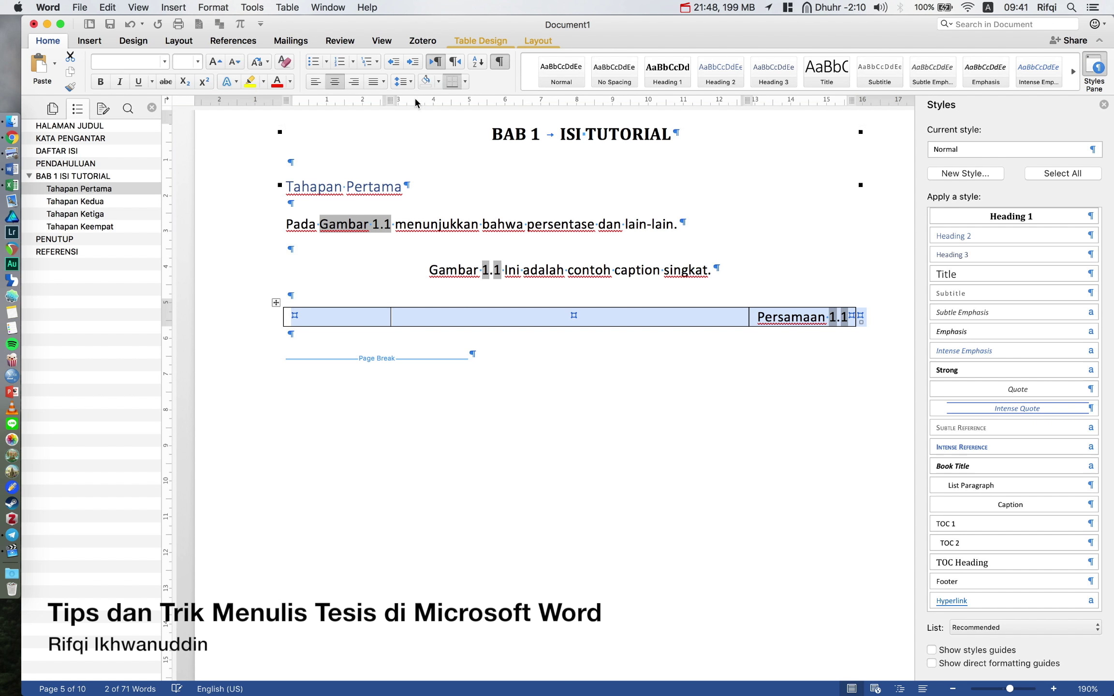
Insert the equation F=m.a in the table's middle cell.
click(534, 323)
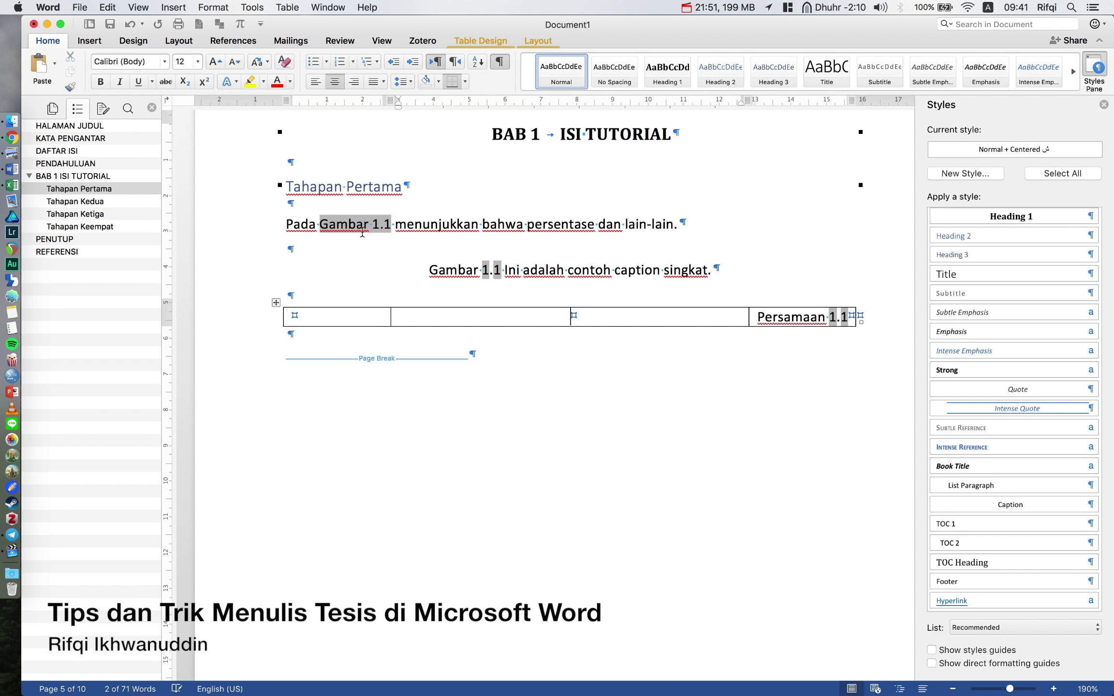
click(240, 24)
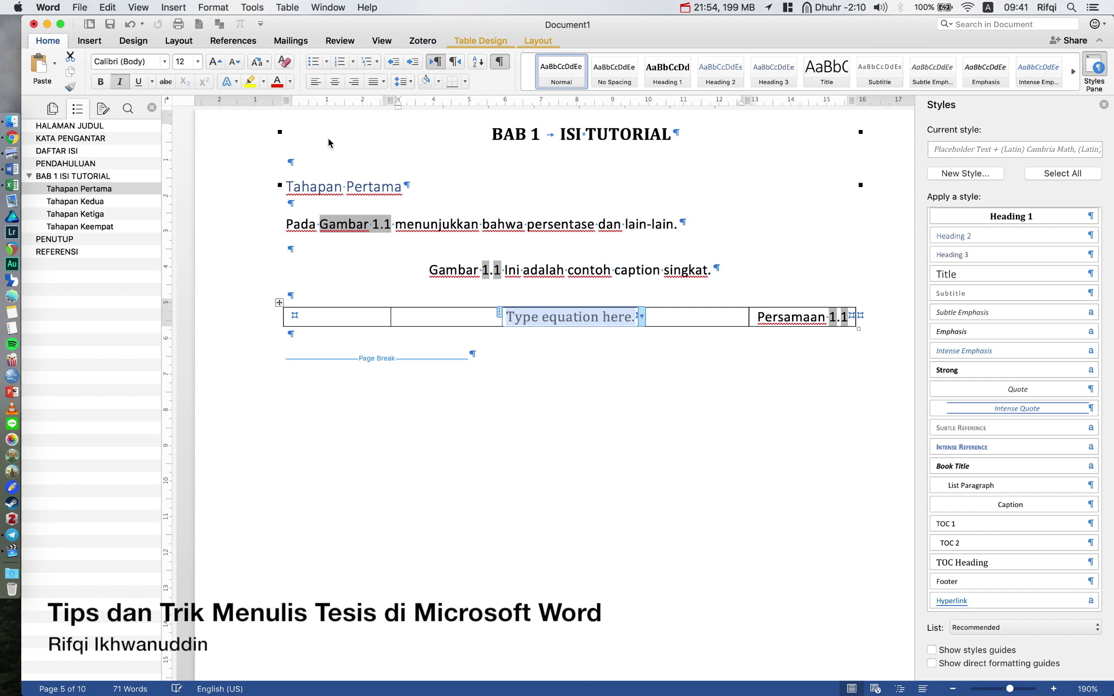
text(F=m.a)
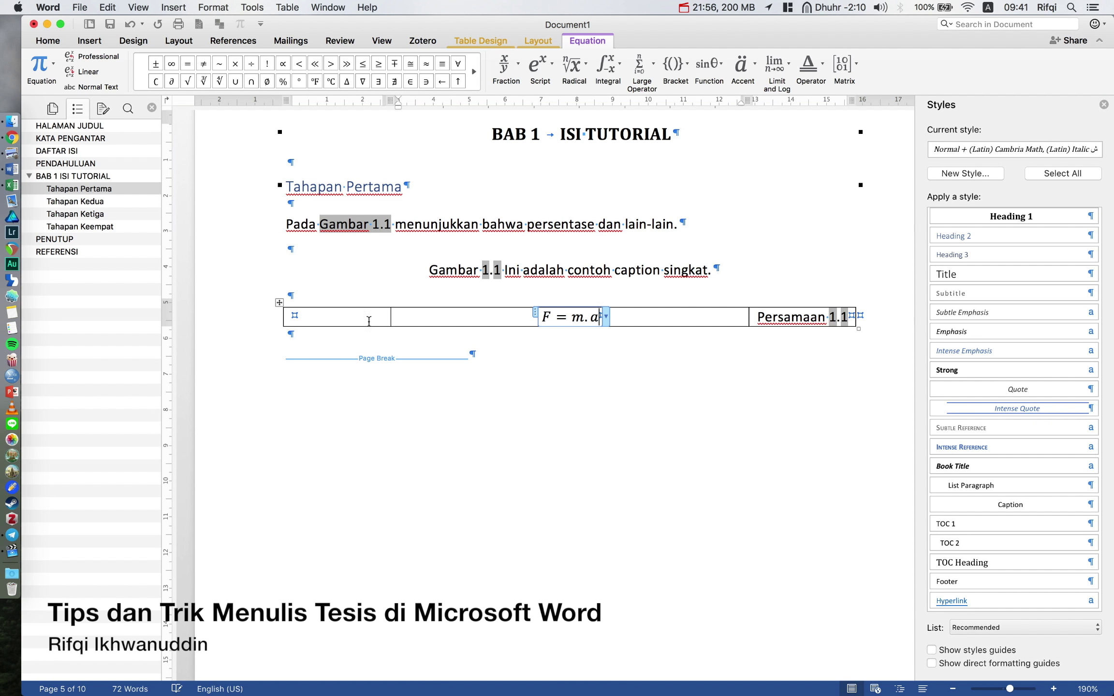
click(348, 317)
click(279, 302)
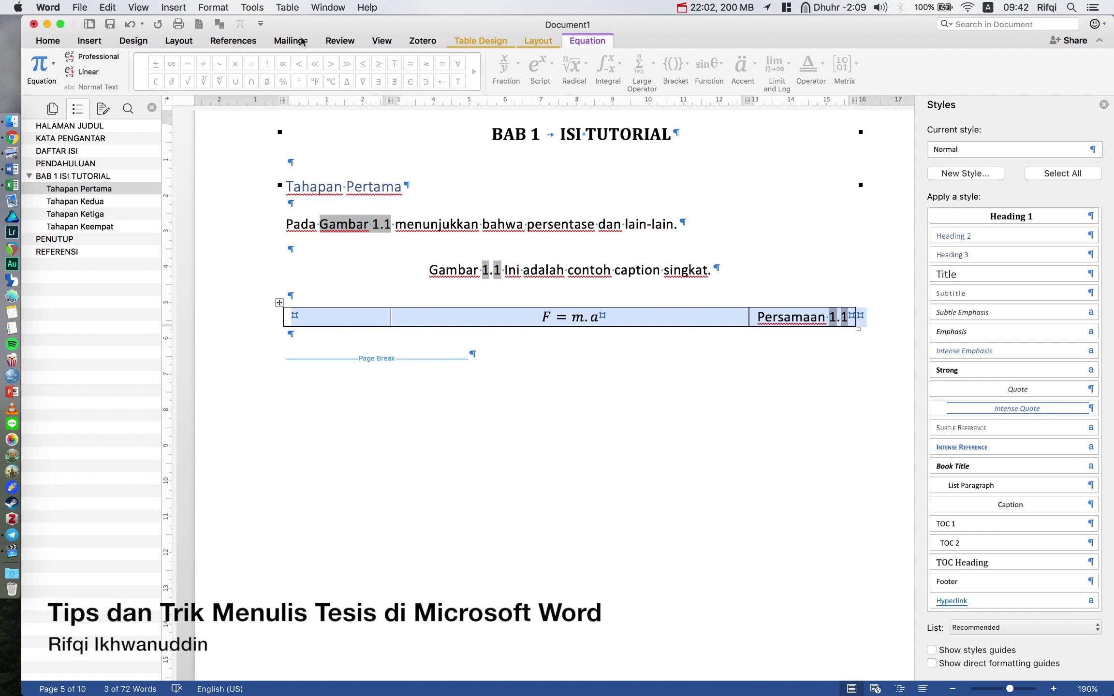
Apply No Border to the equation table.
click(50, 43)
click(464, 83)
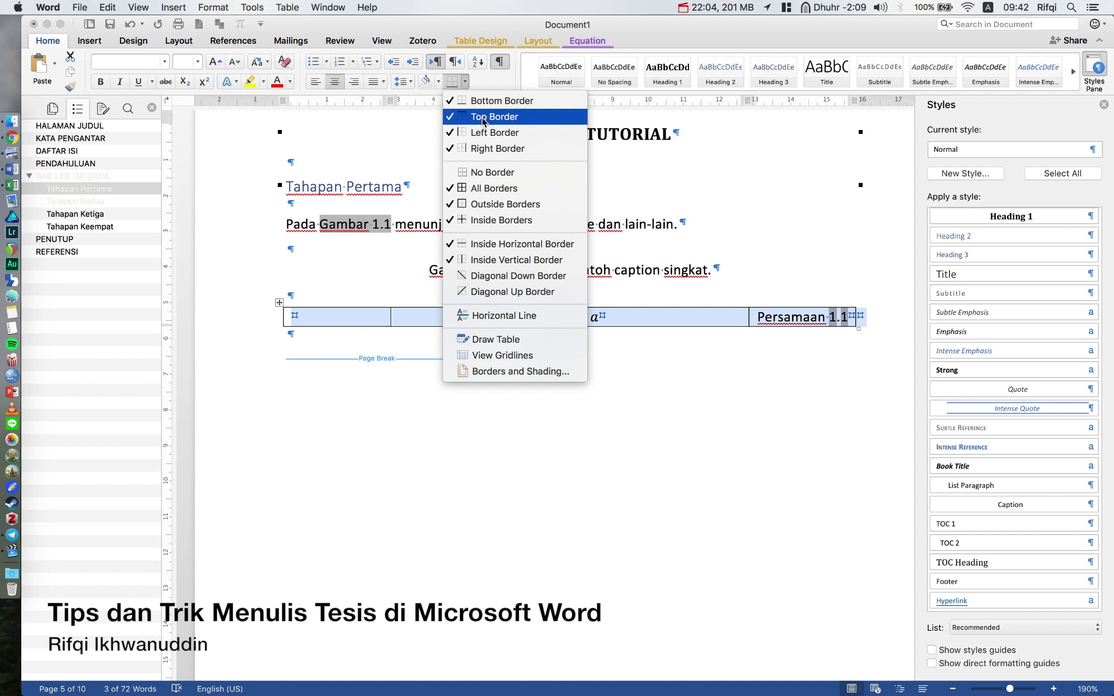
click(486, 172)
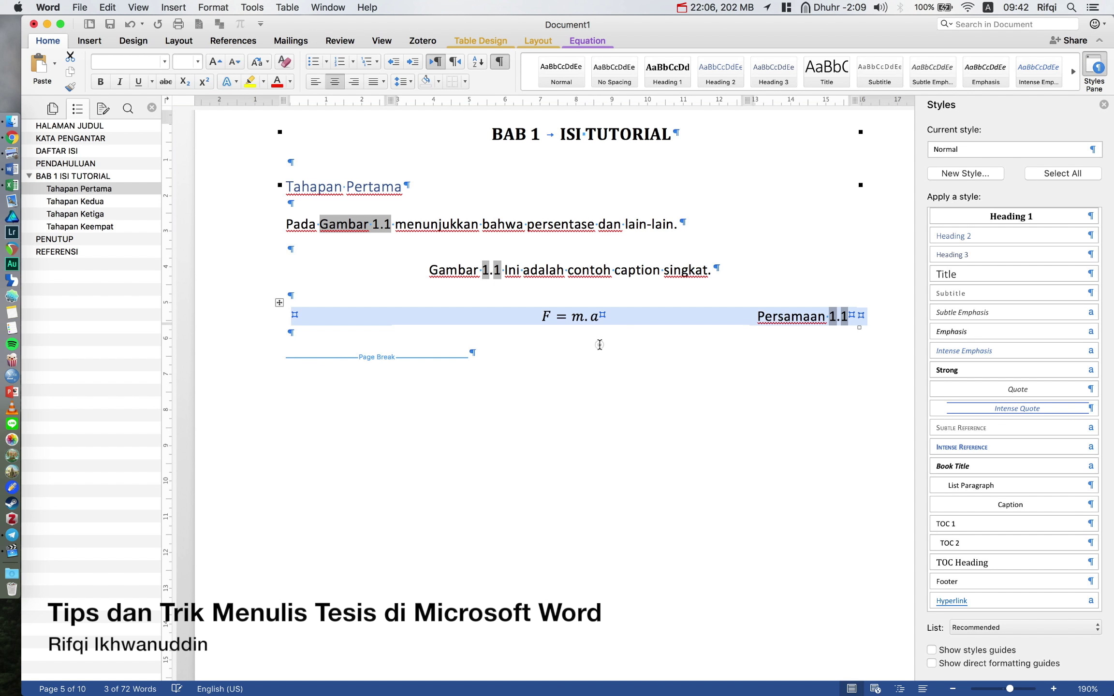
Add two empty lines above the page break below the table.
click(576, 378)
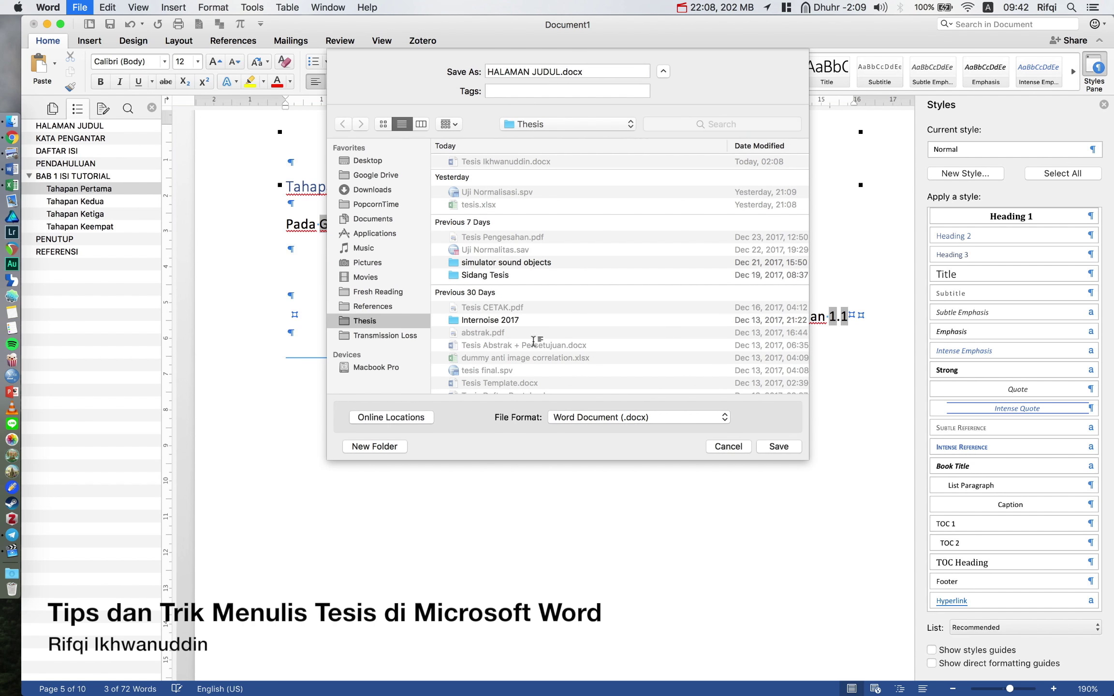
key(Escape)
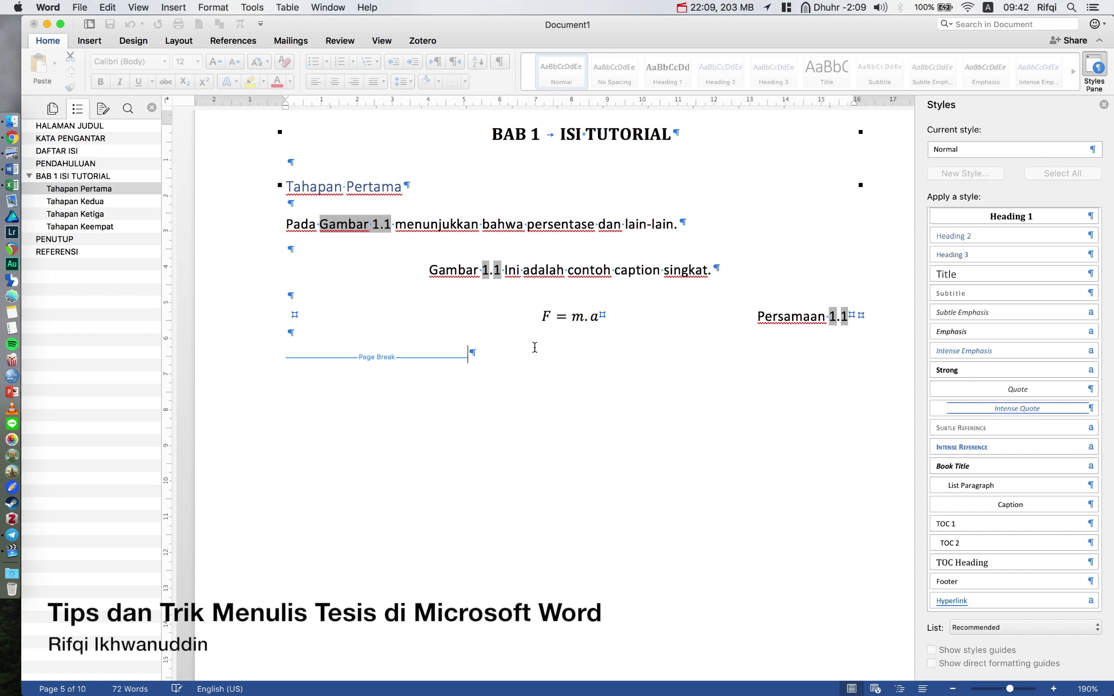
key(Return)
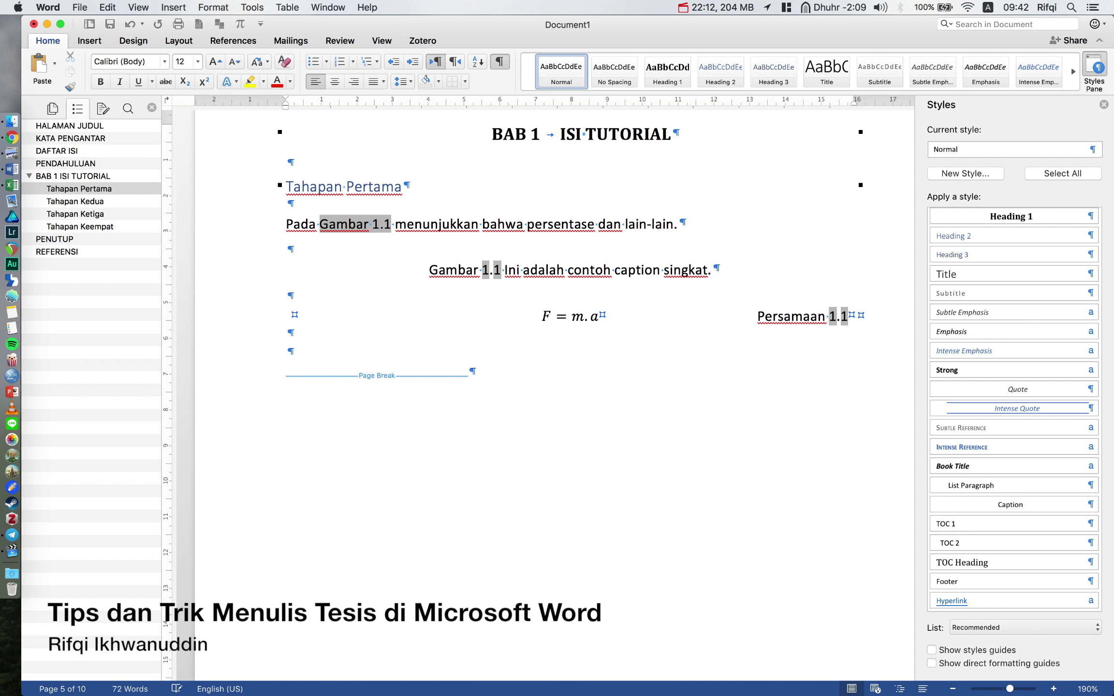
key(Return)
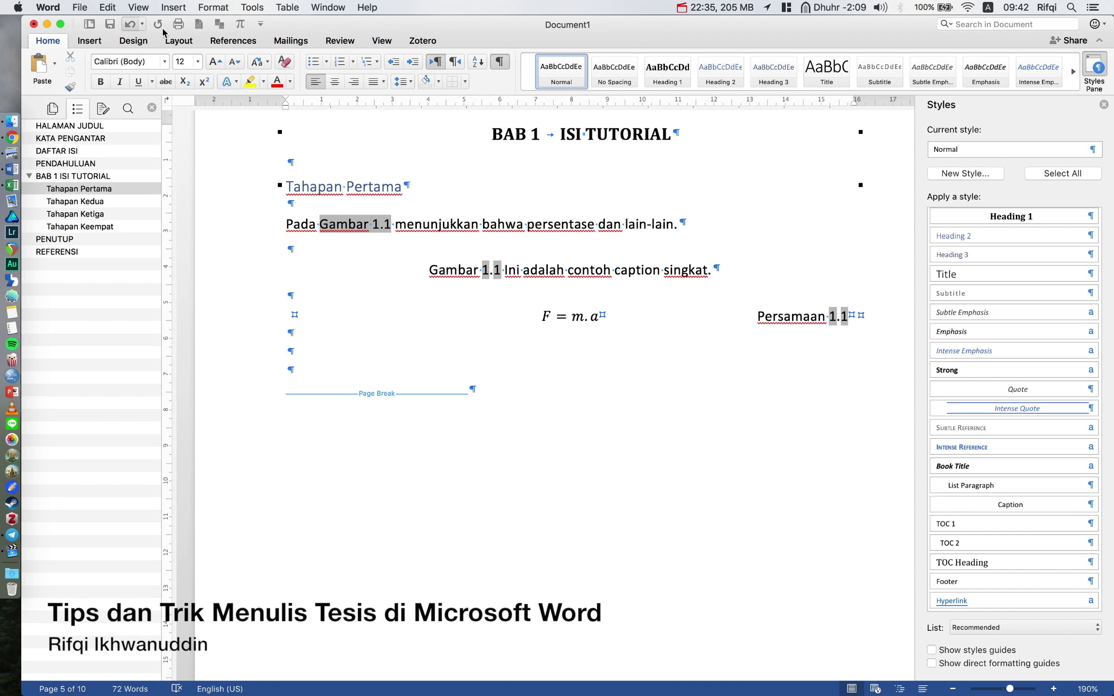
click(232, 41)
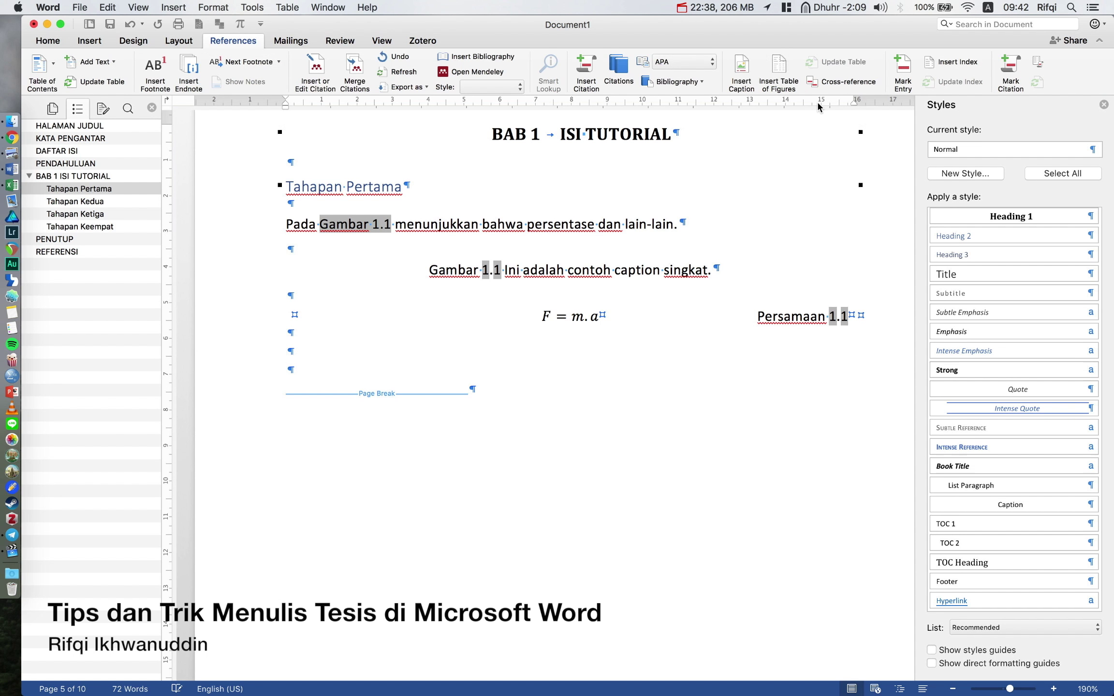
Insert a Persamaan 1.1 cross-reference showing only label and number below the equation table.
click(834, 82)
click(533, 160)
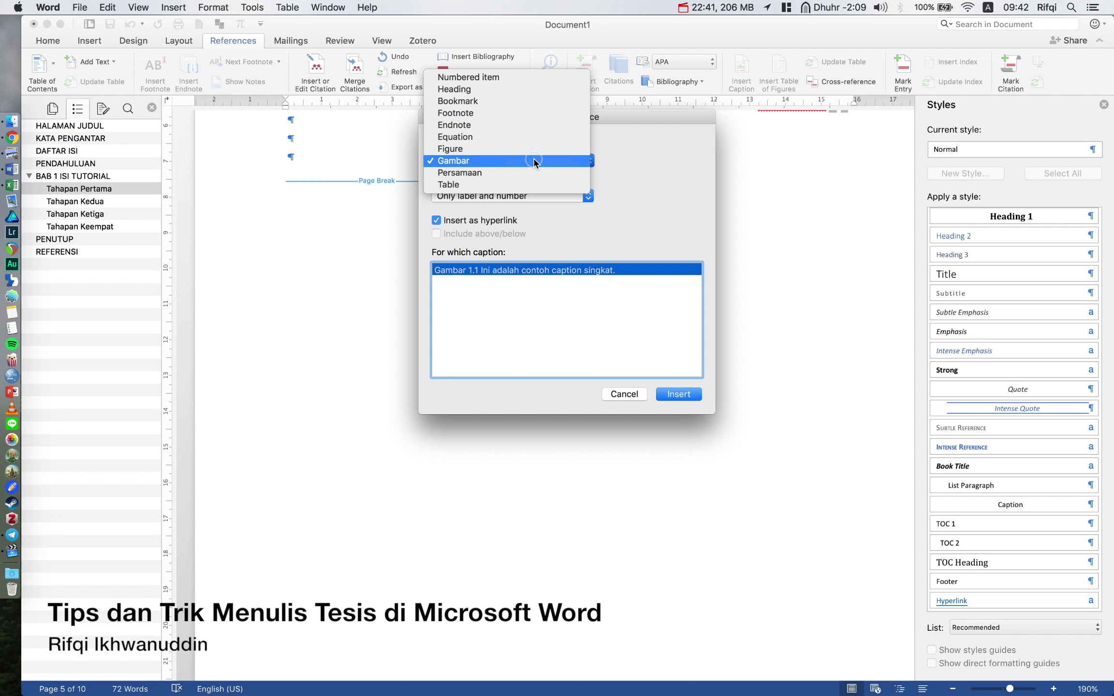
click(535, 173)
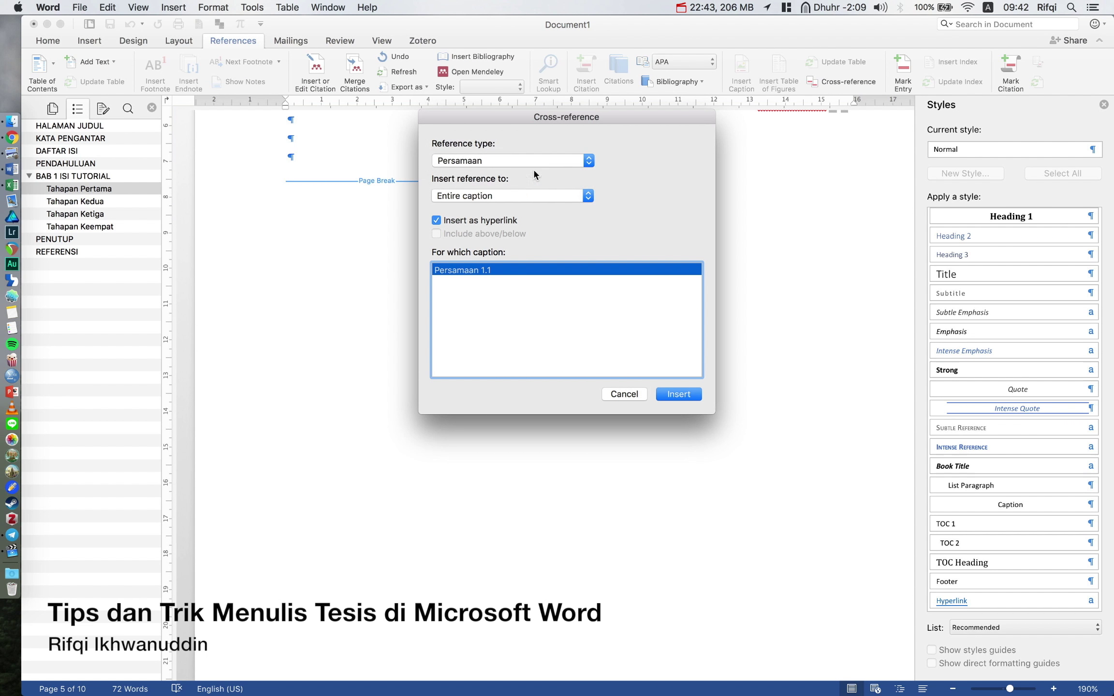
click(519, 193)
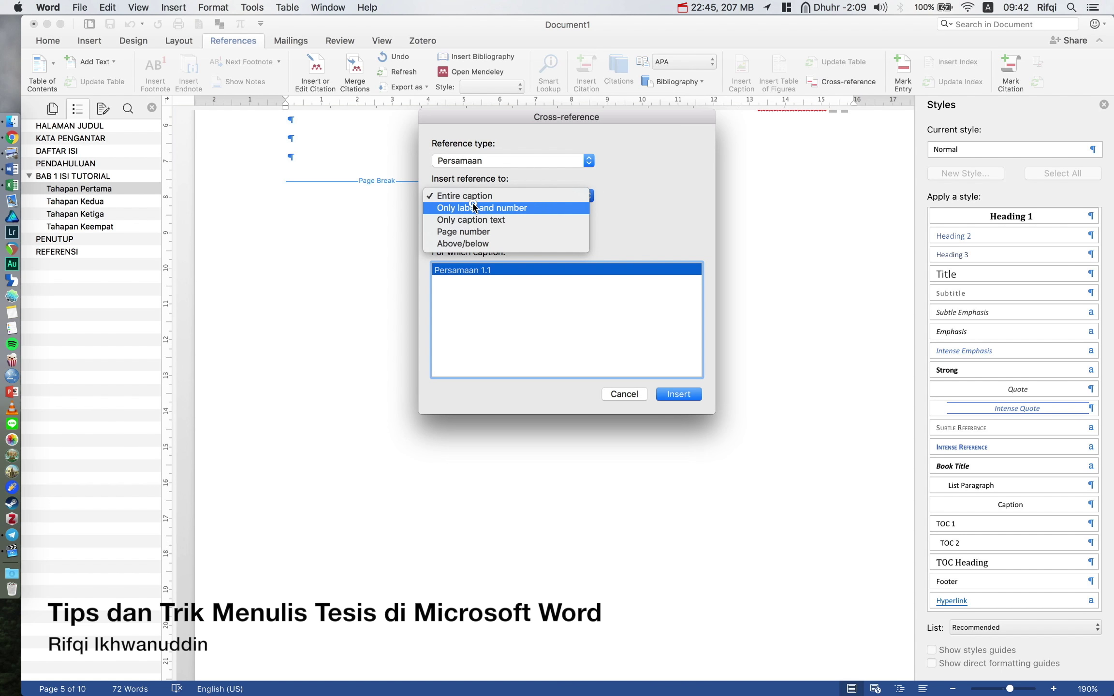
click(473, 206)
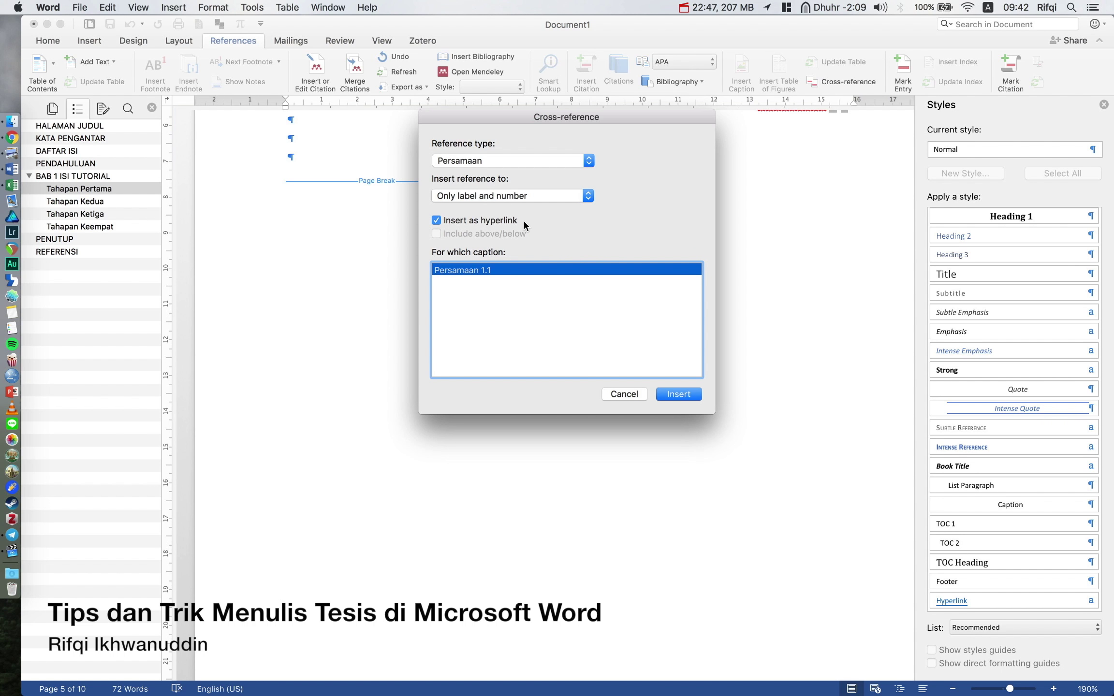
click(668, 394)
click(624, 394)
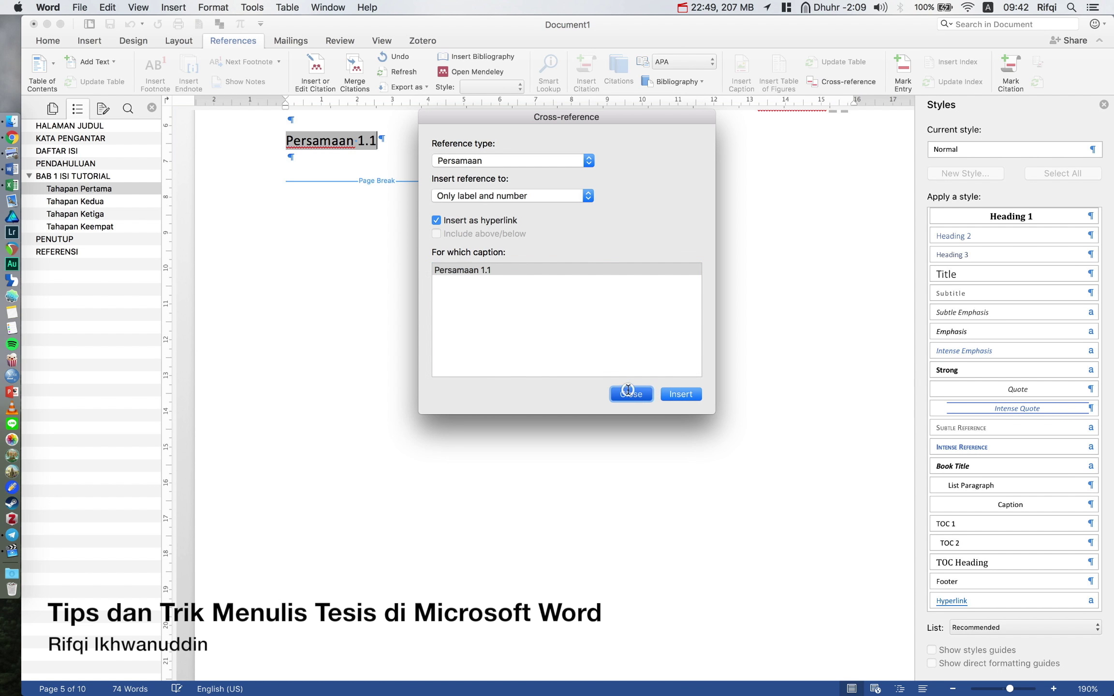
scroll(391, 221, up, 2)
Surround the reference with 'Berdasar' and 'didapatkan bahwa dan seterusnya.', then start a new paragraph.
key(Home)
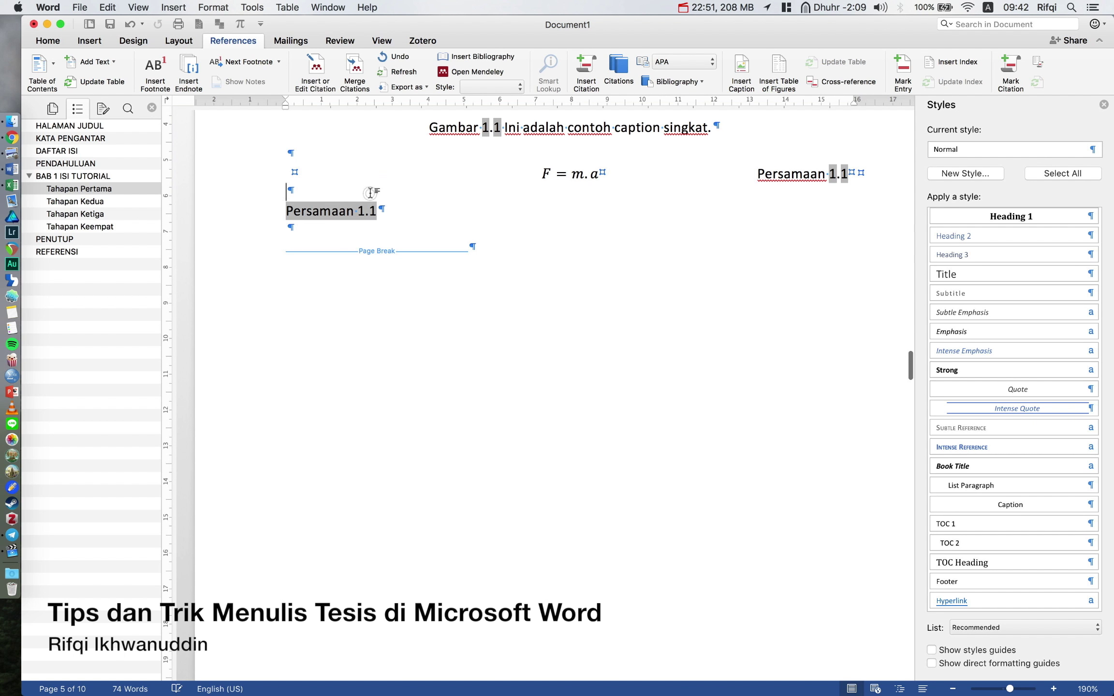
text(Berdasar)
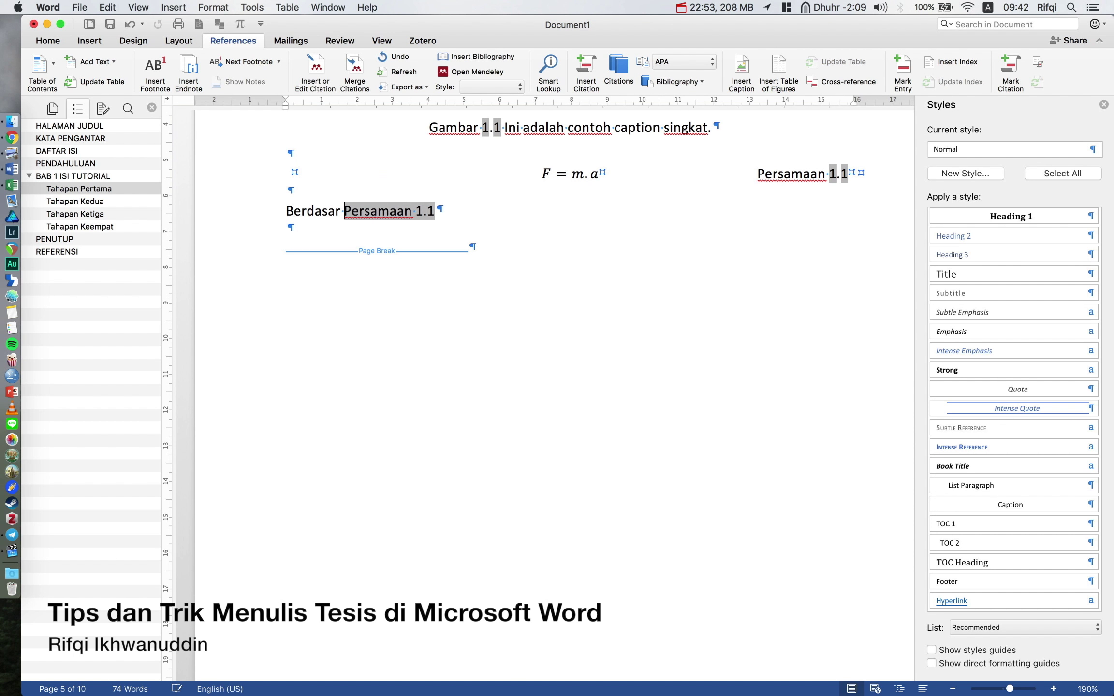
key(End)
text(di)
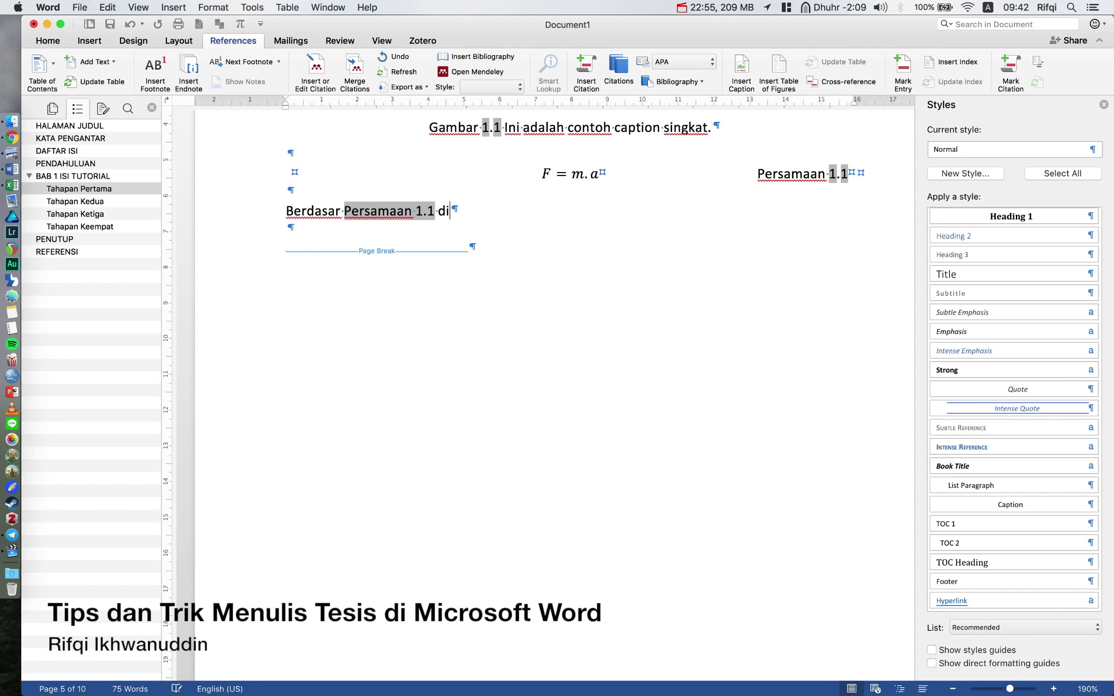
text(dapatkan bahwa )
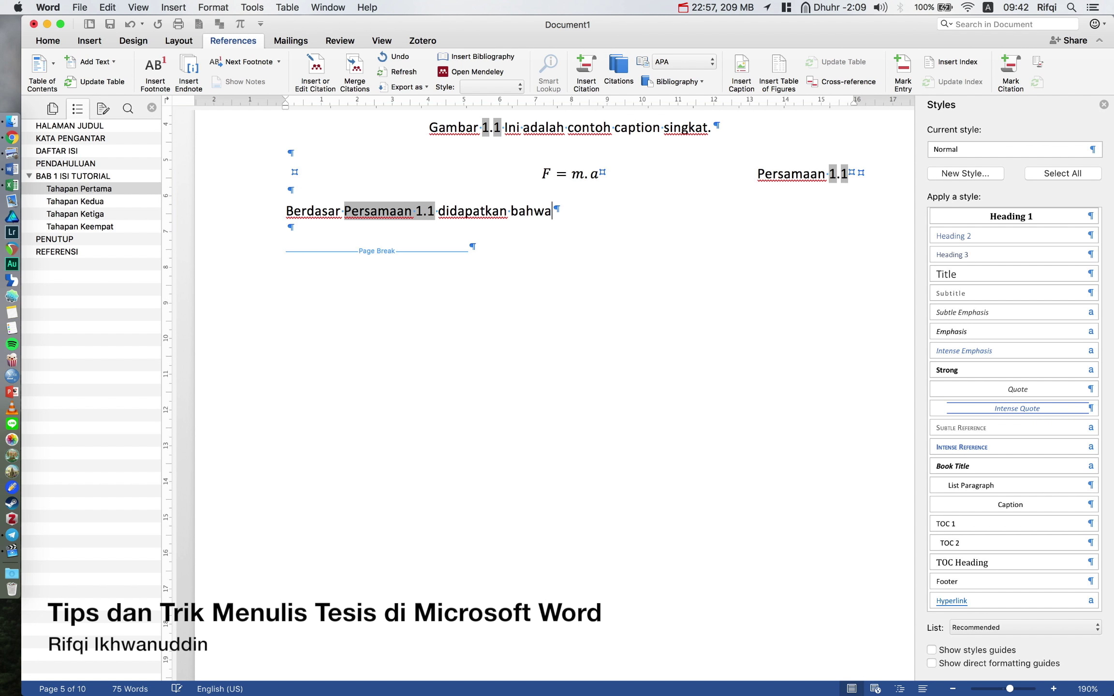
text(dan seteru)
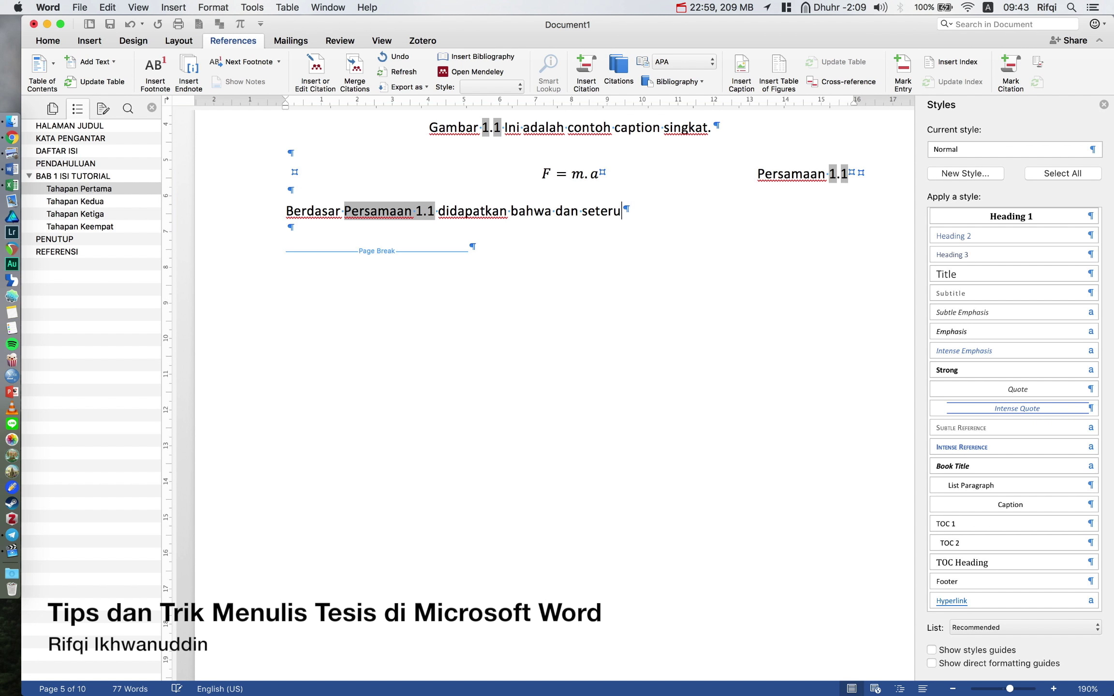
text(snya.)
scroll(554, 339, up, 3)
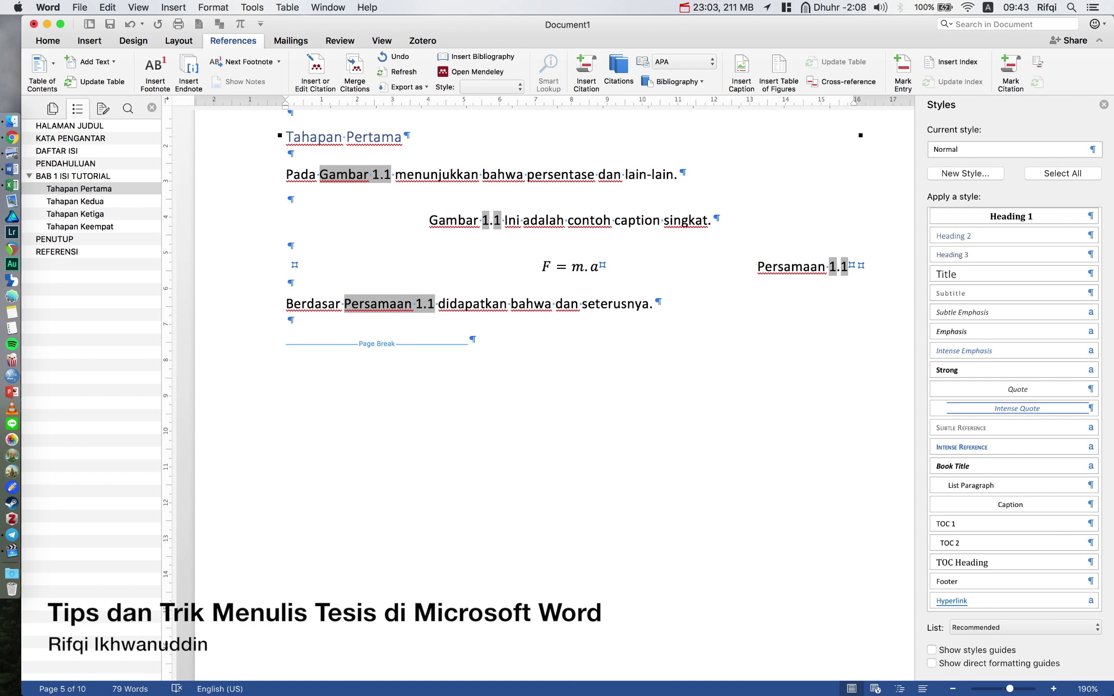
key(Return)
key(Return)
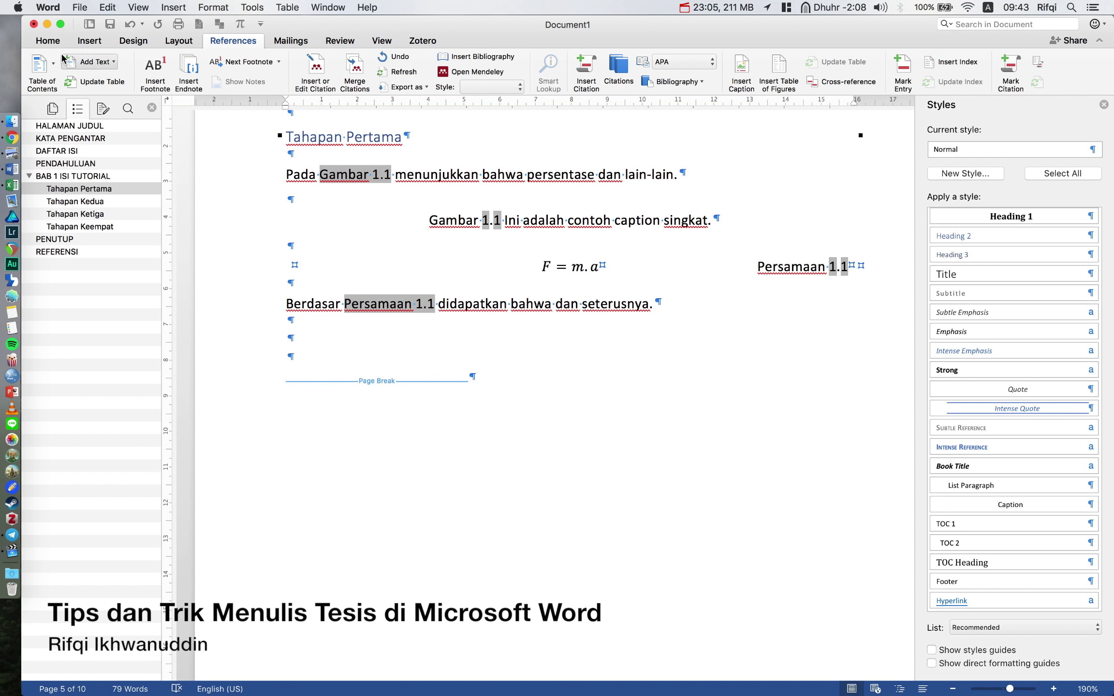
Insert a two-column, three-row table below the Berdasar sentence.
click(88, 41)
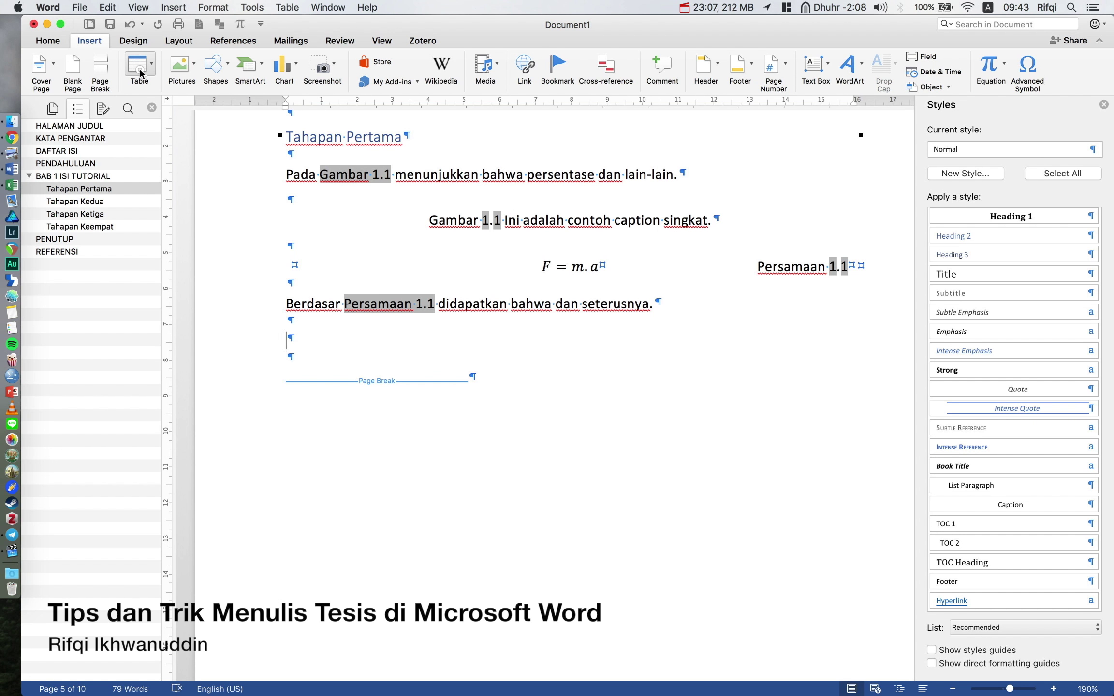
click(137, 64)
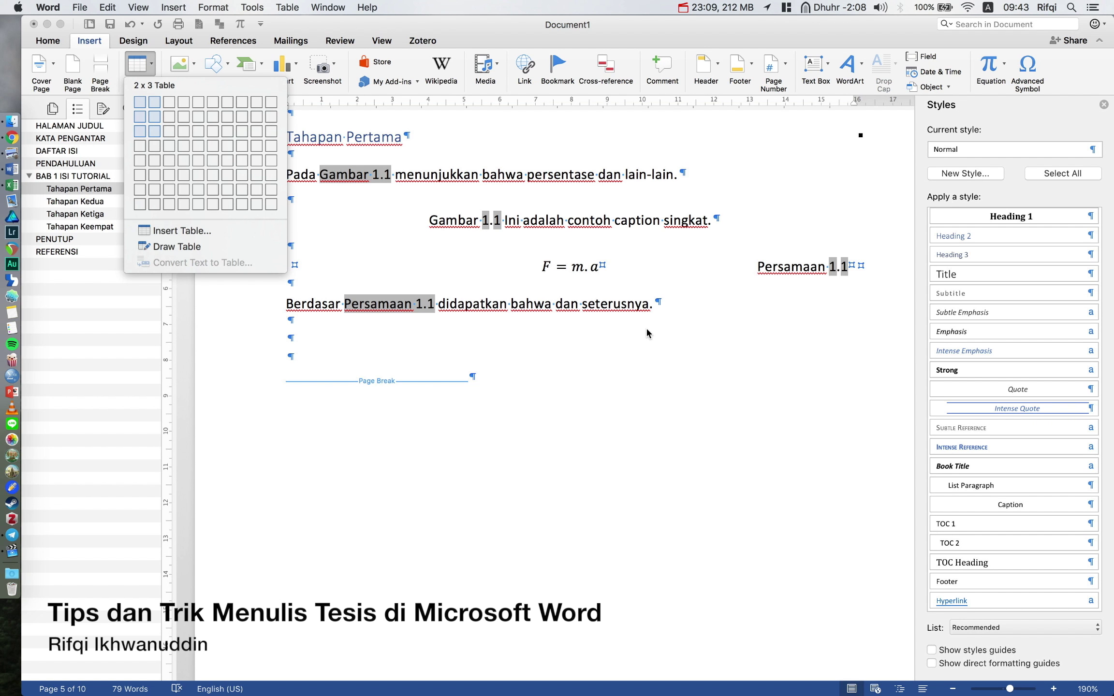
click(154, 132)
click(281, 326)
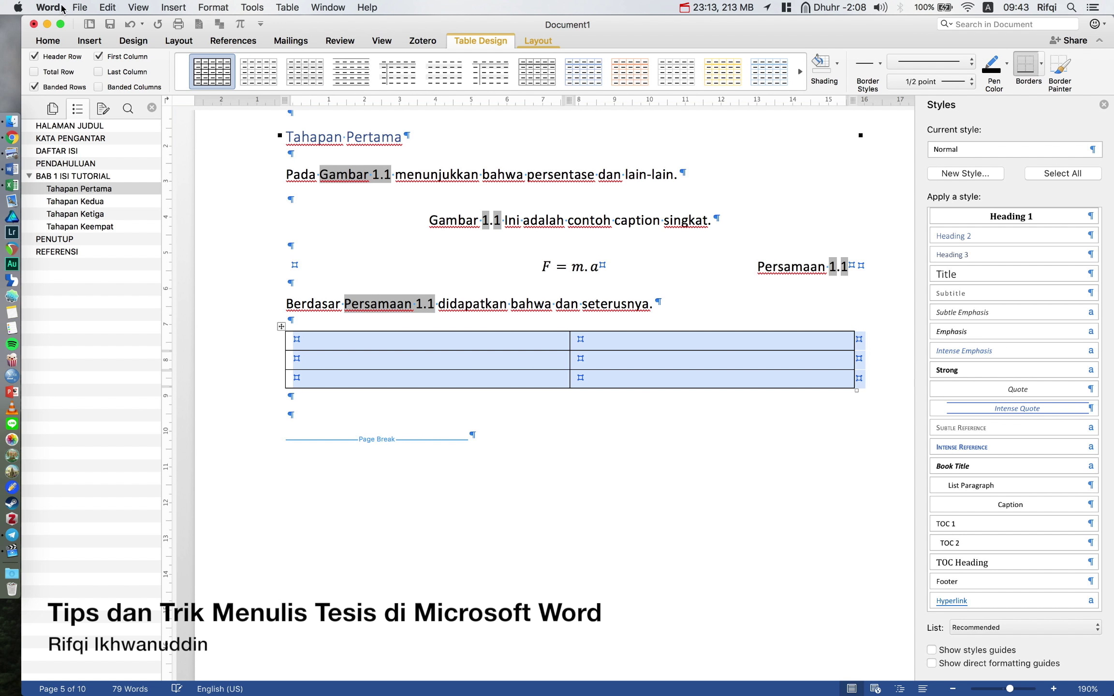
Add an empty line above the new table and a blank paragraph under Tahapan Pertama.
click(49, 40)
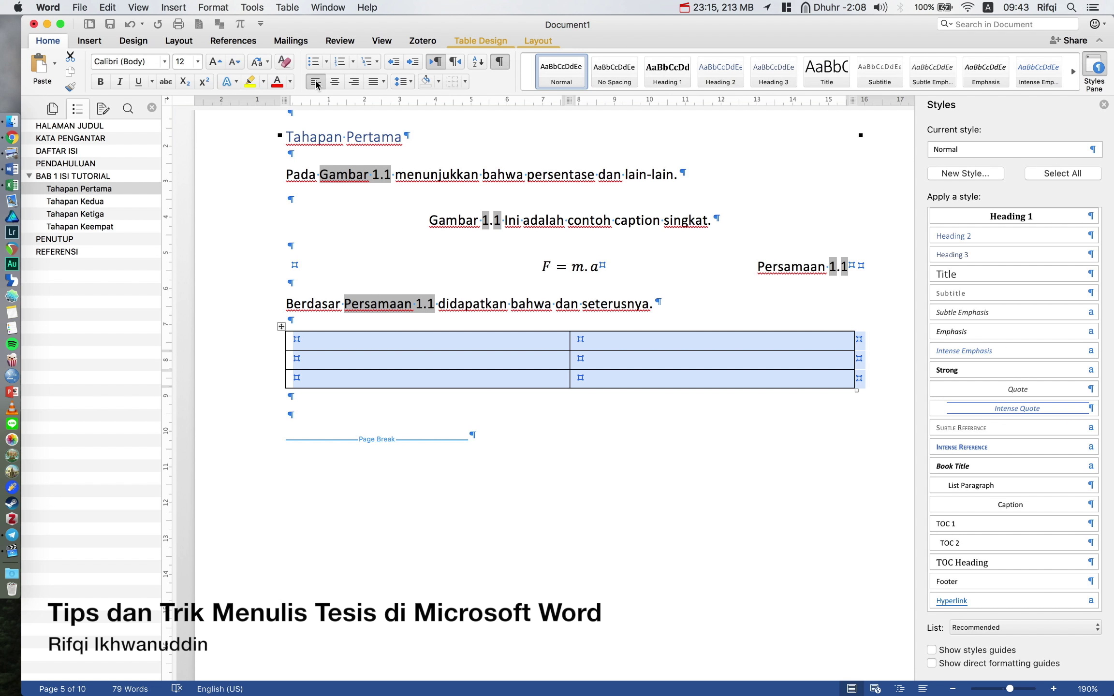
click(448, 320)
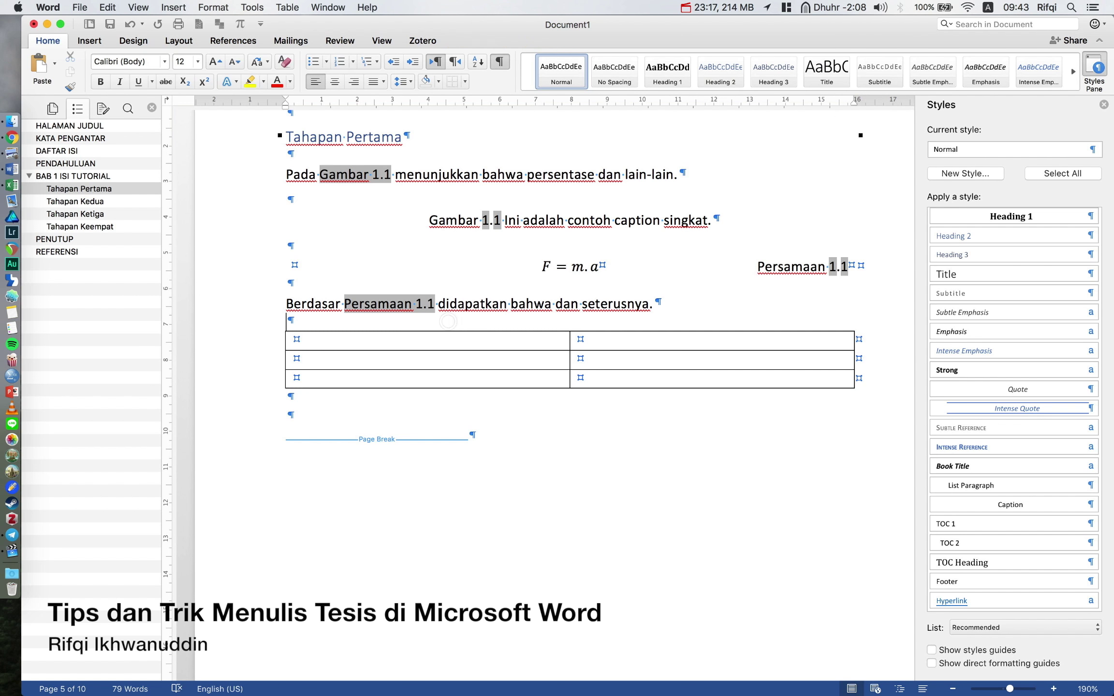
key(Return)
text(Tabel)
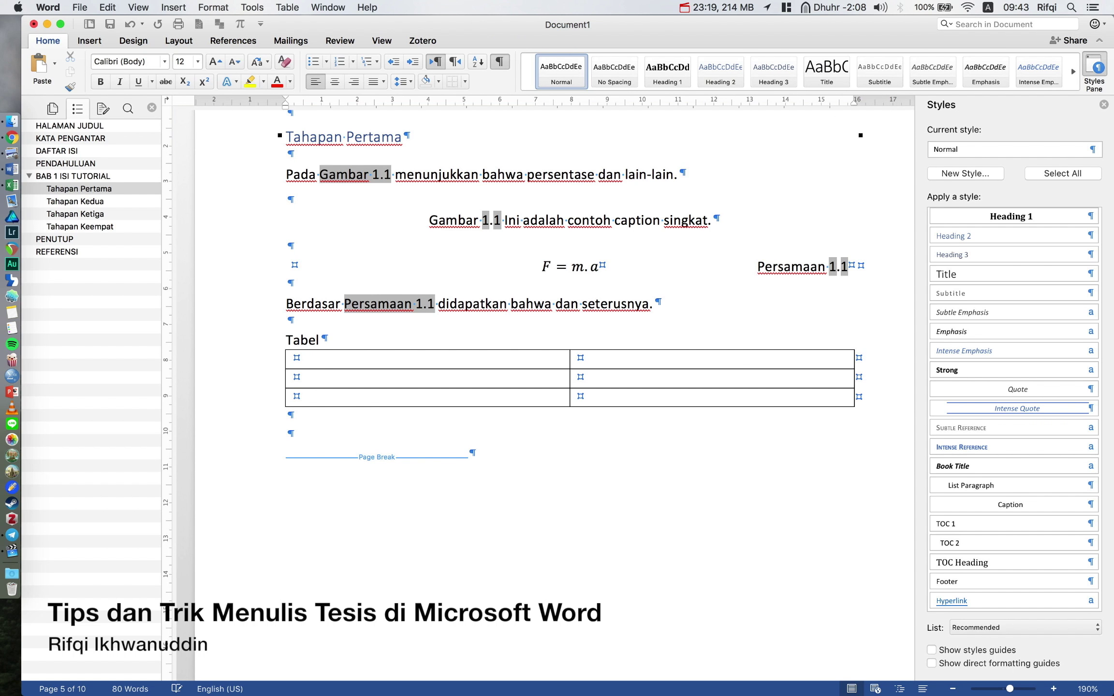
key(BackSpace)
key(BackSpace)
key(BackSpace)
key(BackSpace)
key(BackSpace)
key(Return)
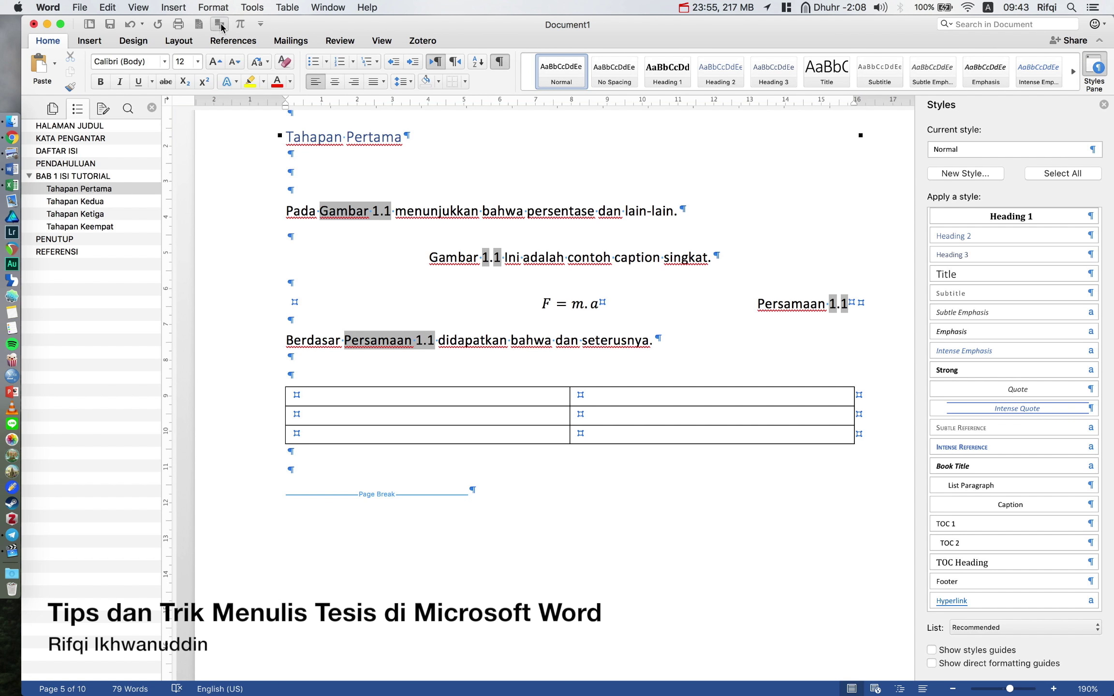
Insert the caption 'Gambar 1.1 Caption sisipan.' on the empty line under Tahapan Pertama.
click(199, 23)
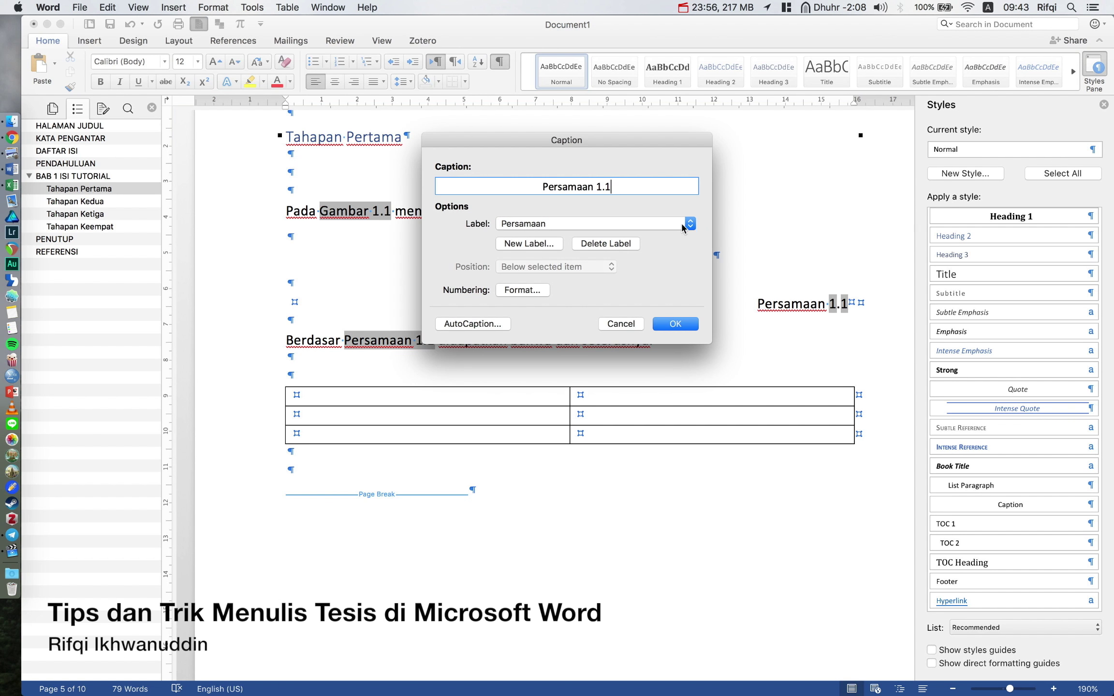
click(623, 227)
click(610, 212)
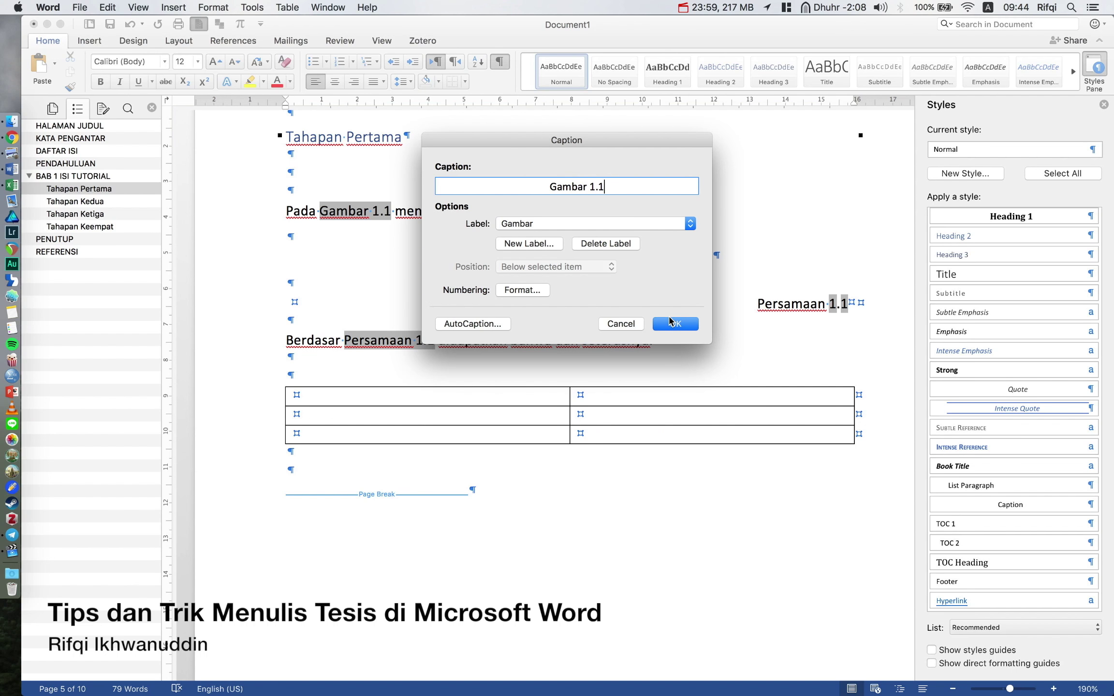
click(672, 322)
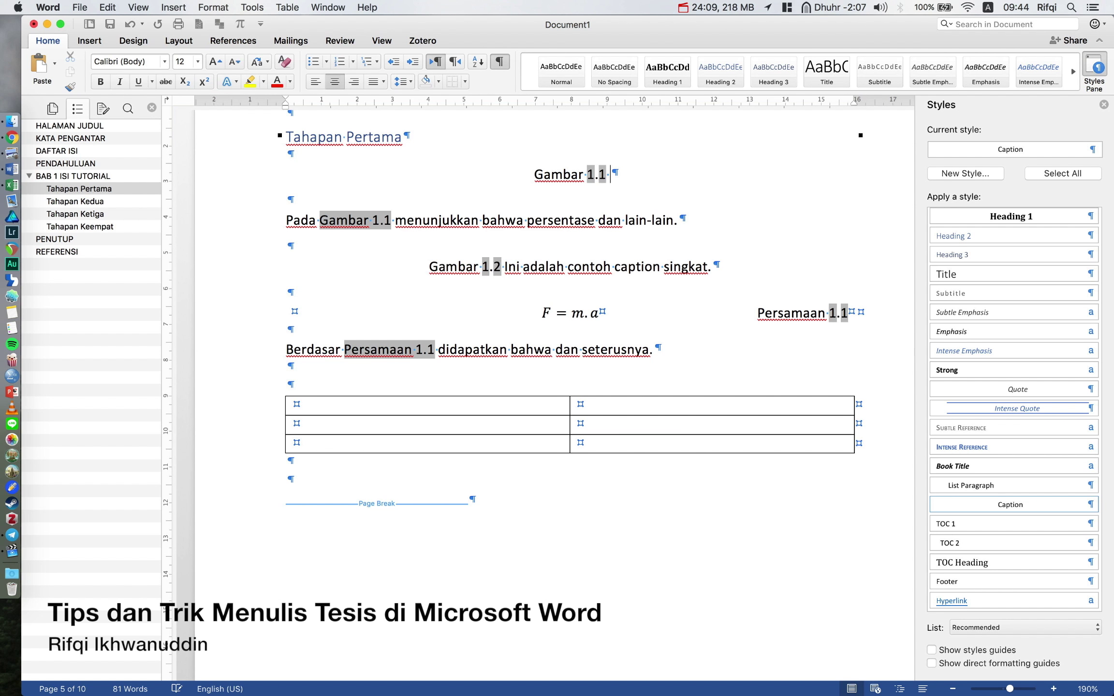
text(Caption)
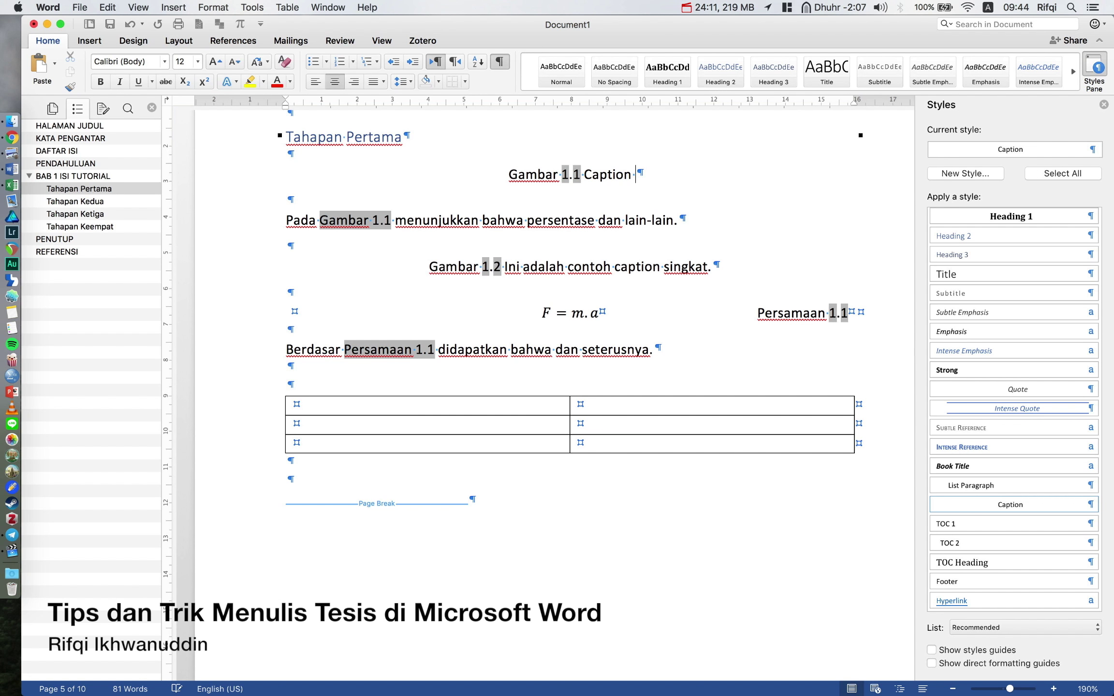
text( sisipan)
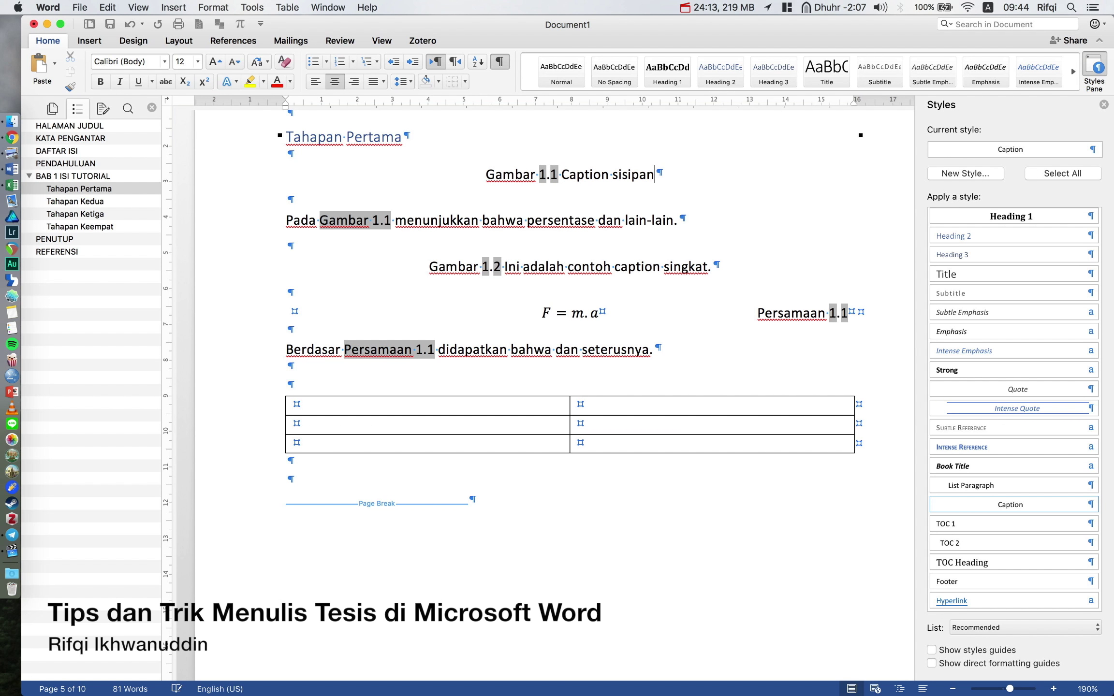
text(.)
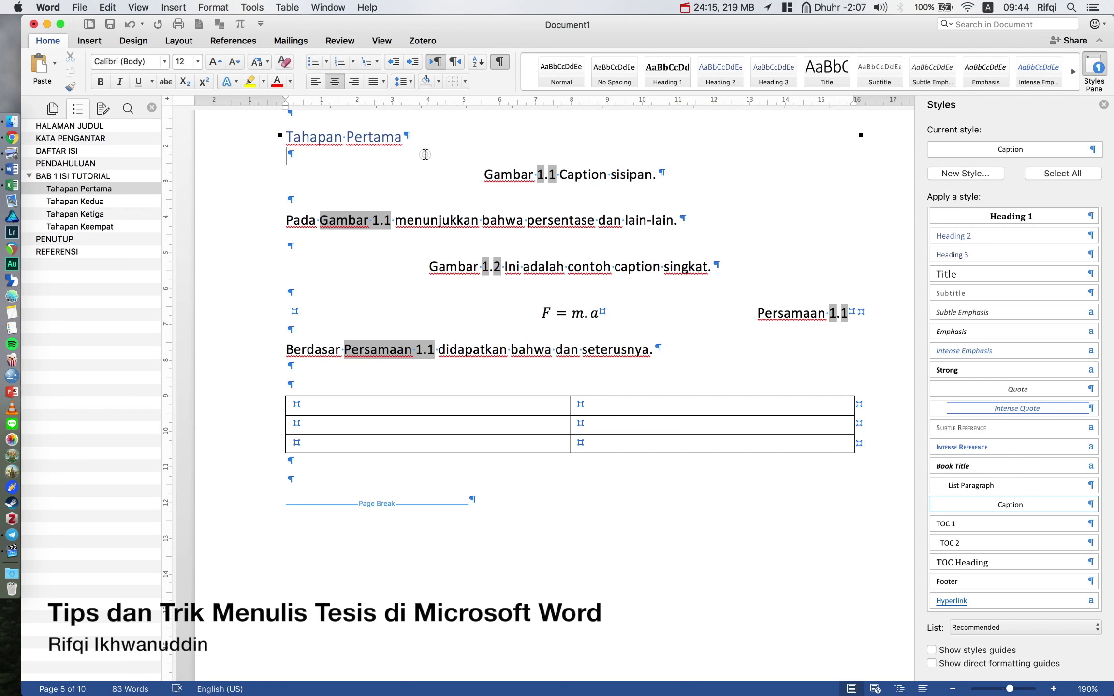
click(425, 151)
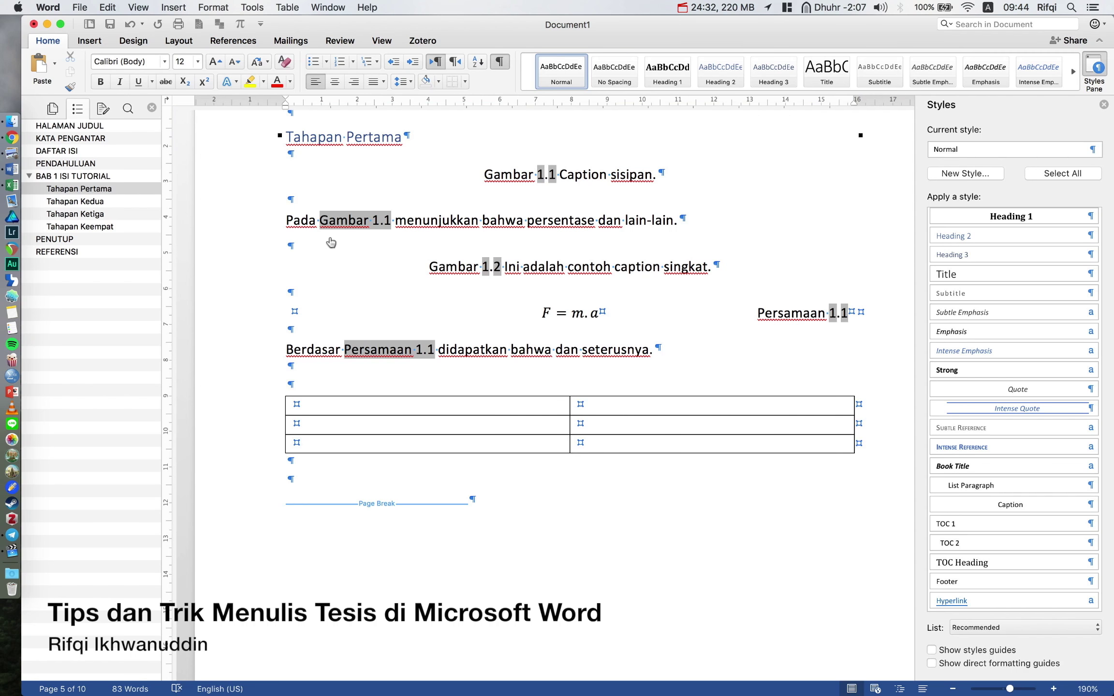
right_click(340, 226)
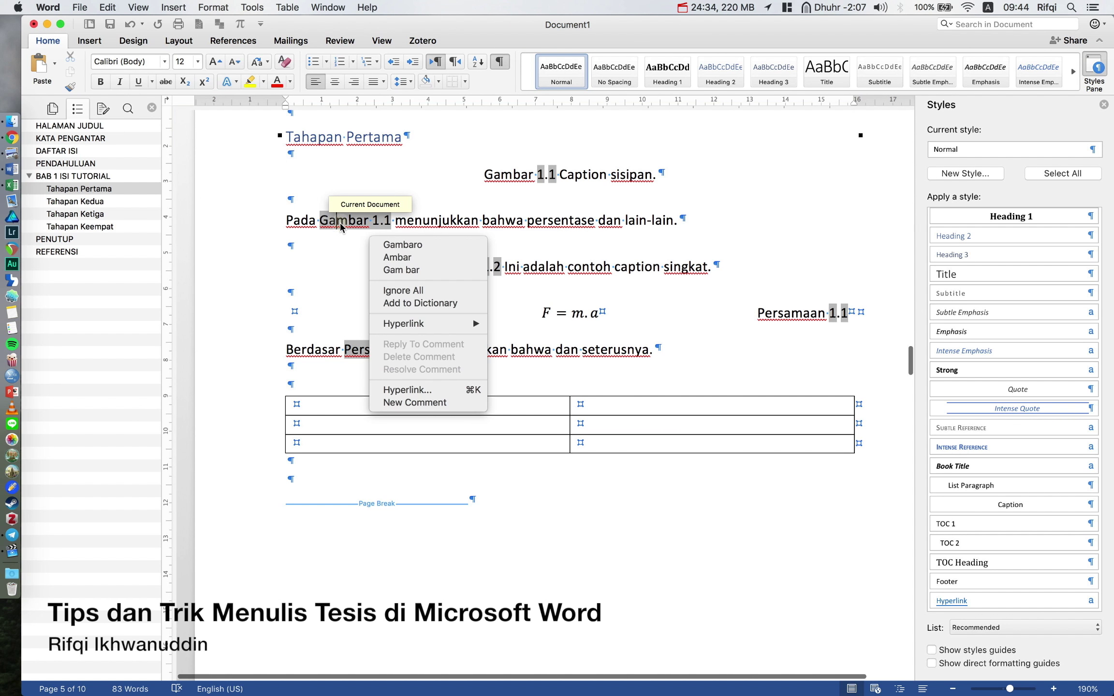
click(270, 236)
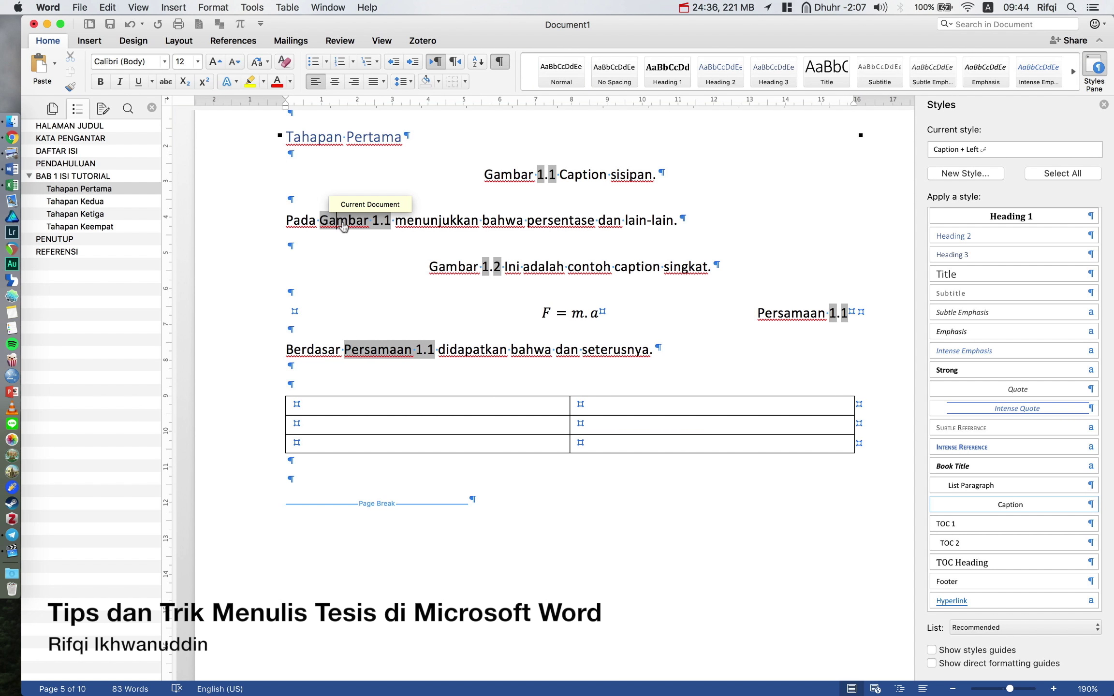
scroll(343, 222, down, 2)
click(264, 189)
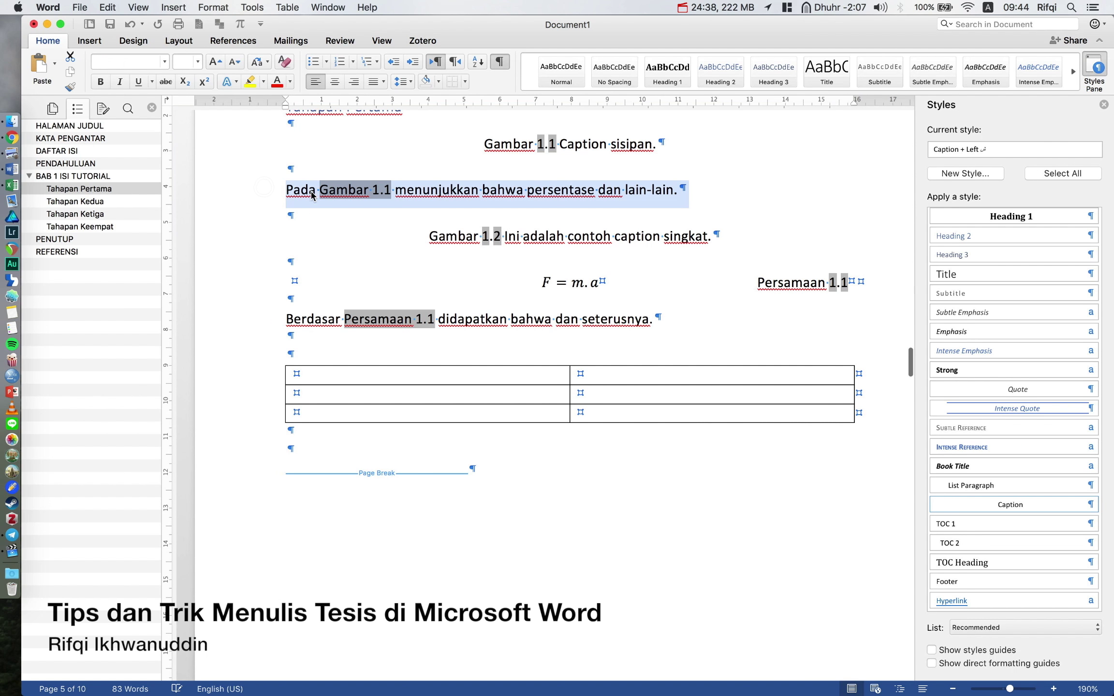
click(310, 190)
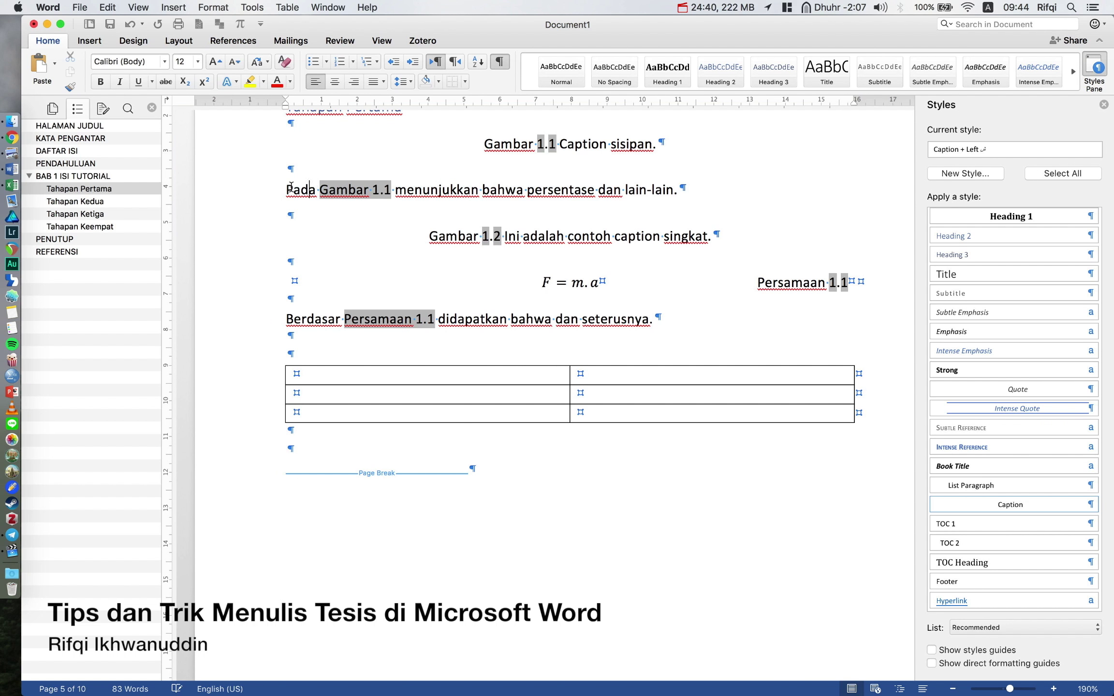
click(253, 191)
right_click(304, 196)
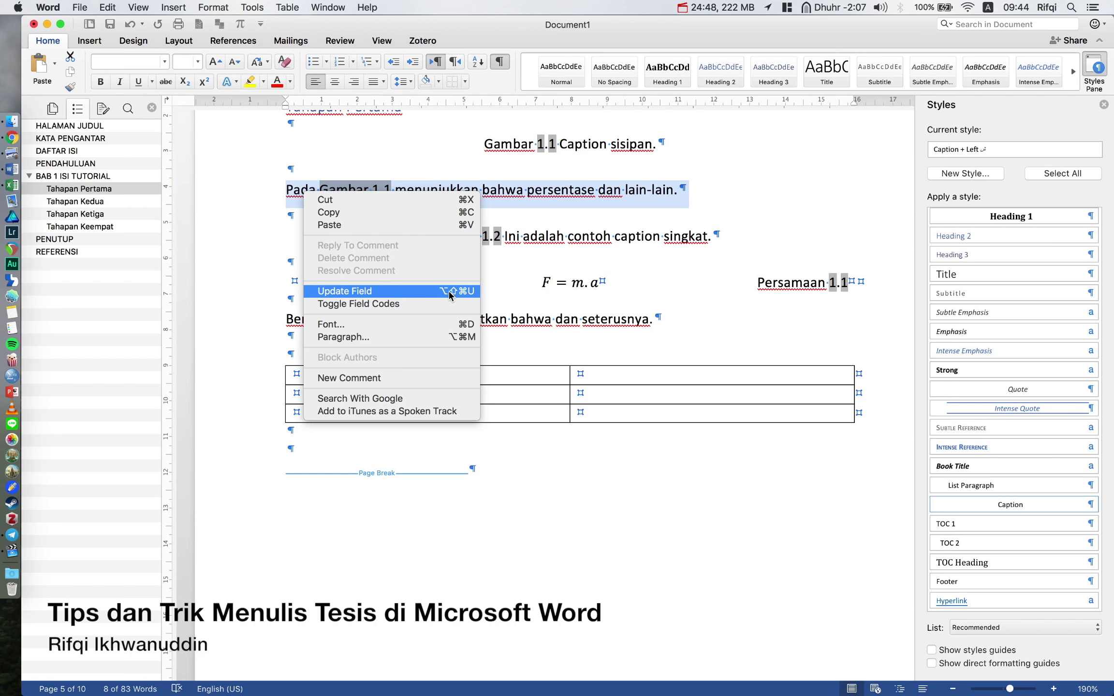
click(461, 291)
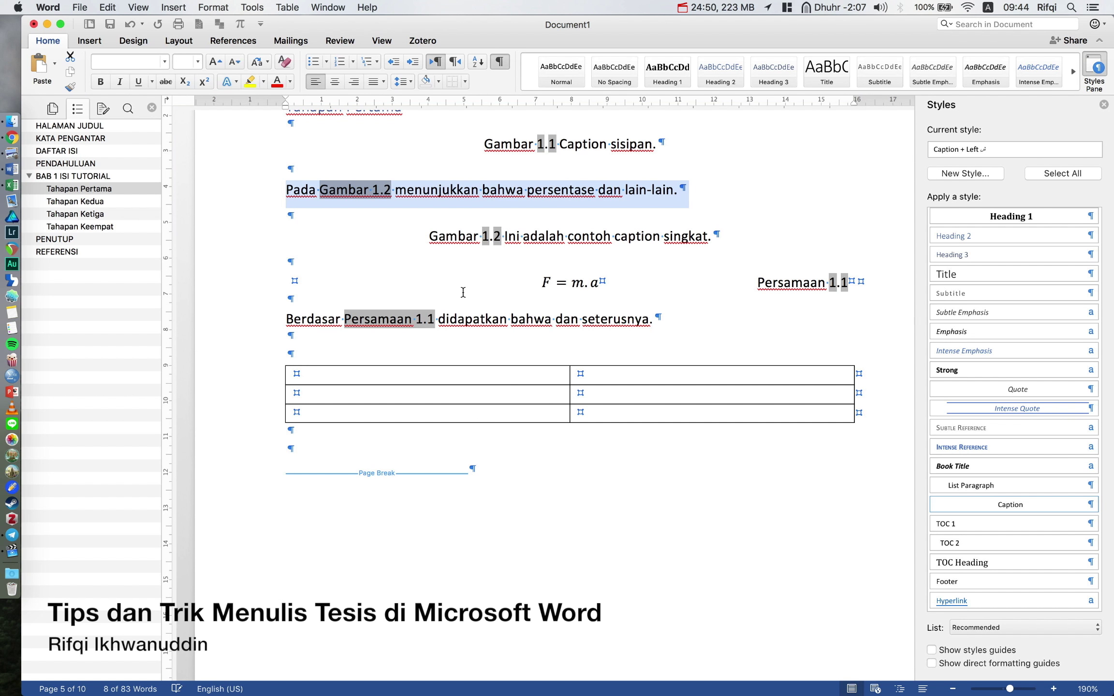
click(503, 227)
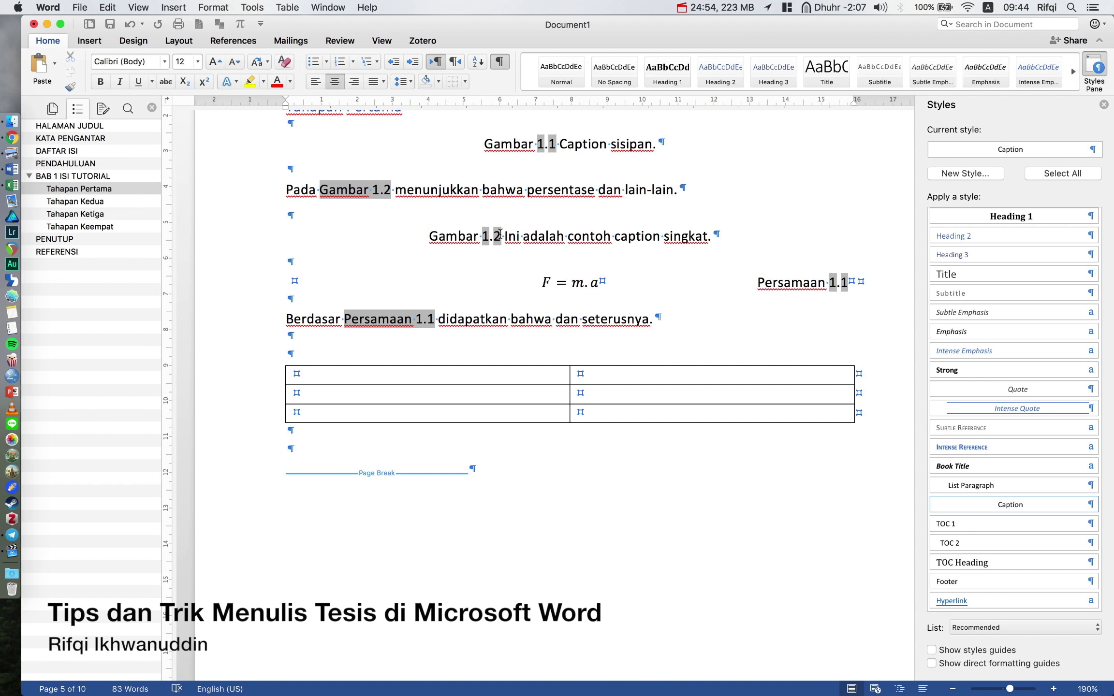
click(474, 195)
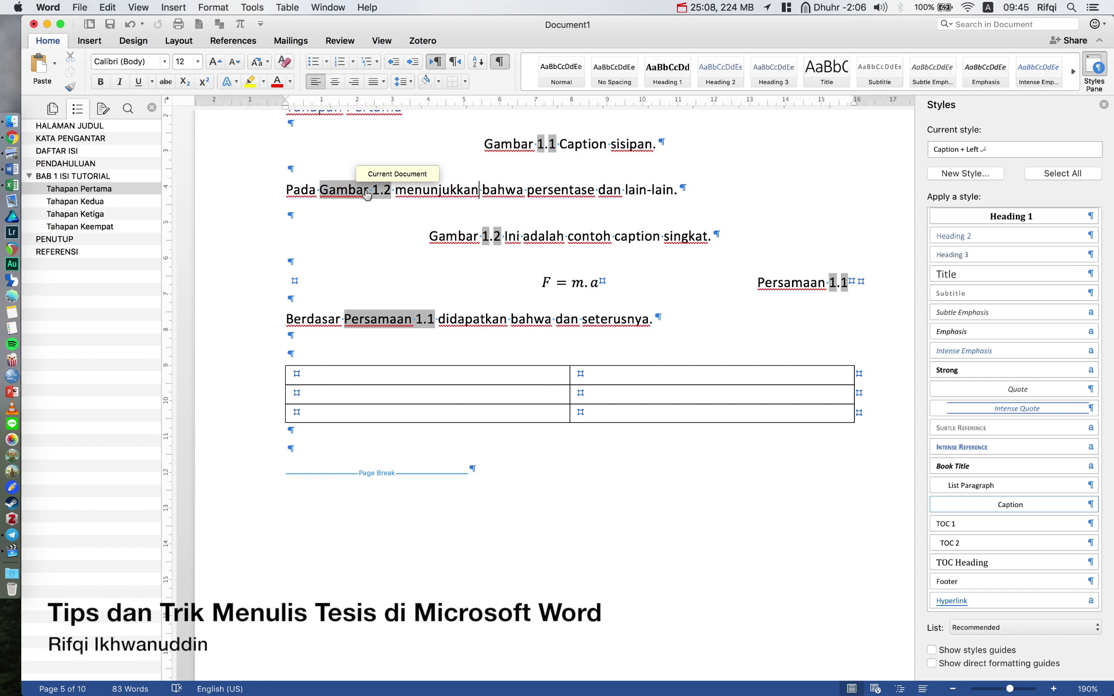
On the line above the table, create a new caption label named 'Tabel'.
click(451, 322)
click(430, 357)
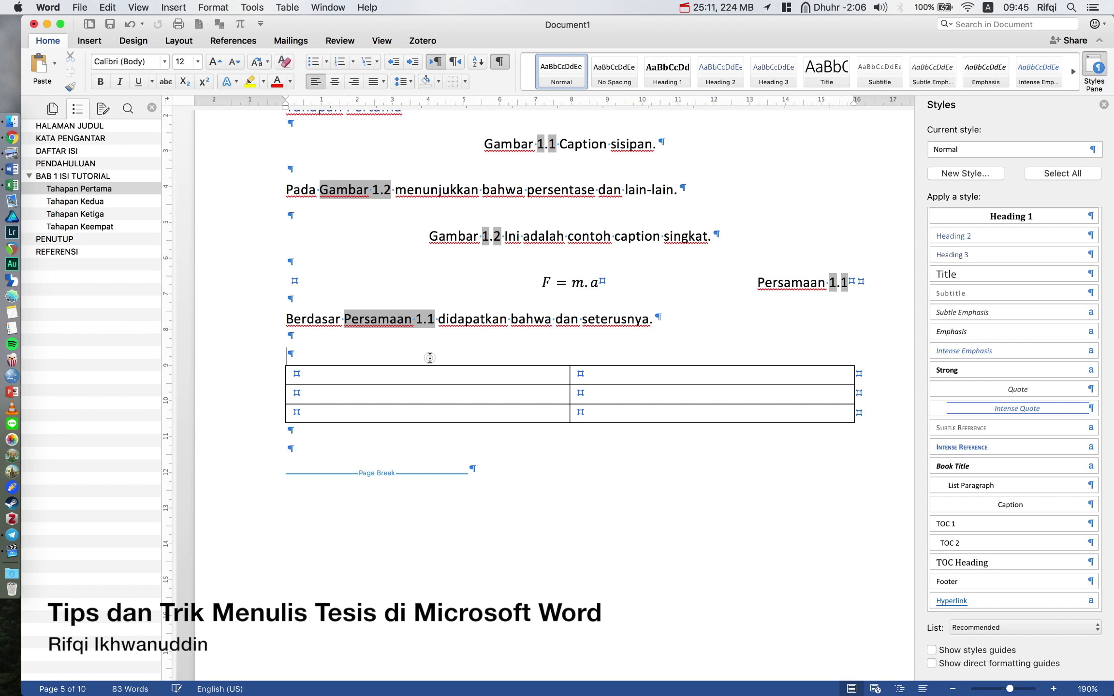
click(219, 24)
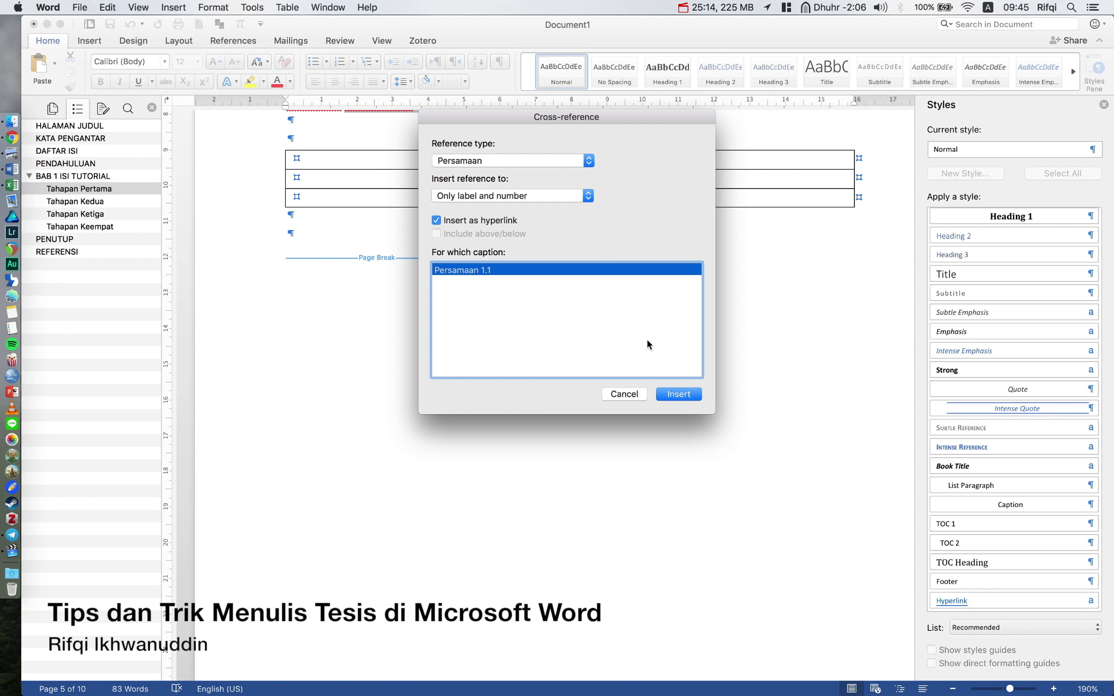
click(624, 394)
click(199, 24)
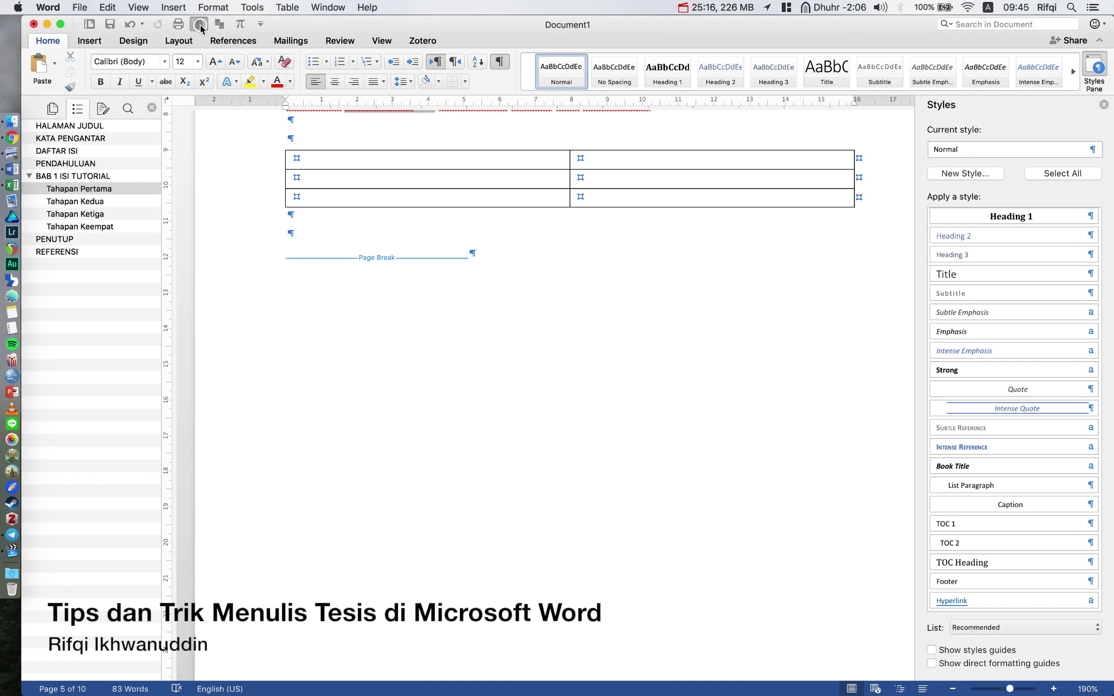
click(539, 225)
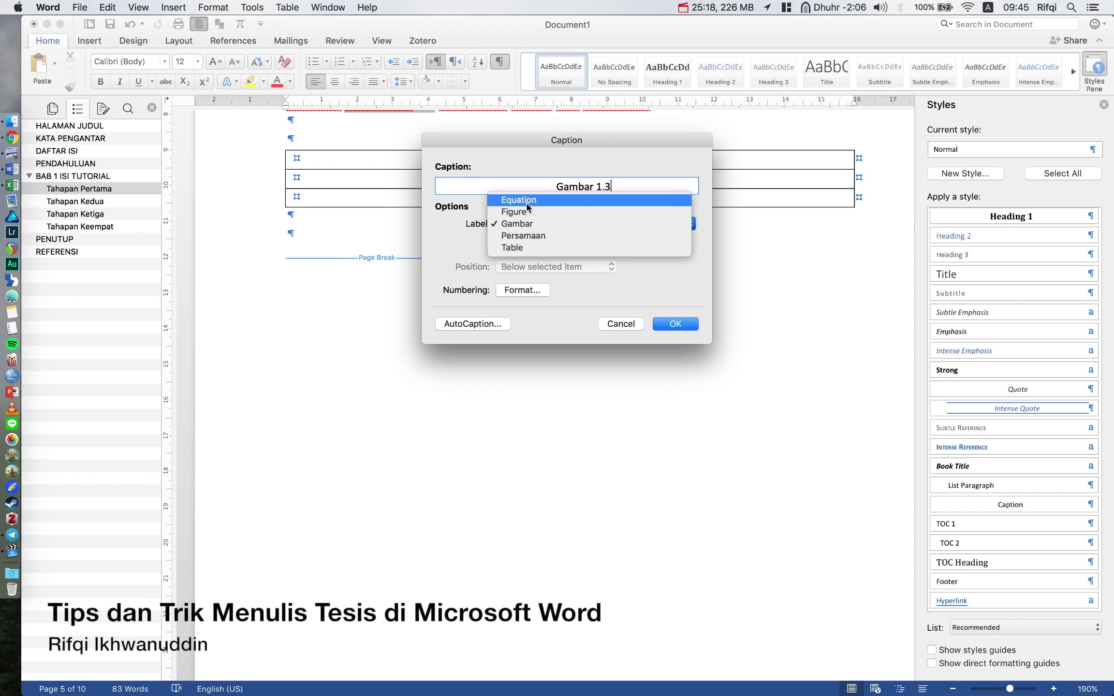
click(490, 263)
click(518, 246)
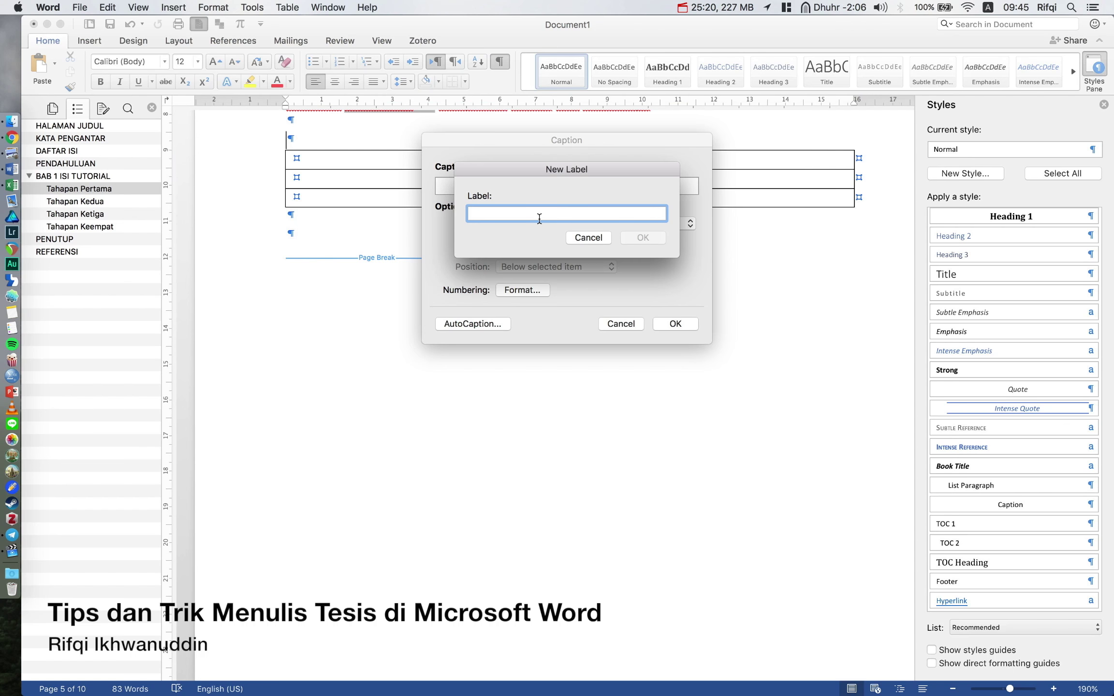
text(Tabel)
key(Return)
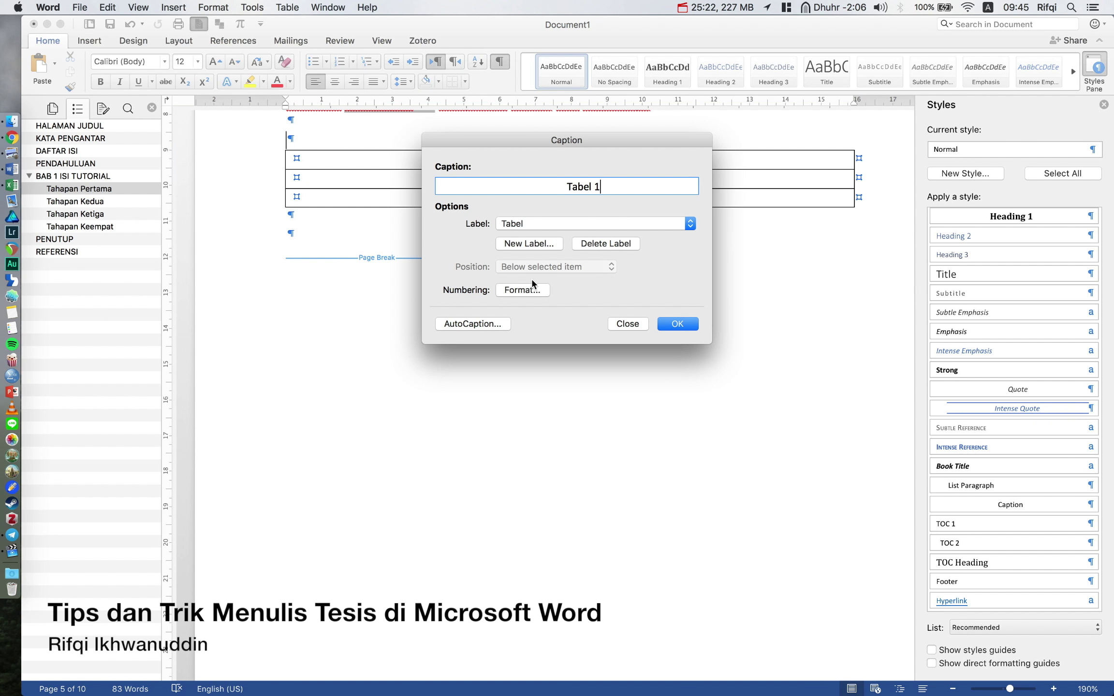
Number Tabel captions by chapter with a period and insert 'Tabel 1.1 Ini adalah caption untuk table pertama kita.'.
click(527, 290)
click(531, 202)
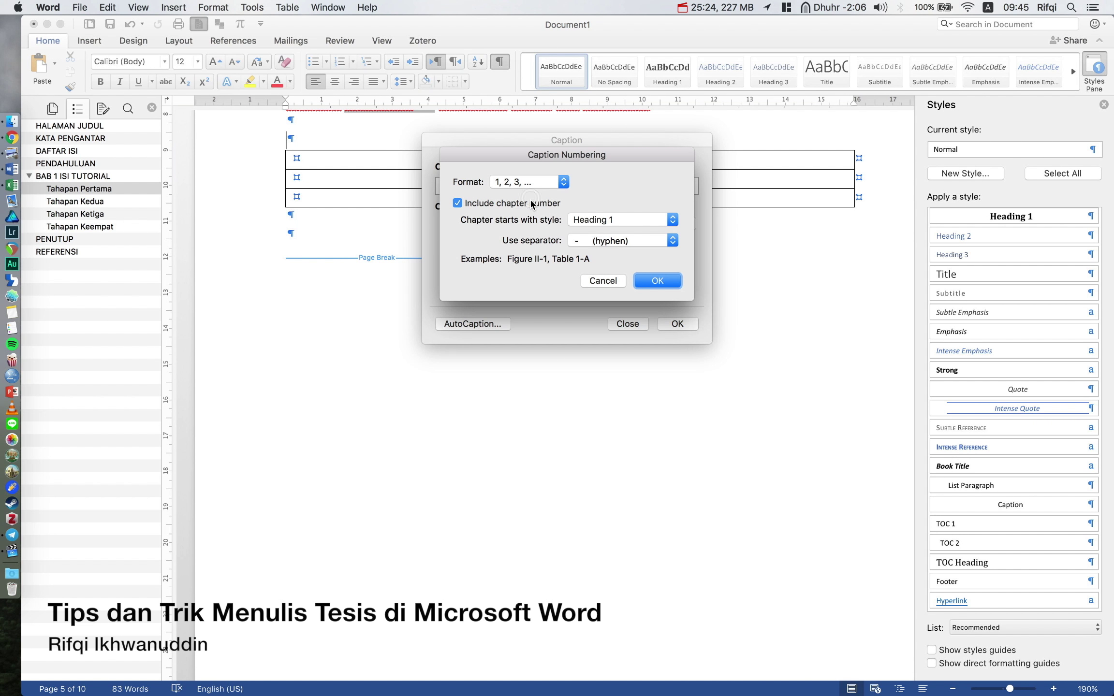
click(599, 240)
click(603, 261)
click(658, 281)
click(701, 285)
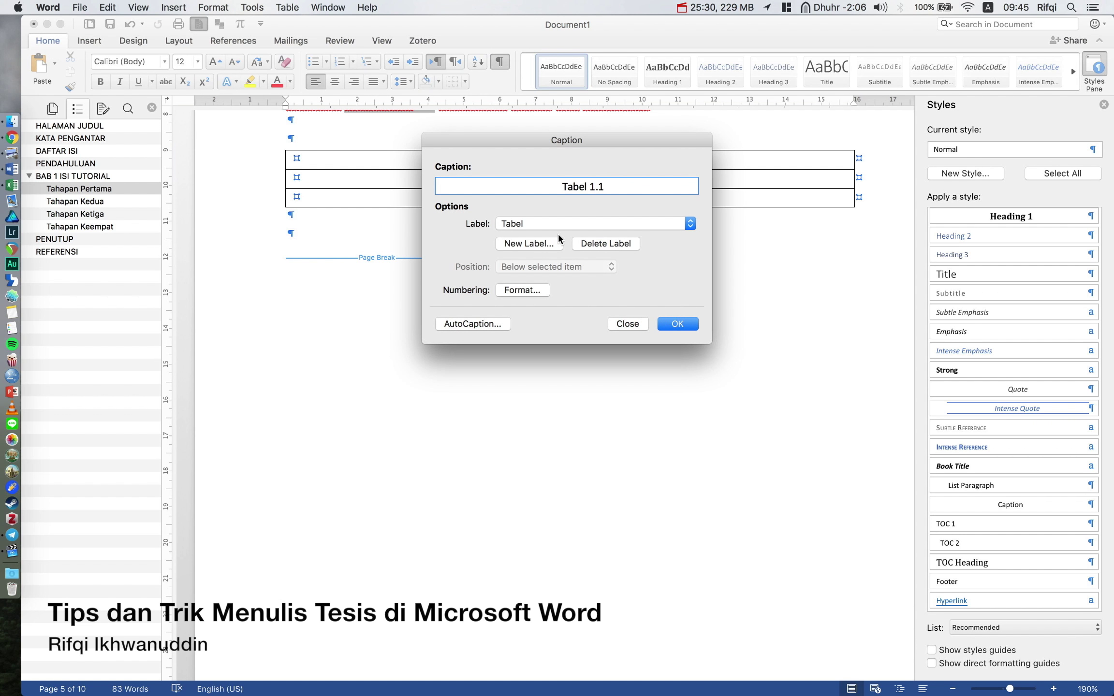
click(681, 327)
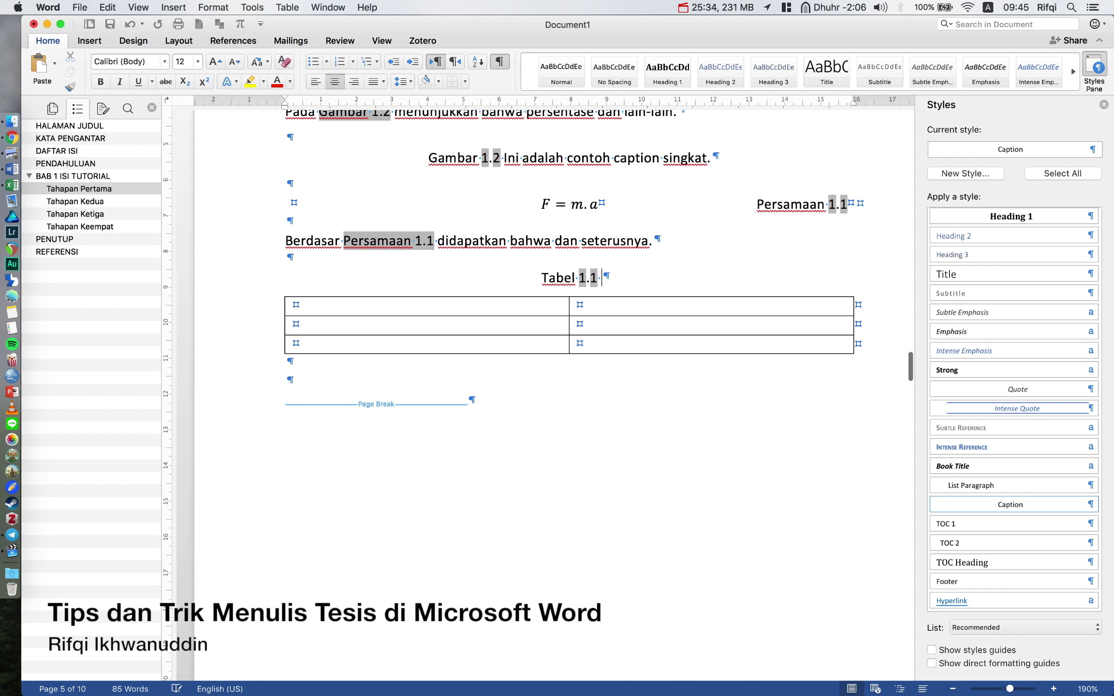
text(Ini adal)
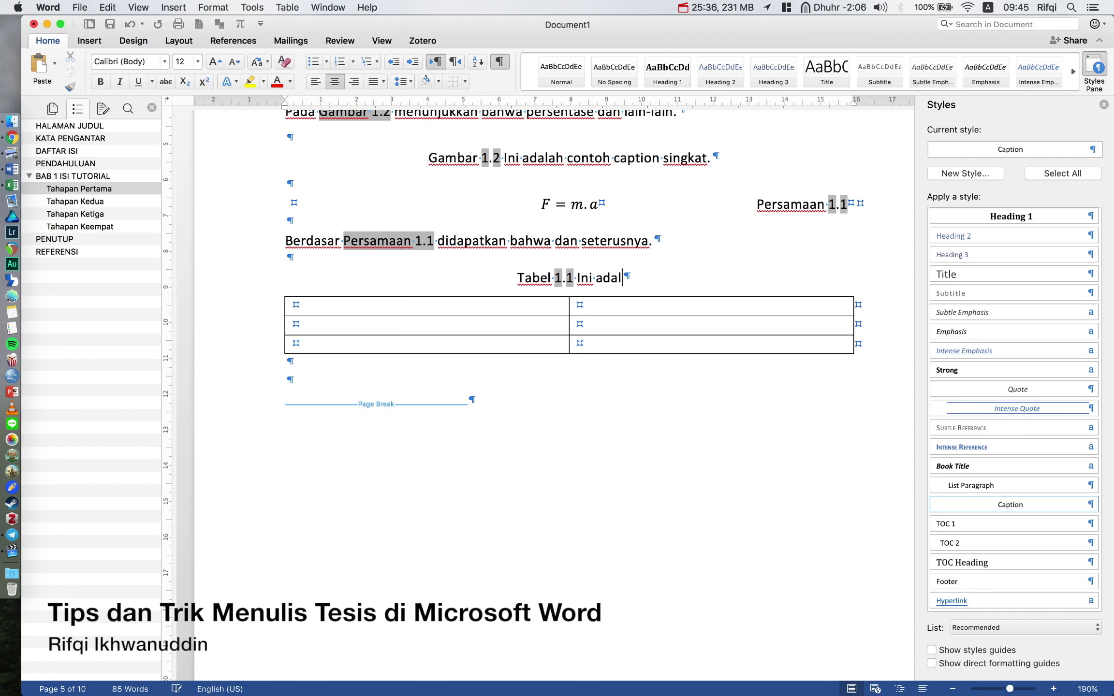
text(ah caption untuk )
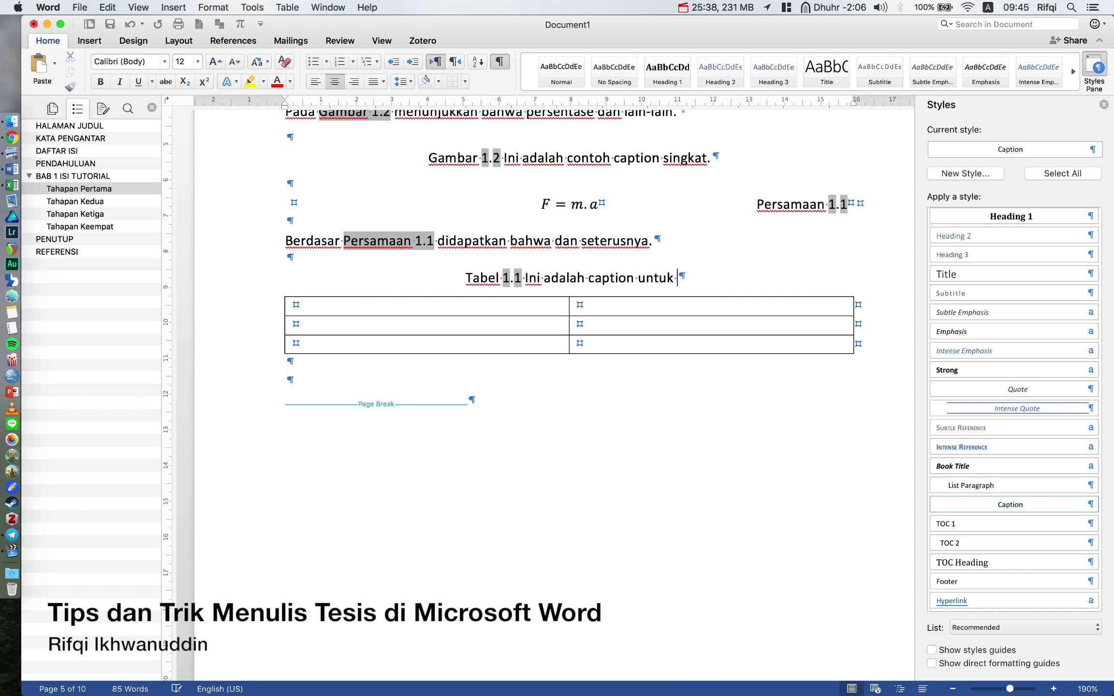
text(table pertama )
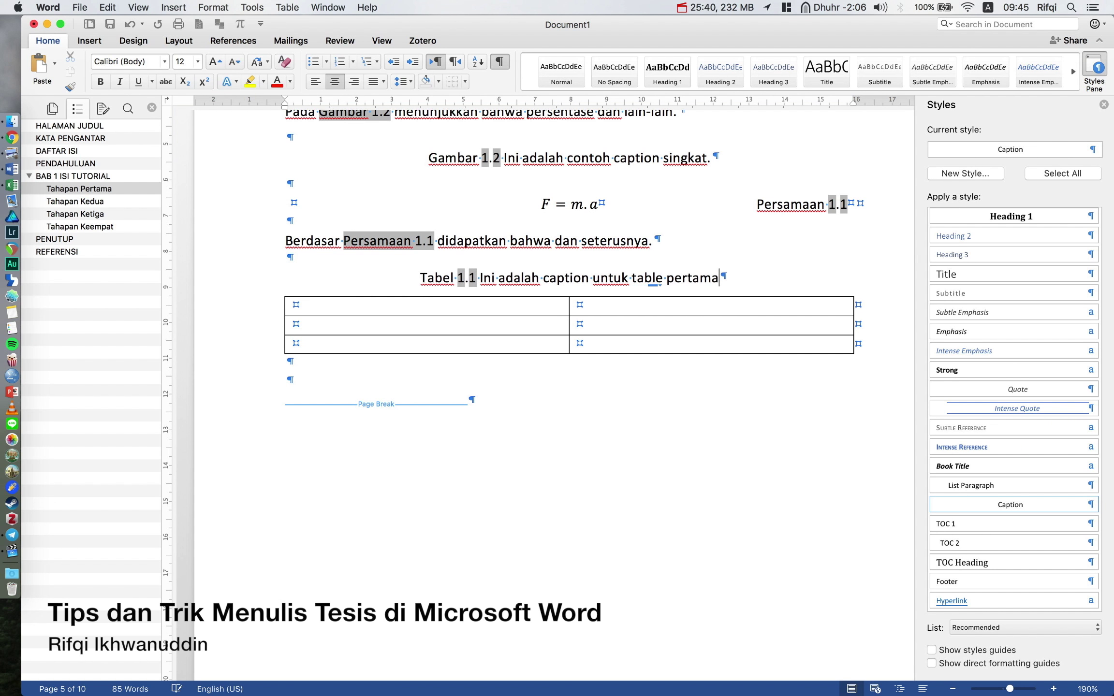
text(kita.)
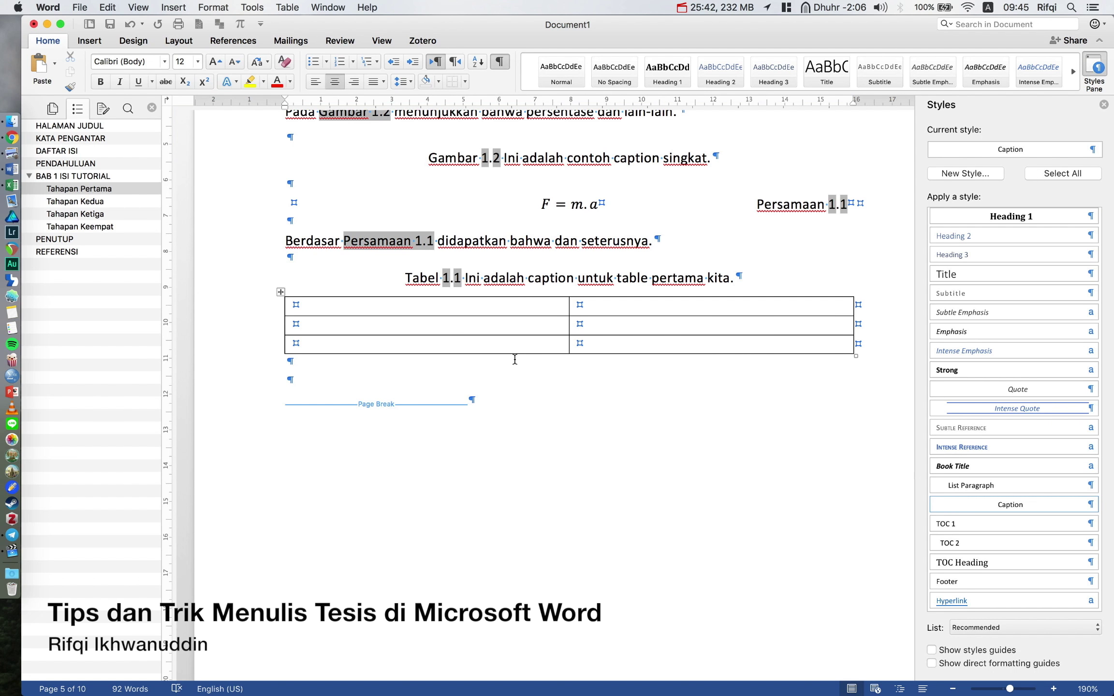
Insert one Tabel 1.1 cross-reference, label and number only, below the table.
click(498, 380)
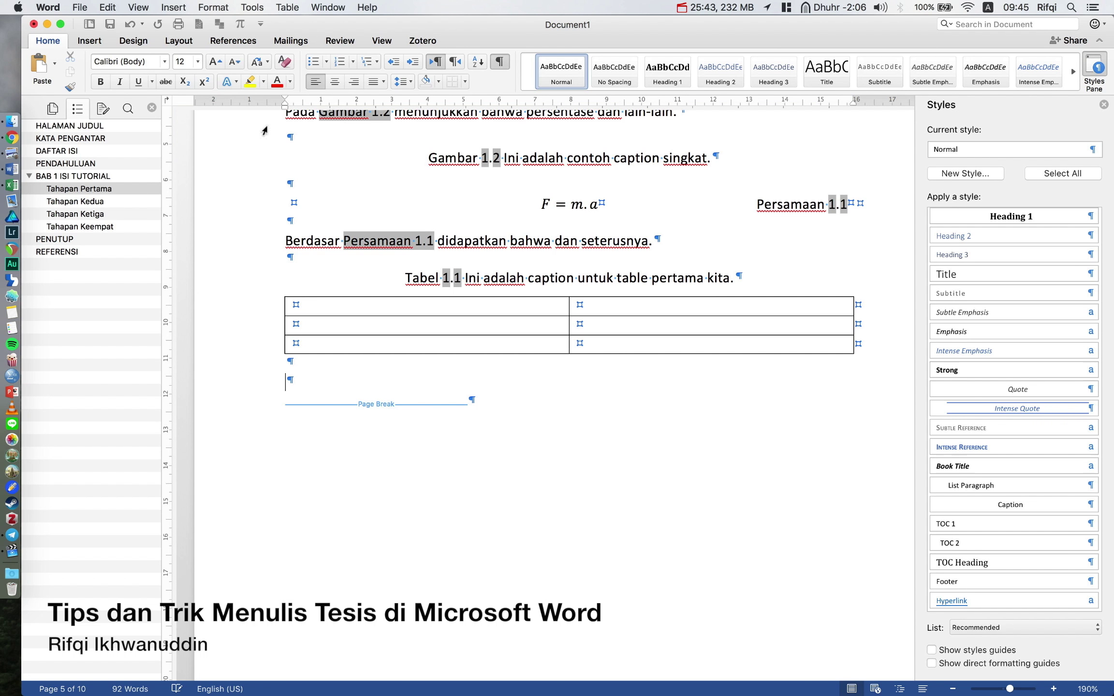
click(224, 24)
click(490, 162)
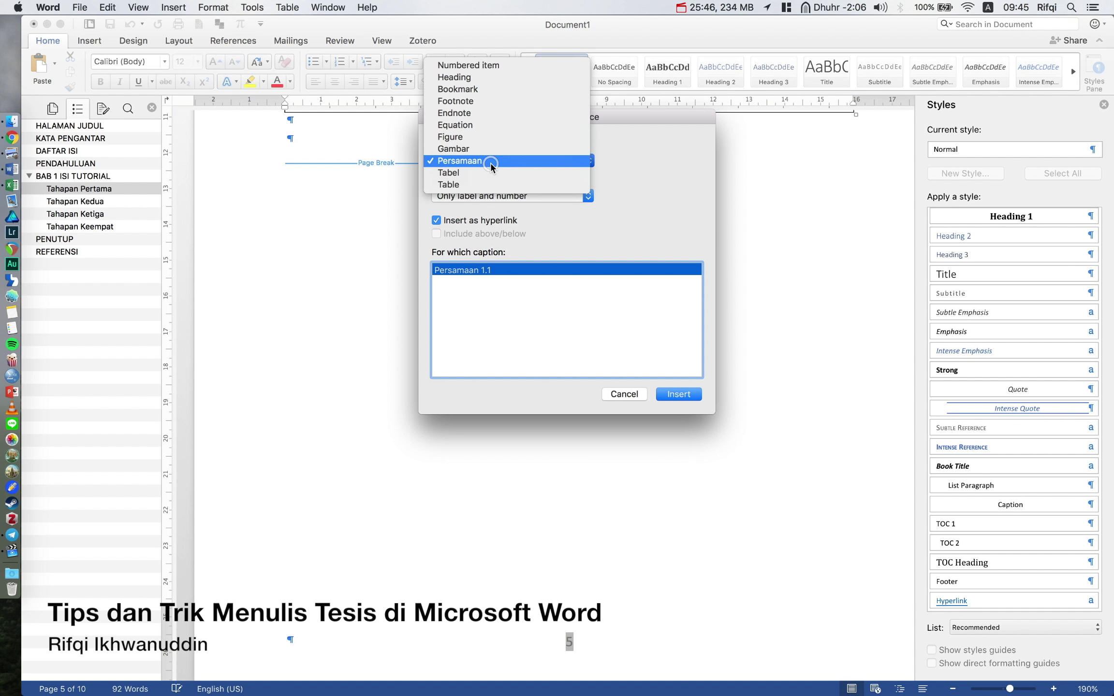
click(491, 174)
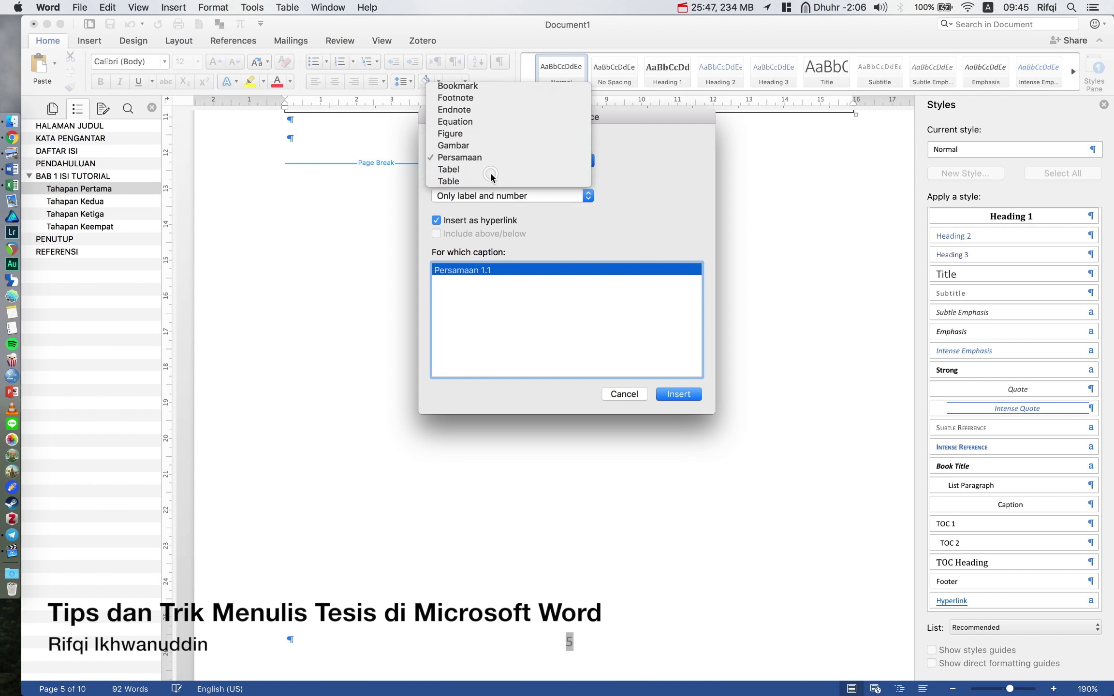
click(472, 195)
click(476, 209)
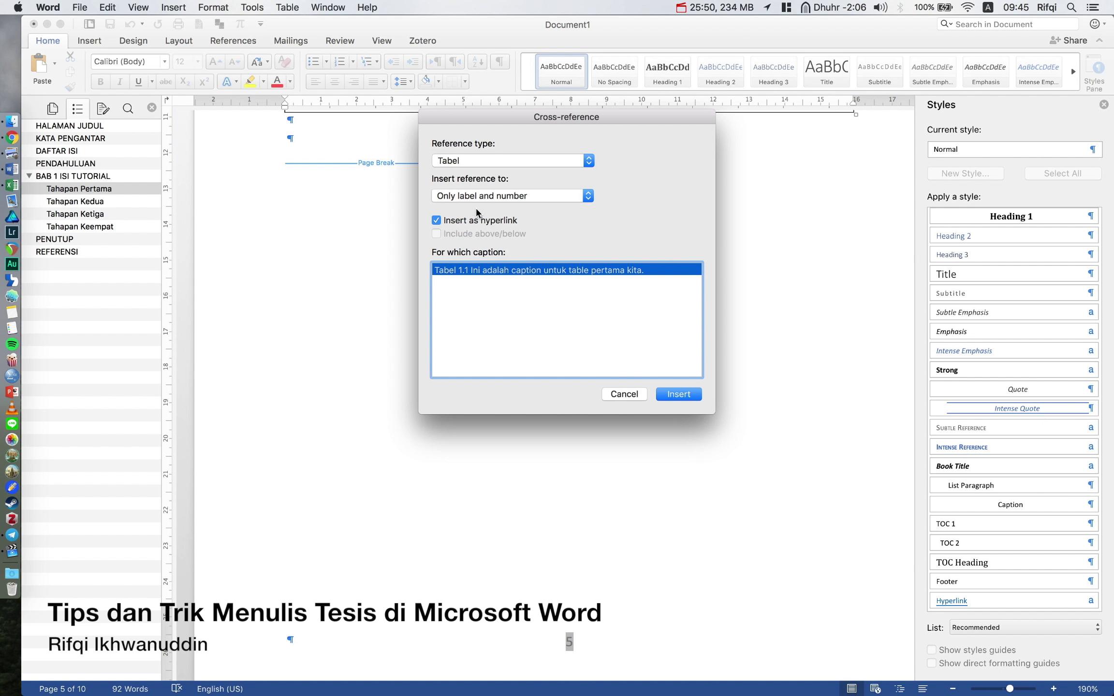
click(687, 396)
click(686, 396)
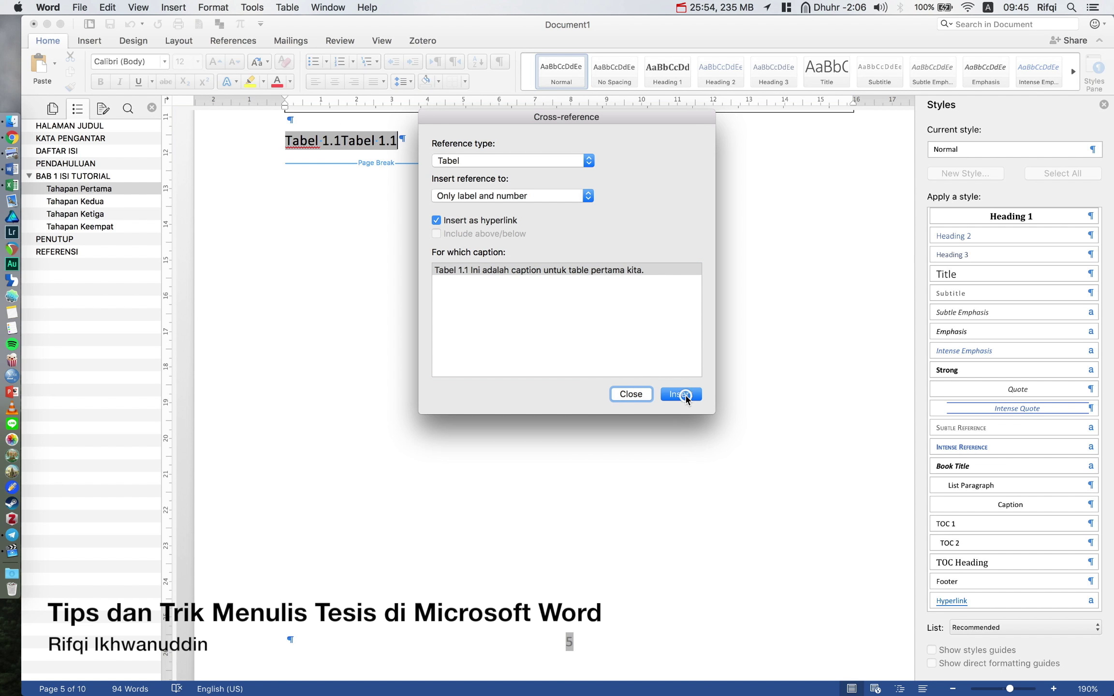
click(639, 394)
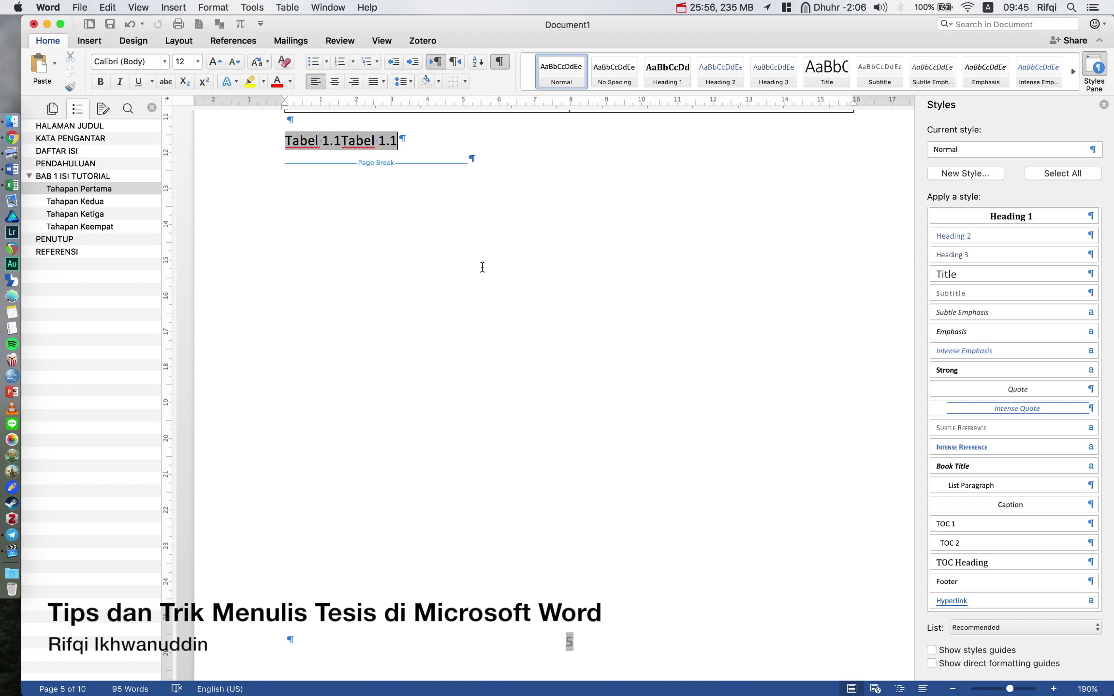
key(BackSpace)
key(BackSpace)
Complete the sentence as 'Pada Tabel 1.1 menunjukkan sel-sel yang kosong.'.
scroll(485, 213, up, 3)
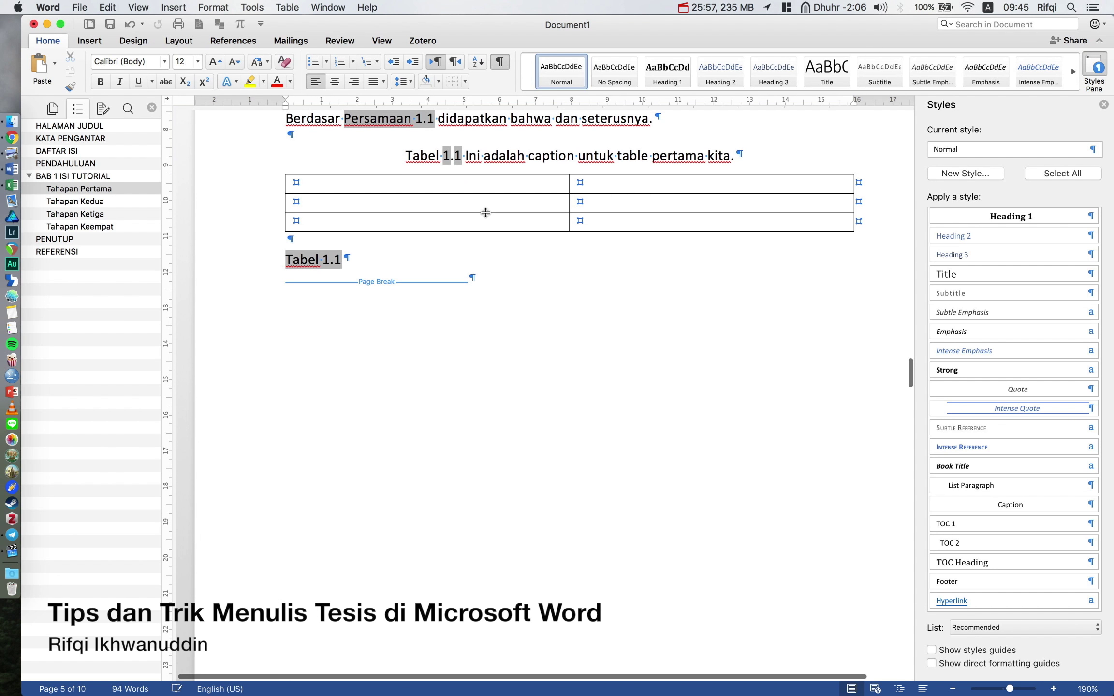
key(Home)
text(Pada)
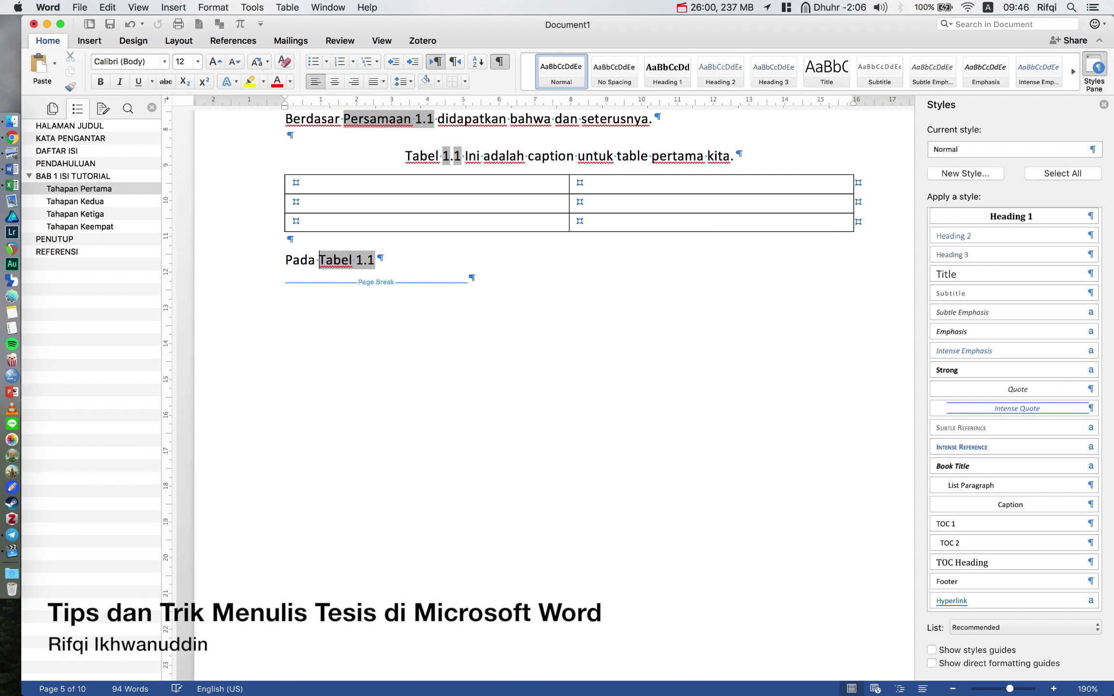
scroll(462, 261, up, 2)
scroll(462, 261, up, 2)
key(End)
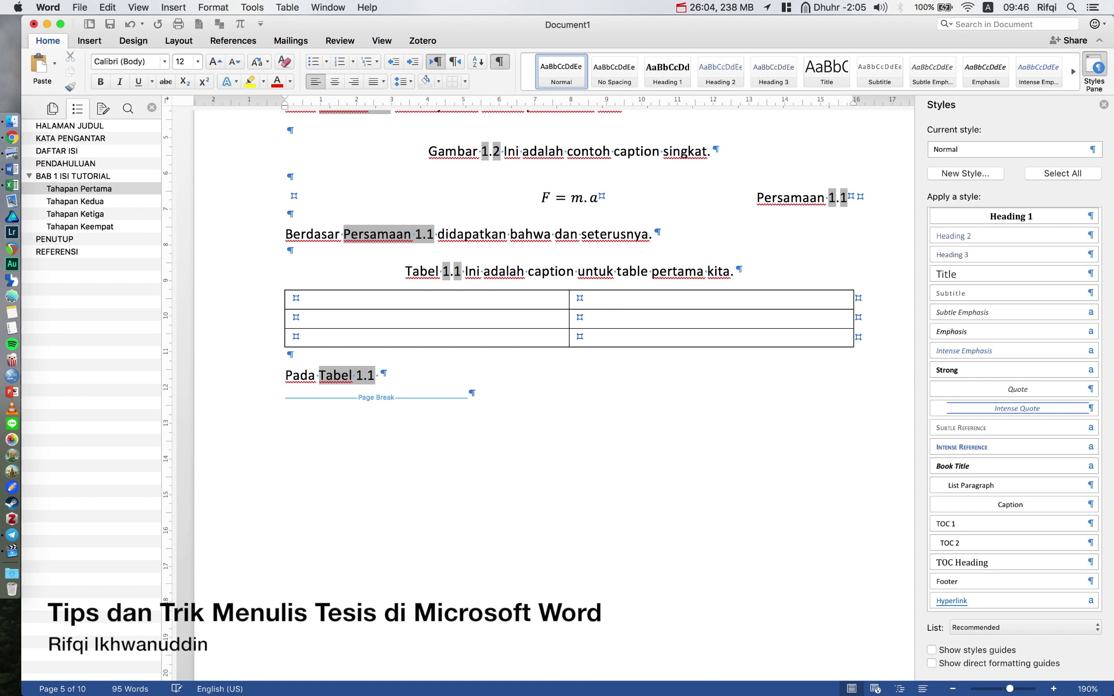
text(menun)
text(jukkan sel-)
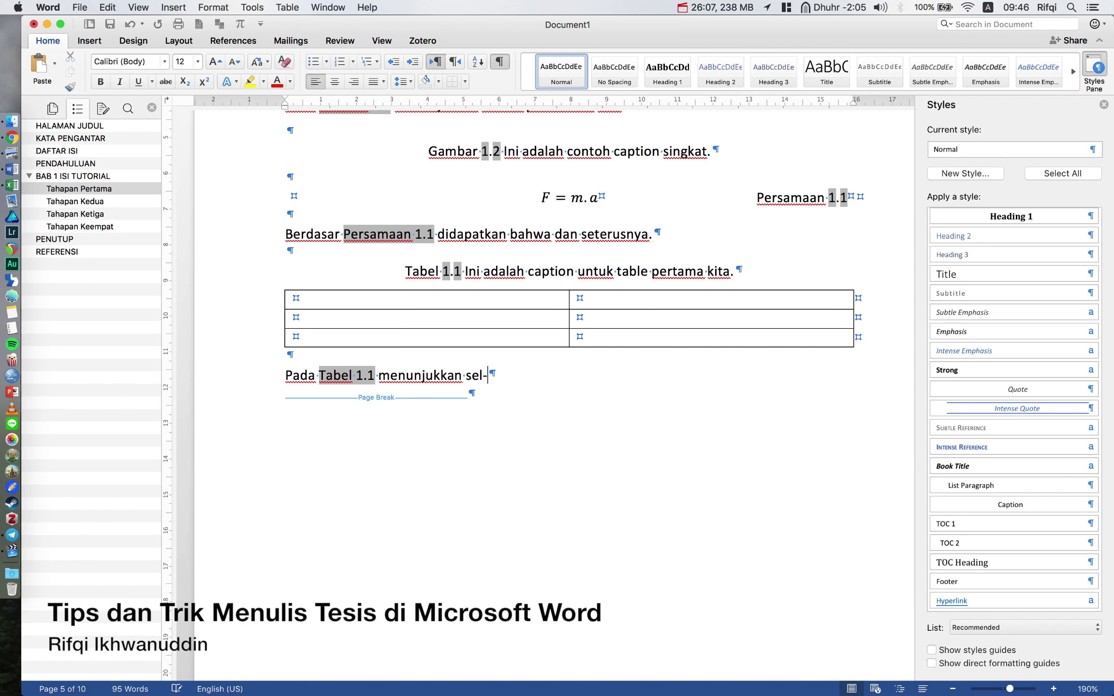
text(sel yang kosong)
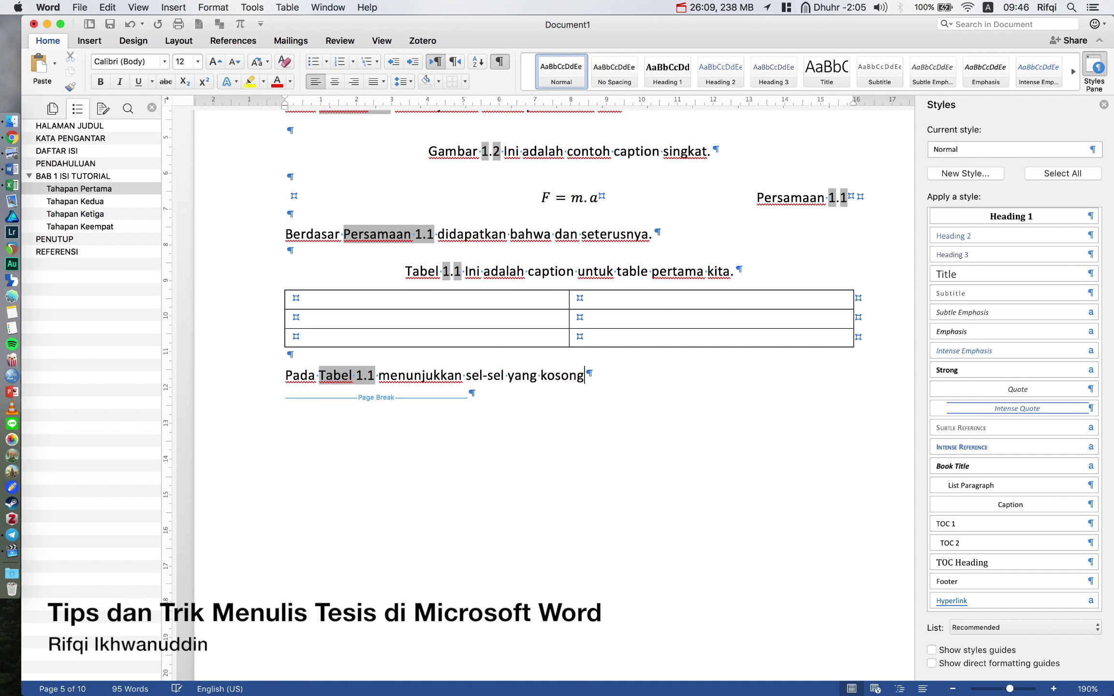
text(.)
scroll(570, 387, up, 3)
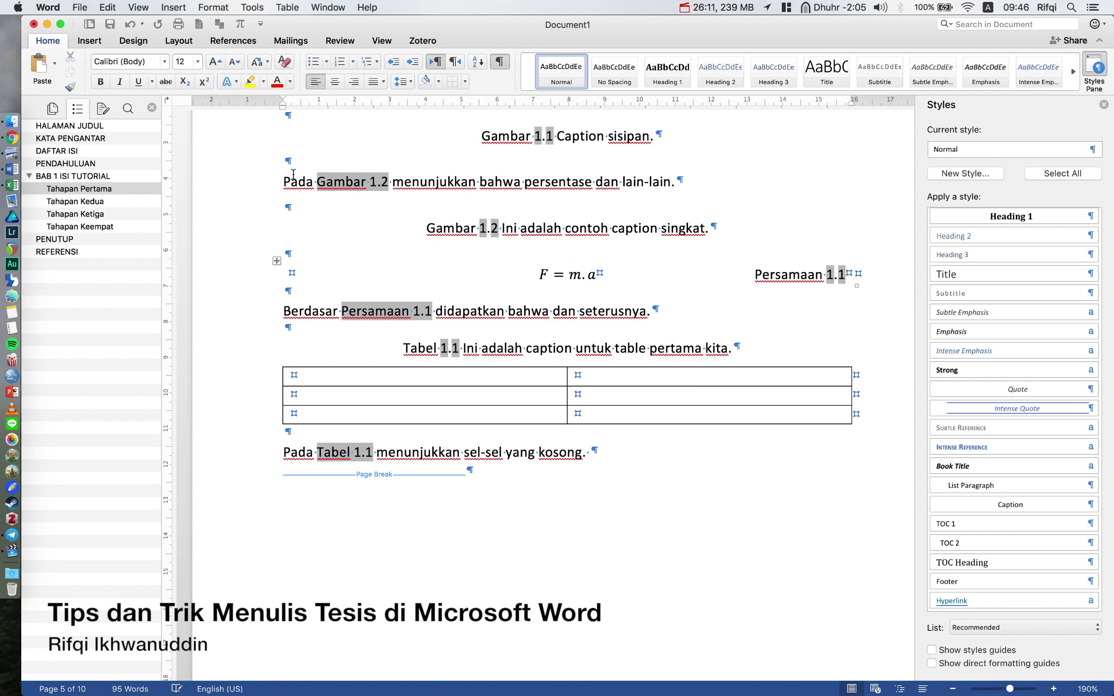
scroll(570, 387, up, 5)
On the DAFTAR ISI page, delete the table of contents' built-in 'Table of Contents' heading.
click(96, 127)
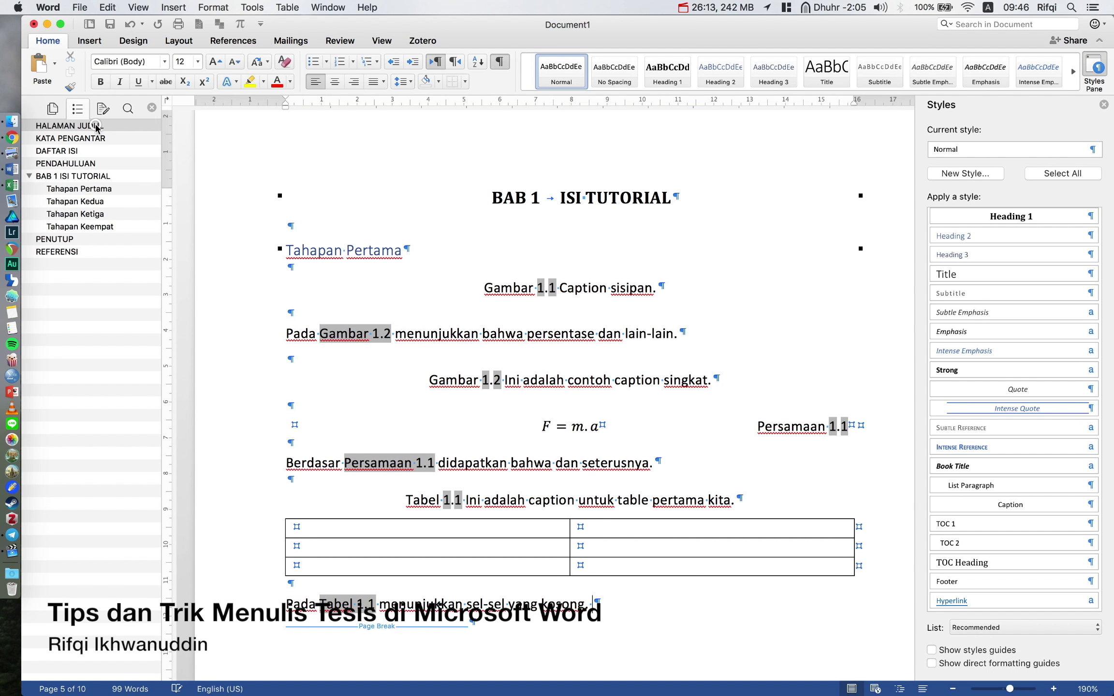
click(95, 141)
click(94, 151)
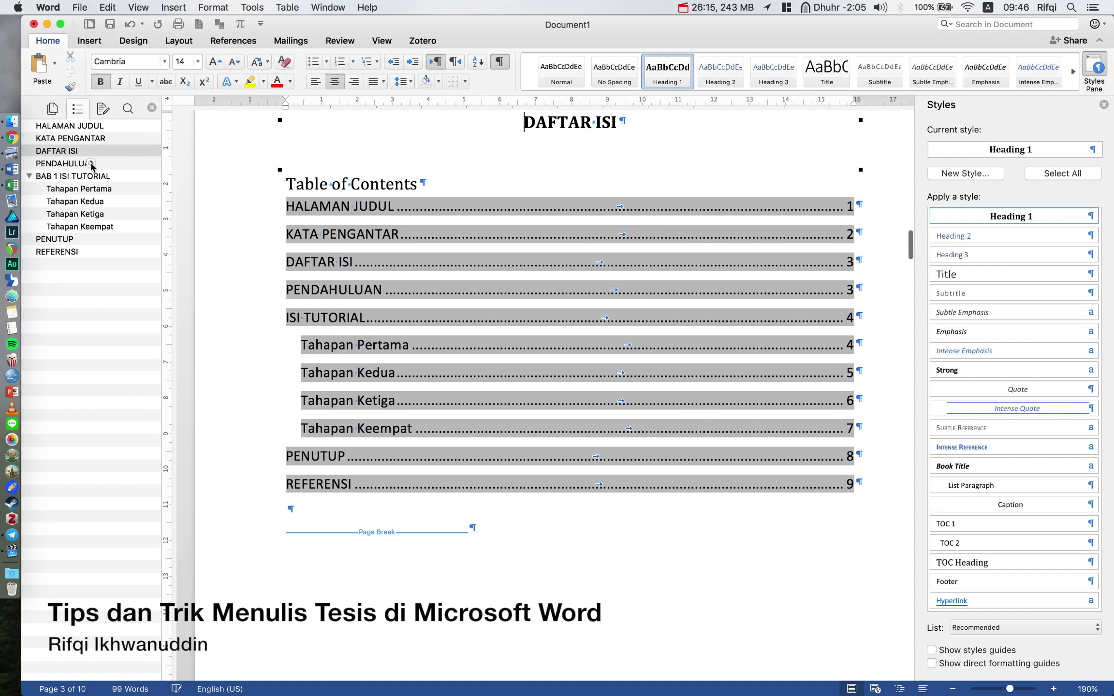
click(97, 163)
click(97, 151)
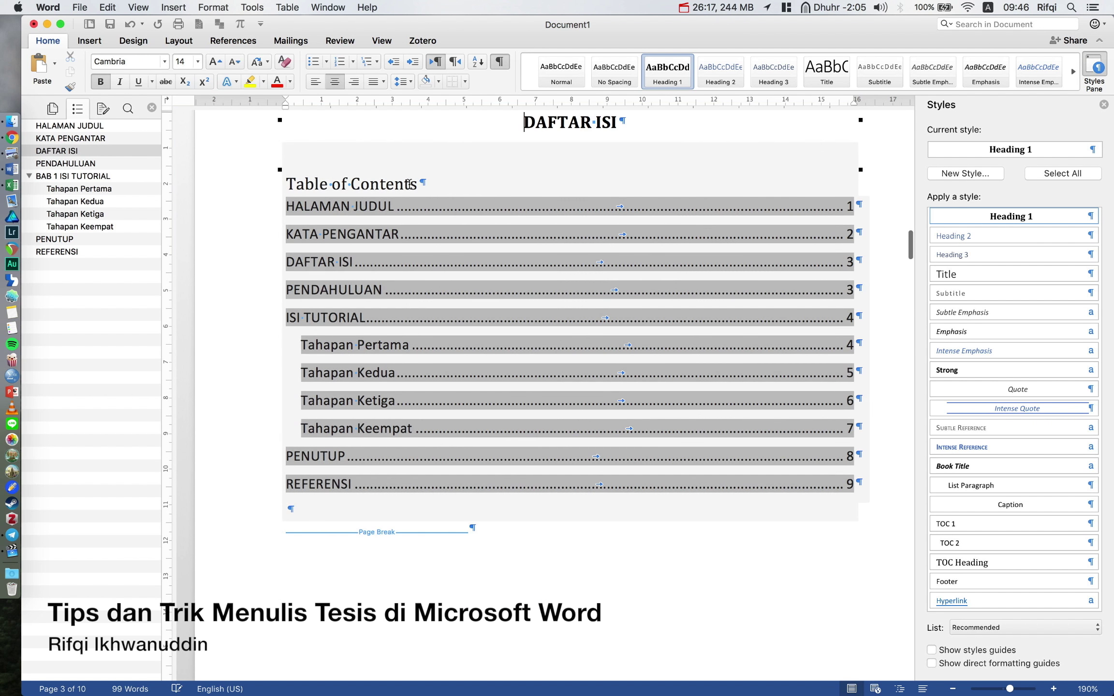
click(410, 184)
drag(312, 184, 286, 183)
key(BackSpace)
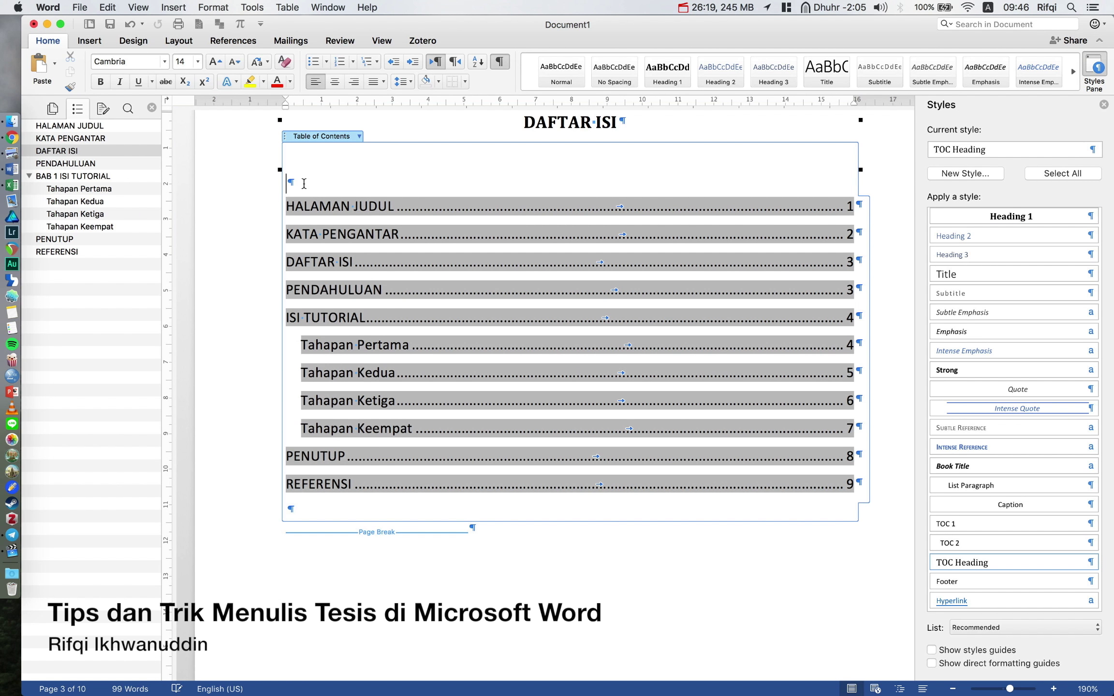
Update the entire table of contents so it lists BAB 1 ISI TUTORIAL.
click(358, 137)
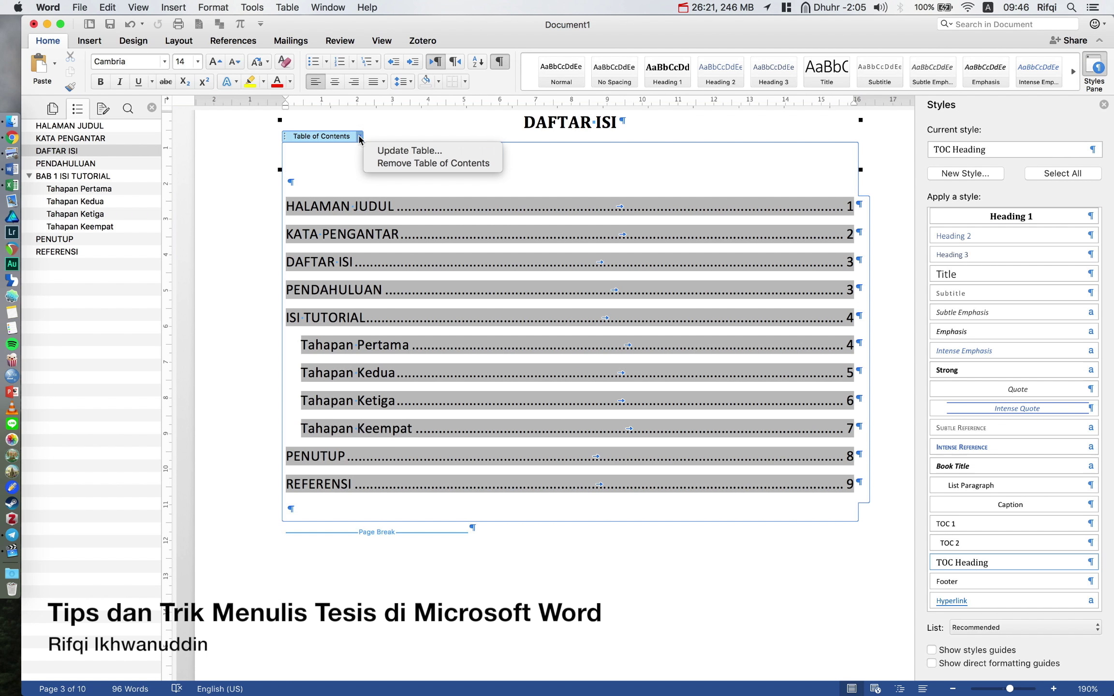
click(391, 151)
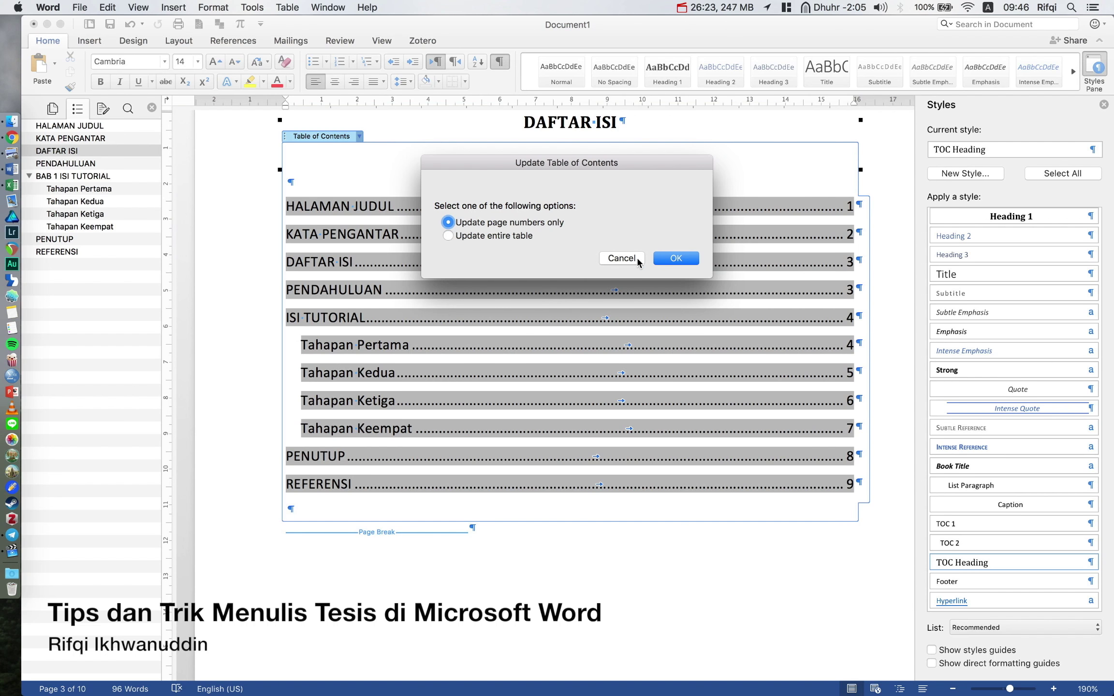
click(522, 236)
click(682, 260)
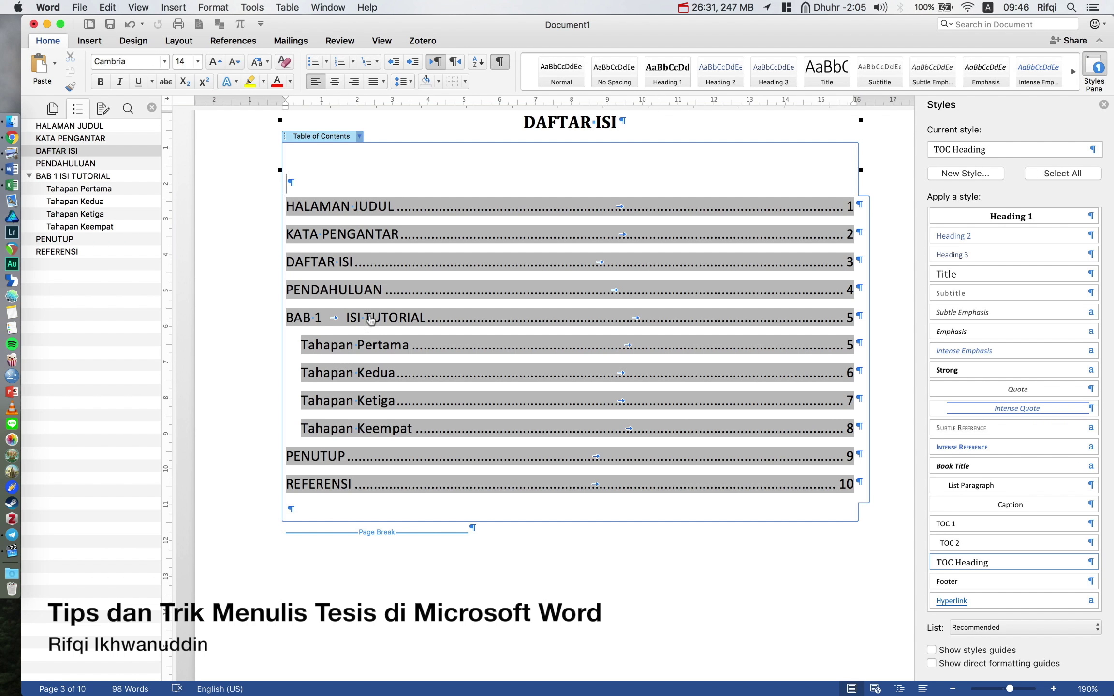
Add a centered LANGKAH TUTORIAL heading on its own line above PENUTUP.
click(65, 238)
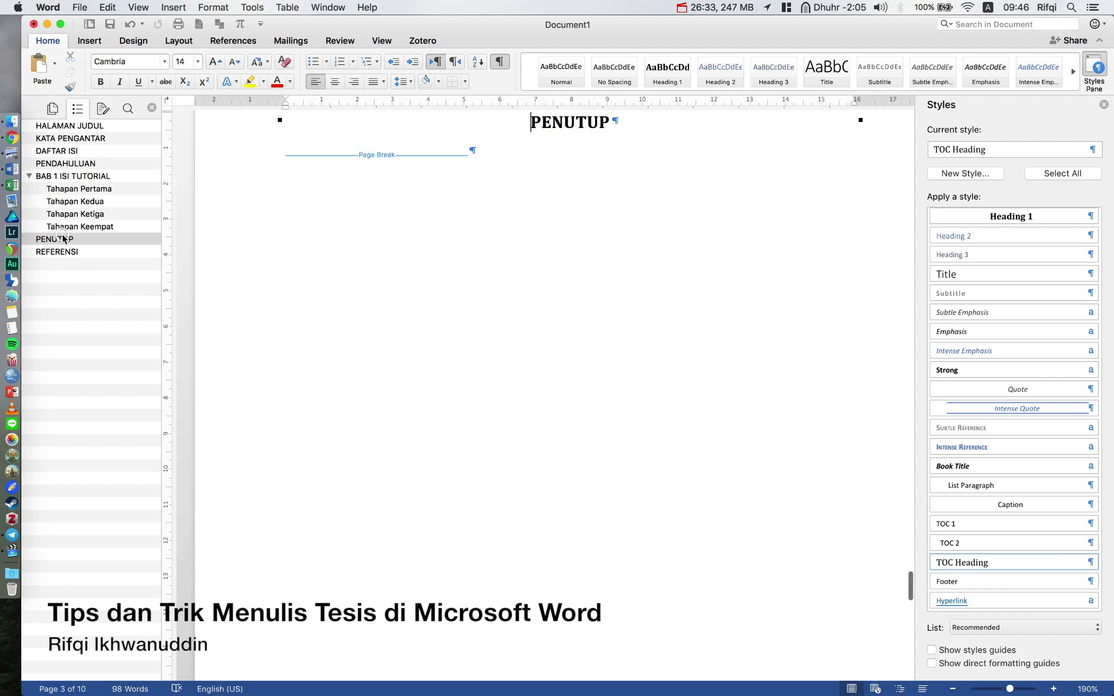
scroll(524, 282, up, 1)
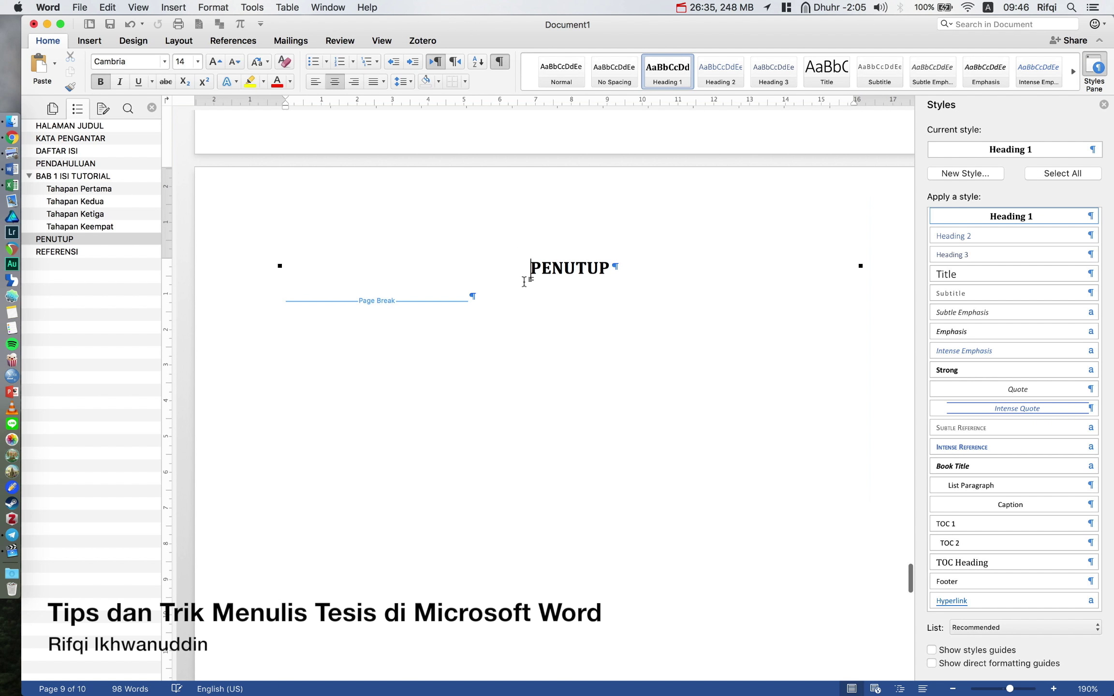
text(B)
key(super+z)
text(Lan)
key(BackSpace)
key(BackSpace)
text(ANG)
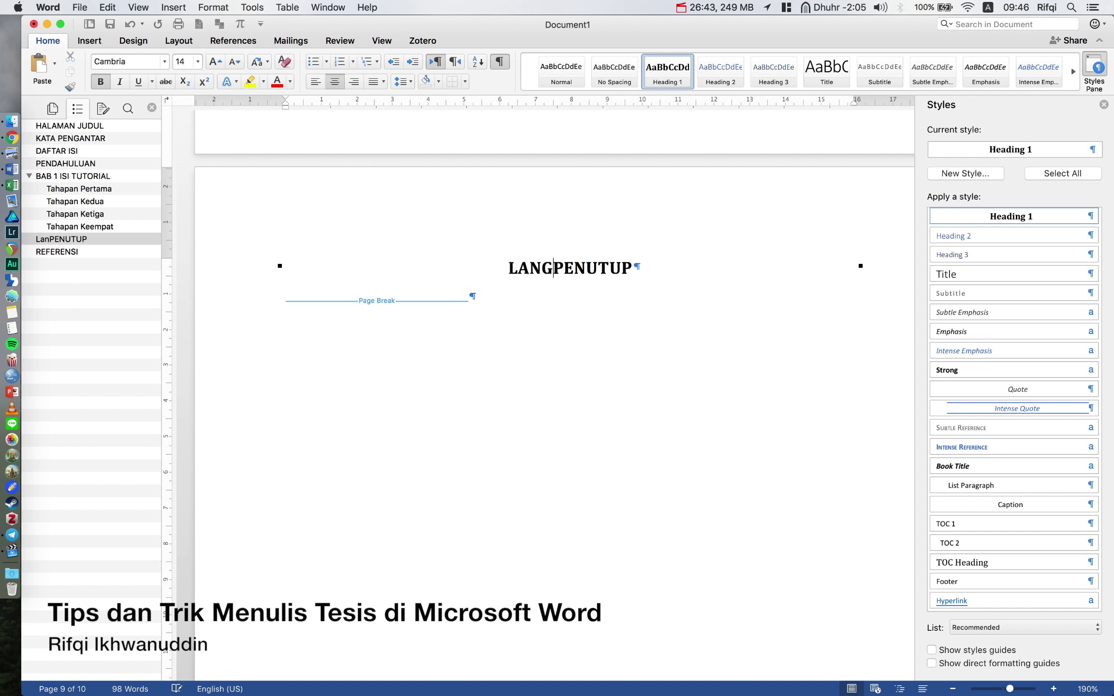
text(KAH TUTORIAL)
key(Return)
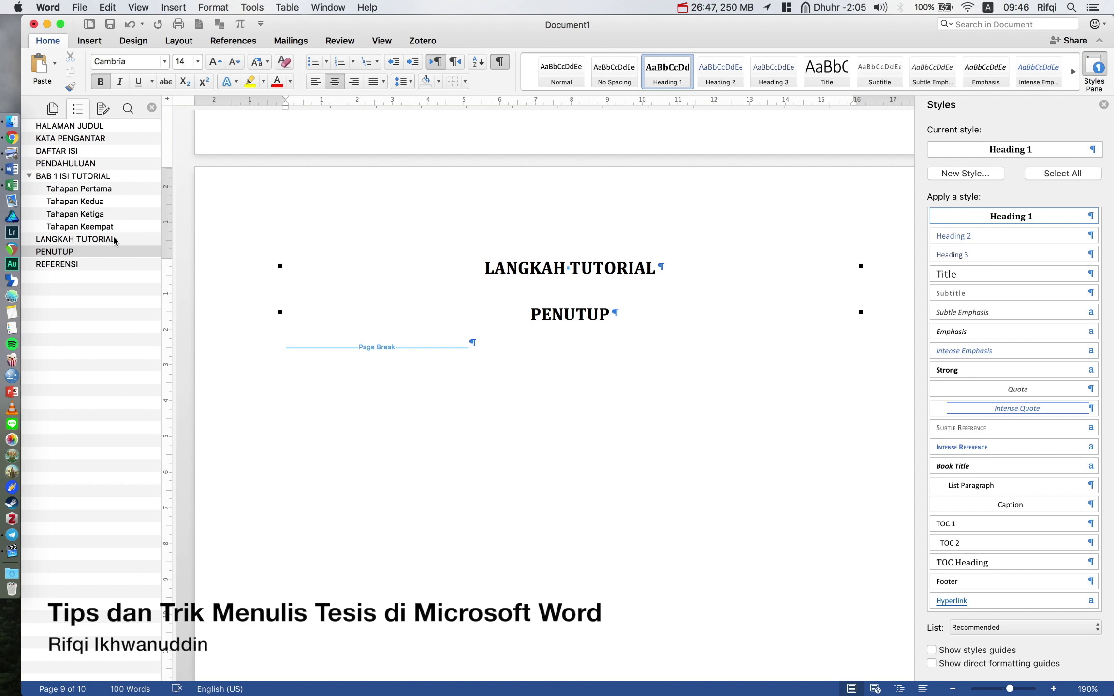
click(517, 260)
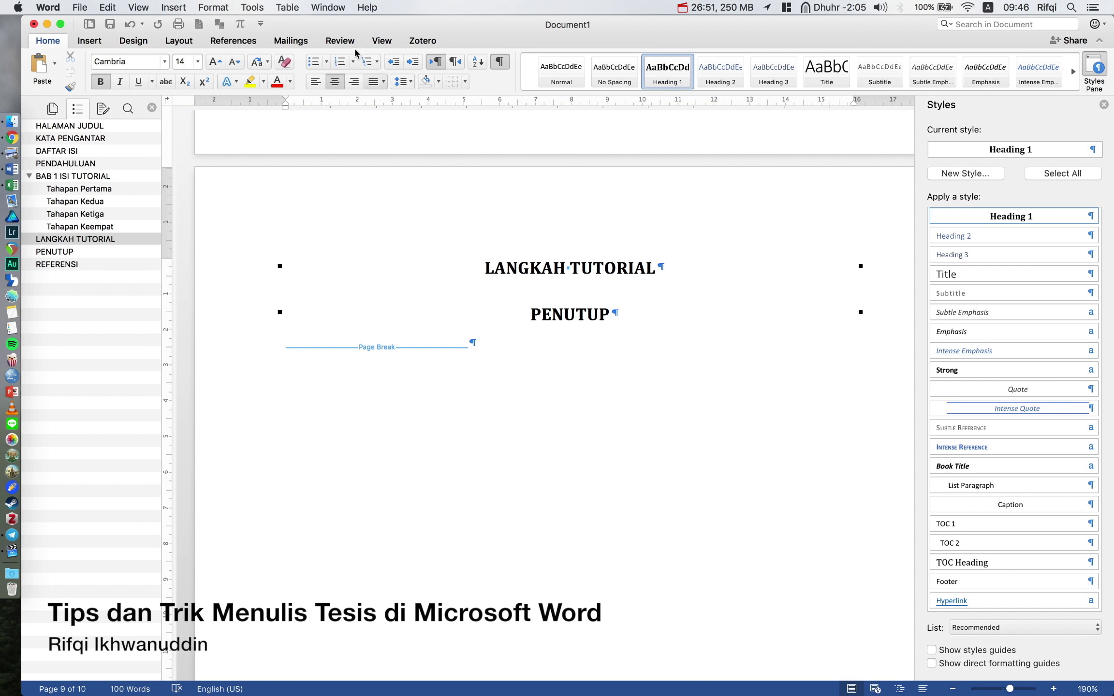
click(316, 81)
click(335, 81)
Apply chapter numbering: BAB 2 LANGKAH TUTORIAL, BAB 3 PENUTUP and BAB 4 REFERENSI.
click(340, 61)
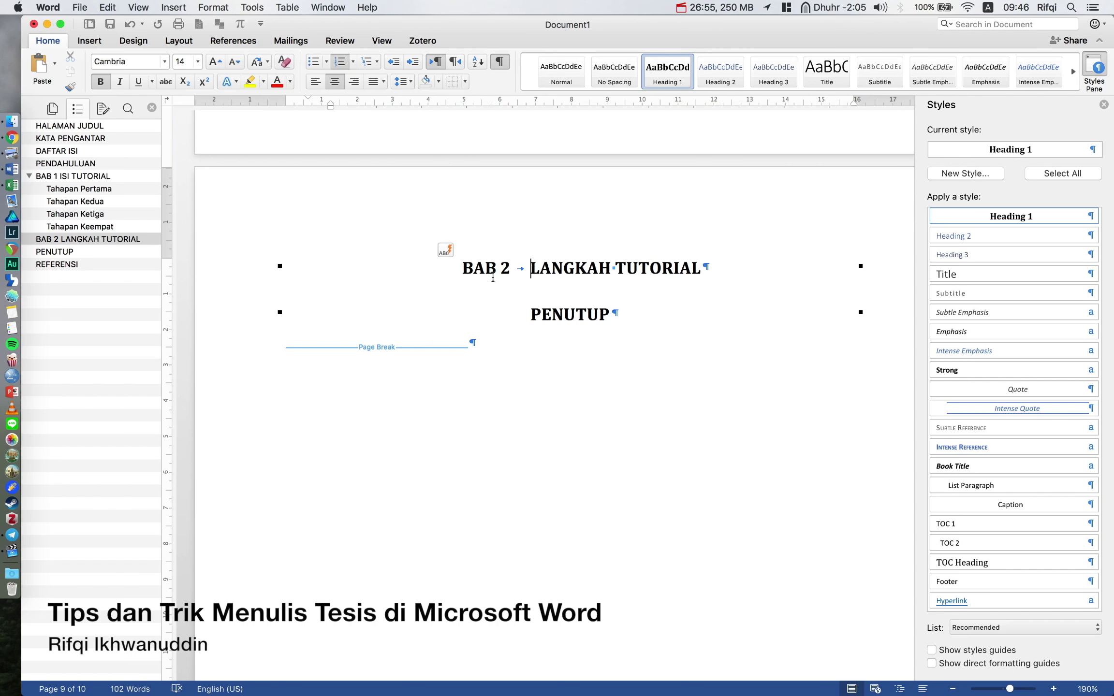
click(505, 319)
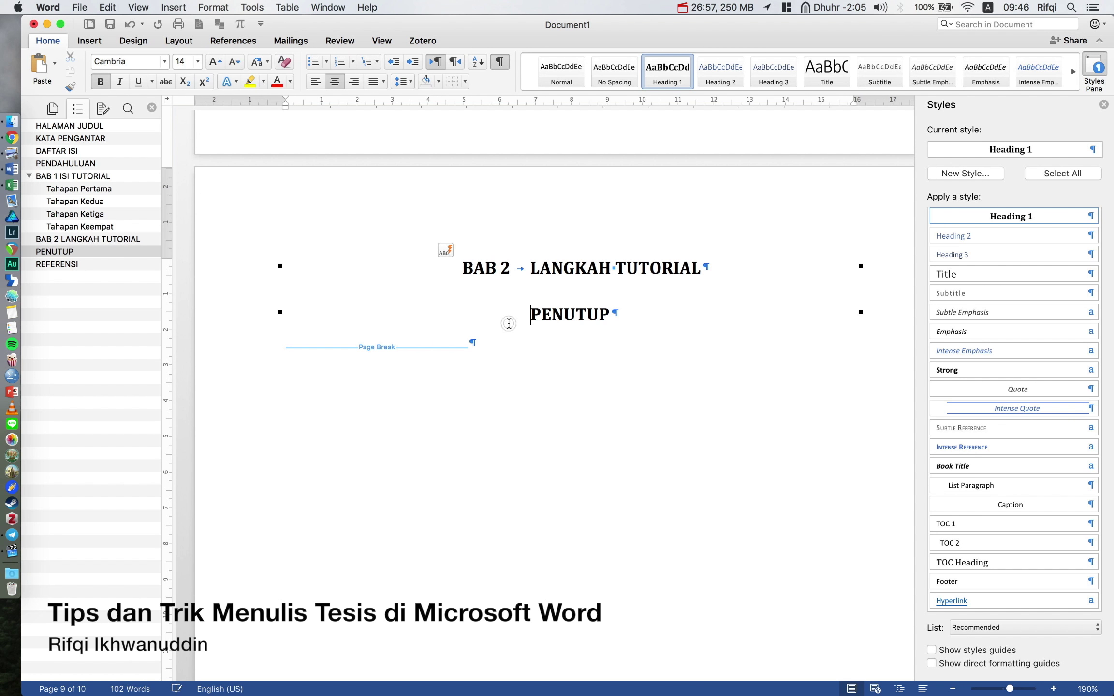
click(341, 62)
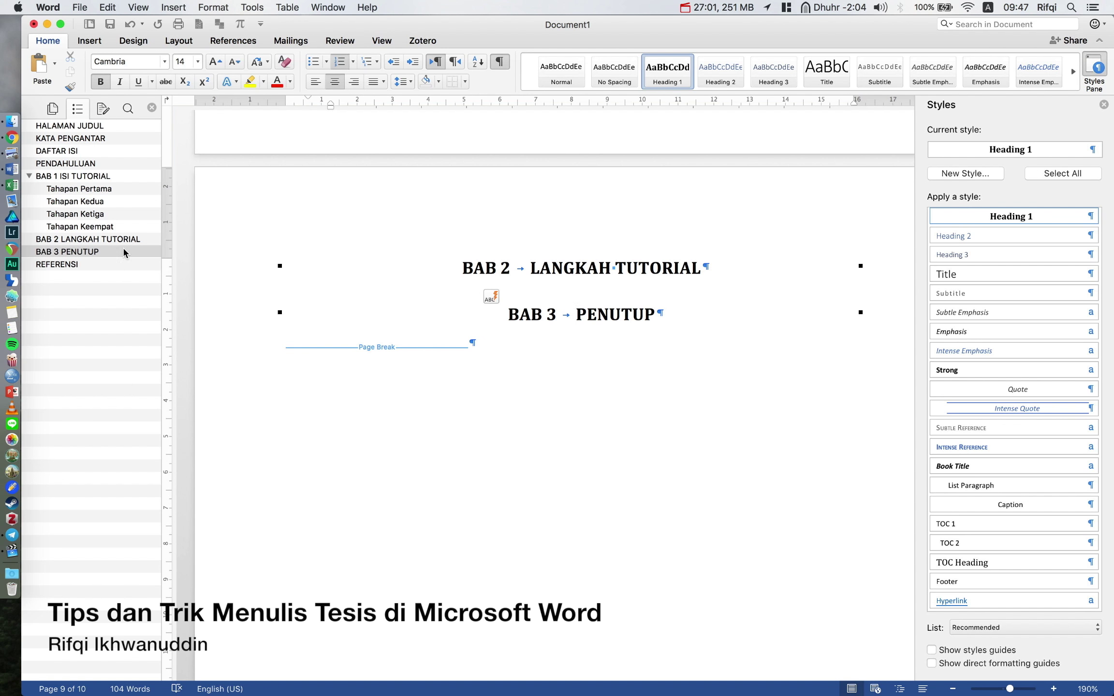
click(115, 264)
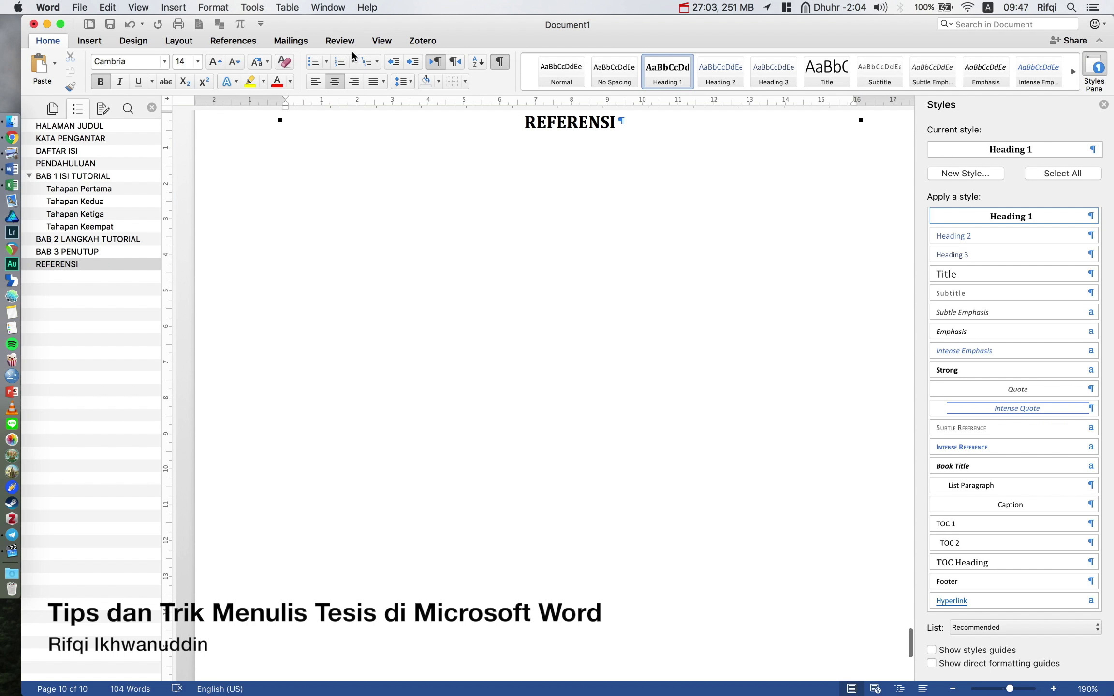
click(341, 61)
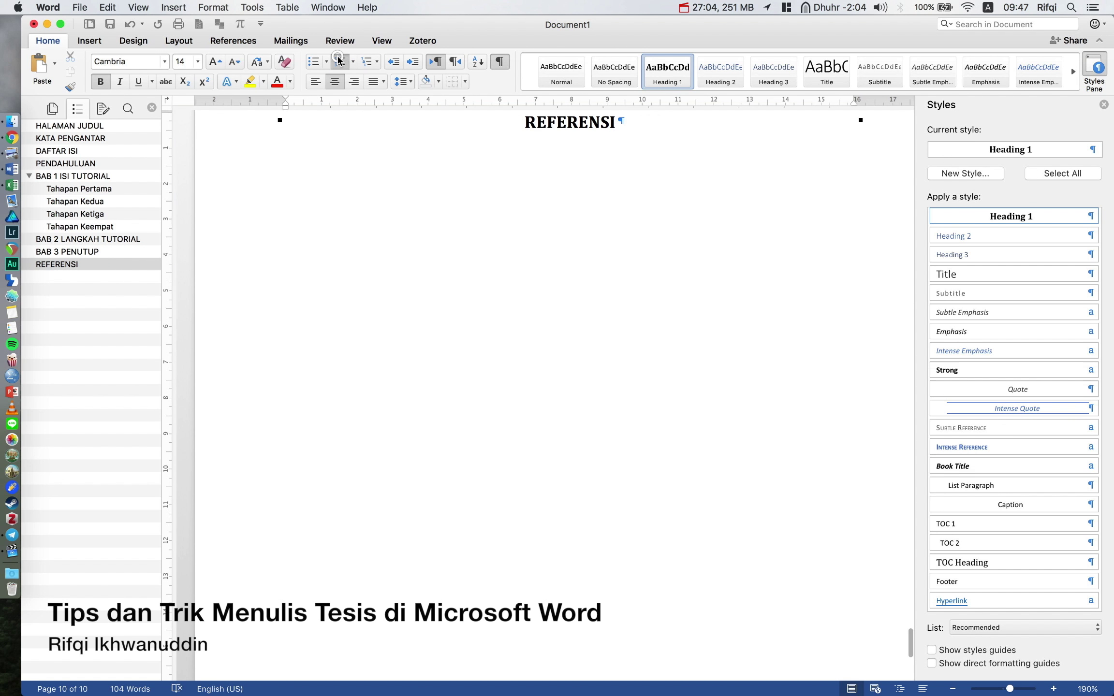
click(65, 152)
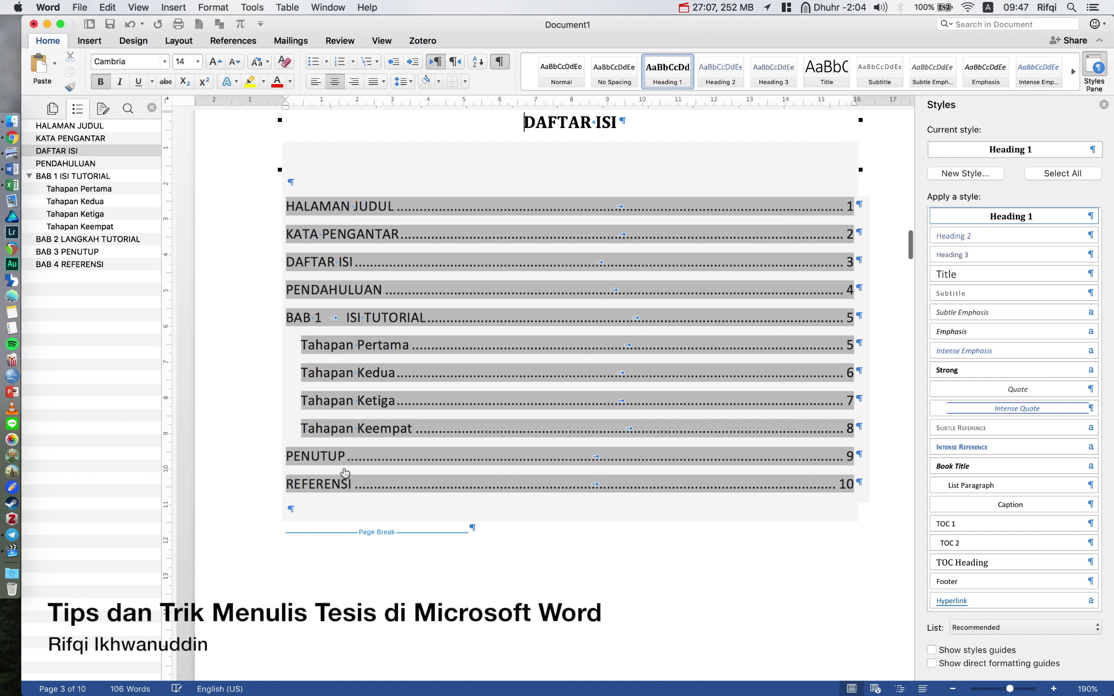
Update the entire table of contents to include BAB 2, BAB 3 and BAB 4.
click(350, 154)
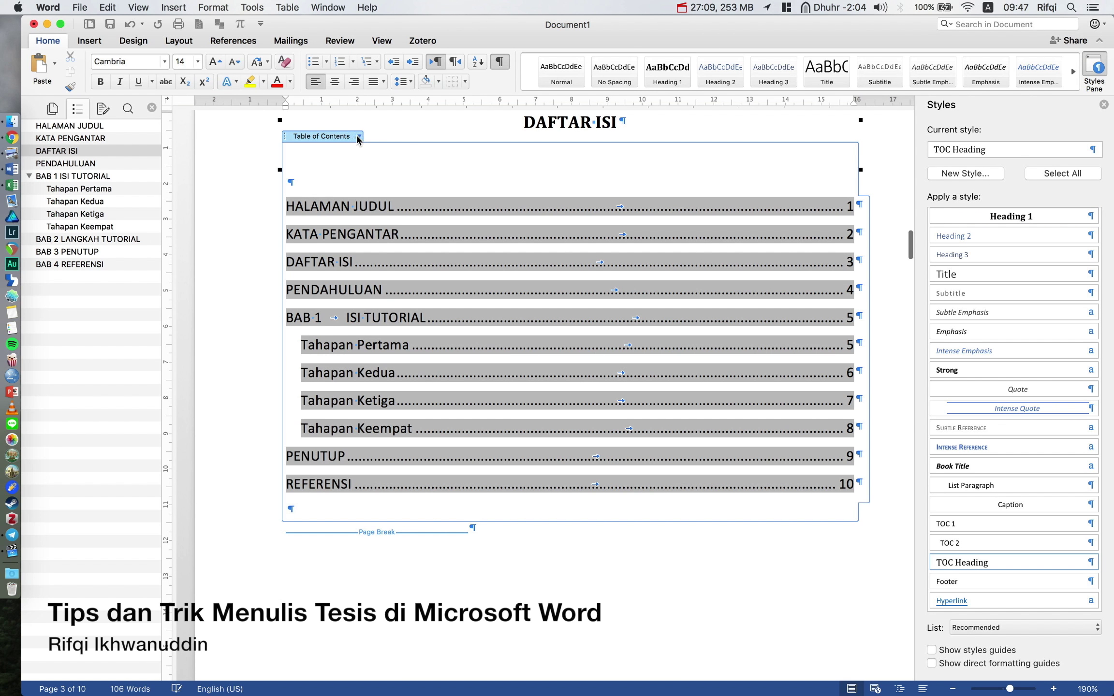
click(359, 137)
click(389, 150)
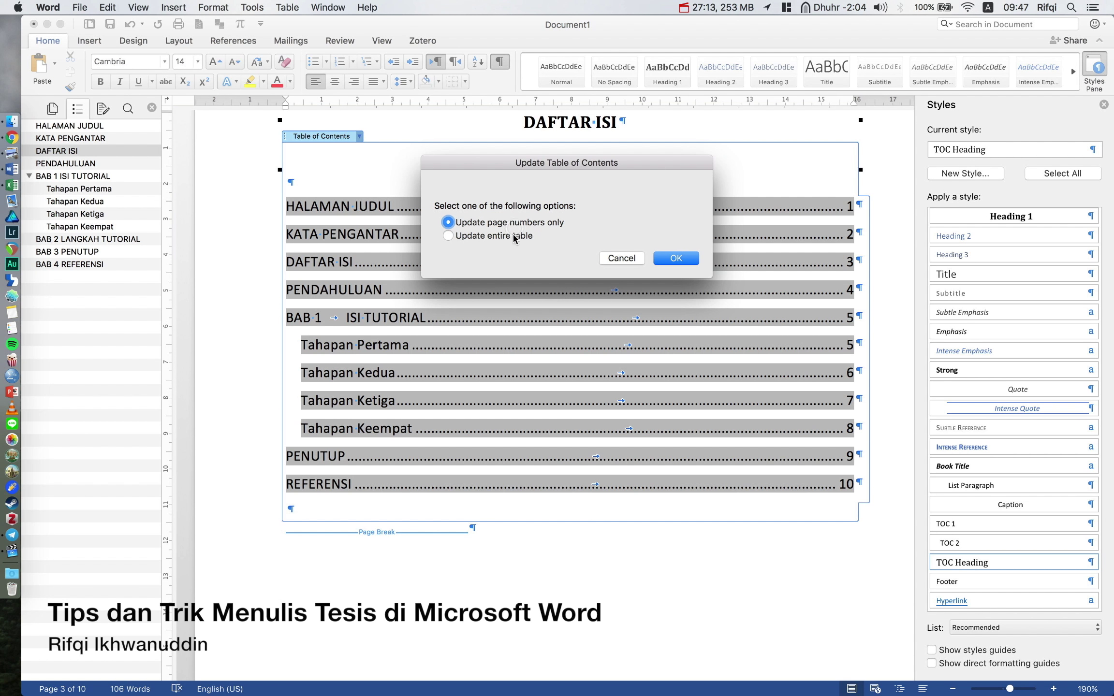
click(513, 237)
click(669, 260)
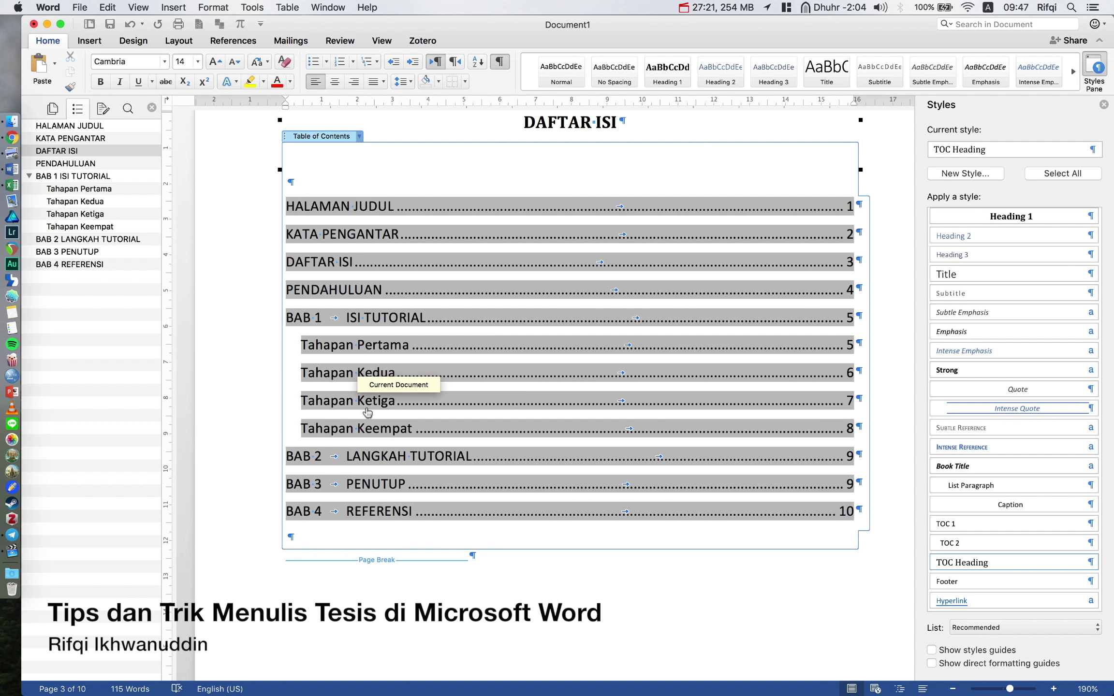
Paste the copied content after the page break following the table of contents.
scroll(435, 423, down, 3)
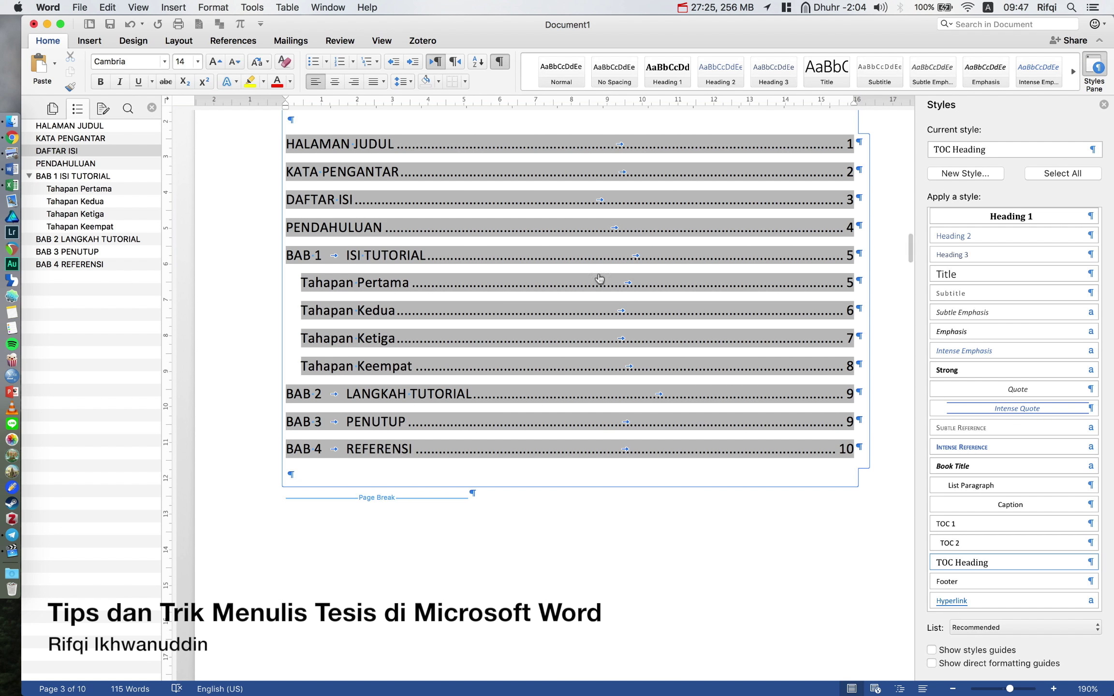
click(437, 519)
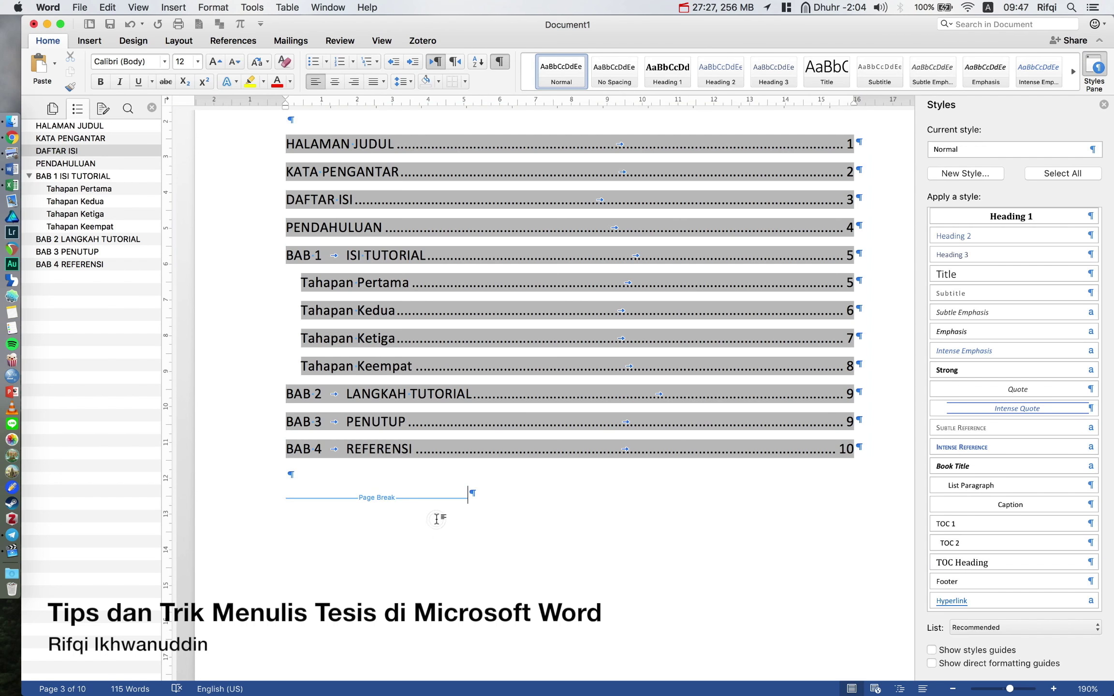
key(cmd+v)
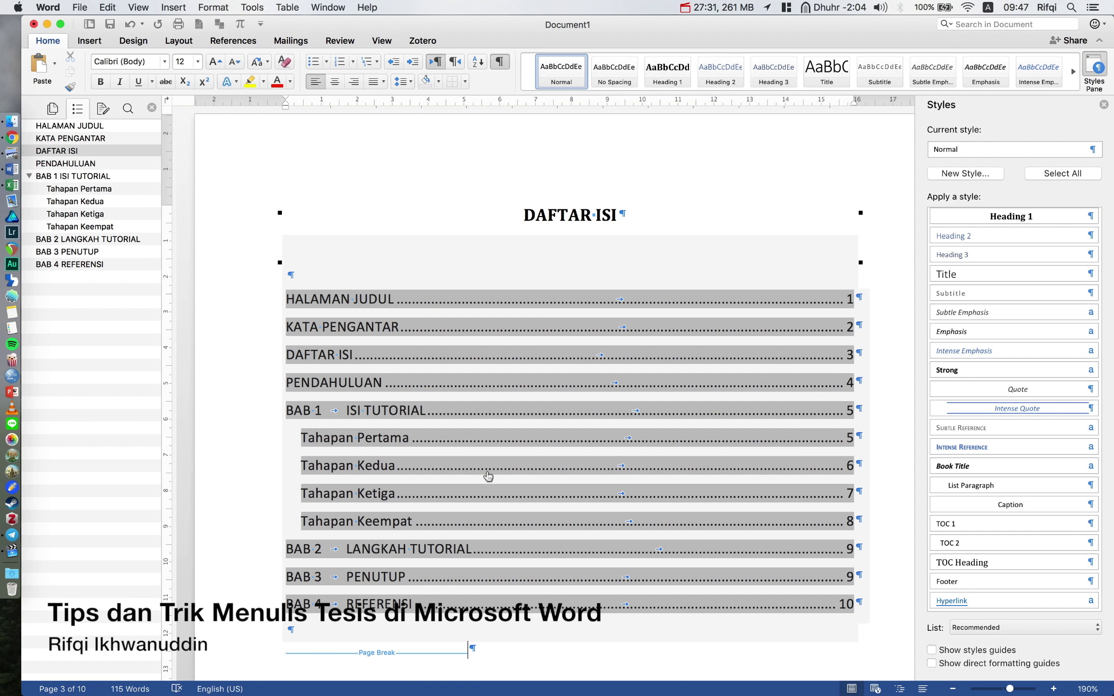
scroll(489, 477, down, 10)
scroll(488, 477, down, 10)
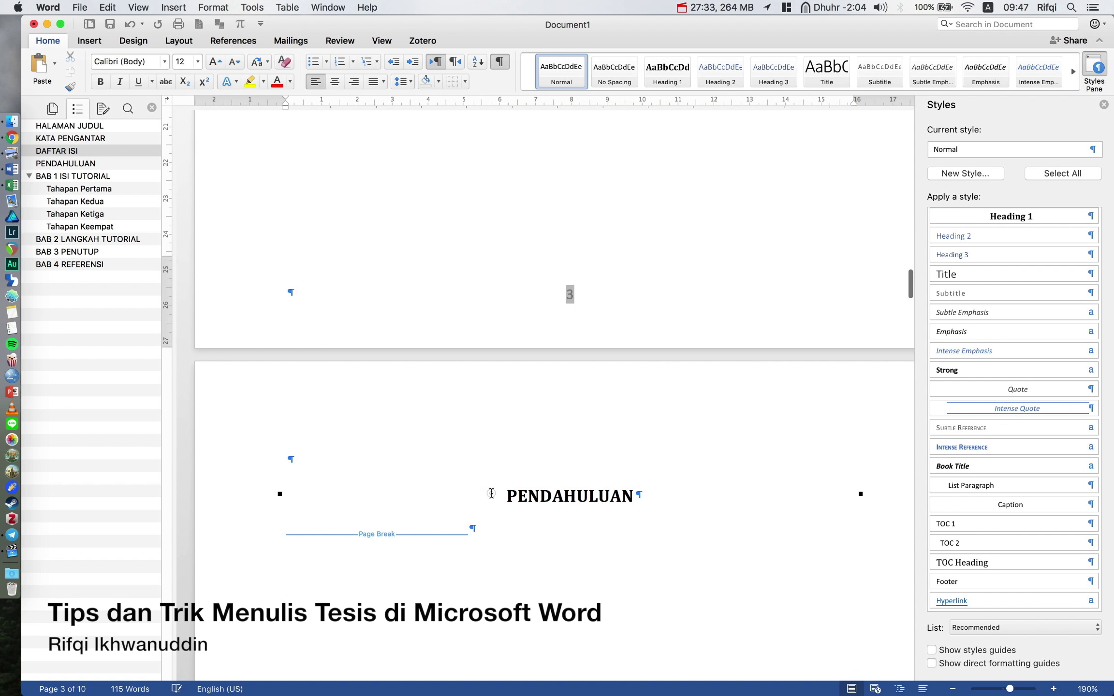
Add a DAFTAR GAMBAR heading above PENDAHULUAN with an empty line below, then open Insert Table of Figures.
click(491, 493)
text(D)
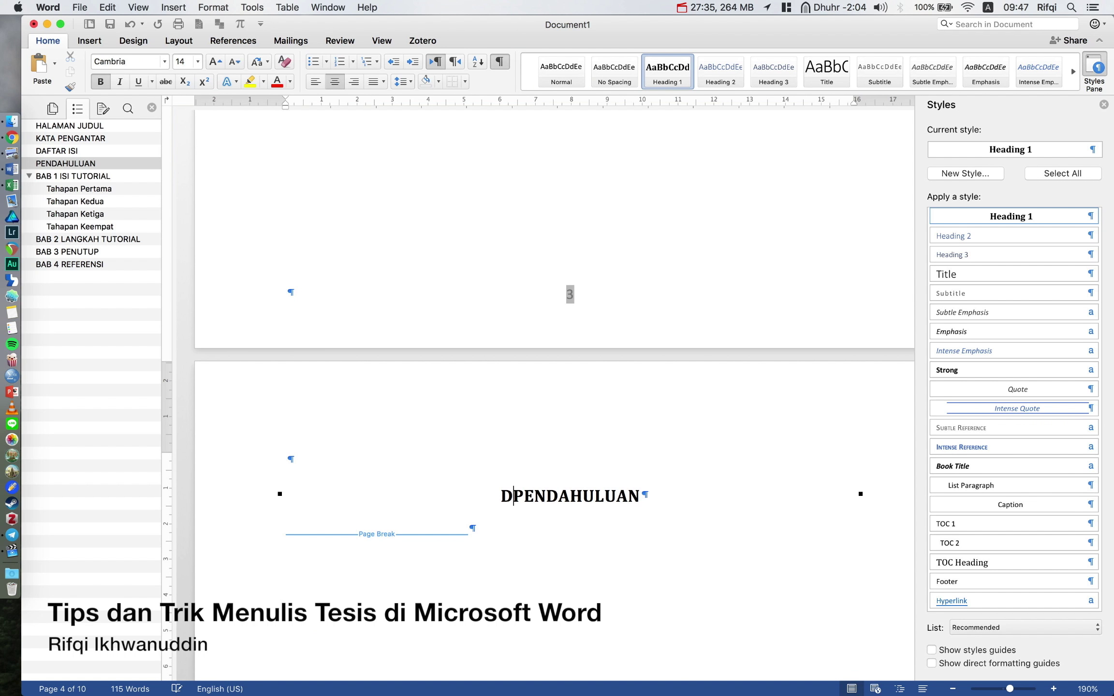
text(AFTAR GAM)
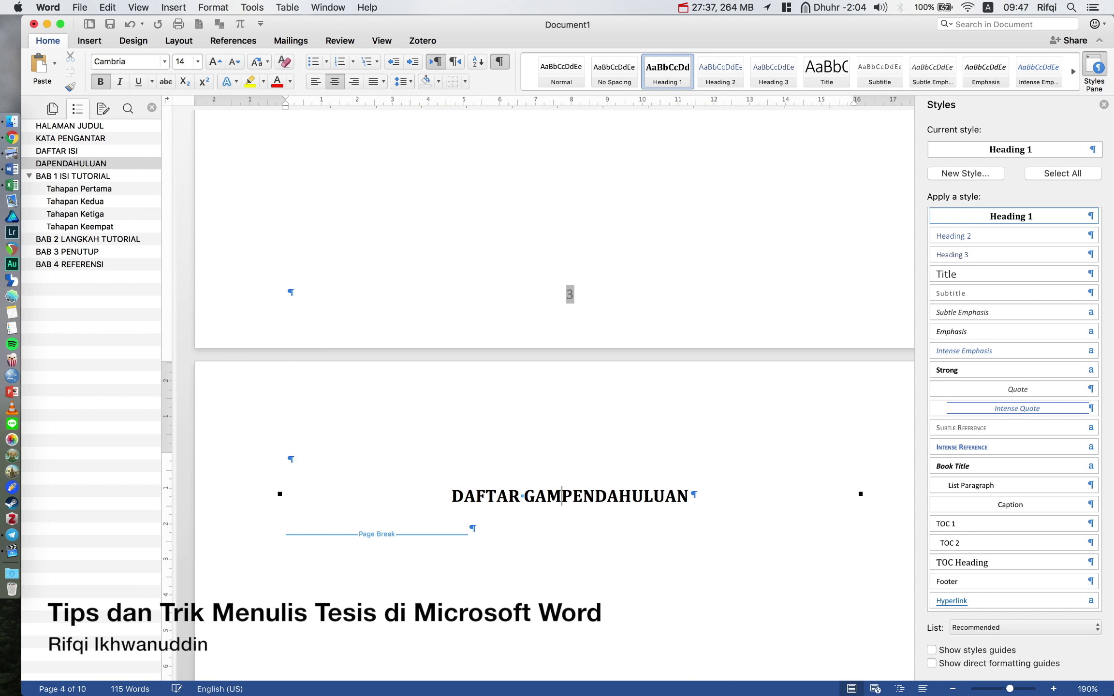
text(BAR)
key(Return)
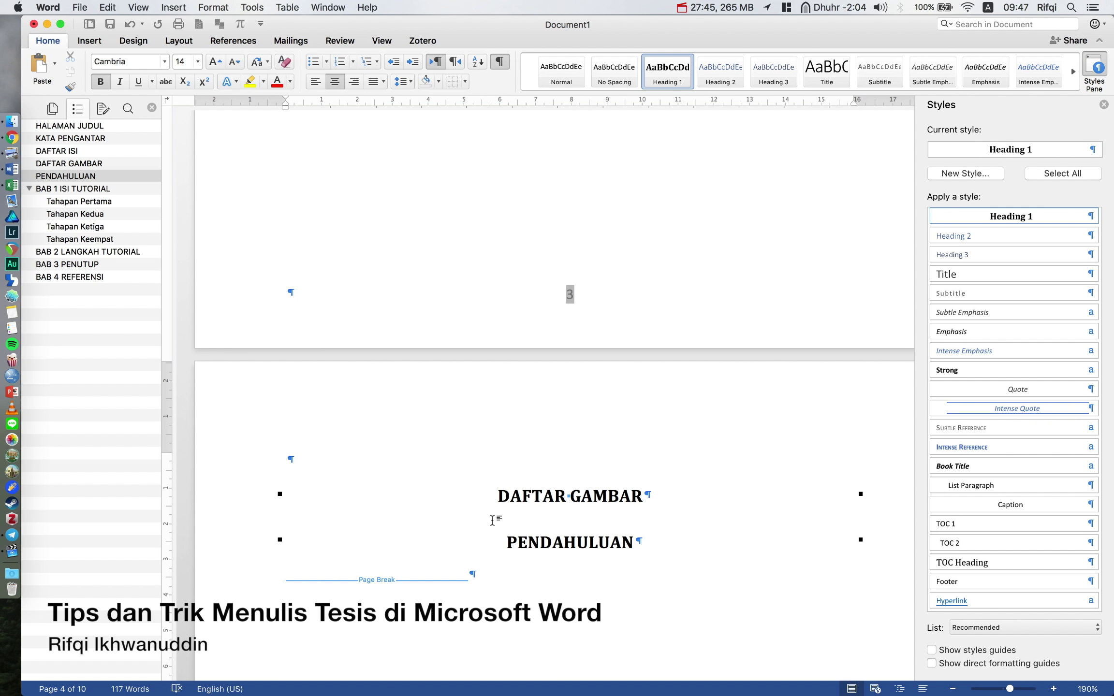
click(515, 517)
click(643, 503)
key(Return)
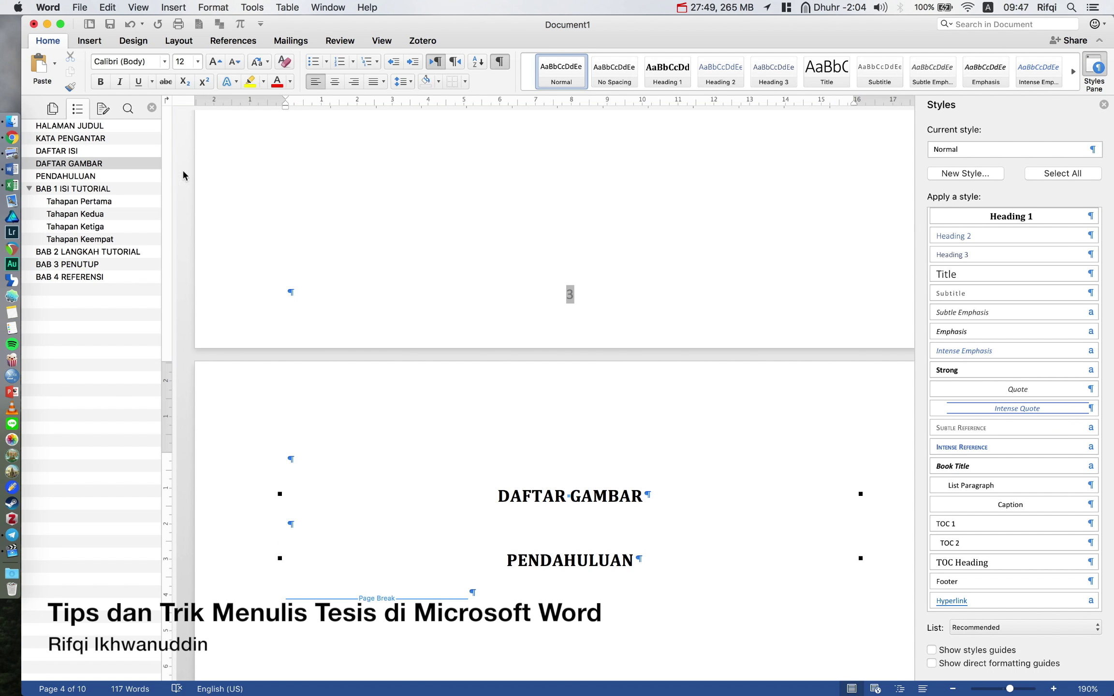
click(231, 43)
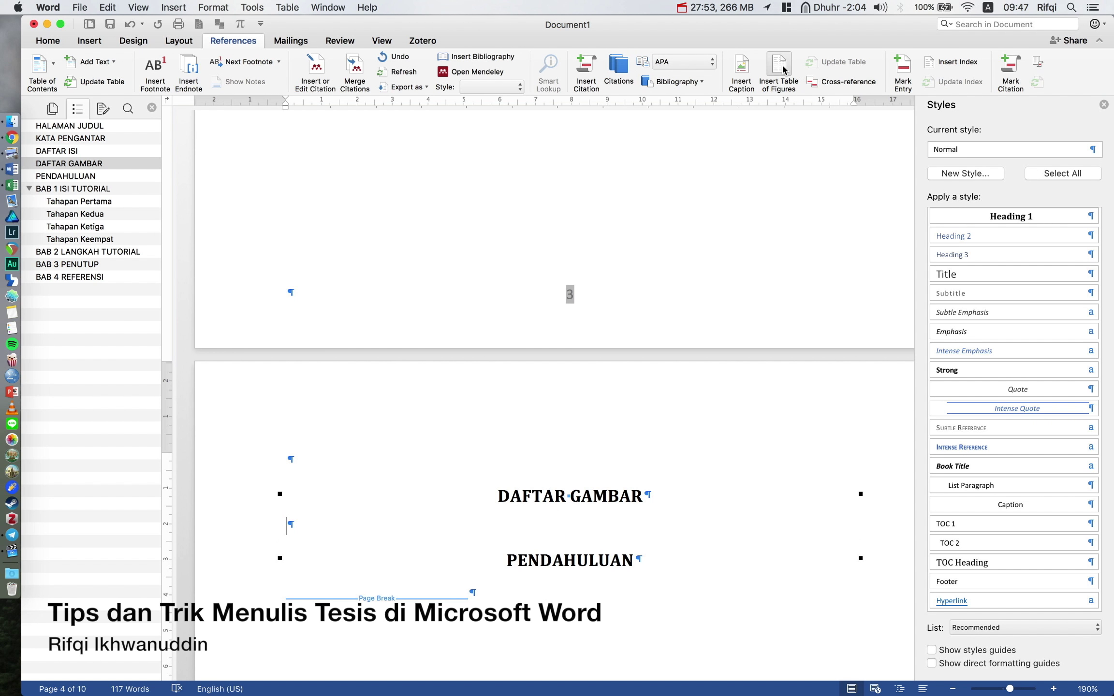
click(783, 69)
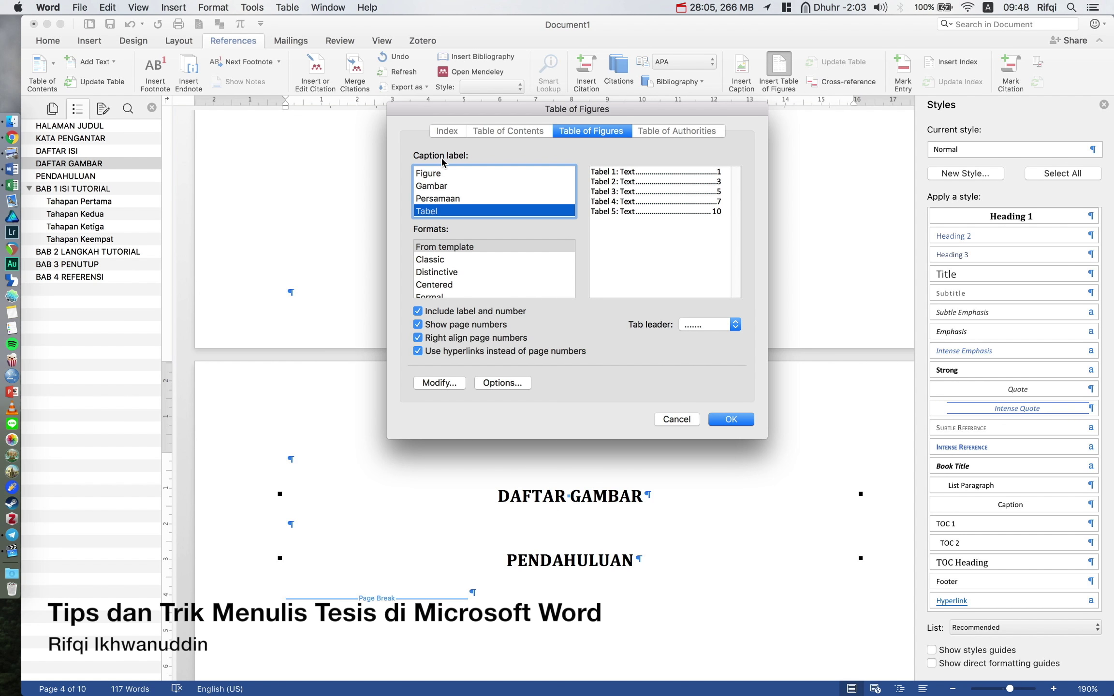
Build the figure list from Gambar captions in the template format, trying no leader then dots.
click(449, 186)
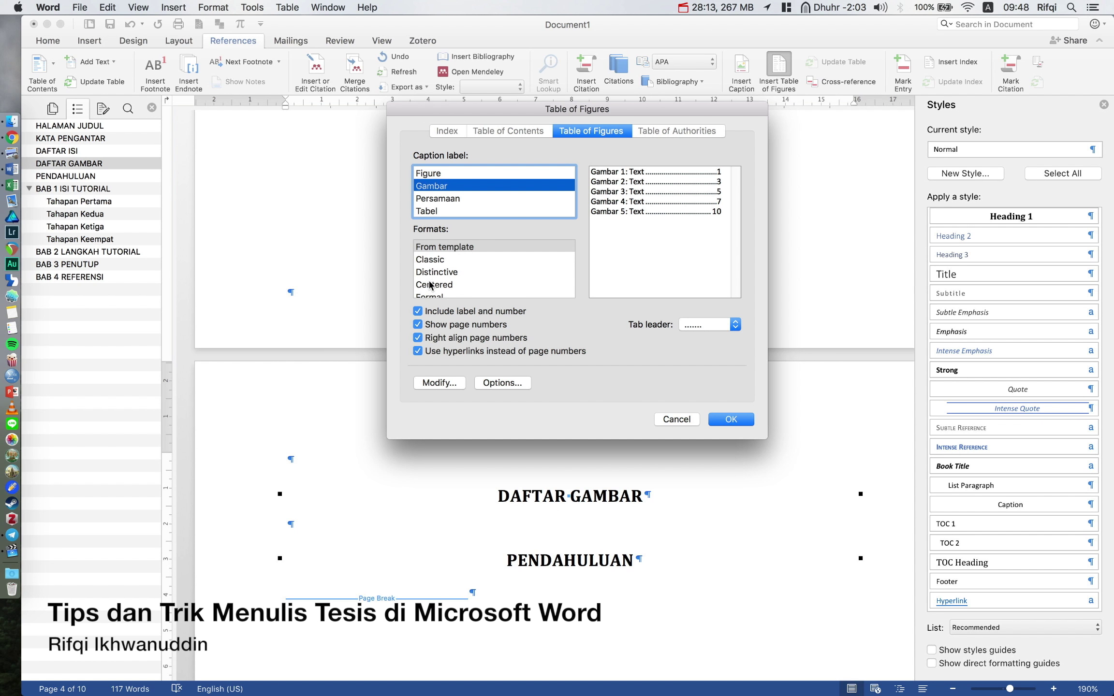
click(438, 261)
click(443, 247)
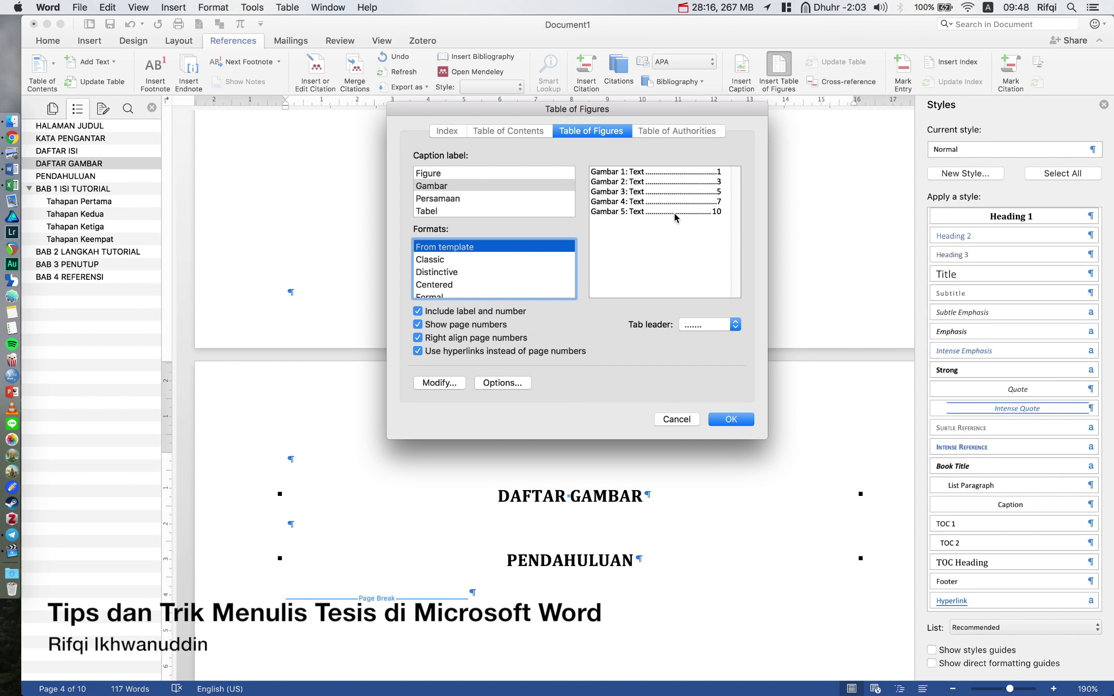
click(696, 326)
click(697, 312)
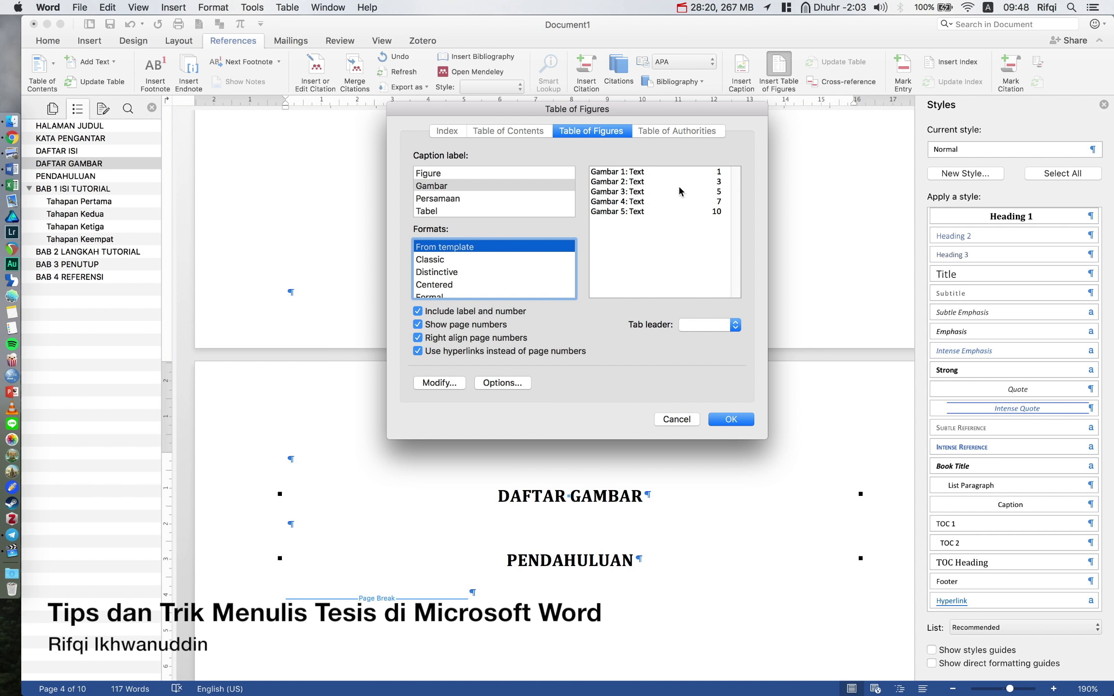
click(711, 325)
click(699, 337)
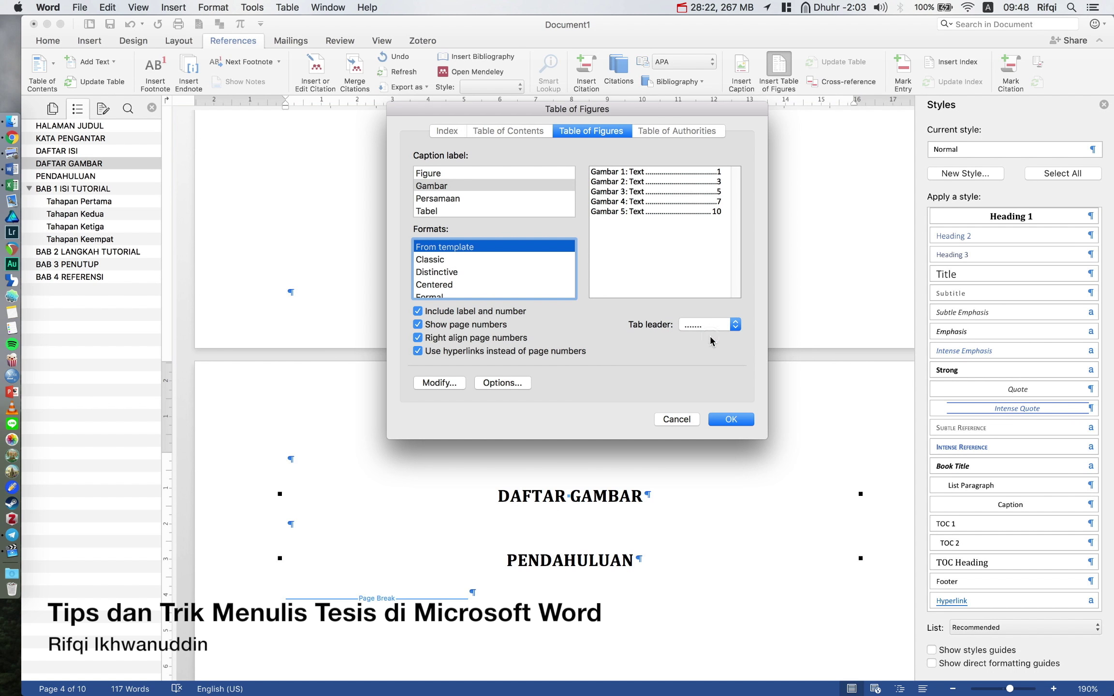
Try dashed and solid-line leaders, settle on dotted leaders, and insert the list under DAFTAR GAMBAR.
click(711, 325)
click(710, 337)
click(710, 325)
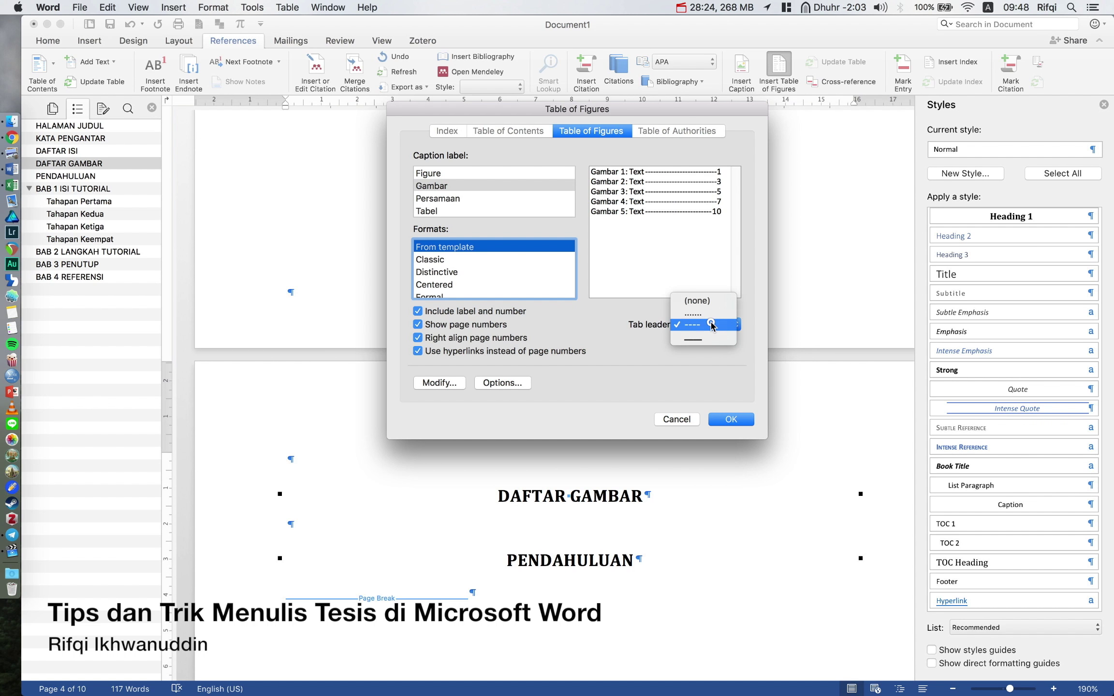
click(711, 340)
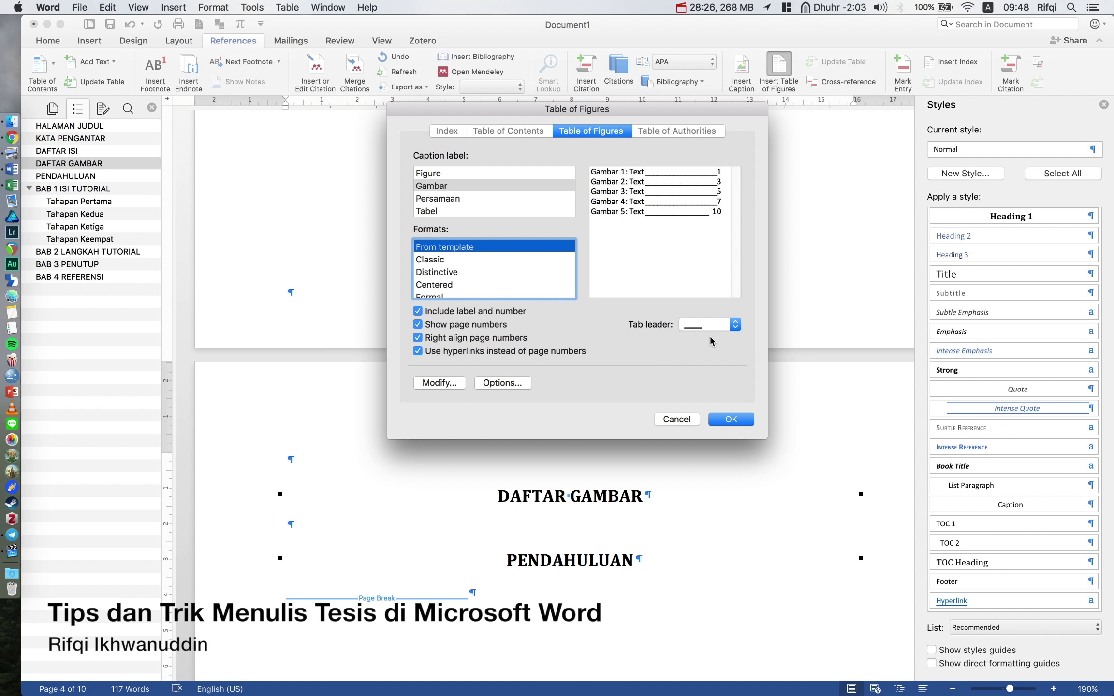
click(715, 324)
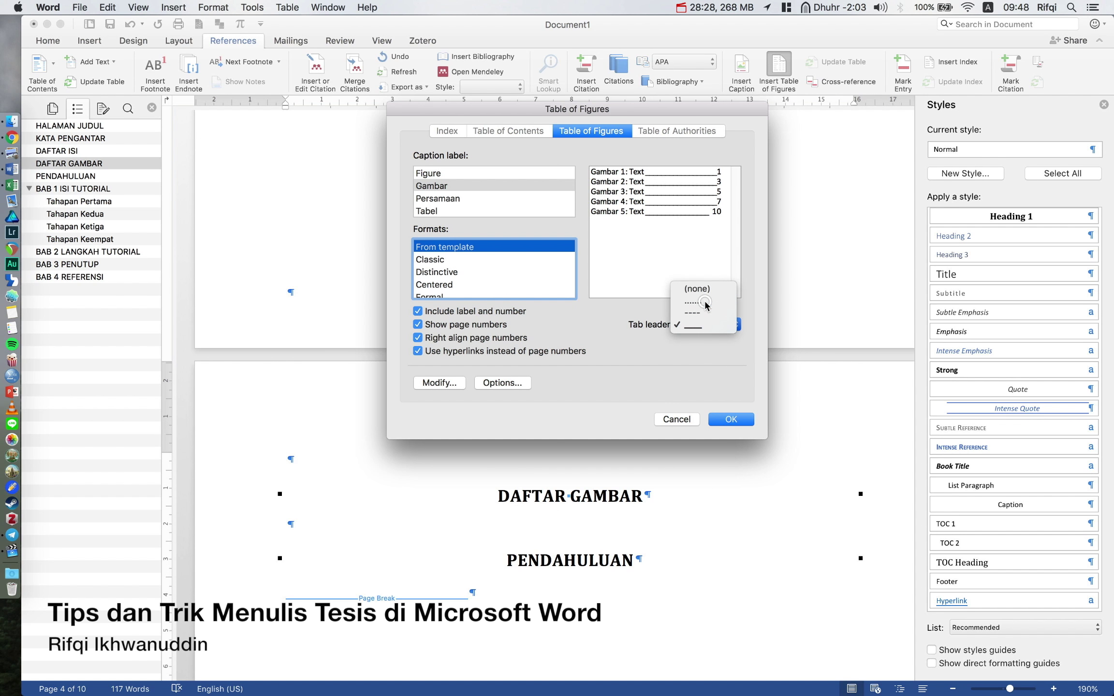
click(705, 302)
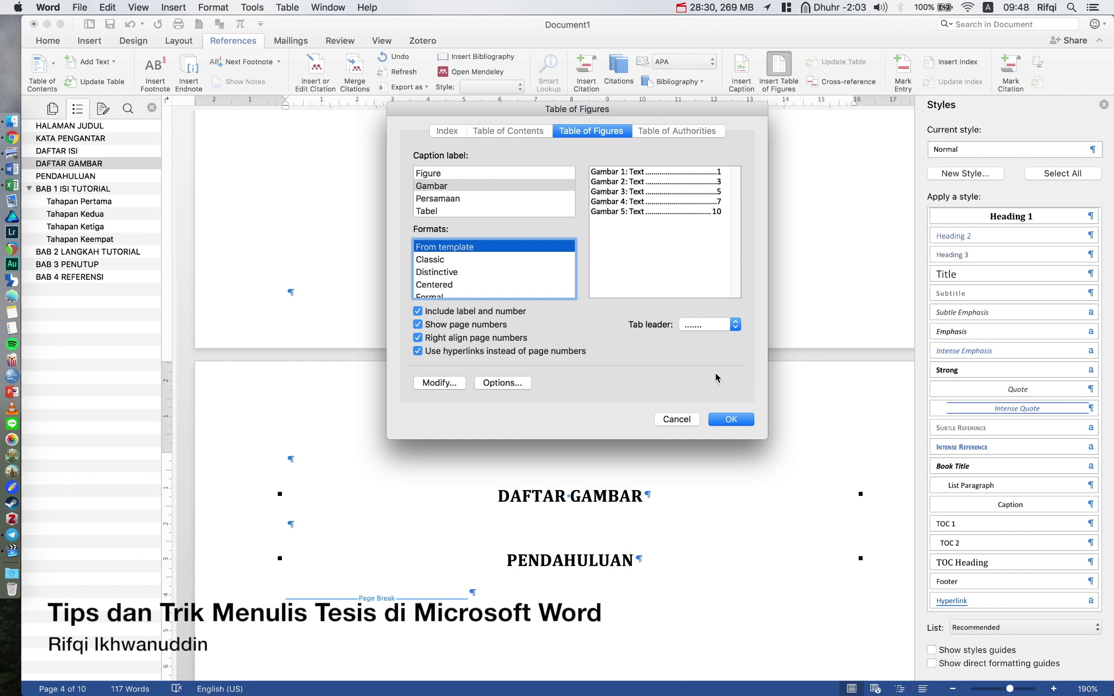
click(731, 420)
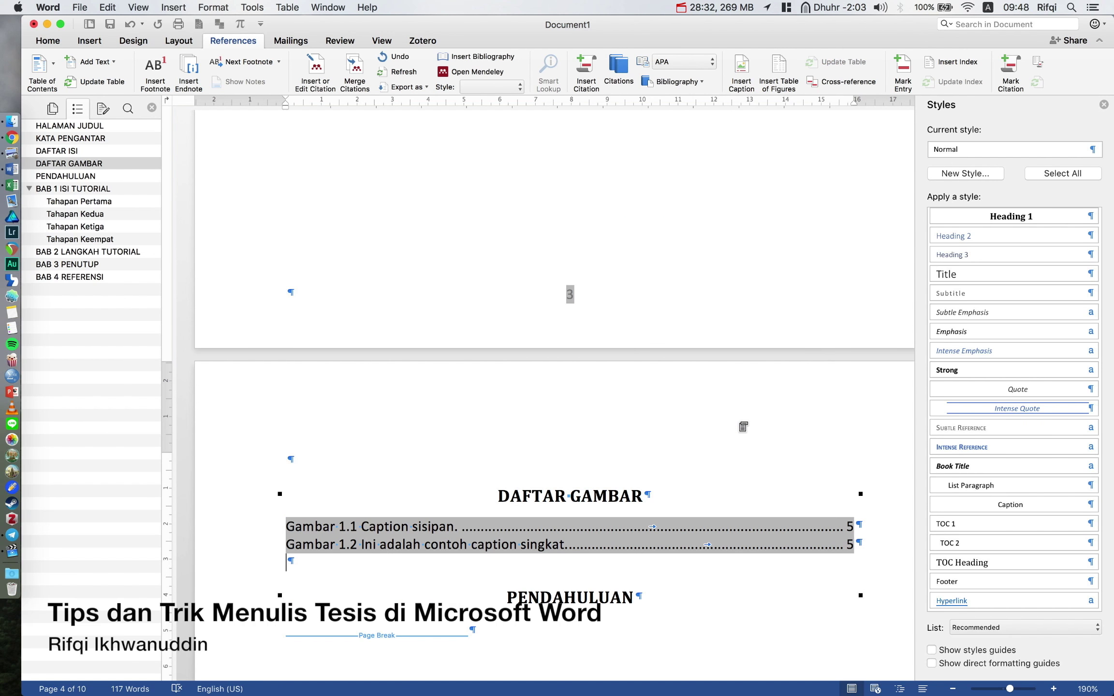
Update the entire DAFTAR GAMBAR table of figures so Gambar 1.1 and 1.2 are current.
scroll(743, 426, down, 5)
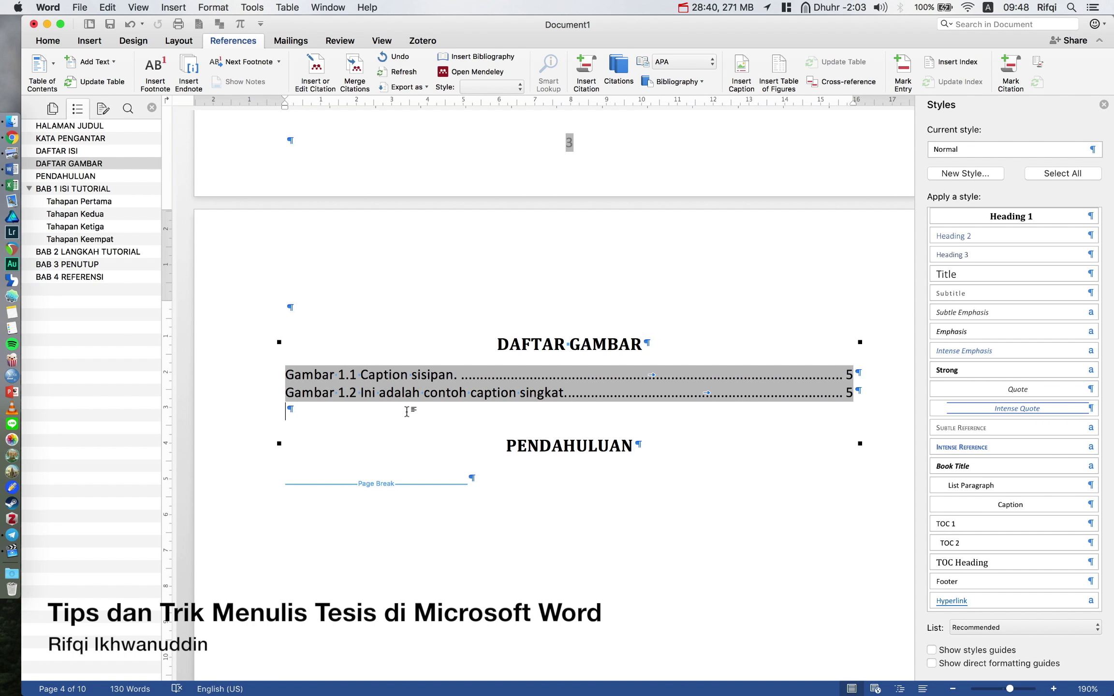
scroll(407, 412, down, 3)
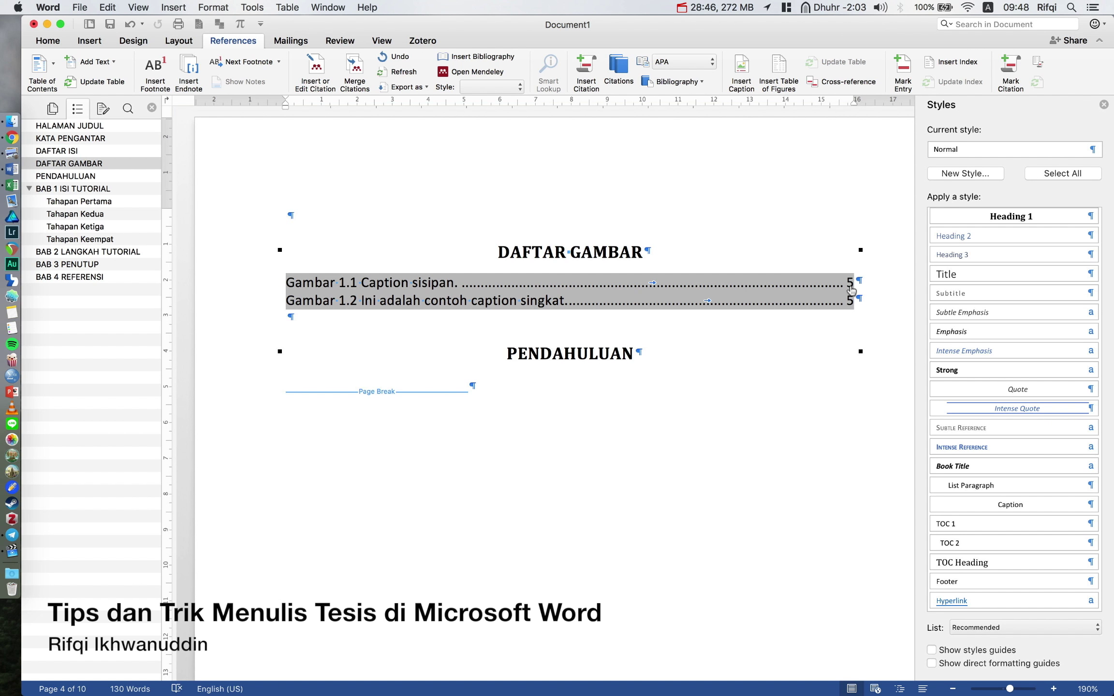
right_click(347, 300)
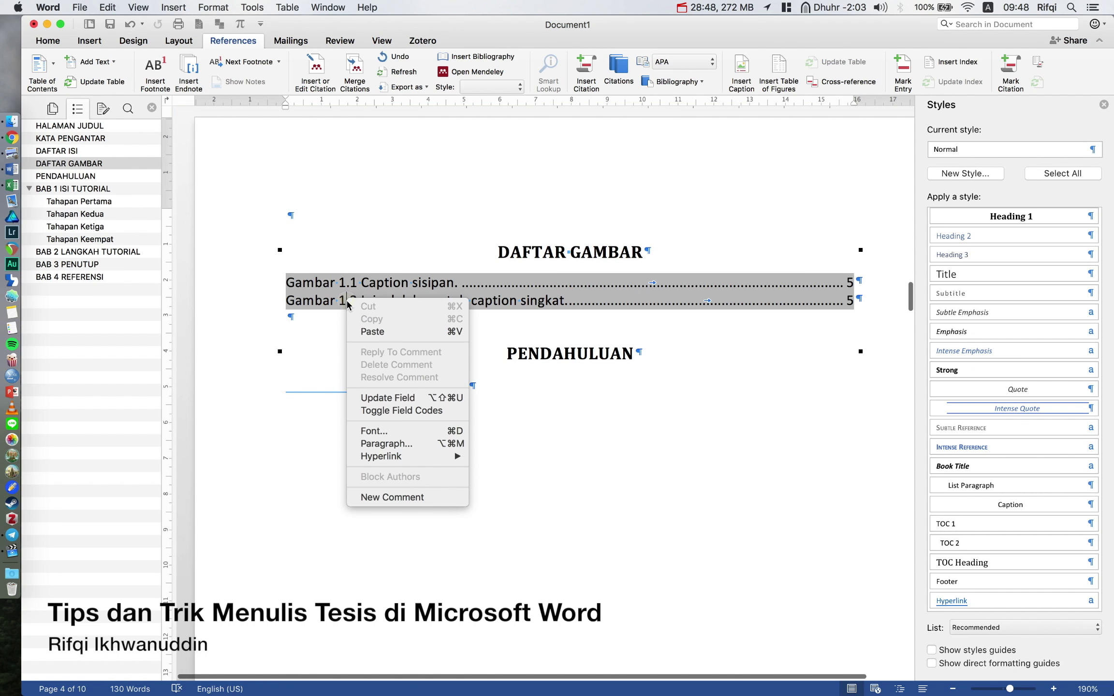
click(392, 398)
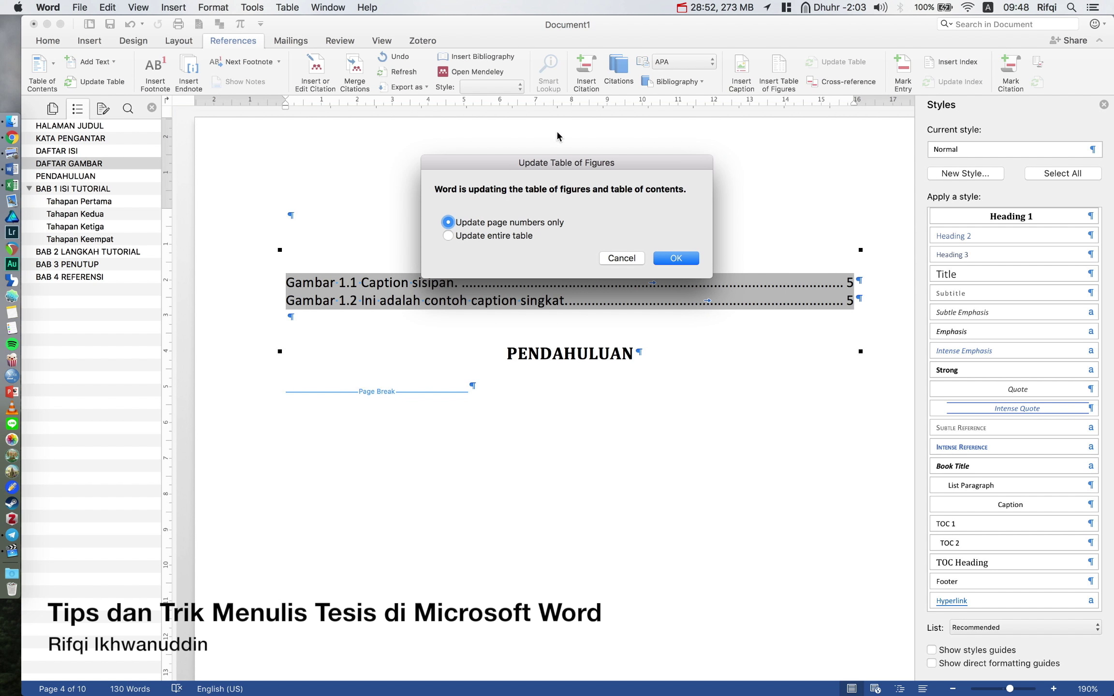
click(520, 236)
click(665, 266)
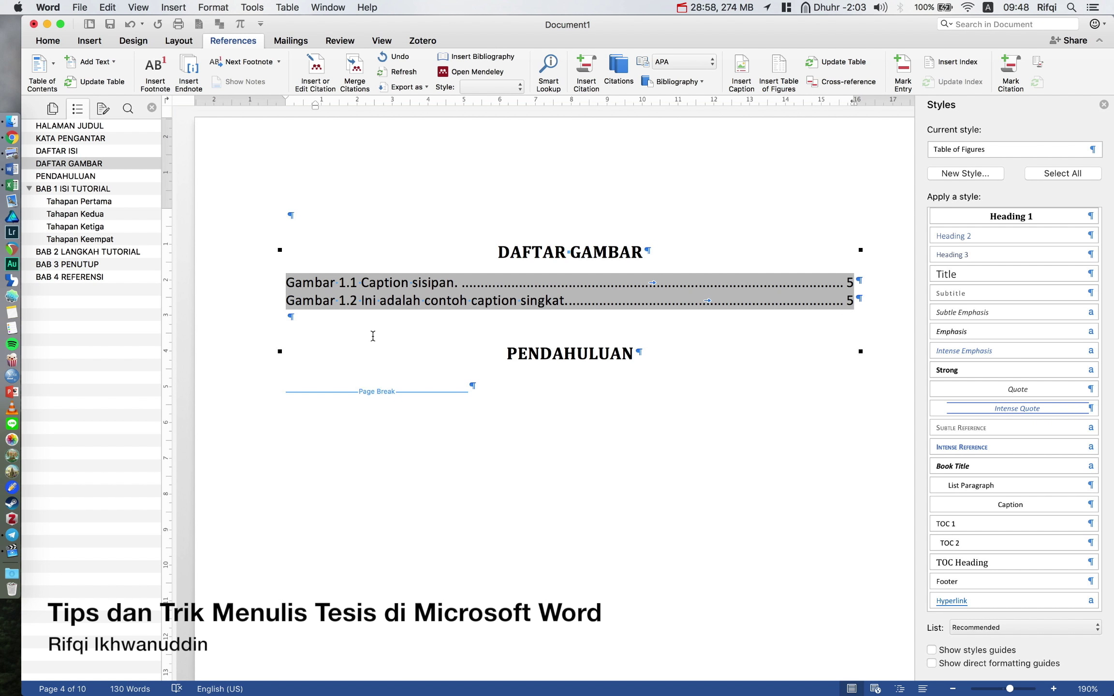
Add a page break before PENDAHULUAN and type the DAFTAR TABEL heading on the new page.
click(88, 41)
click(100, 72)
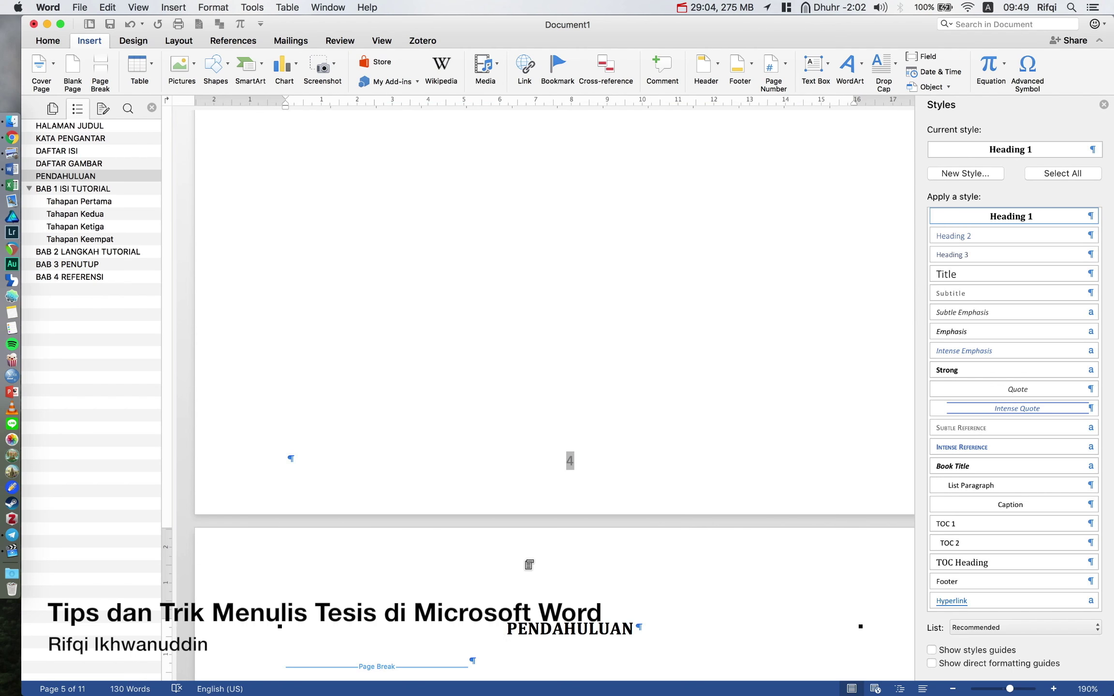
text(DA)
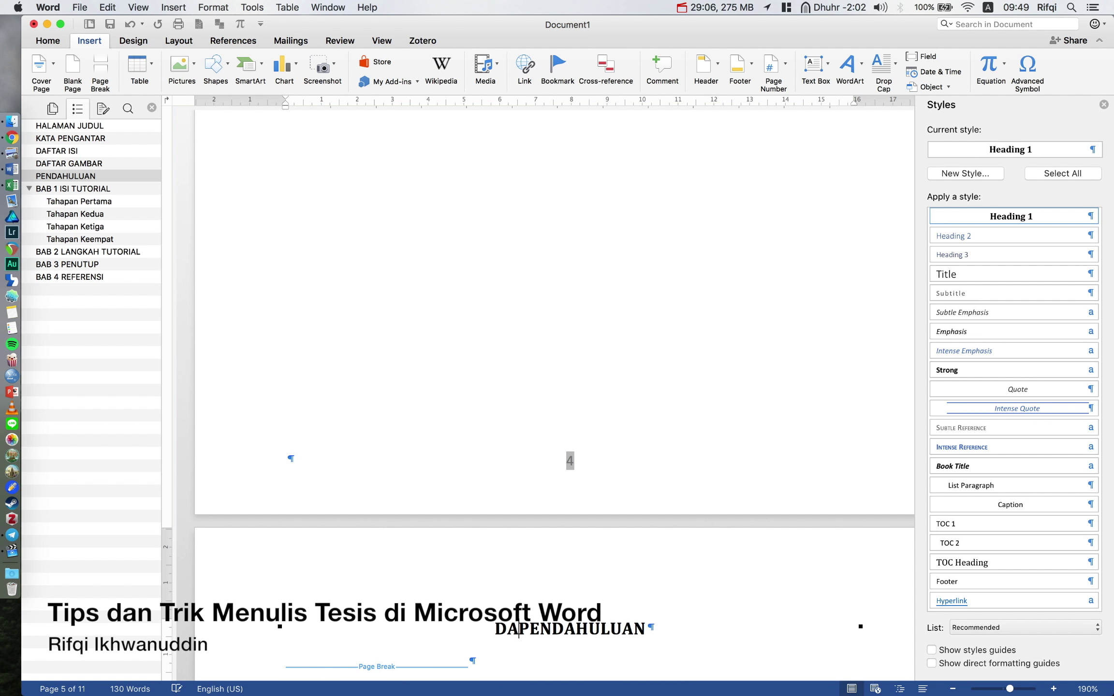
text(FTAR TABEL)
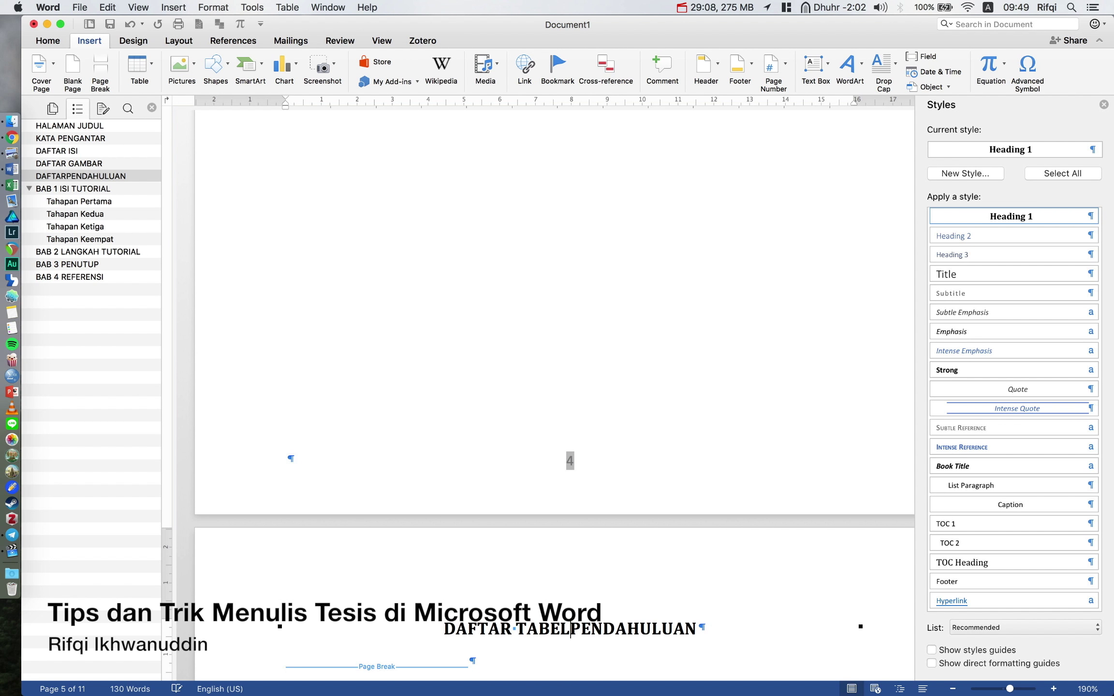
key(Return)
key(Return)
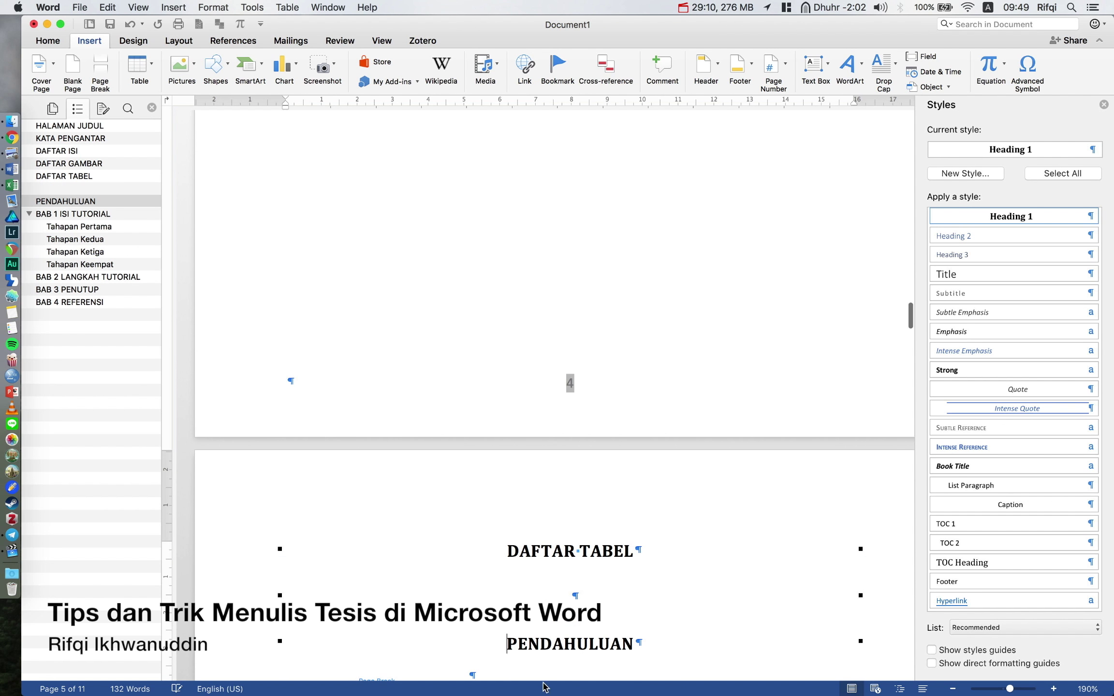
Make the line under DAFTAR TABEL an empty left-aligned Normal paragraph and delete the leftover heading line.
click(587, 592)
key(super+l)
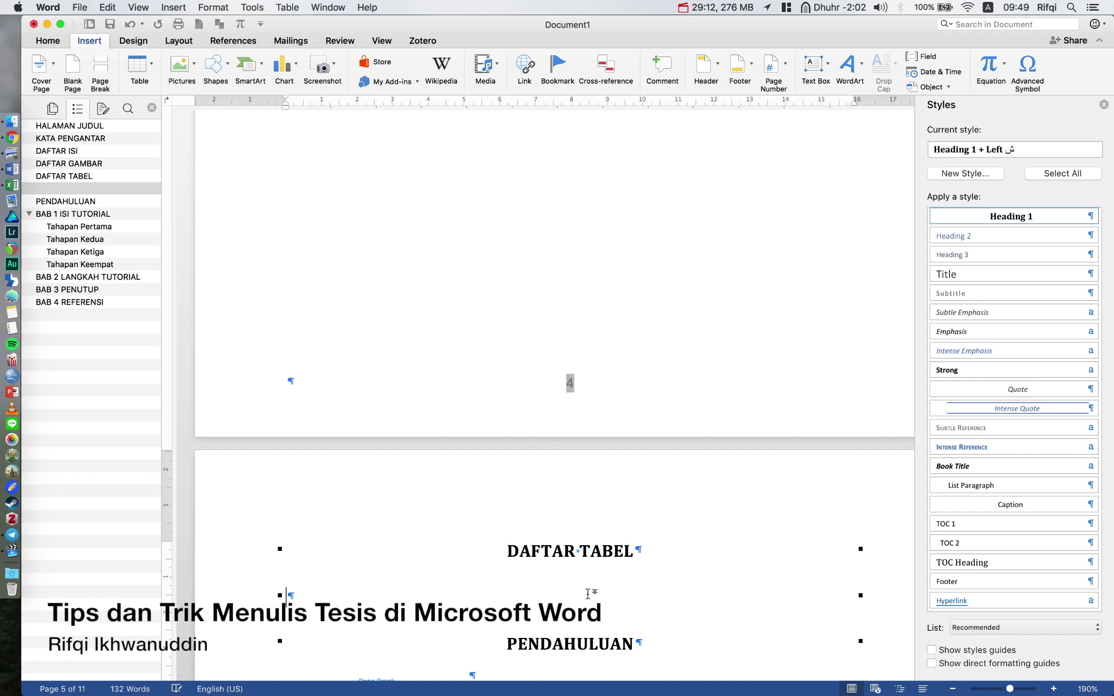
double_click(289, 588)
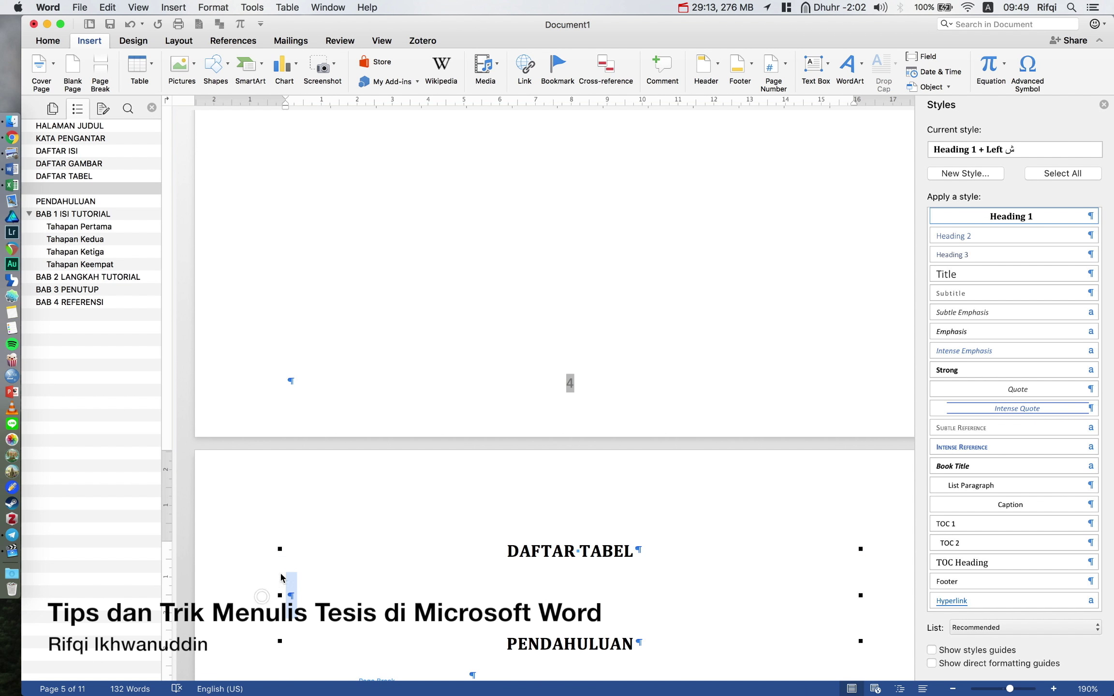
click(44, 44)
key(Return)
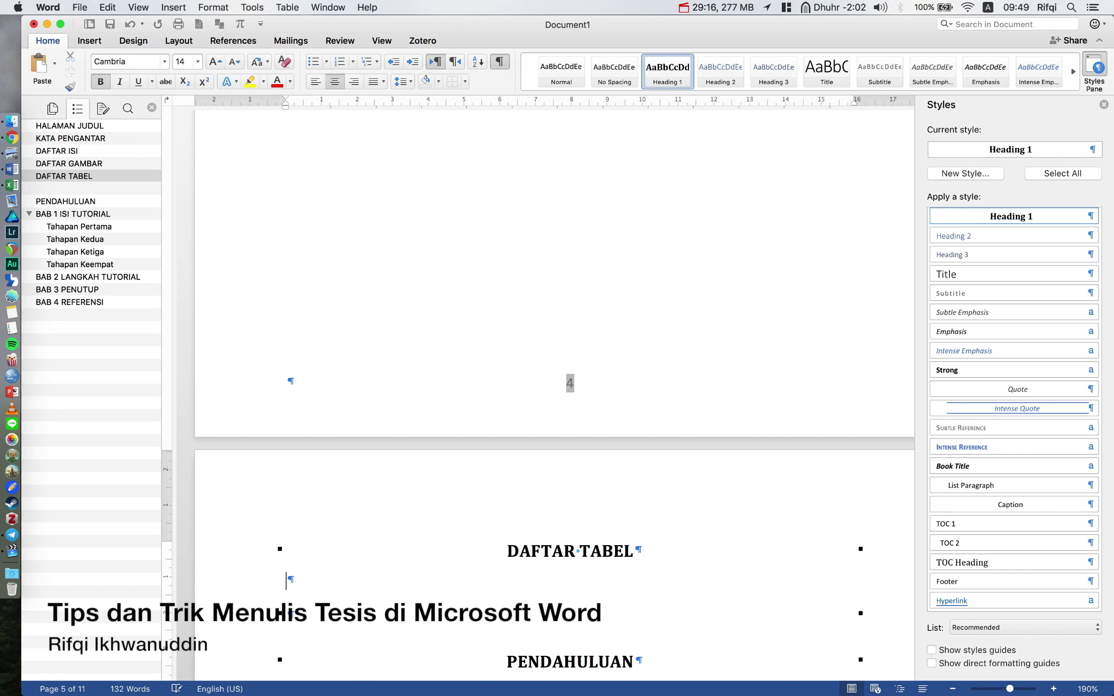
click(292, 613)
key(BackSpace)
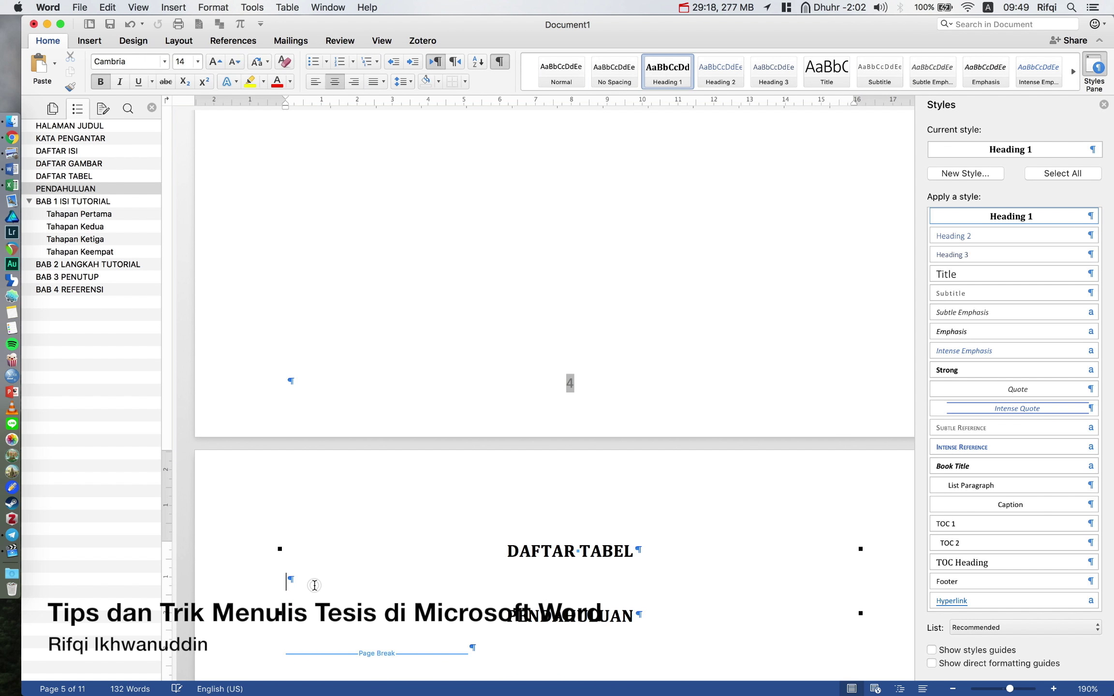
scroll(412, 501, down, 3)
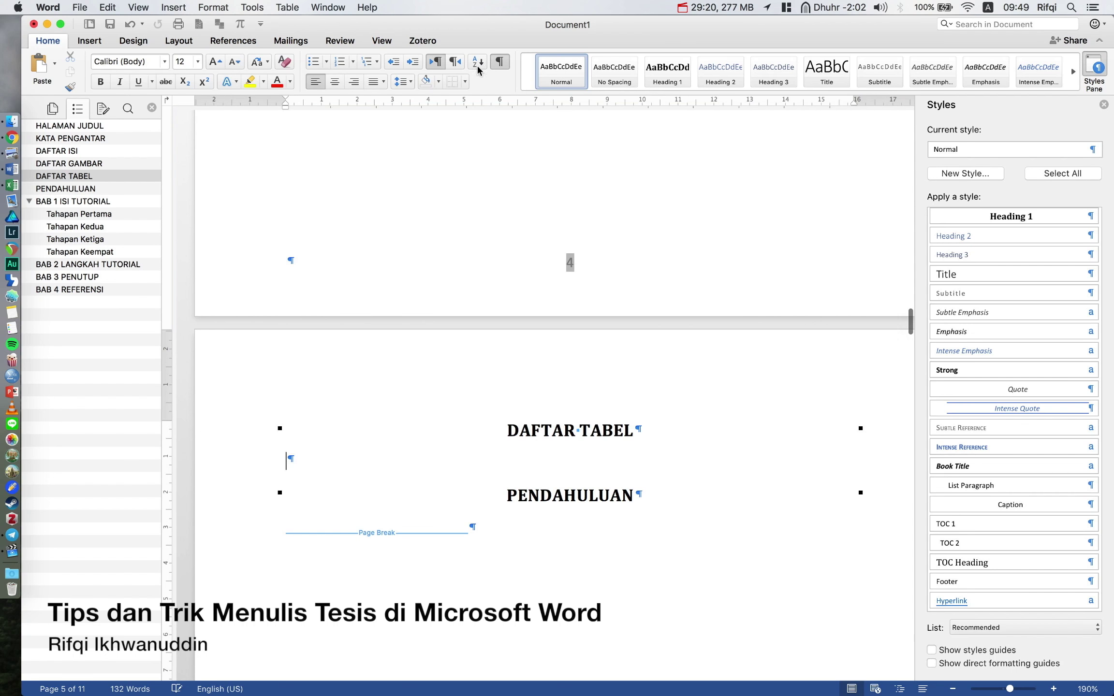
click(234, 41)
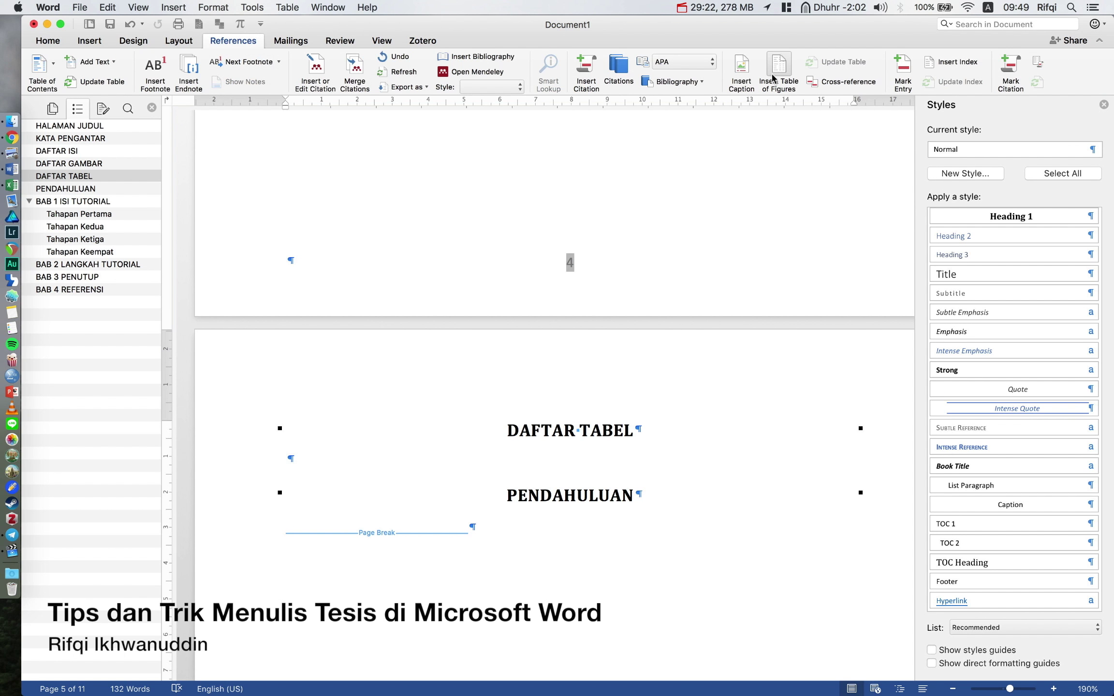
Insert a Tabel-caption list under DAFTAR TABEL and add a page break before PENDAHULUAN.
click(780, 61)
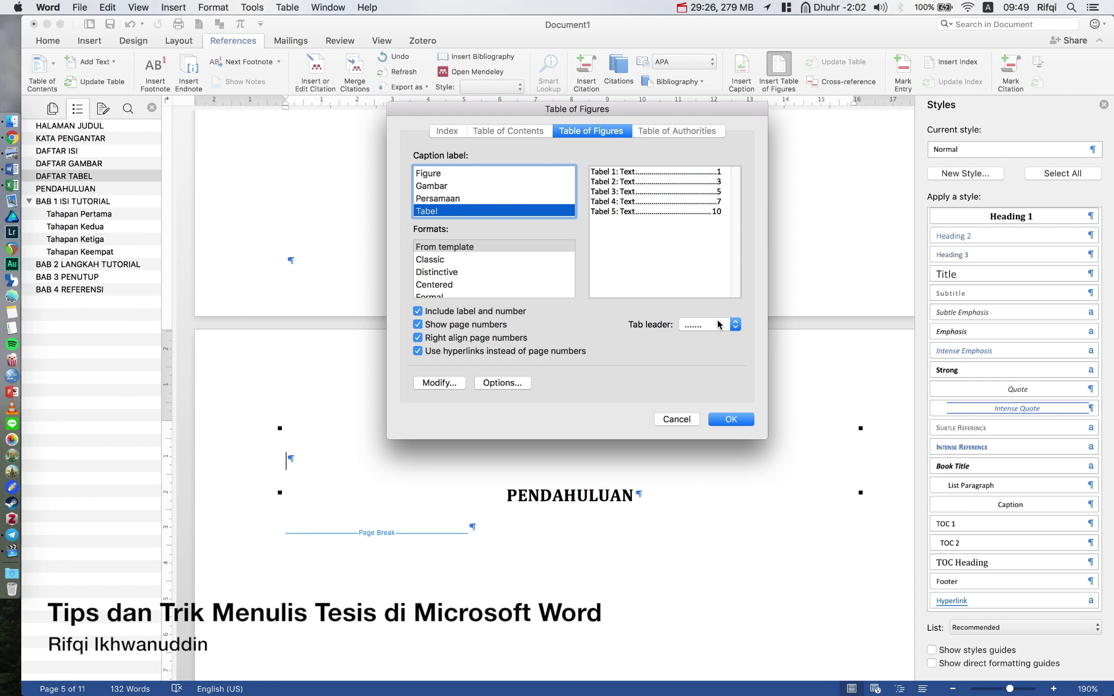
click(732, 420)
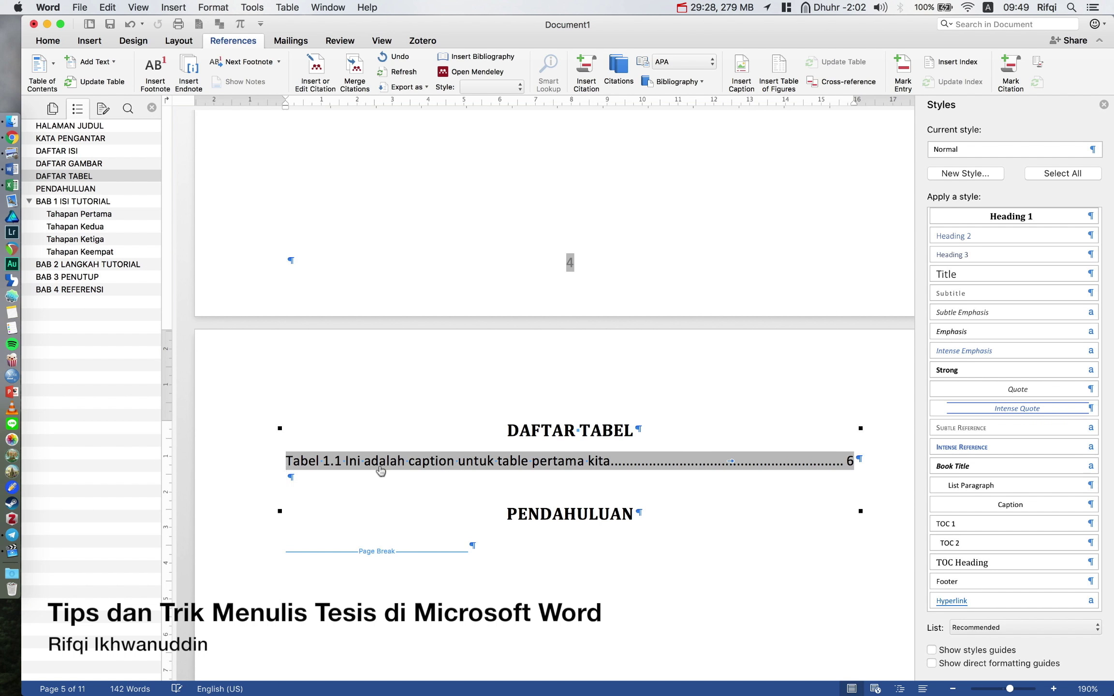
scroll(387, 459, down, 2)
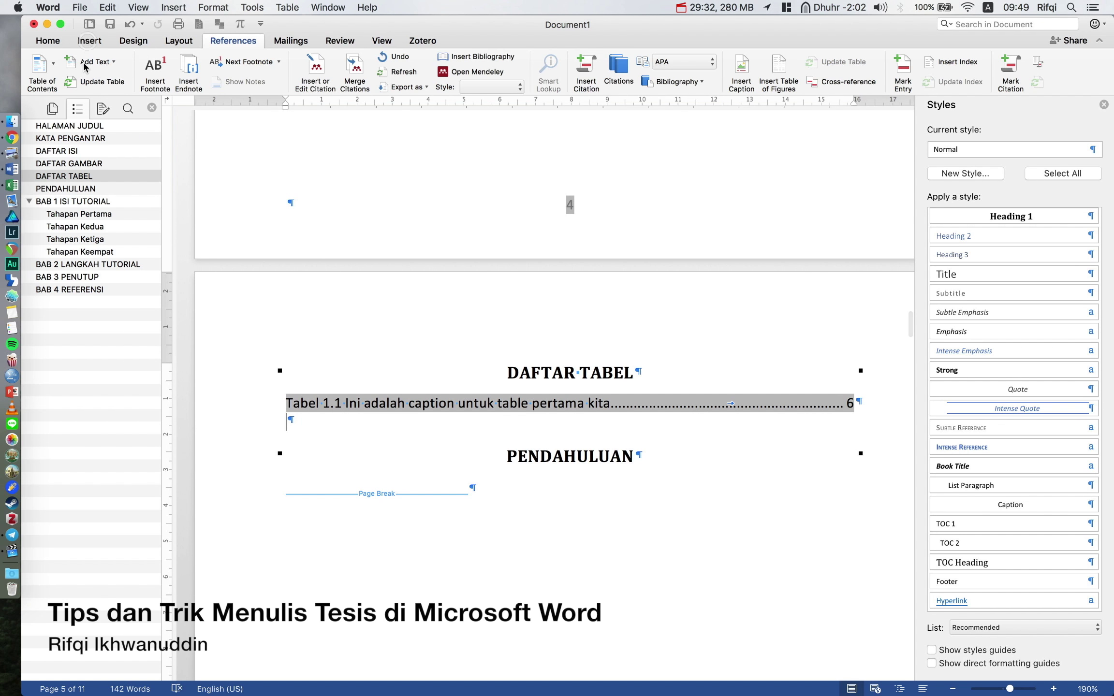
click(89, 40)
click(100, 70)
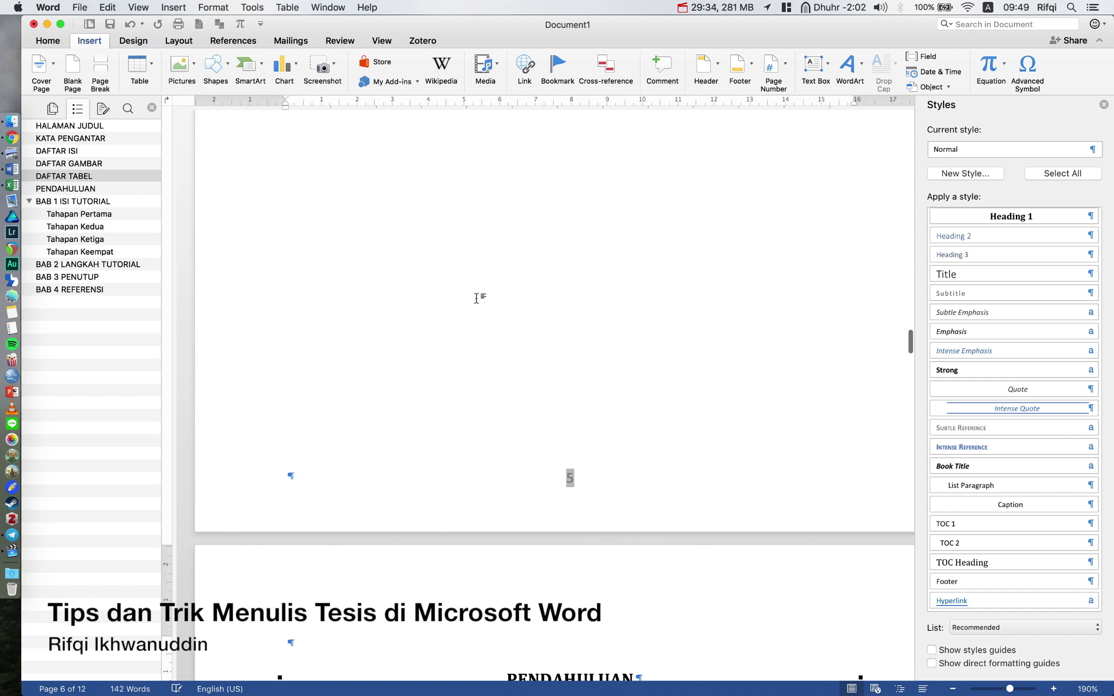
Delete the unwanted empty gap before PENDAHULUAN.
scroll(477, 297, down, 3)
scroll(479, 303, down, 2)
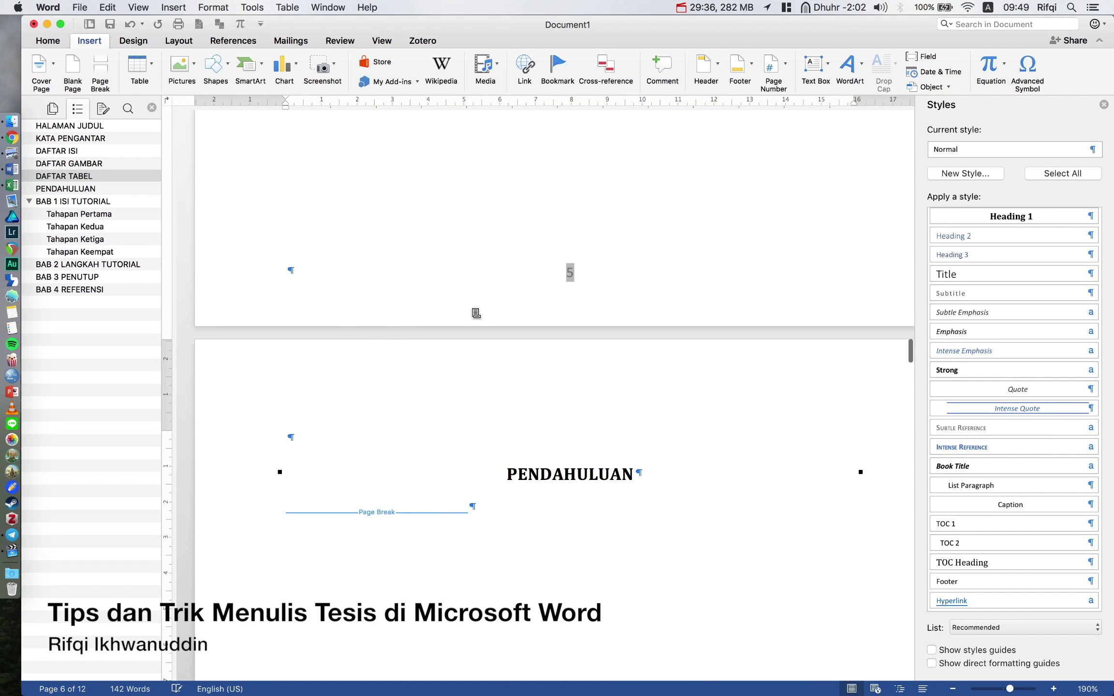
click(479, 391)
key(BackSpace)
key(BackSpace)
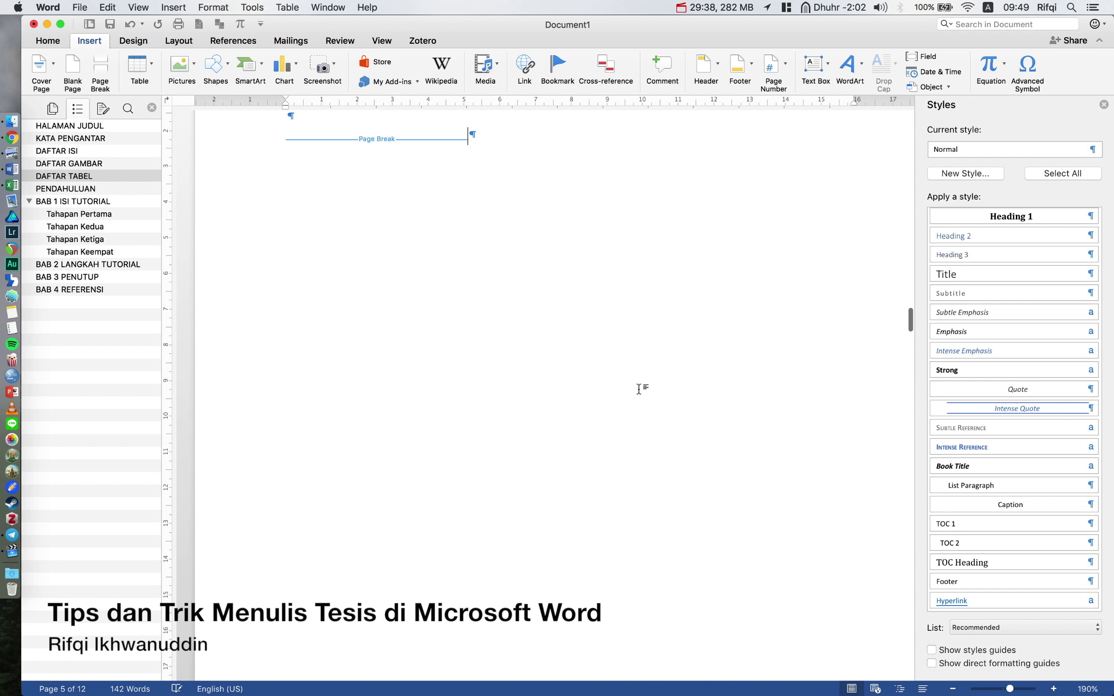
scroll(628, 401, up, 15)
scroll(633, 435, down, 8)
Type a DAFTAR PERSAMAAN heading above PENDAHULUAN with an empty paragraph beneath it.
click(648, 362)
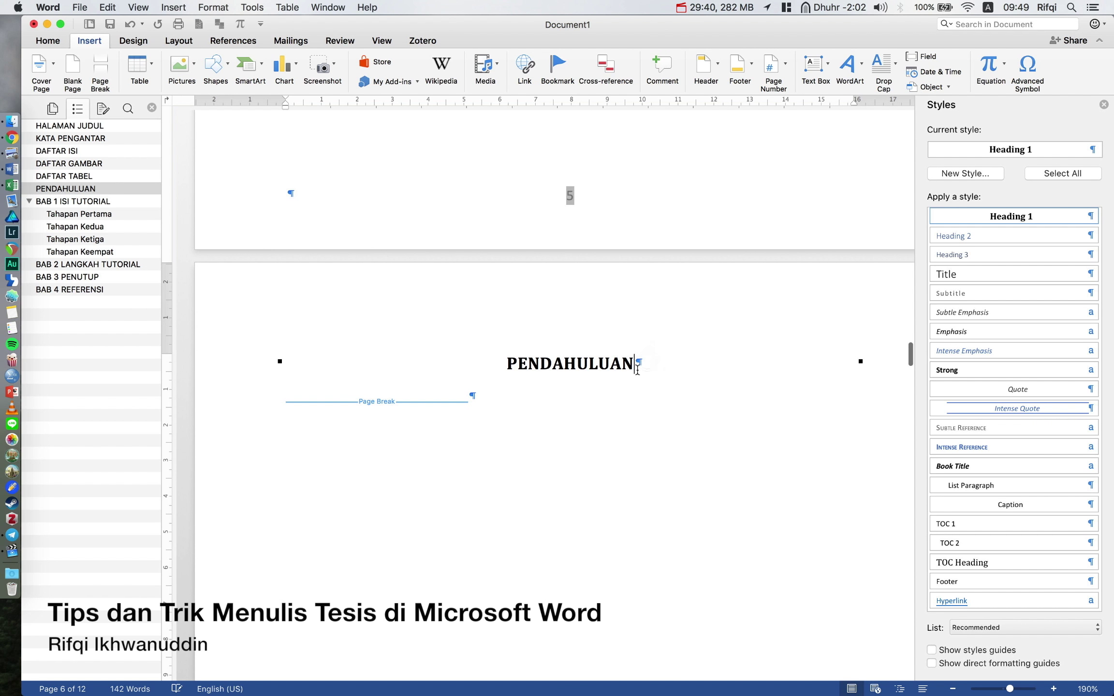
click(498, 363)
text(DAFTAR)
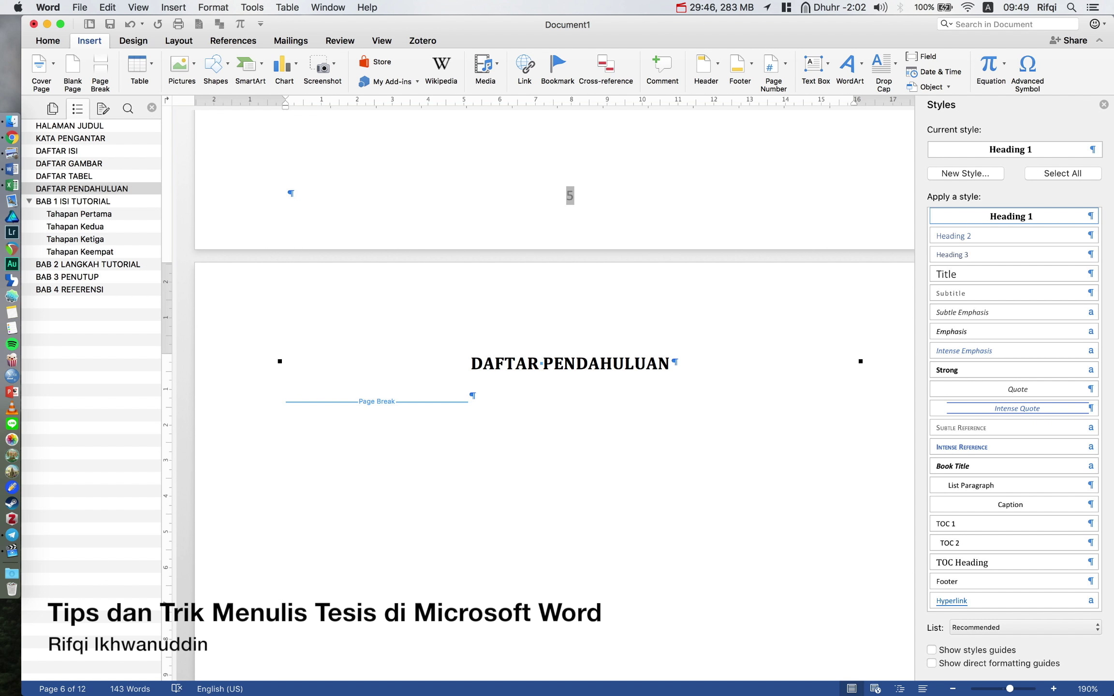
text( PE)
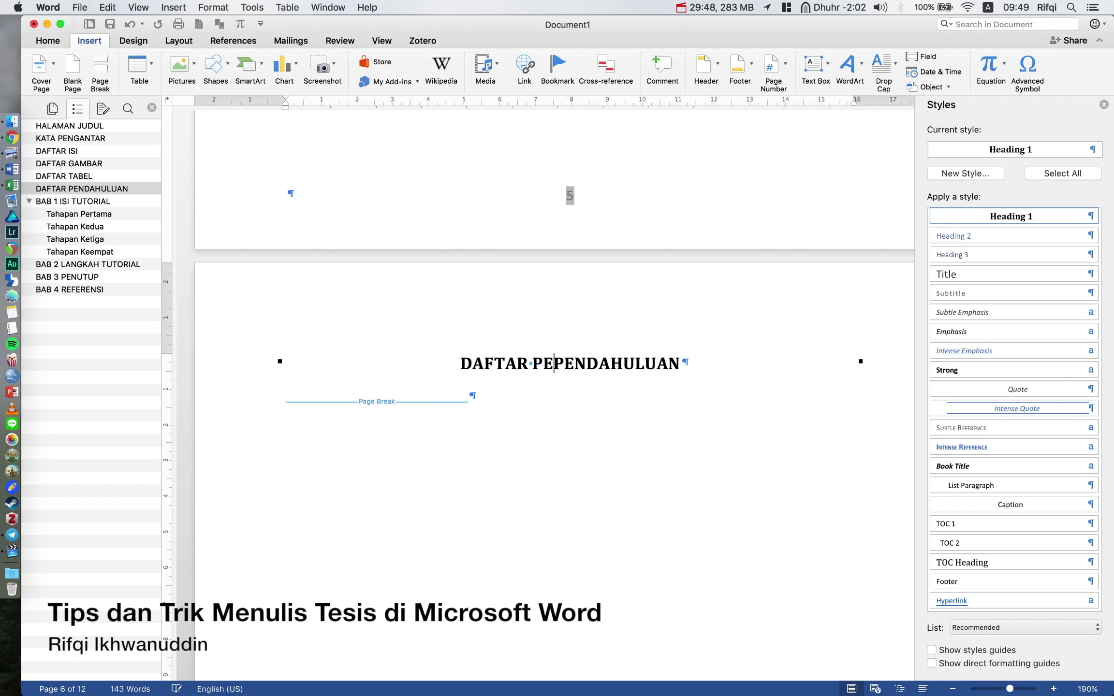
text(RSAMAAN)
key(Return)
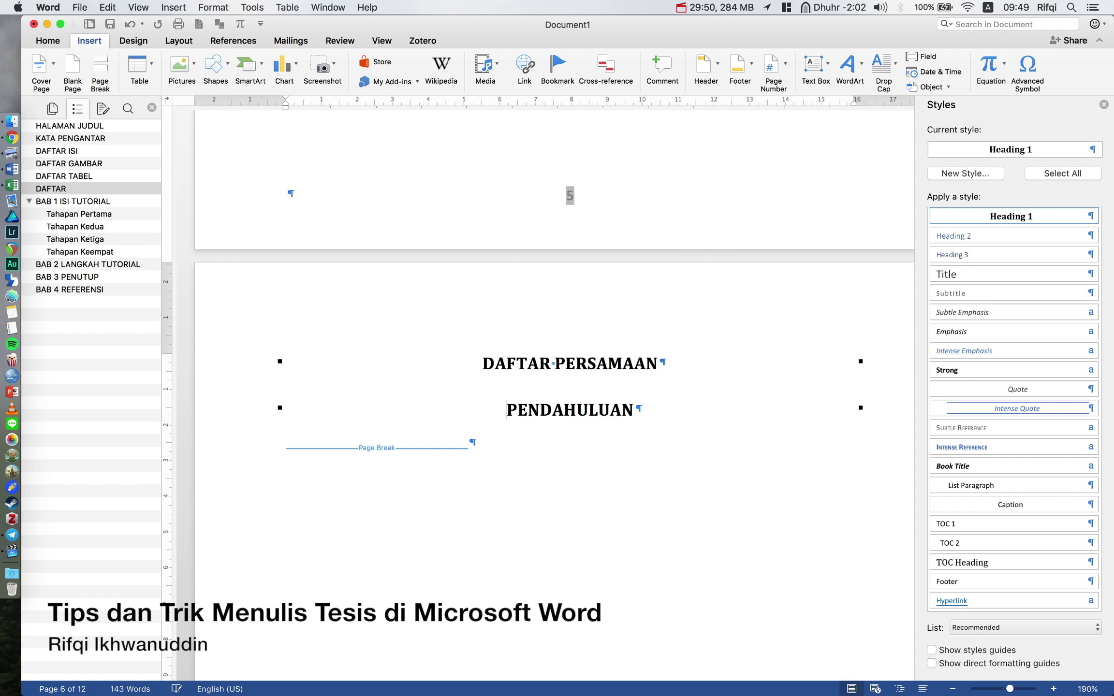
click(670, 367)
key(Return)
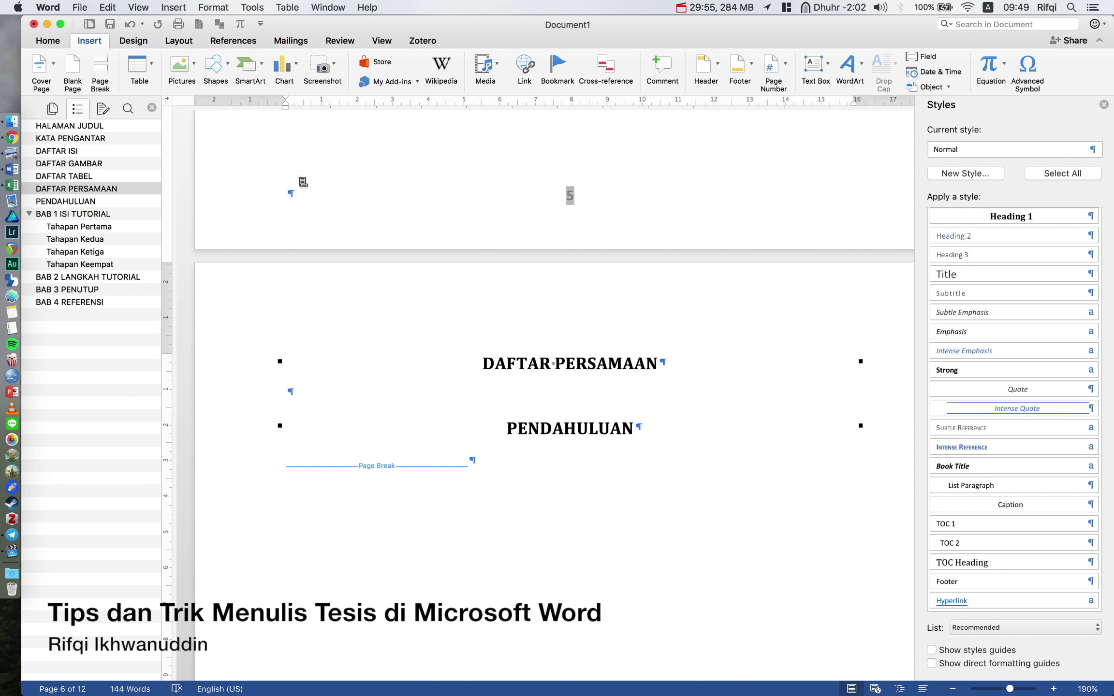
click(251, 43)
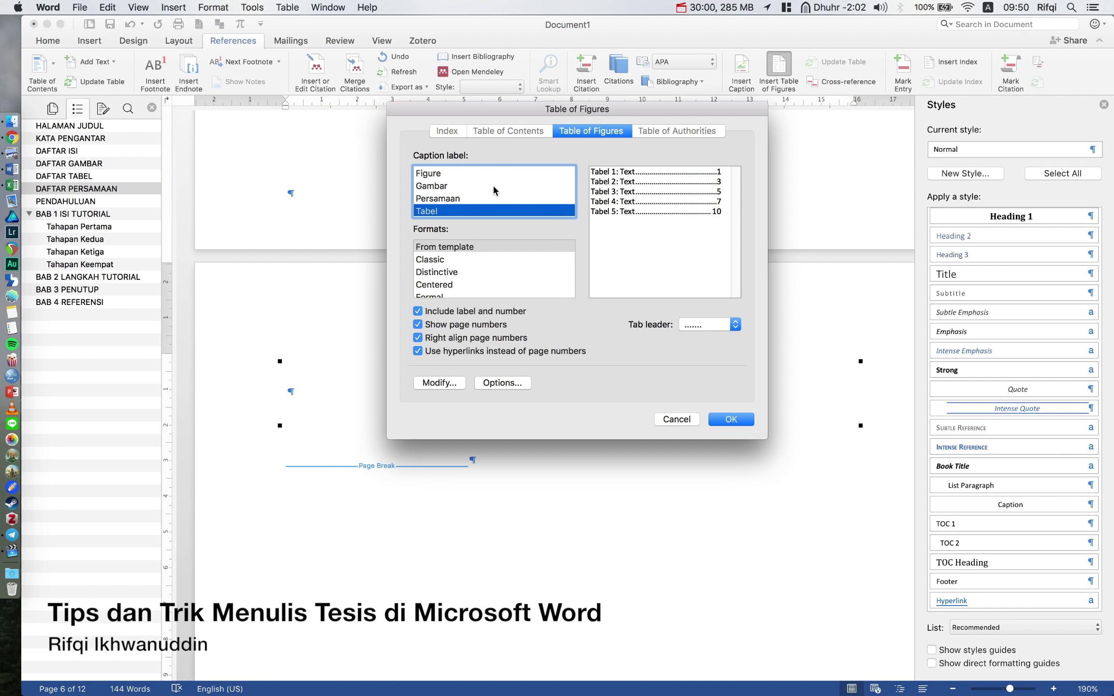
Insert the Persamaan caption list under DAFTAR PERSAMAAN and page-break before PENDAHULUAN.
click(483, 198)
click(732, 418)
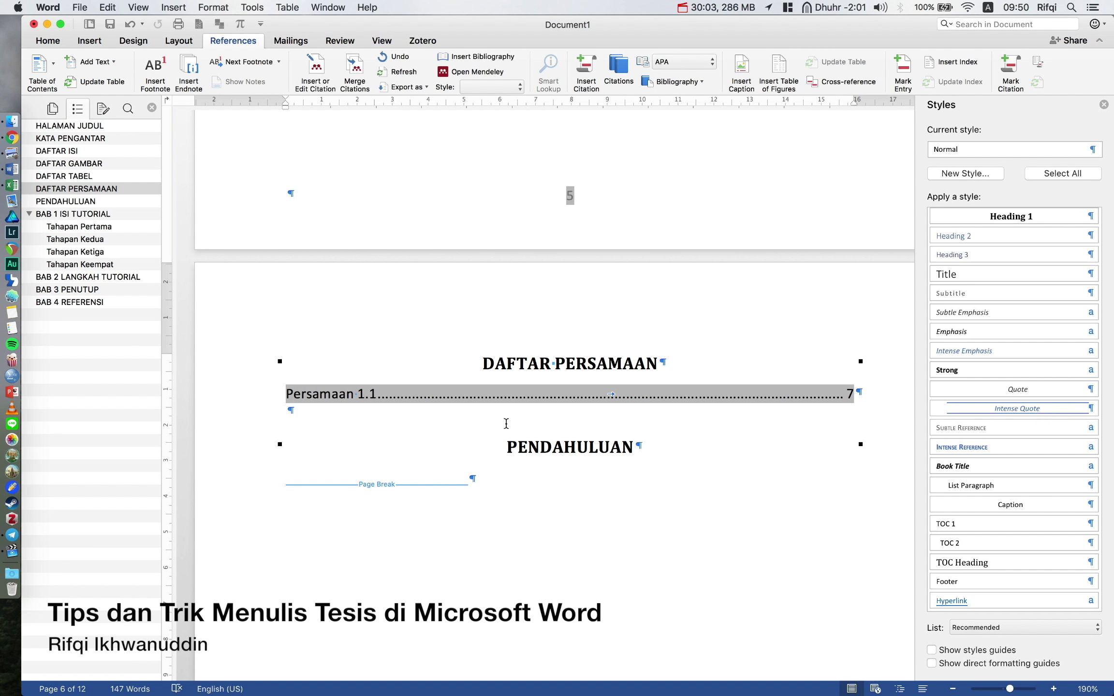
click(87, 42)
click(100, 73)
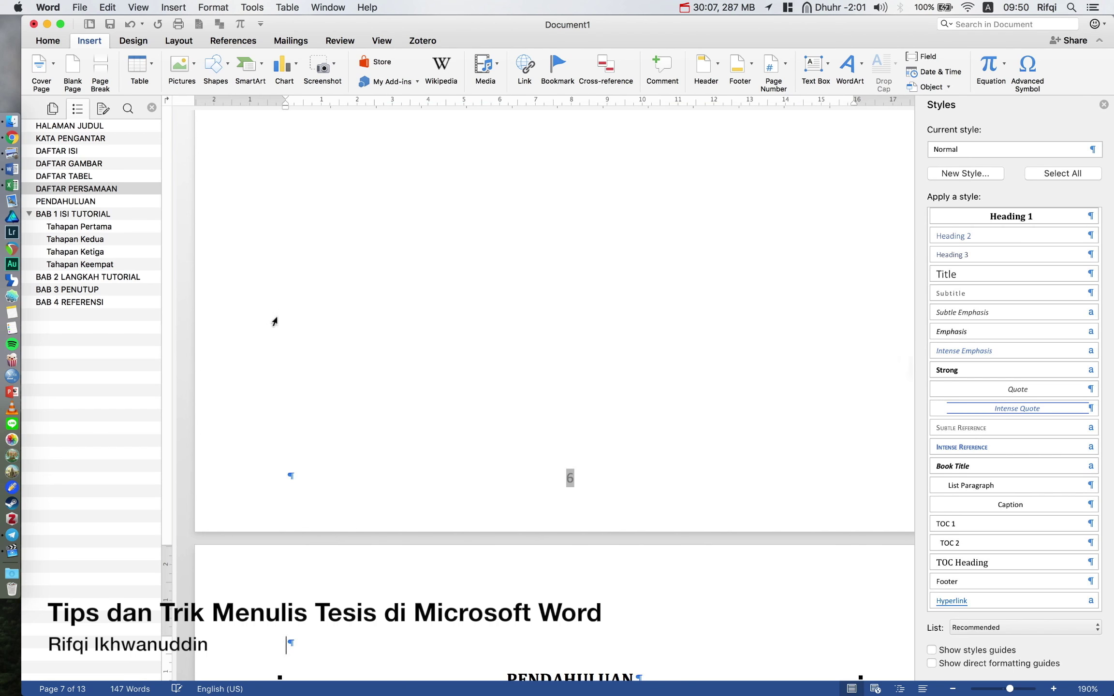
Update the entire DAFTAR ISI table of contents.
click(71, 155)
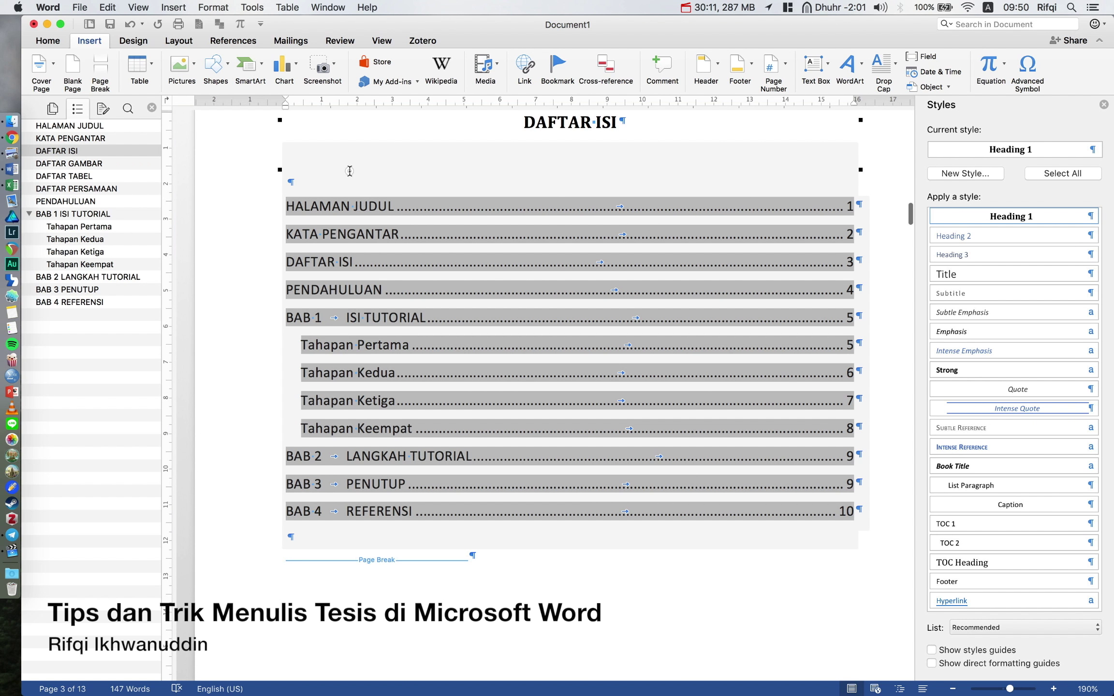
click(350, 171)
click(360, 136)
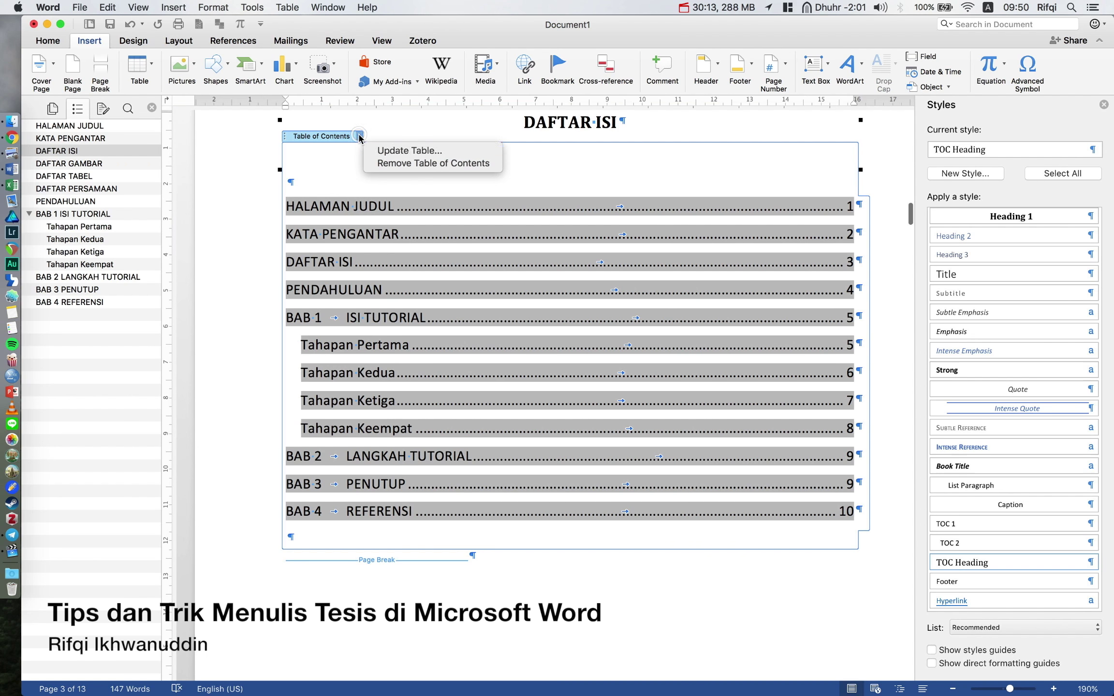
click(379, 151)
click(508, 235)
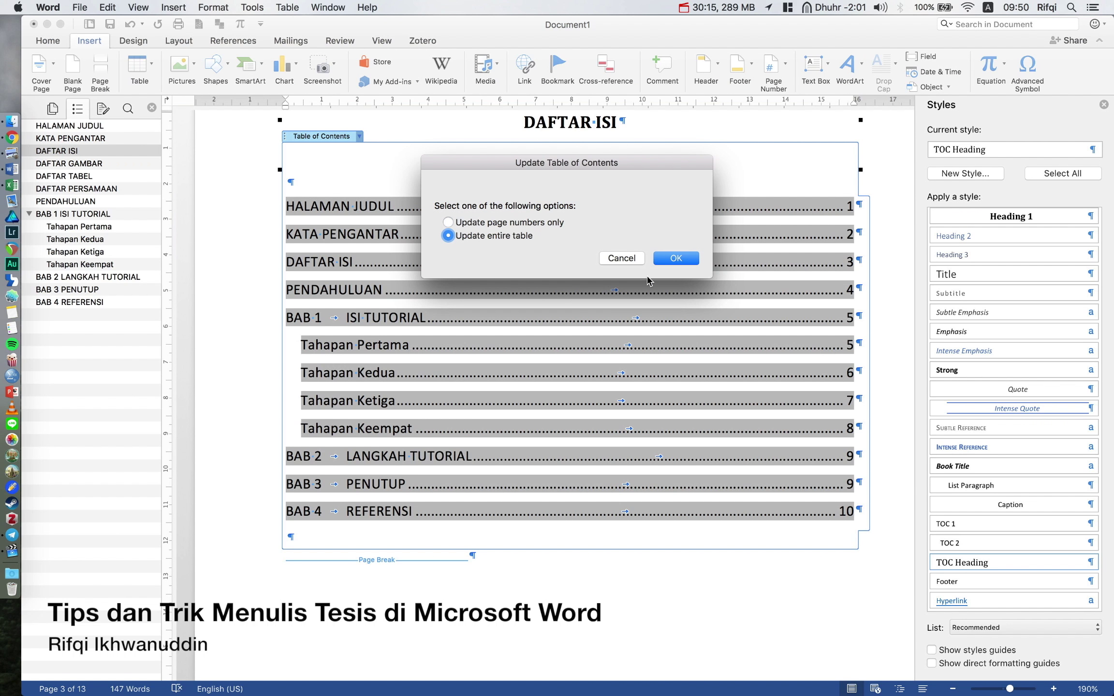
click(665, 261)
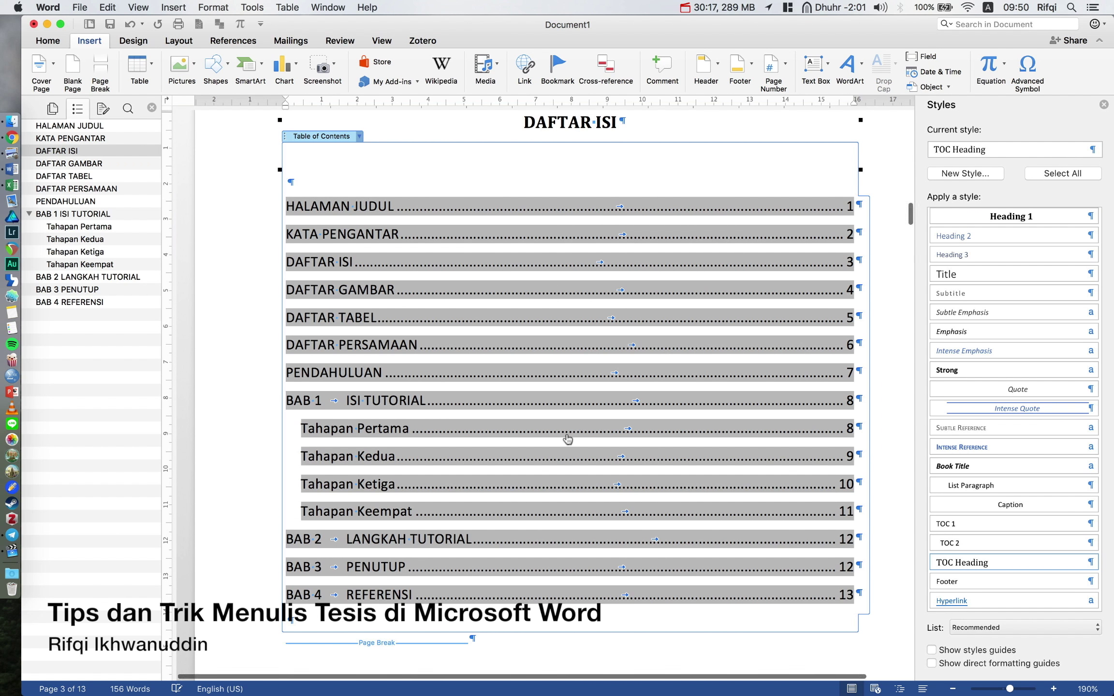
Scroll back to the title page and place the cursor in HALAMAN JUDUL, near its footer.
scroll(569, 438, down, 5)
scroll(568, 438, up, 5)
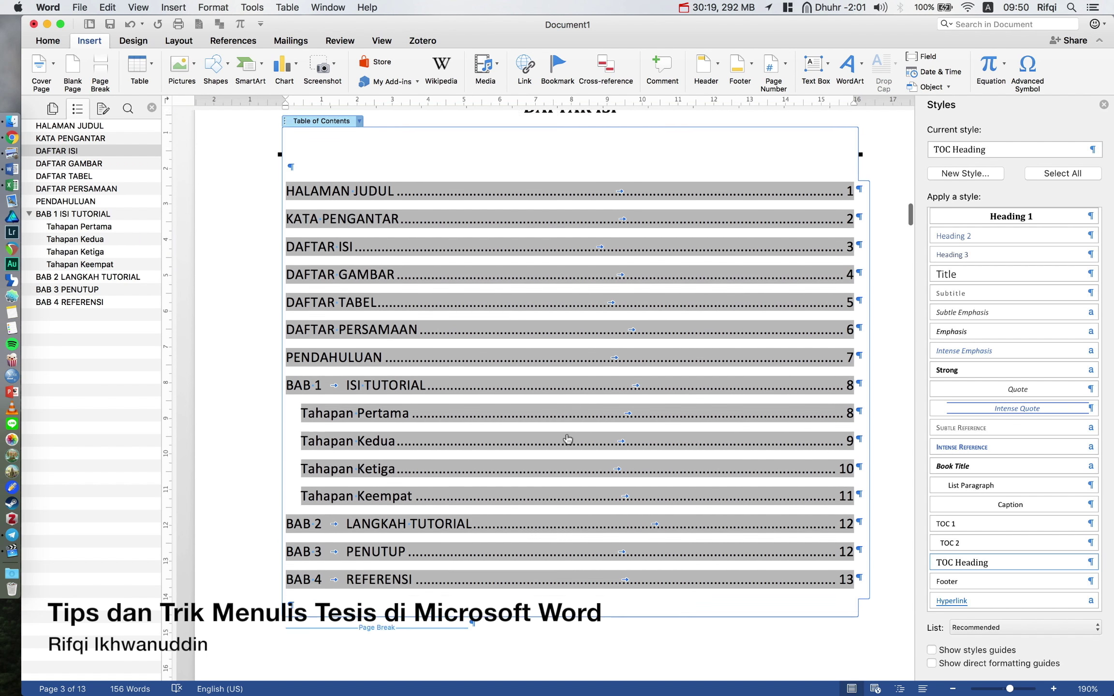
scroll(569, 439, up, 2)
scroll(568, 439, up, 3)
scroll(568, 439, up, 2)
scroll(568, 438, up, 5)
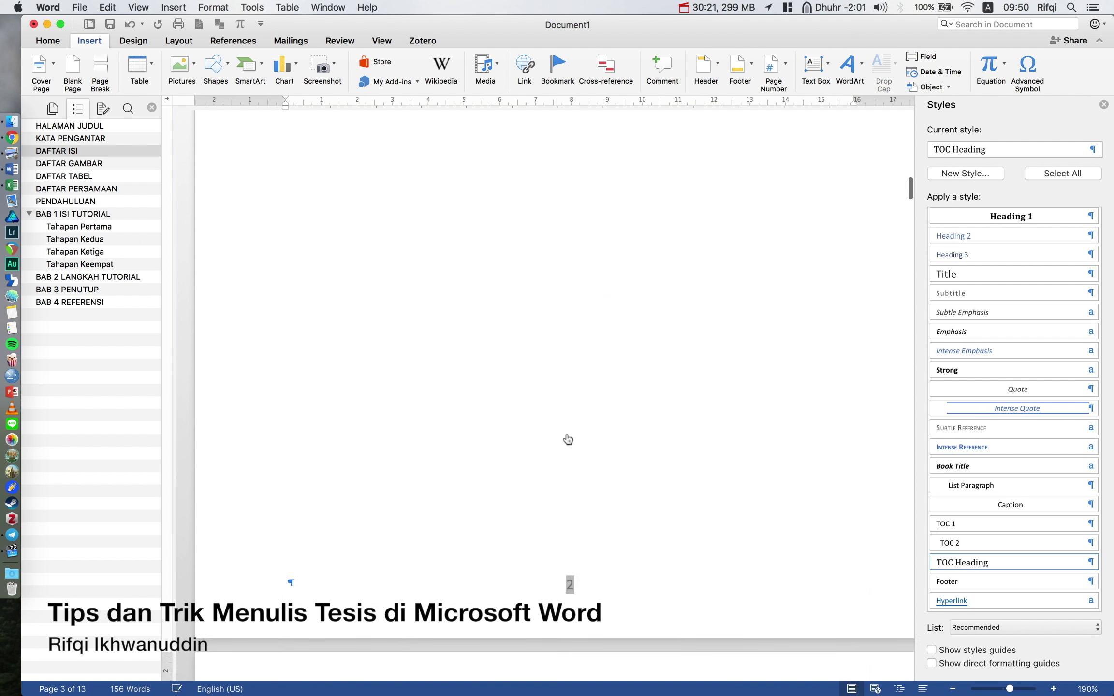
scroll(568, 438, up, 3)
scroll(569, 439, up, 3)
scroll(568, 439, up, 2)
scroll(568, 439, up, 5)
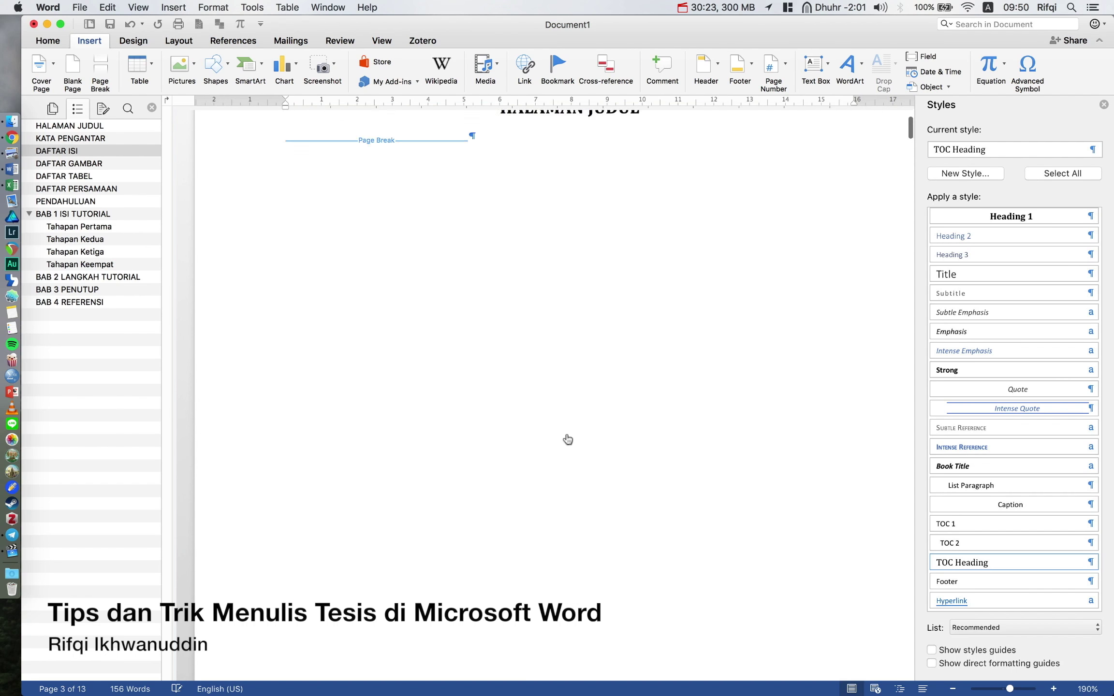
scroll(568, 438, up, 3)
scroll(567, 436, up, 3)
scroll(566, 436, down, 10)
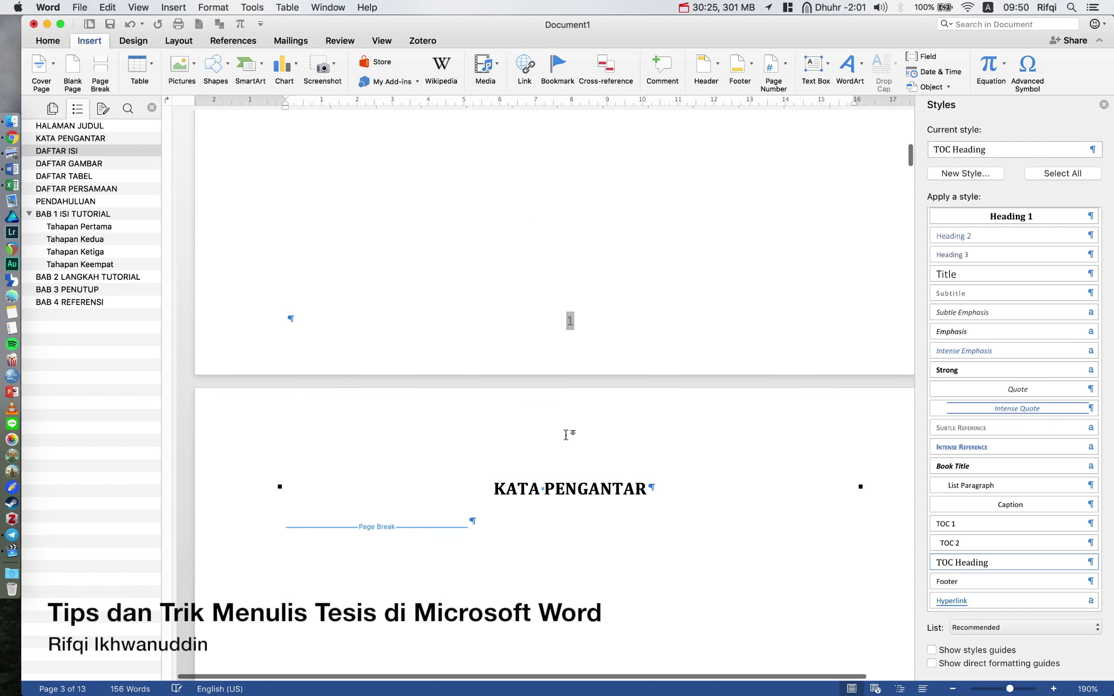
scroll(567, 436, down, 1)
scroll(567, 436, down, 5)
scroll(566, 436, down, 5)
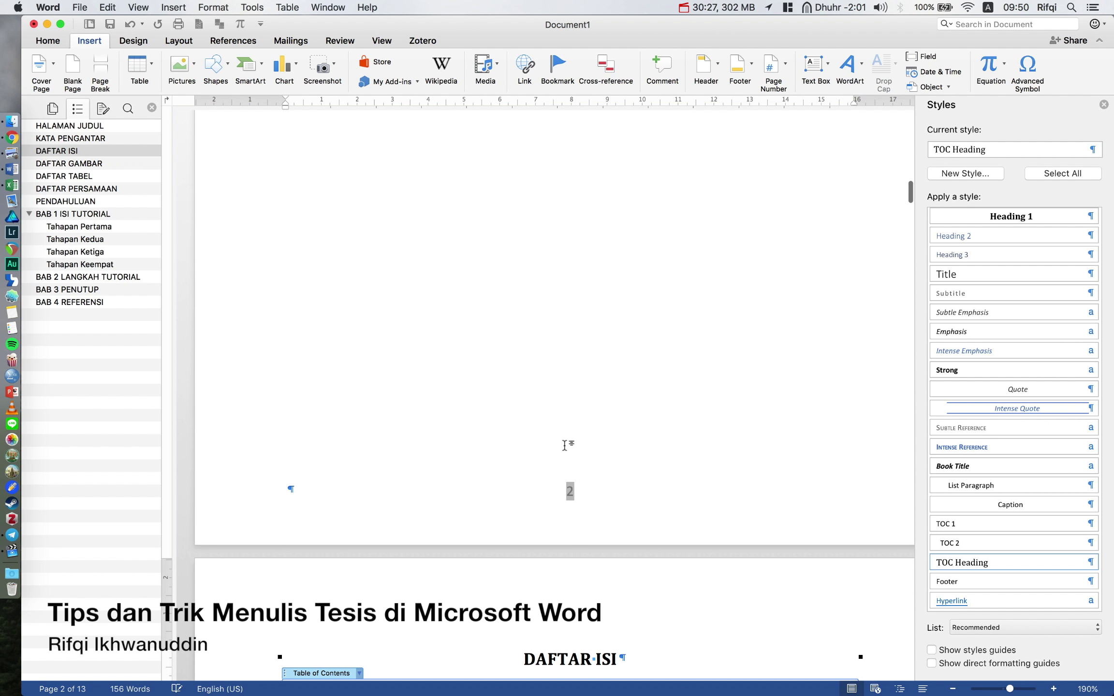
scroll(565, 445, up, 10)
scroll(564, 445, up, 10)
scroll(569, 302, up, 2)
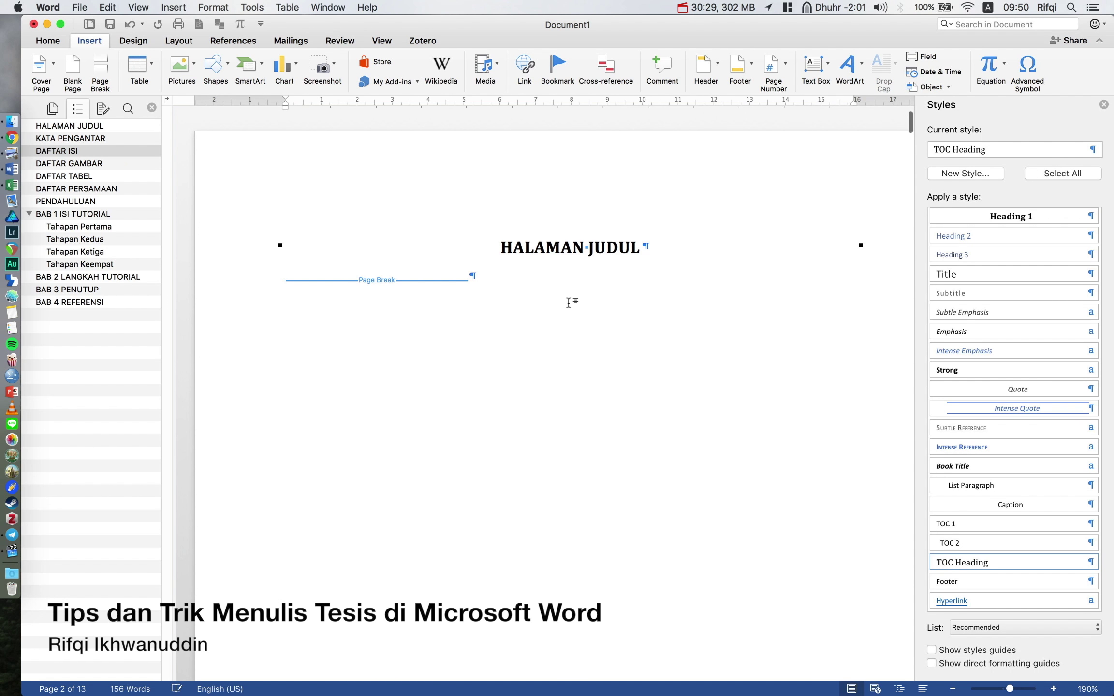
click(577, 248)
scroll(581, 283, up, 5)
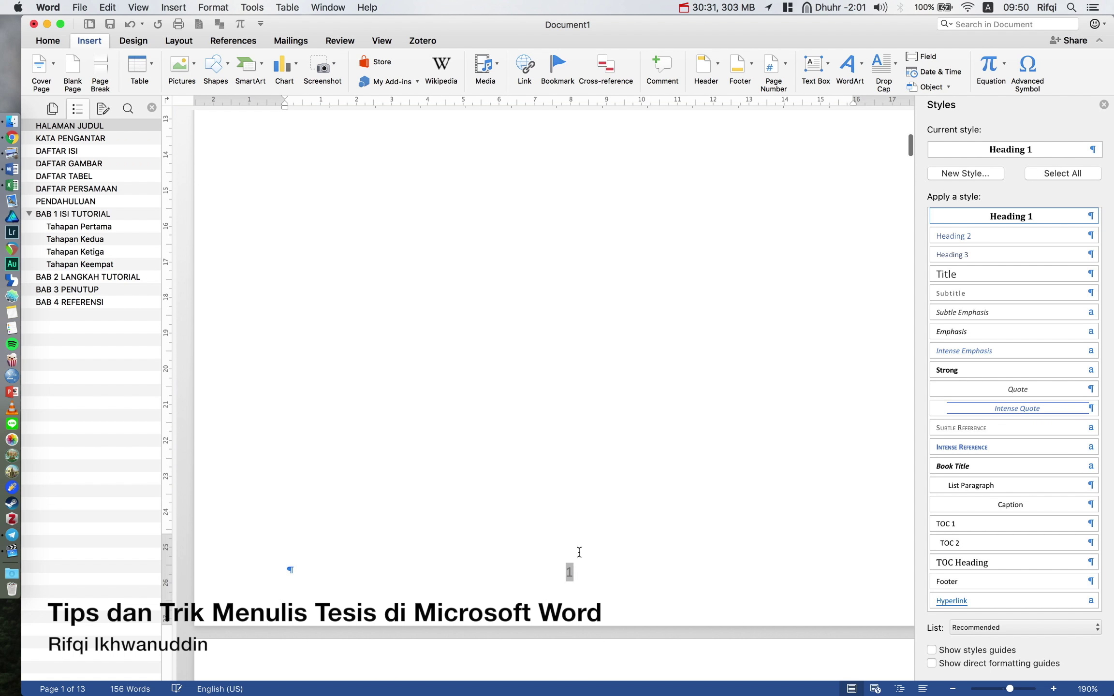
scroll(561, 576, down, 3)
scroll(570, 530, down, 2)
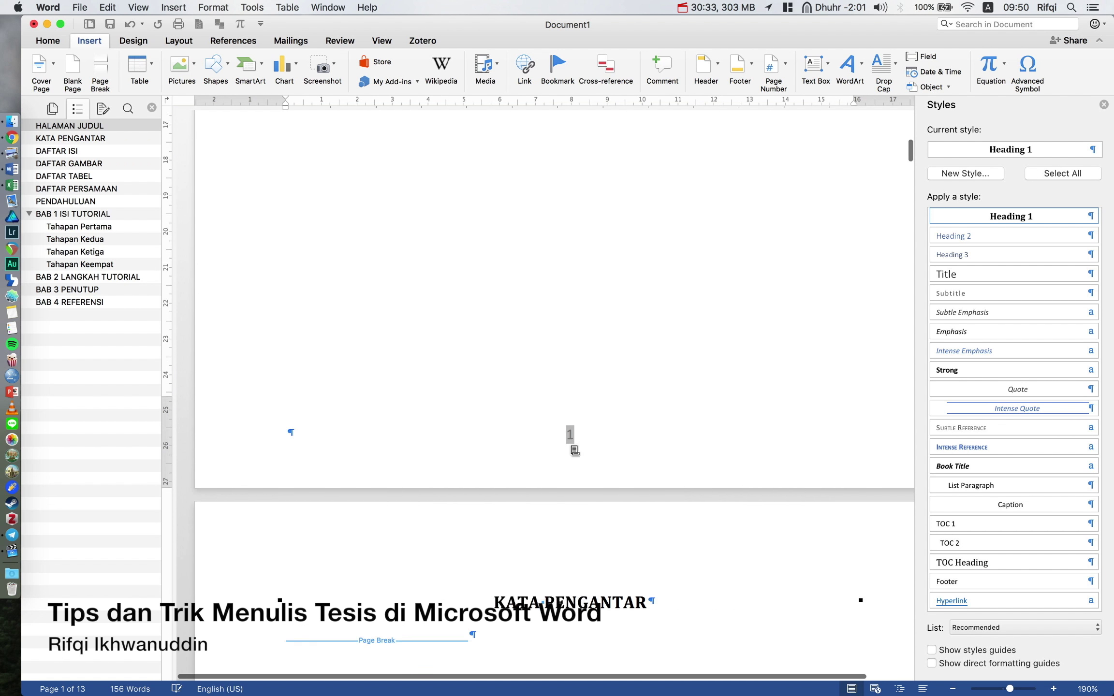
scroll(570, 426, down, 10)
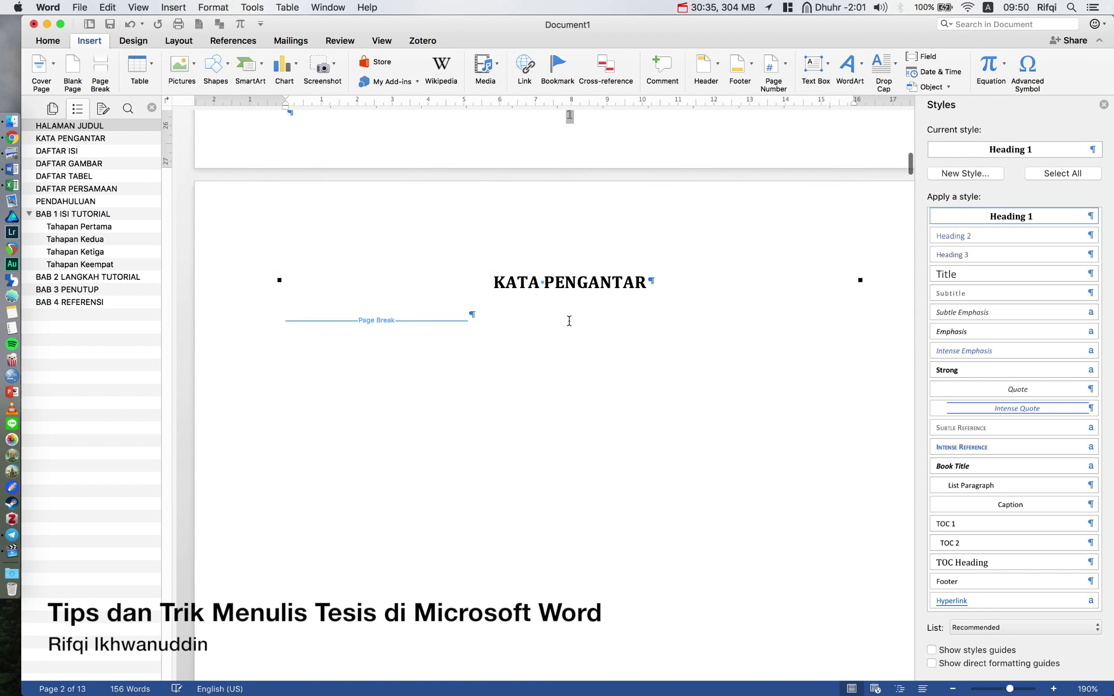
scroll(599, 193, up, 3)
Edit the title-page footer and scroll through the footers to confirm page 2 is still numbered 2.
double_click(597, 154)
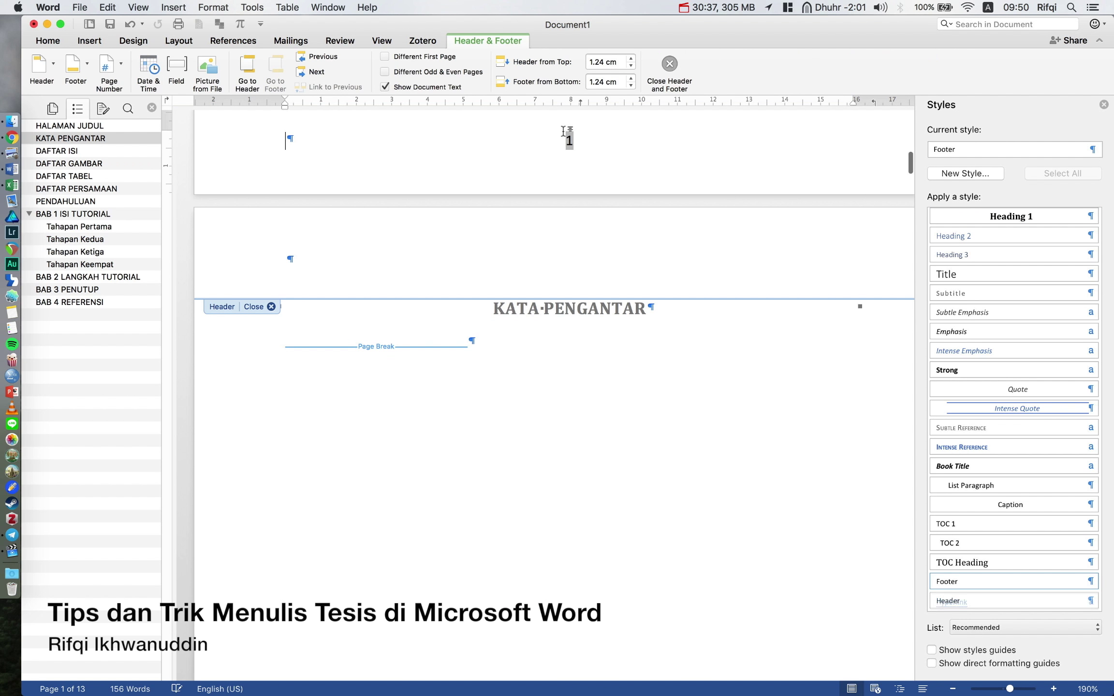
scroll(578, 161, up, 1)
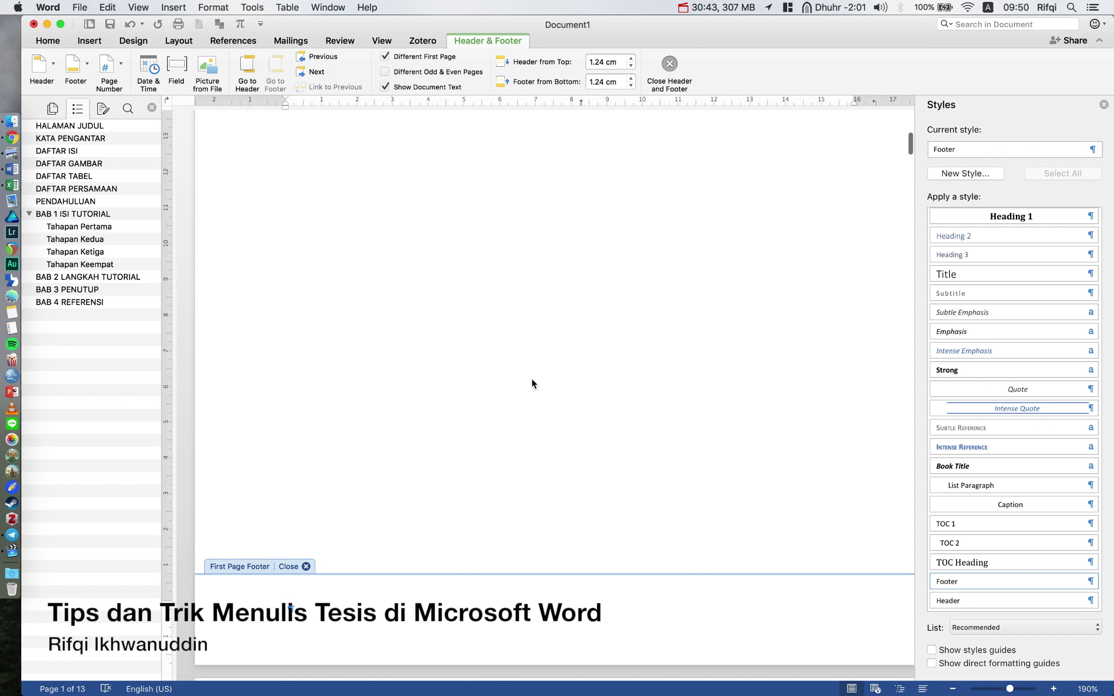
scroll(531, 377, down, 5)
scroll(531, 377, down, 10)
scroll(531, 377, down, 10)
scroll(531, 377, down, 8)
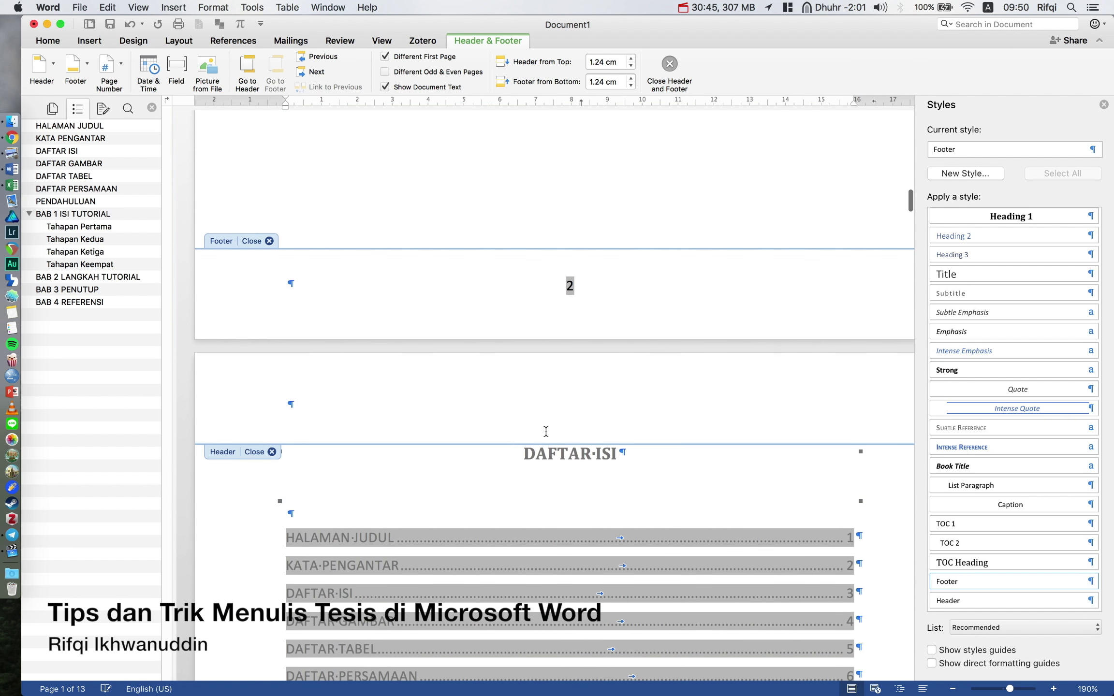
scroll(546, 431, down, 1)
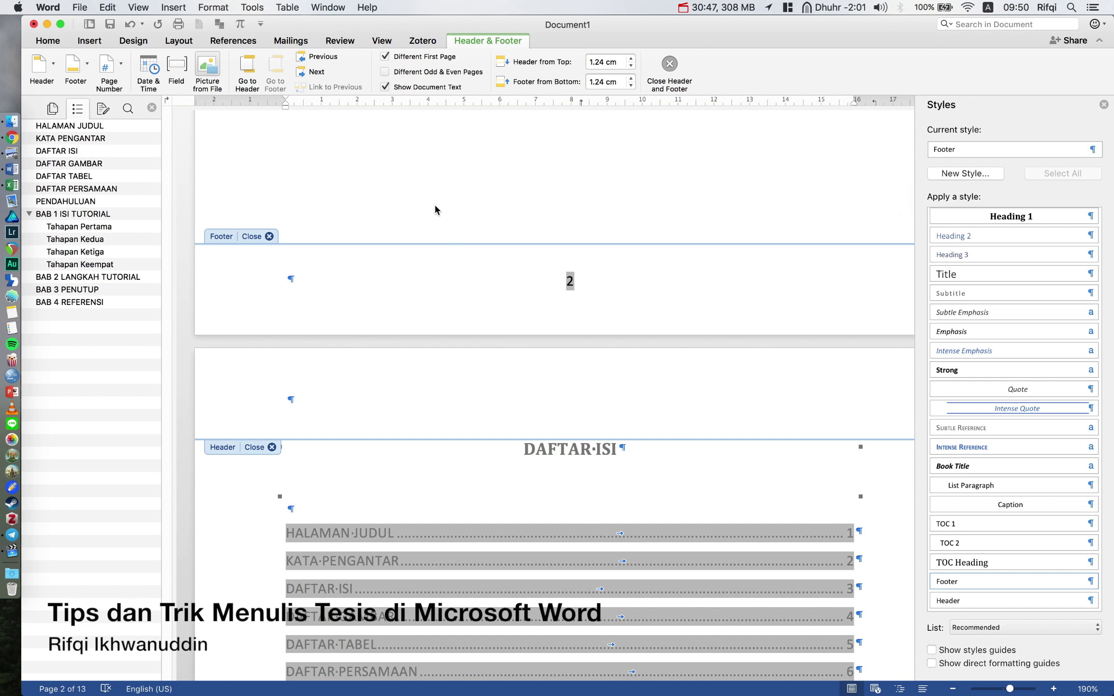
scroll(439, 208, up, 2)
scroll(440, 208, up, 8)
scroll(439, 211, up, 10)
scroll(440, 211, up, 10)
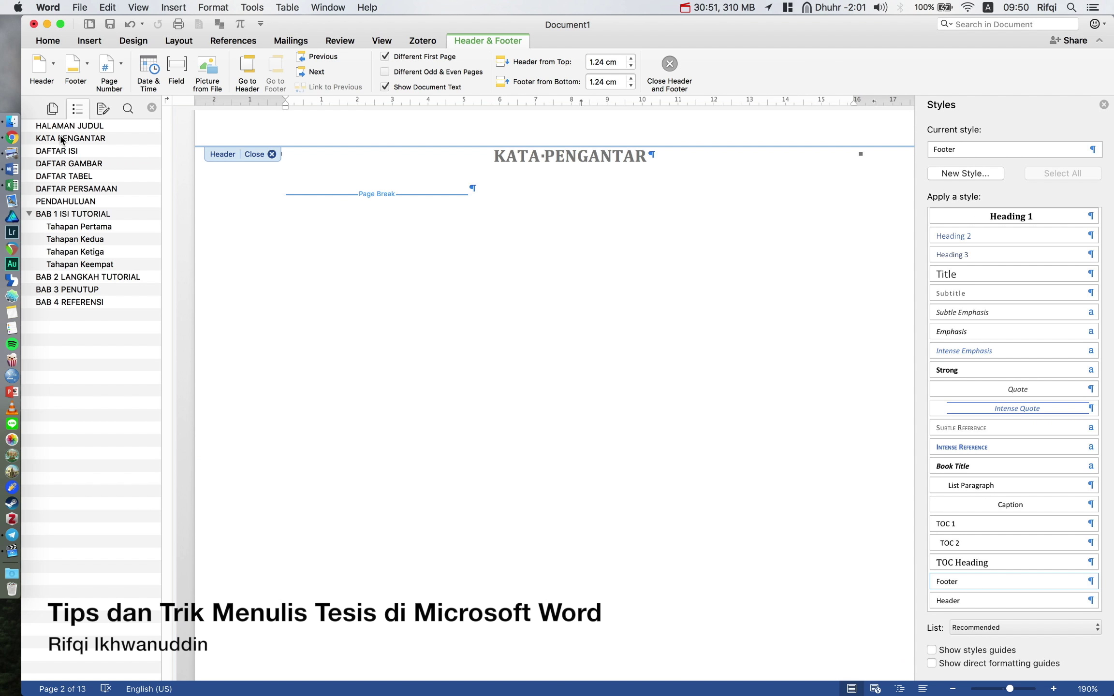
scroll(572, 333, down, 5)
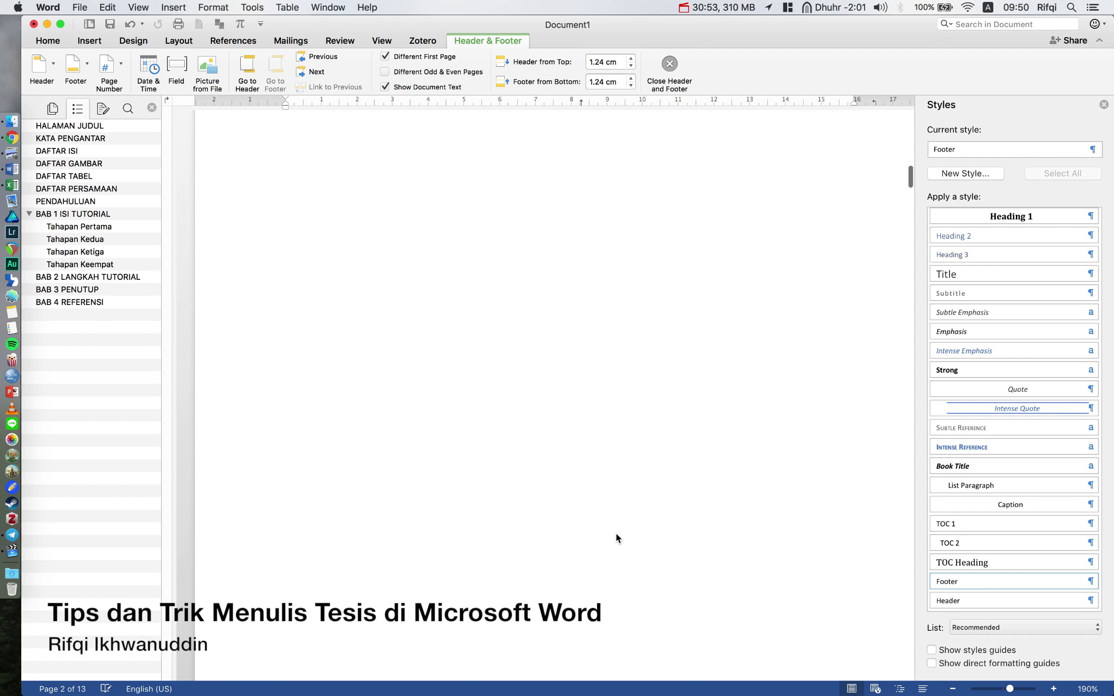
scroll(633, 563, down, 1)
scroll(632, 563, down, 2)
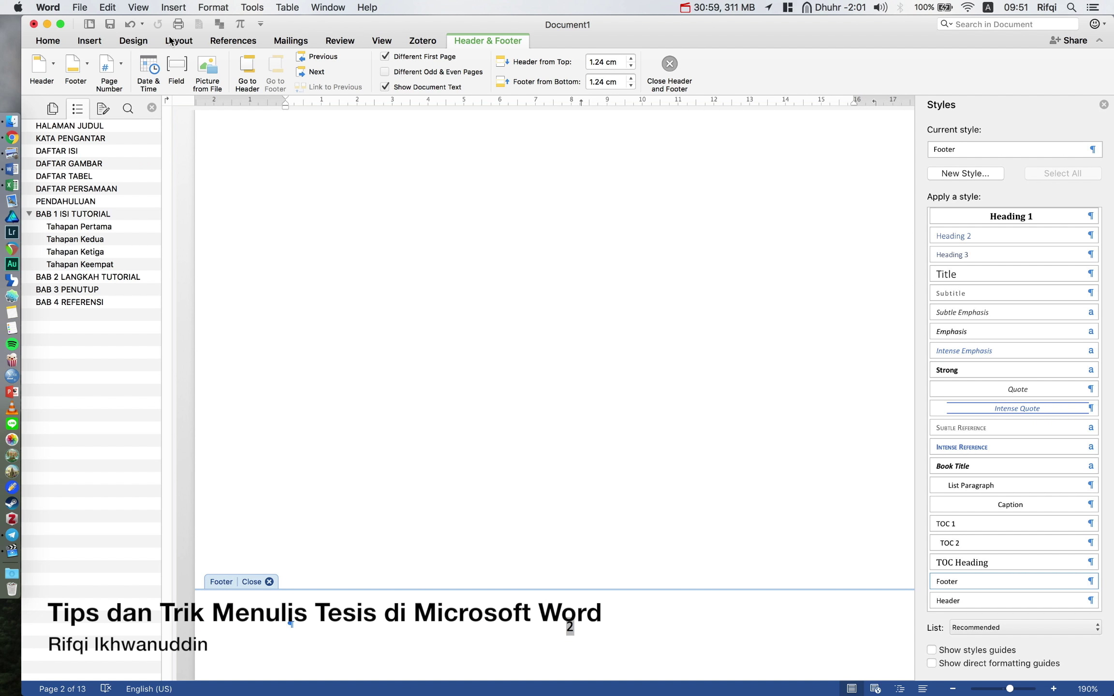
Format the page numbers to start at 0.
click(89, 41)
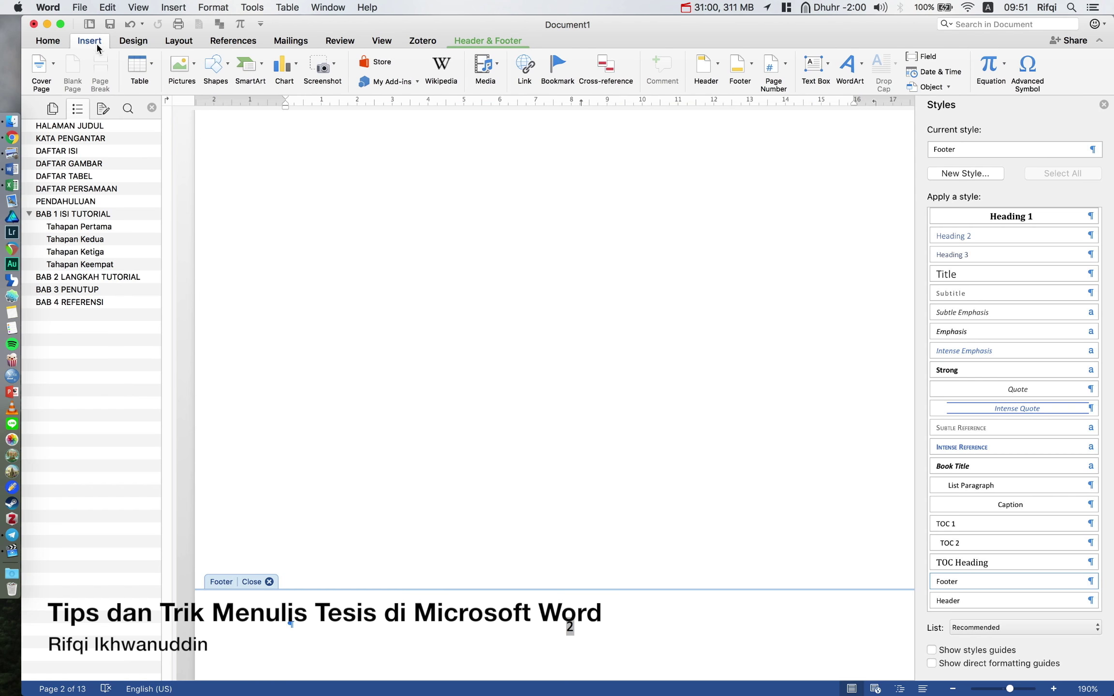
click(460, 42)
click(109, 65)
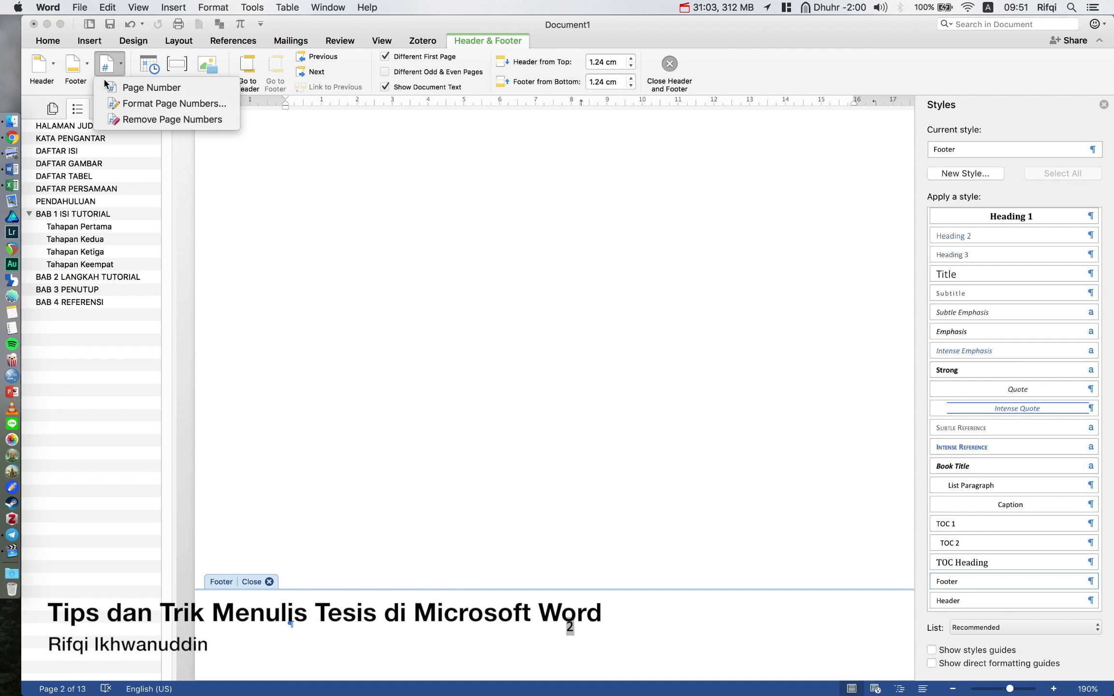
click(129, 103)
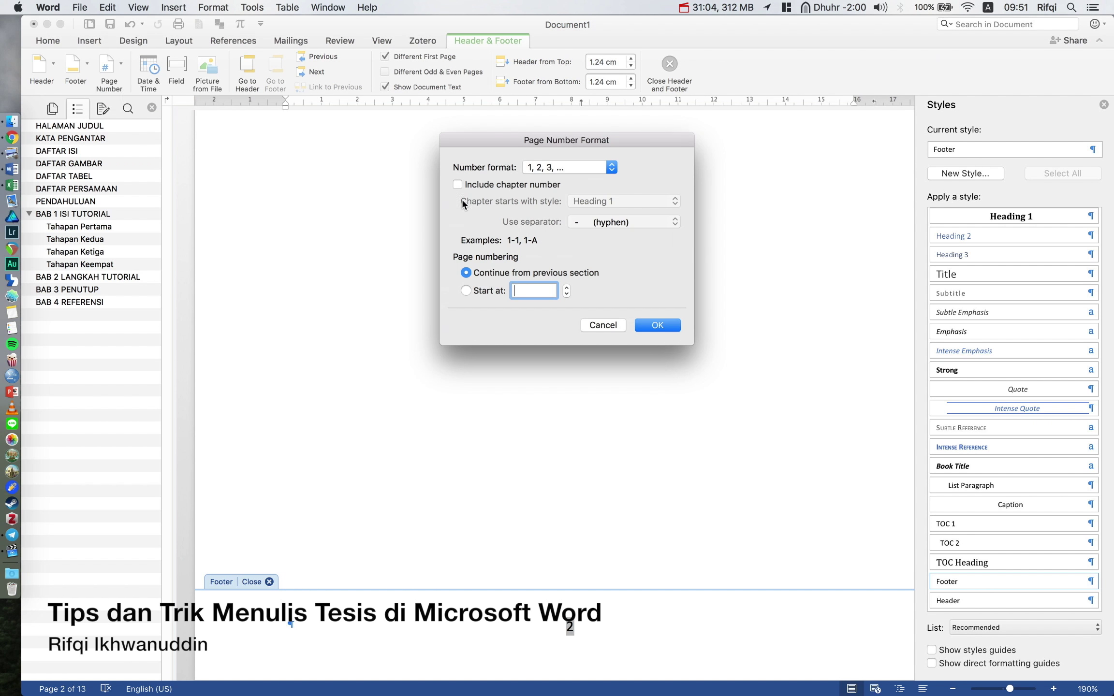
click(493, 291)
text(0)
click(674, 327)
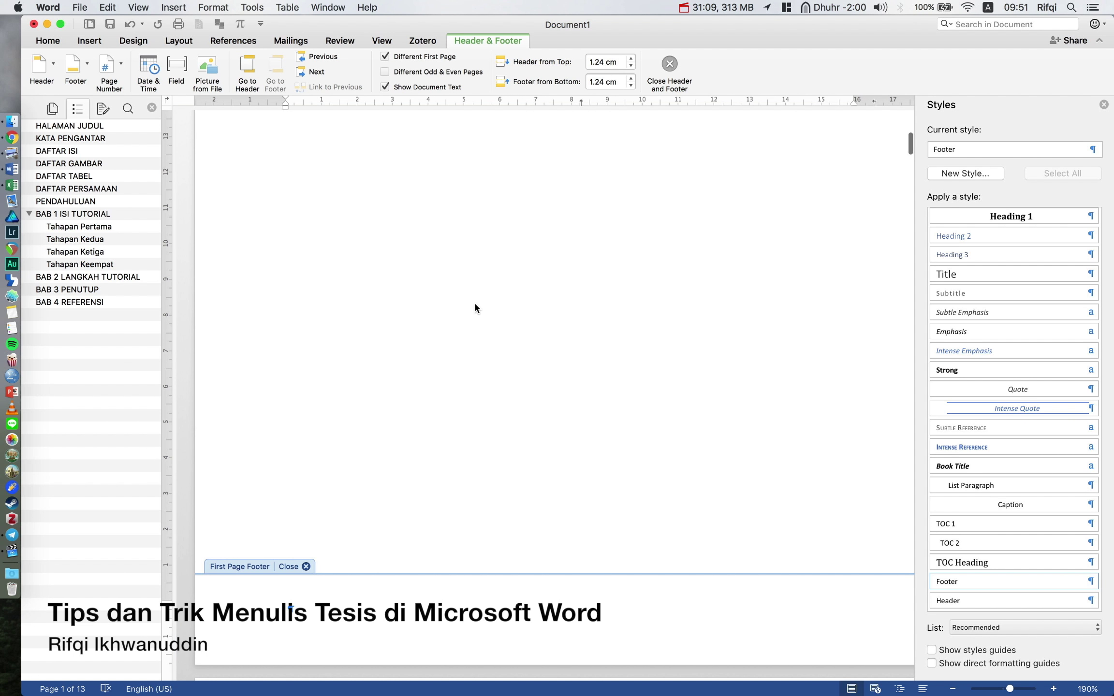
Return to the document body and confirm the KATA PENGANTAR page is now numbered 1.
scroll(475, 308, up, 10)
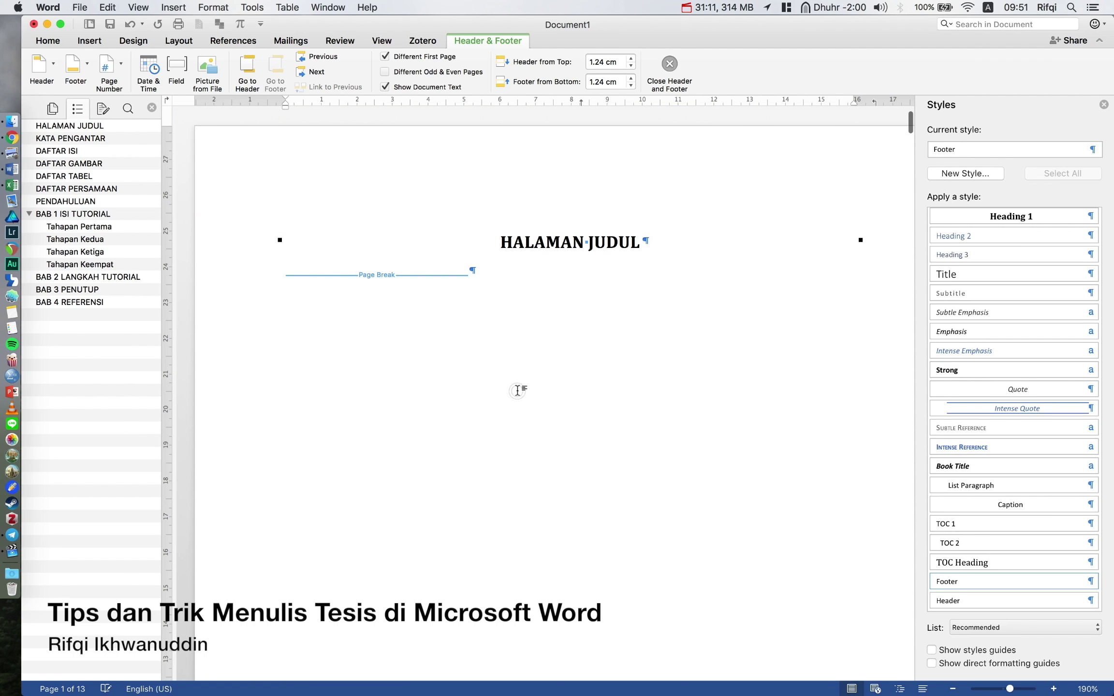
click(518, 389)
scroll(517, 389, down, 15)
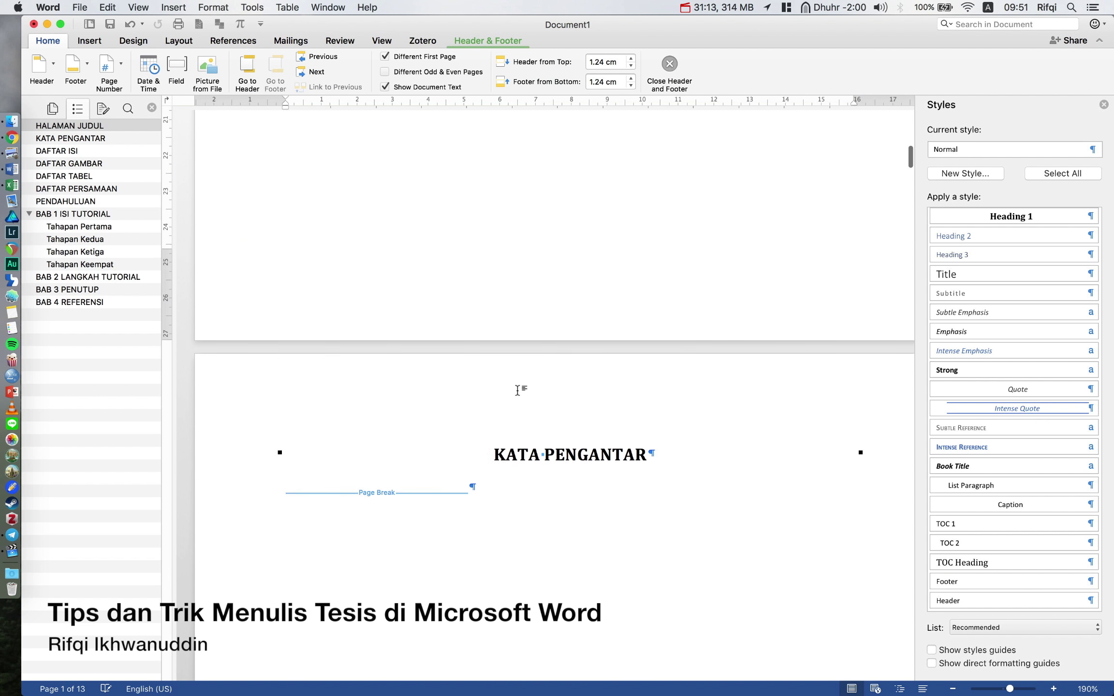
scroll(518, 388, down, 3)
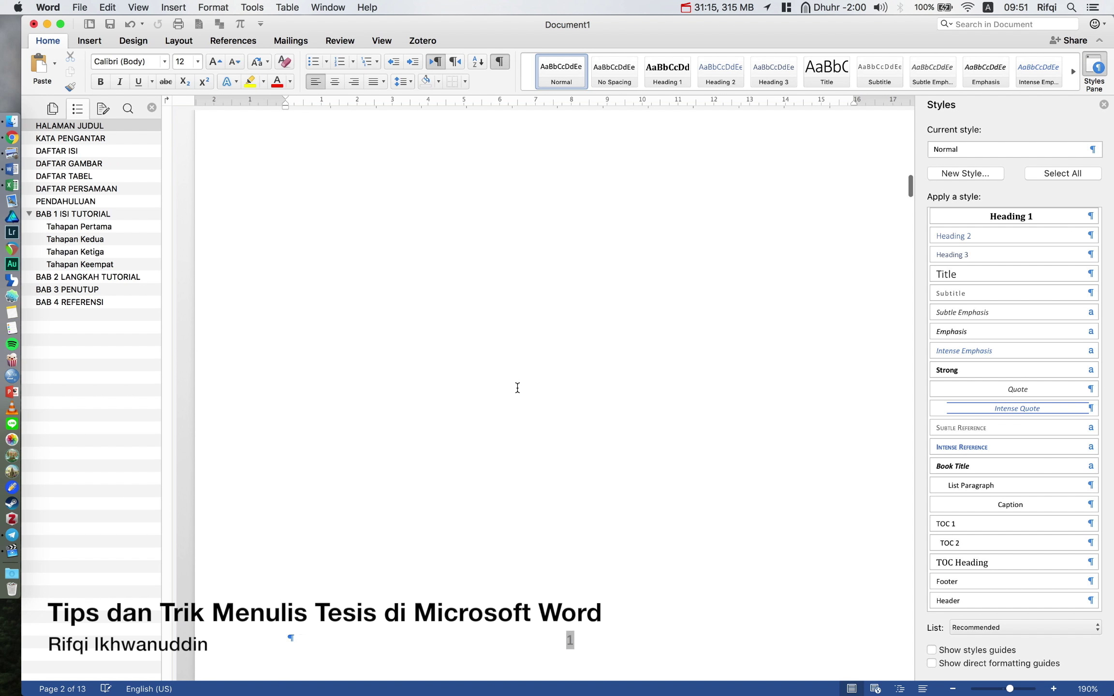
scroll(517, 389, down, 3)
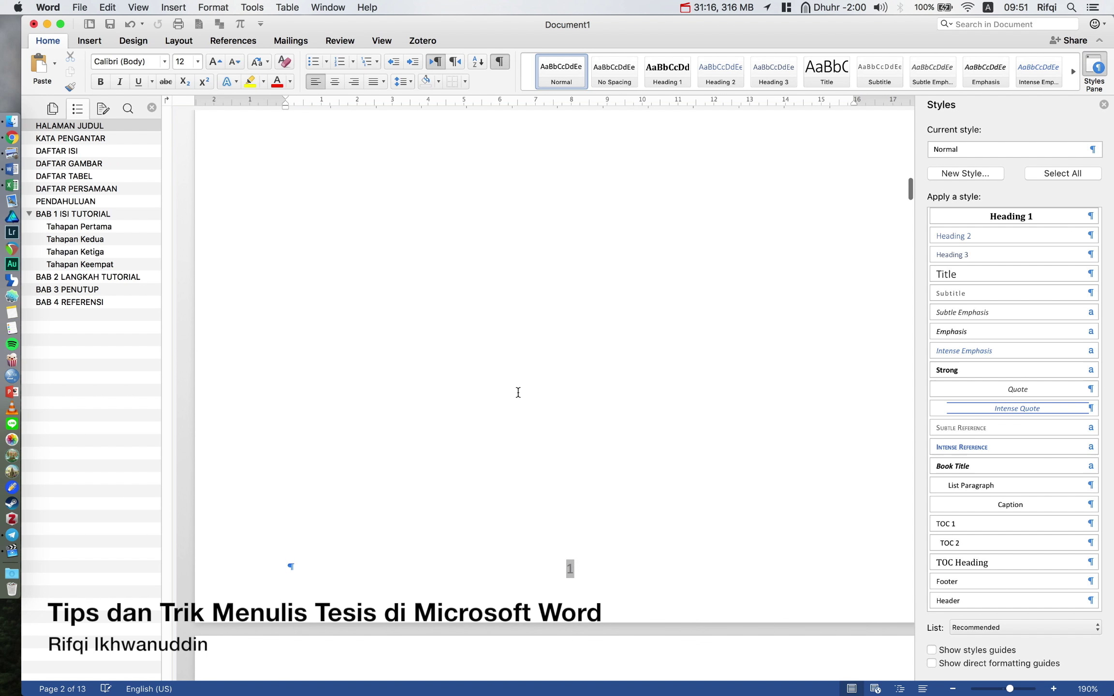
Update the entire table of contents so HALAMAN JUDUL shows page 0, PENDAHULUAN 6 and BAB 4 page 12.
click(73, 153)
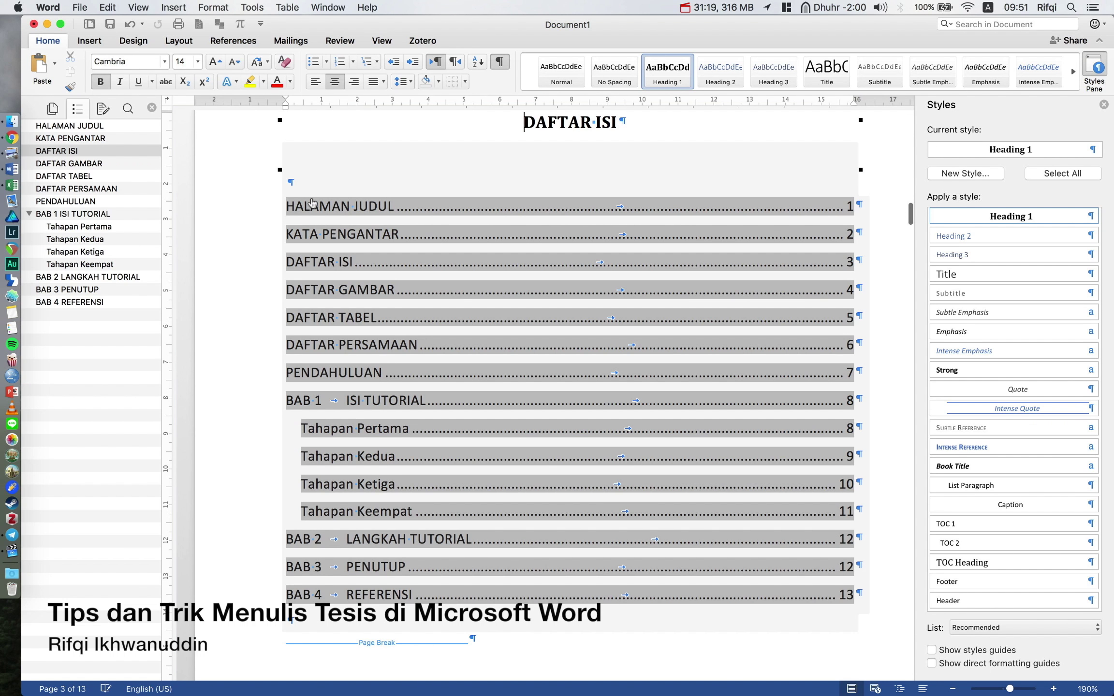
click(346, 152)
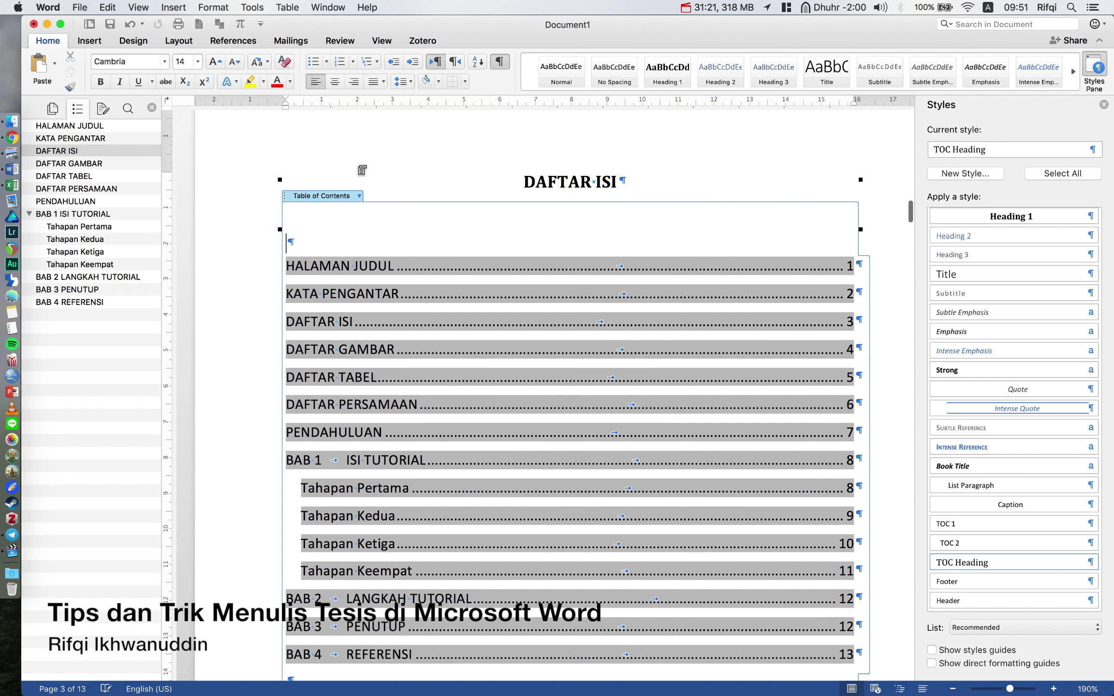
click(358, 195)
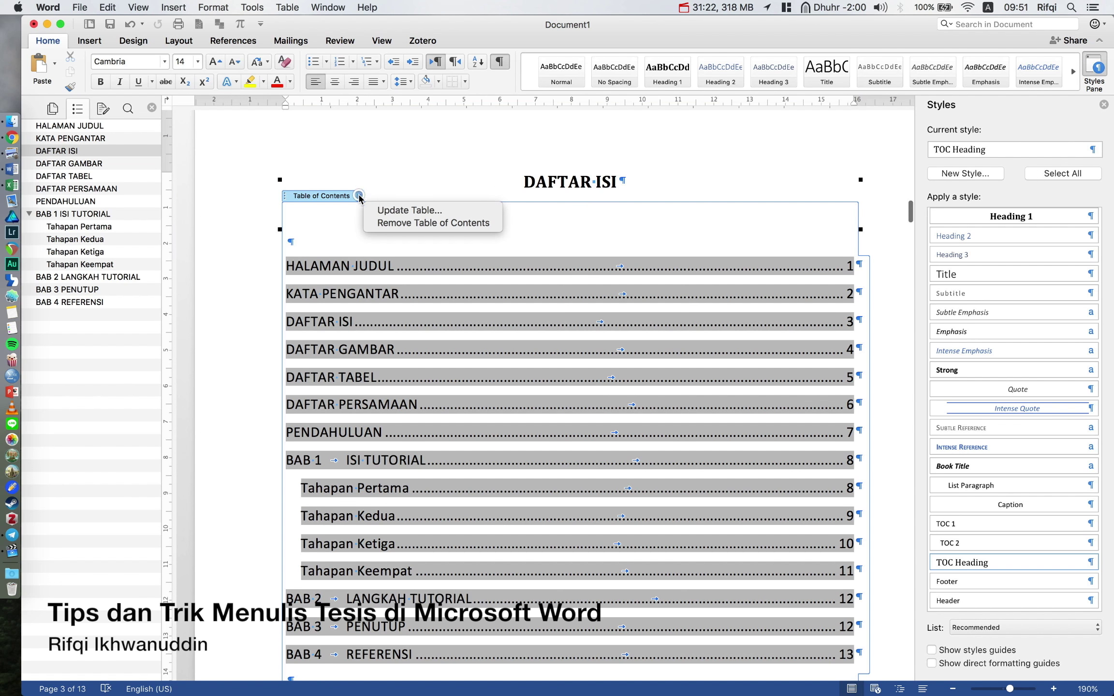
click(396, 211)
click(503, 235)
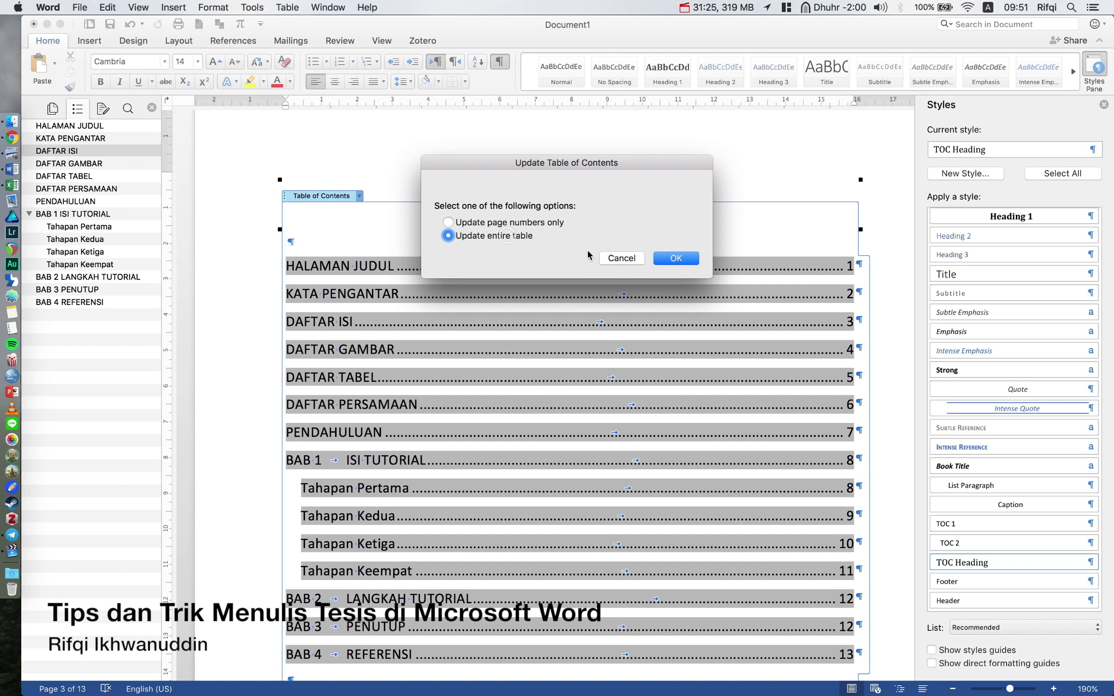
click(673, 261)
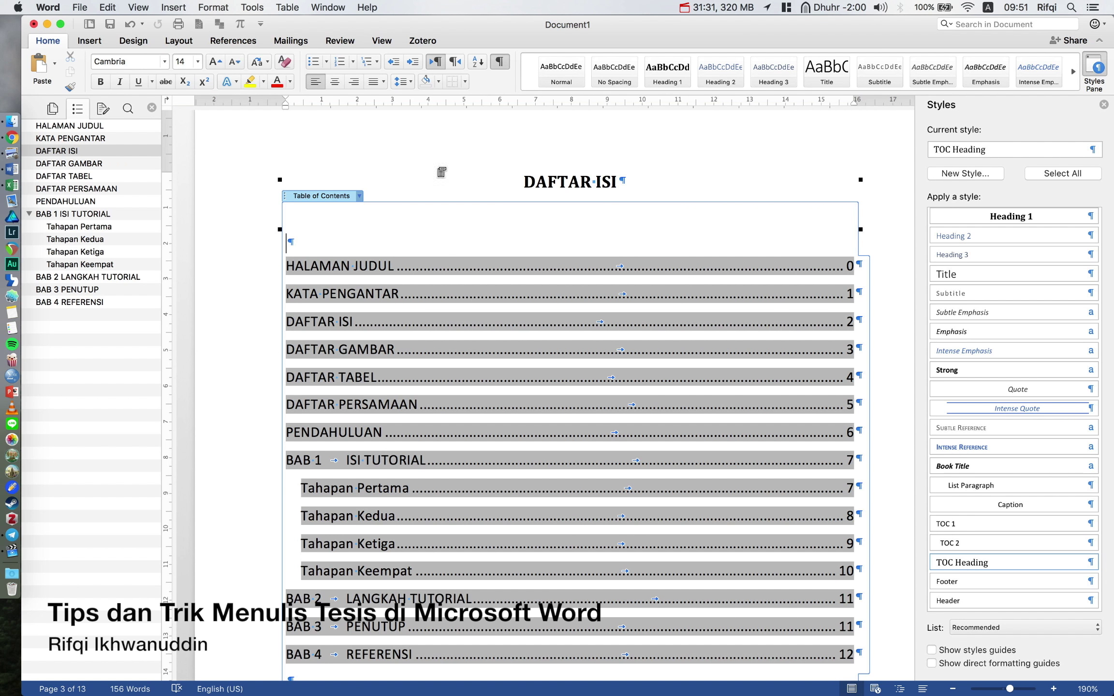
click(74, 127)
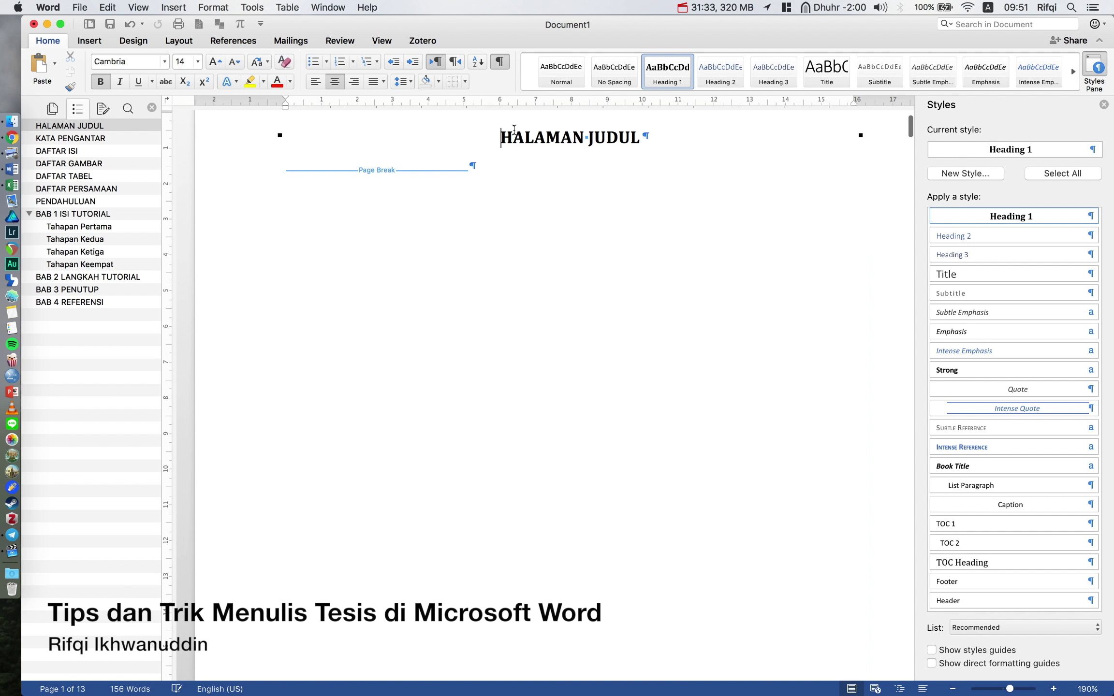
Restyle the HALAMAN JUDUL line as Normal text, centred, at 16 pt.
click(248, 139)
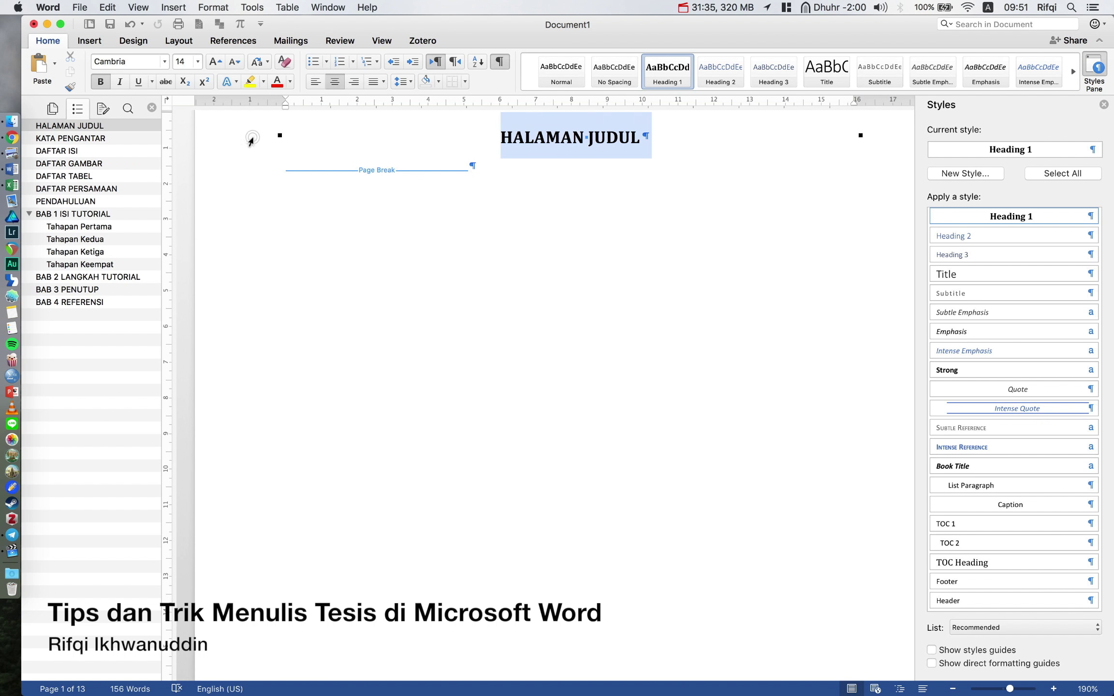
click(563, 81)
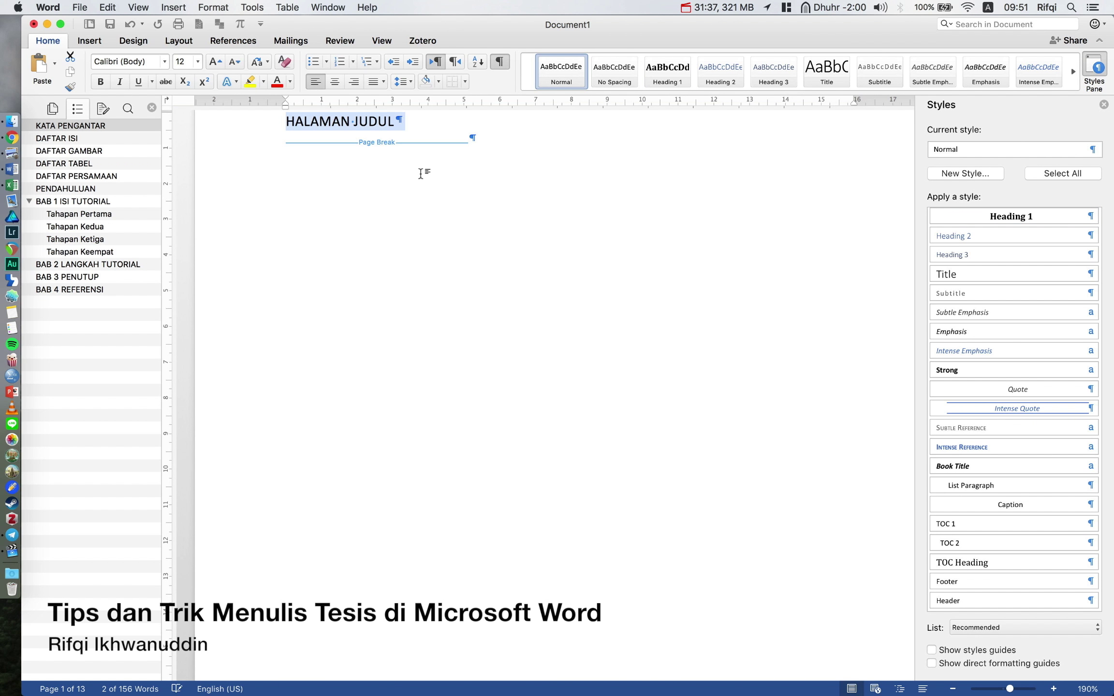
scroll(421, 173, up, 3)
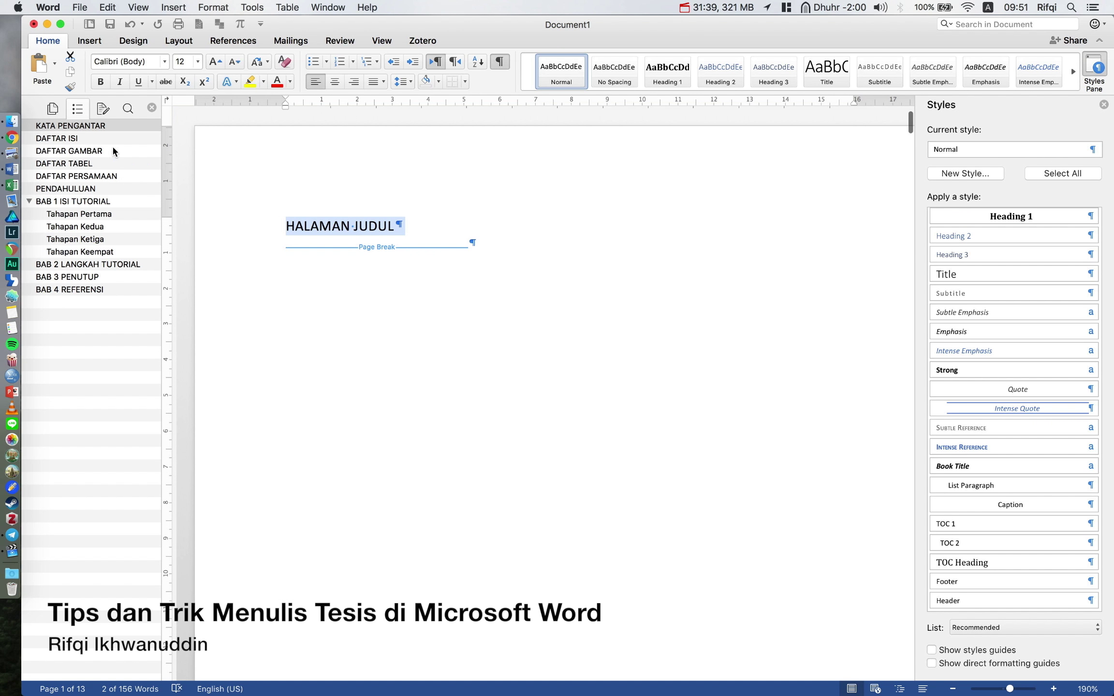
click(335, 82)
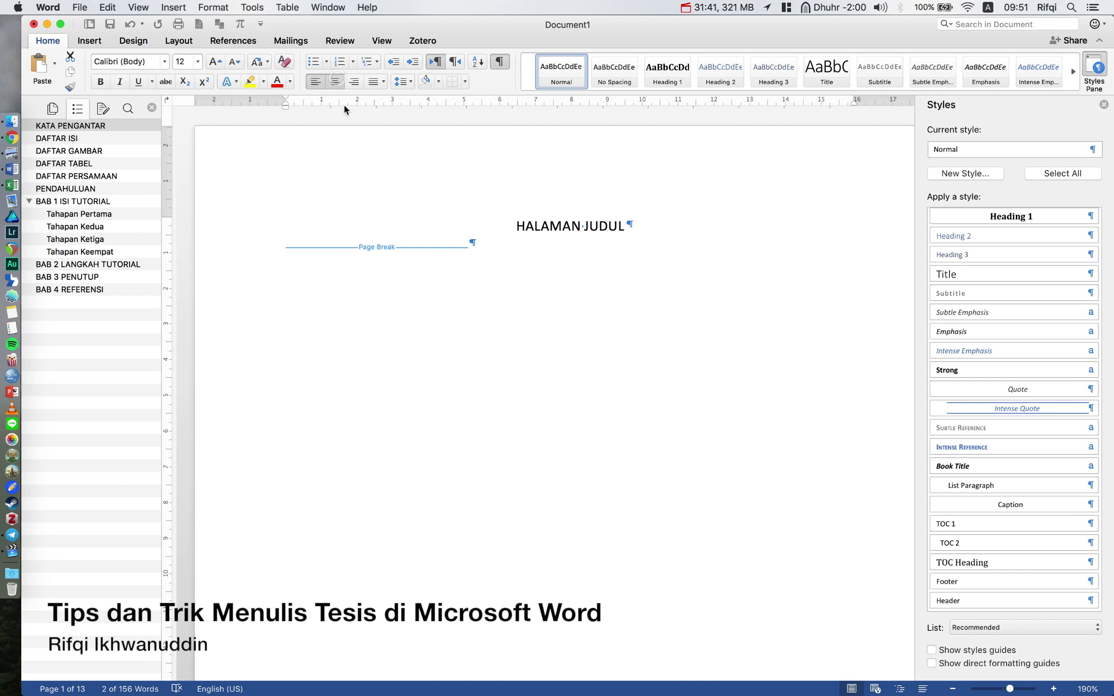
click(215, 62)
click(215, 61)
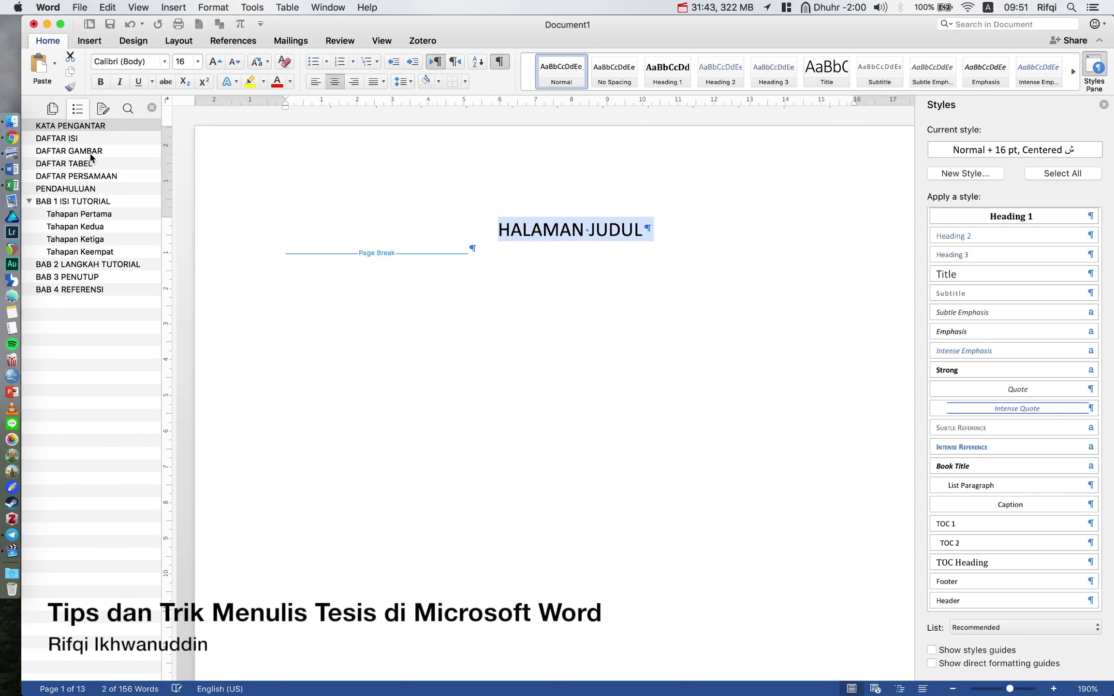
click(57, 138)
Rebuild the entire table of contents so it starts at KATA PENGANTAR page 1, then close the Styles pane.
click(345, 168)
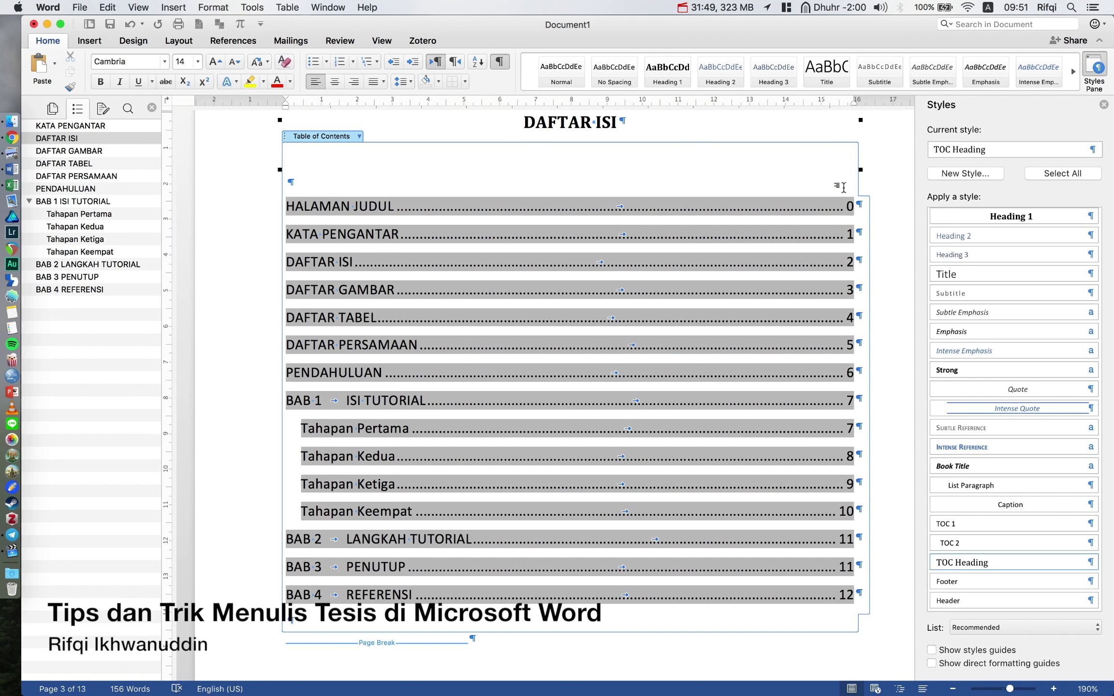
click(359, 136)
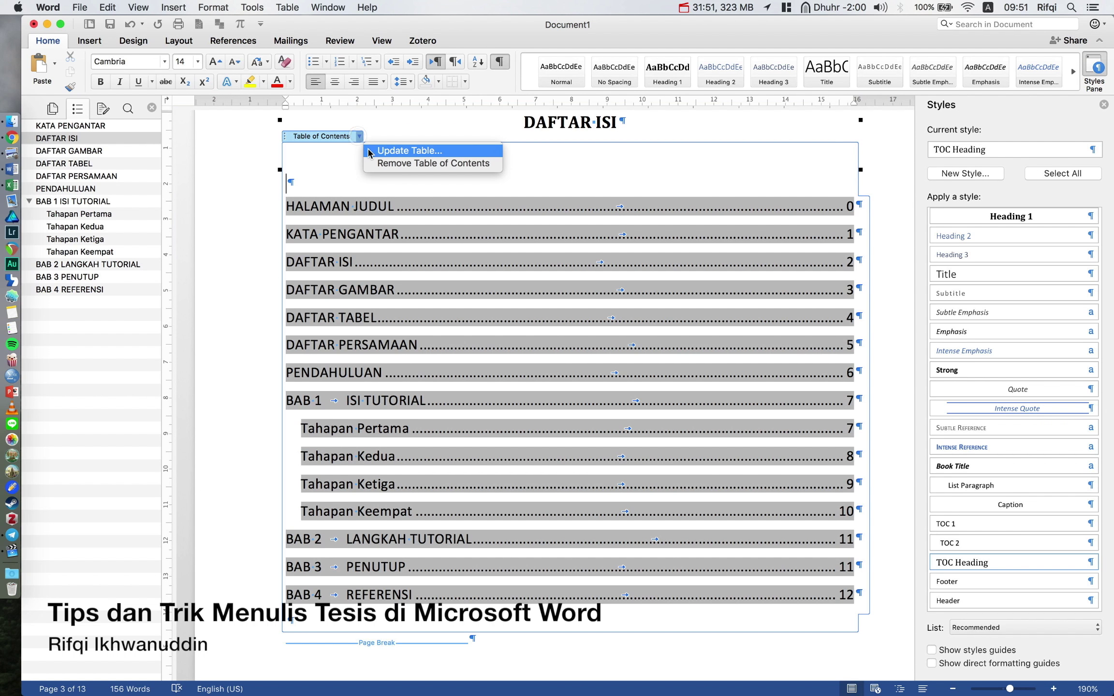
click(394, 152)
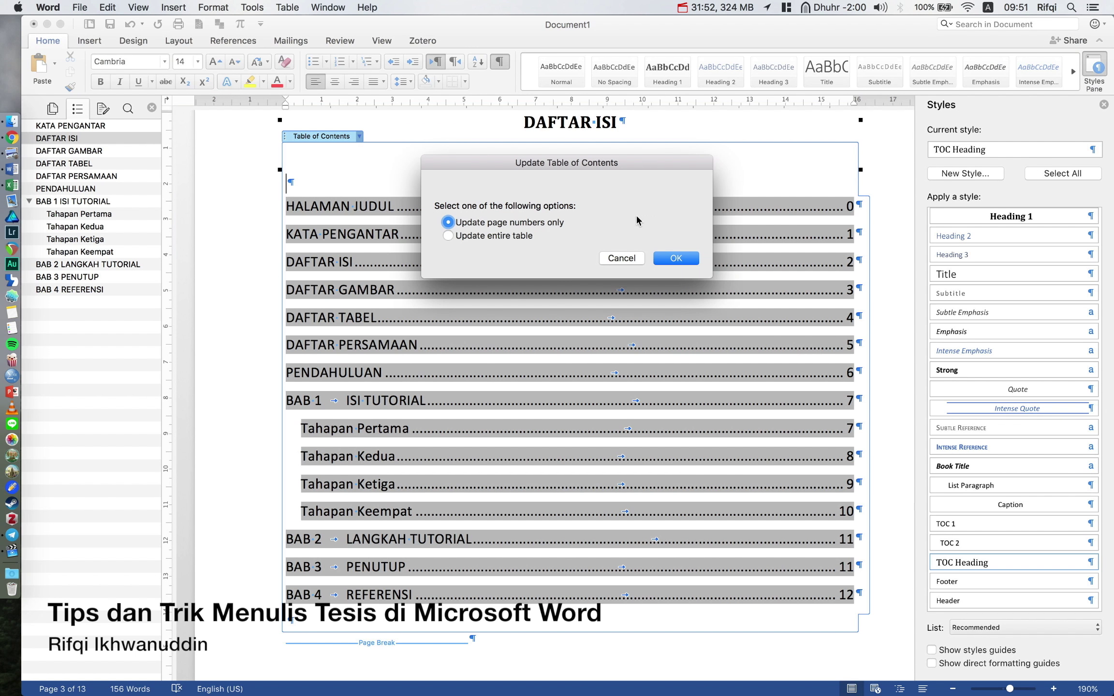
click(521, 236)
click(676, 258)
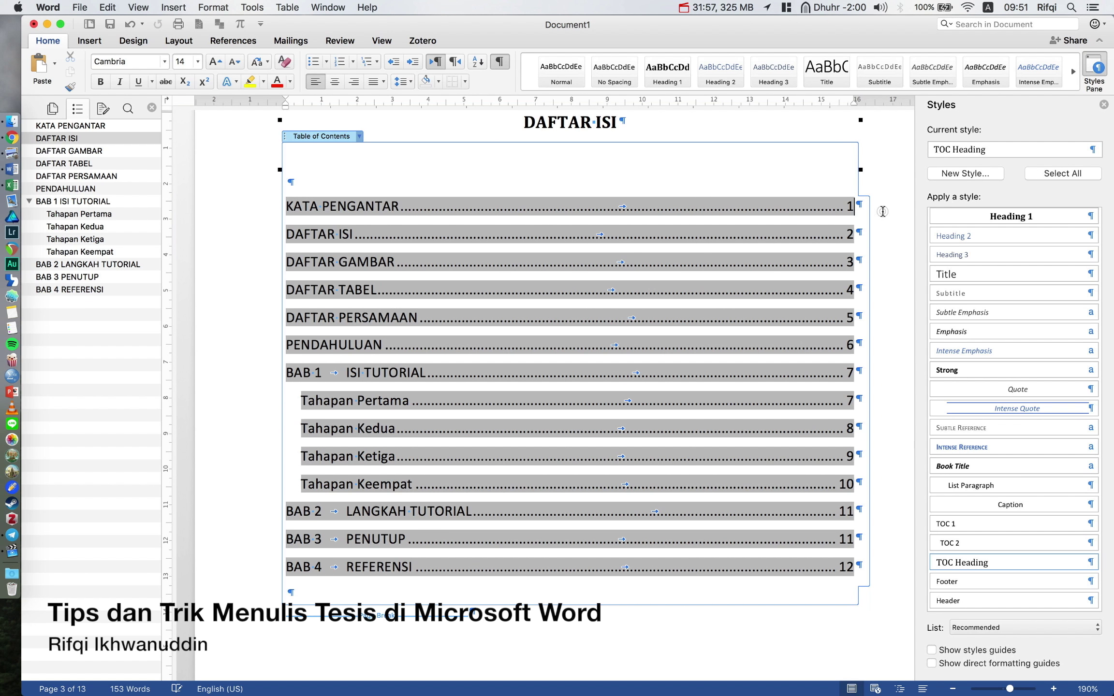
click(1104, 105)
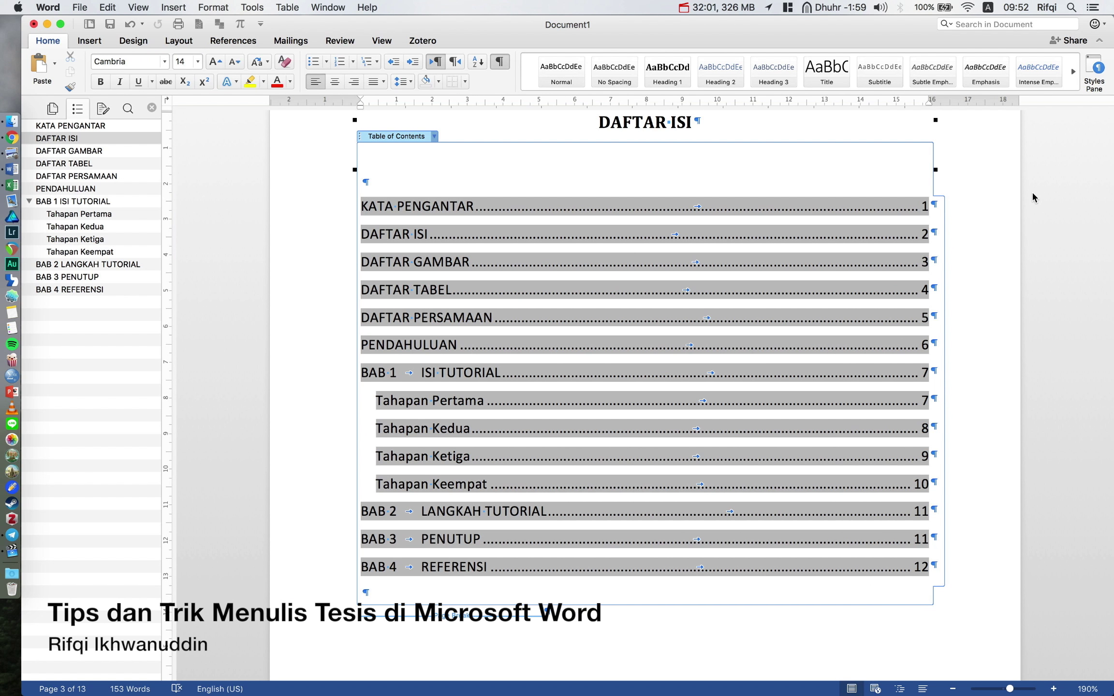
Inspect the paragraphs and page break following the table of contents.
click(1005, 195)
mouse_move(477, 348)
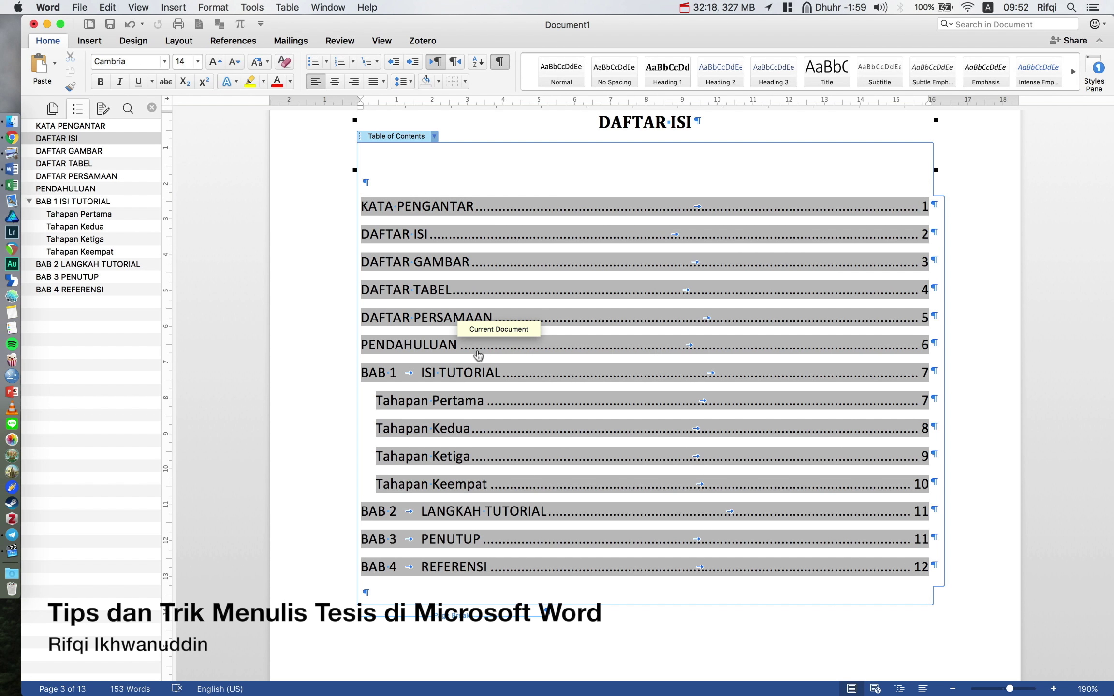
scroll(477, 356, down, 2)
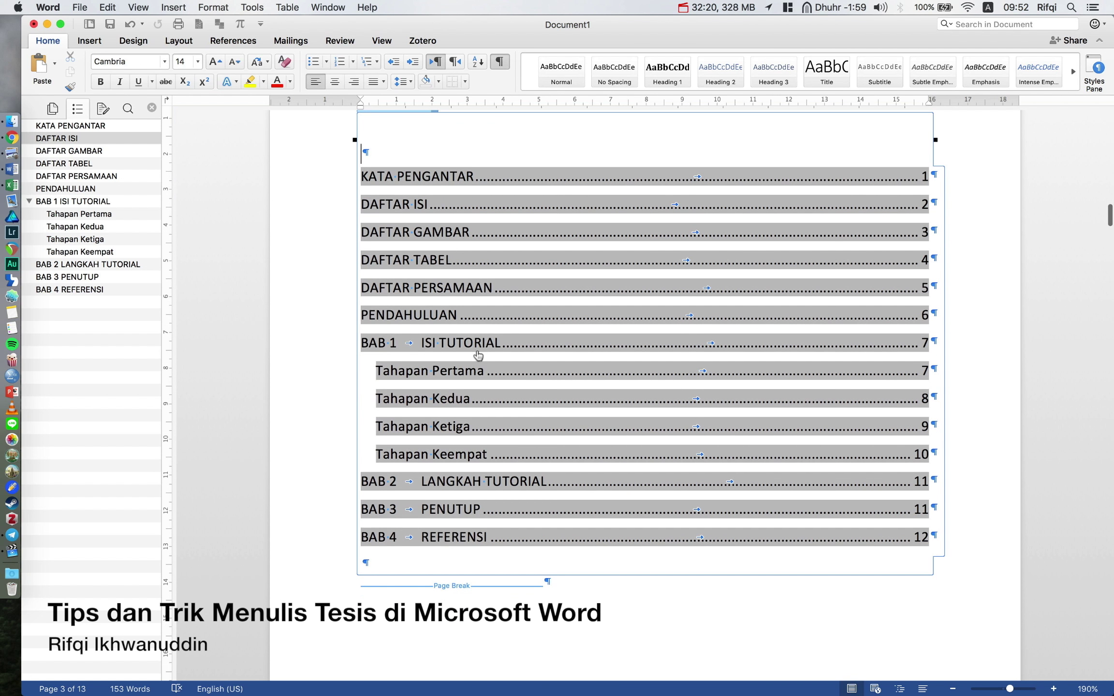
click(561, 592)
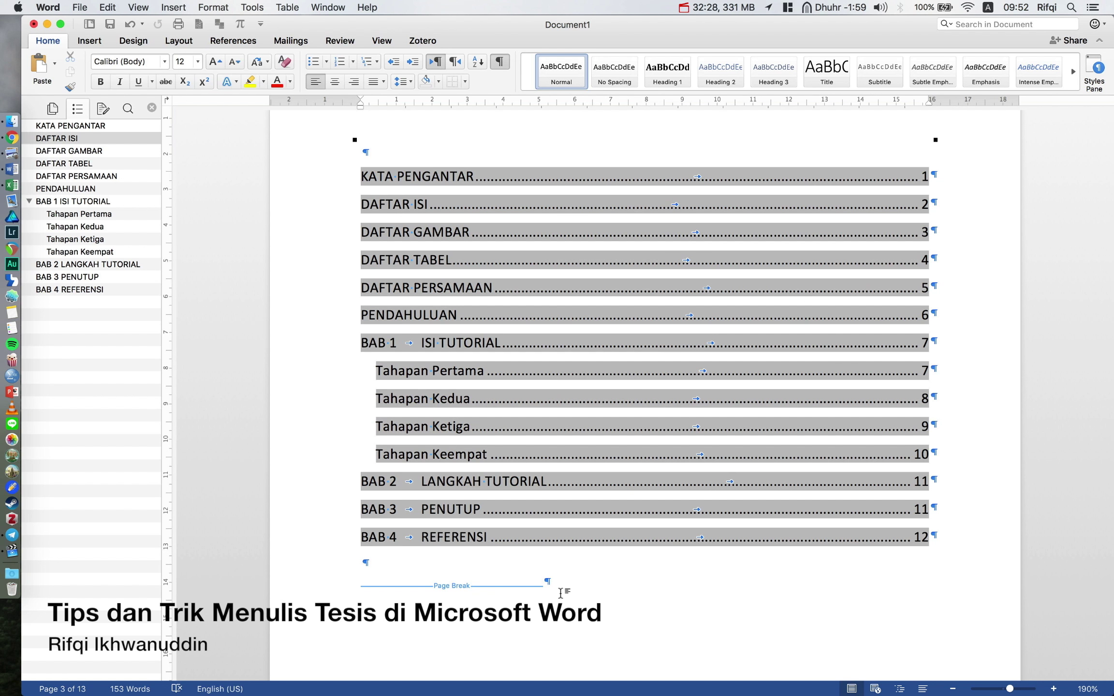
scroll(561, 593, down, 5)
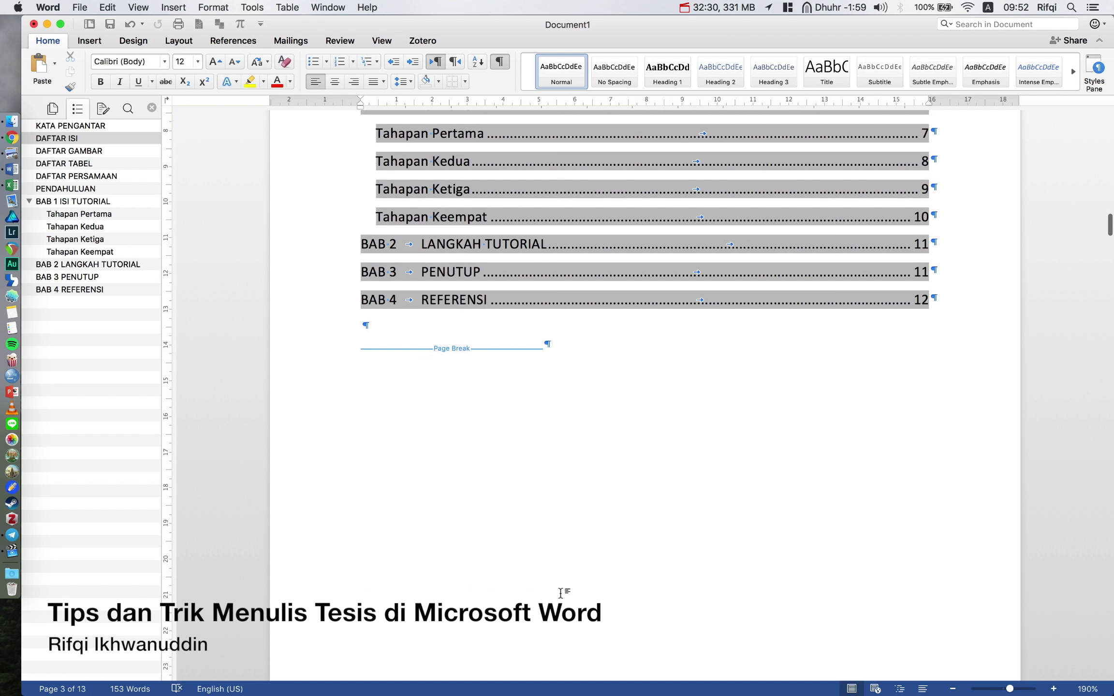
scroll(344, 356, down, 1)
click(343, 343)
scroll(343, 343, down, 2)
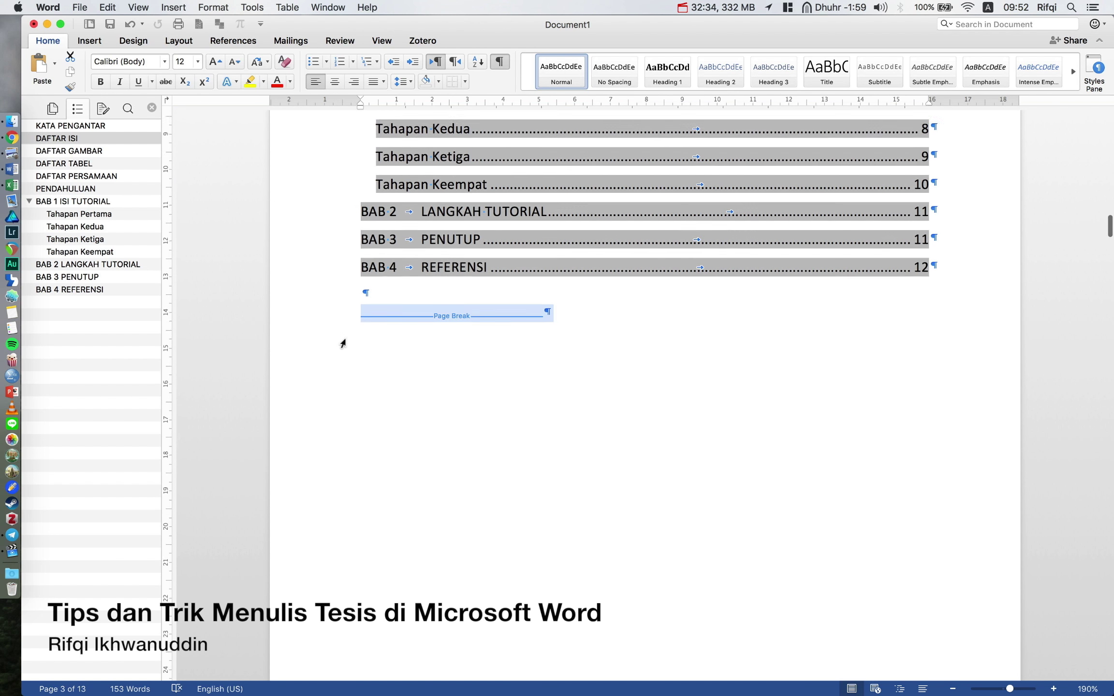
scroll(343, 343, down, 9)
scroll(342, 344, down, 9)
scroll(343, 344, down, 12)
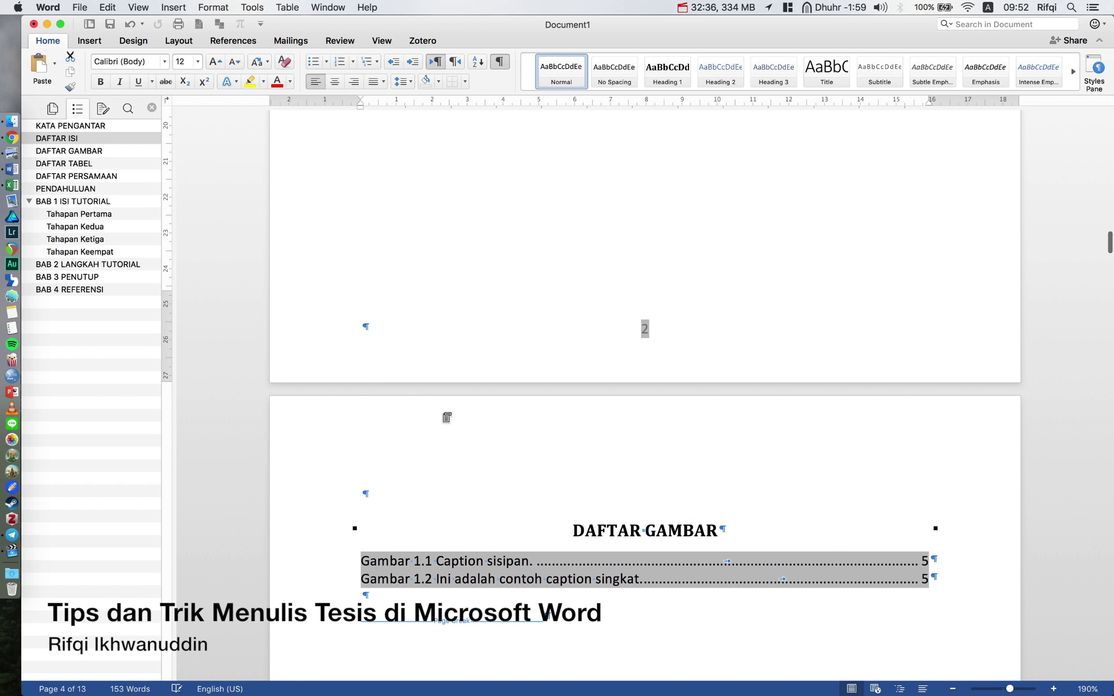
scroll(490, 351, up, 5)
scroll(490, 351, up, 3)
scroll(486, 352, up, 2)
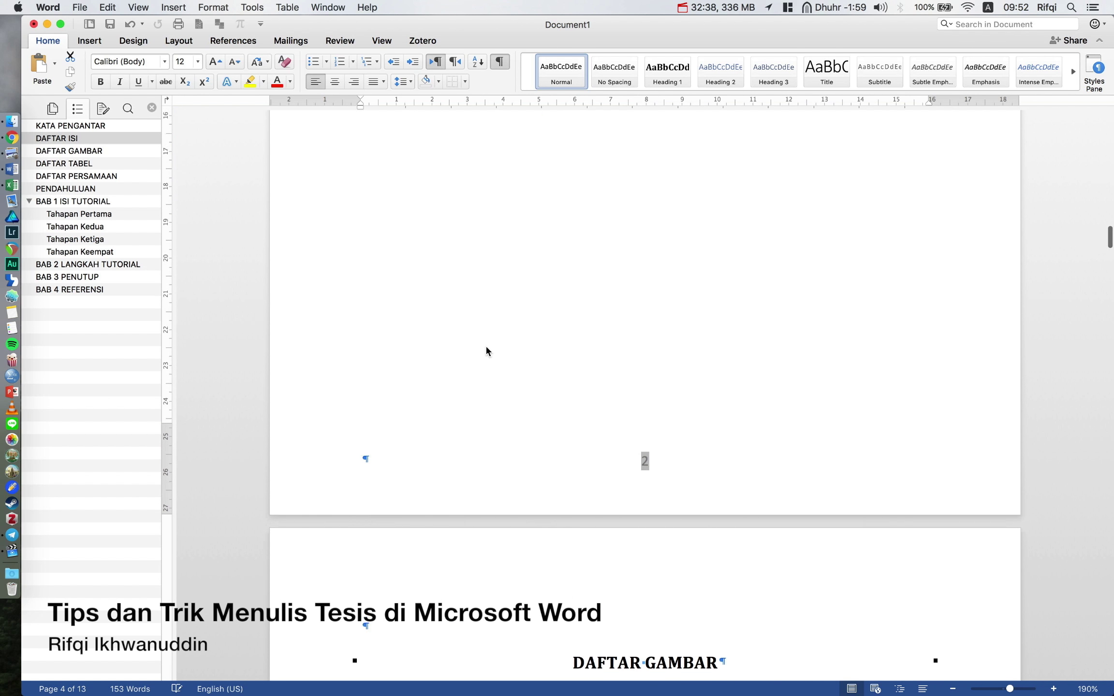
scroll(486, 351, up, 2)
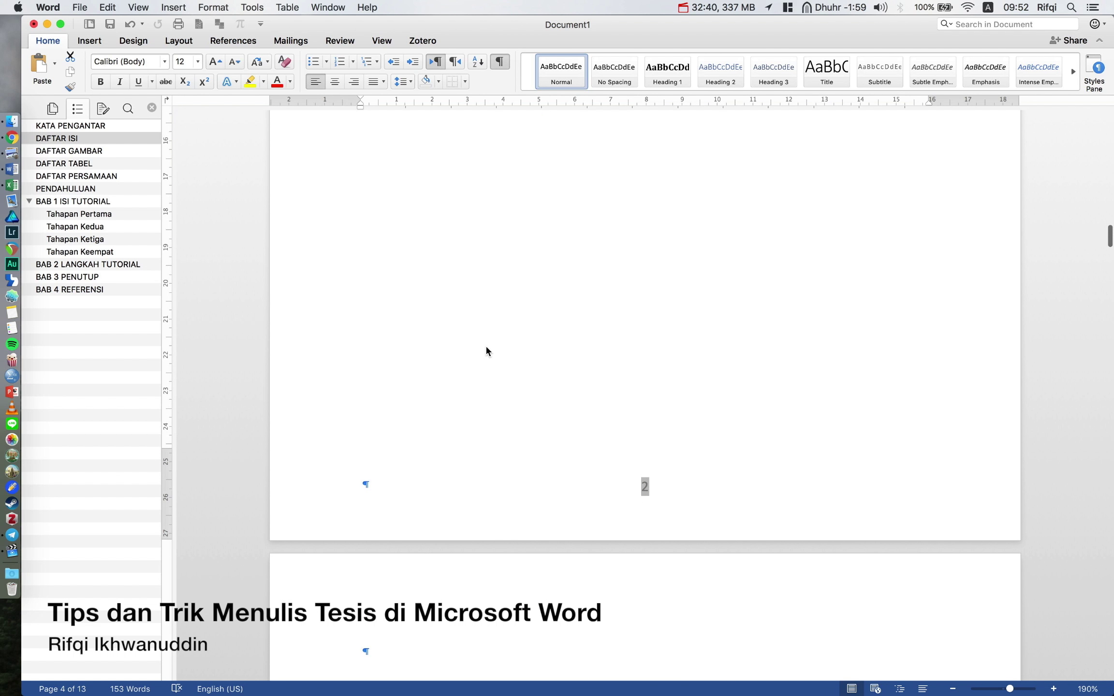
scroll(486, 348, down, 10)
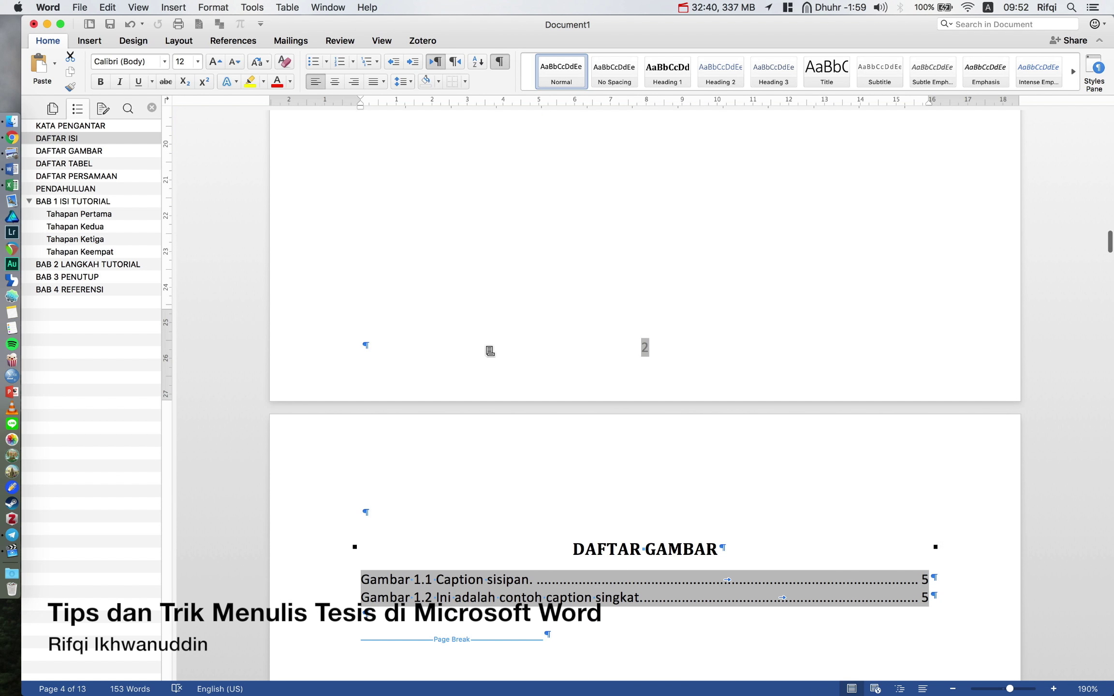
Delete the empty line above DAFTAR GAMBAR so the figure list starts at the page top.
click(486, 526)
key(BackSpace)
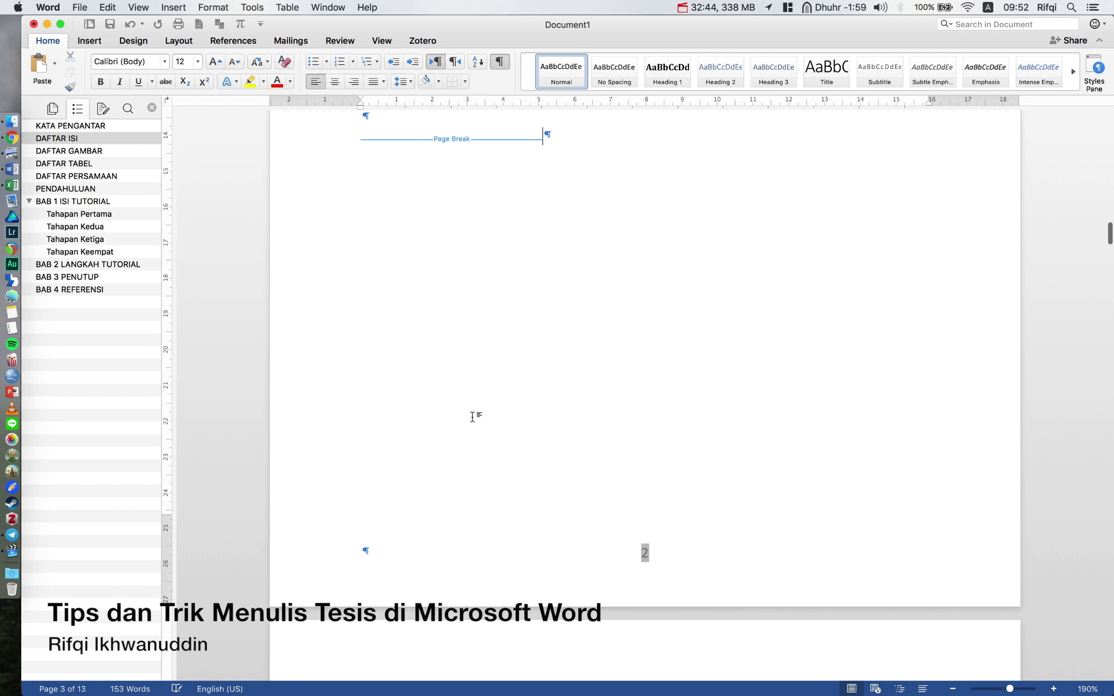
scroll(495, 355, down, 3)
scroll(495, 358, down, 3)
scroll(532, 353, down, 5)
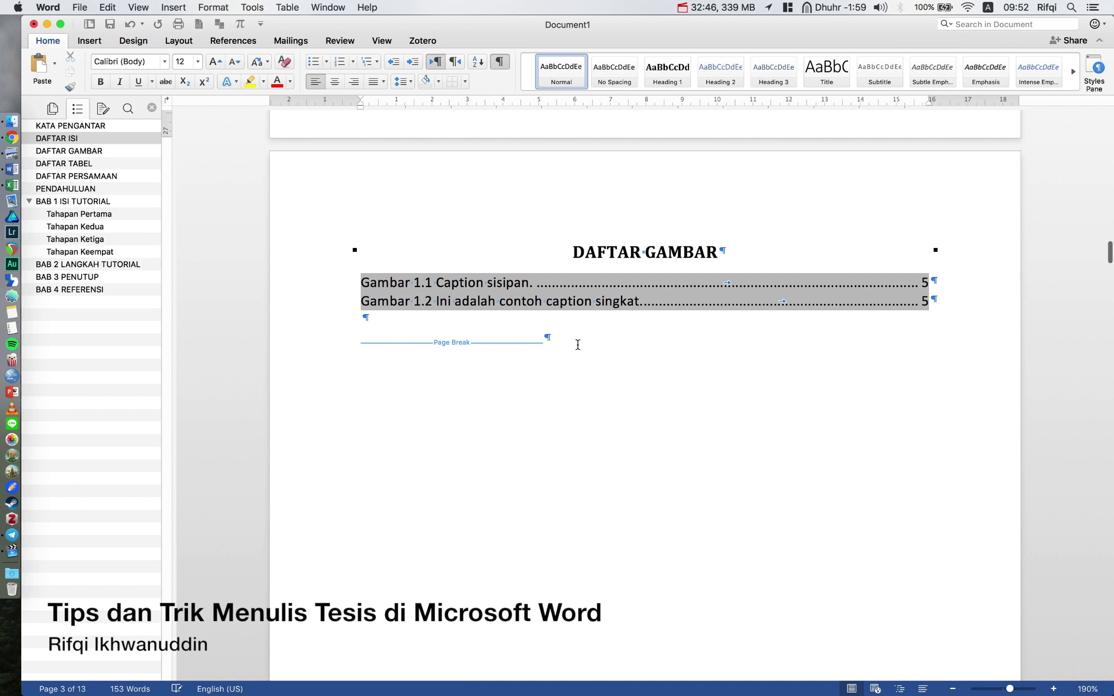
scroll(586, 337, down, 2)
scroll(587, 336, down, 5)
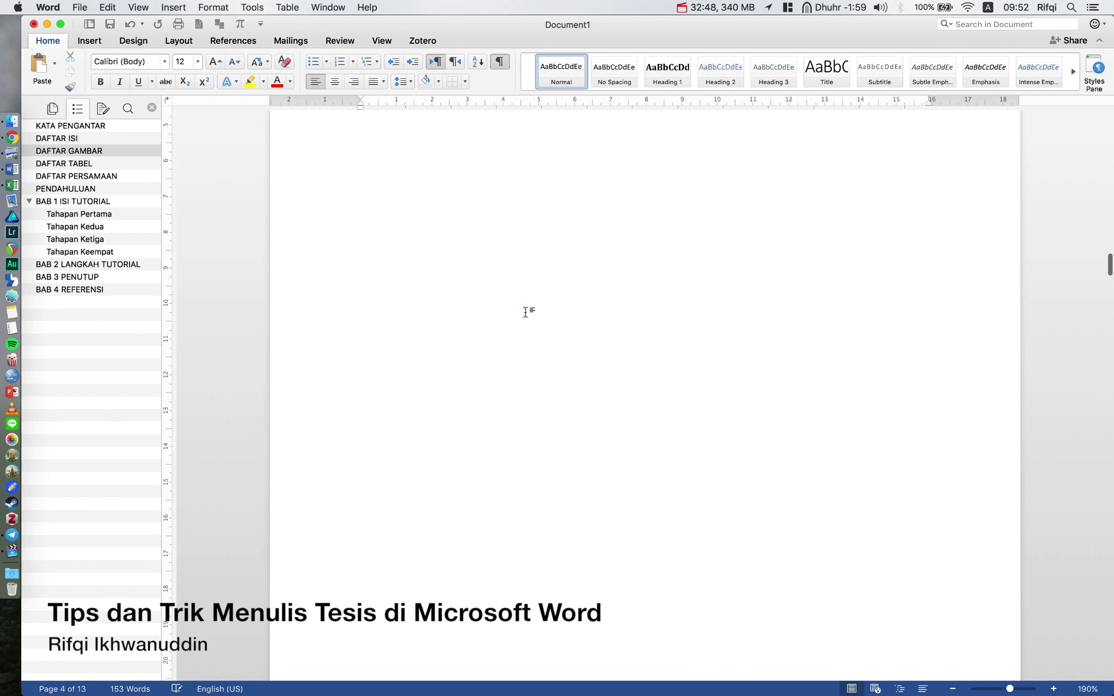
scroll(453, 277, up, 3)
Remove the page break after the figure list and add two blank lines below it.
click(313, 194)
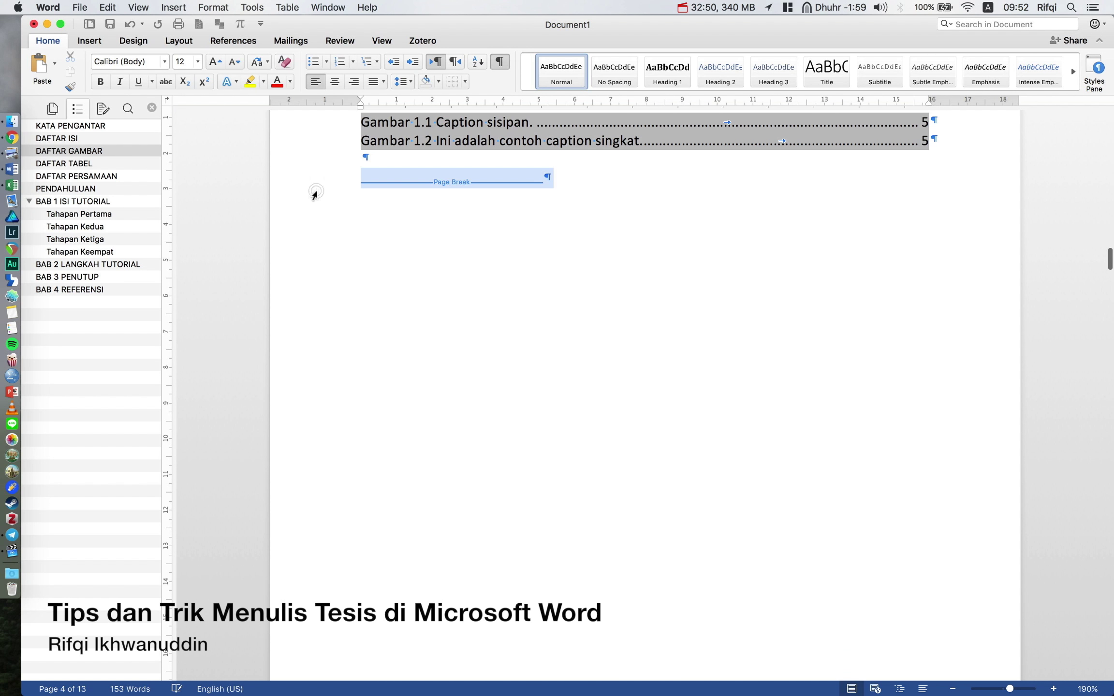
key(super+v)
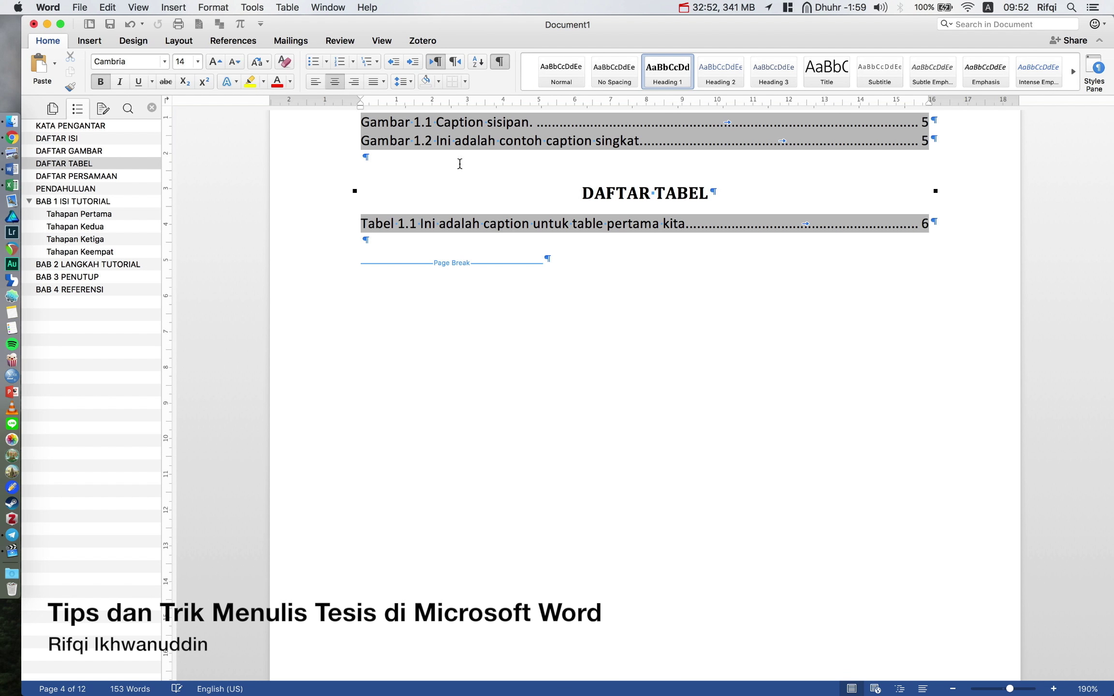
click(463, 163)
scroll(467, 167, up, 3)
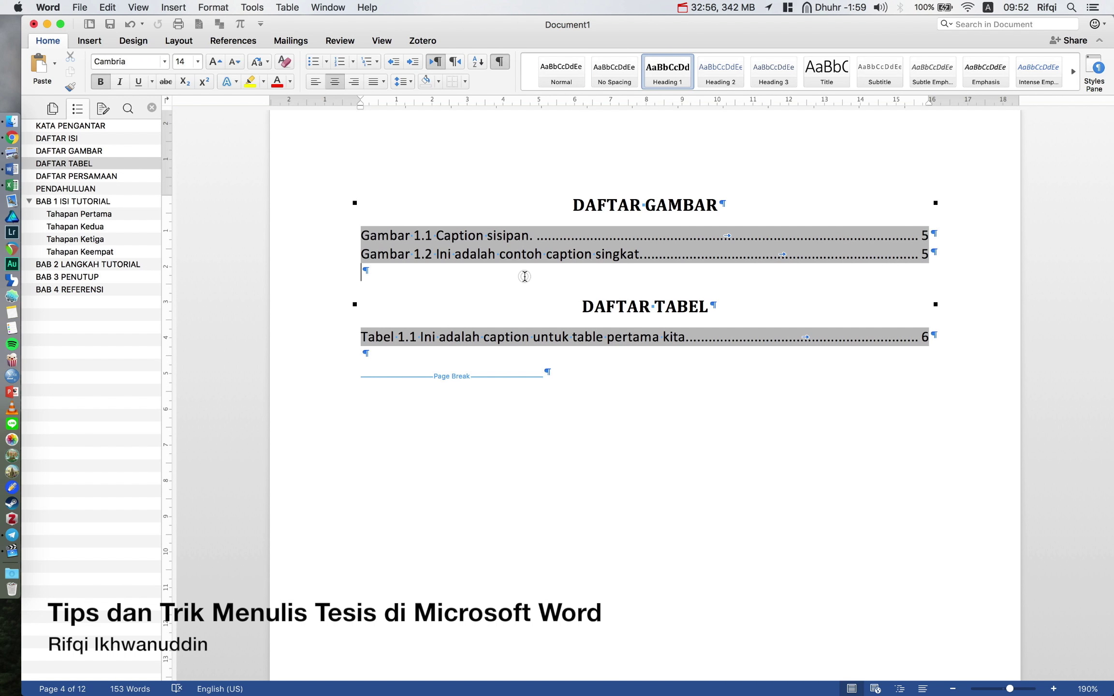
key(Return)
key(Return)
key(Return)
key(Return)
key(Return)
key(Return)
key(Return)
key(Return)
key(Return)
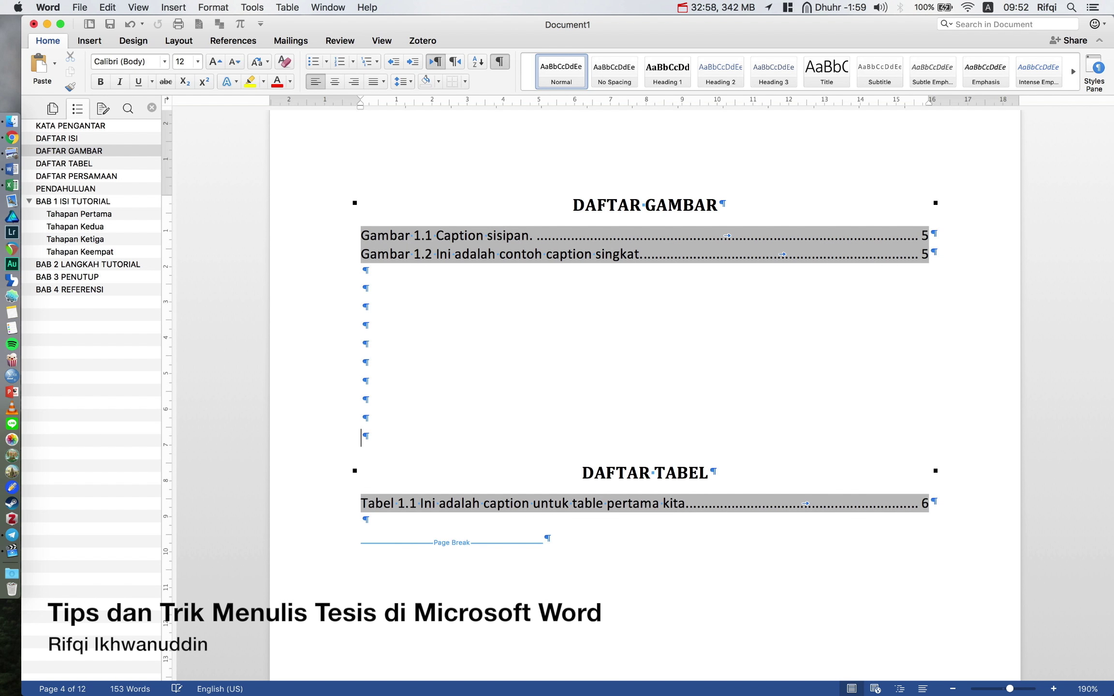
key(Return)
key(Return)
key(Return)
key(Return)
key(Return)
key(Return)
scroll(495, 293, up, 2)
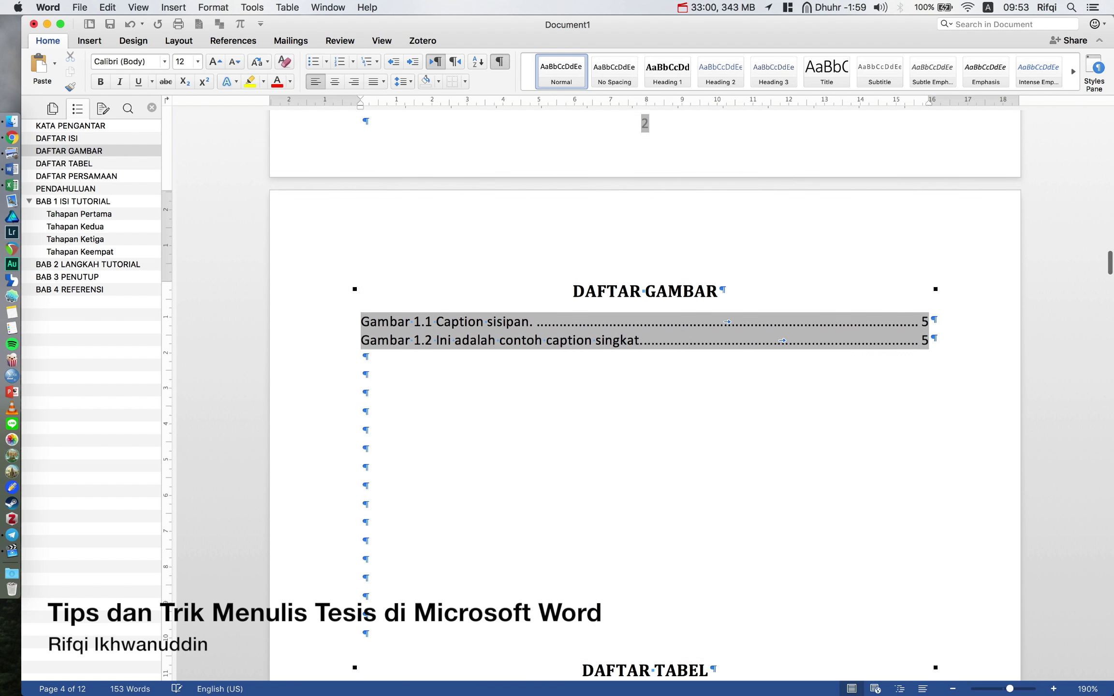
scroll(495, 293, down, 5)
scroll(496, 294, down, 3)
scroll(496, 293, down, 2)
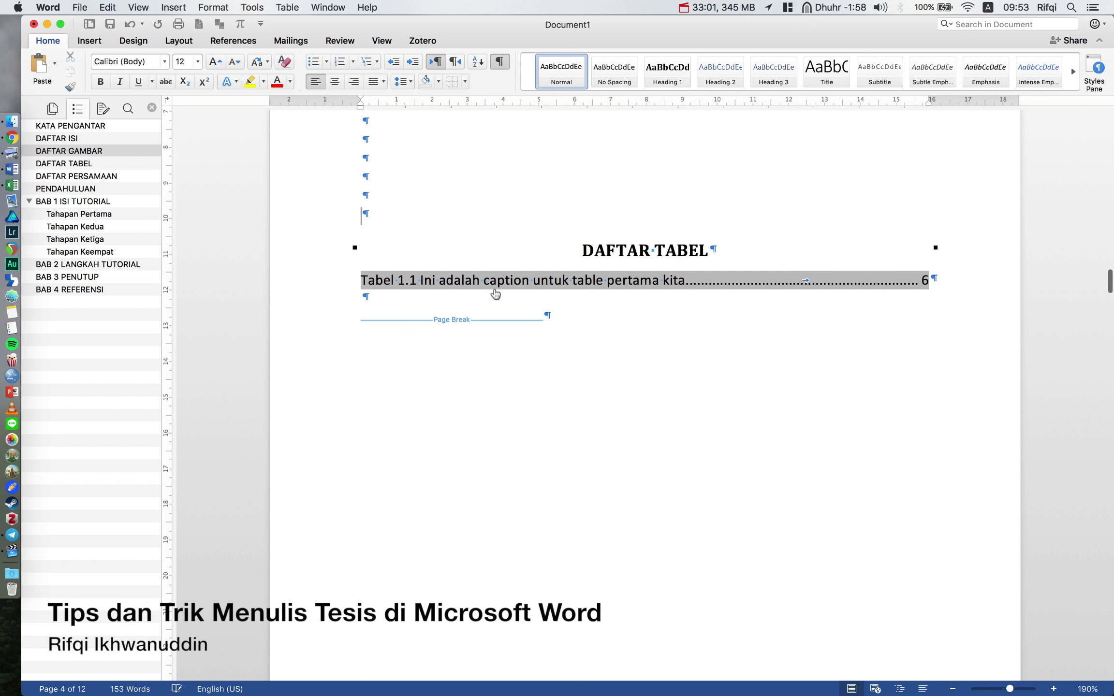
Remove the page break after the table list and add blank lines pushing DAFTAR TABEL to the next page.
click(319, 318)
key(Delete)
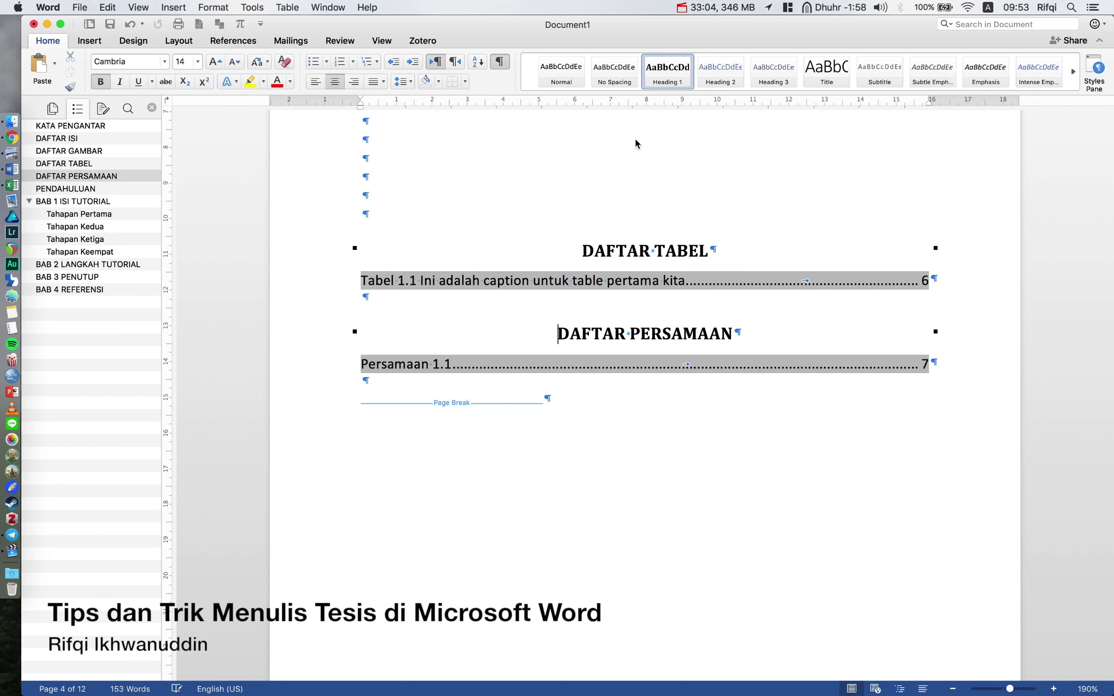
click(510, 300)
key(Return)
key(Return)
key(Return)
key(Return)
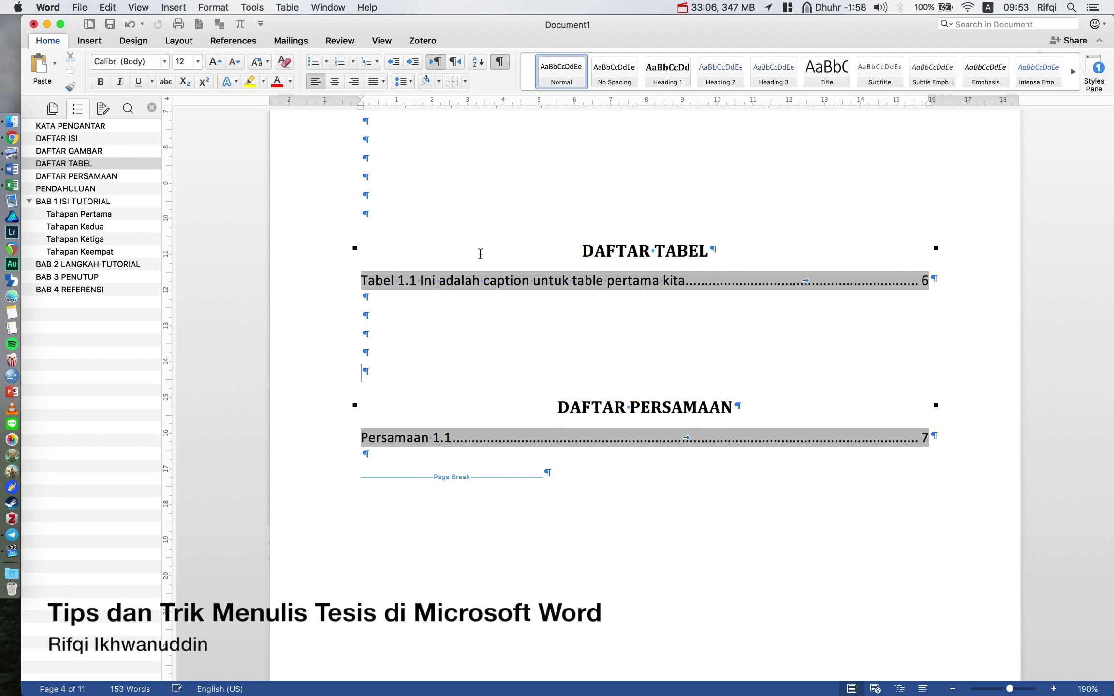
key(Return)
key(Return)
key(Return)
key(Return)
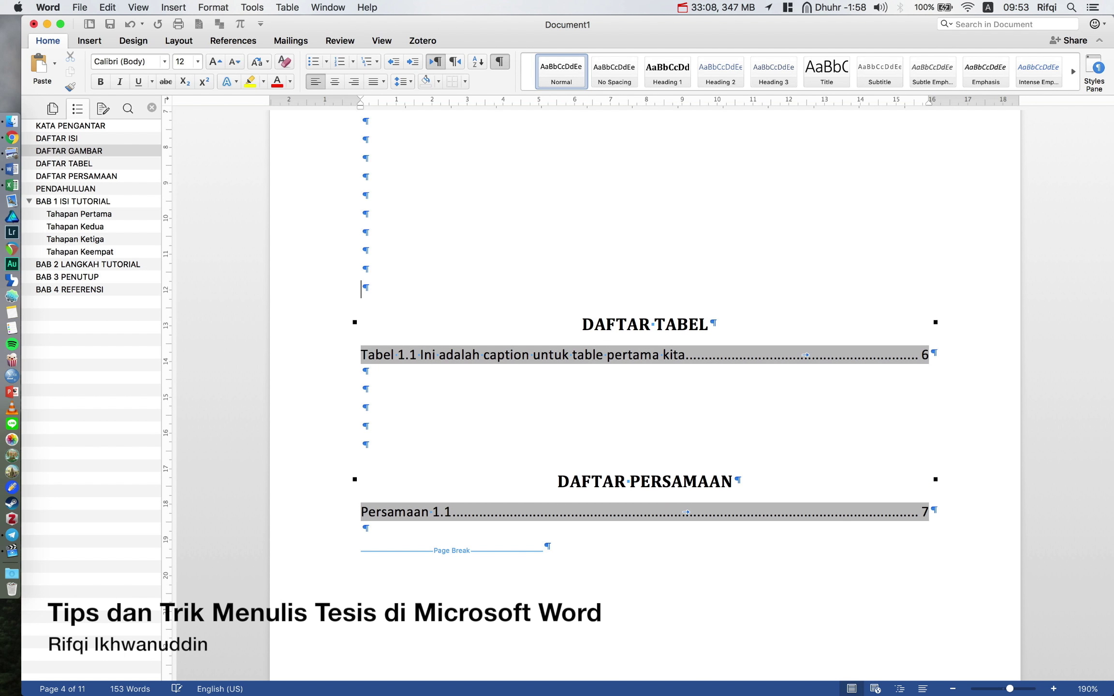
key(Return)
key(Return)
key(Return)
key(Return)
key(Return)
scroll(415, 251, down, 5)
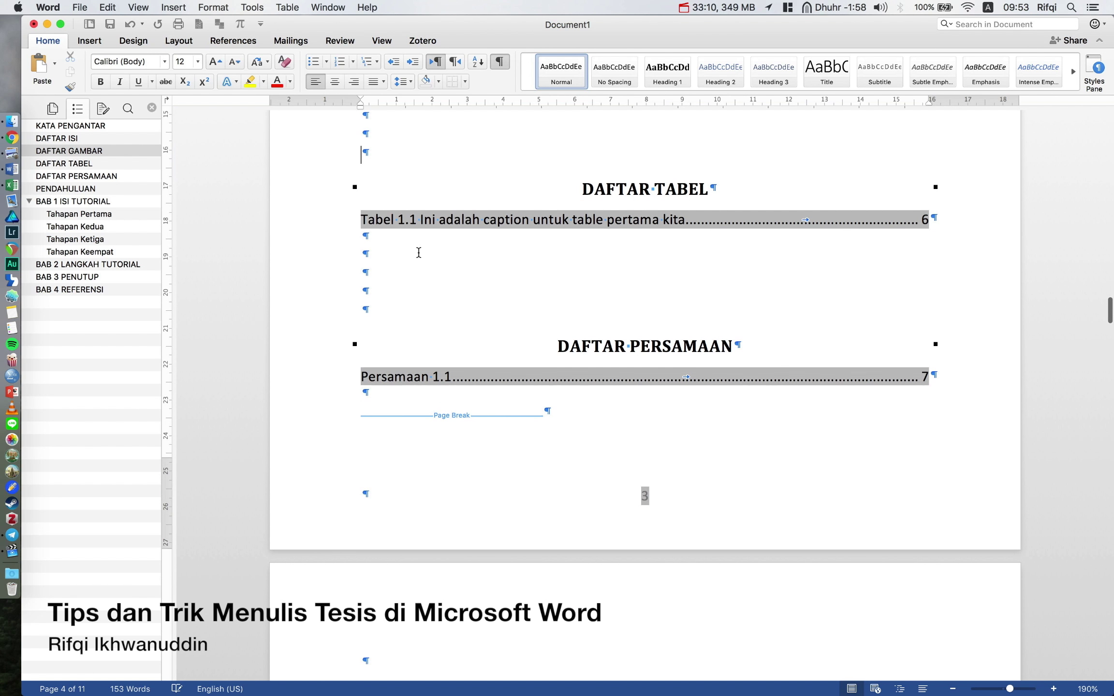
key(Return)
key(Return)
key(Return)
key(Return)
key(Return)
key(Return)
key(Return)
key(Return)
key(Return)
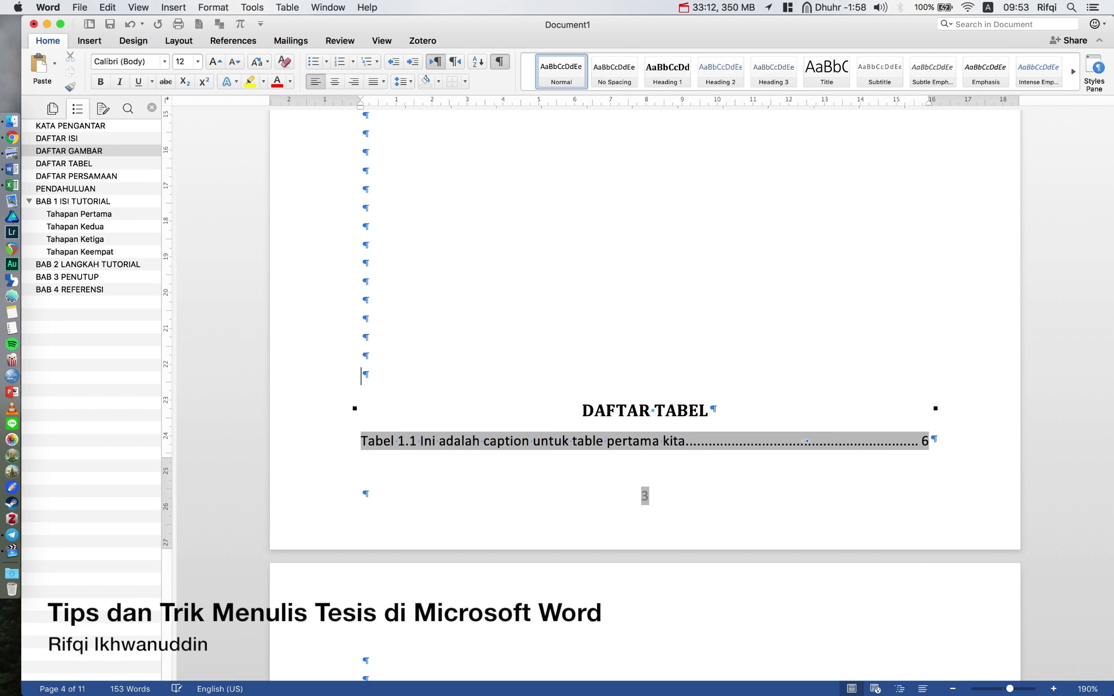
key(Return)
scroll(643, 496, down, 2)
scroll(643, 496, down, 3)
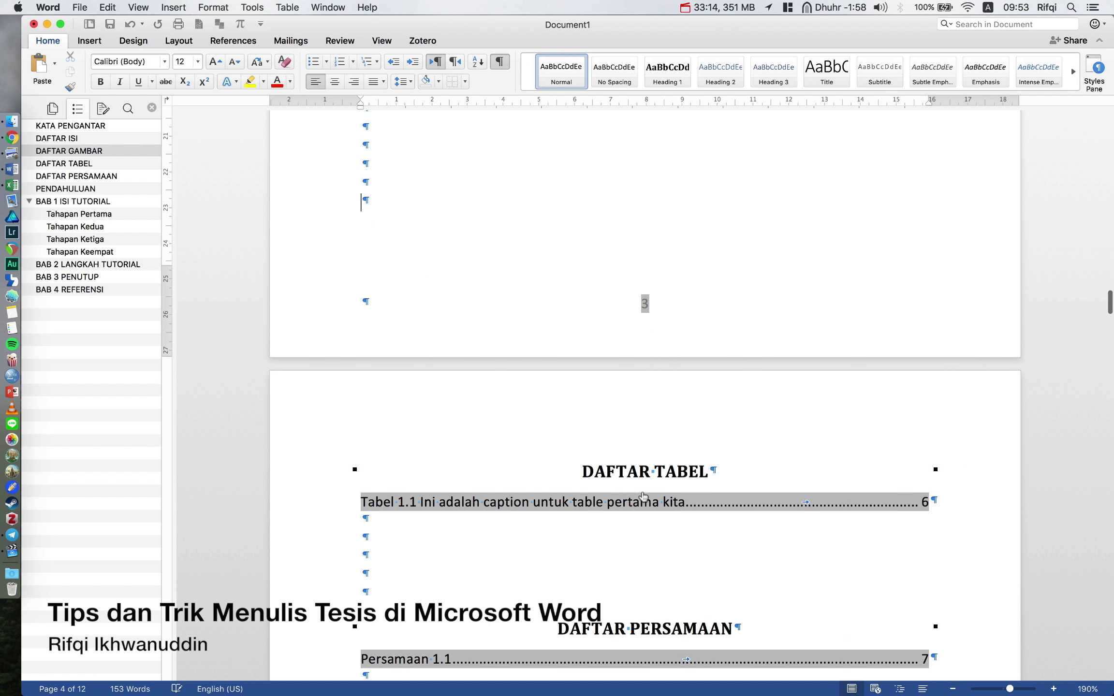
scroll(646, 472, down, 1)
scroll(512, 417, down, 4)
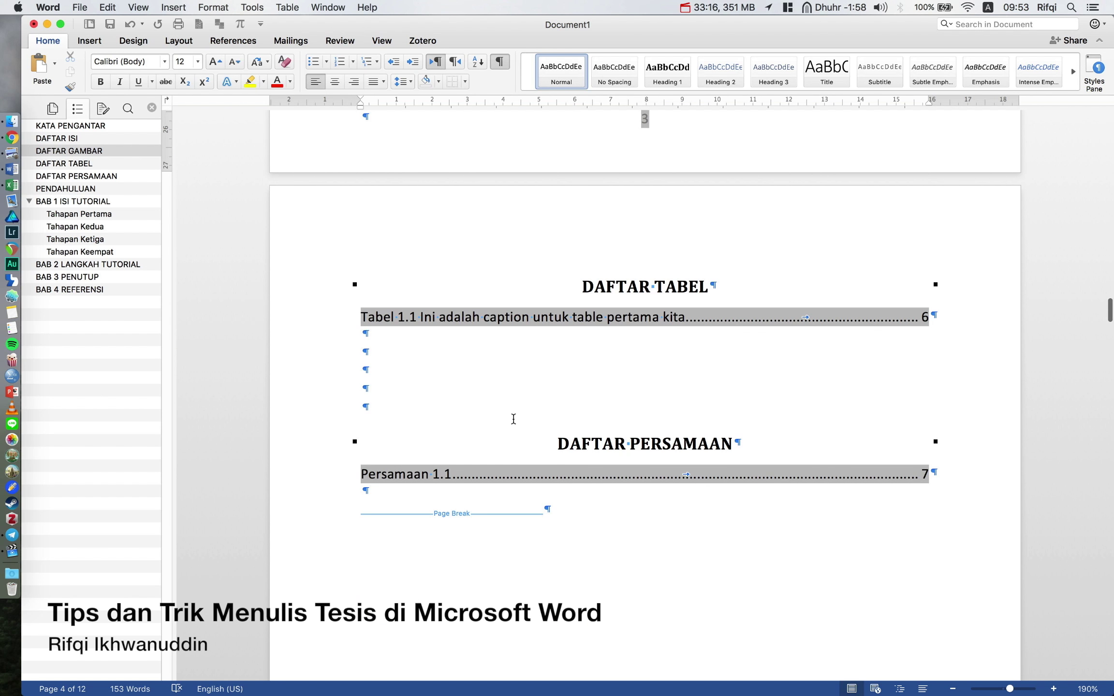
key(Return)
key(Return)
key(Return)
key(Return)
key(Return)
key(Return)
key(Return)
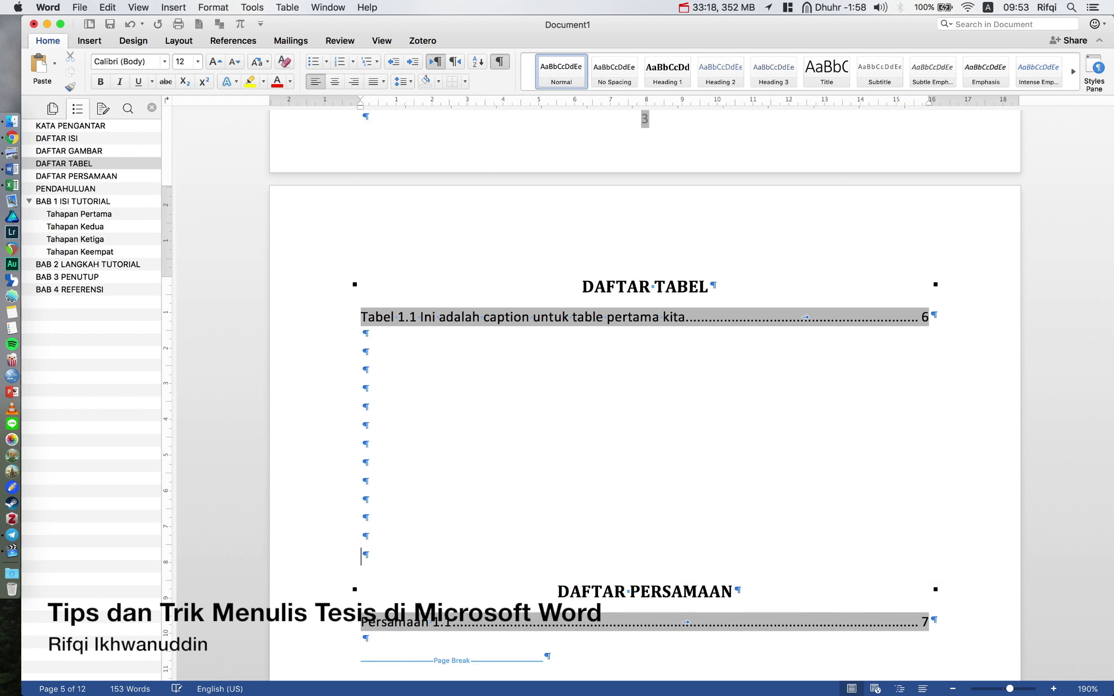
key(Return)
key(Return)
key(Return)
key(Return)
key(Return)
key(Return)
key(Return)
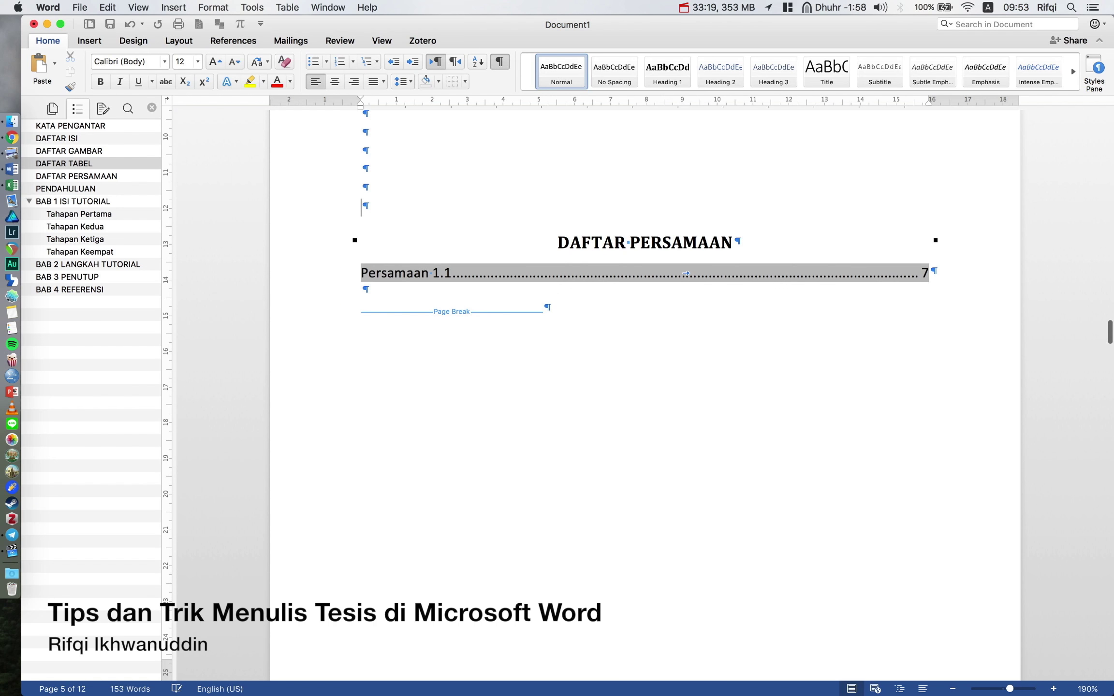
key(Return)
key(Return)
key(Return)
key(Return)
key(Return)
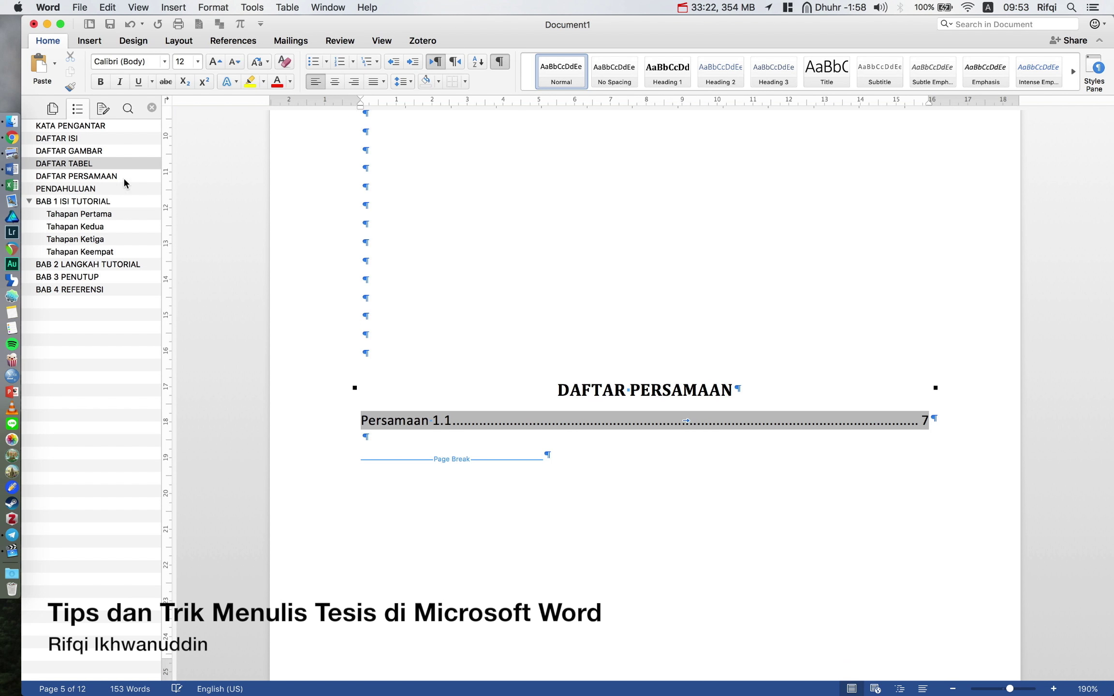
Insert a page break before DAFTAR PERSAMAAN.
click(89, 43)
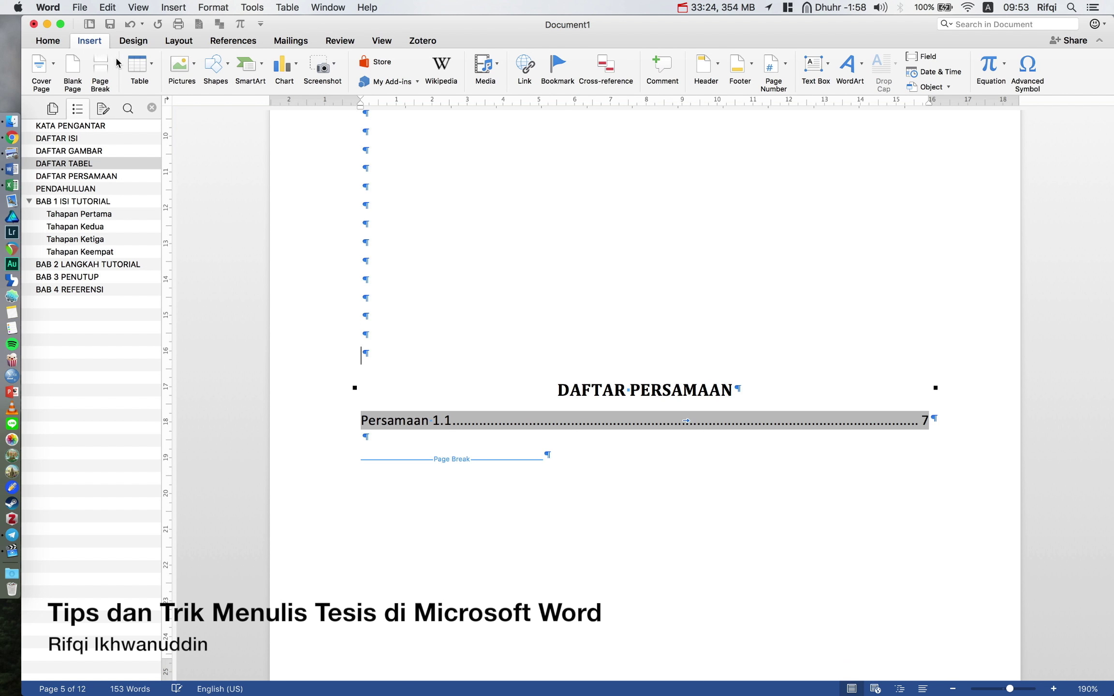
click(101, 70)
scroll(612, 245, down, 3)
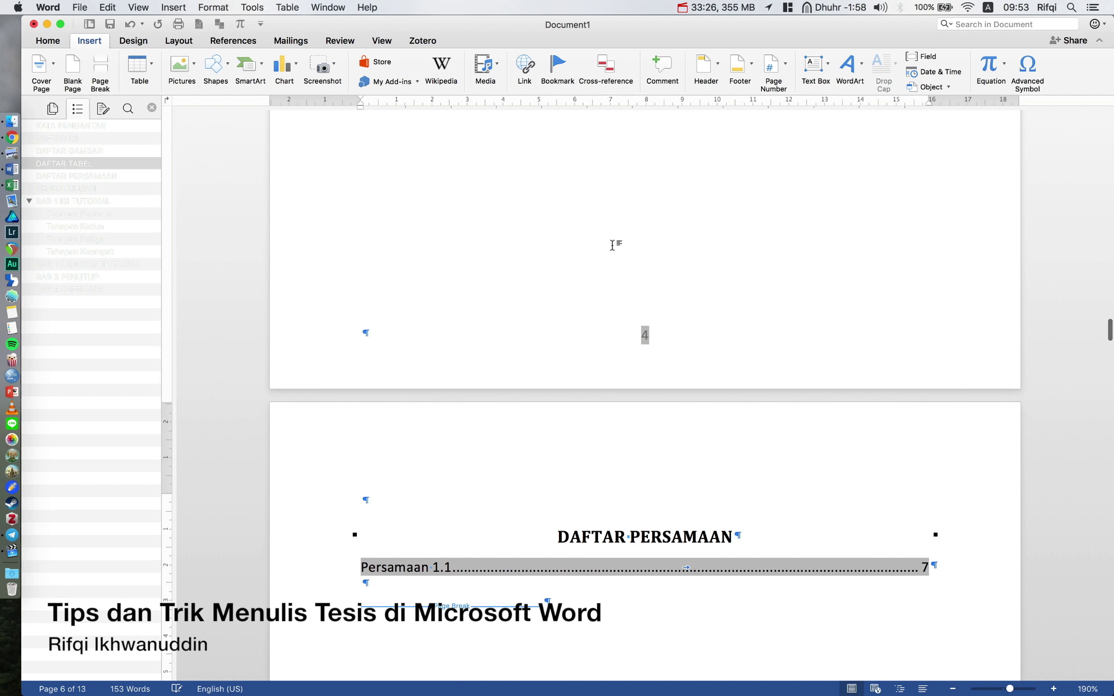
scroll(612, 245, up, 7)
scroll(612, 245, down, 2)
scroll(616, 385, down, 3)
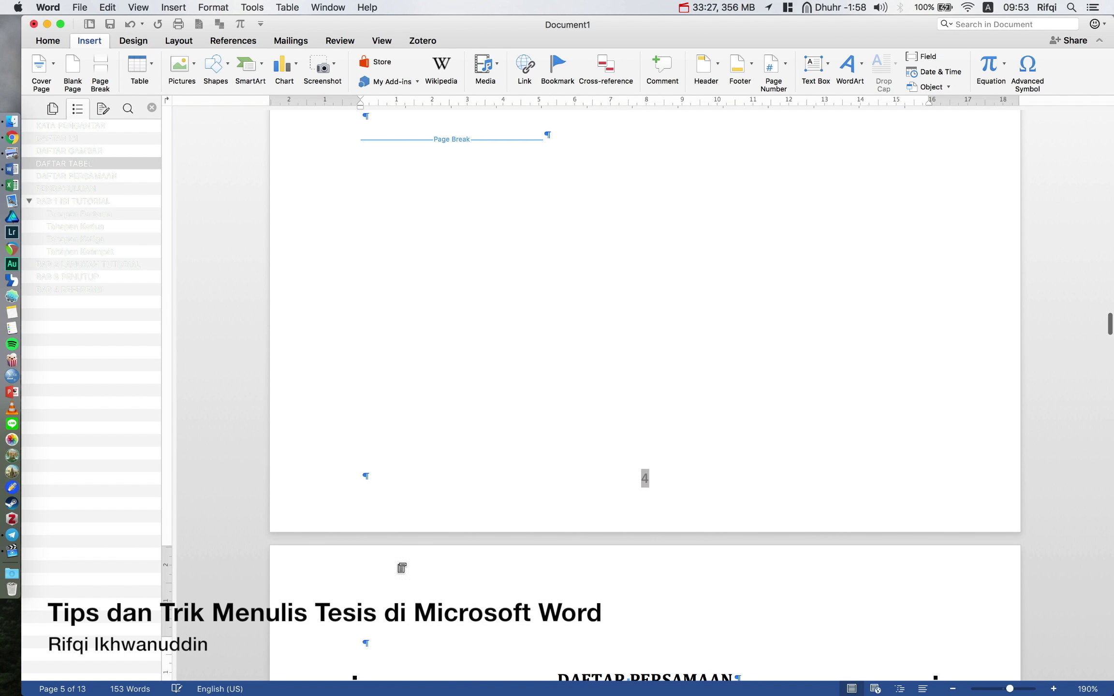
Remove the leftover blank line above DAFTAR PERSAMAAN, keeping the Persamaan 1.1 entry.
click(334, 656)
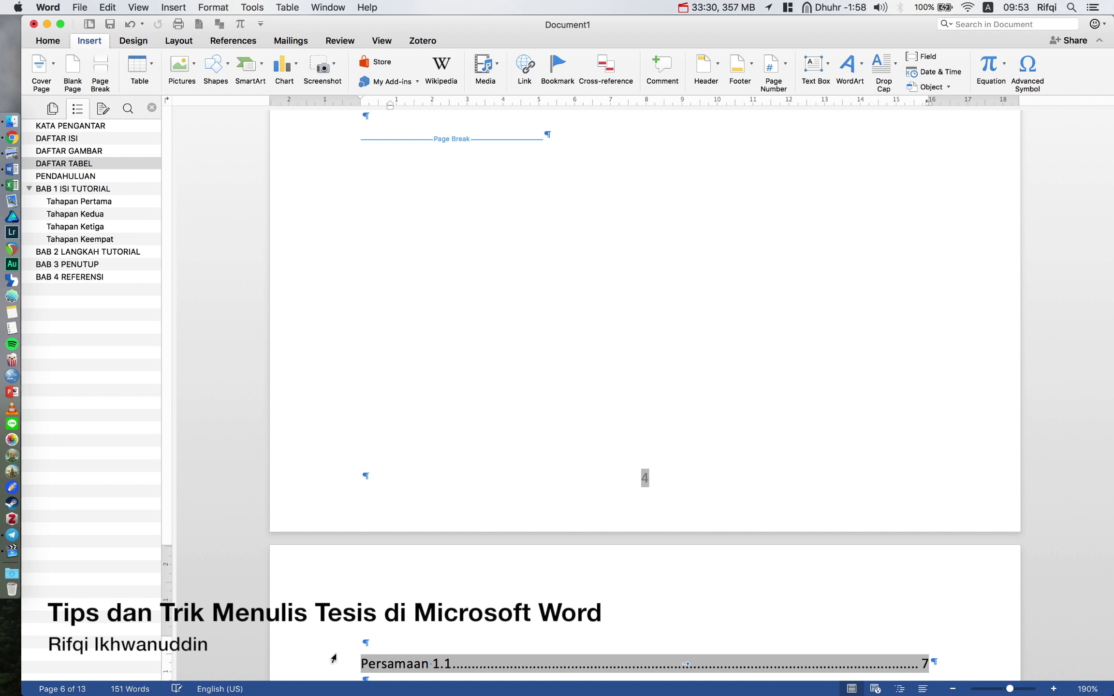
key(super+z)
key(super+y)
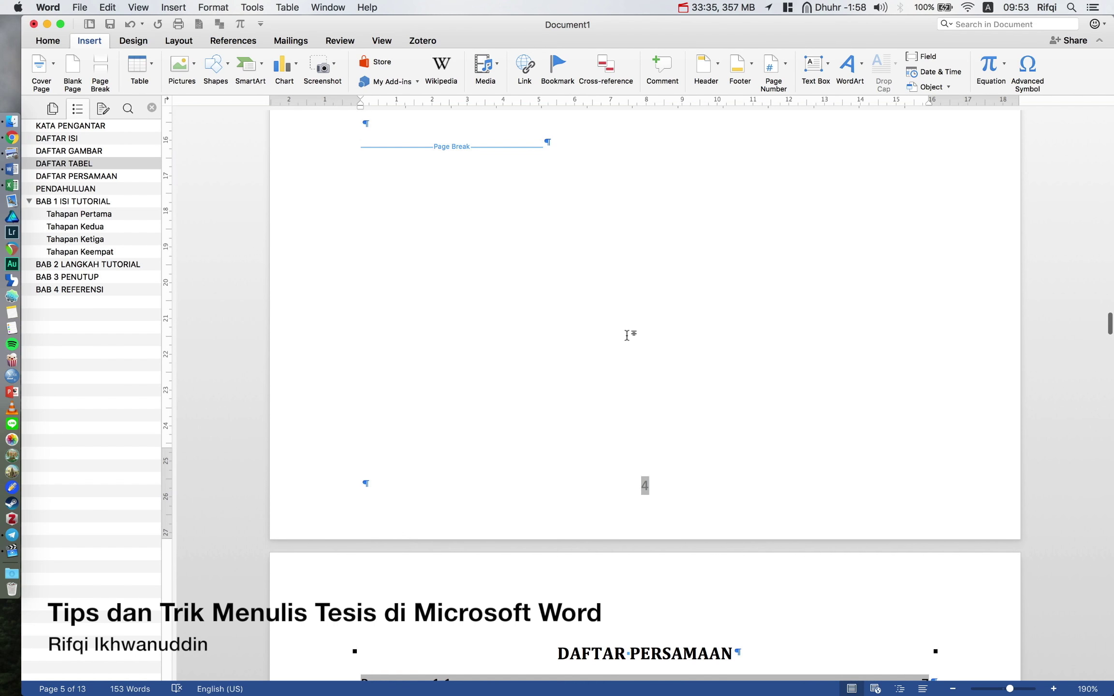
scroll(627, 335, down, 2)
scroll(629, 338, down, 1)
scroll(630, 340, down, 3)
scroll(630, 340, down, 2)
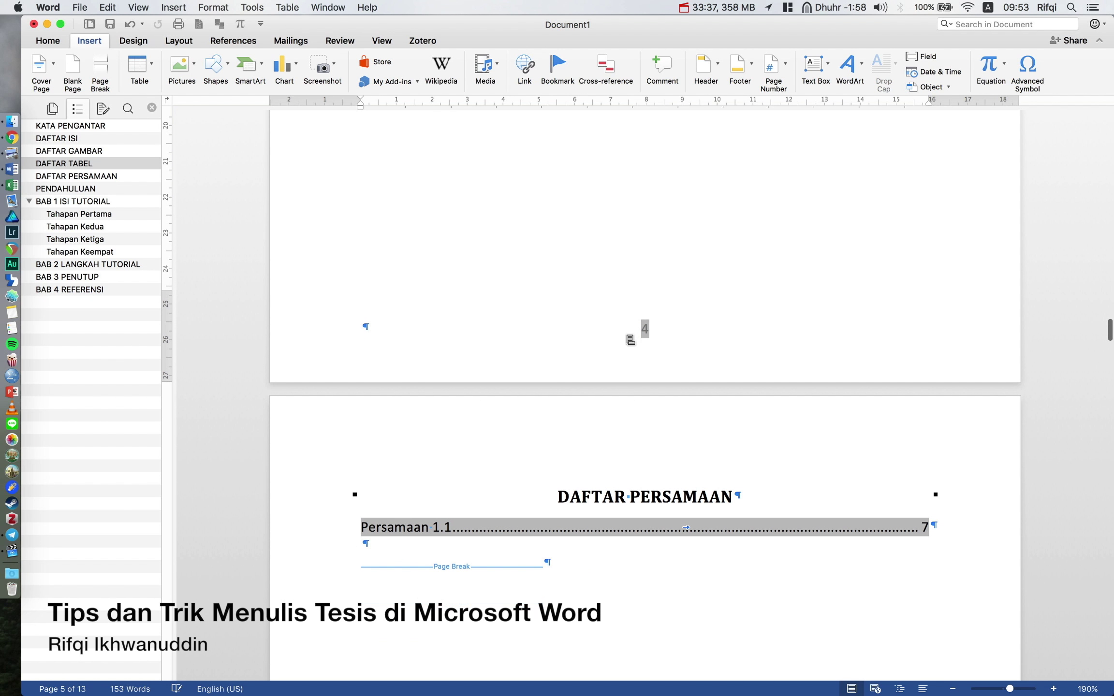